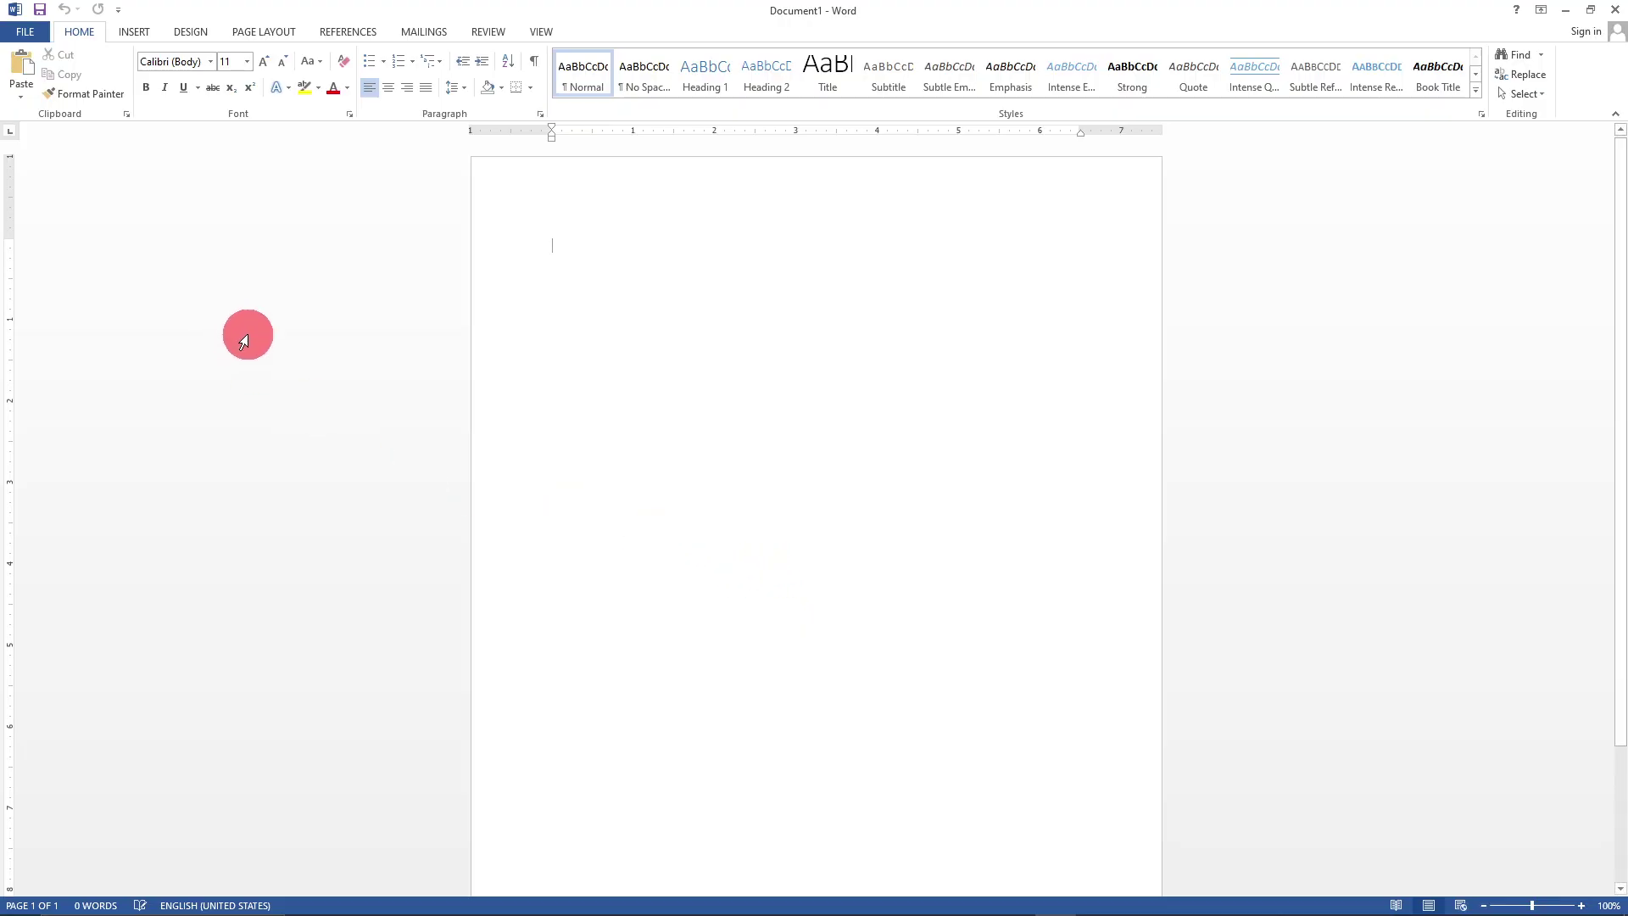
- Create a new document from the Brochure template and look through its pages
left_click(26, 34)
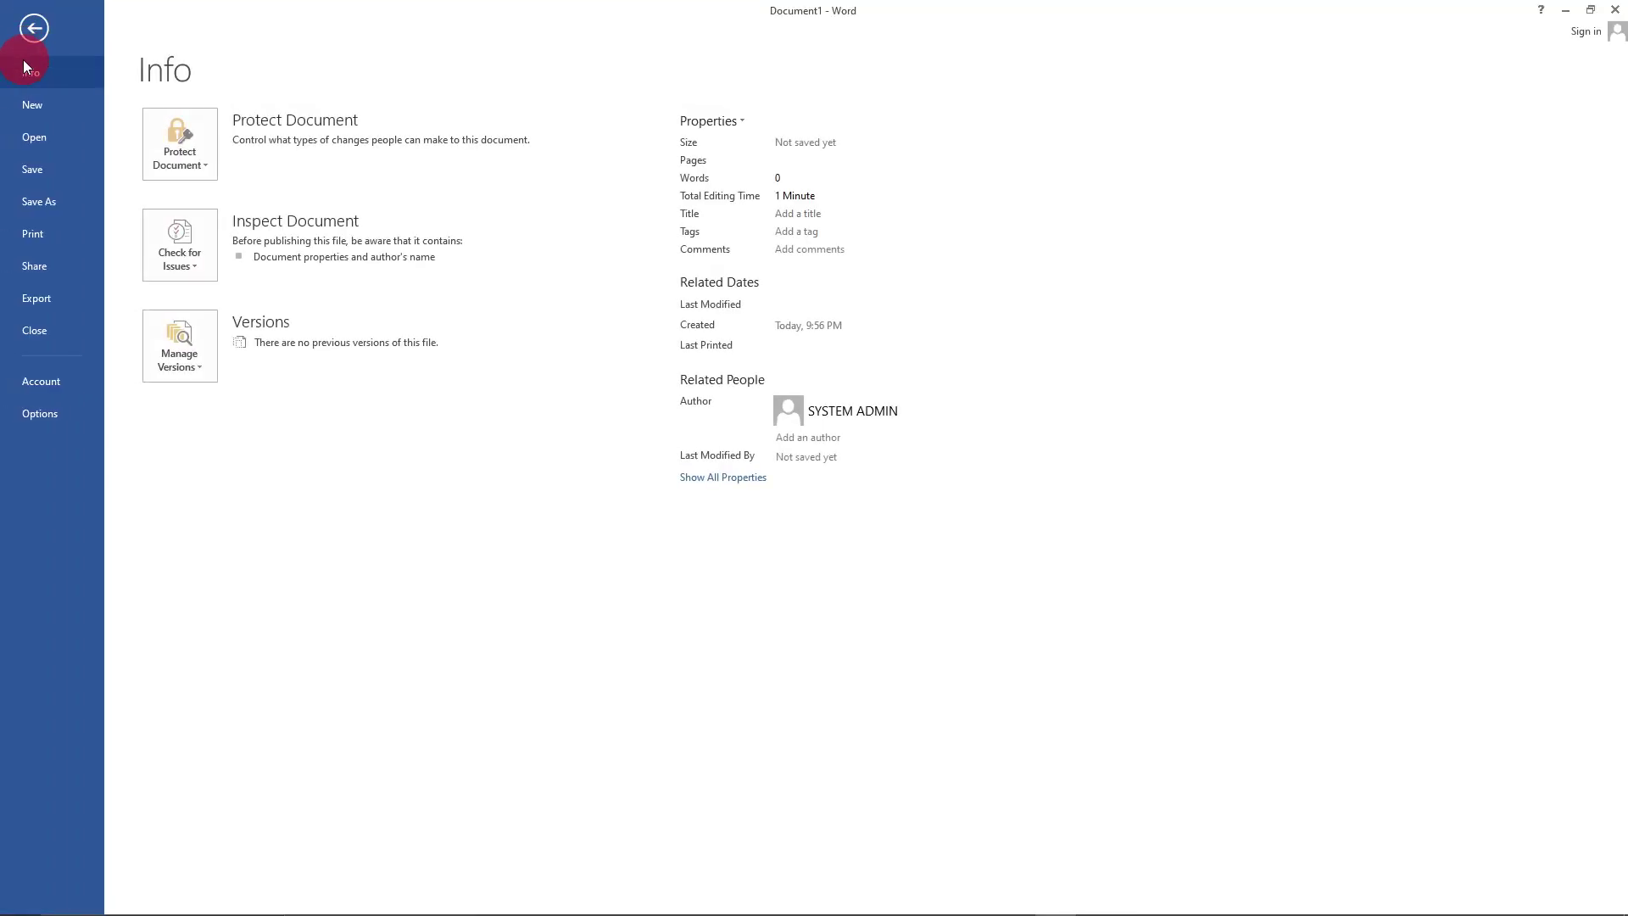
left_click(40, 104)
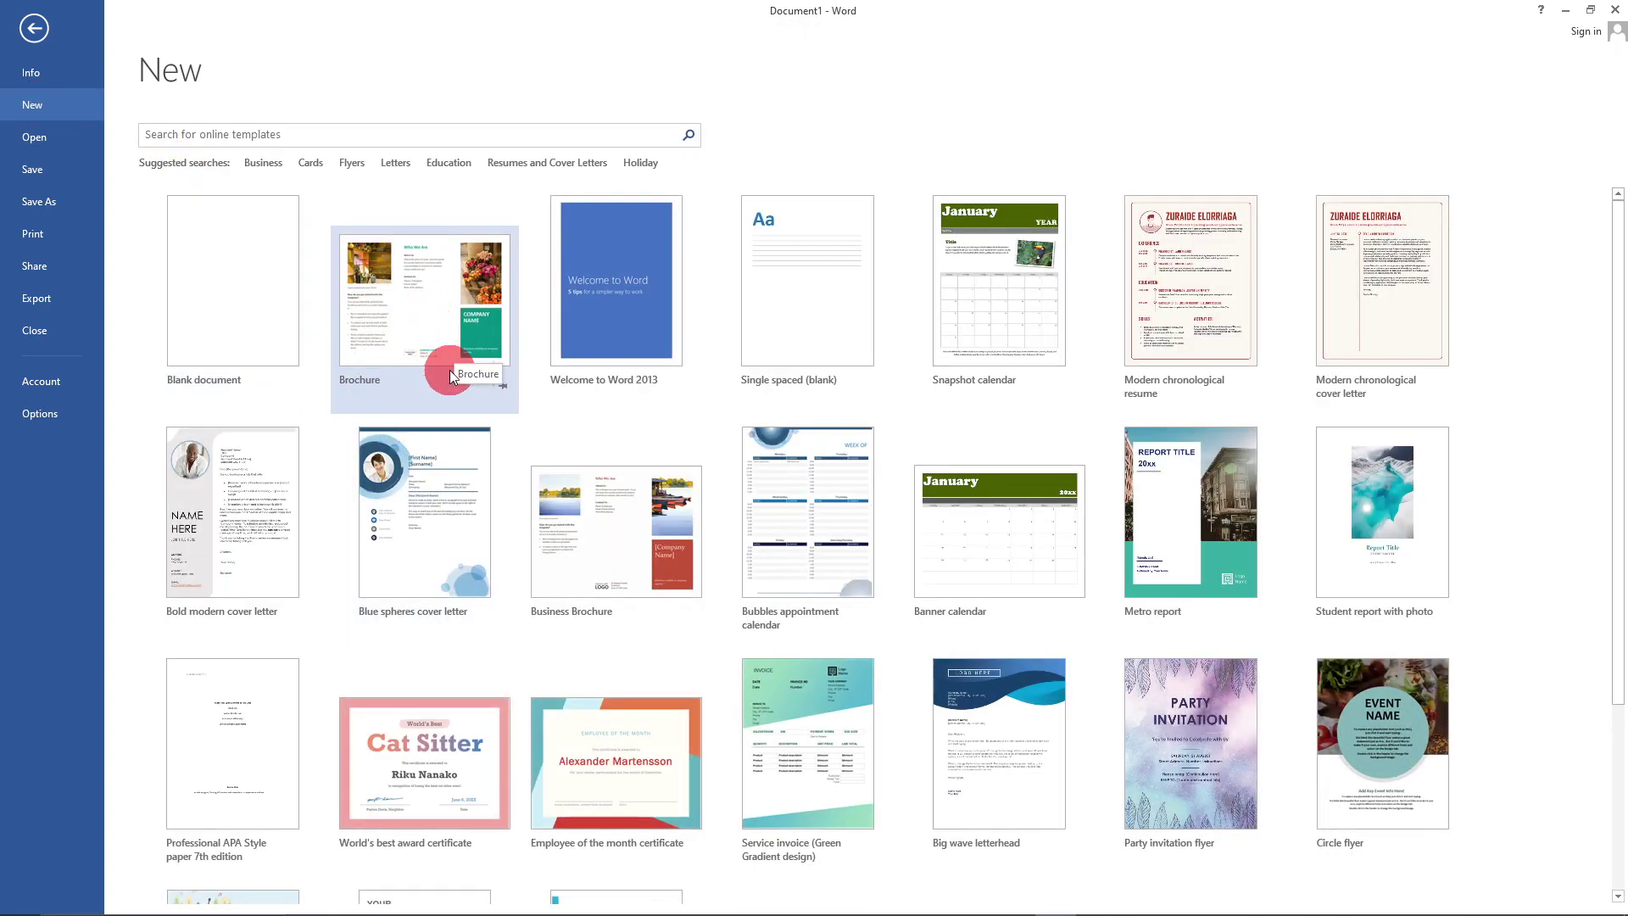
left_click(229, 134)
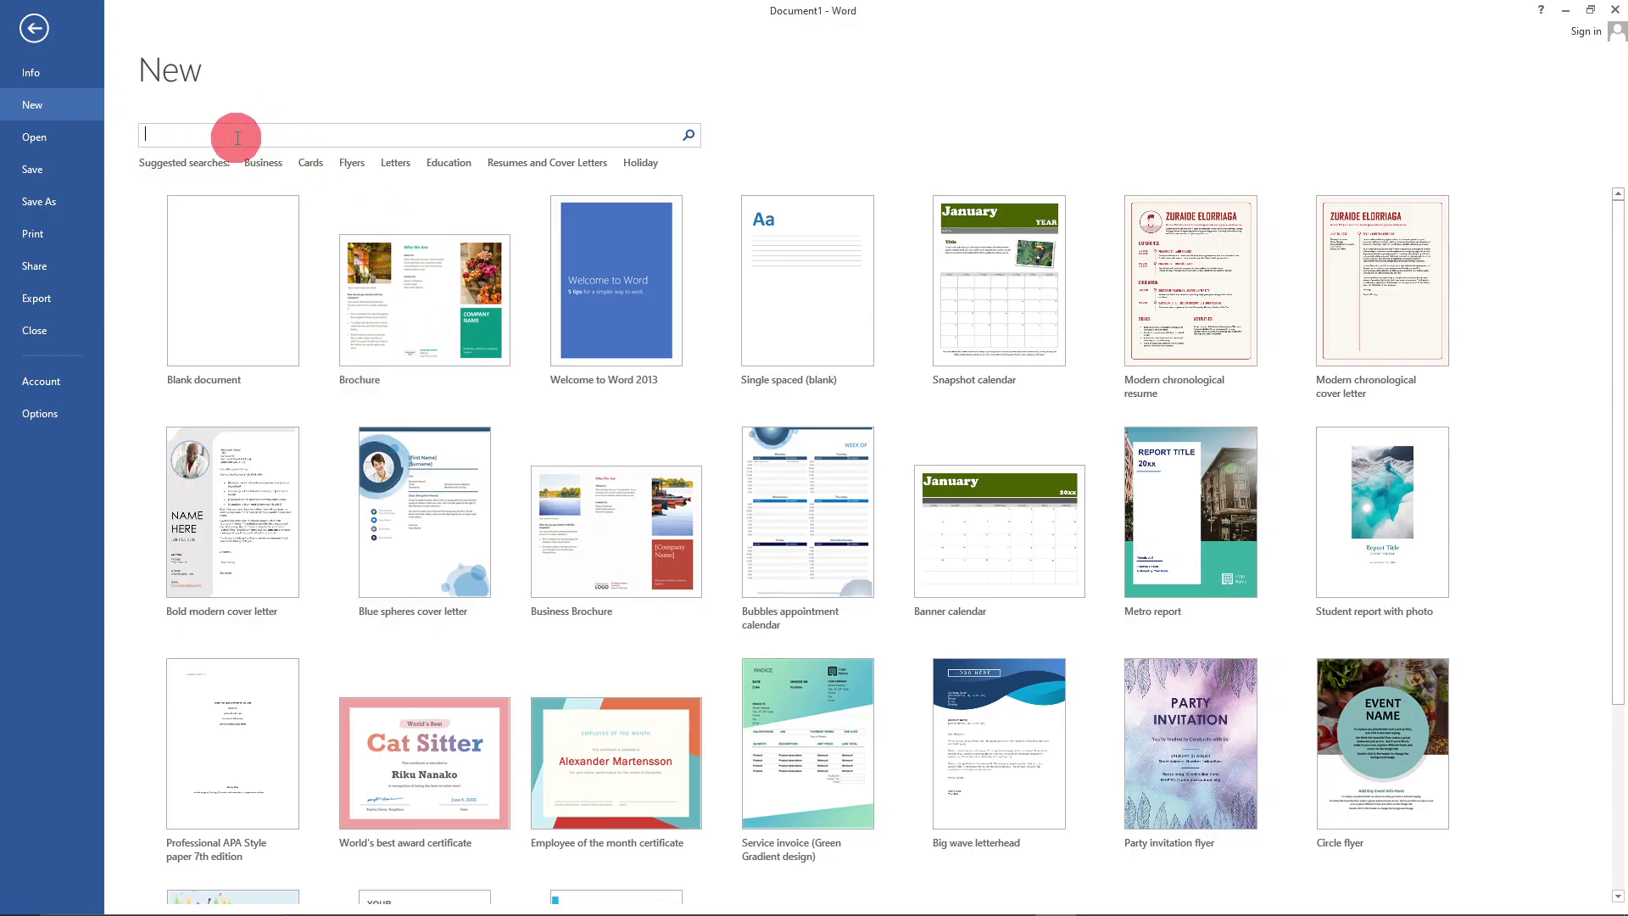
left_click(442, 309)
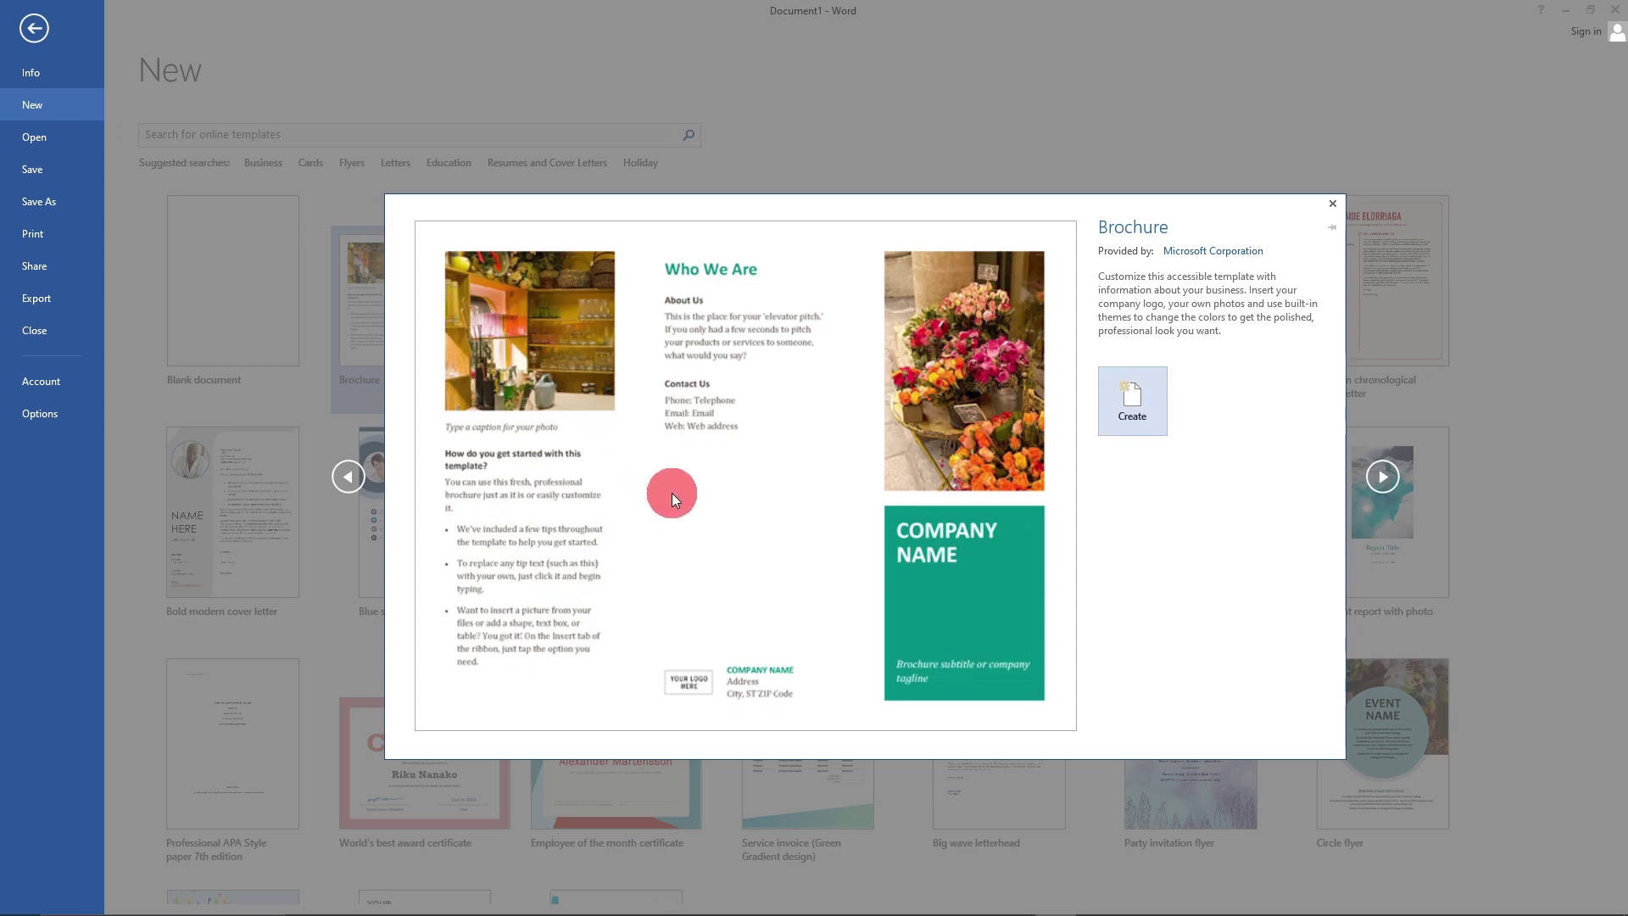
left_click(1134, 407)
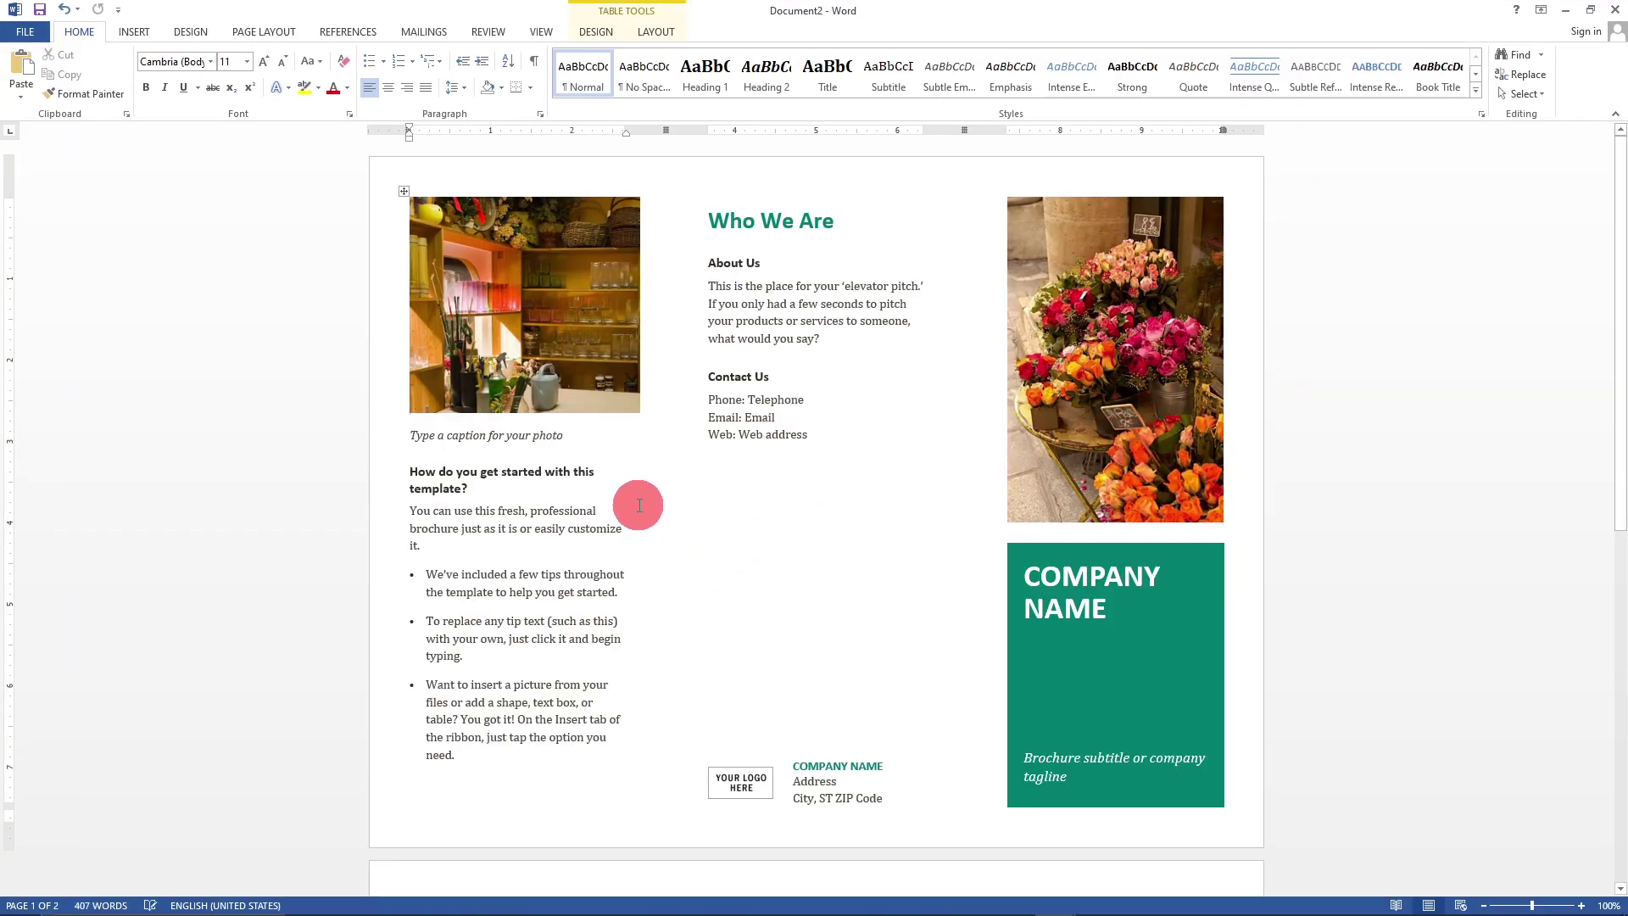
scroll(655, 507, "down", 10)
scroll(716, 612, "up", 10)
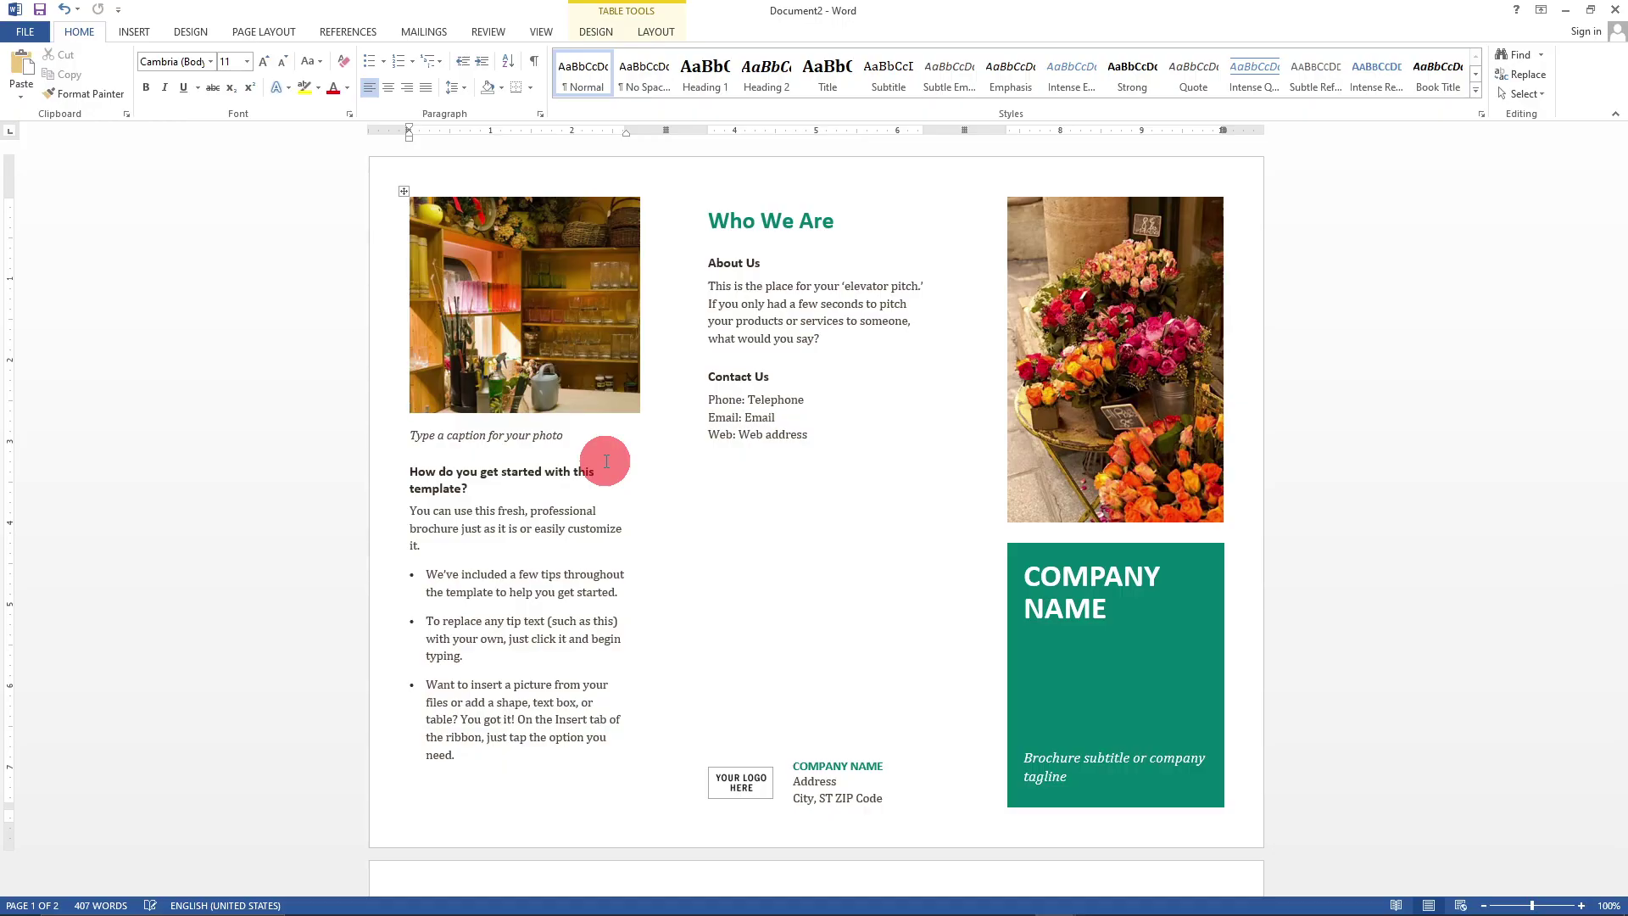
- Start a new blank document and set its paper size to A4
key("ctrl+n")
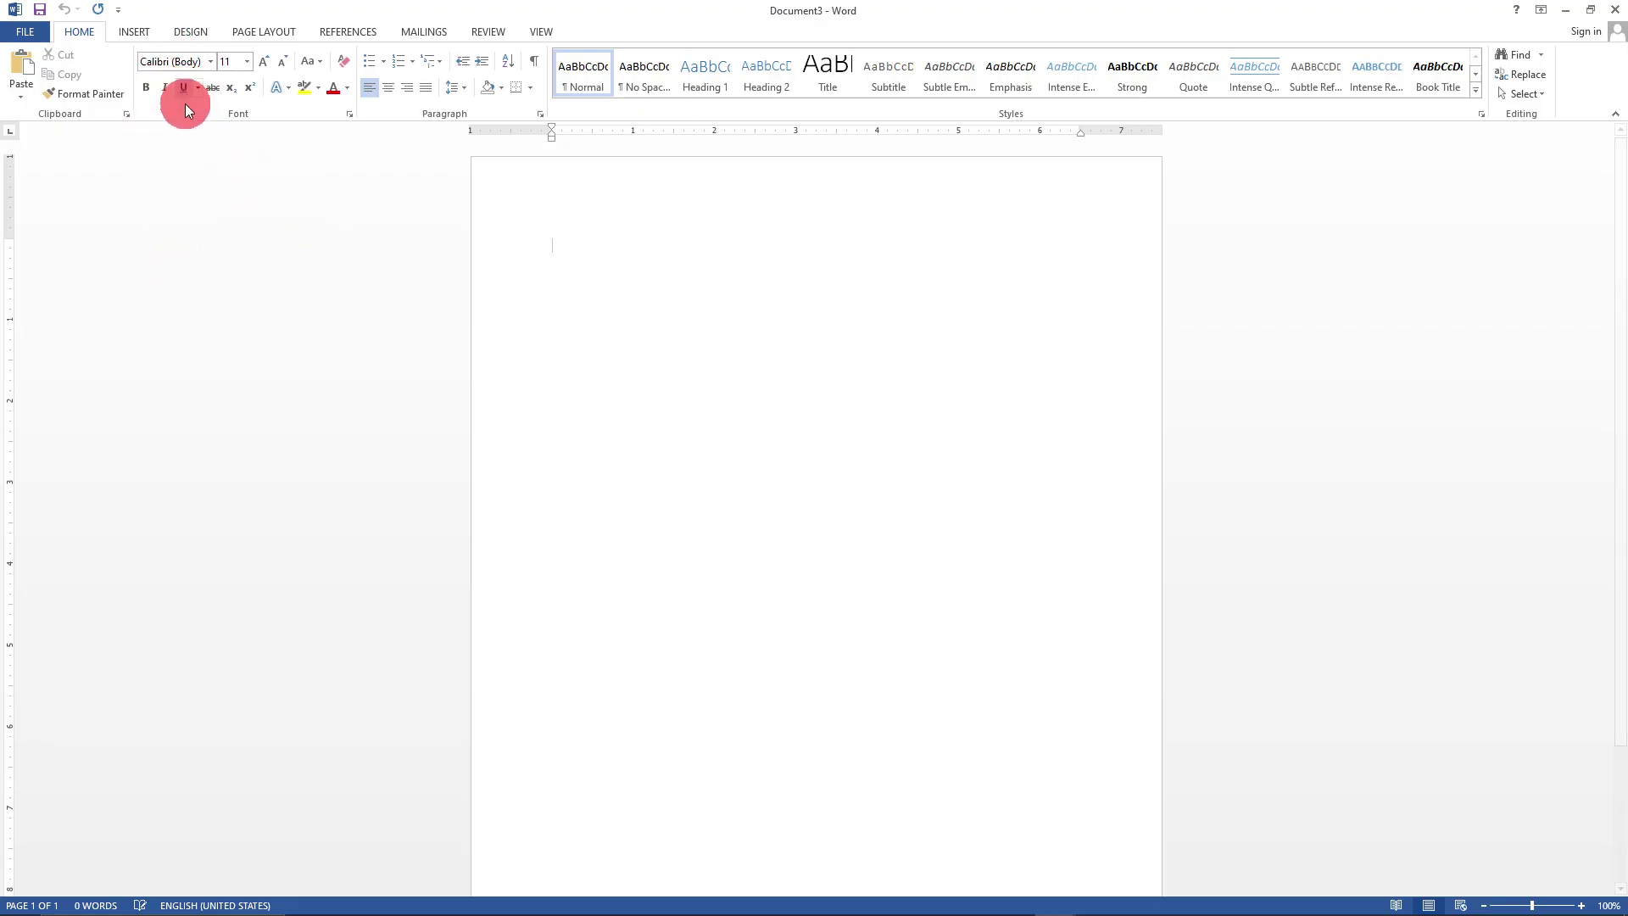
left_click(260, 33)
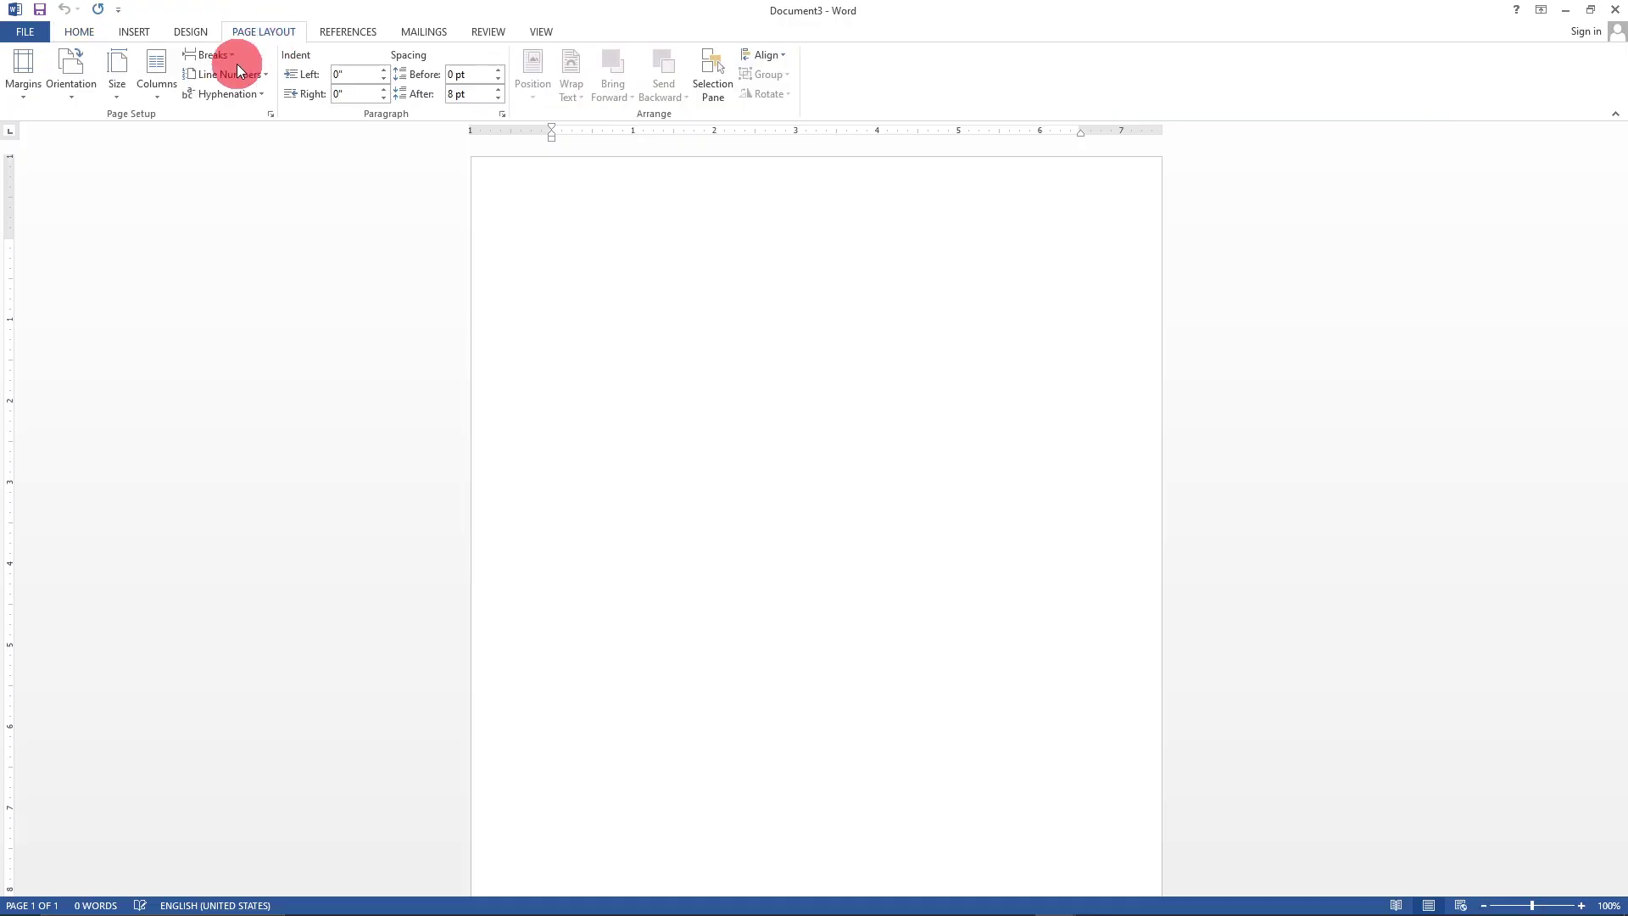
left_click(116, 88)
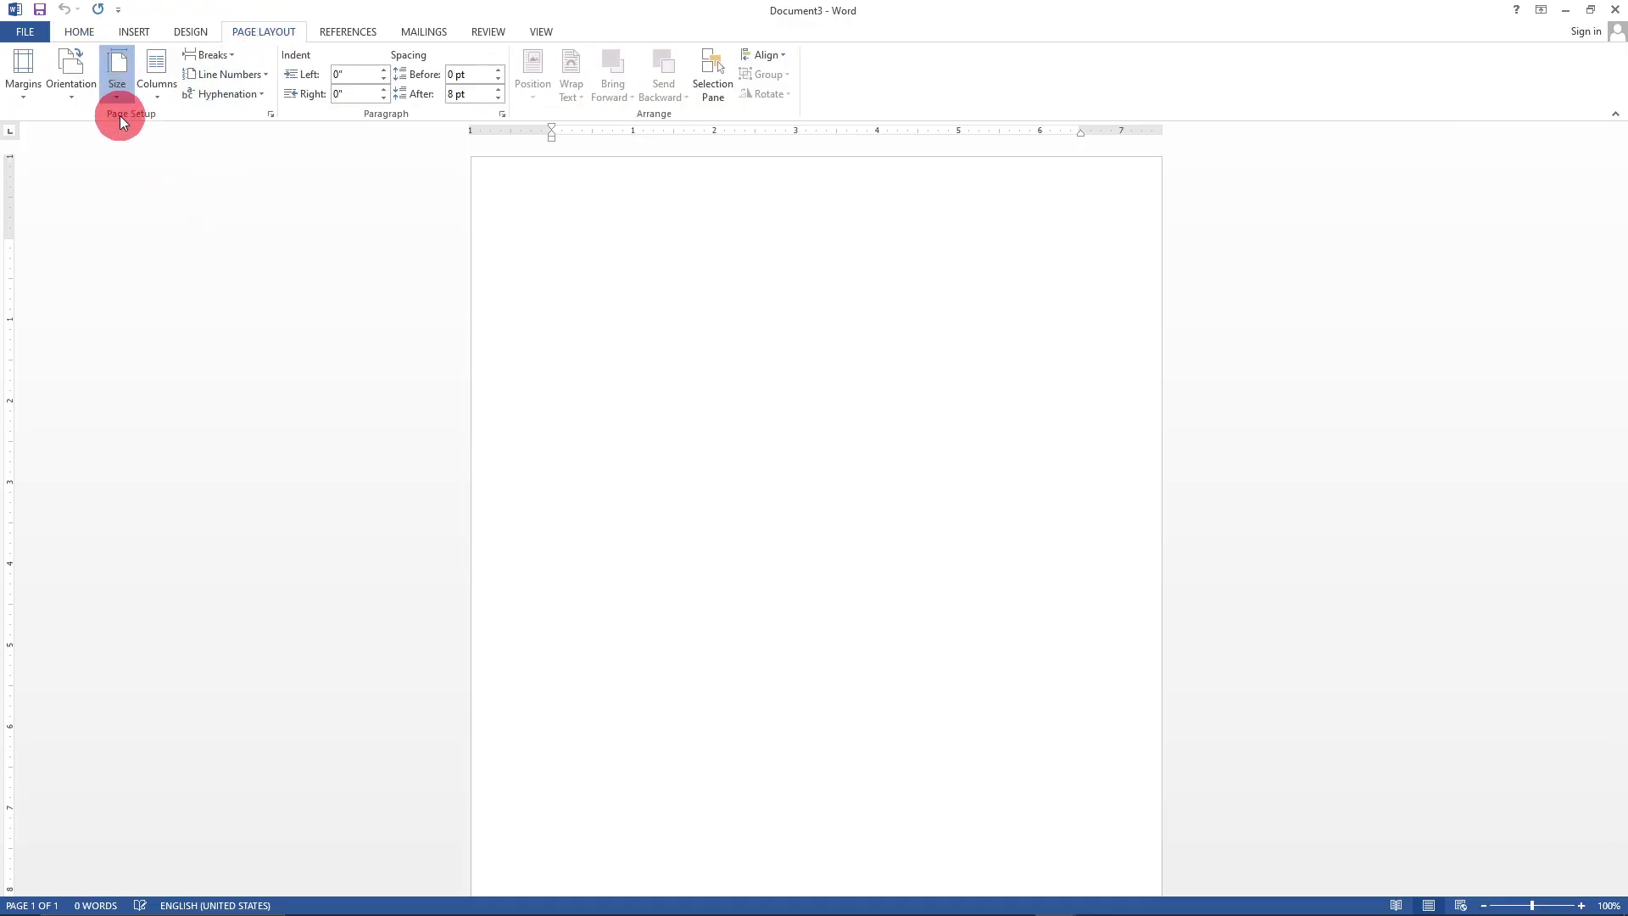
left_click(159, 233)
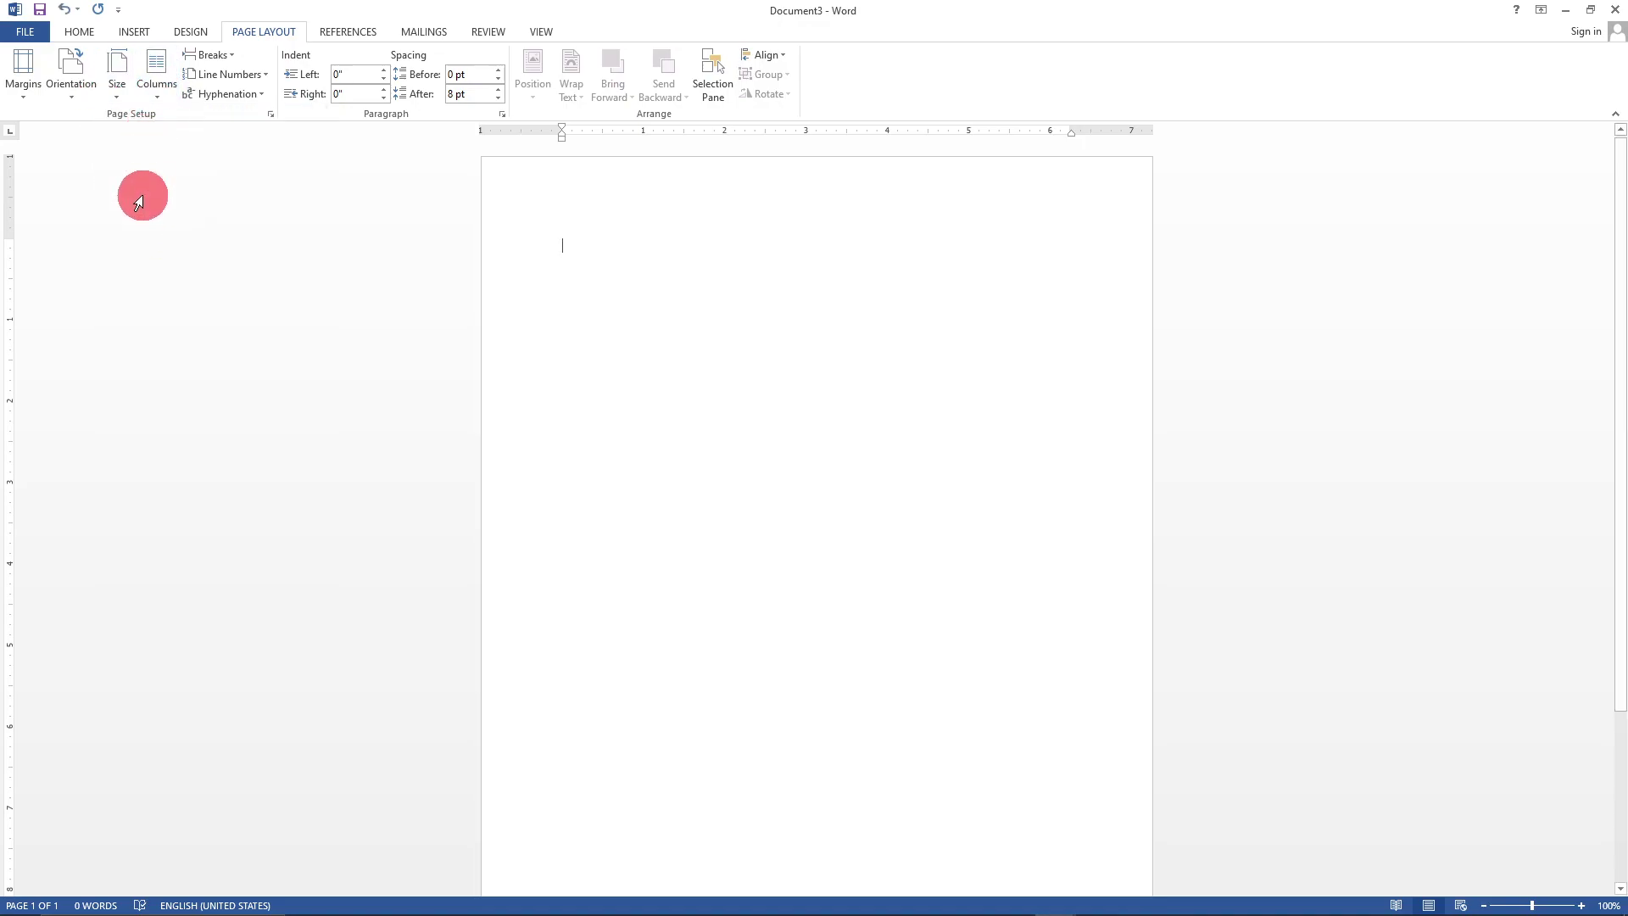
- Change the page to landscape orientation and apply the Narrow 0.5" margins
left_click(74, 84)
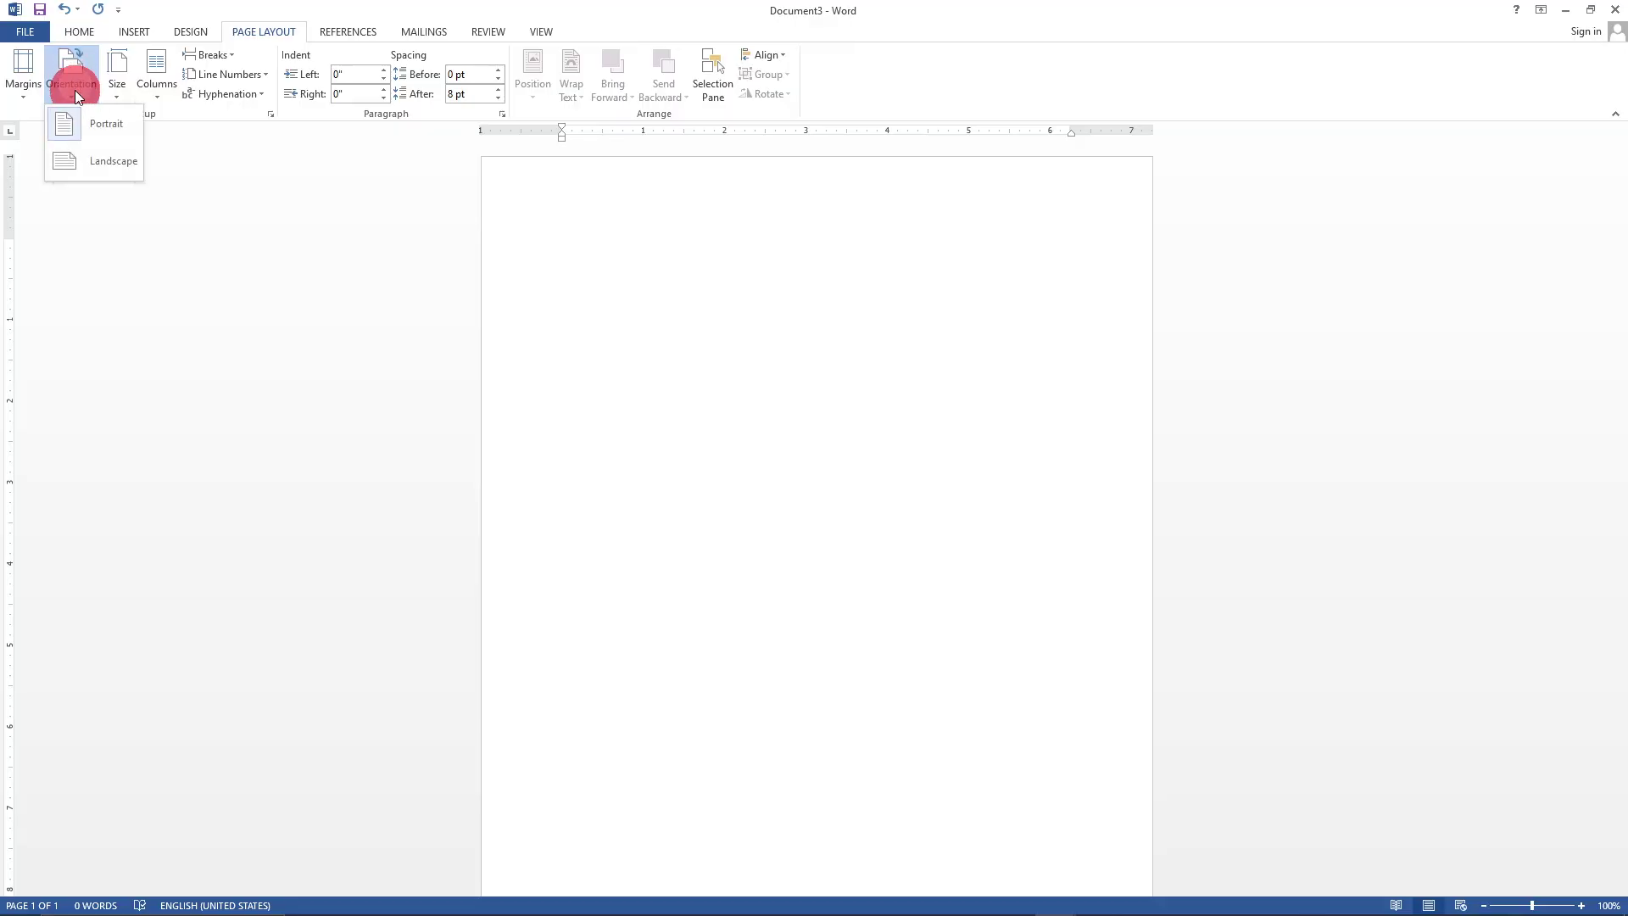
left_click(111, 163)
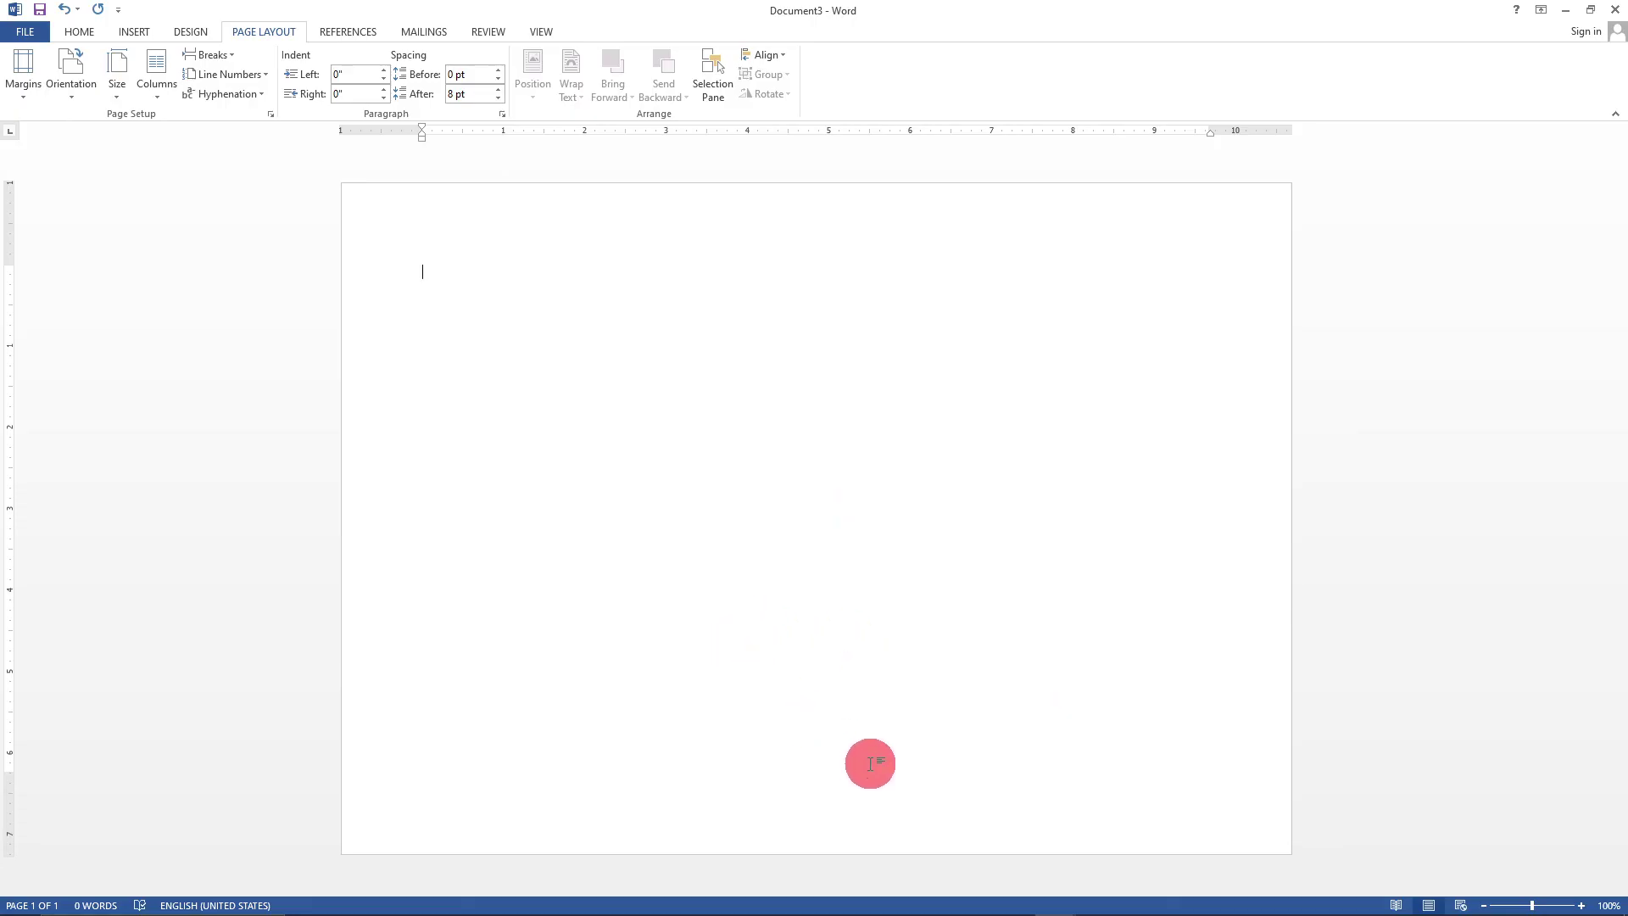
left_click(22, 88)
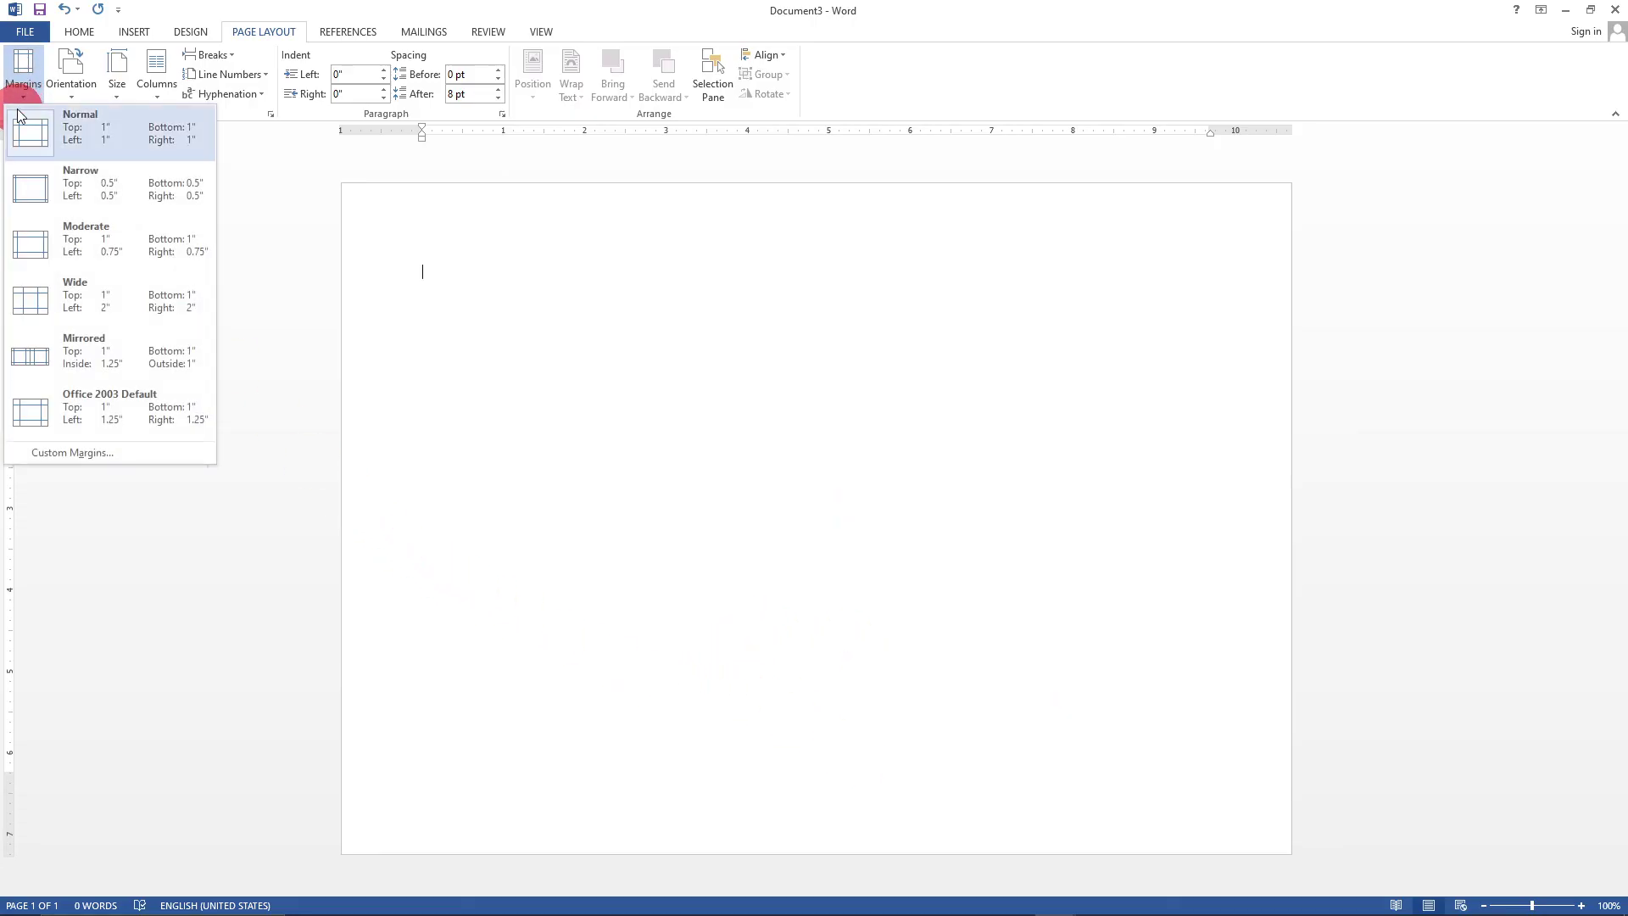
left_click(99, 187)
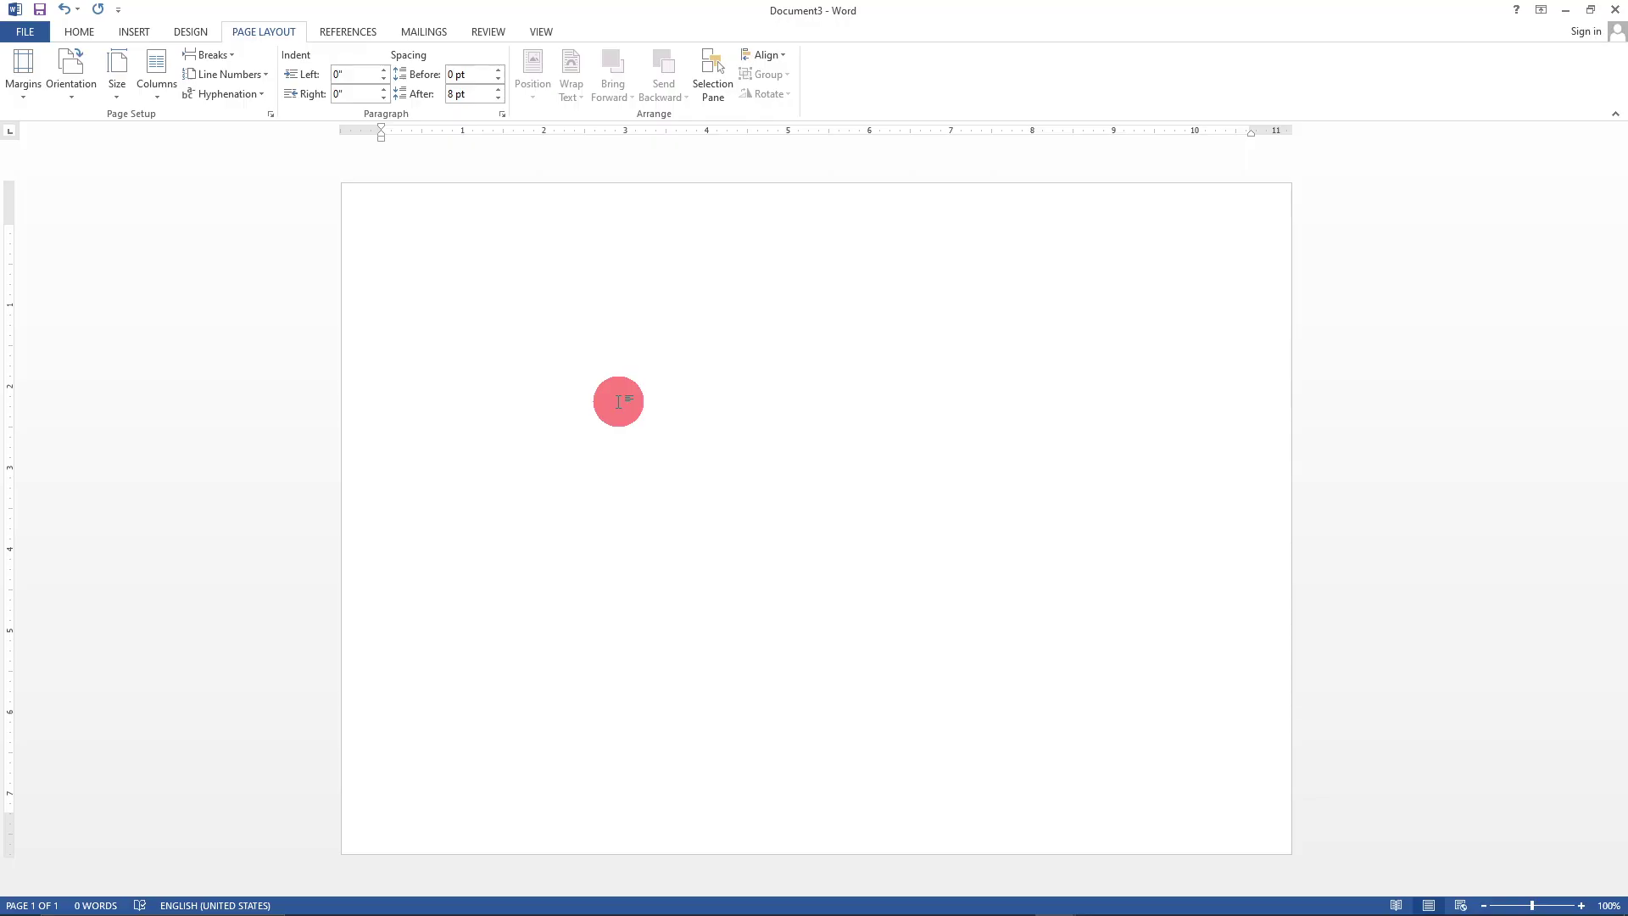
- Recheck the page size, orientation and margins, reapplying A4 and Narrow
left_click(118, 94)
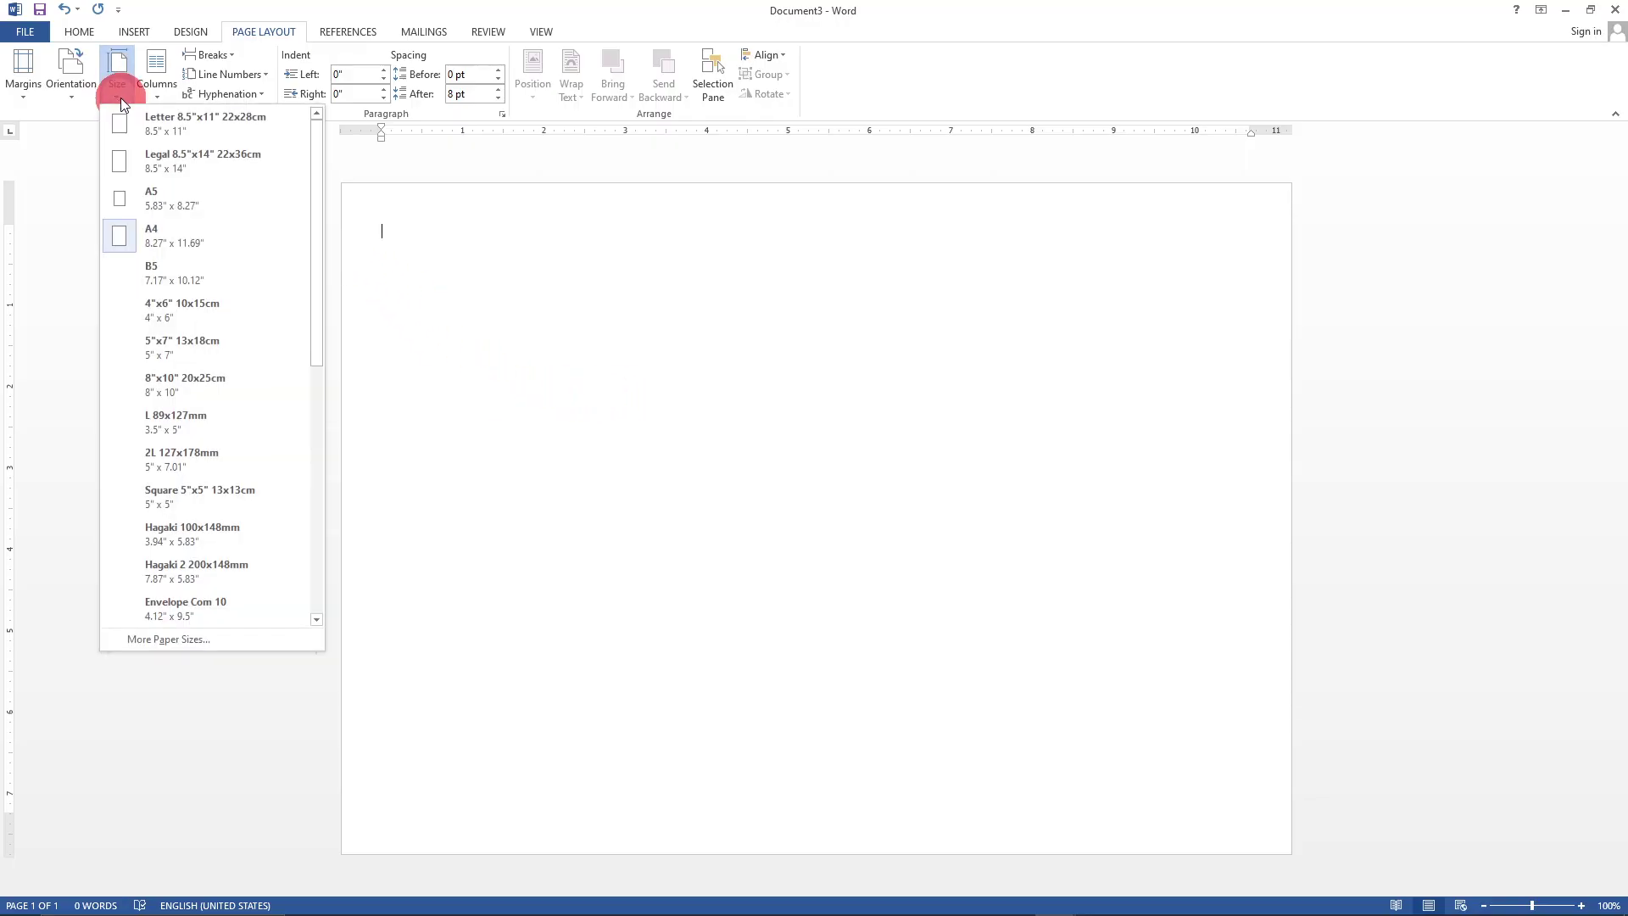
left_click(160, 237)
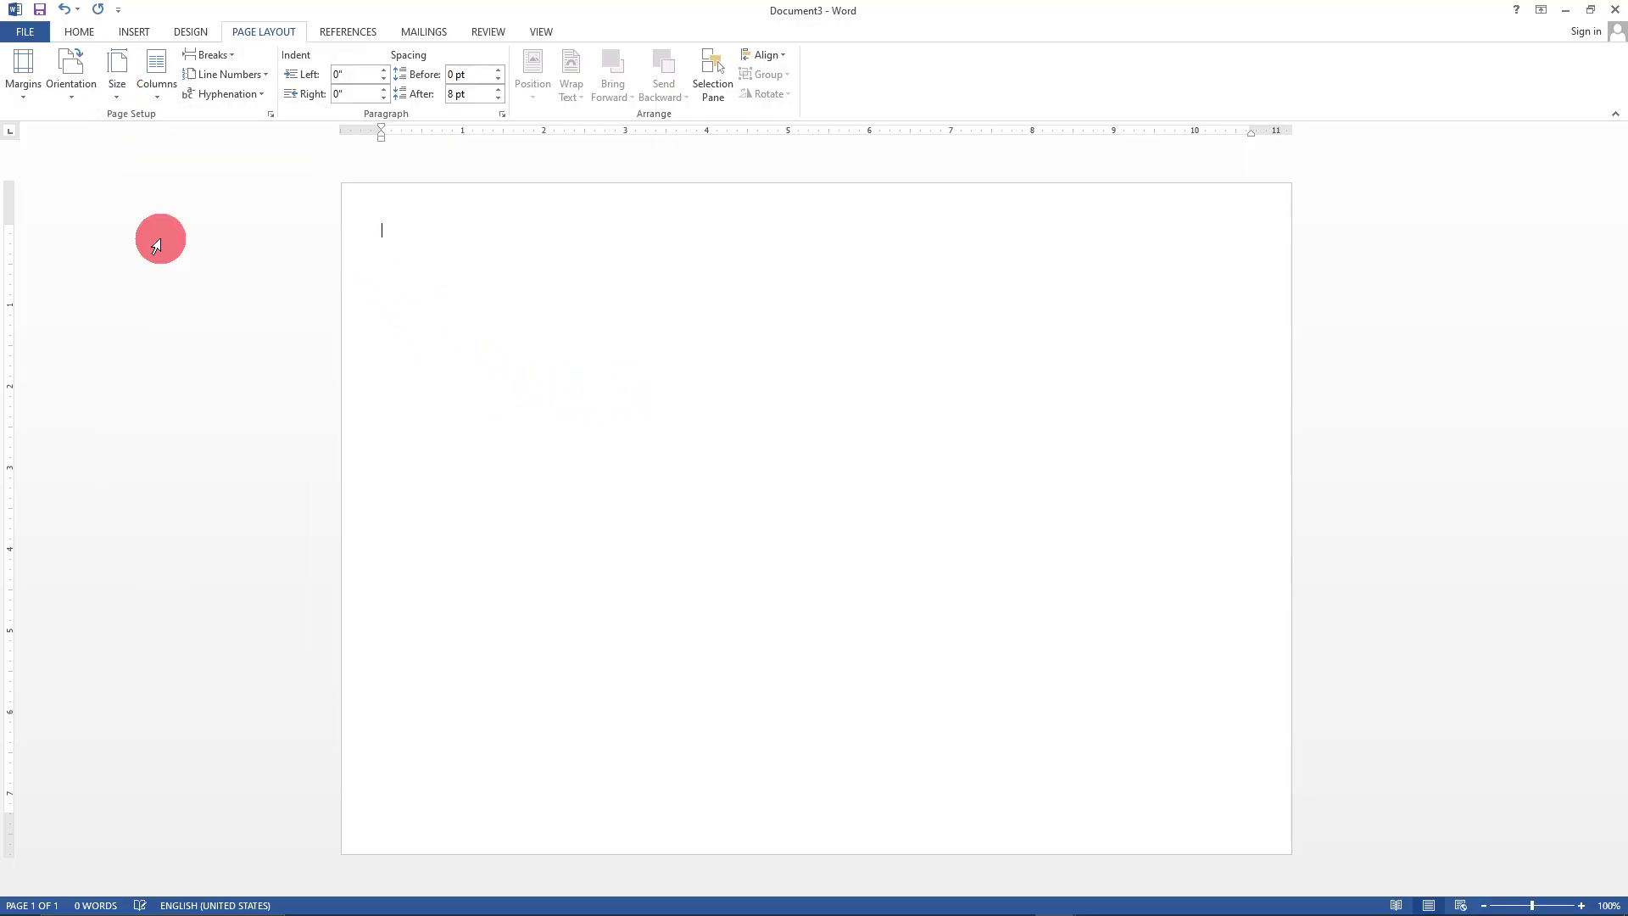
left_click(73, 93)
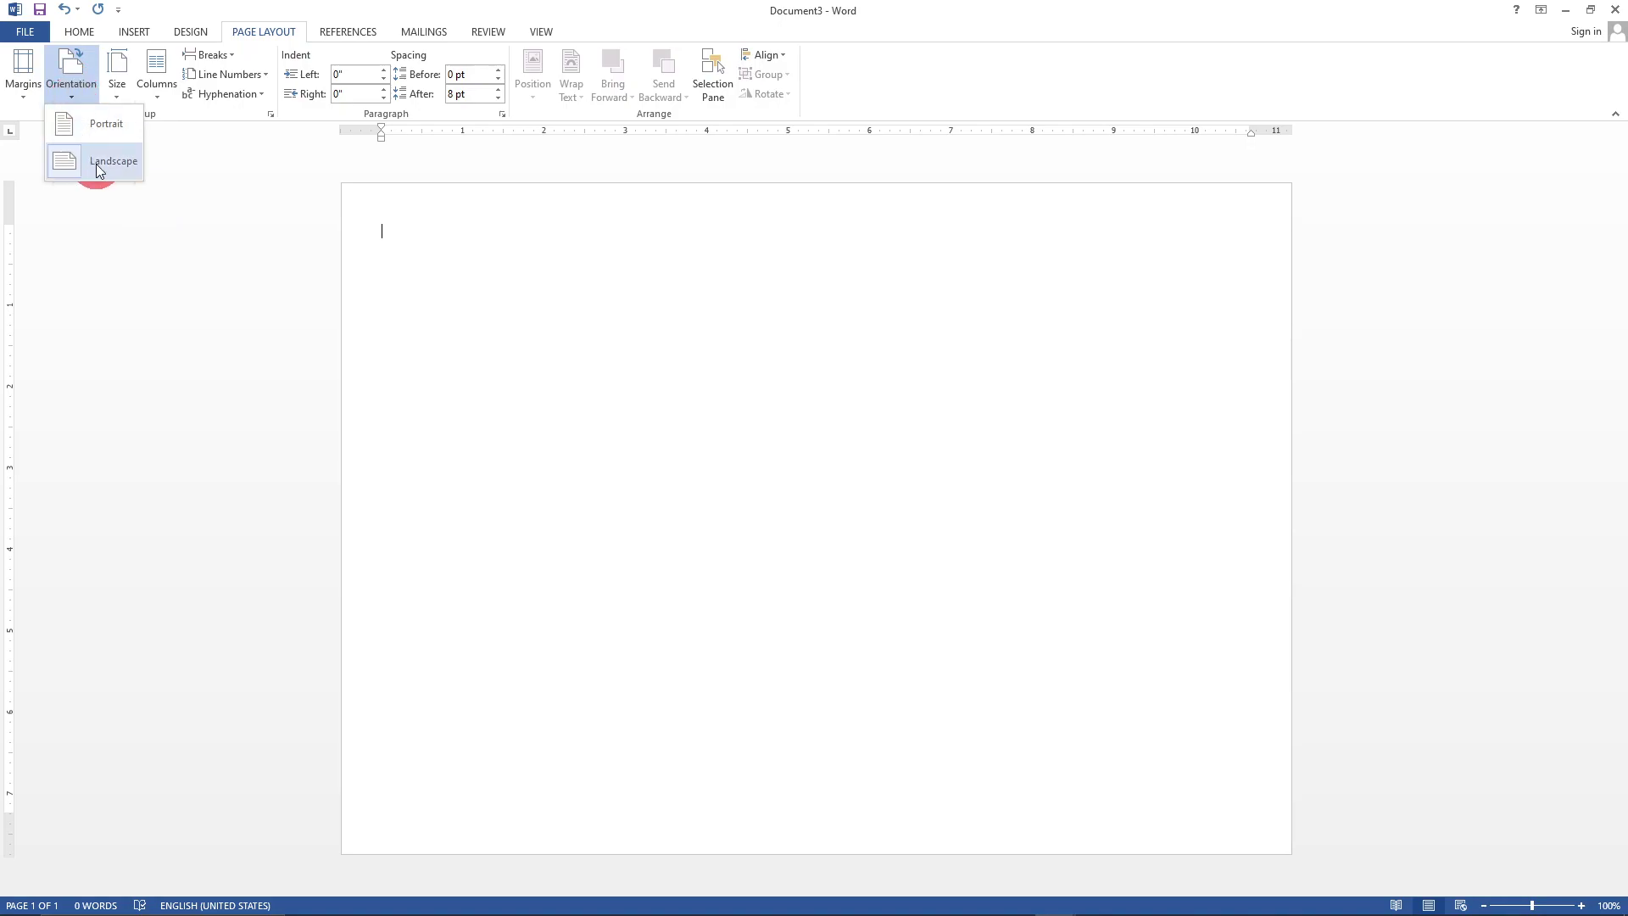
left_click(28, 95)
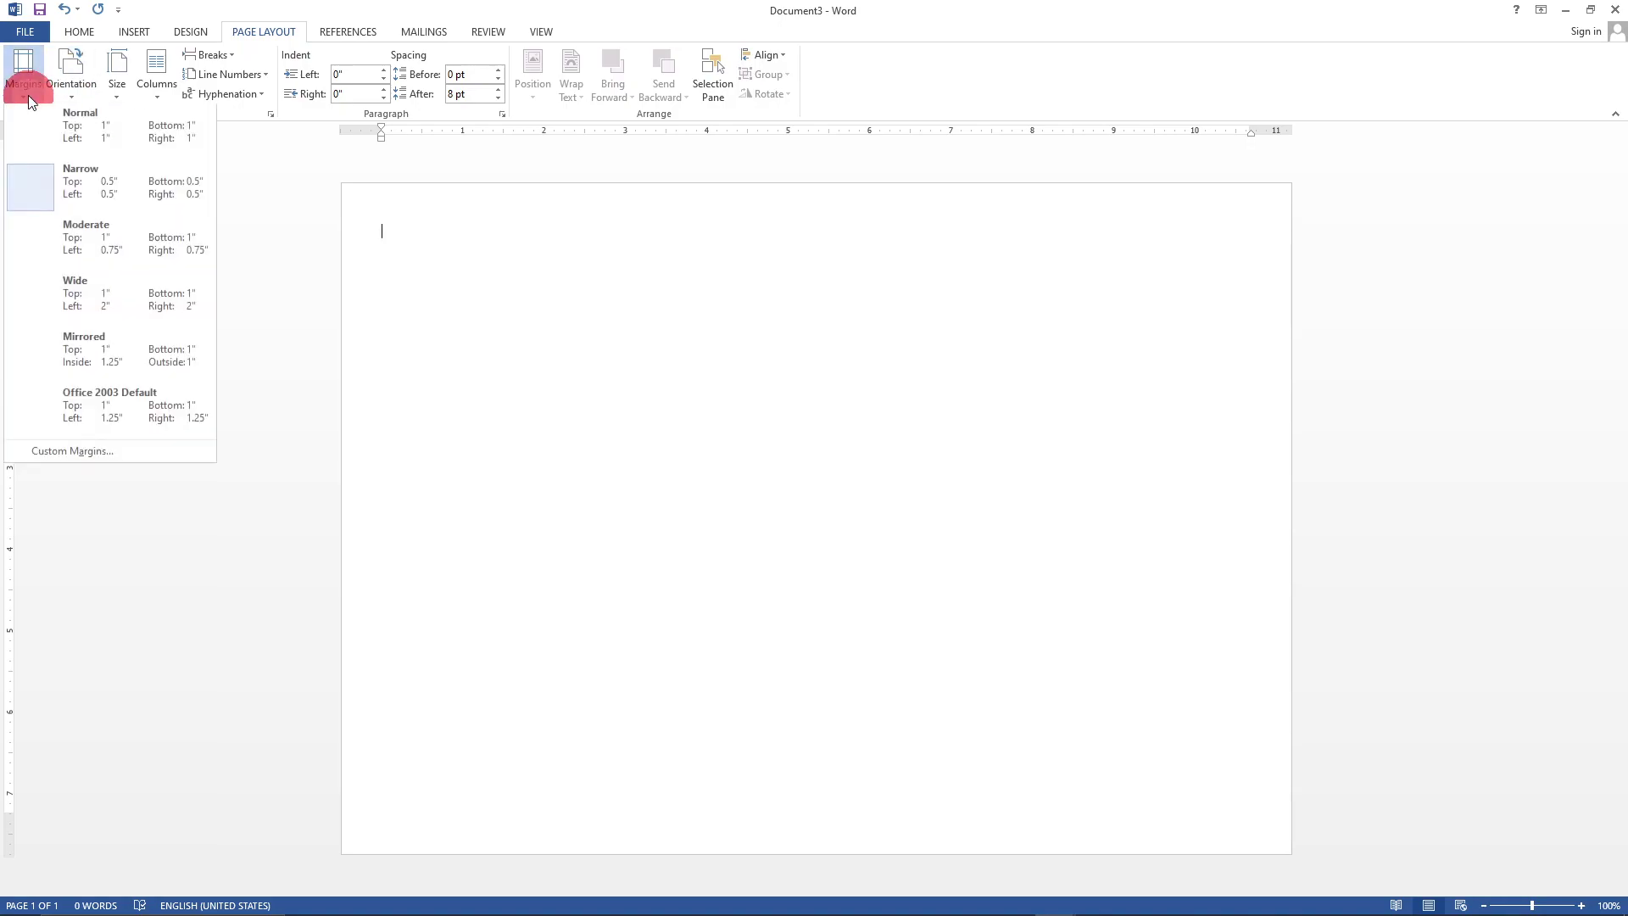
left_click(83, 186)
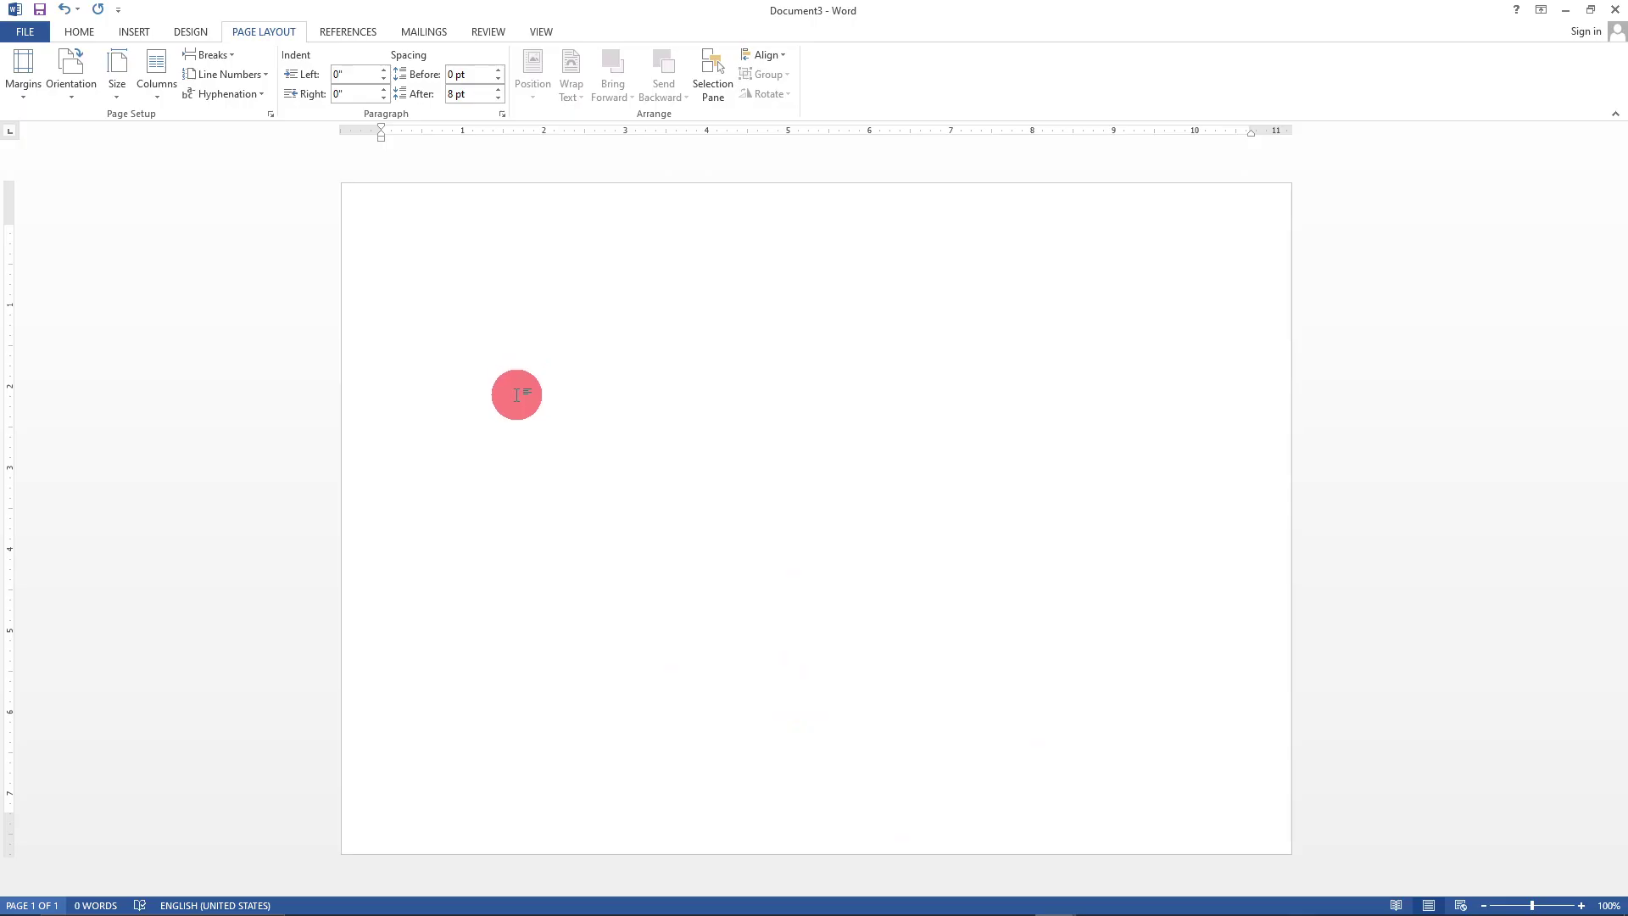
- Draw a full-height rectangle about 8.29" high and 3.52" wide along the page's left edge
left_click(128, 33)
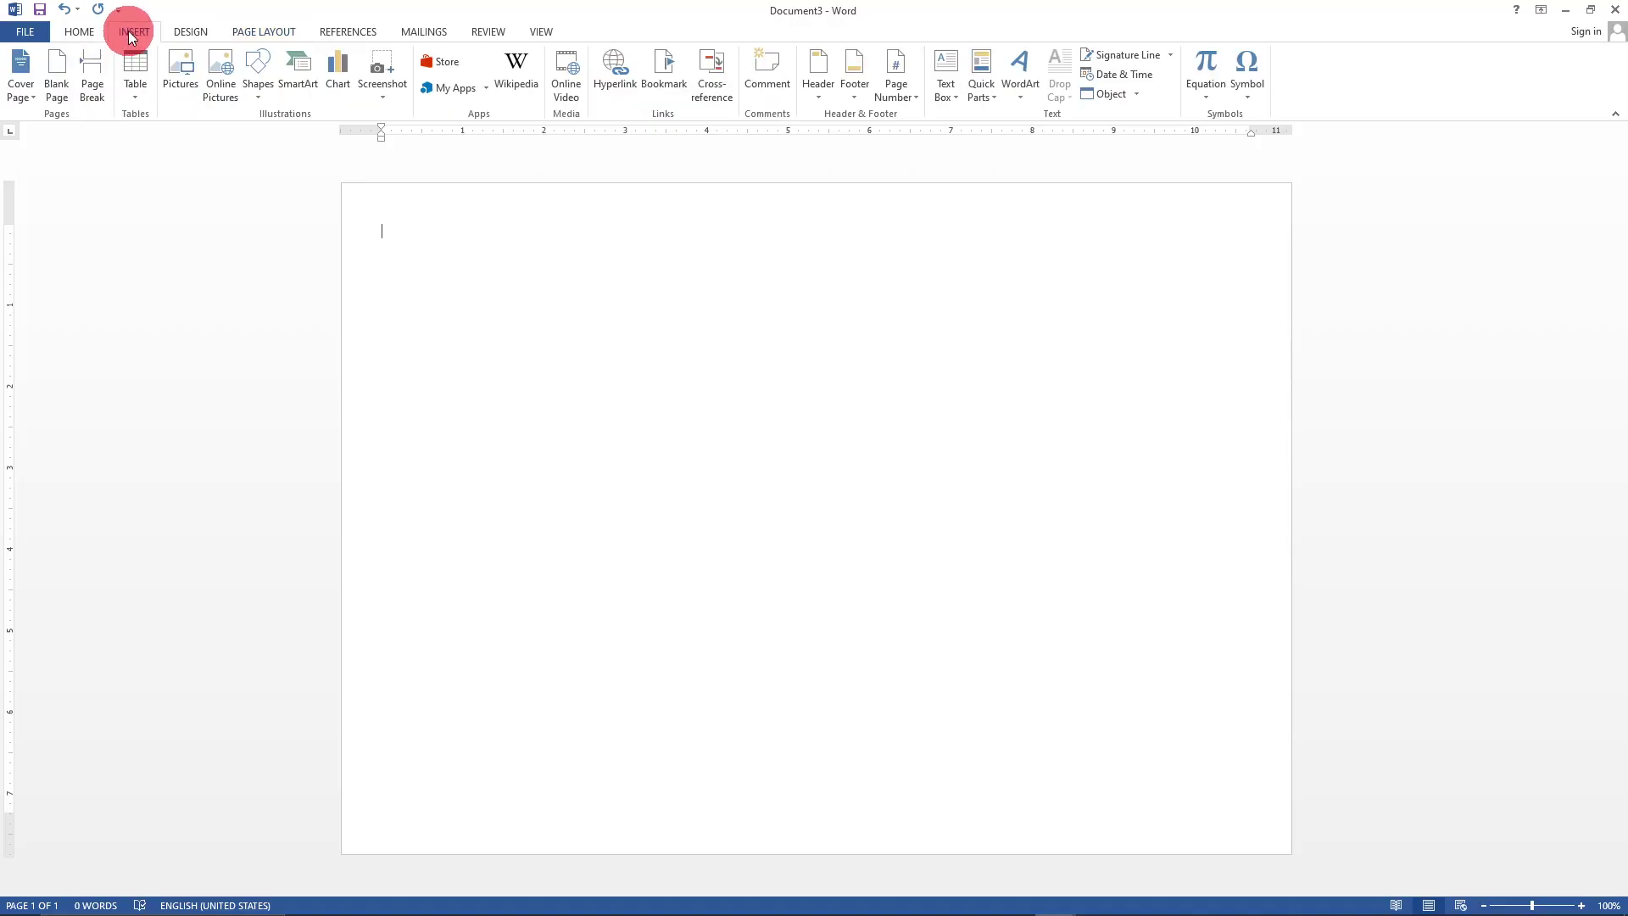
left_click(260, 95)
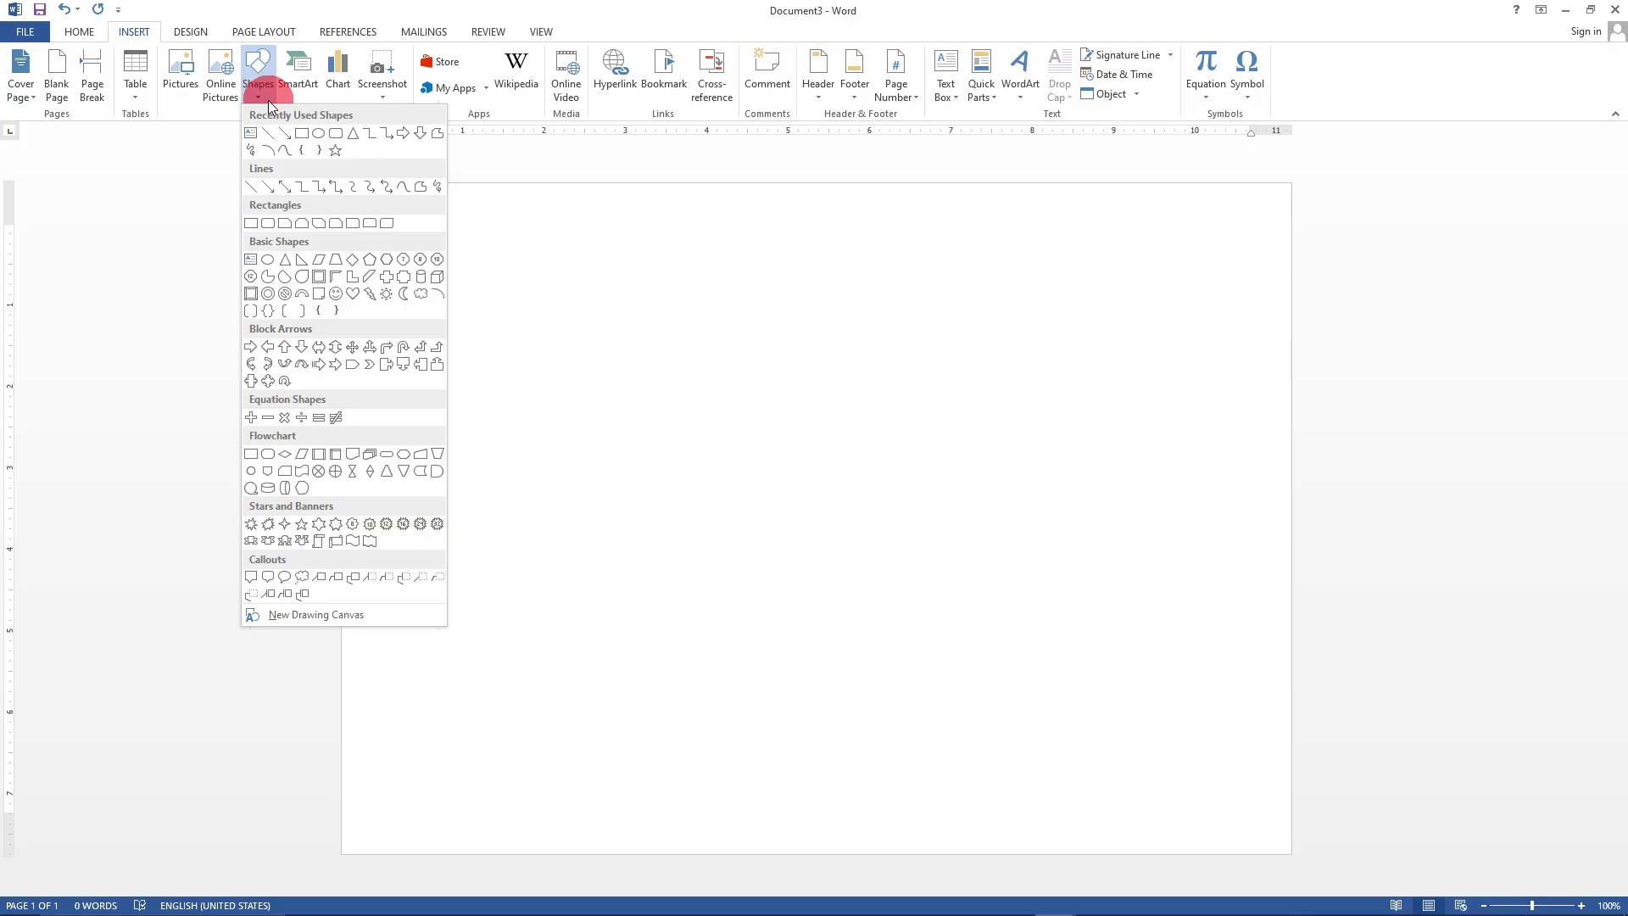
left_click(301, 133)
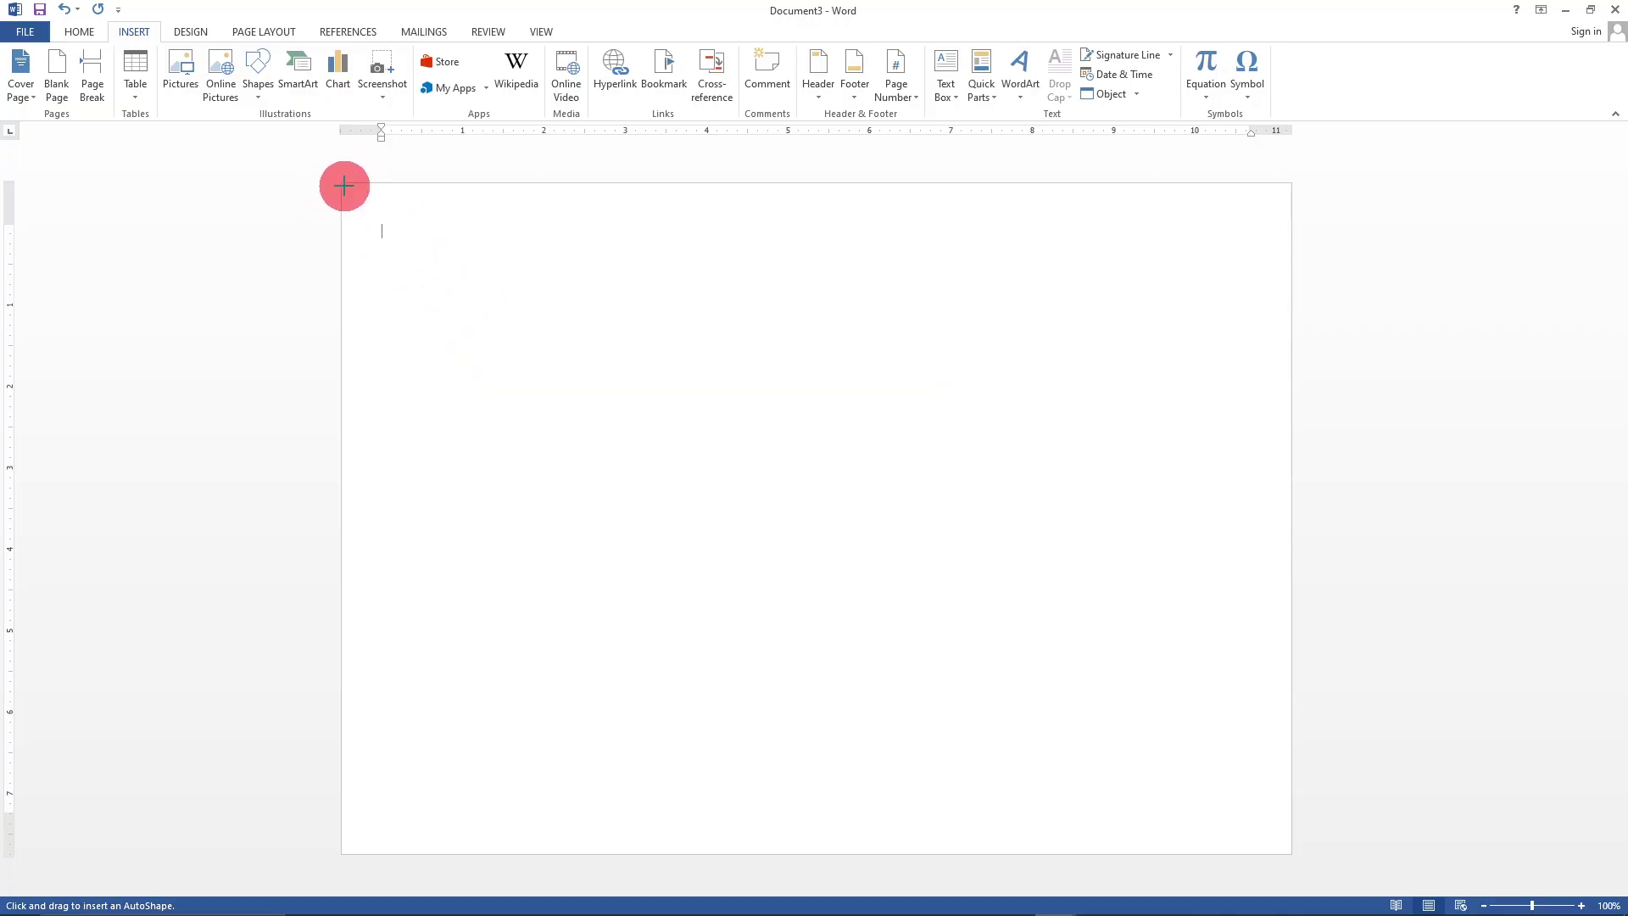
mouse_move(341, 183)
left_mouse_down()
mouse_move(556, 218)
mouse_move(570, 822)
mouse_move(577, 850)
mouse_move(629, 854)
left_mouse_up()
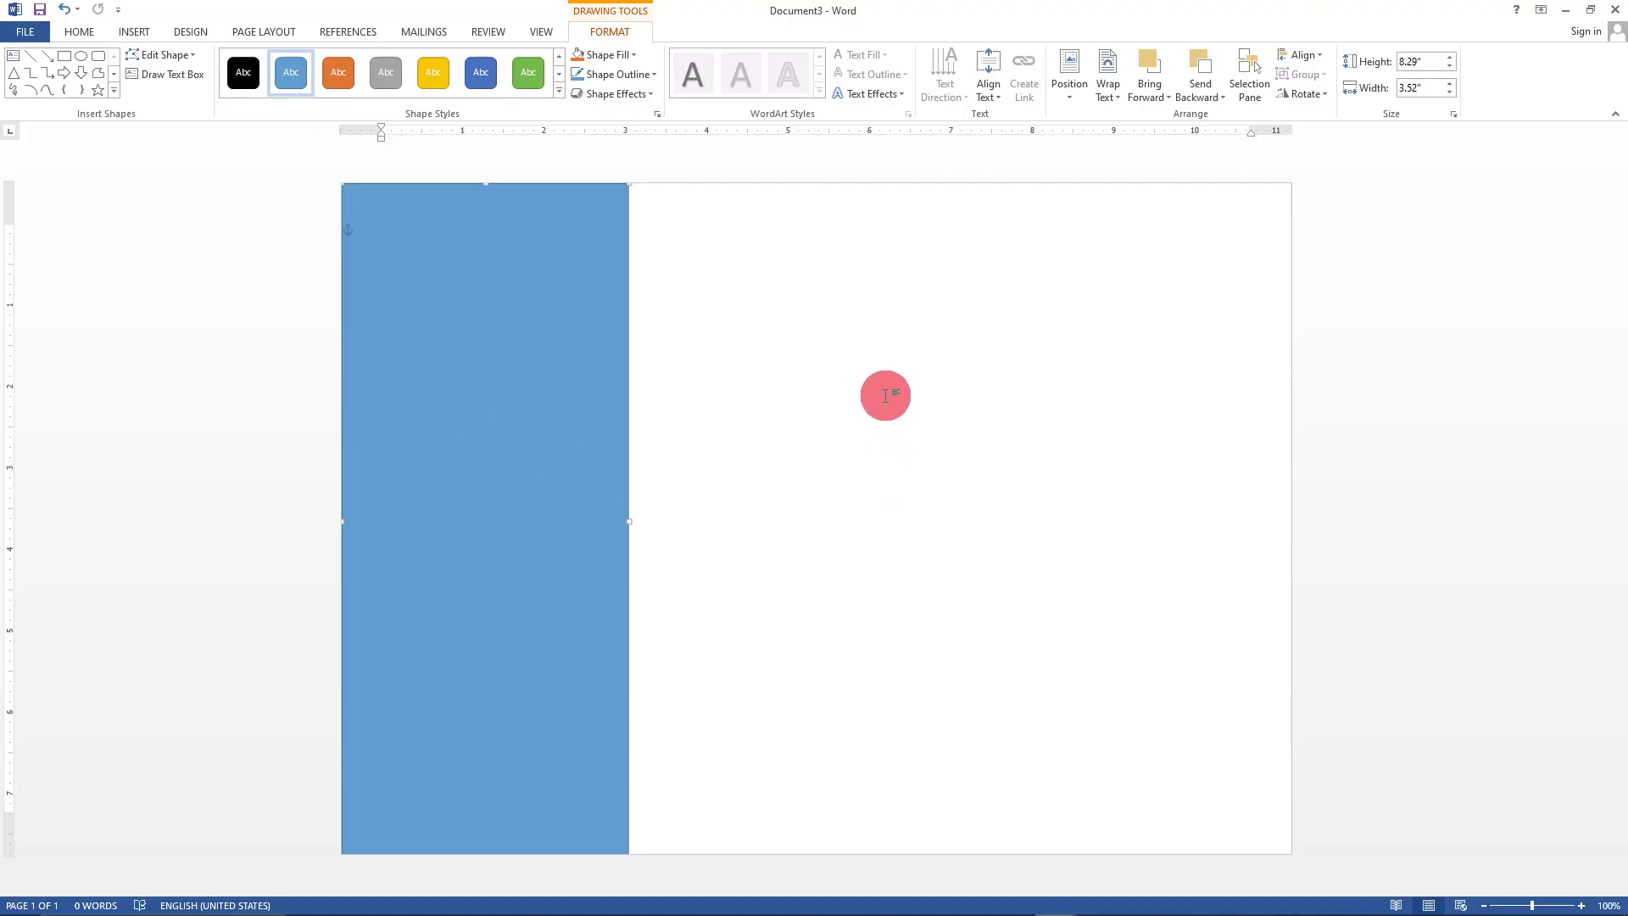
- Try to write the note "CTL +D" in the blank area beside the rectangle
left_click(859, 335)
double_click(855, 336)
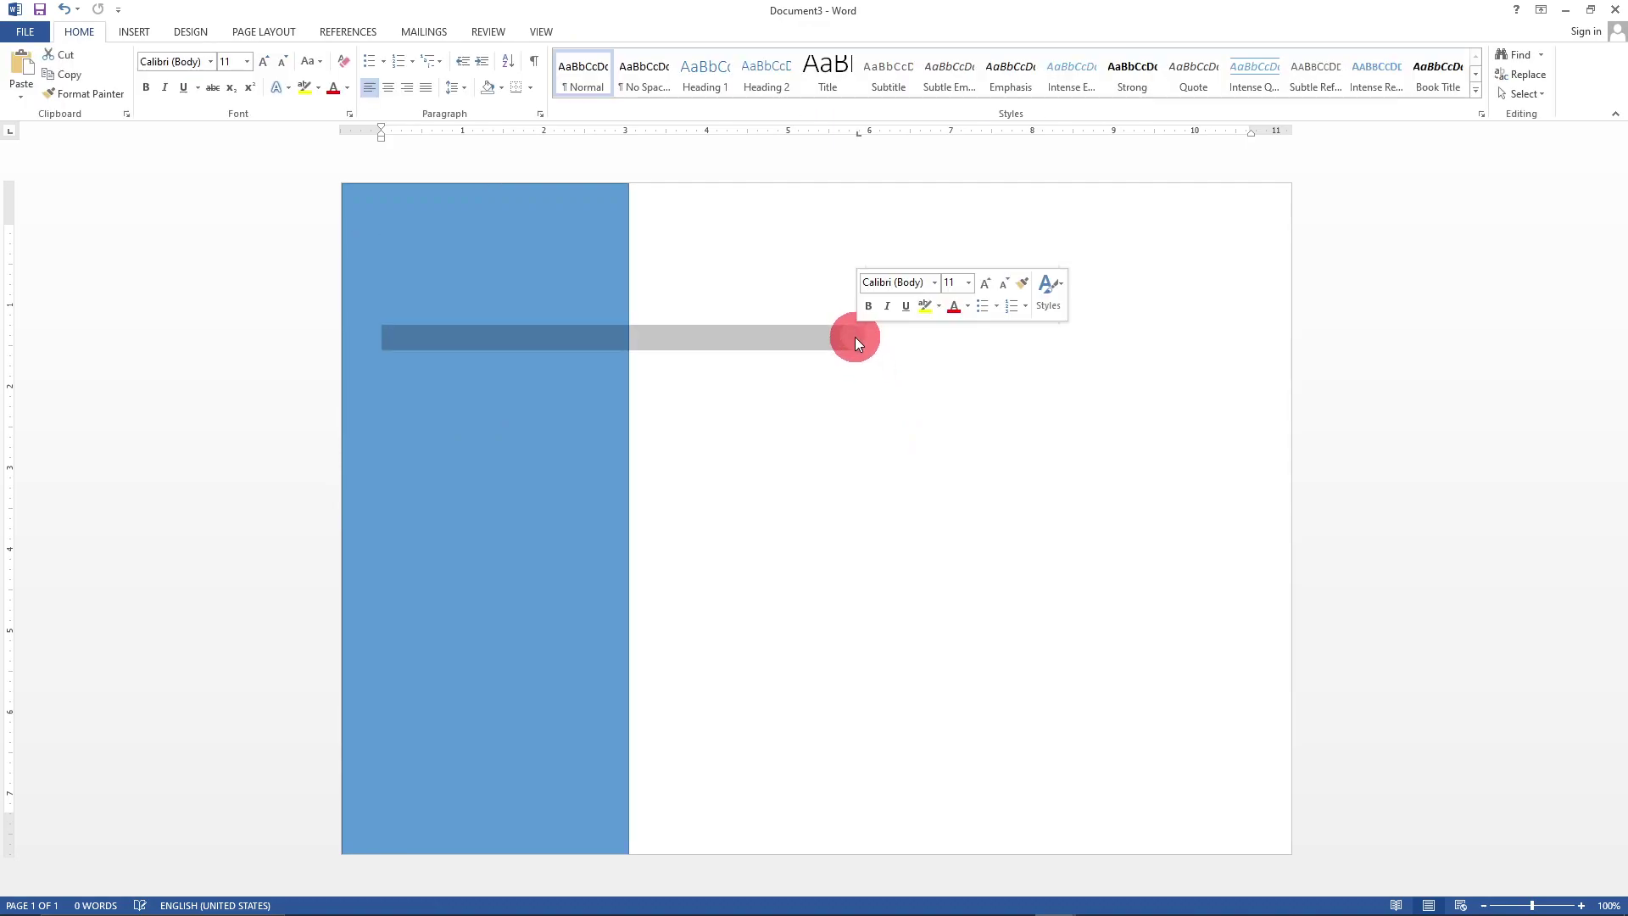
key("ctrl+z")
key("ctrl+y")
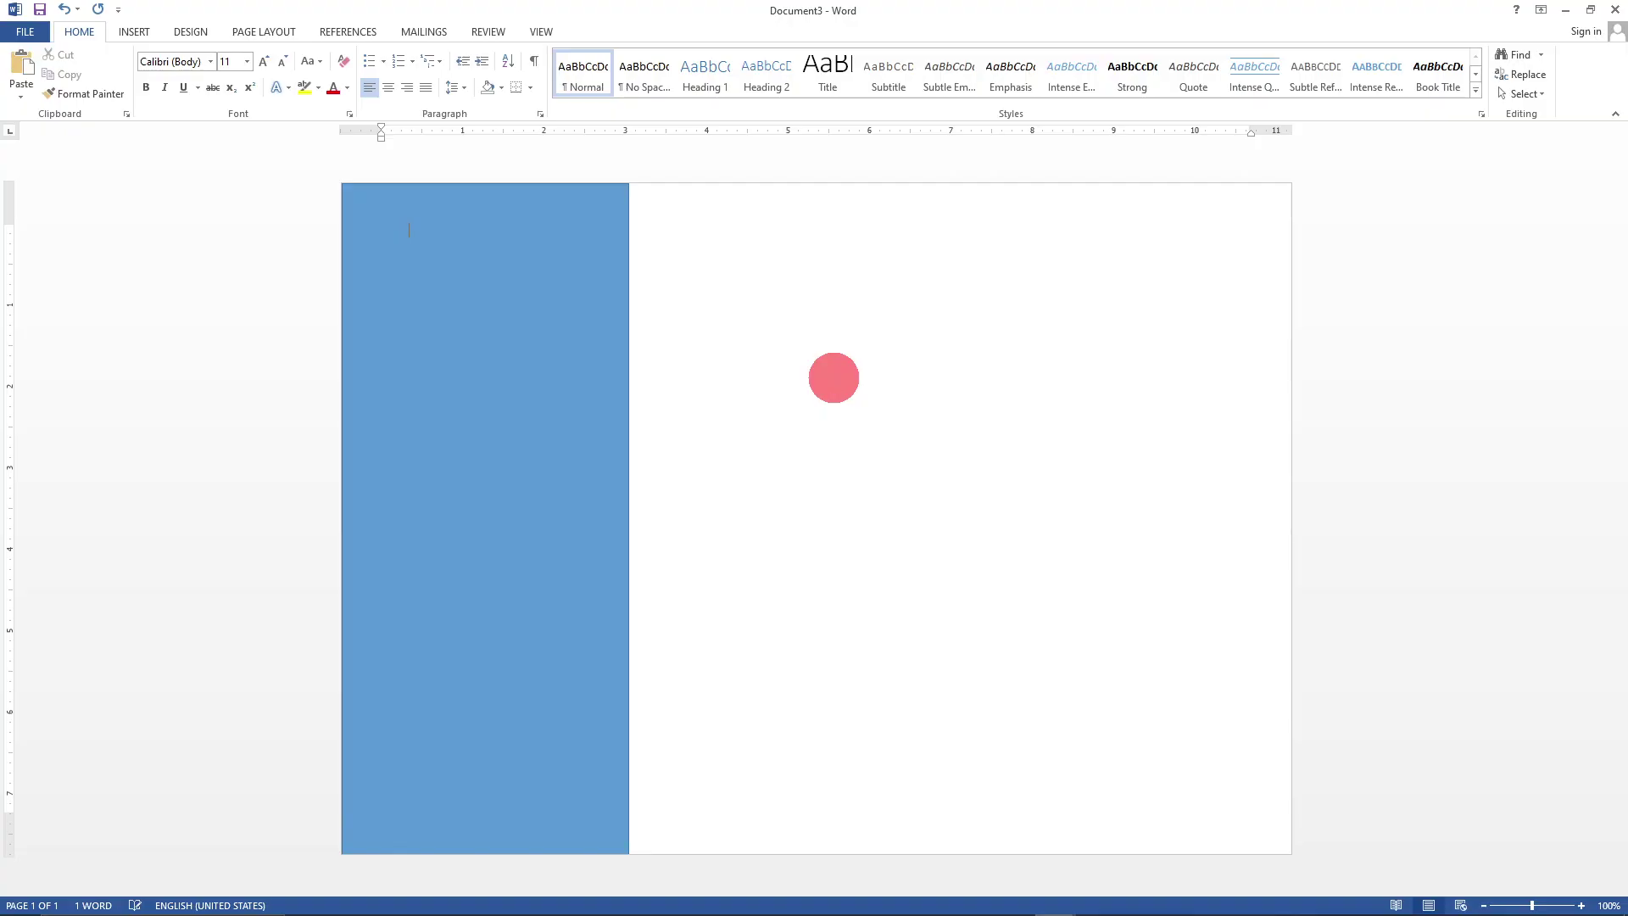
left_click(1001, 372)
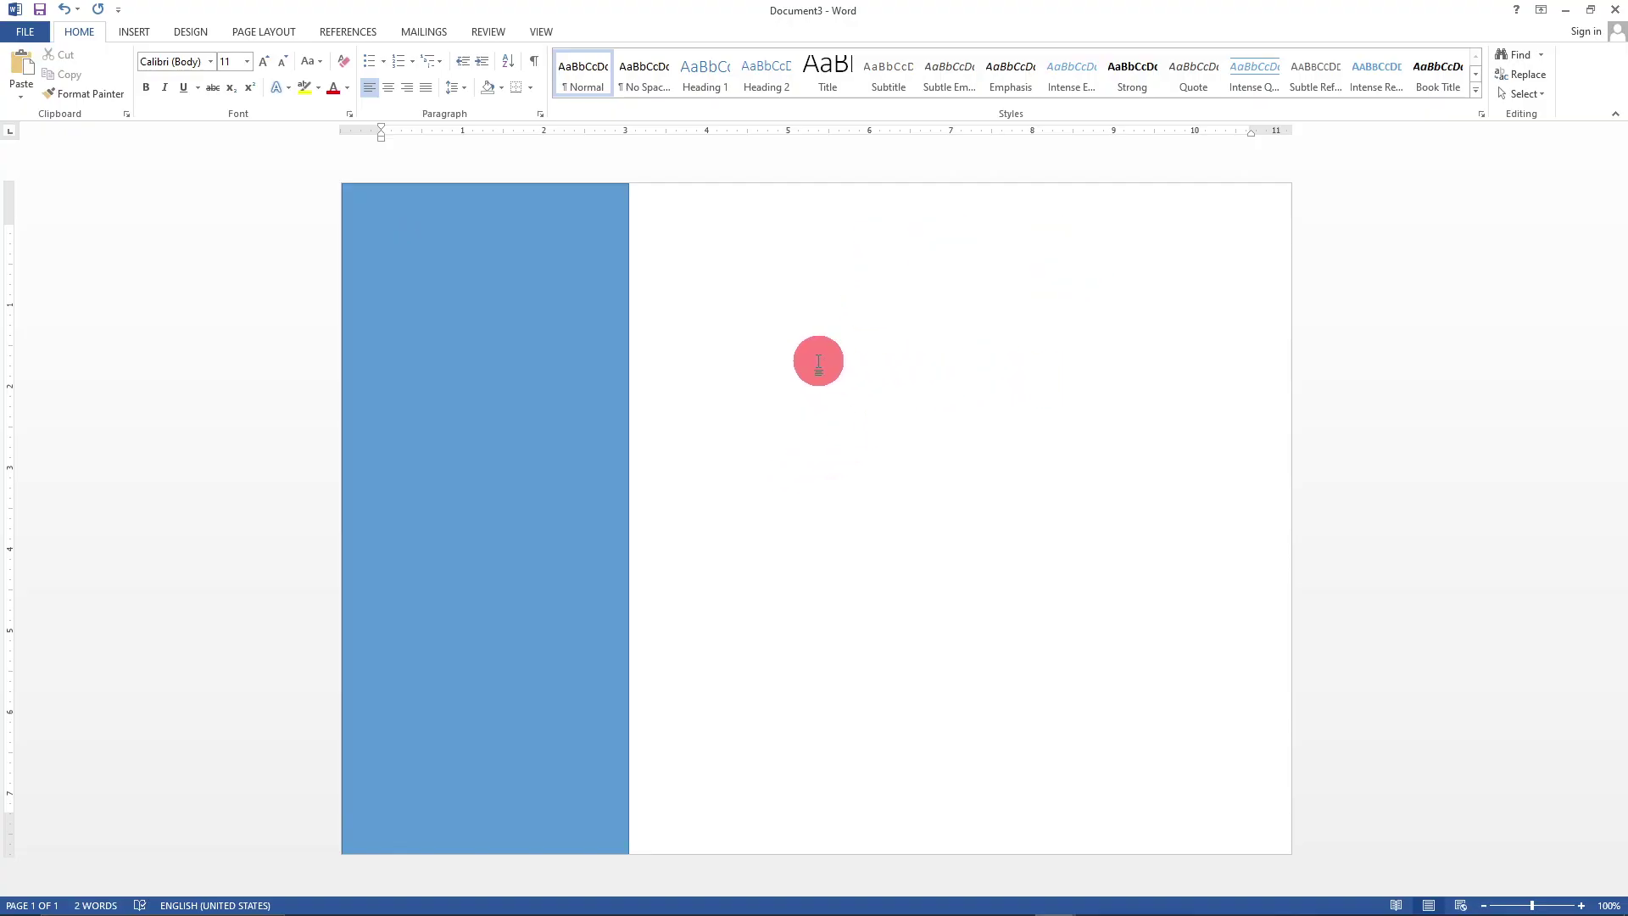
triple_click(735, 298)
key("ctrl+z")
left_click(766, 305)
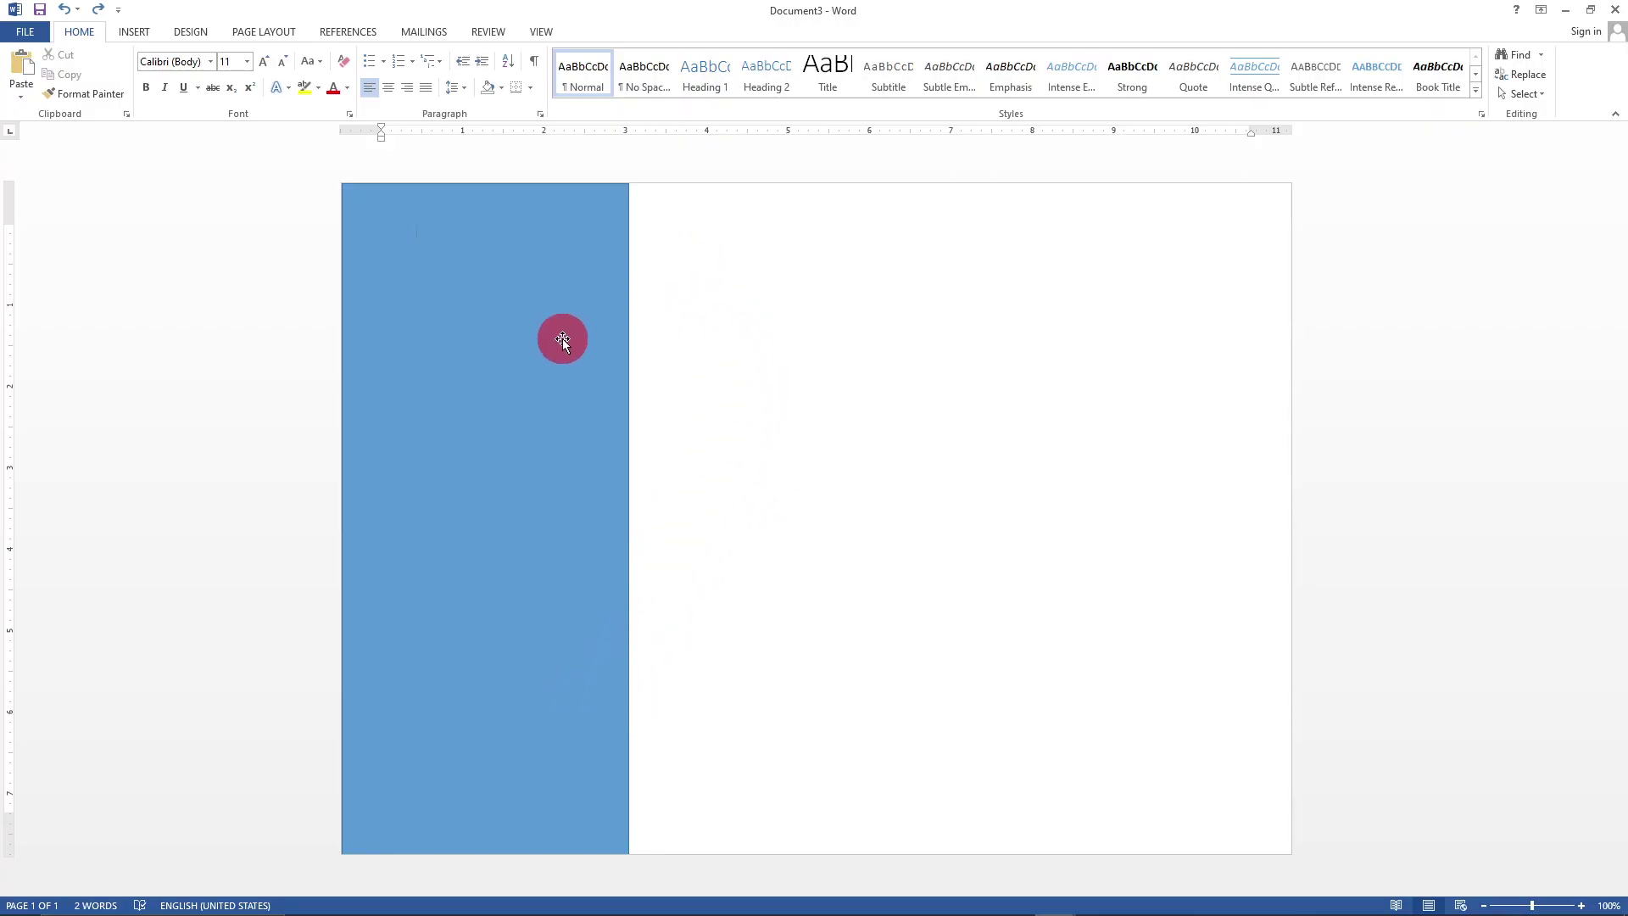
- Move the rectangle off the "CTL +D" note and set the note's font size to 26
mouse_move(384, 208)
left_mouse_down()
mouse_move(741, 291)
mouse_move(814, 255)
left_mouse_up()
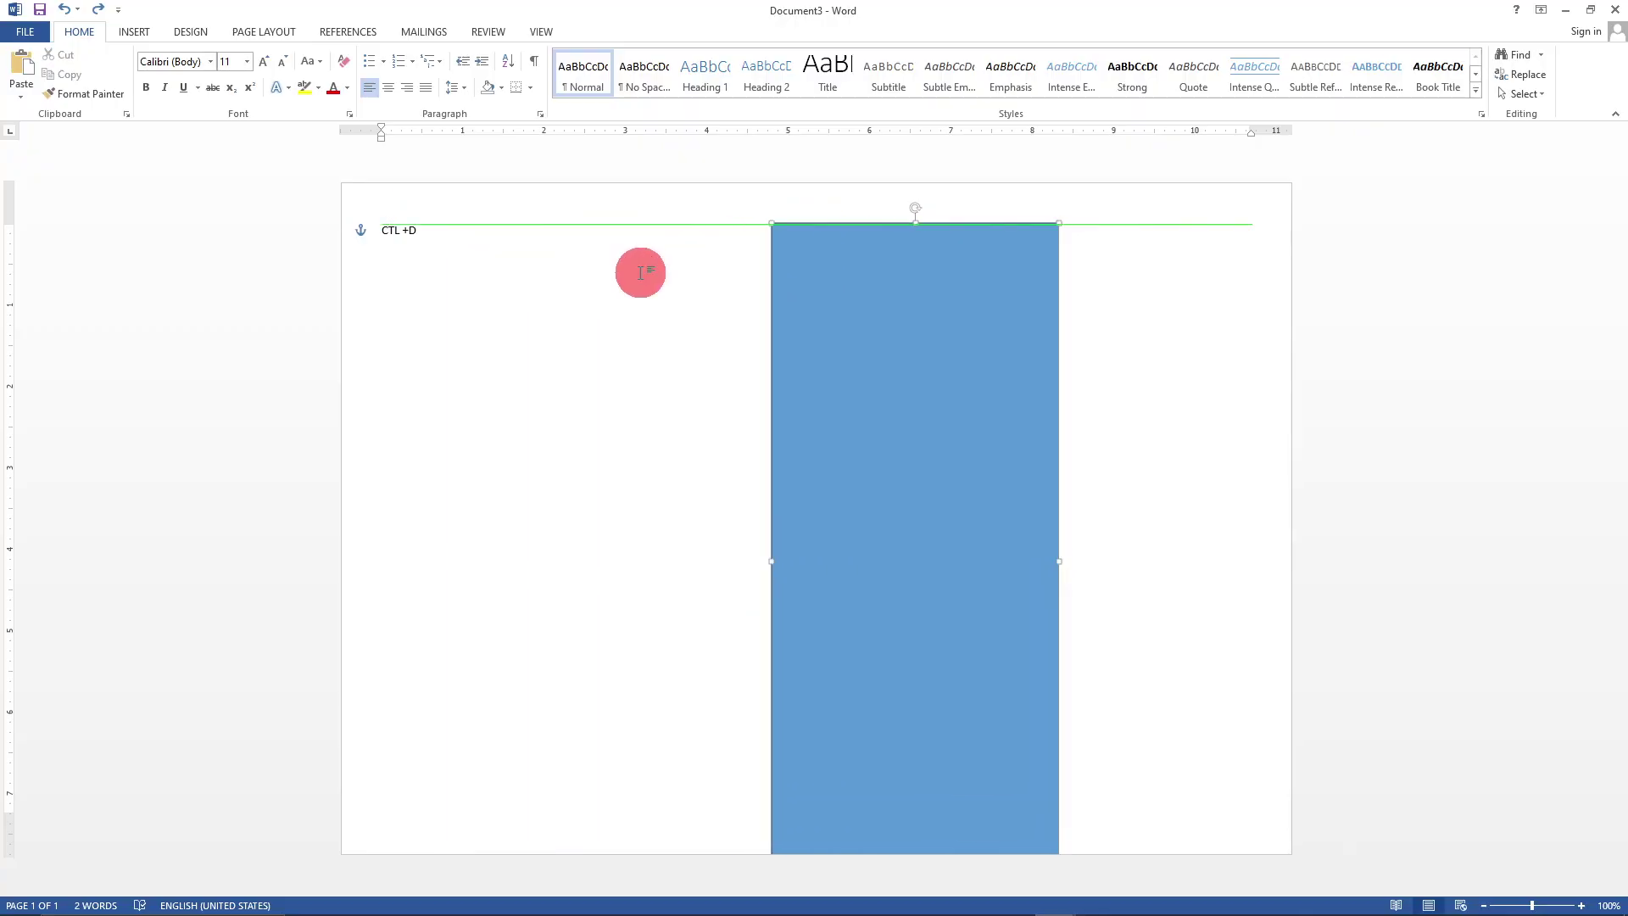
left_click_drag(379, 232, 466, 236)
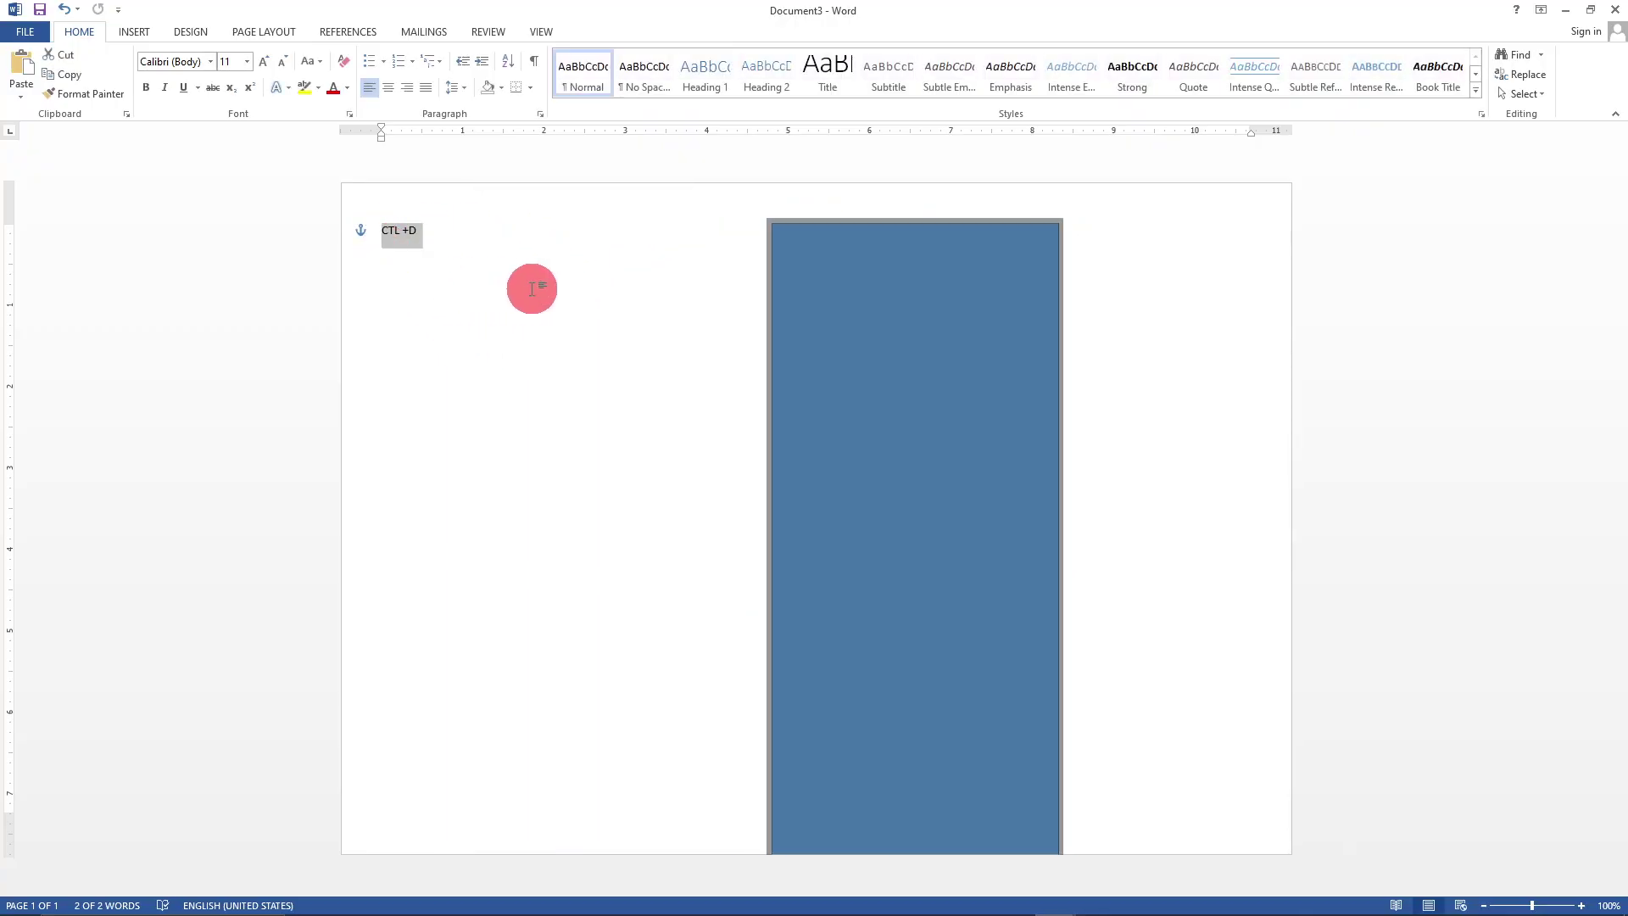
left_click(247, 62)
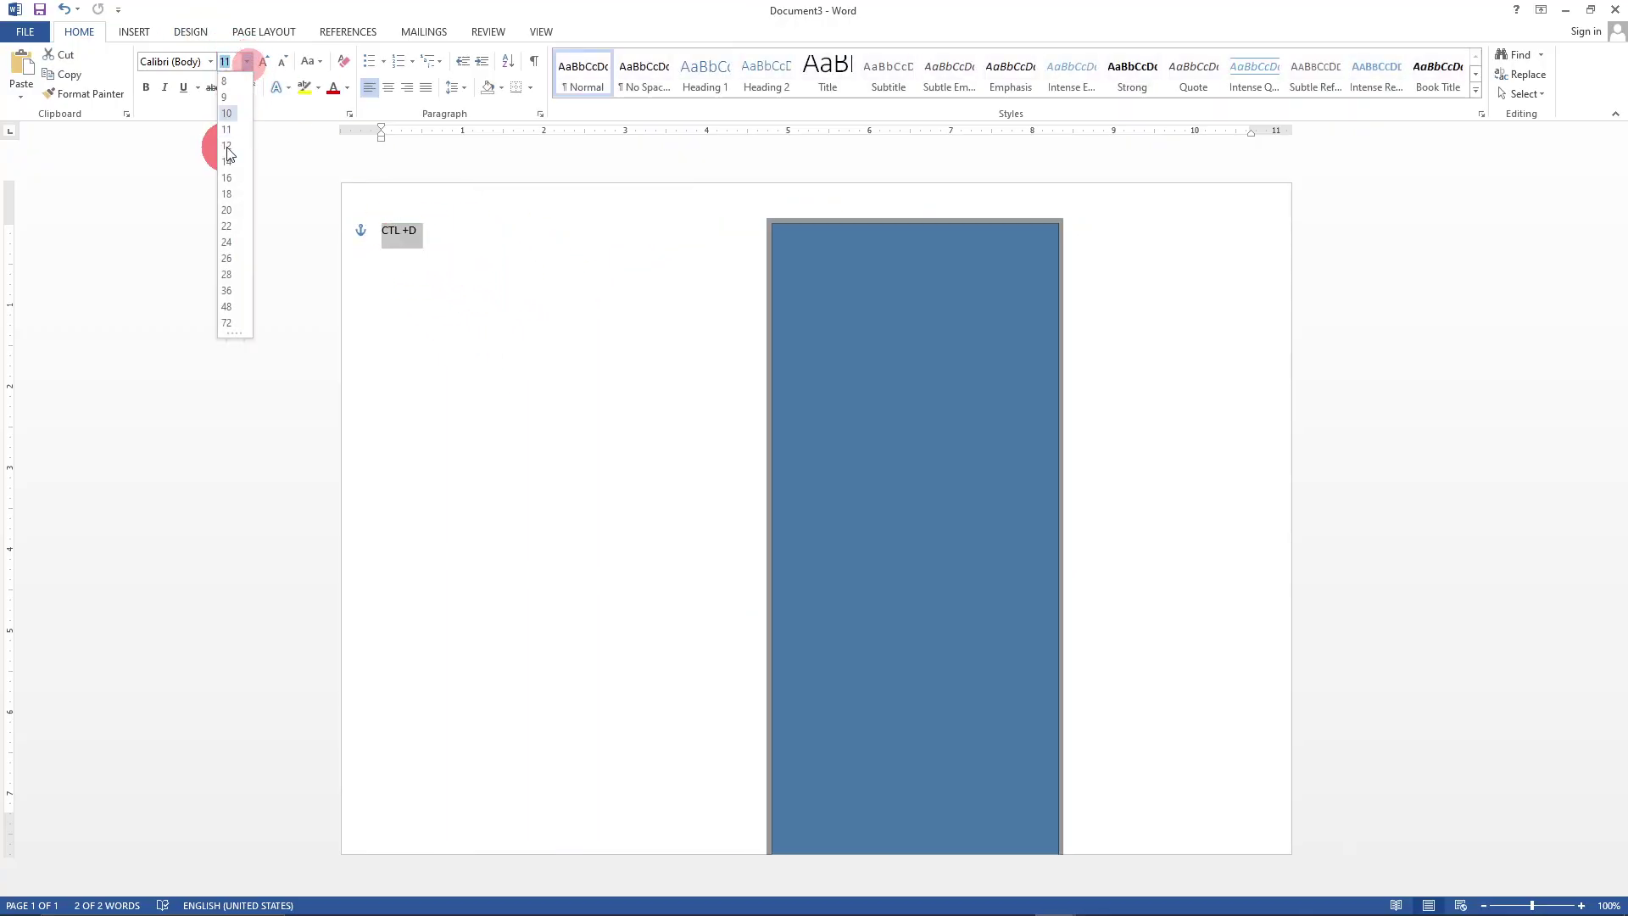
left_click(236, 259)
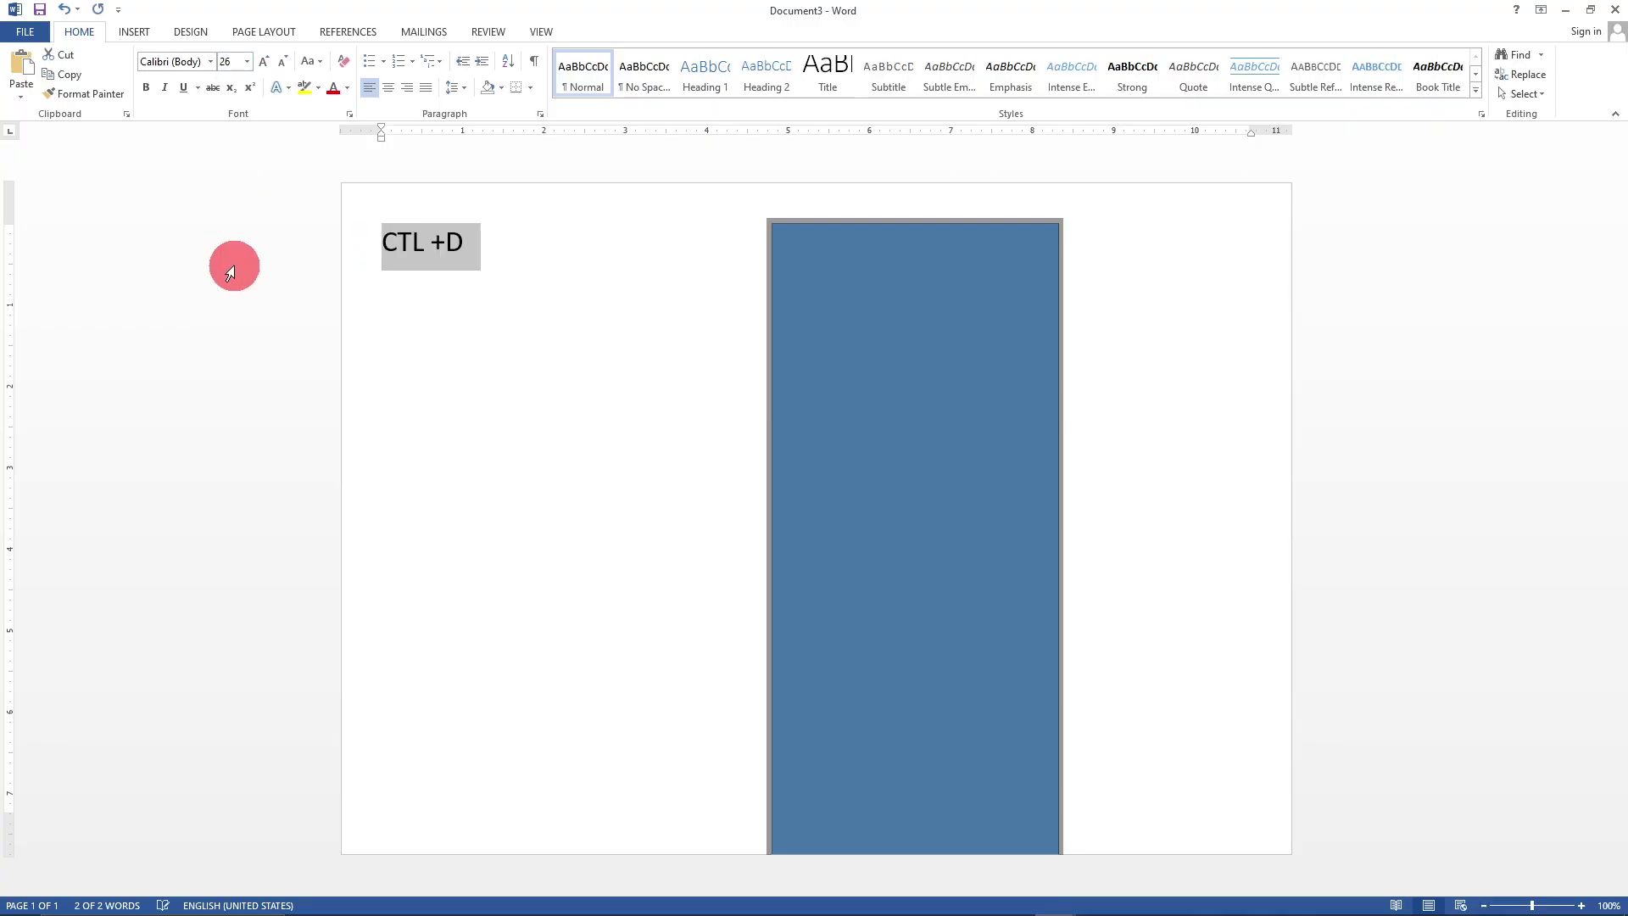
- Delete the "CTL +D" note and move the rectangle back against the page's left edge
left_click(492, 245)
key("BackSpace")
key("BackSpace")
key("BackSpace")
key("BackSpace")
key("BackSpace")
key("BackSpace")
mouse_move(942, 420)
left_mouse_down()
mouse_move(487, 334)
mouse_move(527, 421)
mouse_move(511, 380)
left_mouse_up()
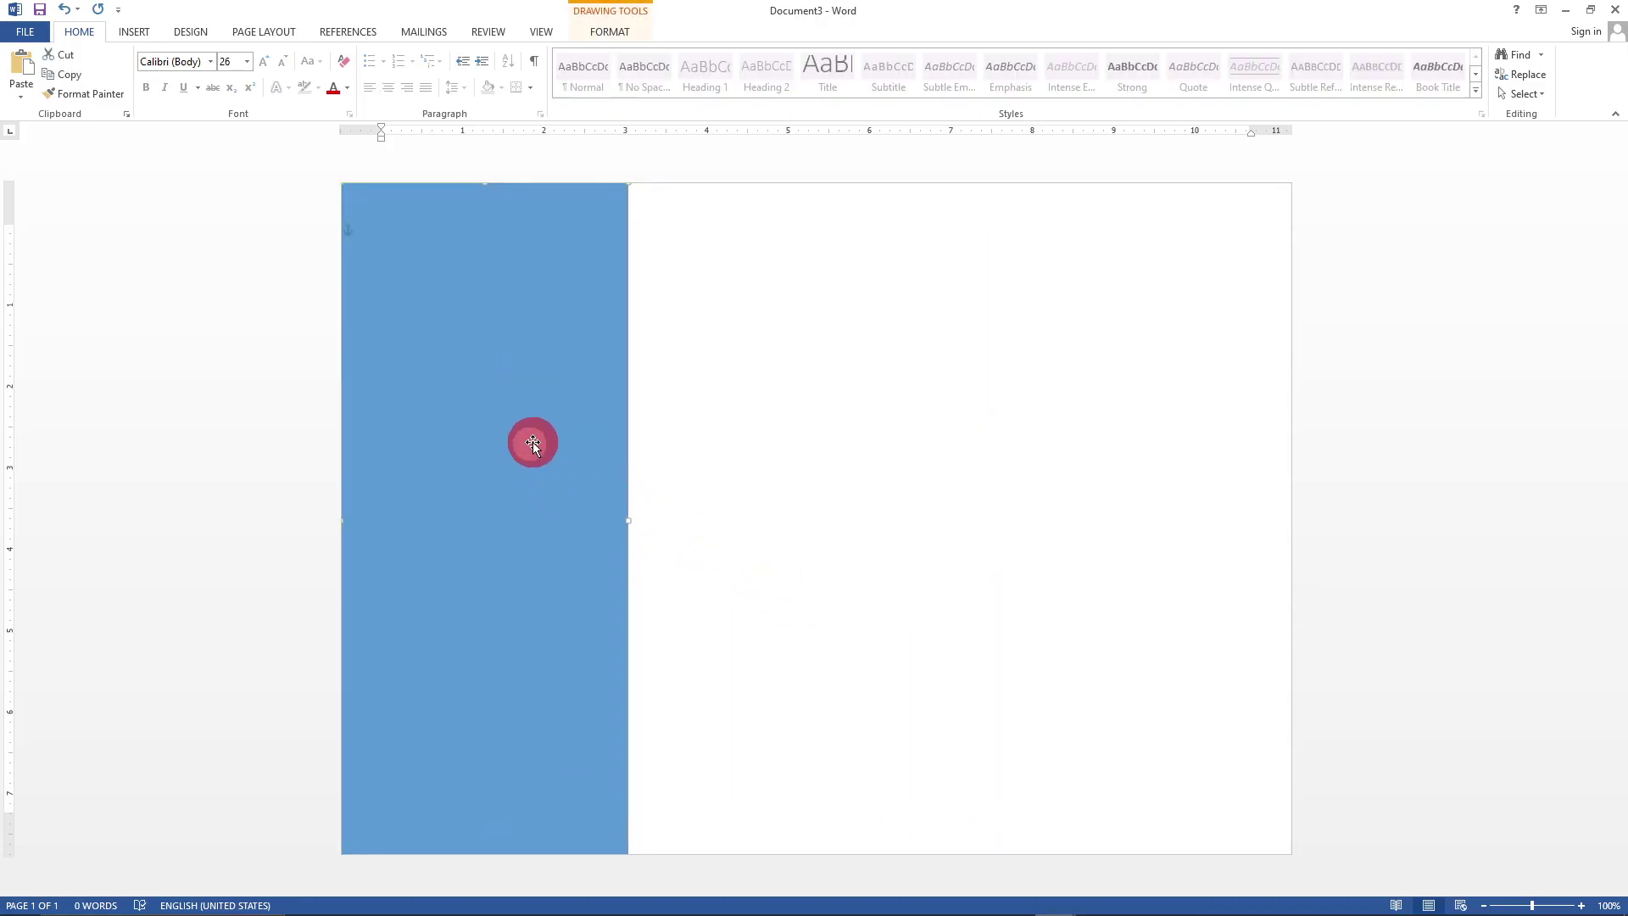
- Duplicate the rectangle twice, placing one copy directly beside the original and the other against the page's right edge
key("ctrl+d")
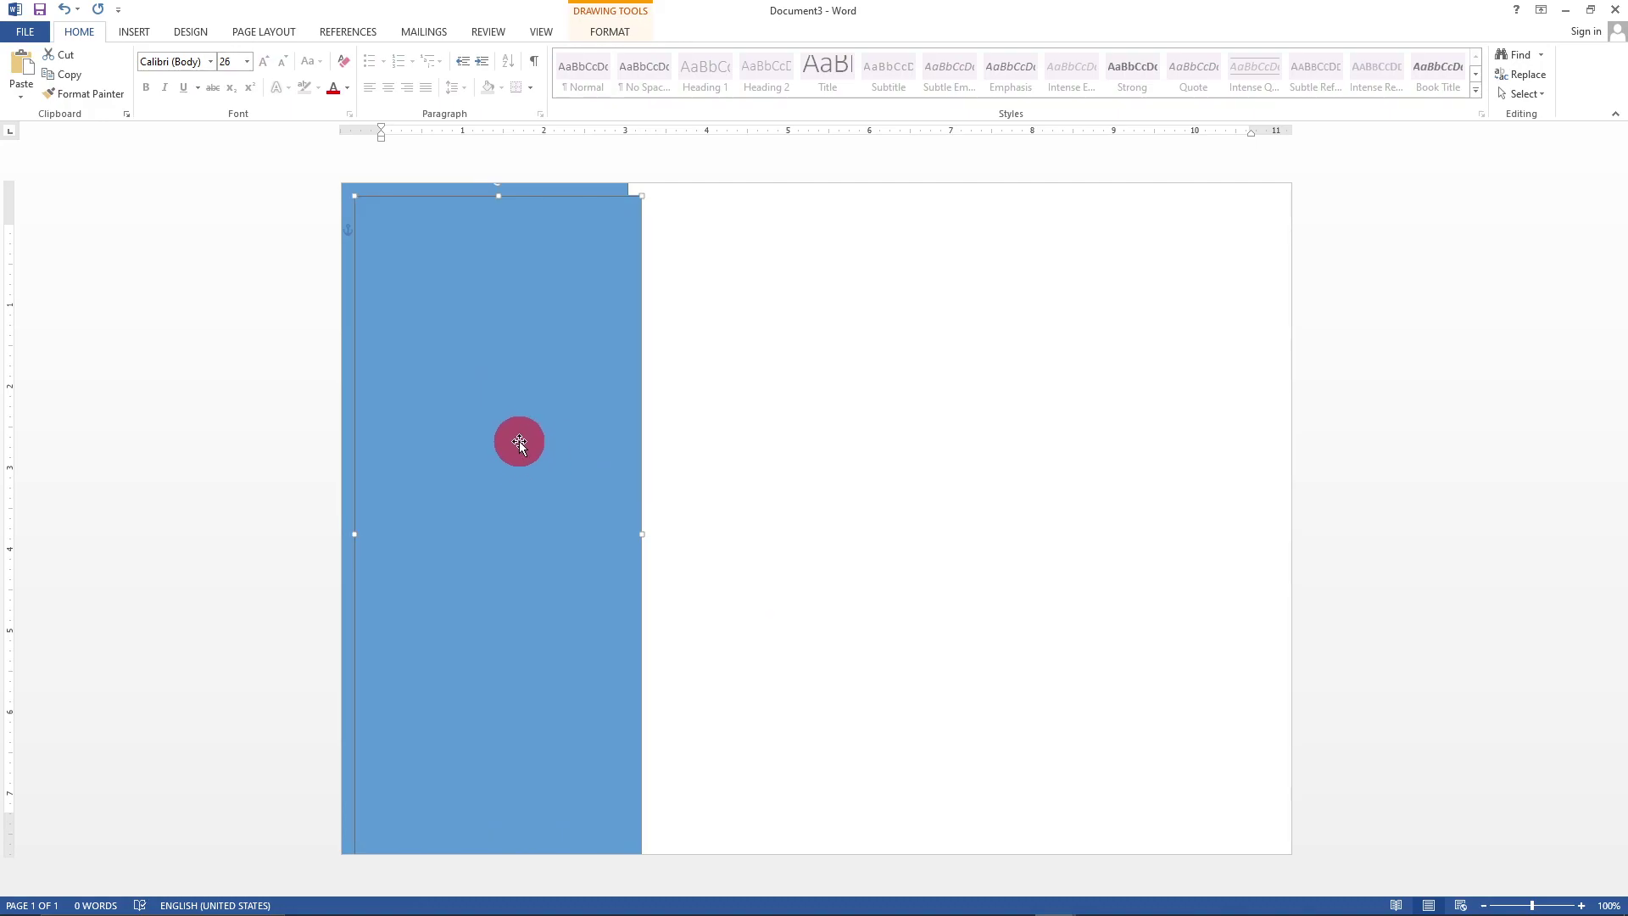
left_click_drag(496, 419, 766, 418)
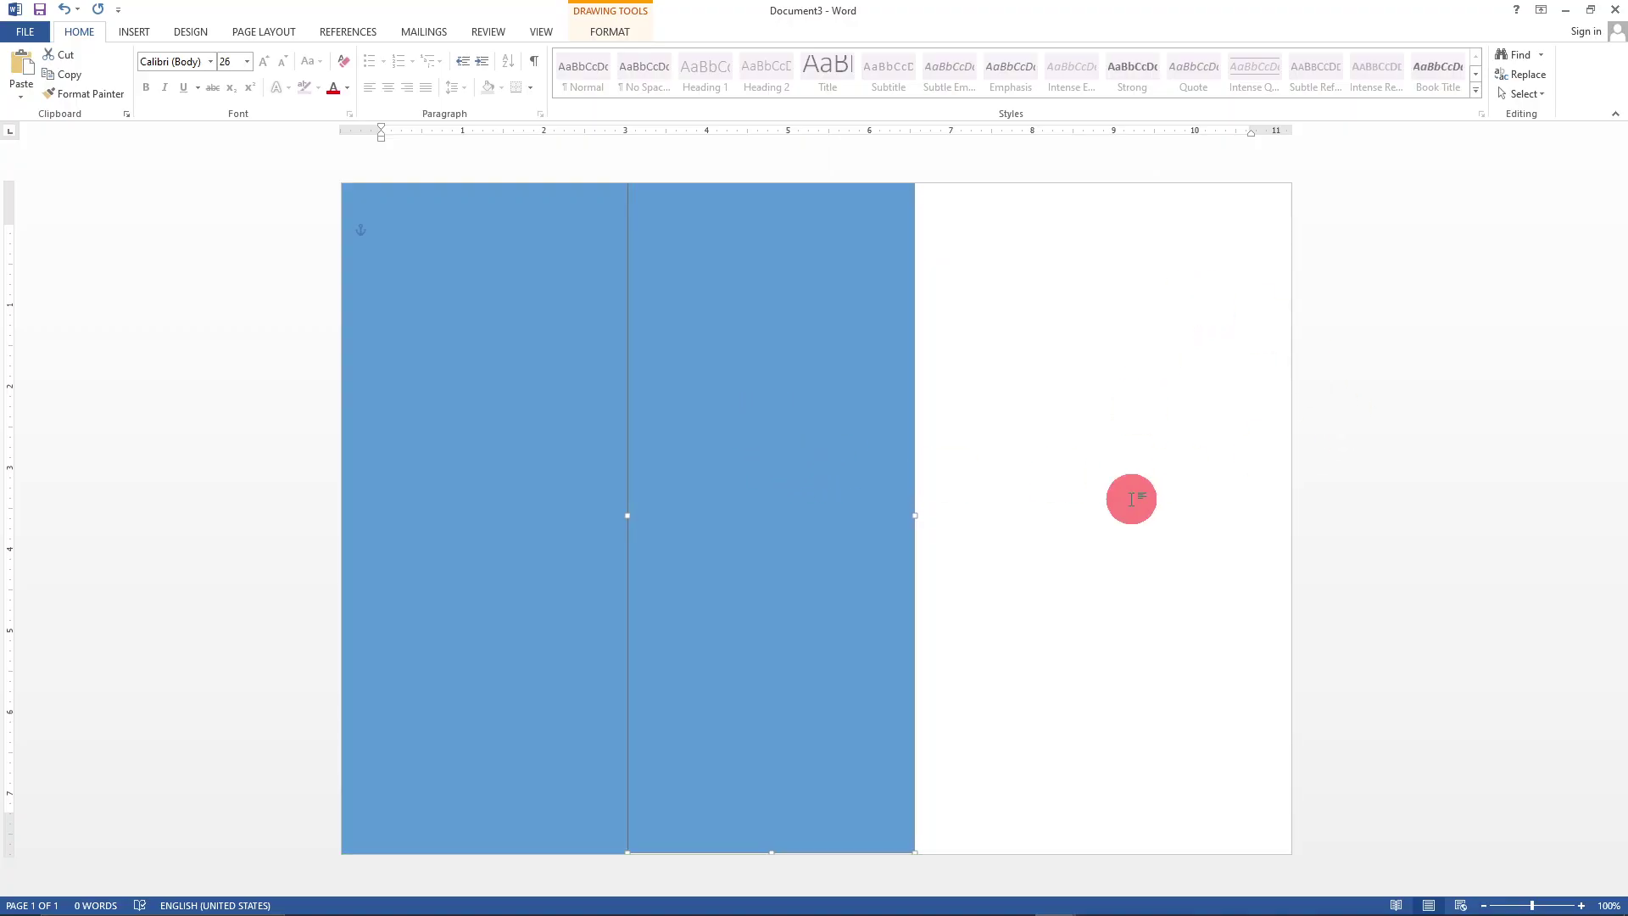
left_click_drag(759, 504, 1126, 512)
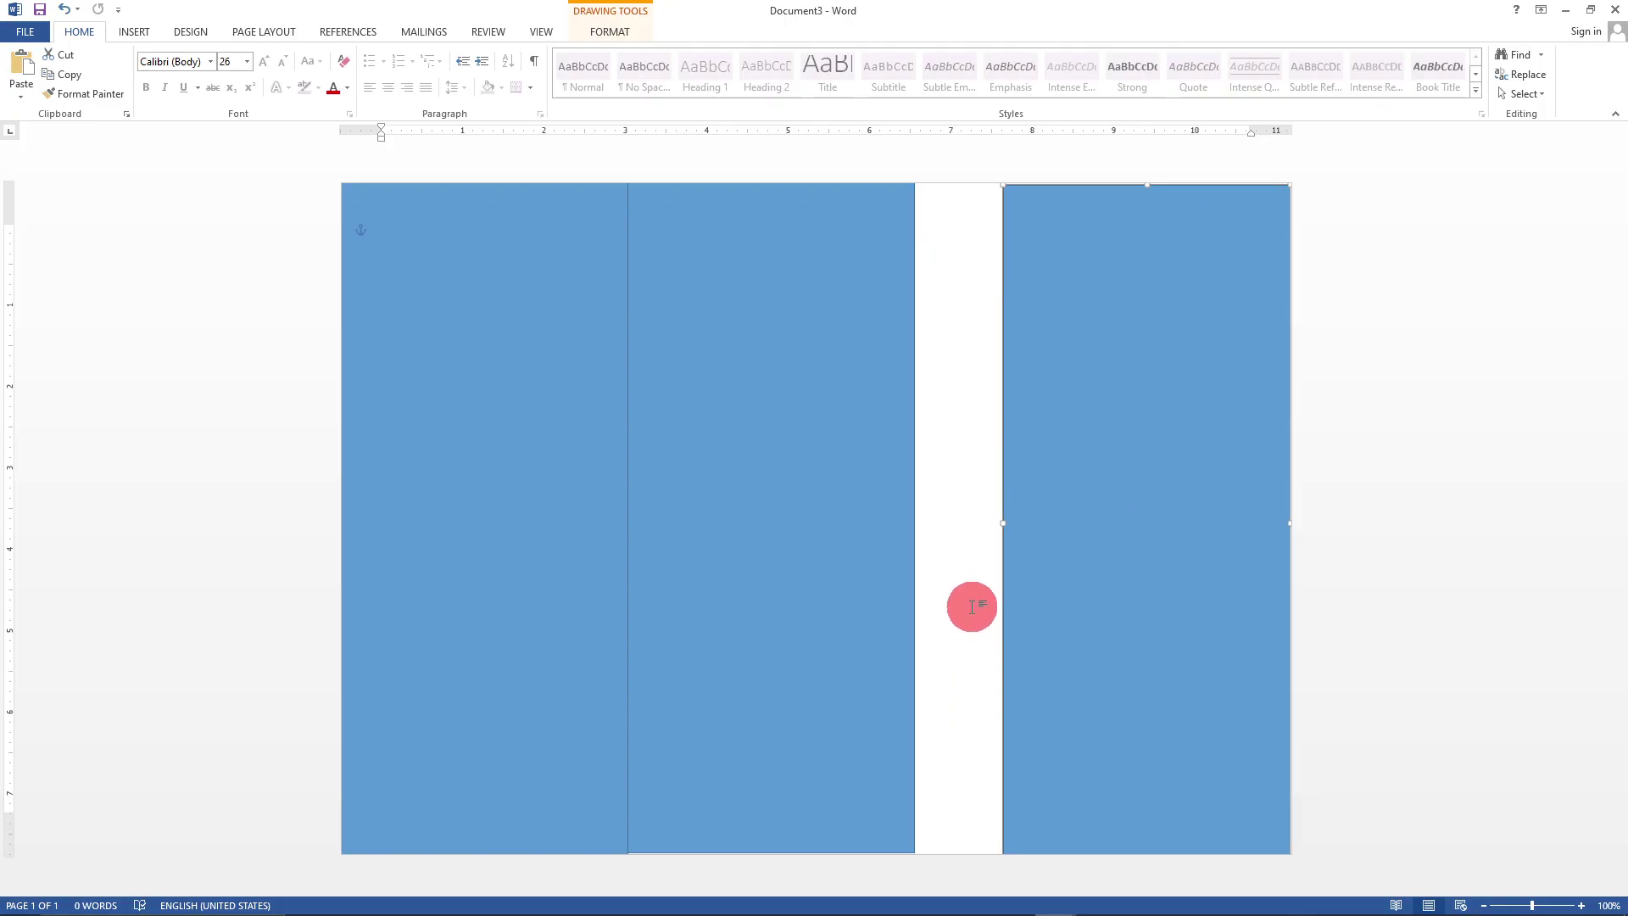
- Resize the three rectangles to about 3.78", 3.96" and 3.92" wide, meeting edge to edge across the page
left_click_drag(1003, 523, 980, 520)
left_click(872, 529)
left_click_drag(840, 534, 902, 534)
left_click_drag(694, 515, 649, 515)
left_click(571, 513)
left_click(709, 516)
left_click(680, 513)
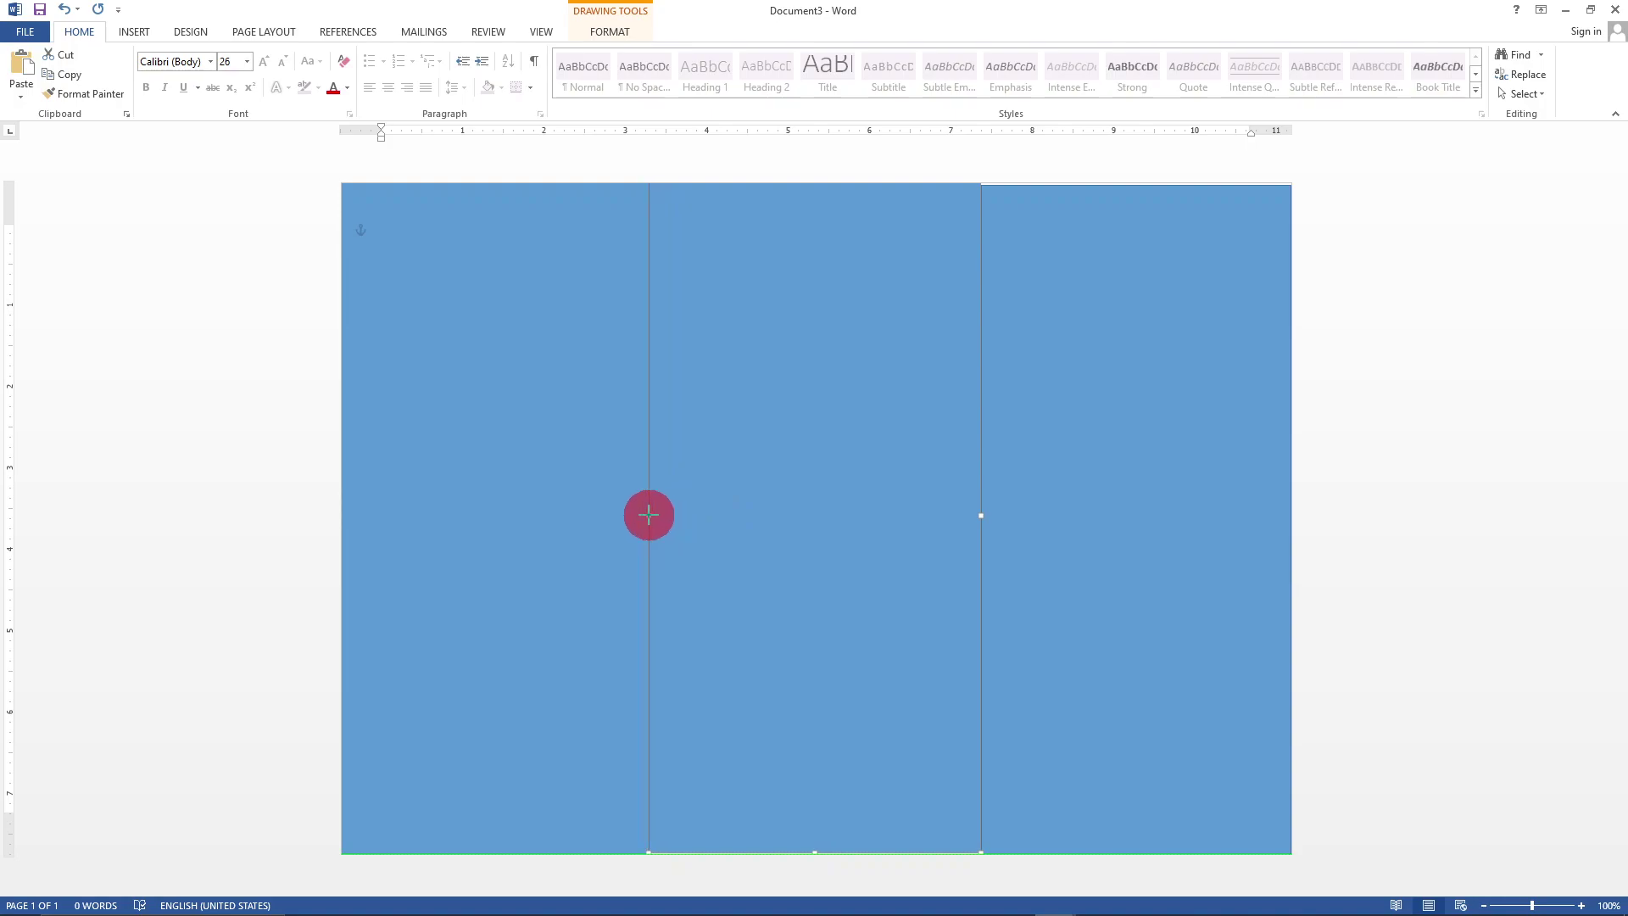
left_click_drag(981, 515, 975, 524)
left_click(987, 519)
left_click(1520, 544)
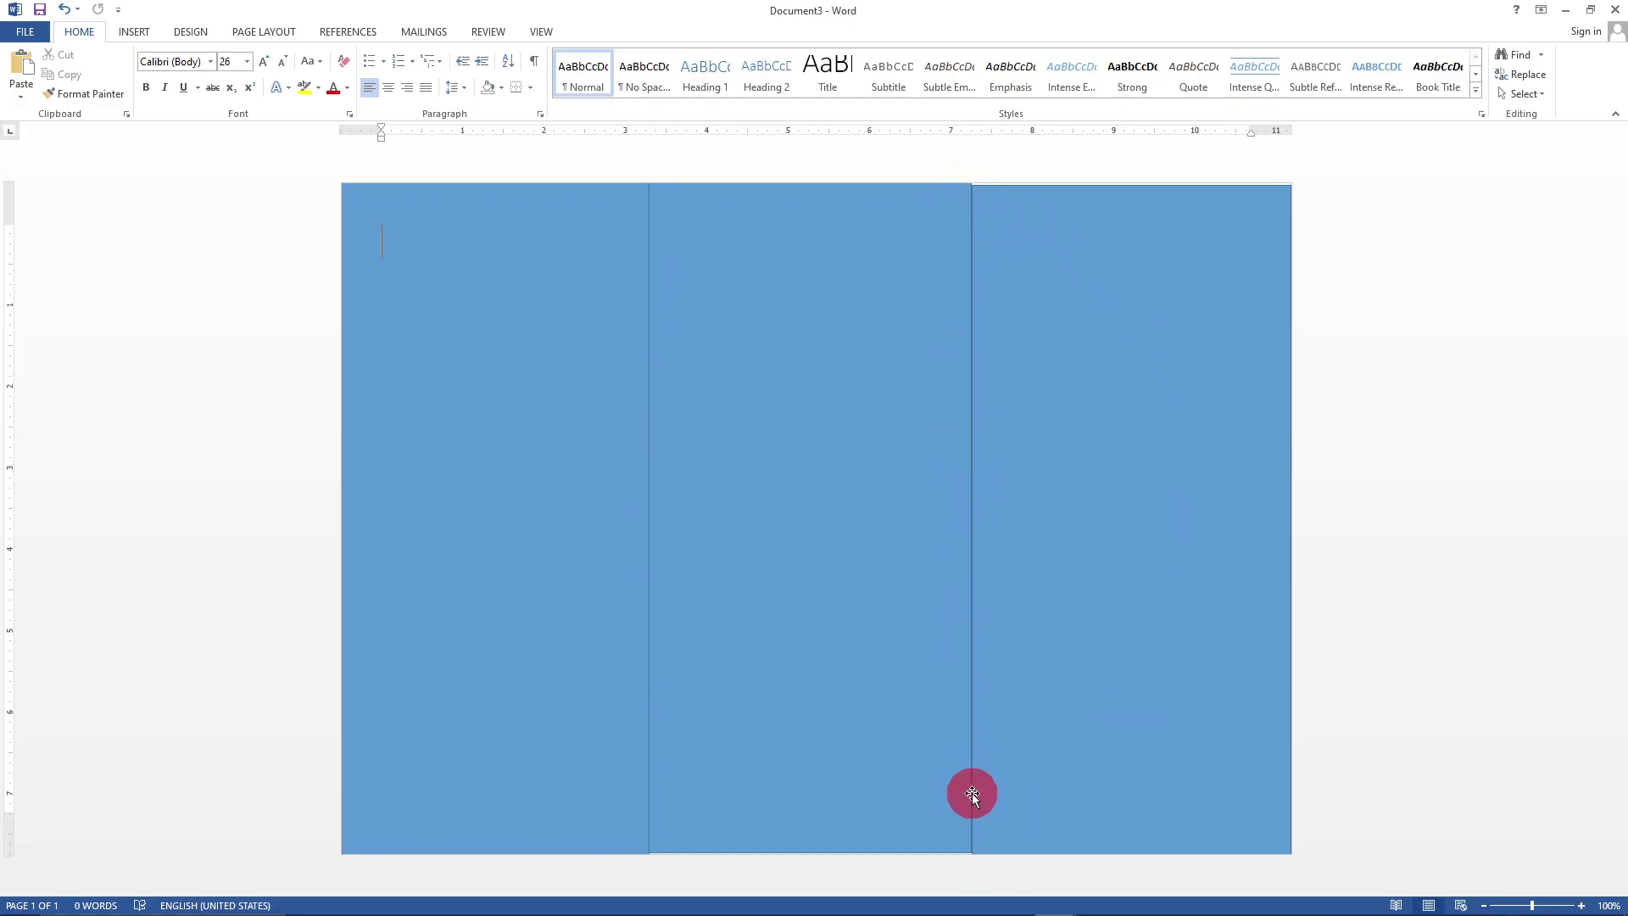
- Remove the outlines of the left and middle rectangles
left_click(465, 364)
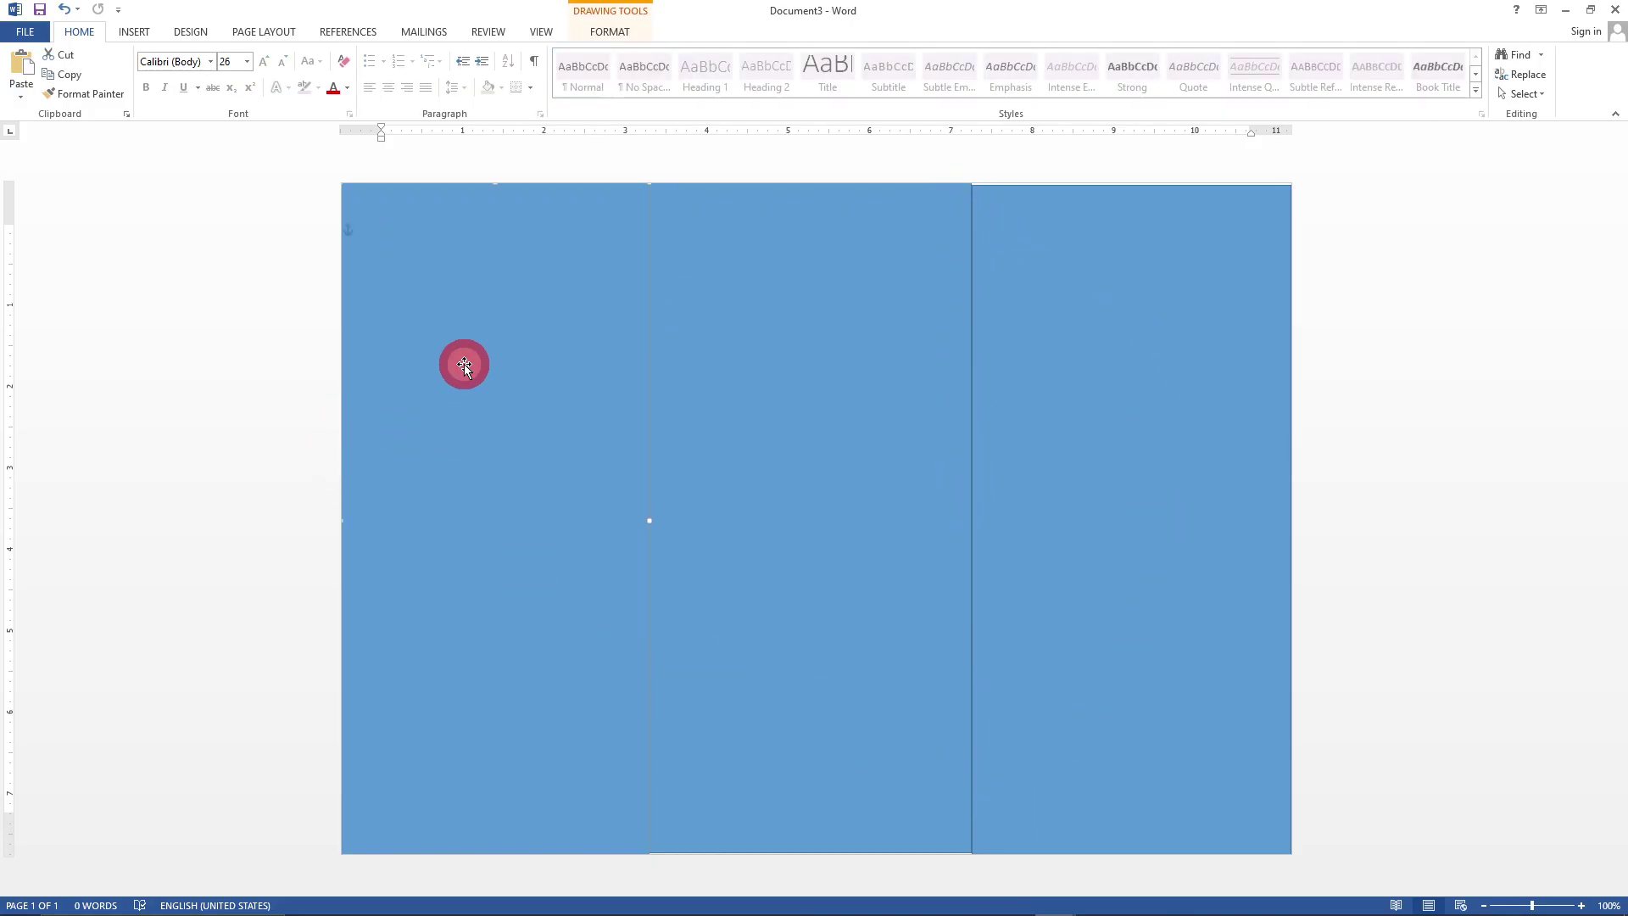
left_click(607, 33)
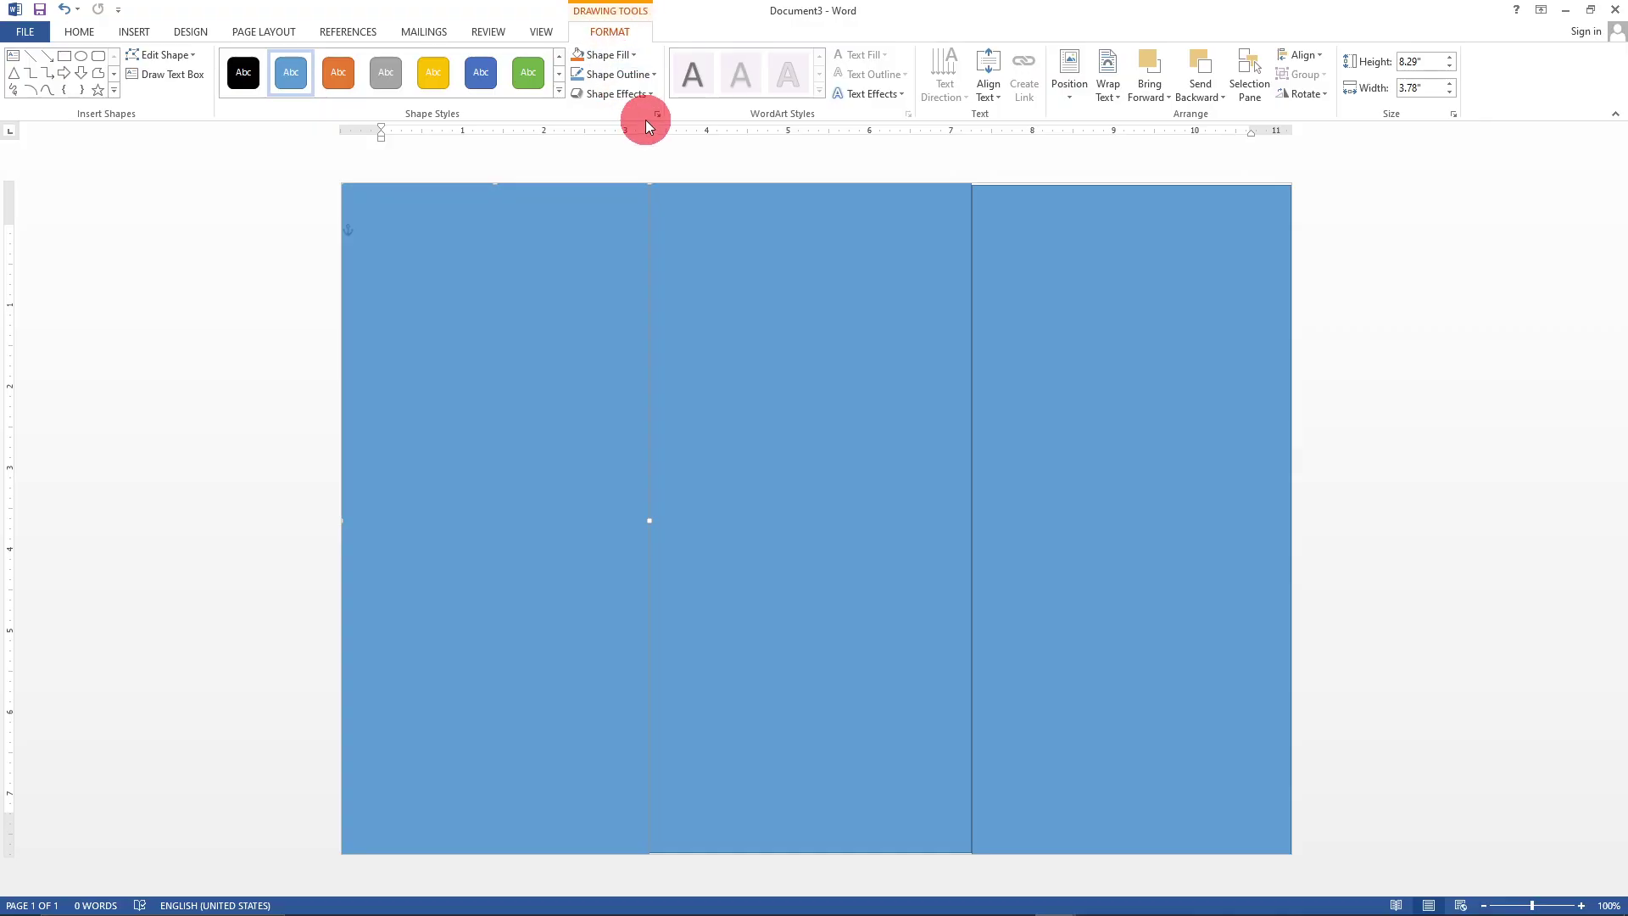
left_click(654, 75)
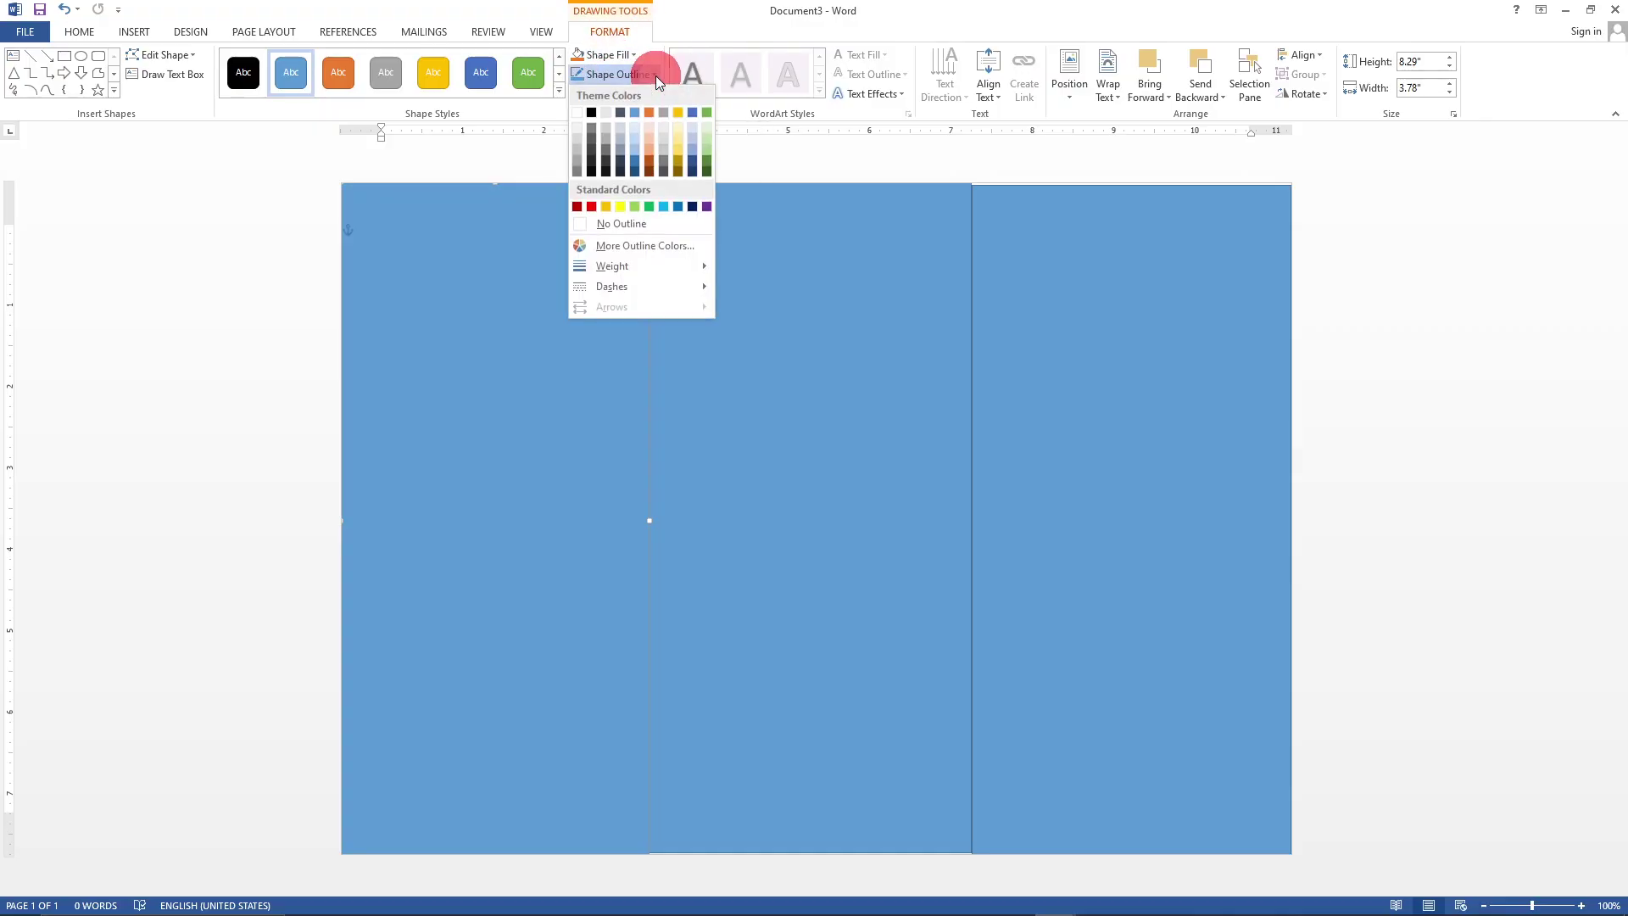
left_click(611, 225)
left_click(633, 277)
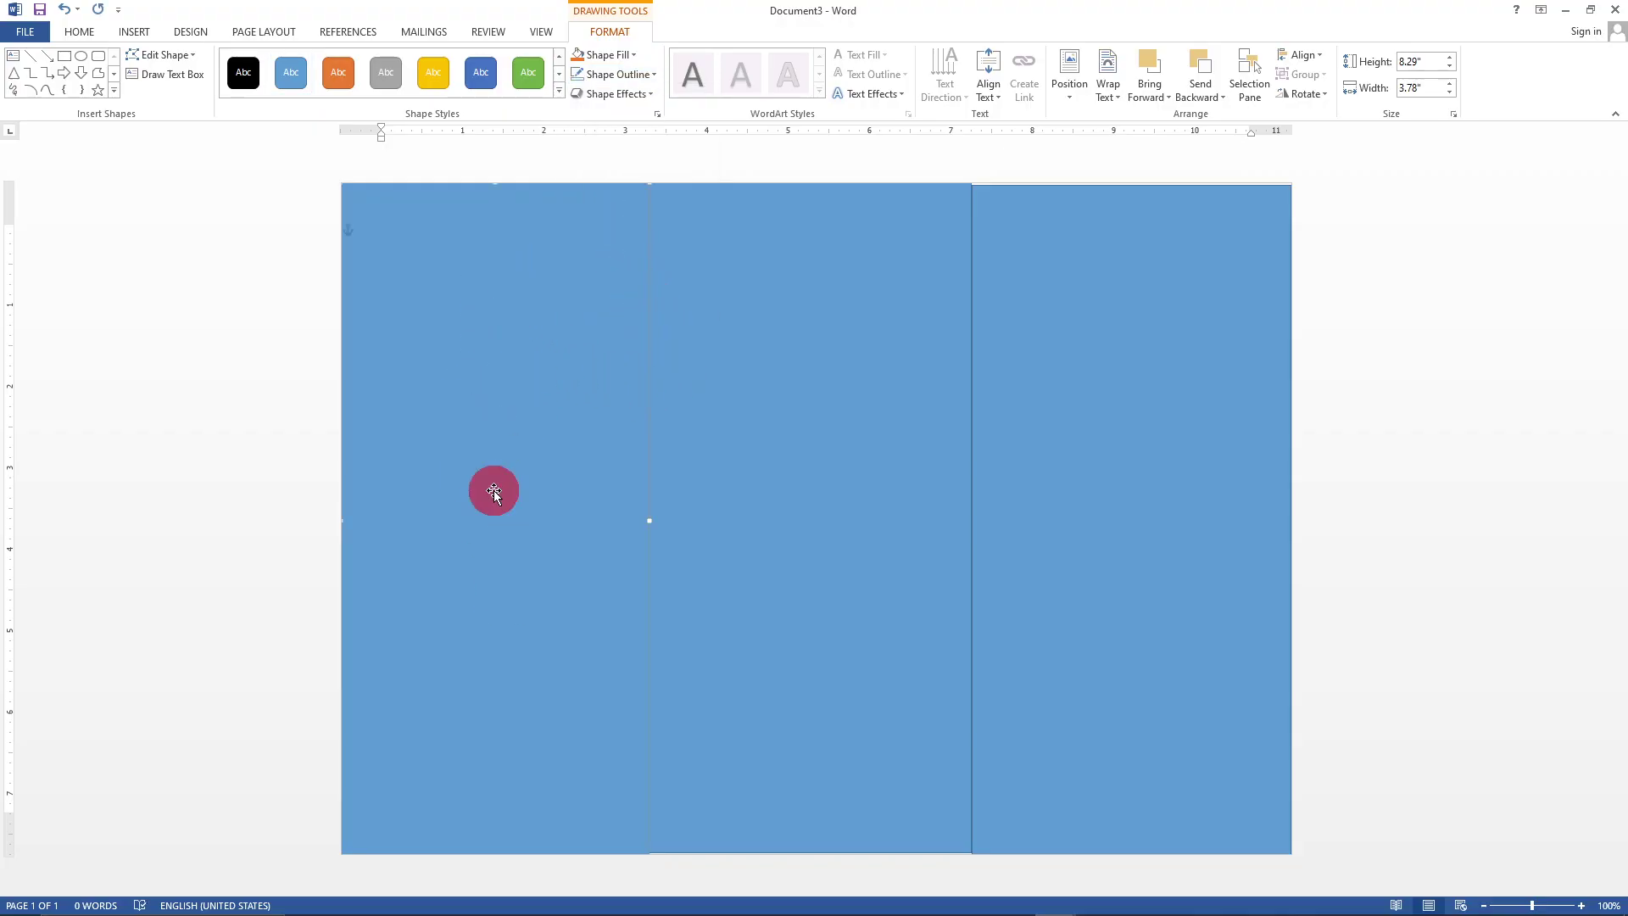
left_click(797, 312)
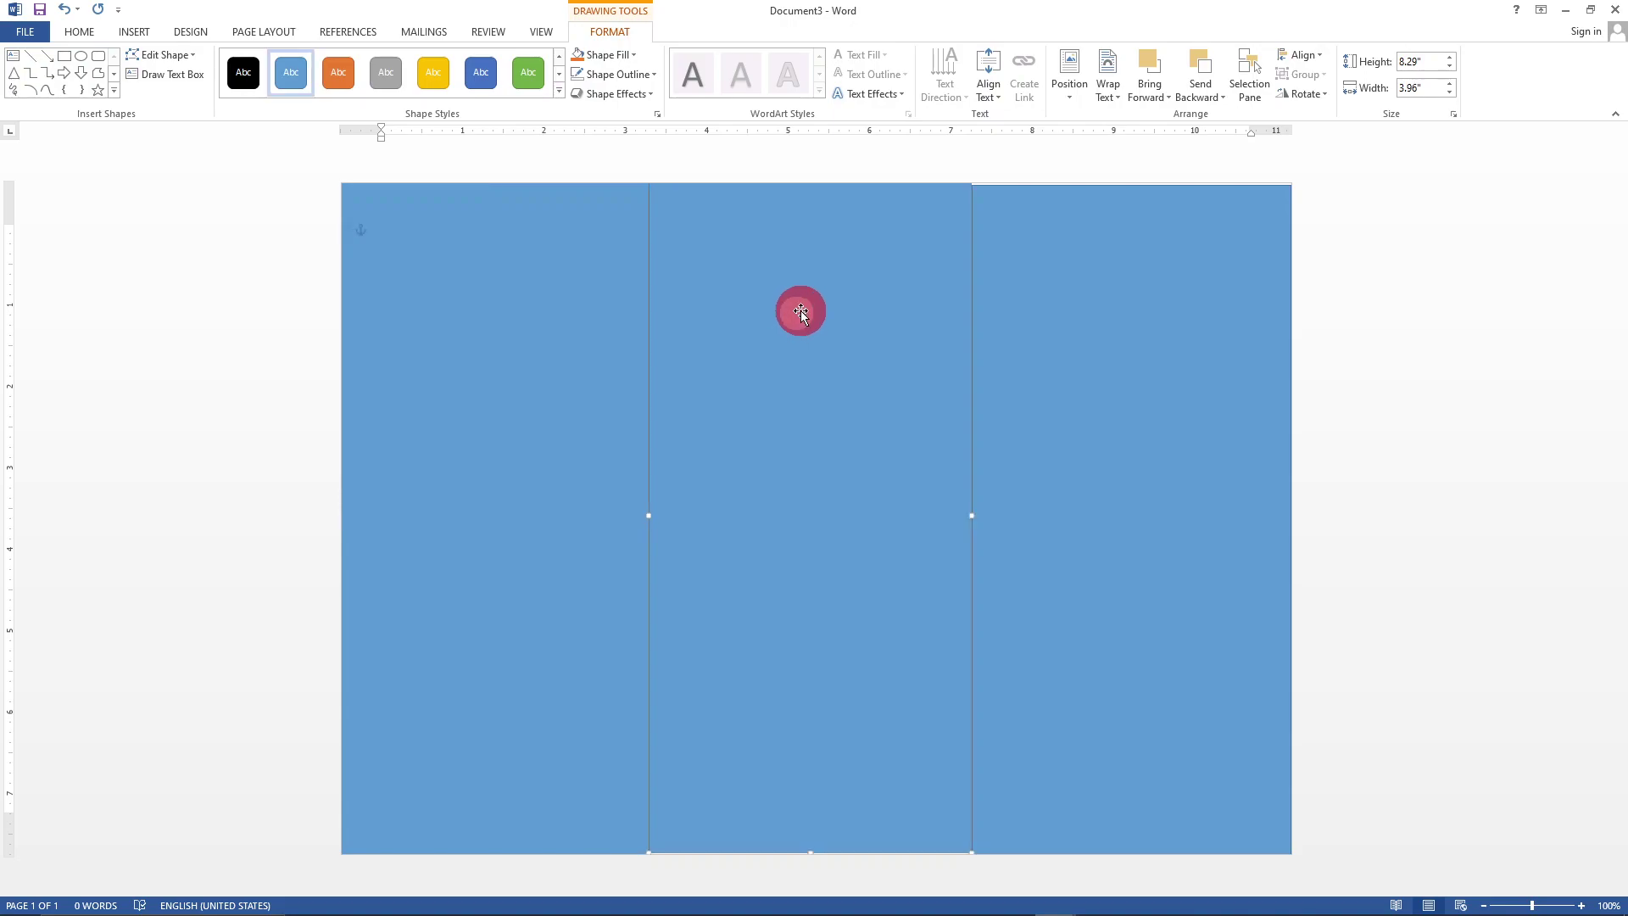
left_click(649, 75)
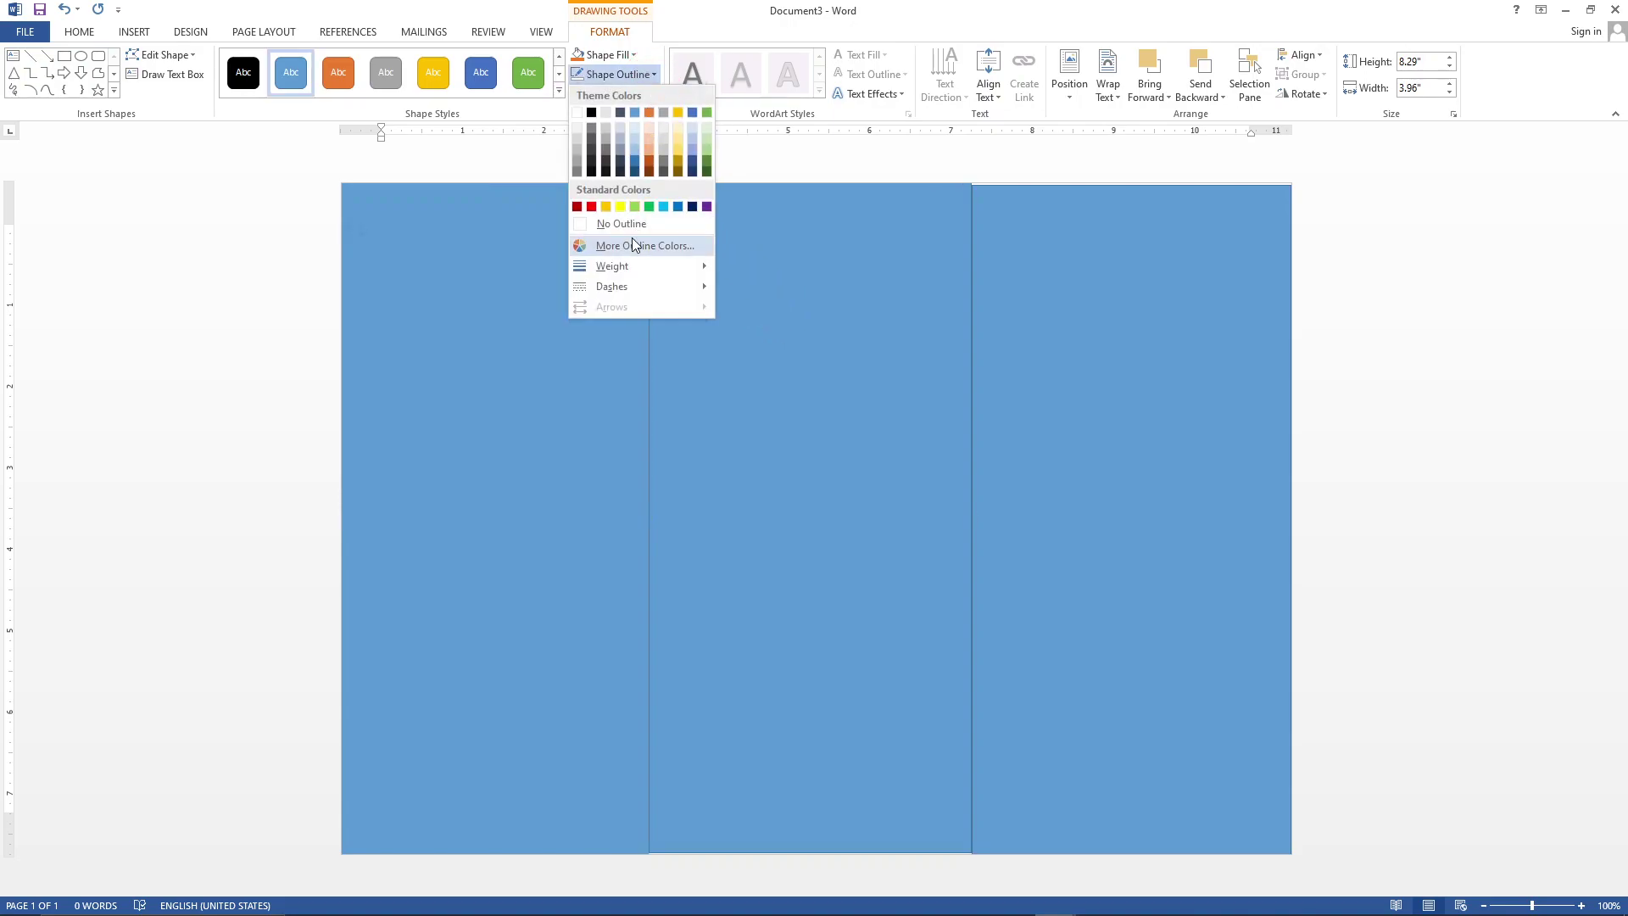
left_click(612, 226)
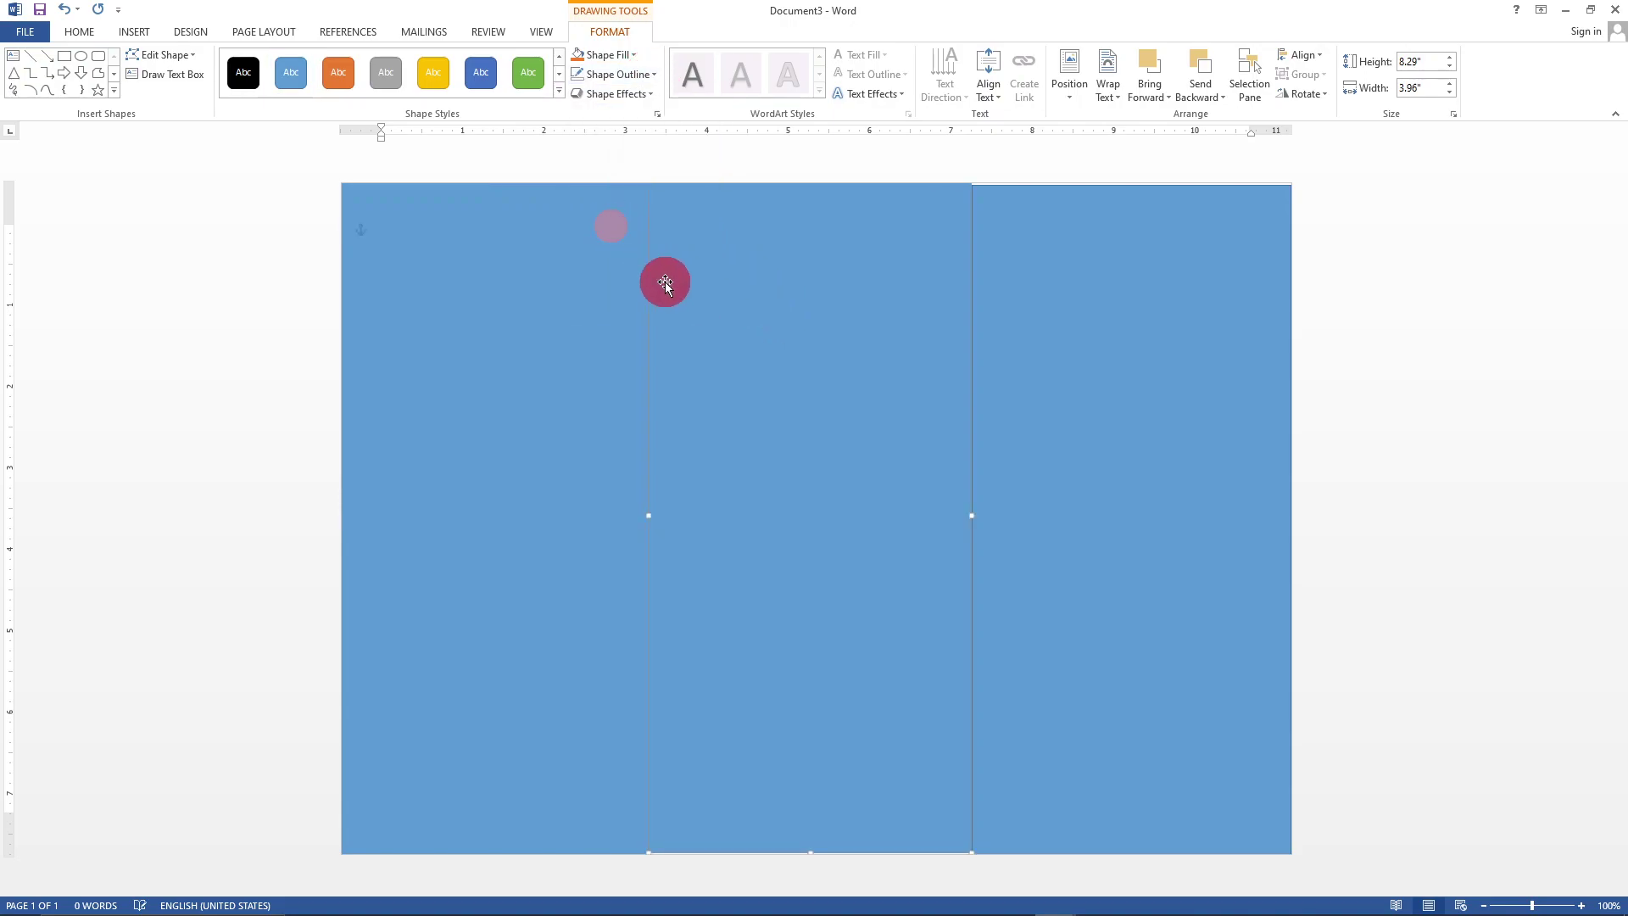
- Remove the outline of the right rectangle and shift it slightly against the middle rectangle to close the gap
left_click(1099, 349)
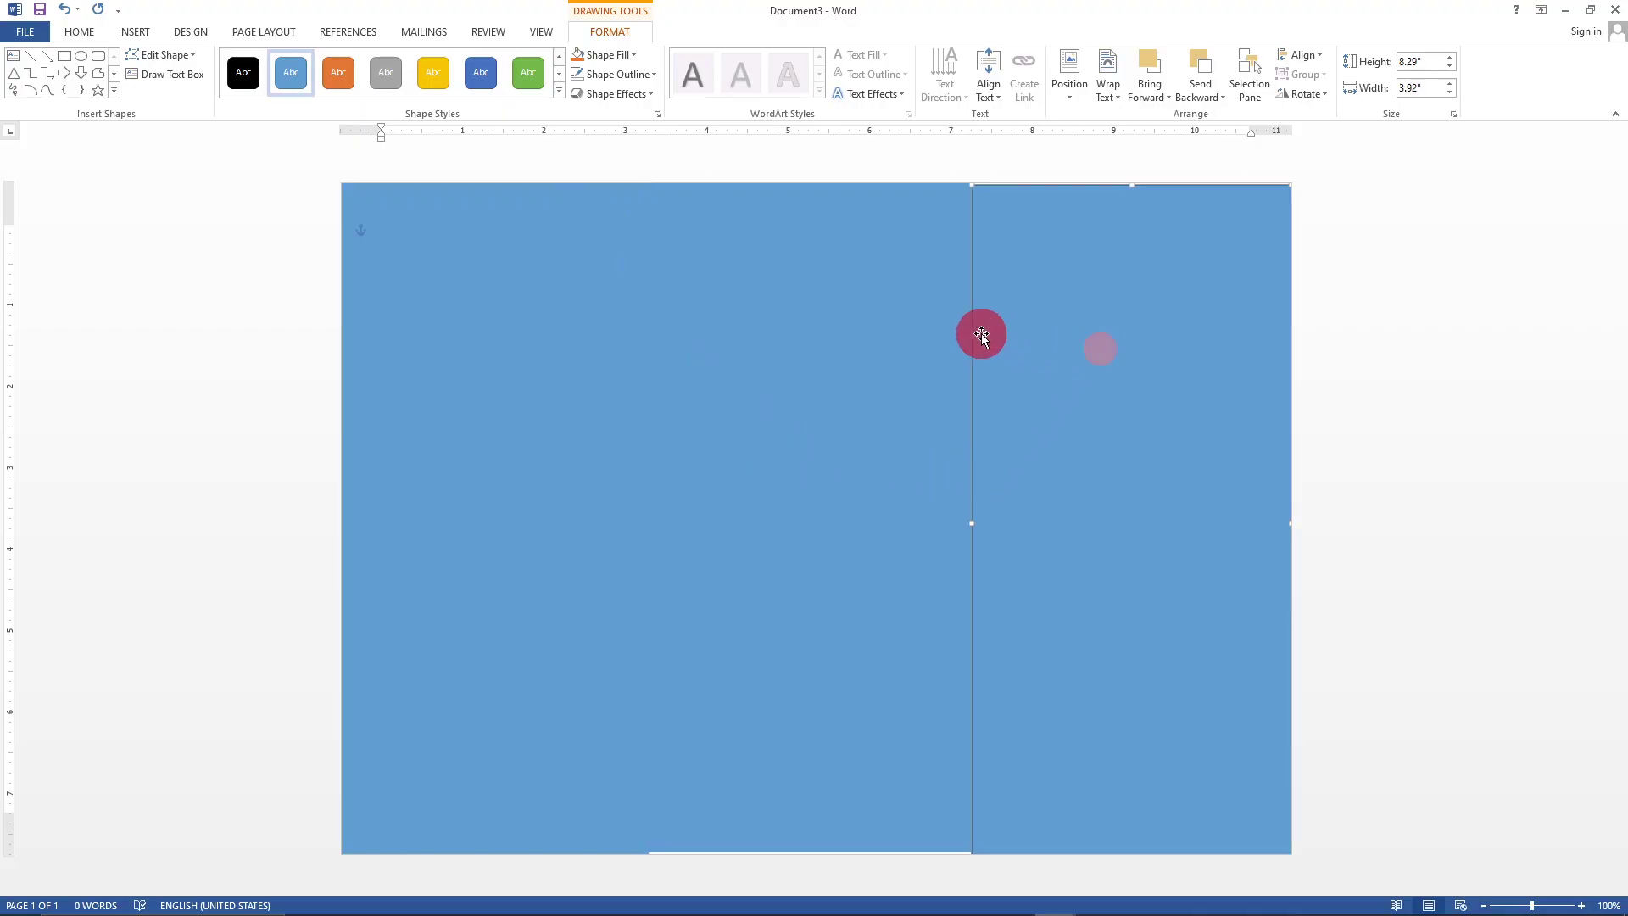
left_click(651, 74)
left_click(634, 227)
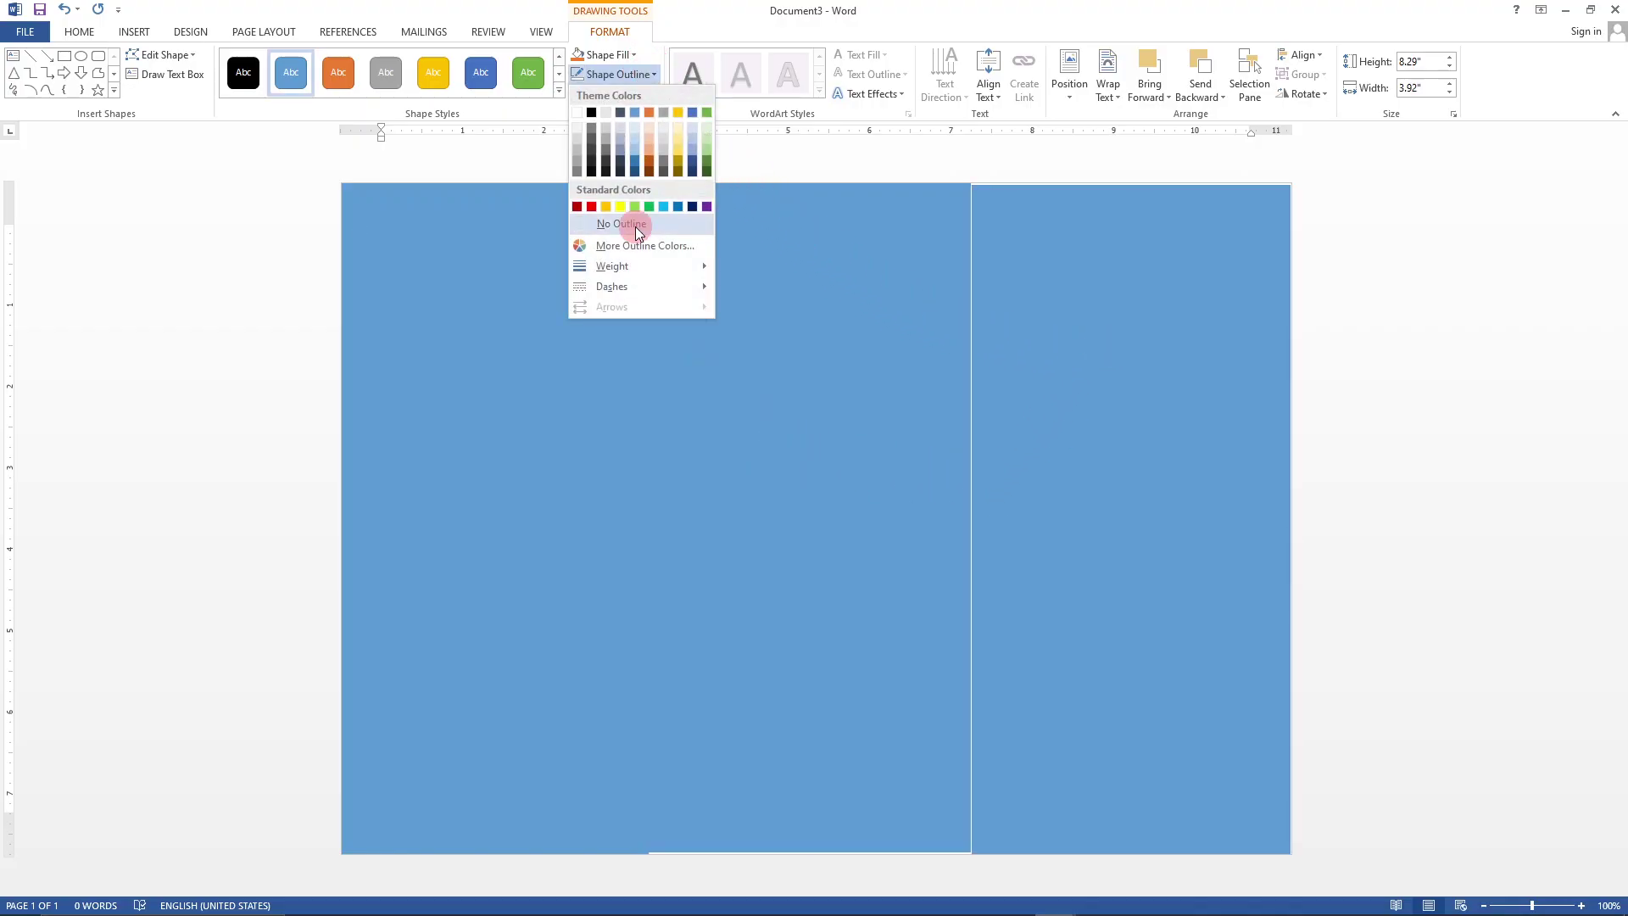
left_click(1399, 432)
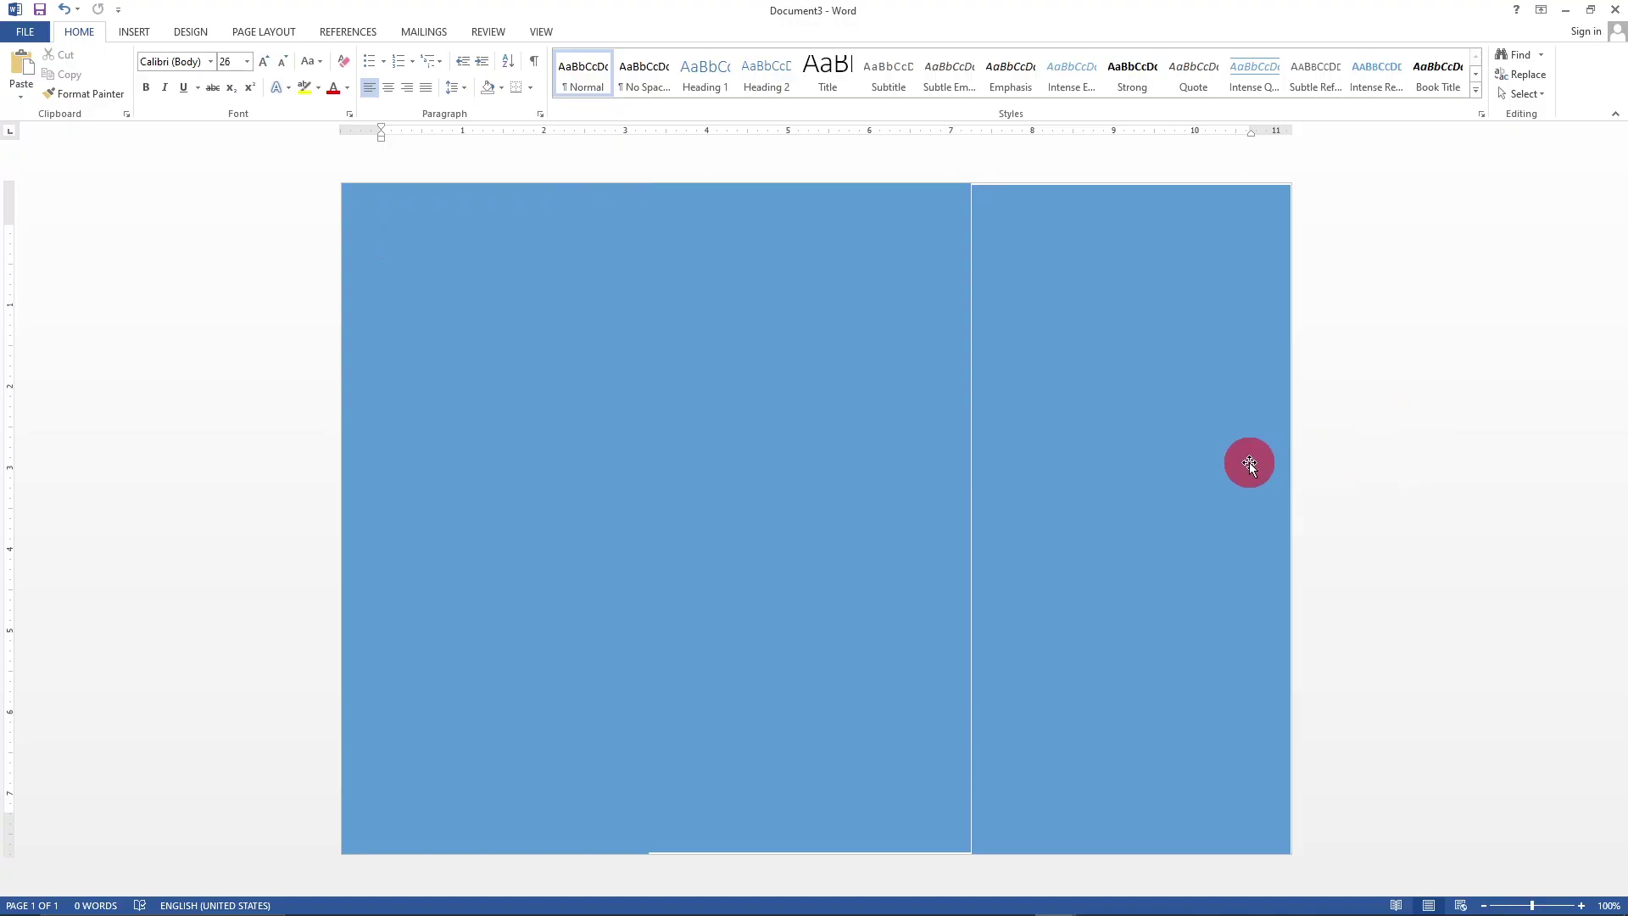
left_click(1213, 462)
left_click(1413, 454)
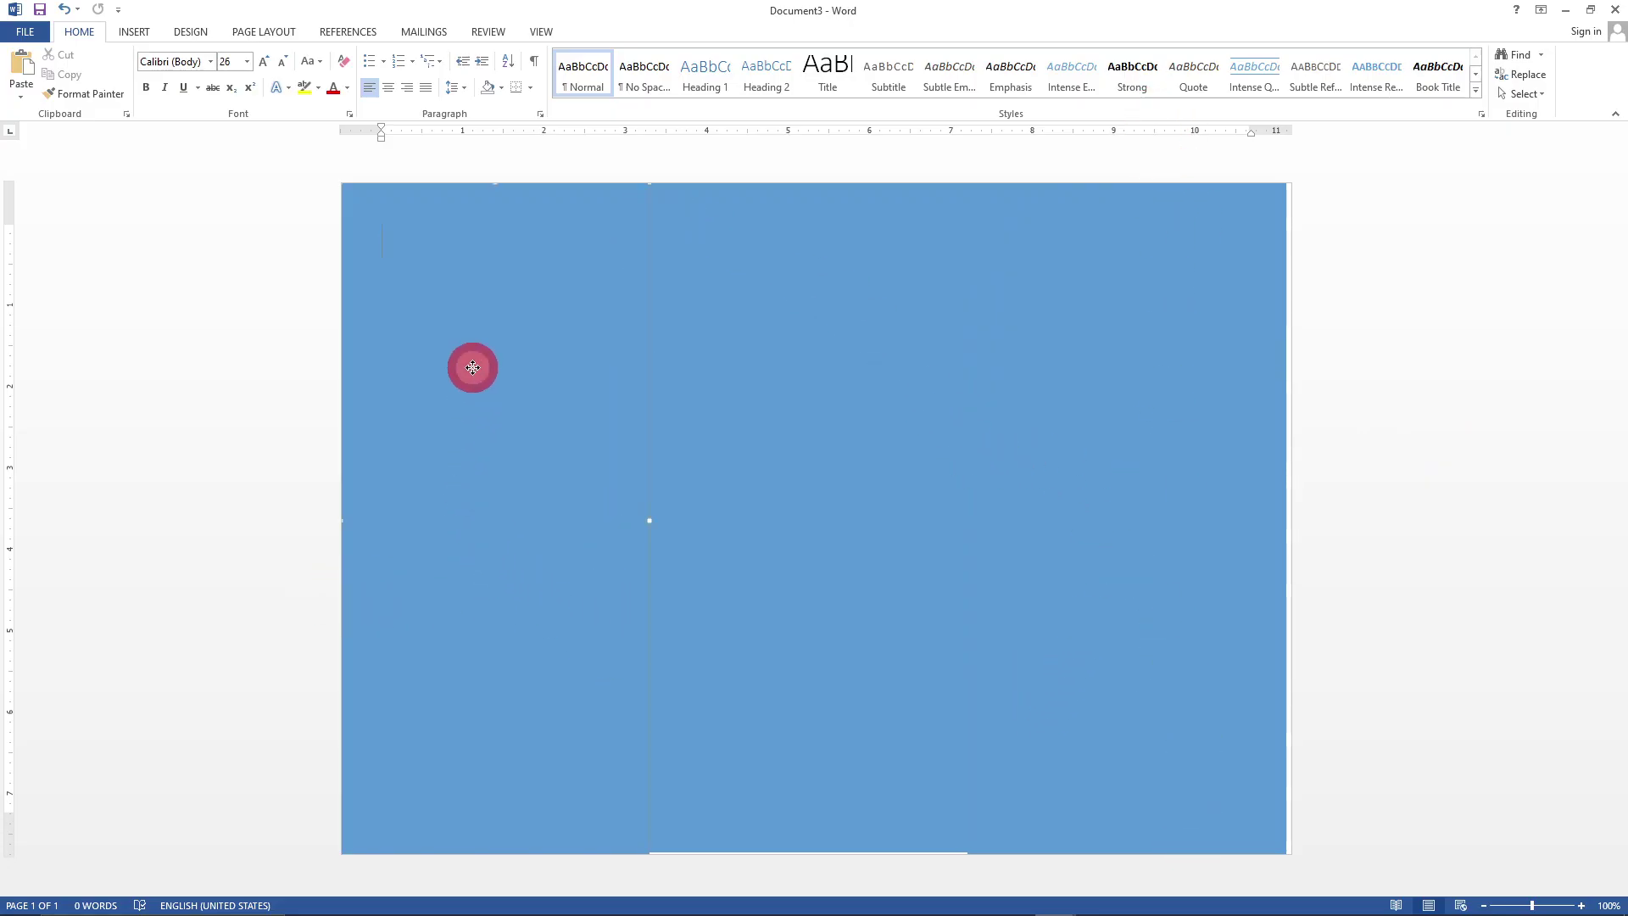
left_click(462, 378)
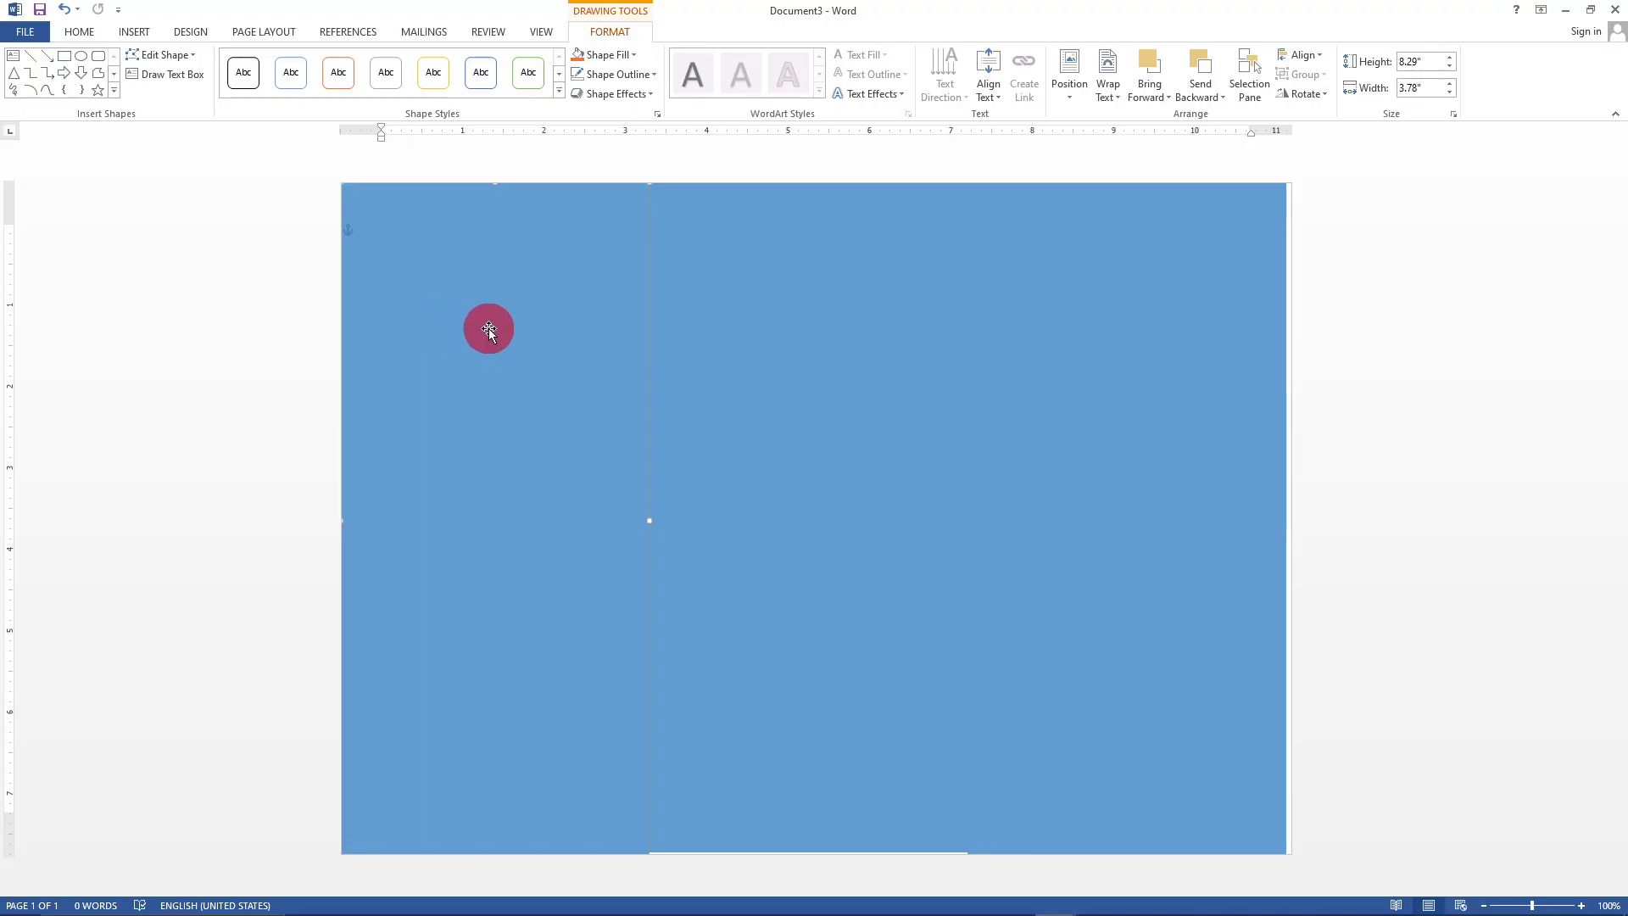
left_click(136, 34)
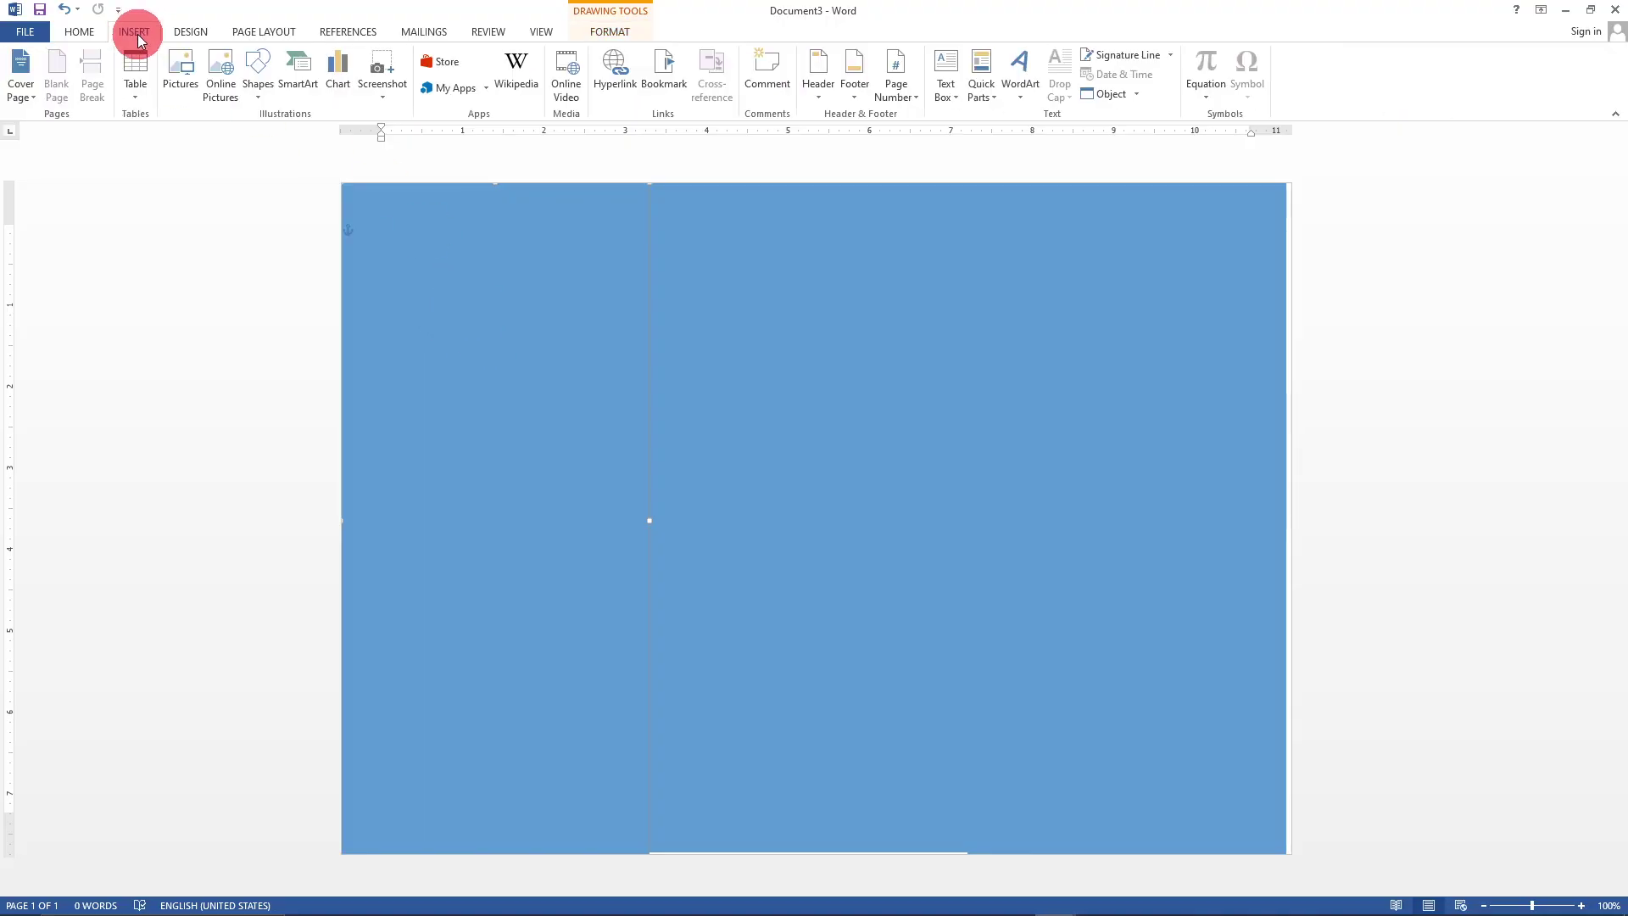
left_click(266, 100)
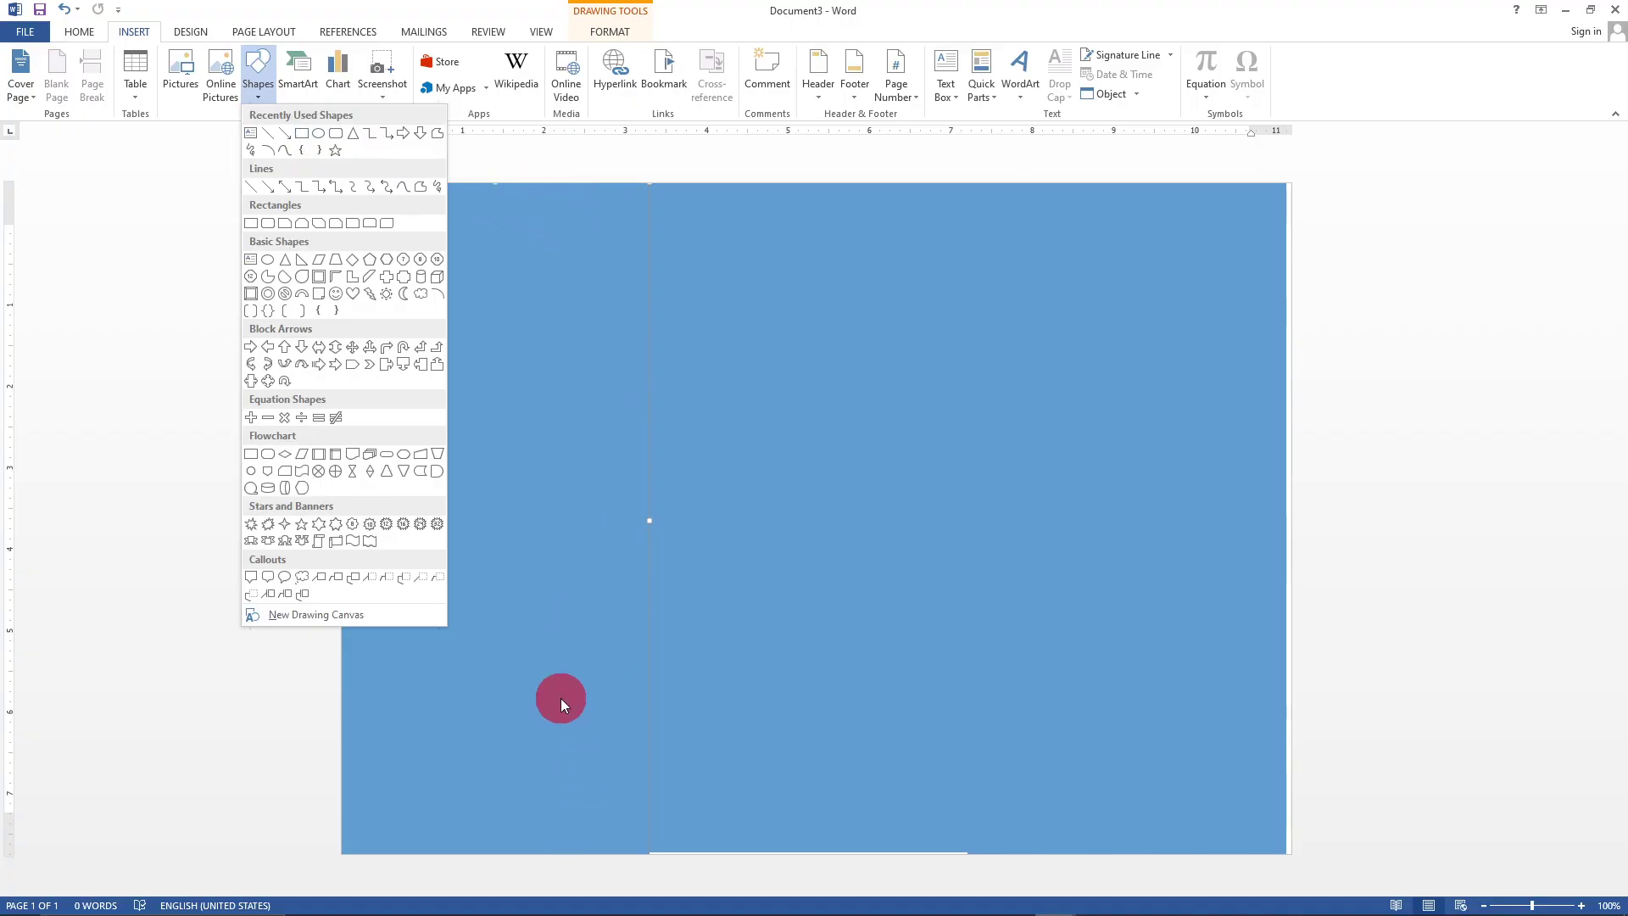
left_click(552, 866)
left_click(568, 778)
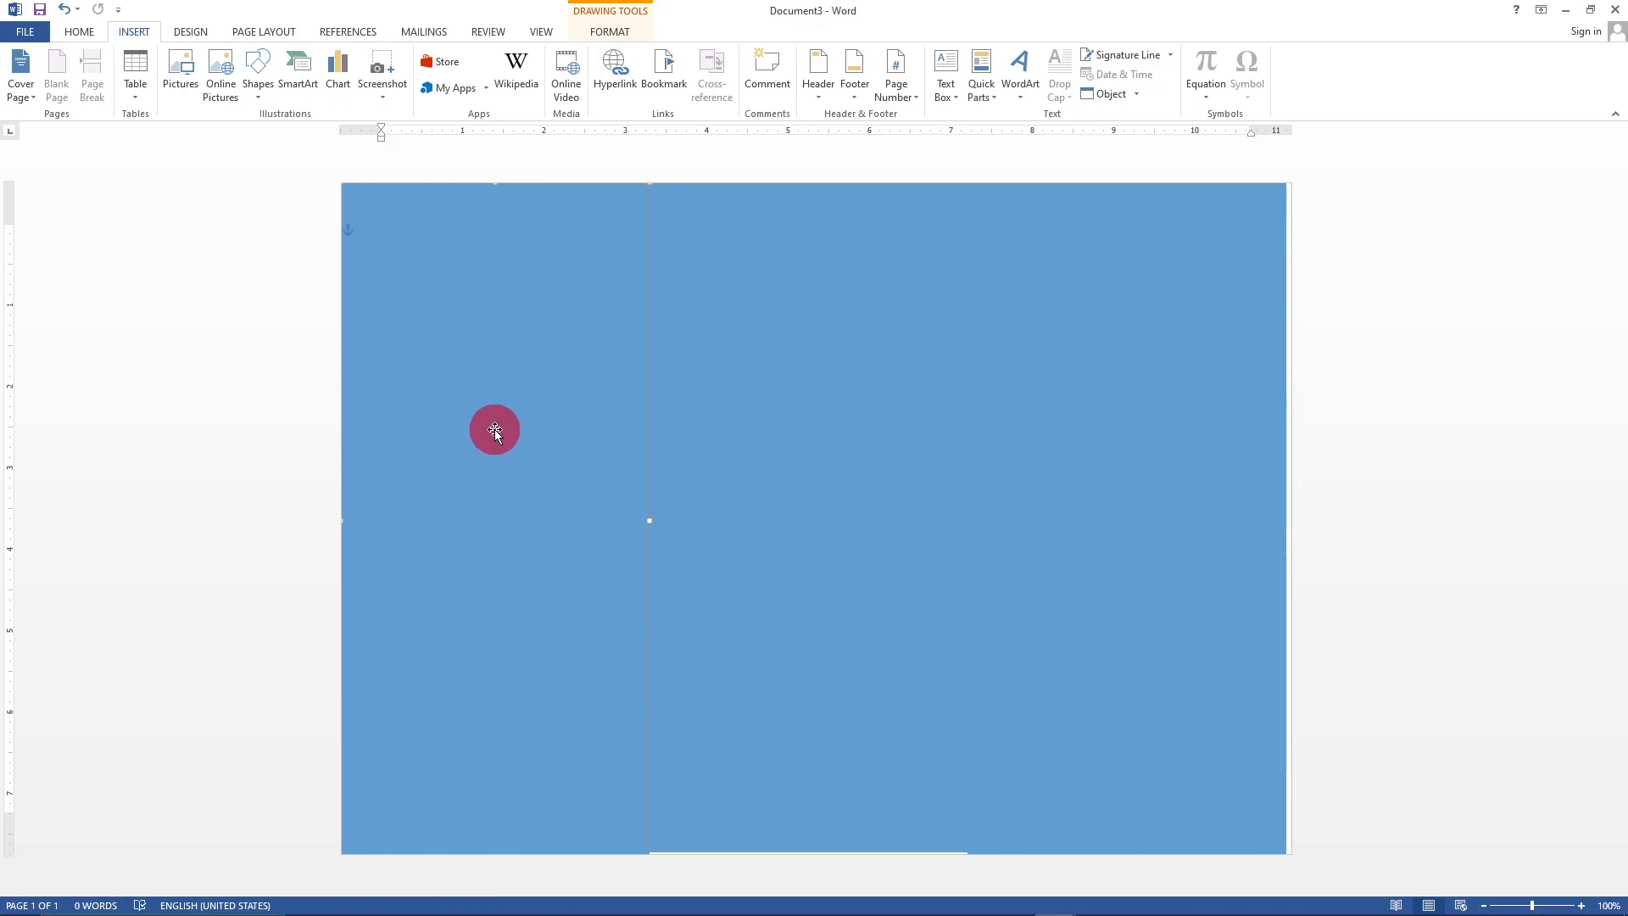
- Replace the middle rectangle with a copy of the left one, widened to about 3.92" to meet the right rectangle
left_click(878, 458)
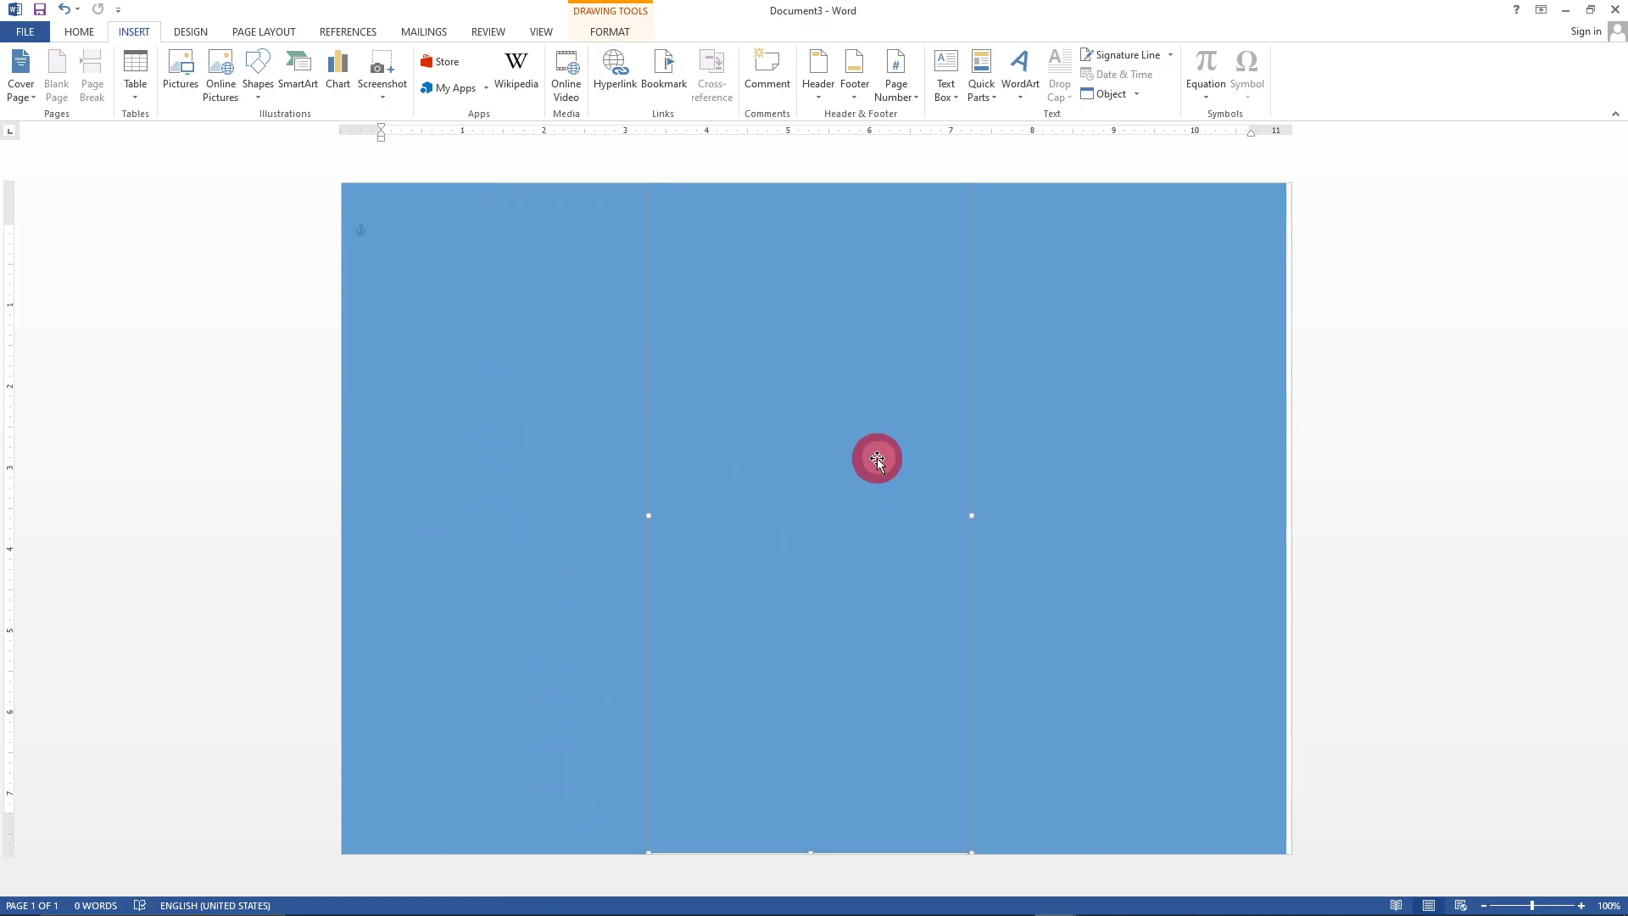
key("Delete")
left_click(485, 430)
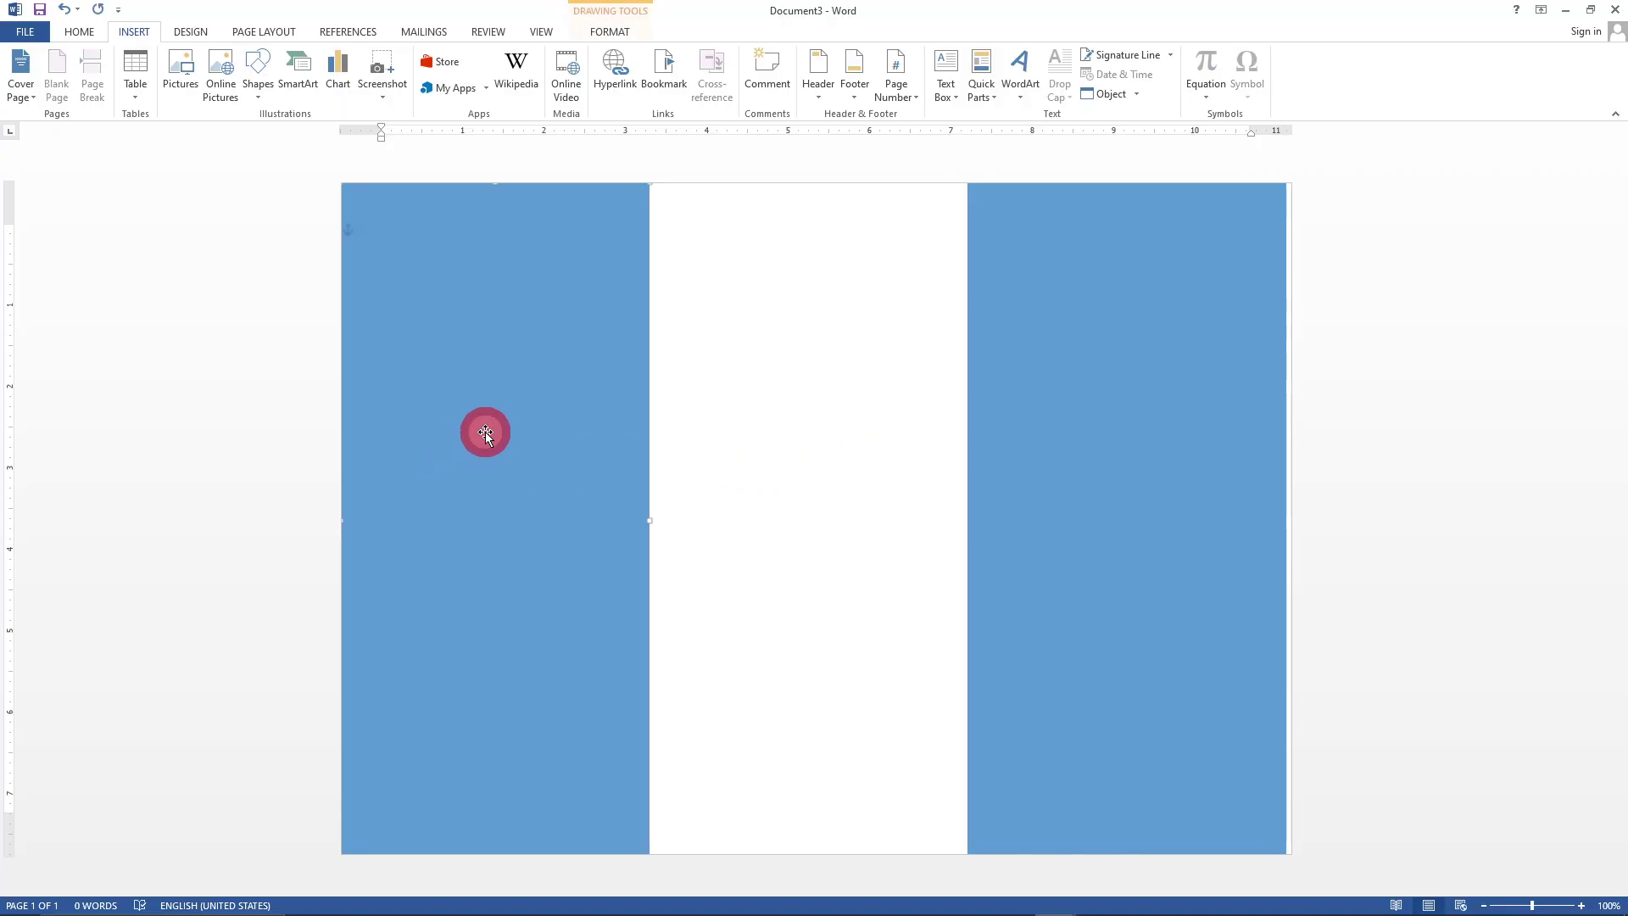
left_click_drag(486, 431, 795, 469)
left_click_drag(958, 520, 967, 519)
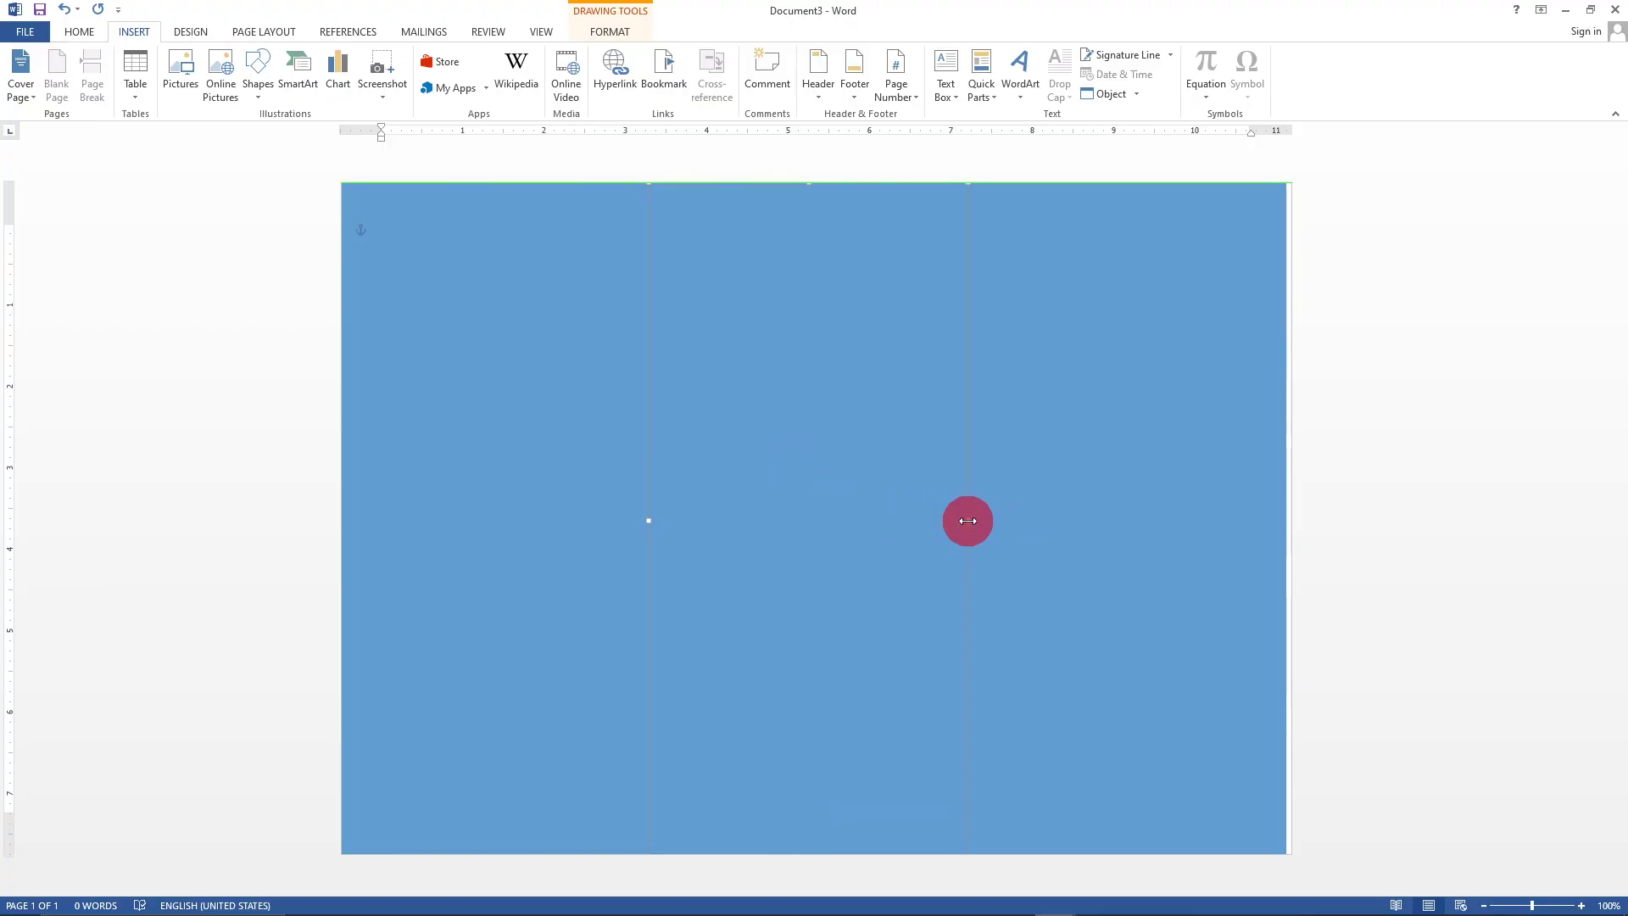
left_click(1072, 675)
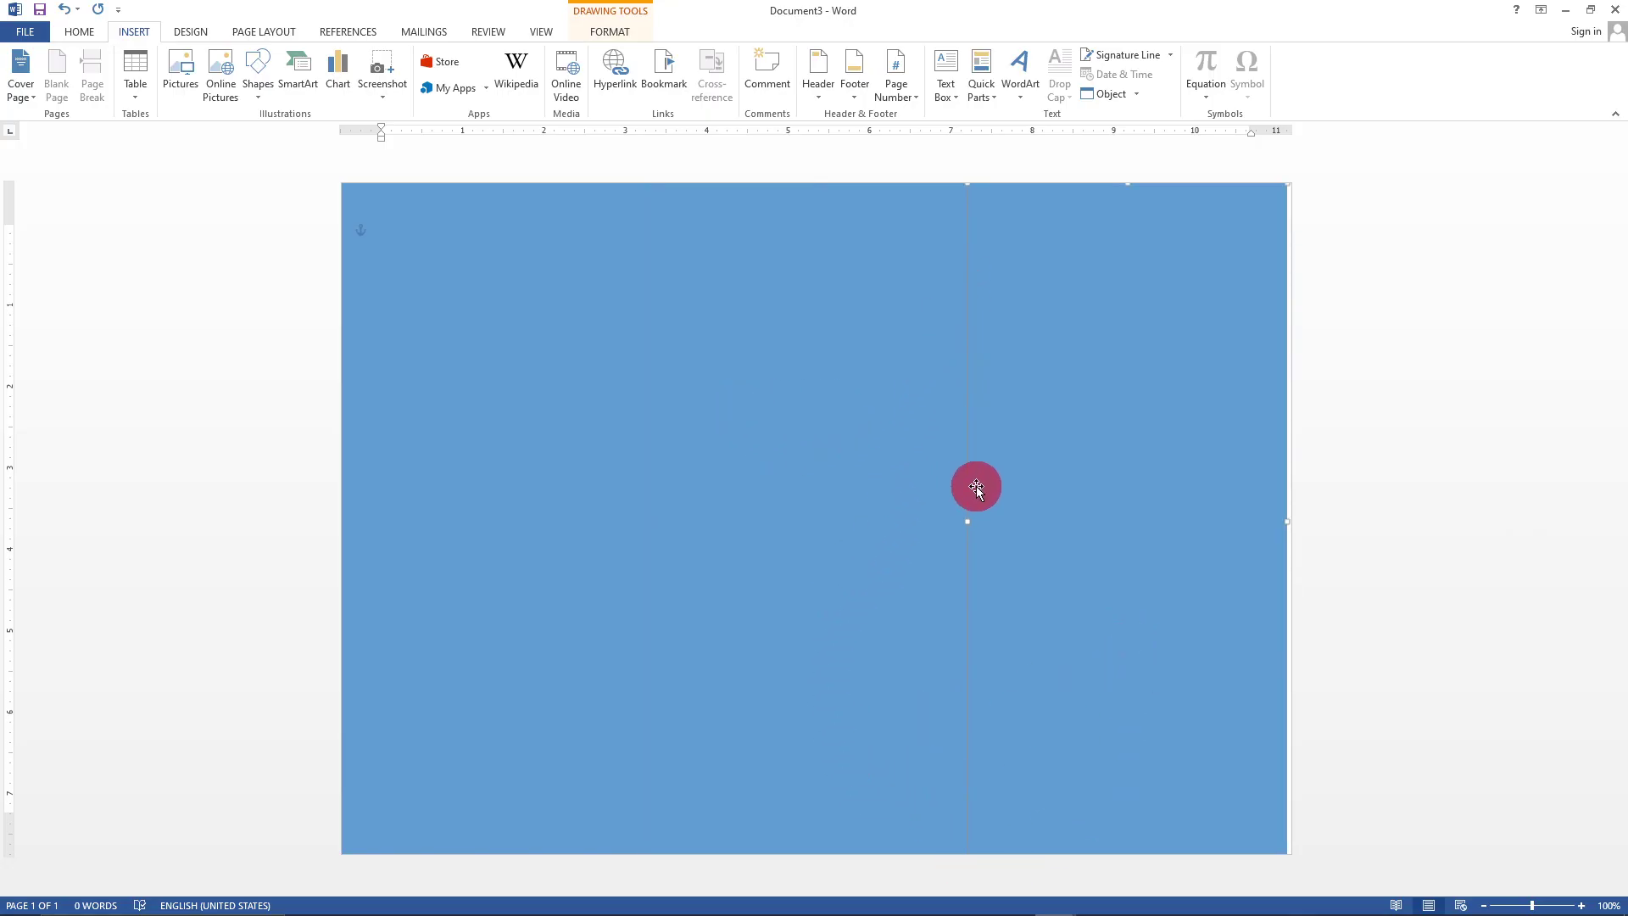
- Set the new middle rectangle's shape outline to No Outline
left_click(771, 343)
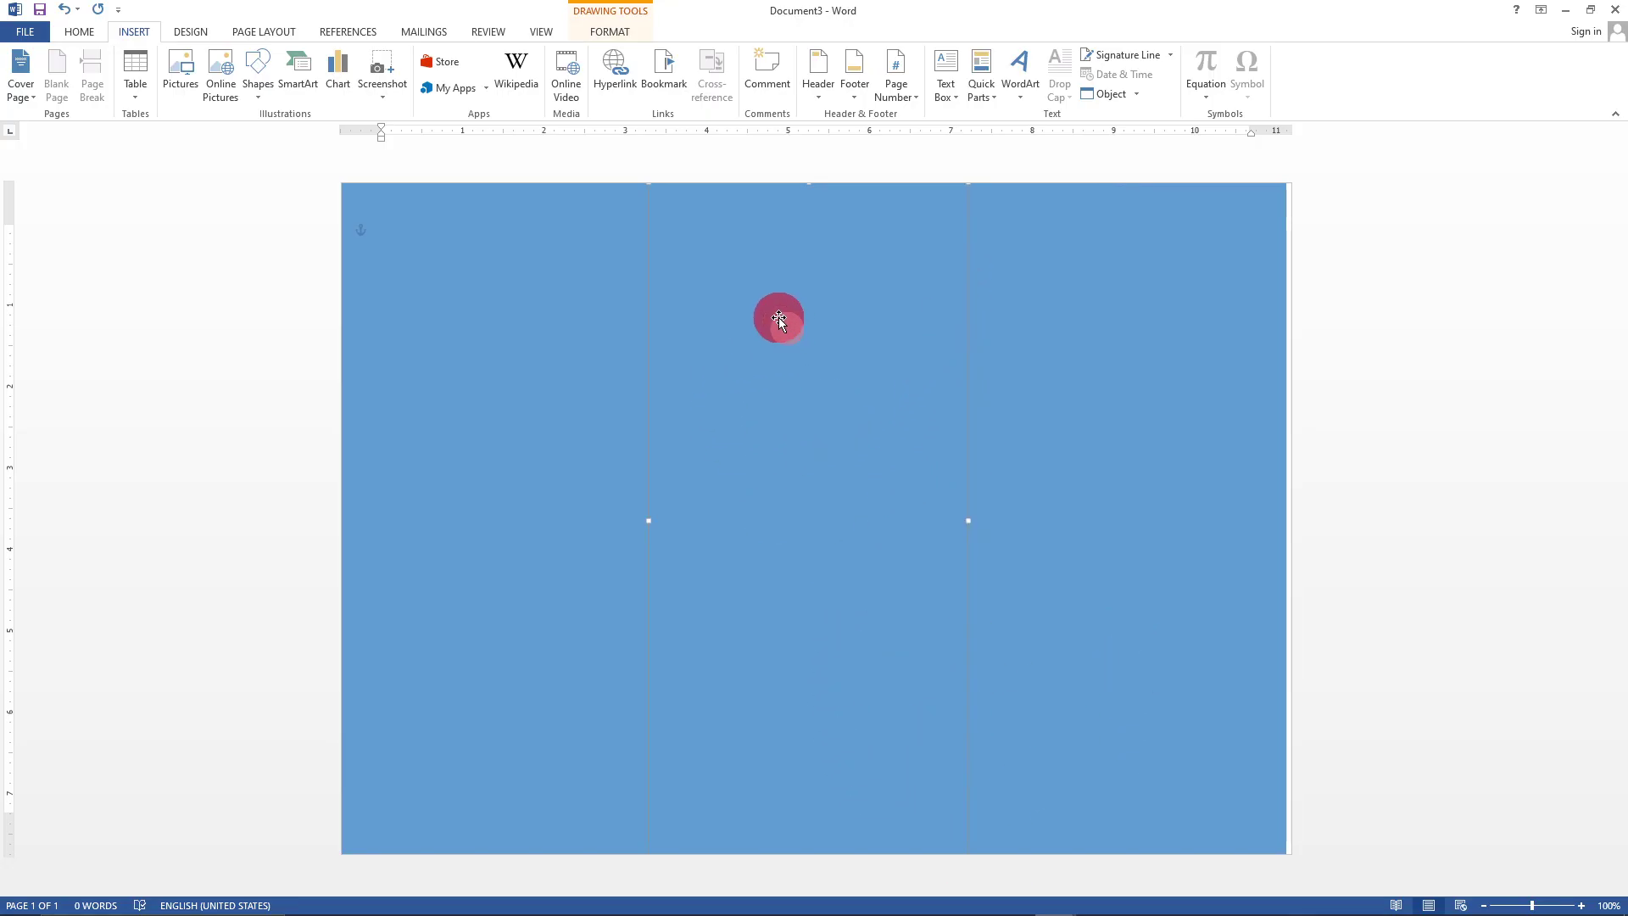
left_click(617, 34)
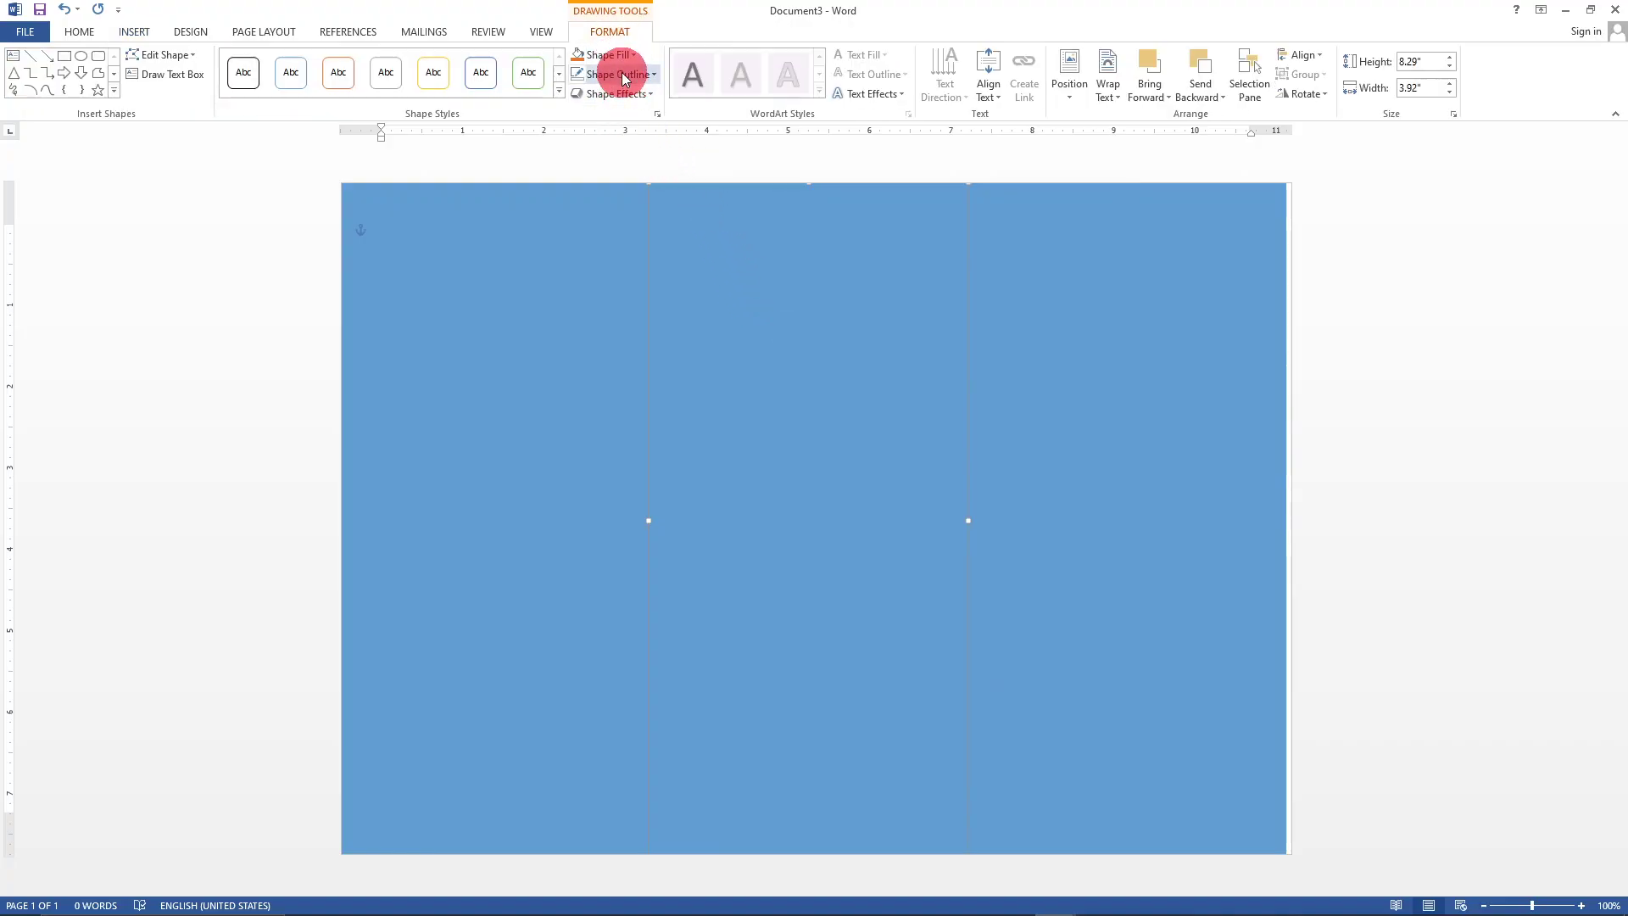
left_click(633, 78)
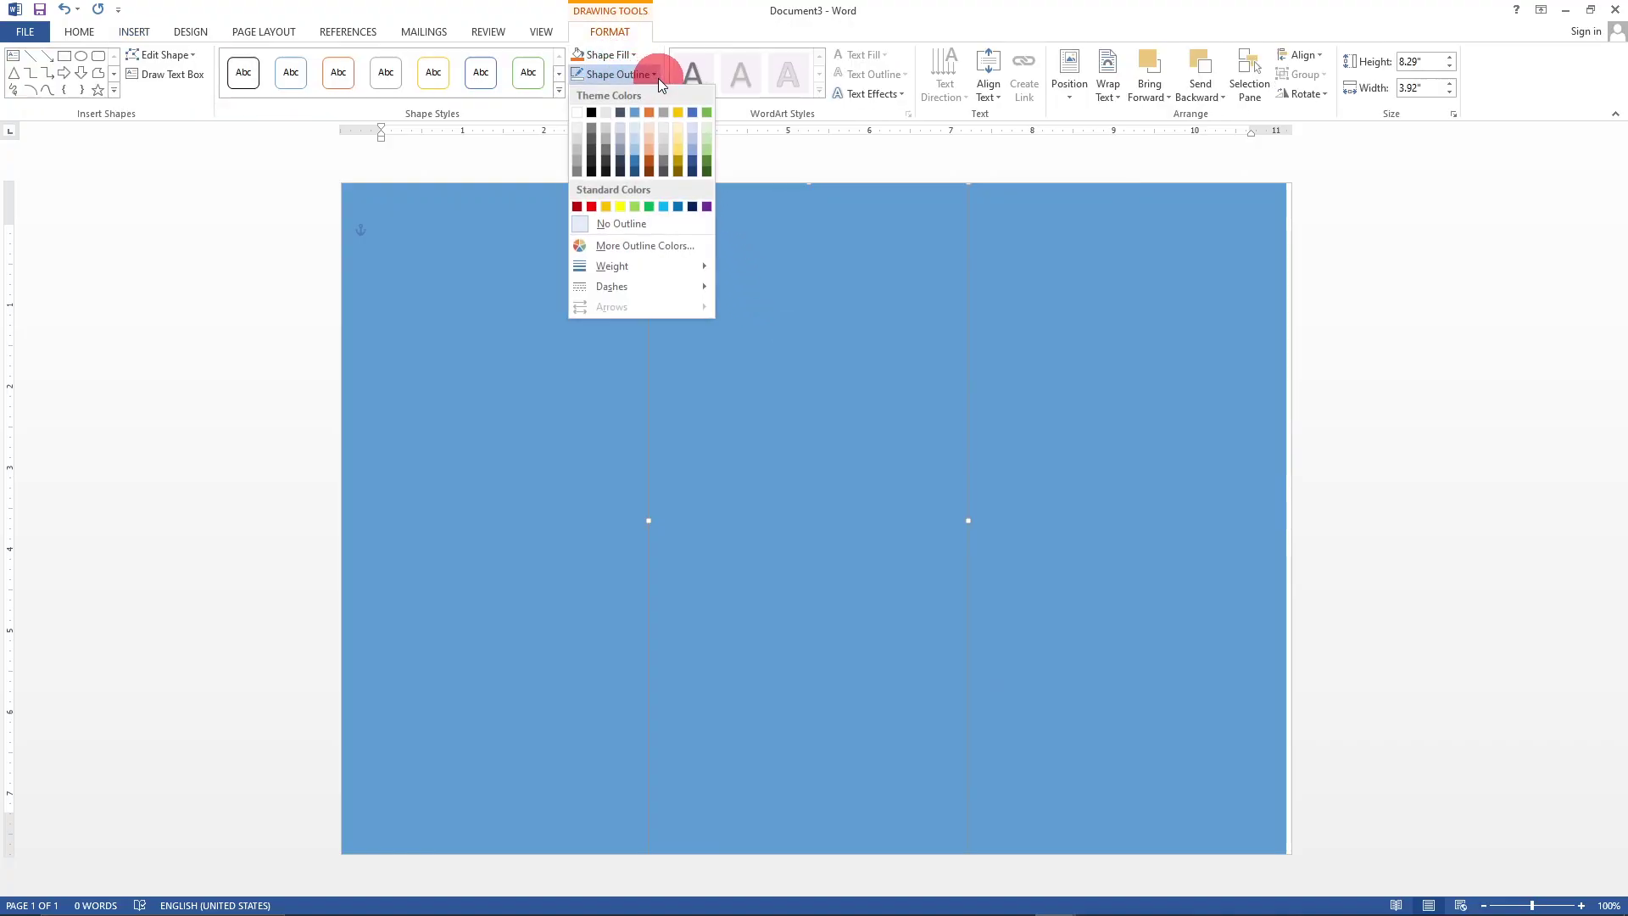
left_click(618, 226)
left_click(1122, 588)
left_click(750, 662)
left_click(1519, 514)
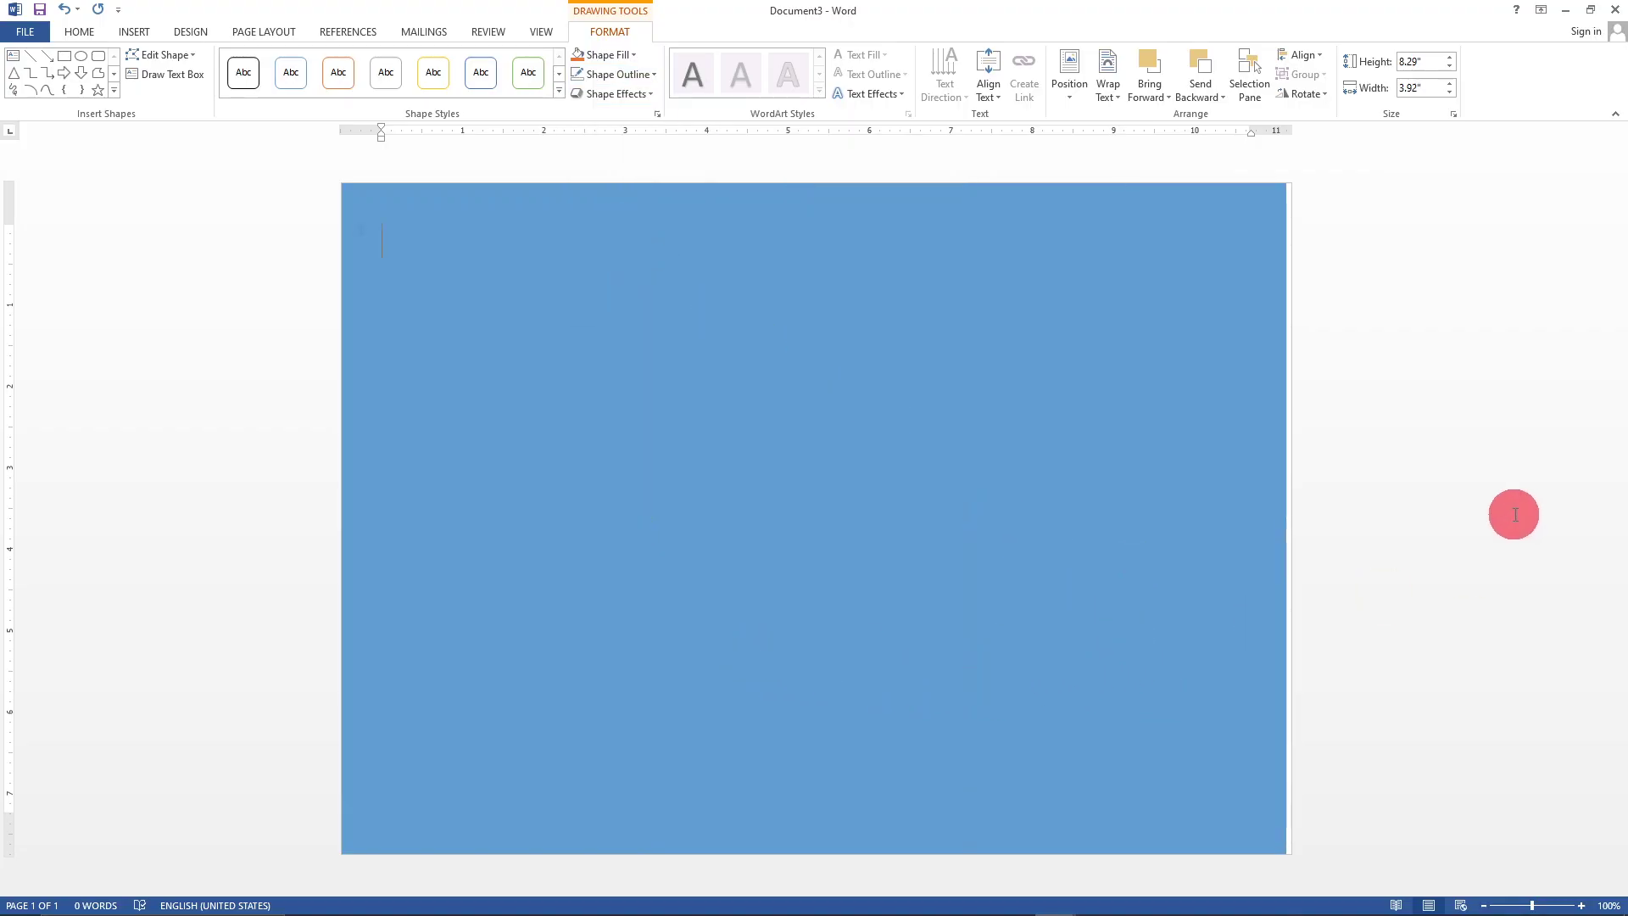
left_click(1433, 649)
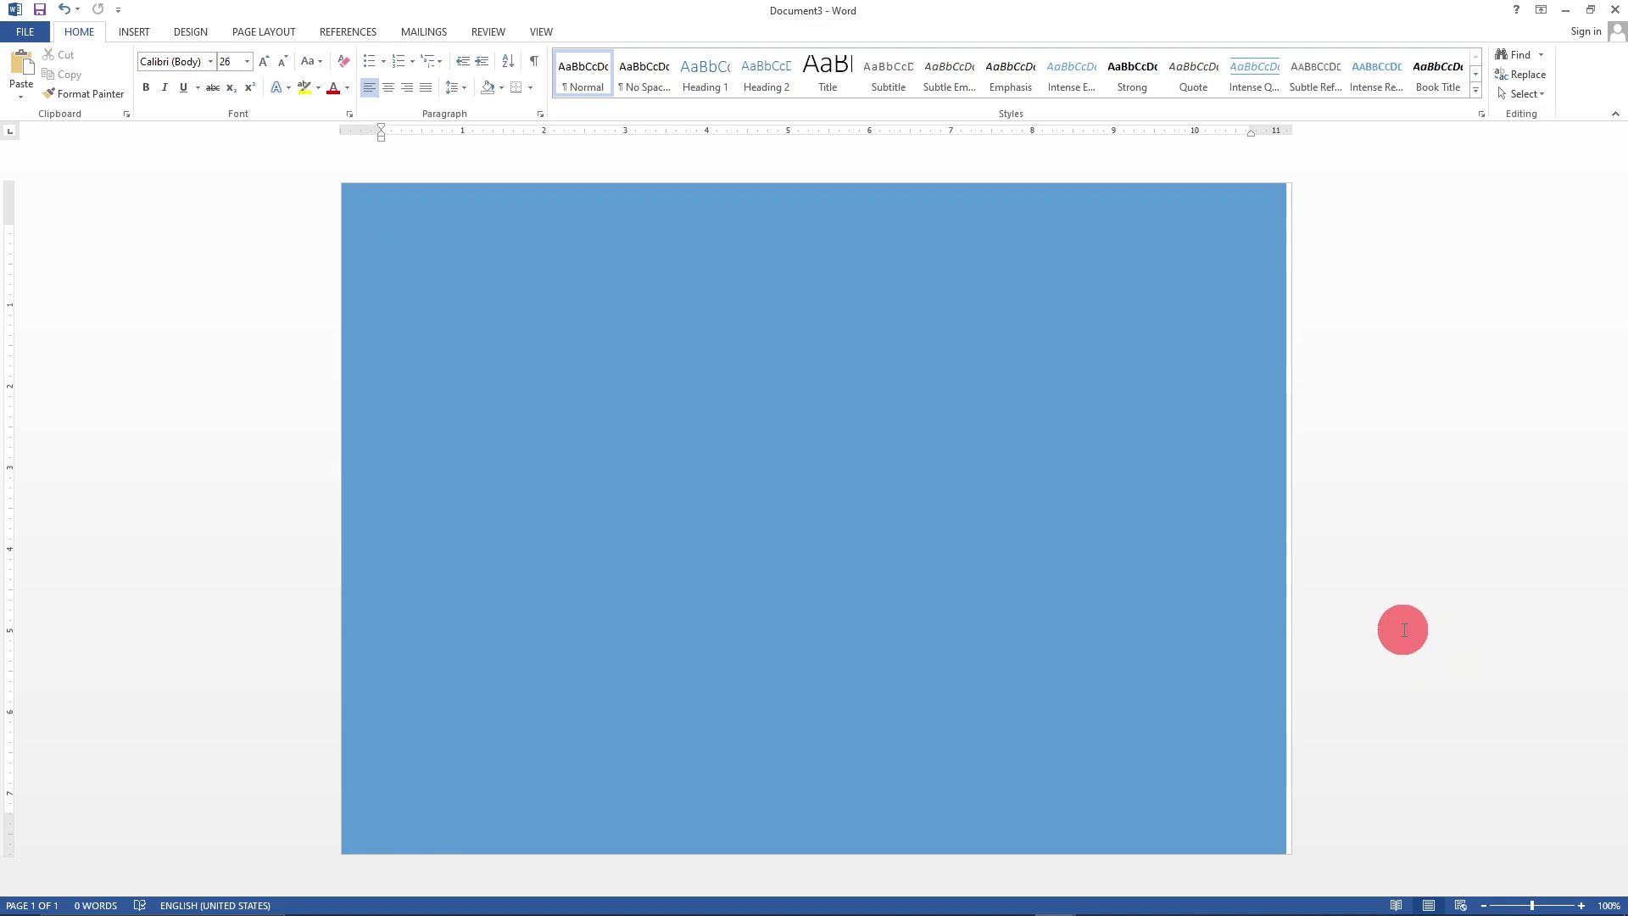
- Apply a linear gradient fill to the left rectangle and move an inner gradient stop to the 36% position
left_click(471, 463)
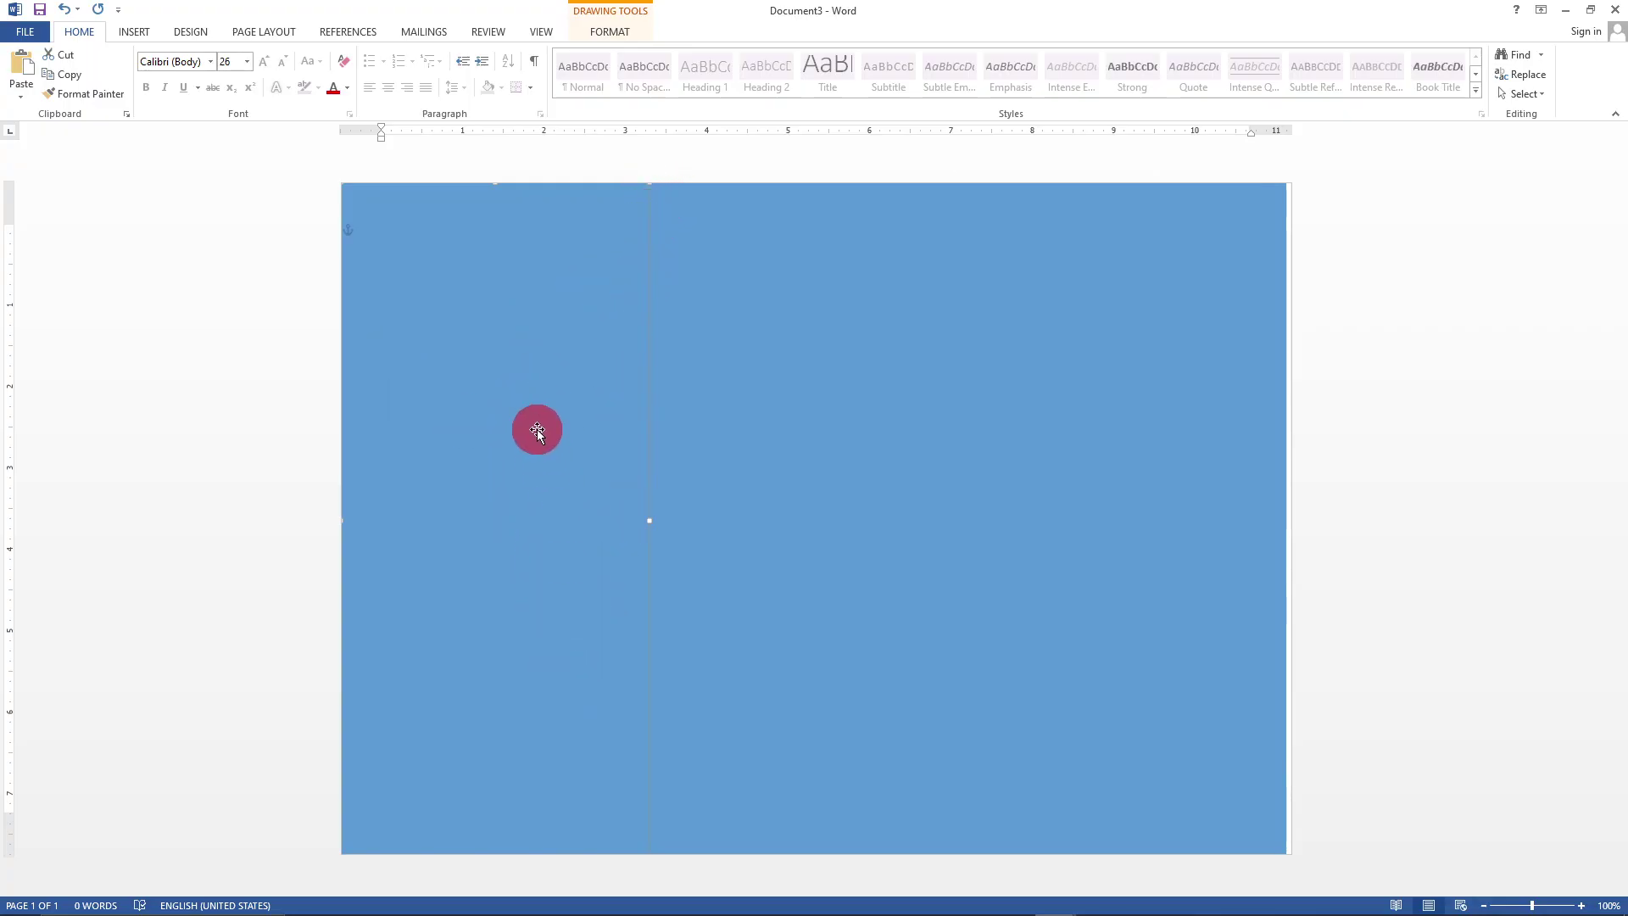
left_click(612, 32)
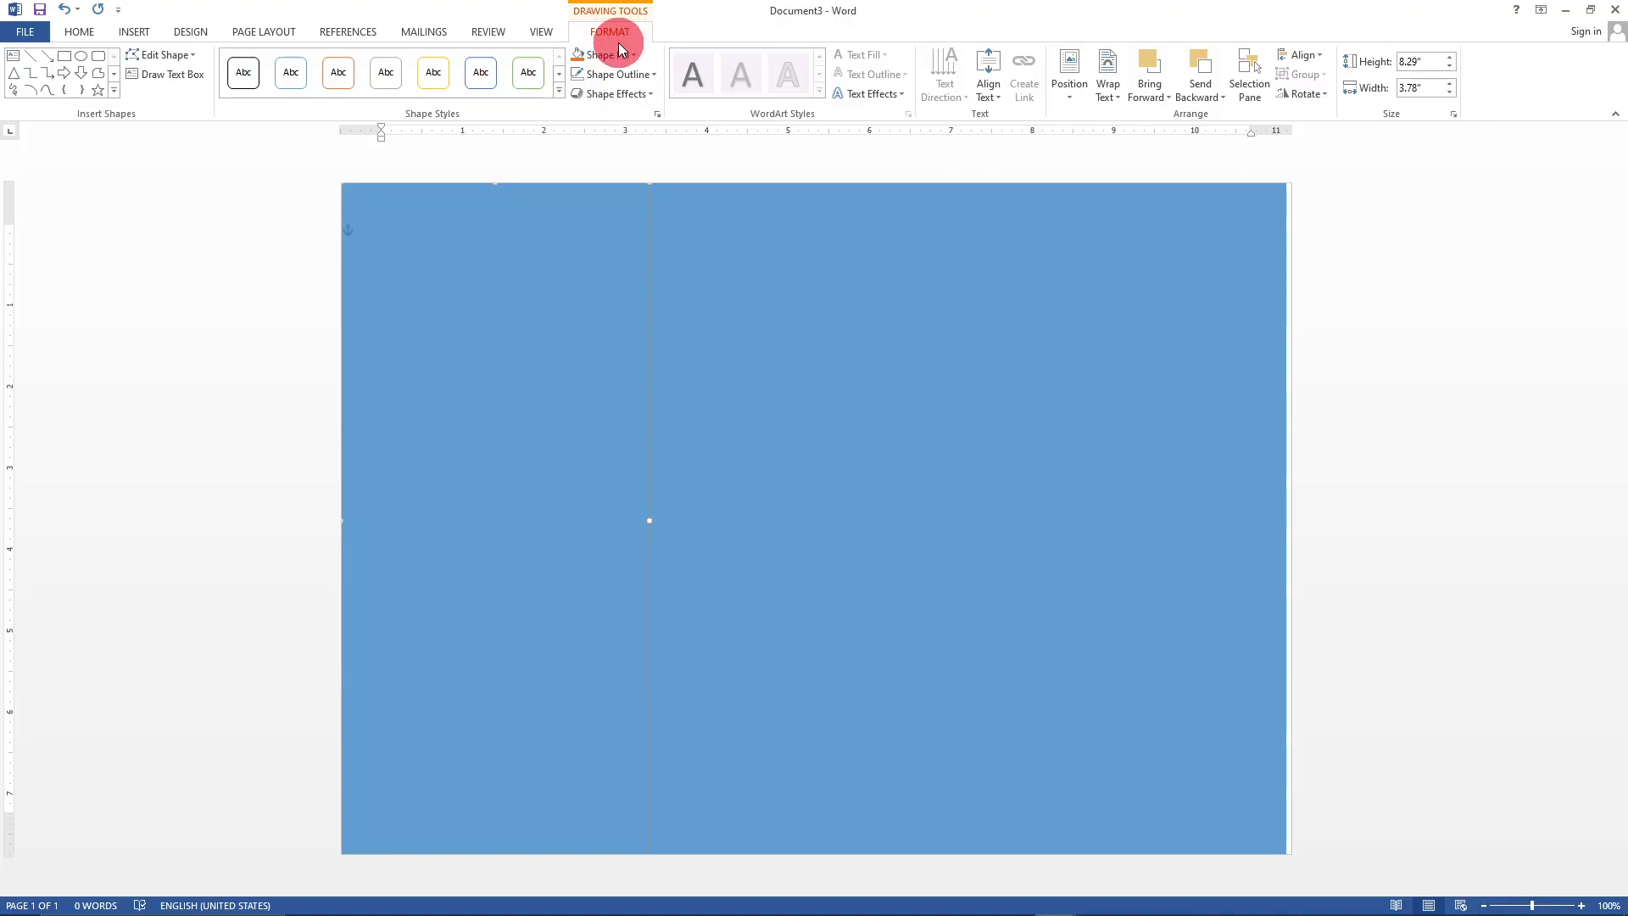
left_click(632, 56)
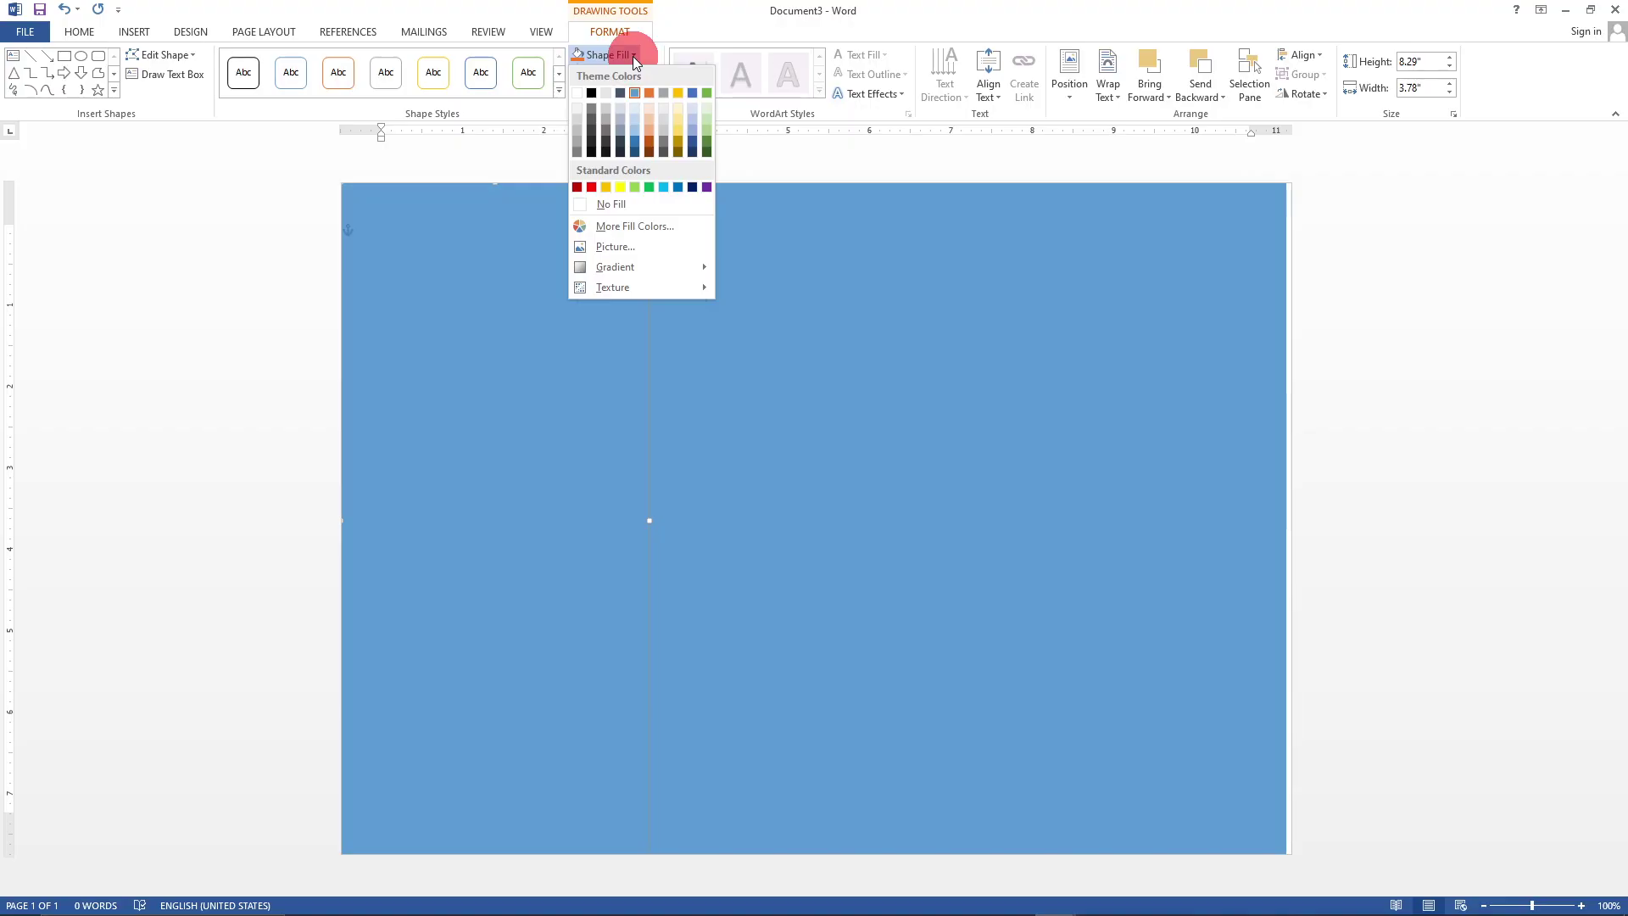
mouse_move(607, 271)
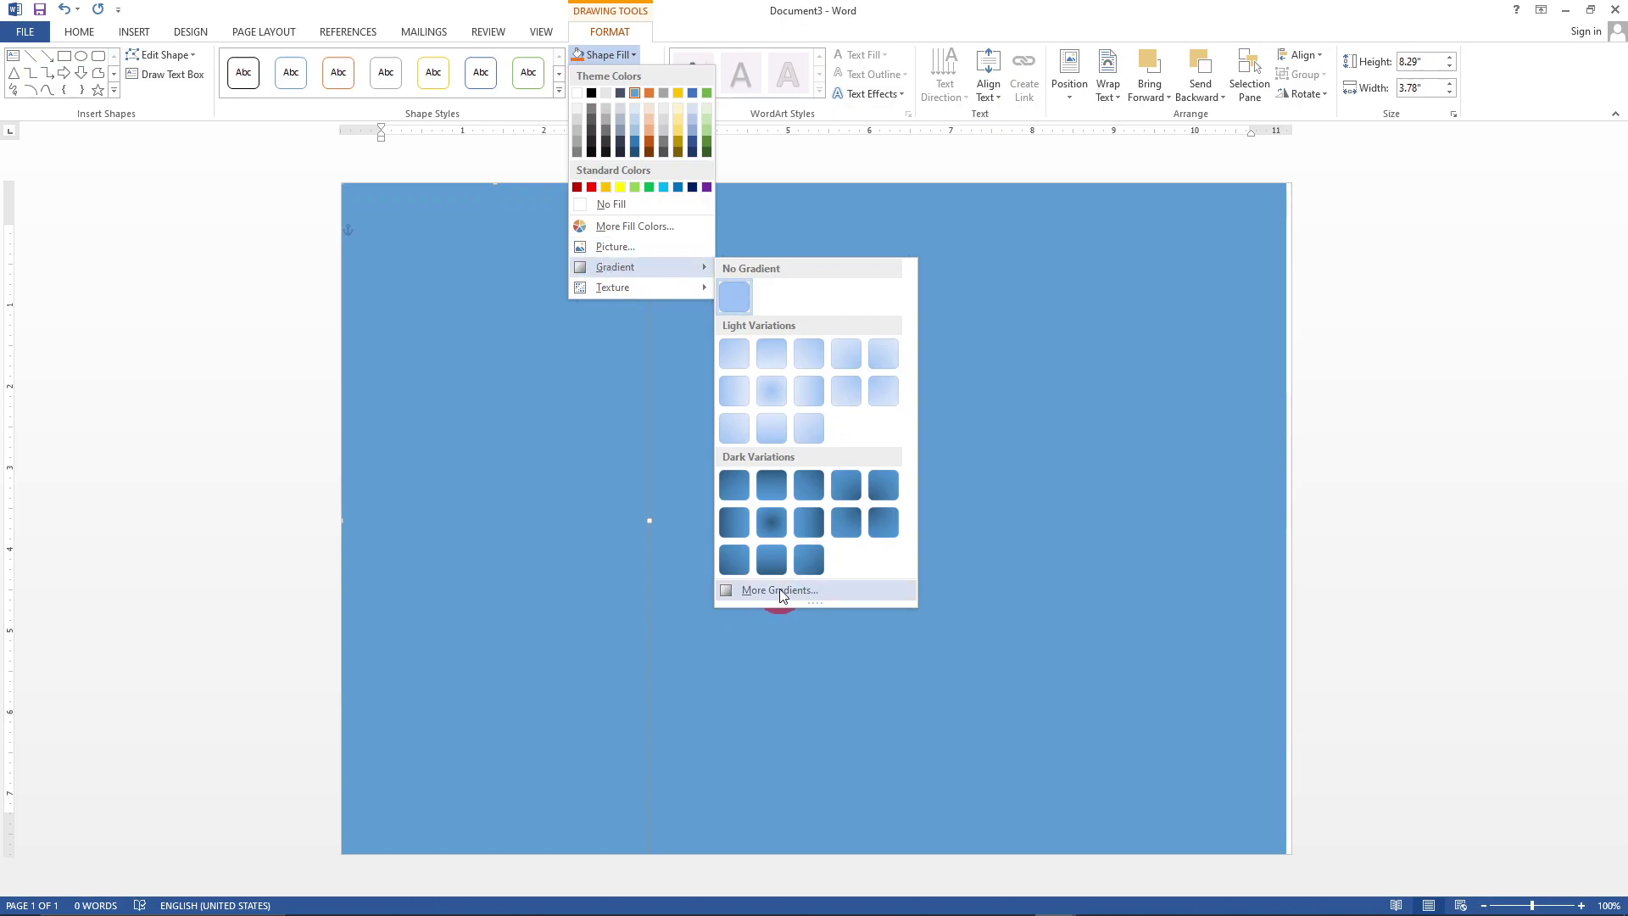
left_click(619, 678)
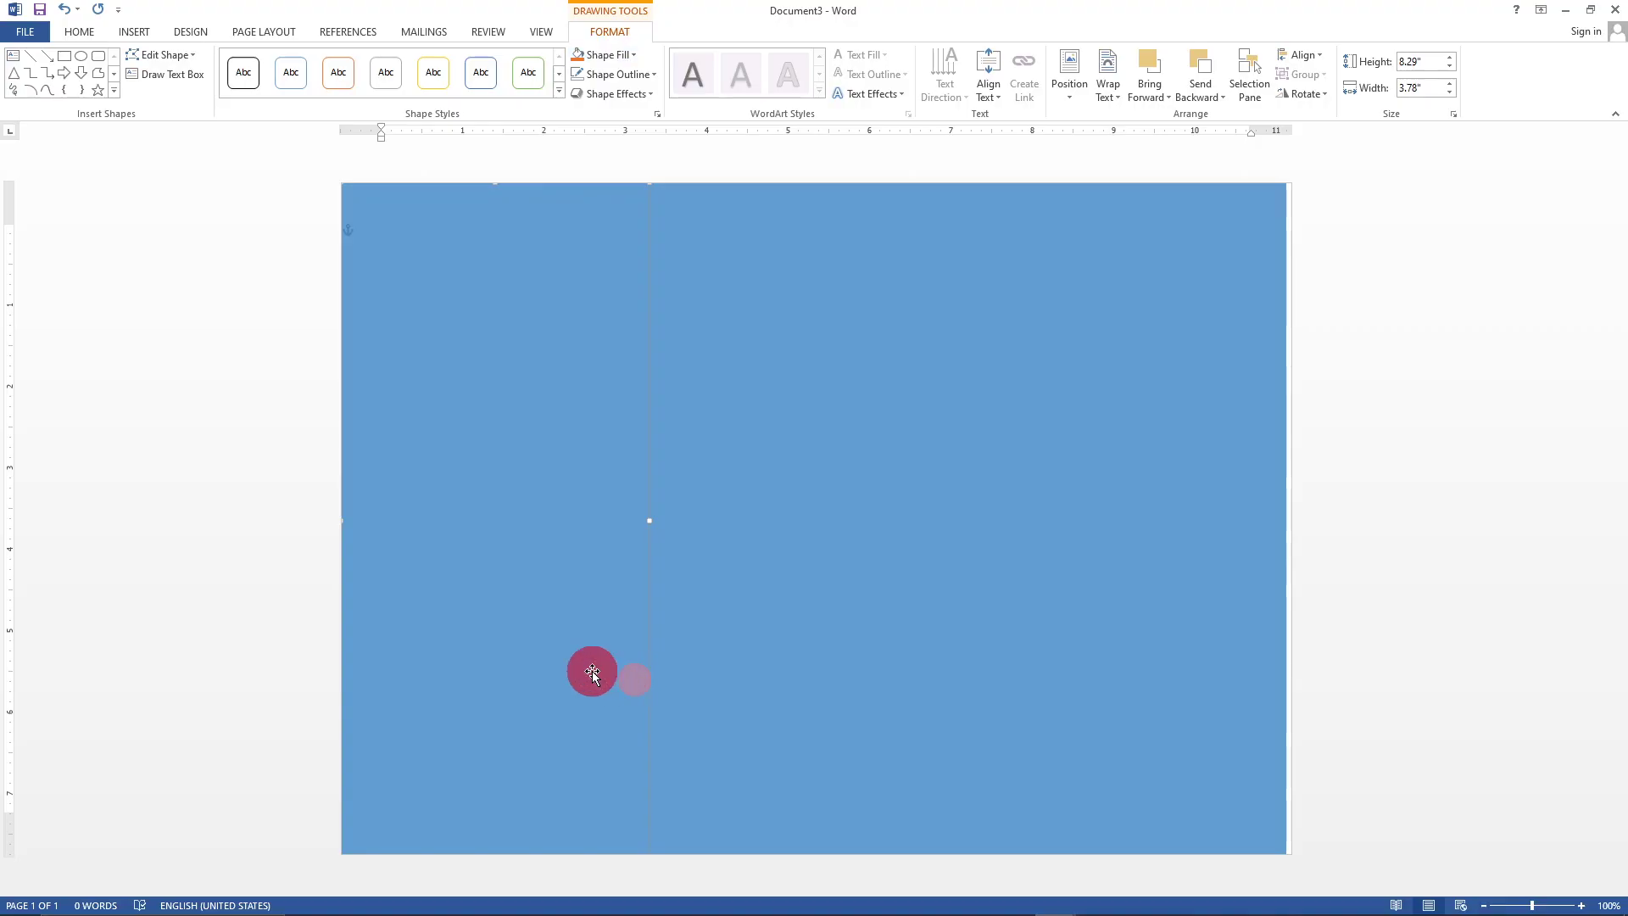
left_click(637, 55)
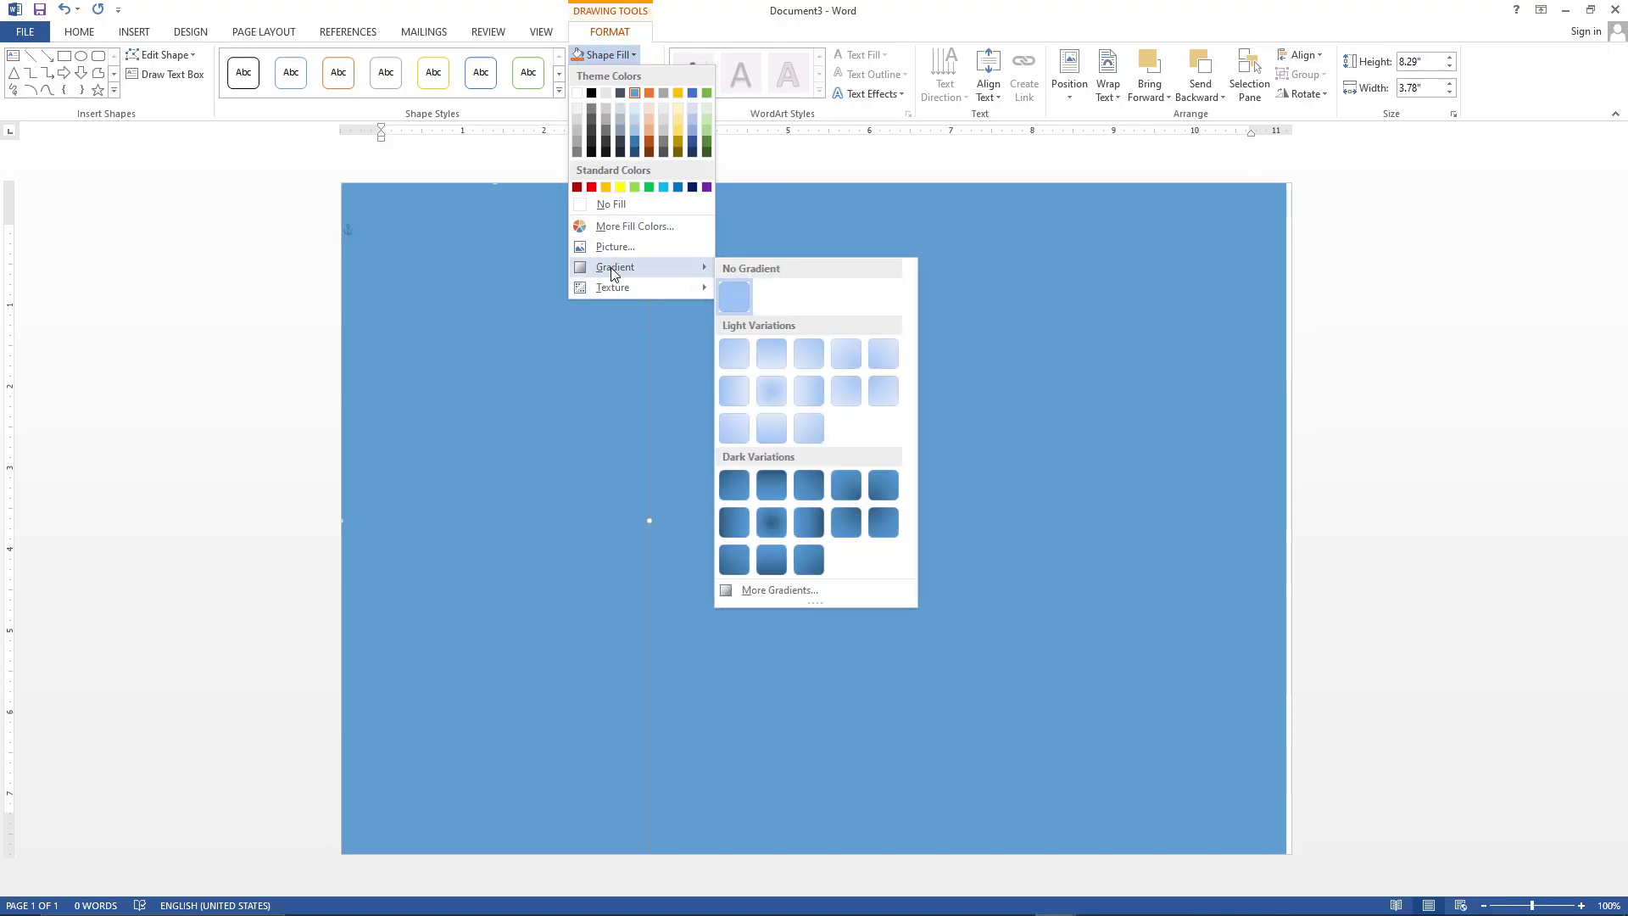
left_click(777, 590)
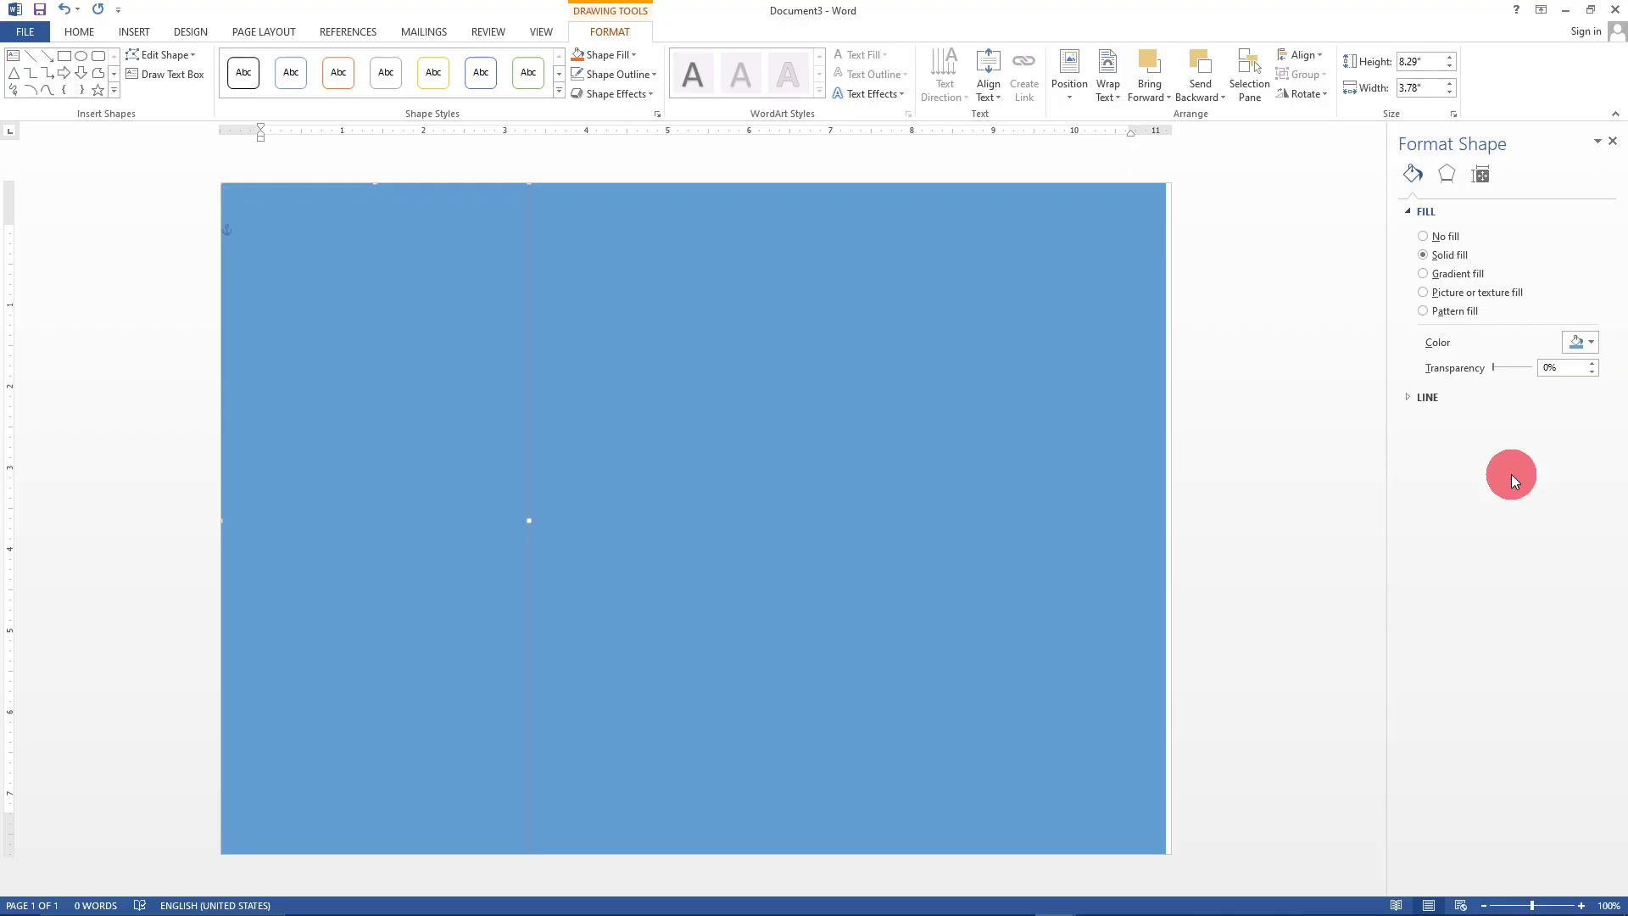
left_click(1454, 278)
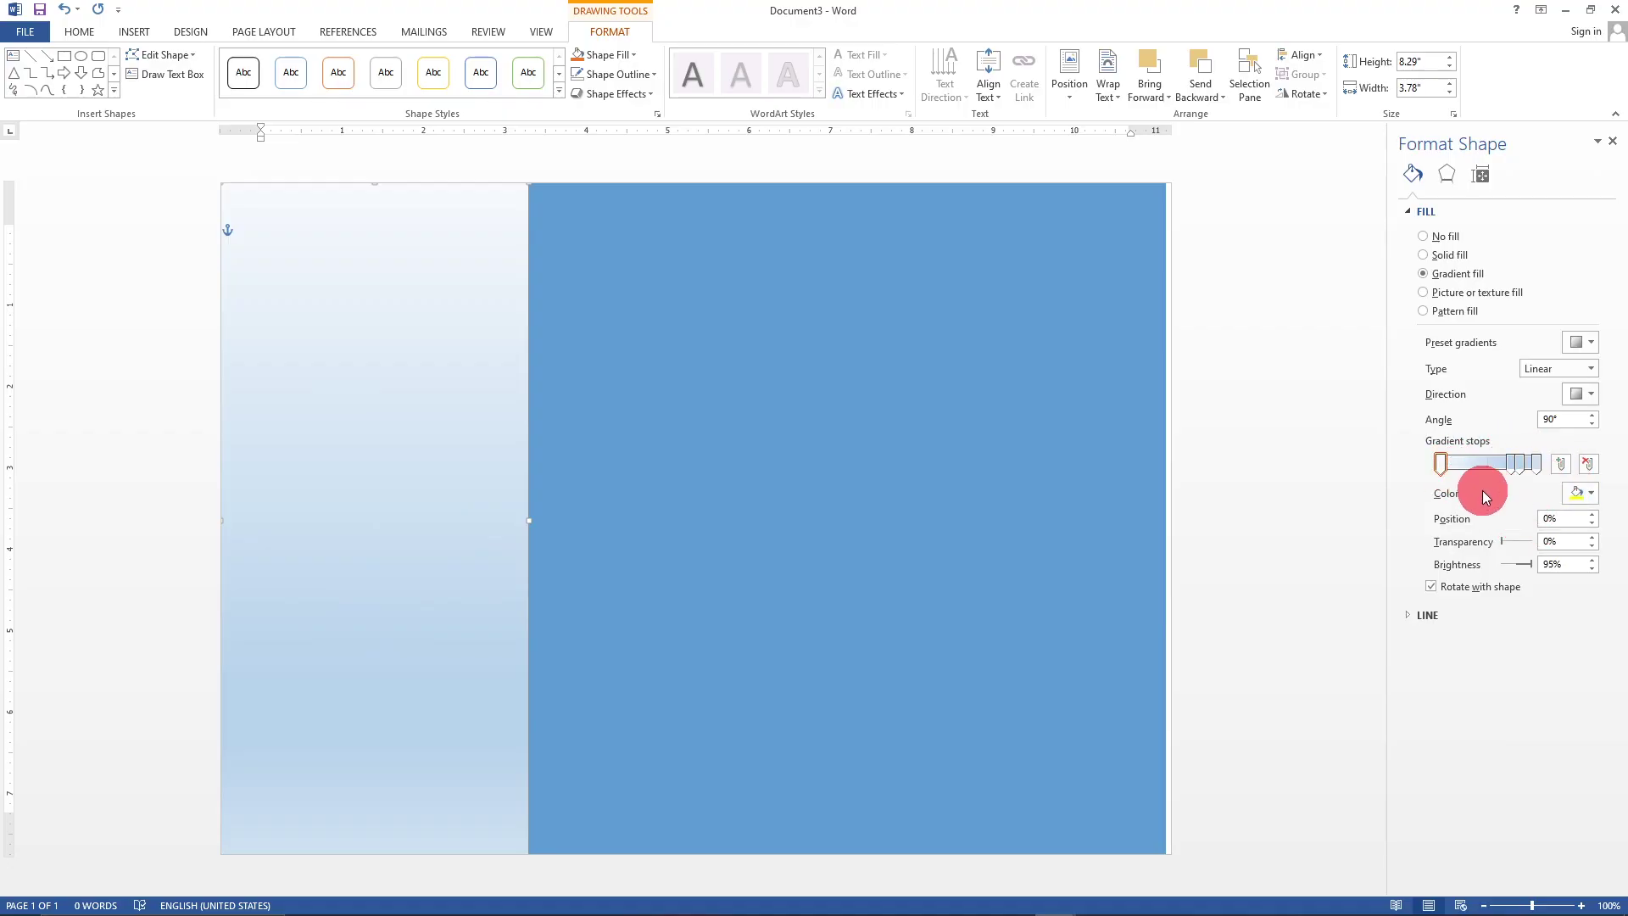
left_click_drag(1510, 472, 1486, 473)
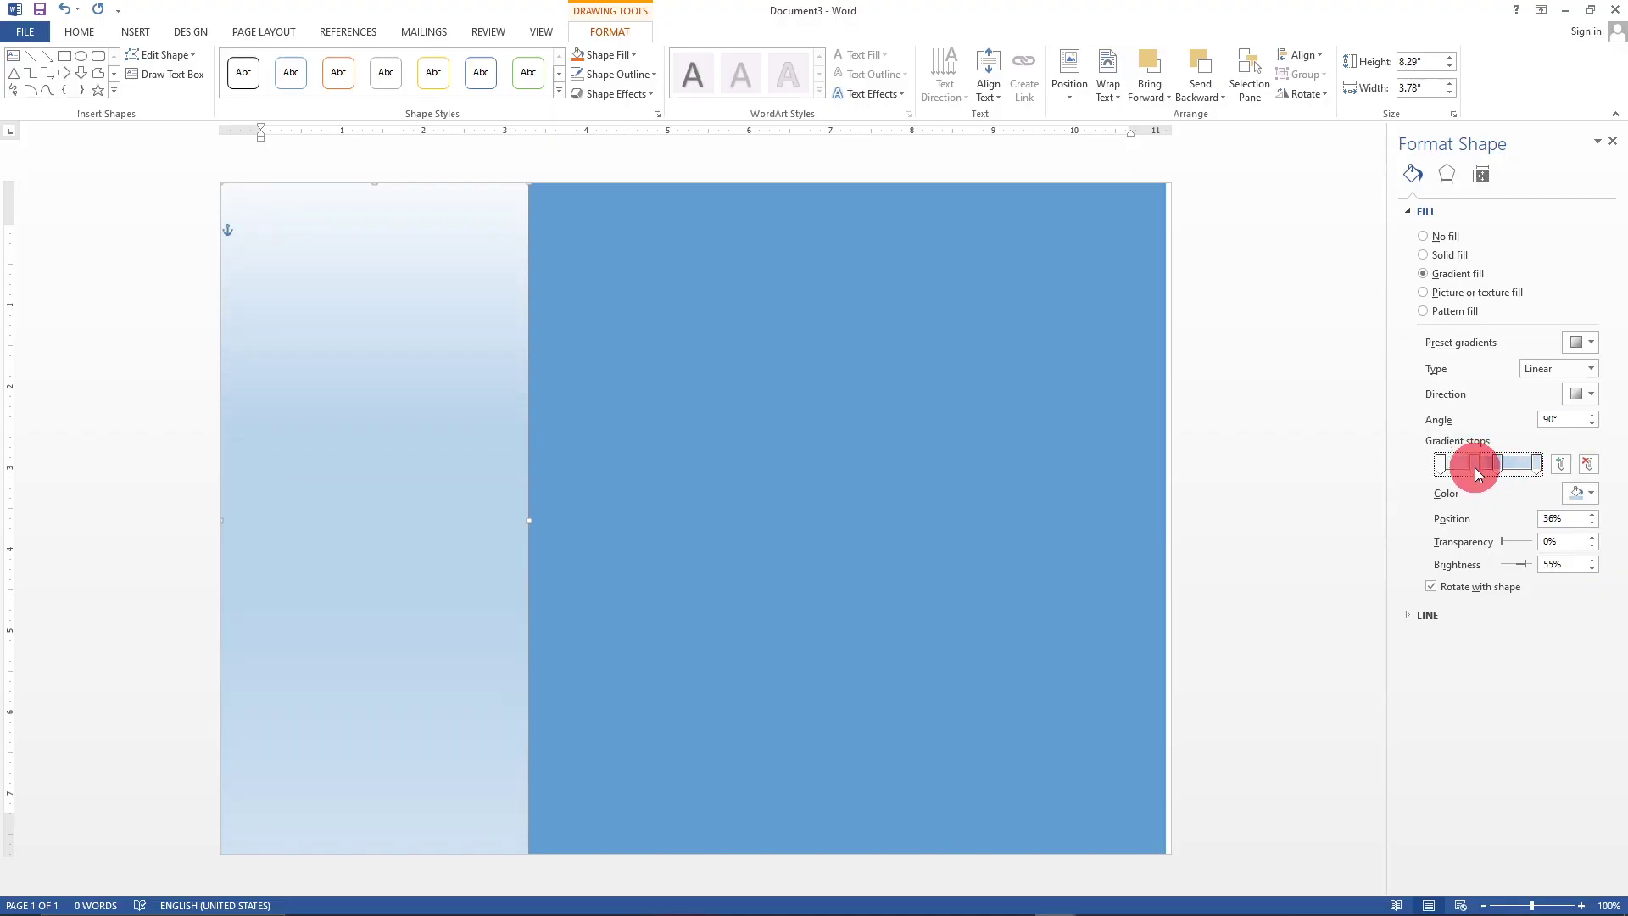
- Remove the two inner gradient stops from the left rectangle's fill
left_click(1587, 463)
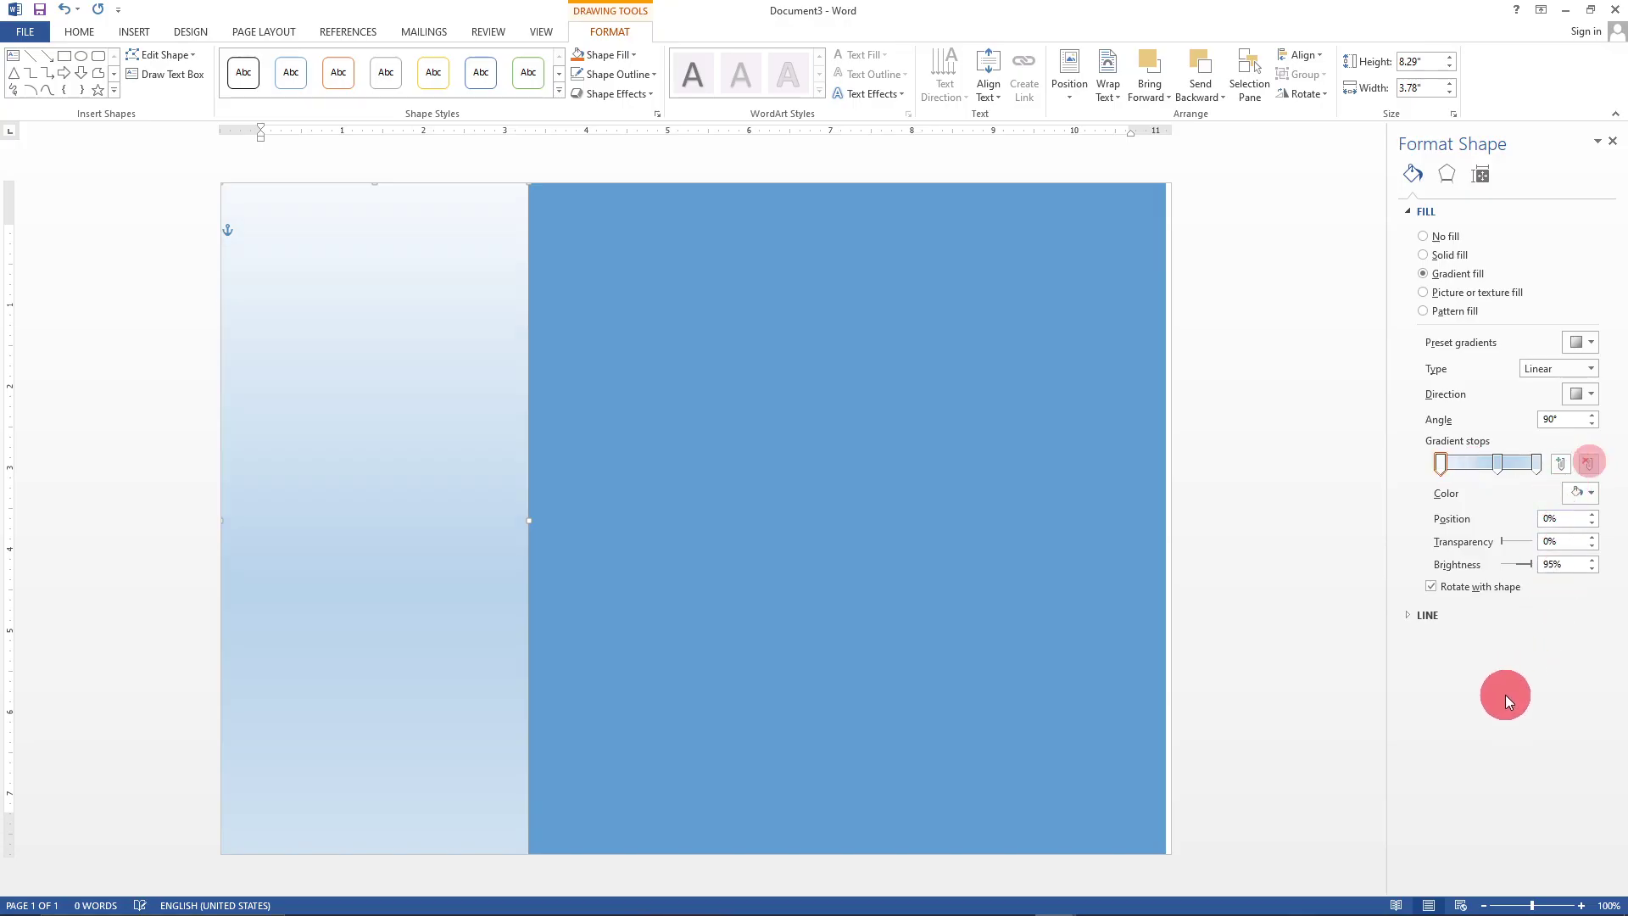
left_click(1587, 463)
left_click(1442, 465)
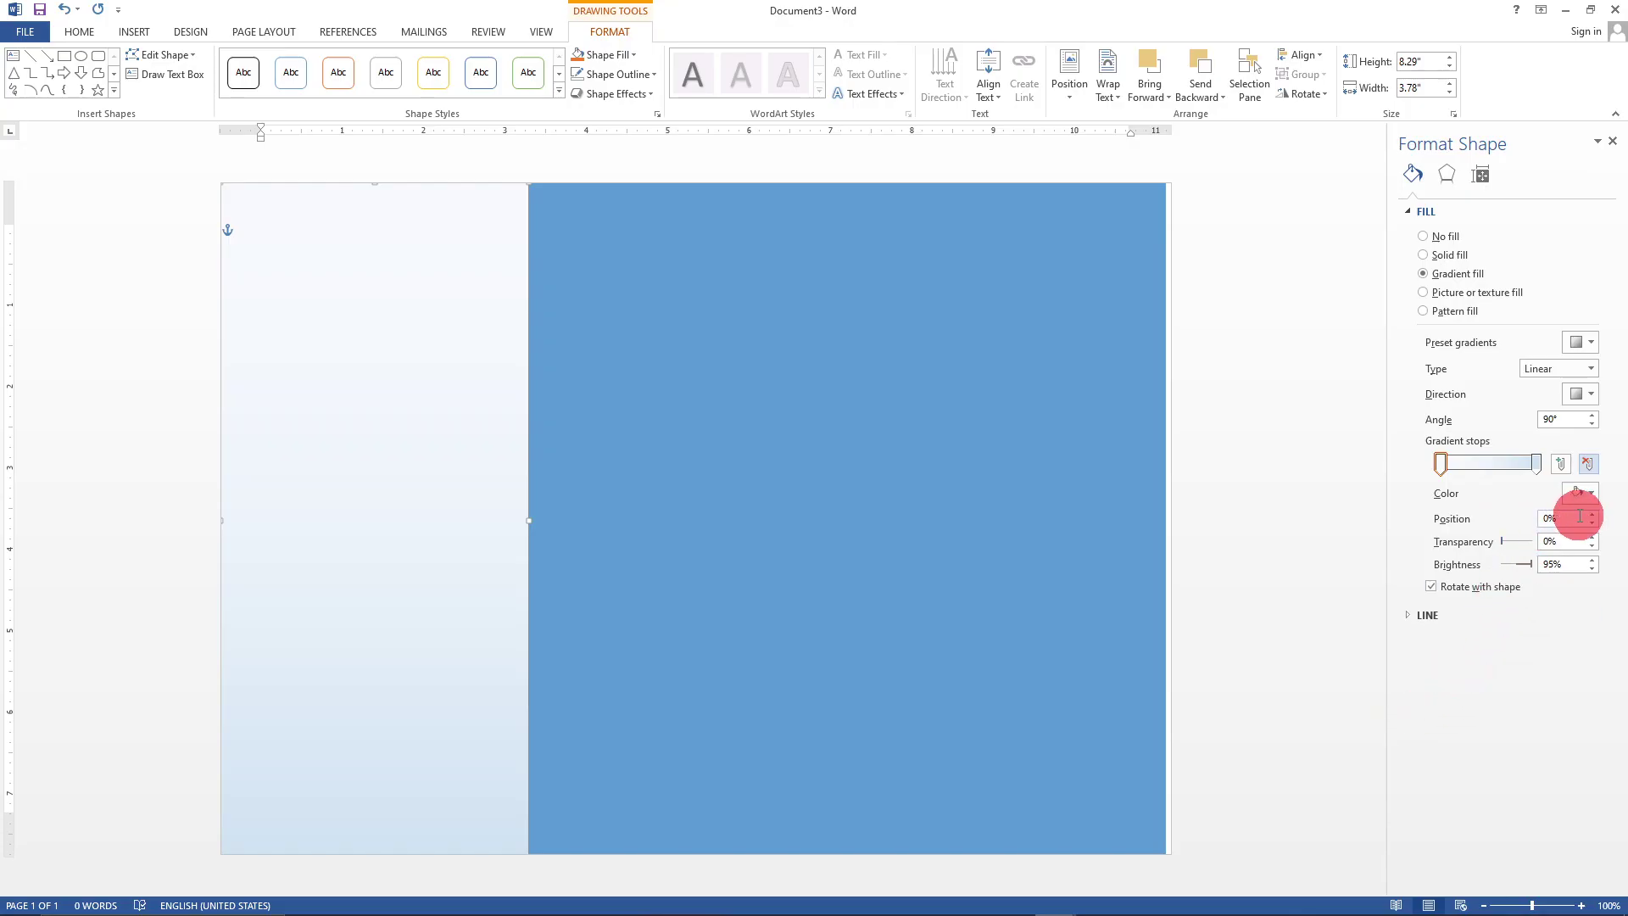
- Set the colour of both remaining gradient stops to White, Background 1, Darker 5%
left_click(1442, 466)
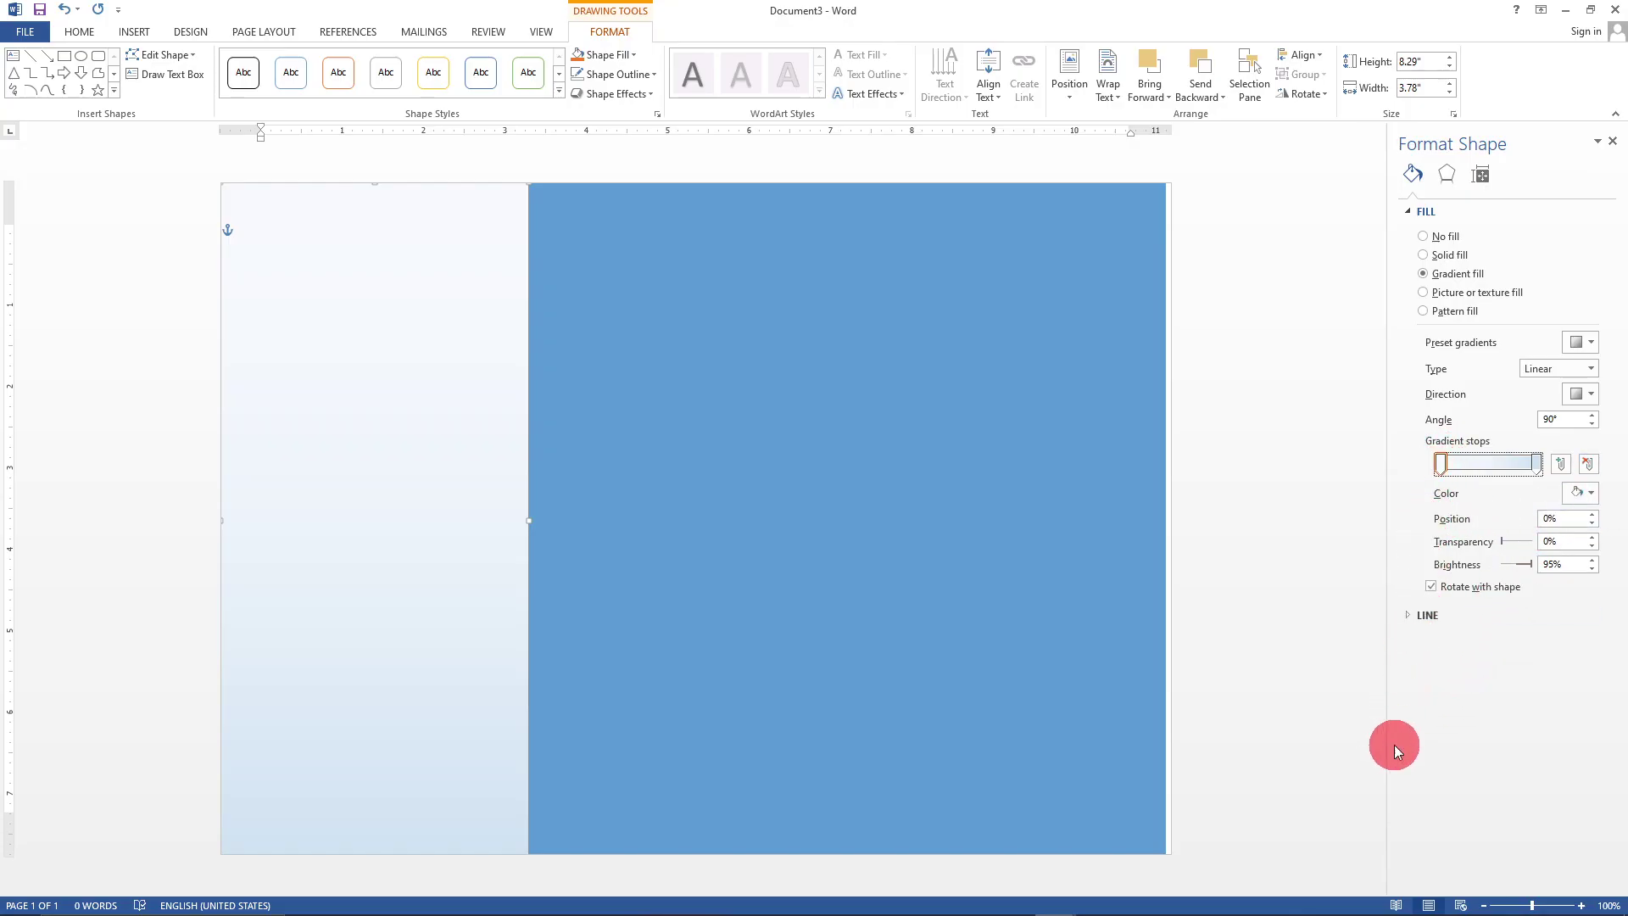
left_click(1590, 495)
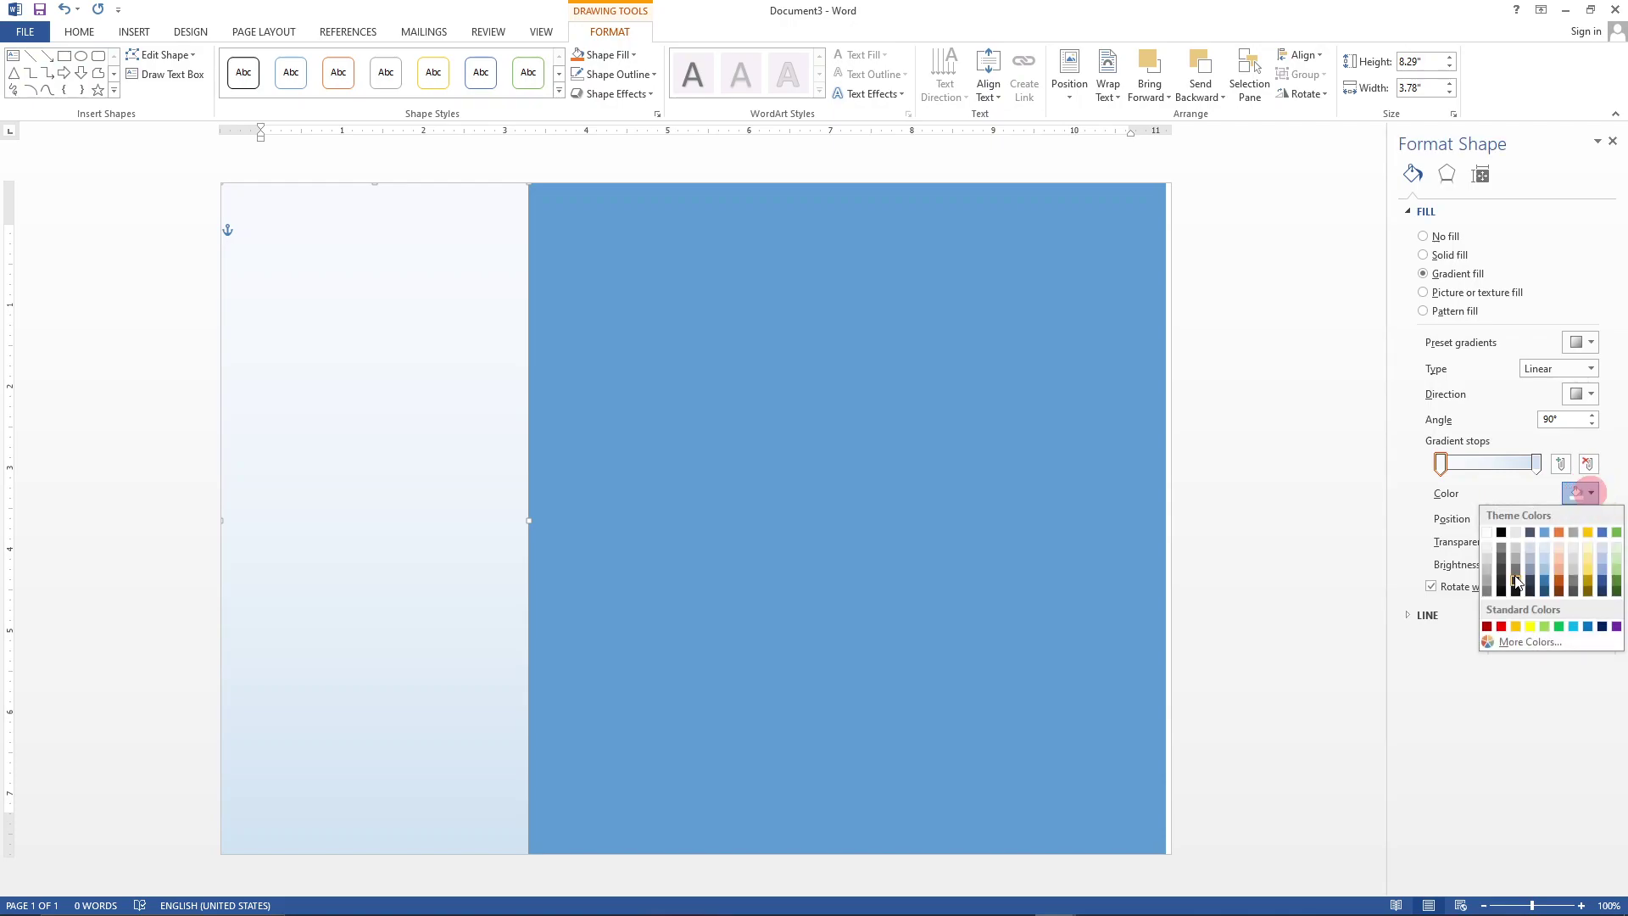
left_click(1486, 555)
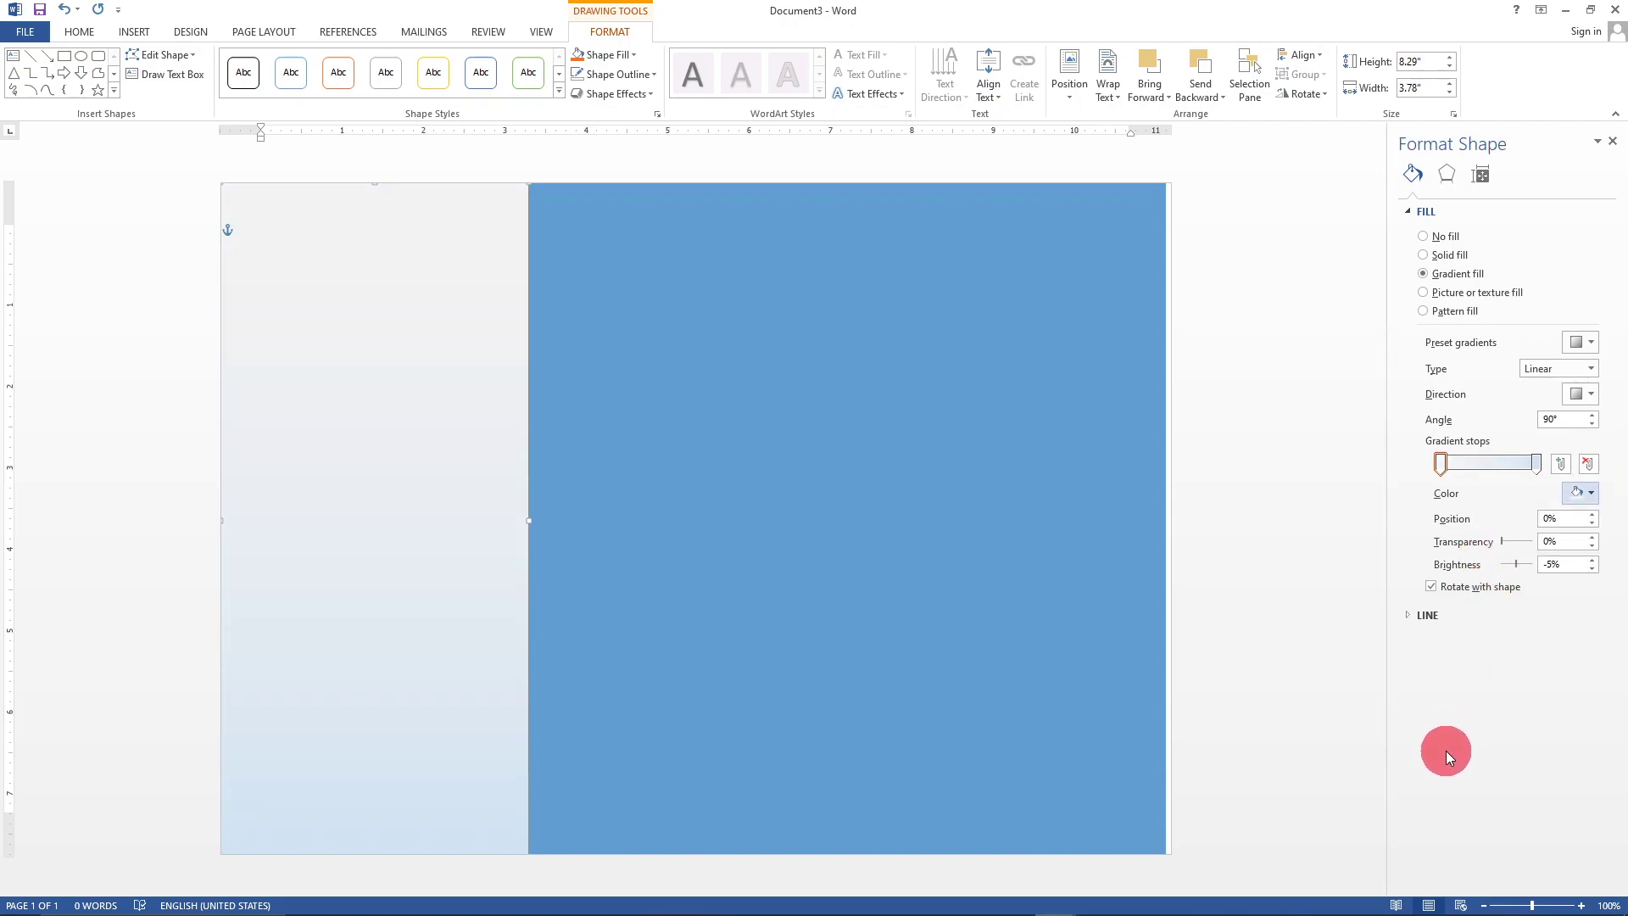
left_click(1591, 495)
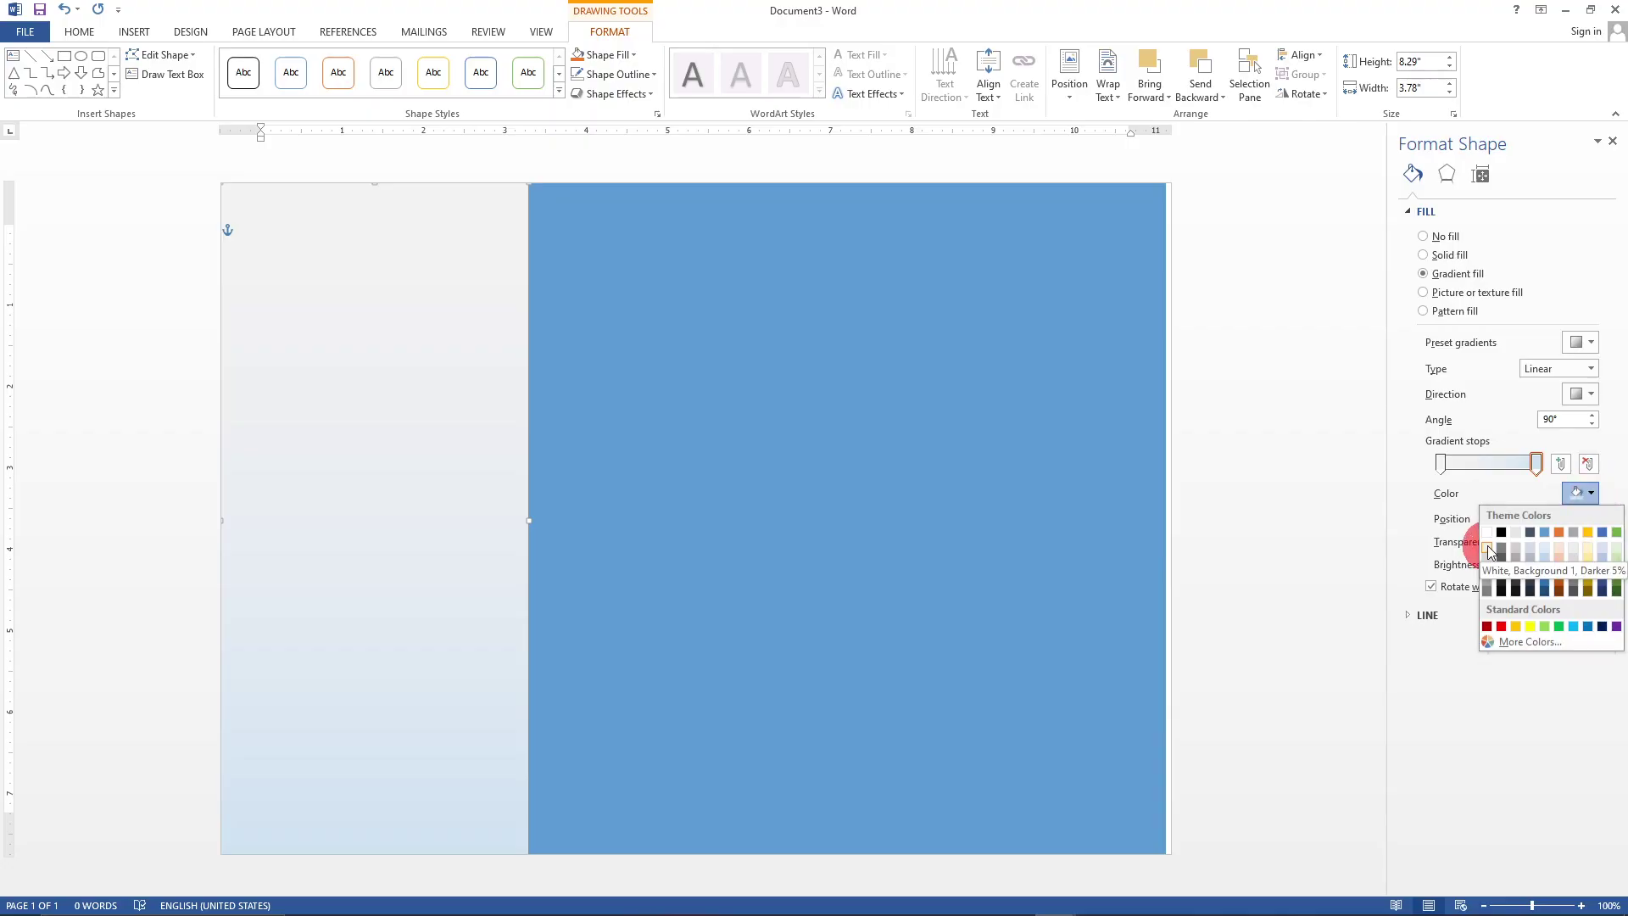
left_click(1488, 551)
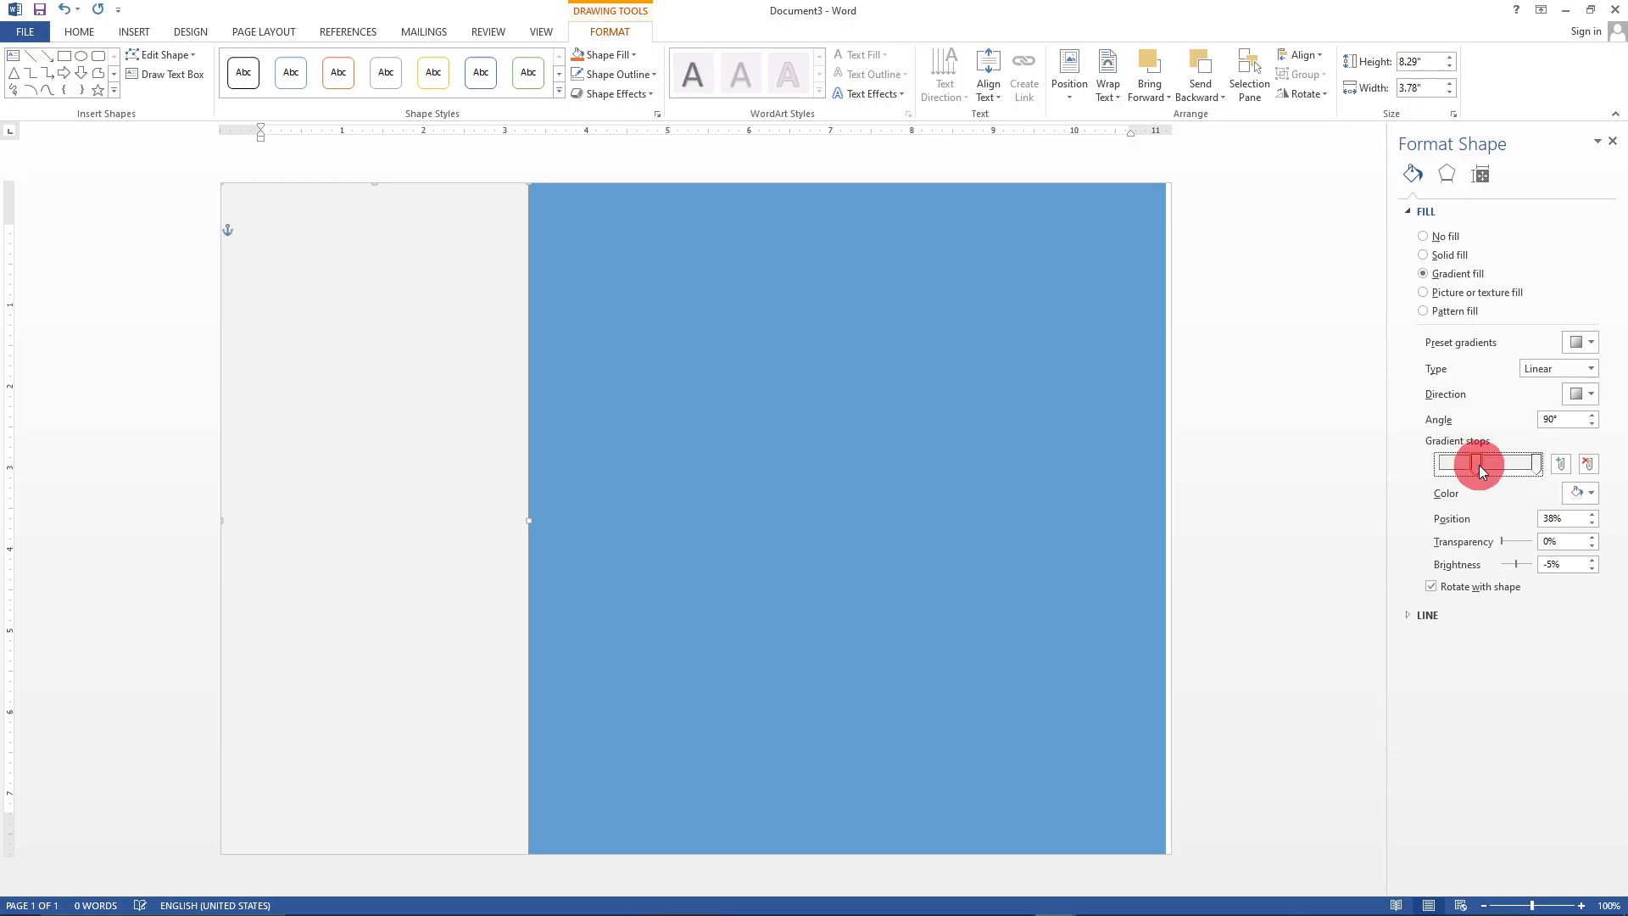
- Move the end gradient stop of the left rectangle to 64% and set its transparency to 45%
left_click_drag(1455, 463, 1476, 471)
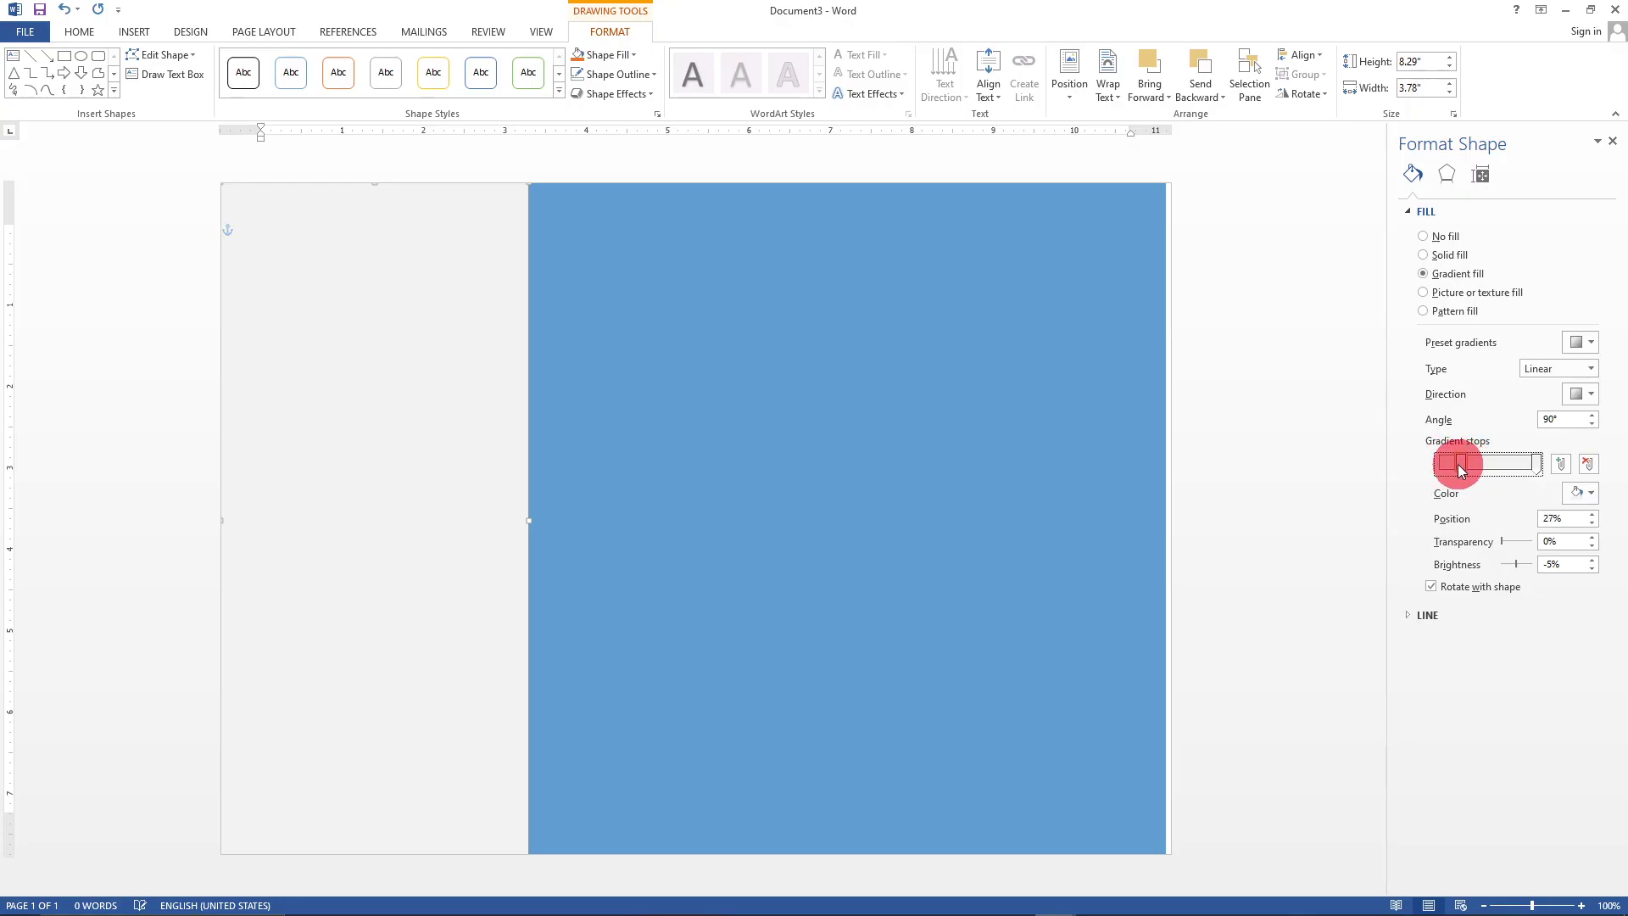
left_click_drag(1534, 465, 1519, 461)
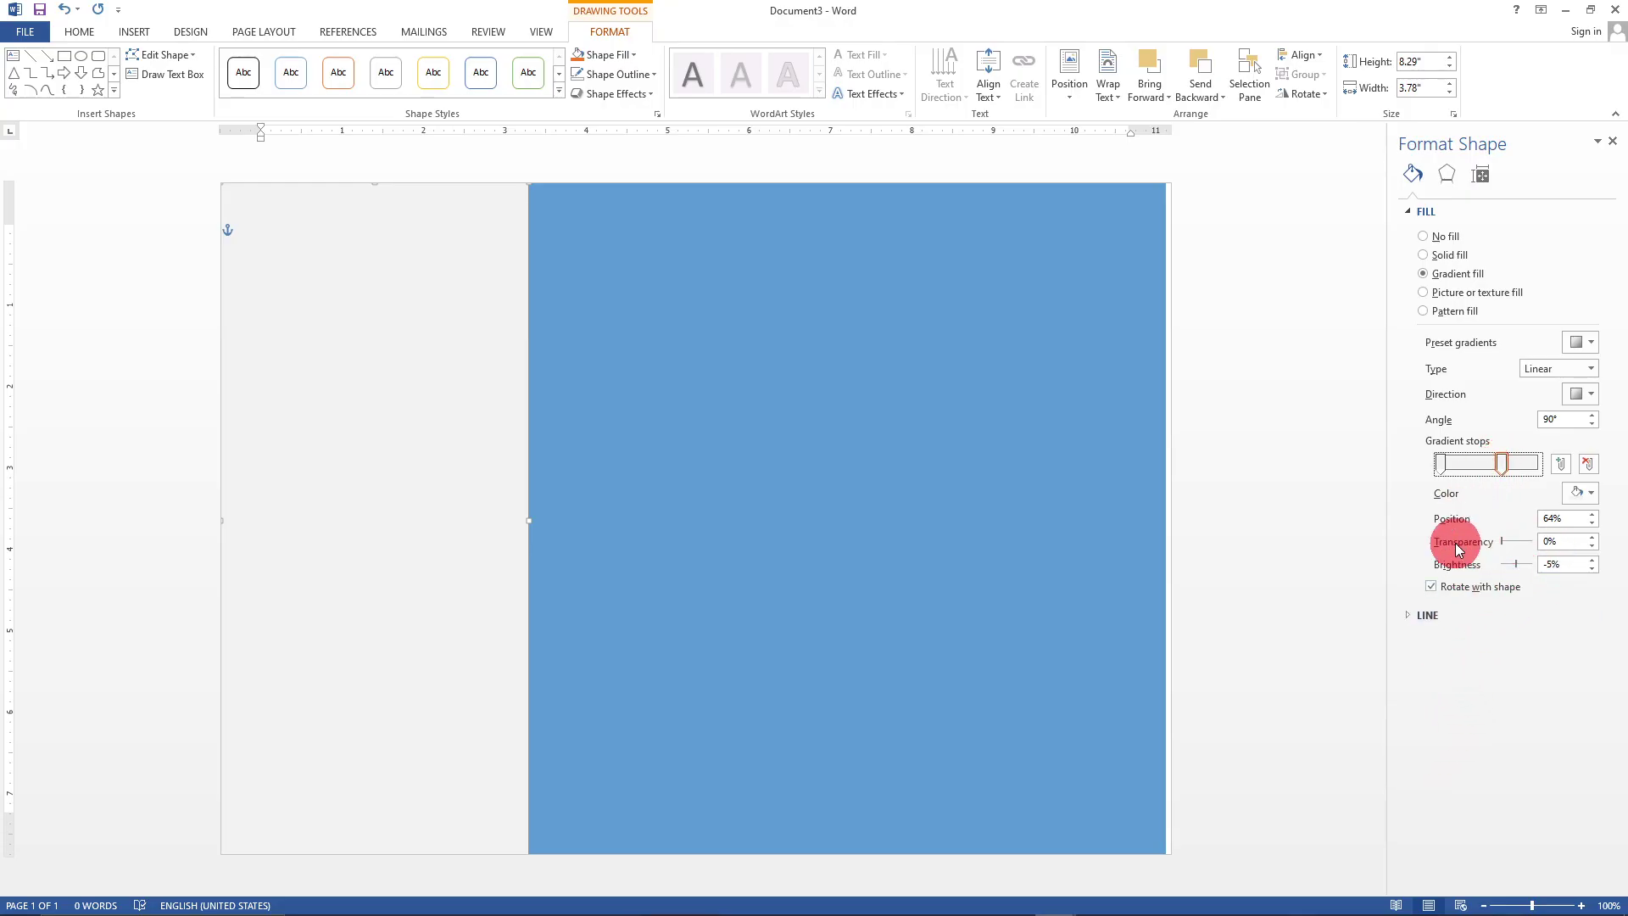
left_click_drag(1501, 546, 1523, 550)
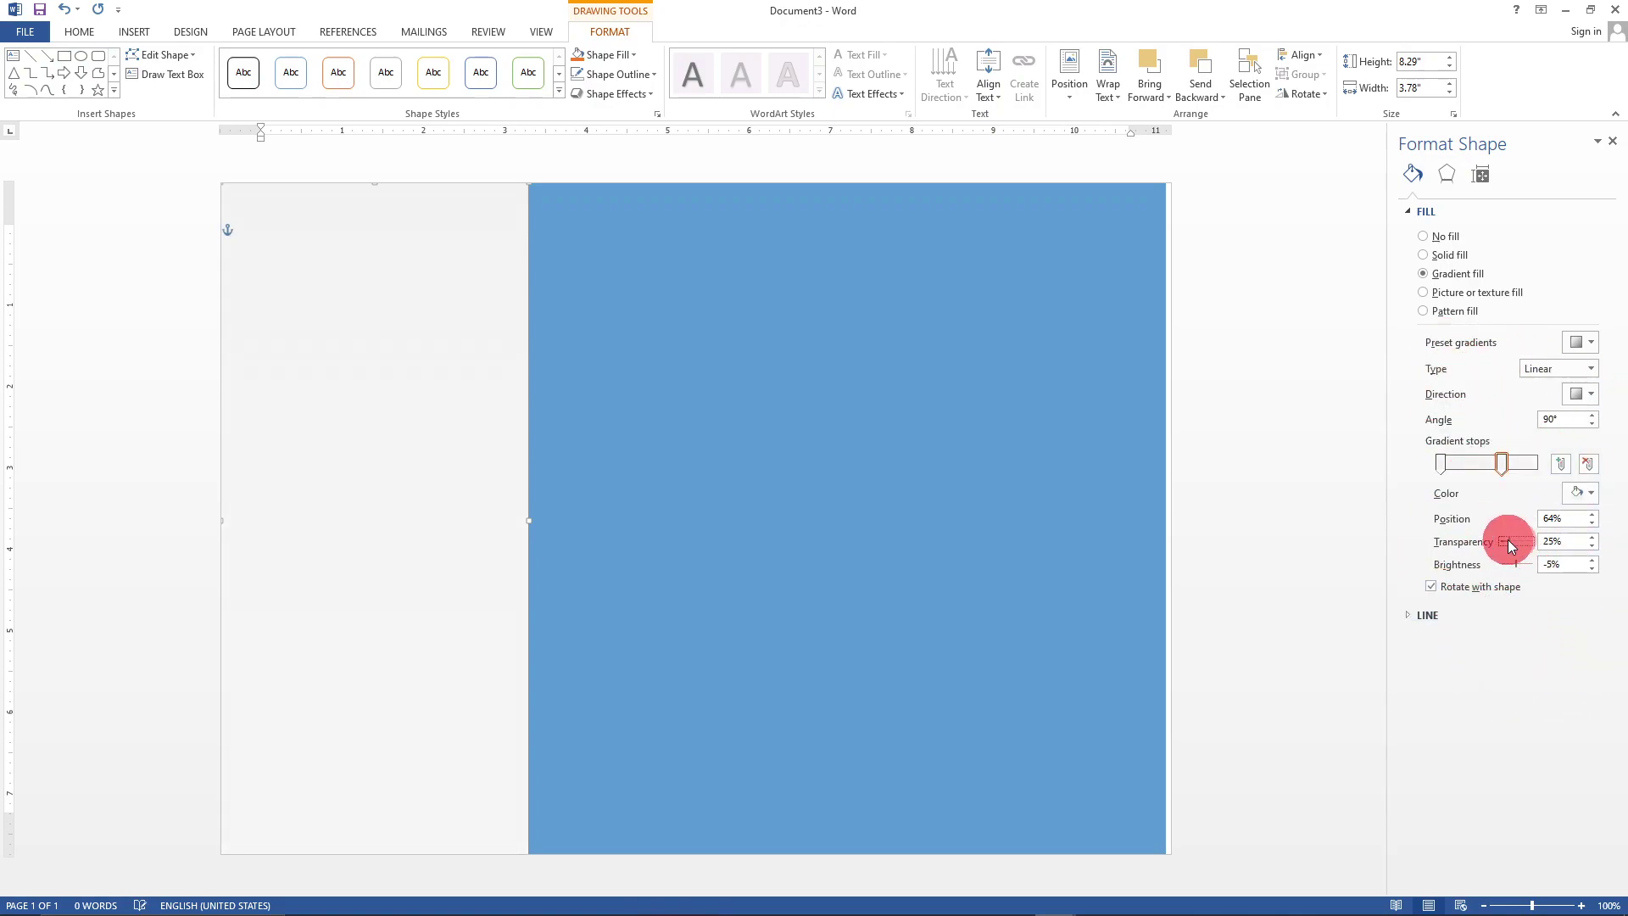
left_click_drag(1515, 545, 1517, 544)
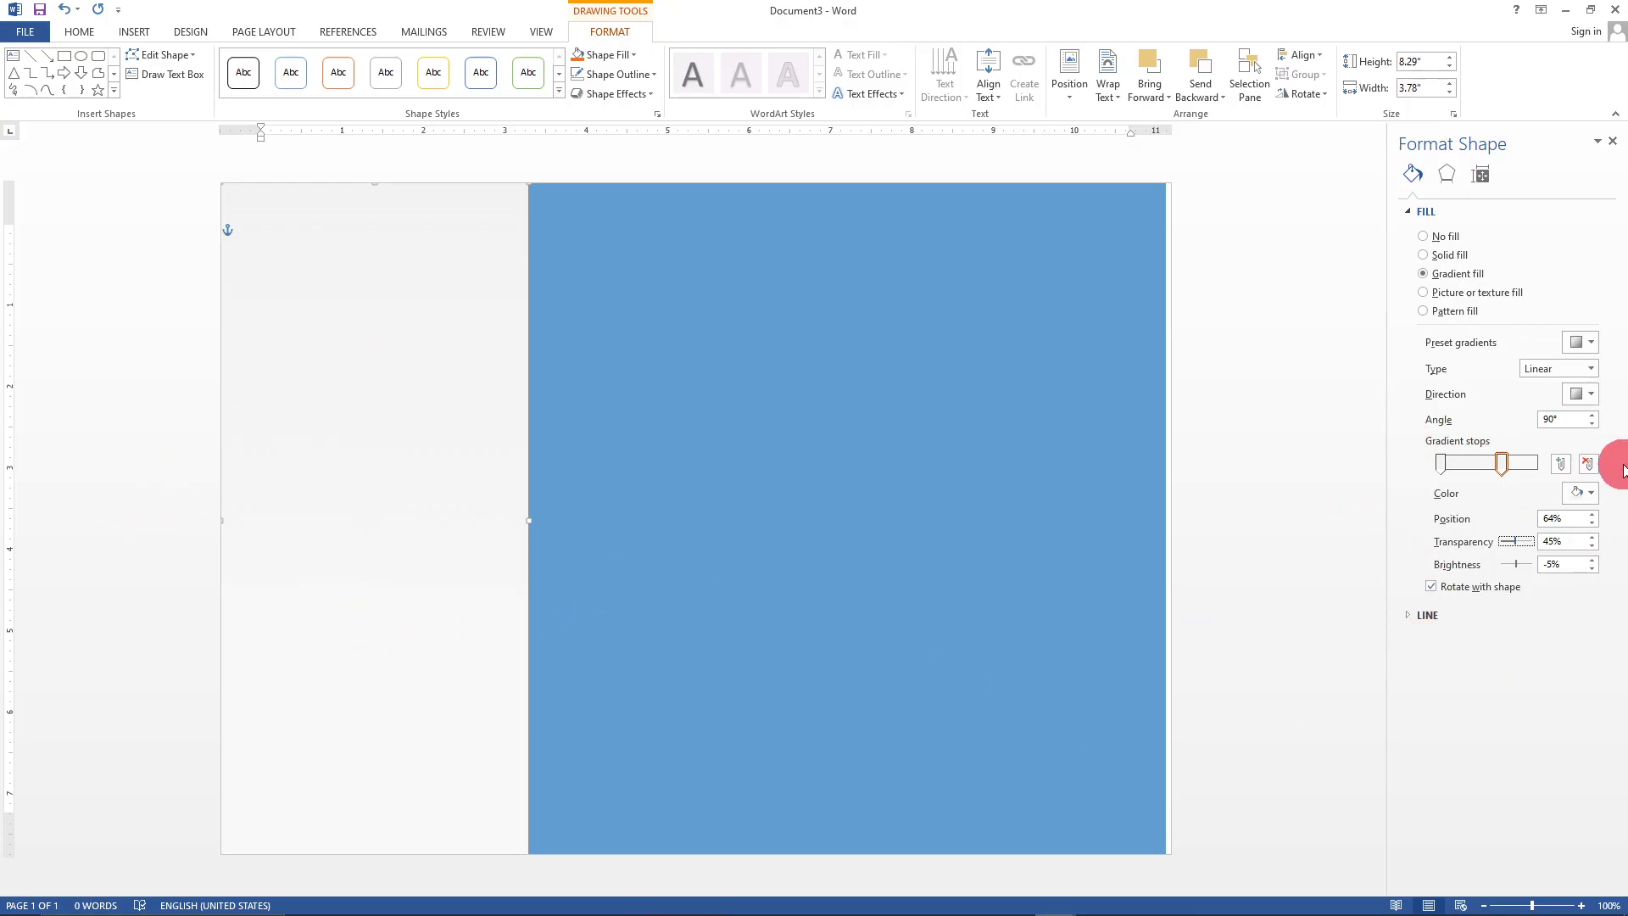
left_click(1592, 373)
left_click(1592, 373)
left_click(1591, 342)
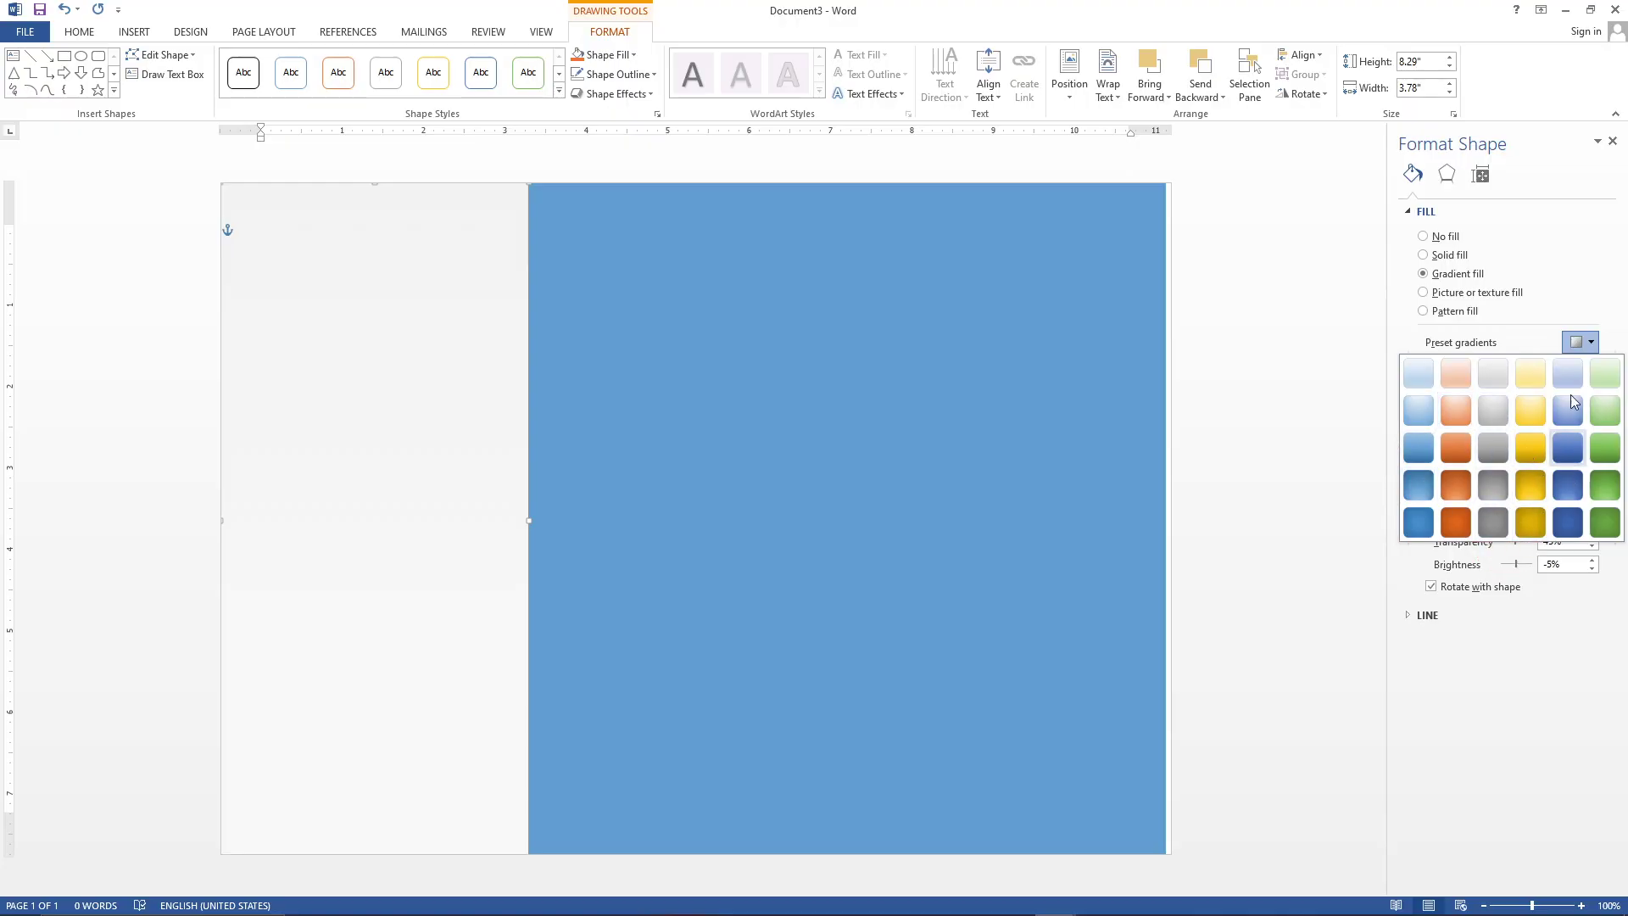
left_click(1402, 649)
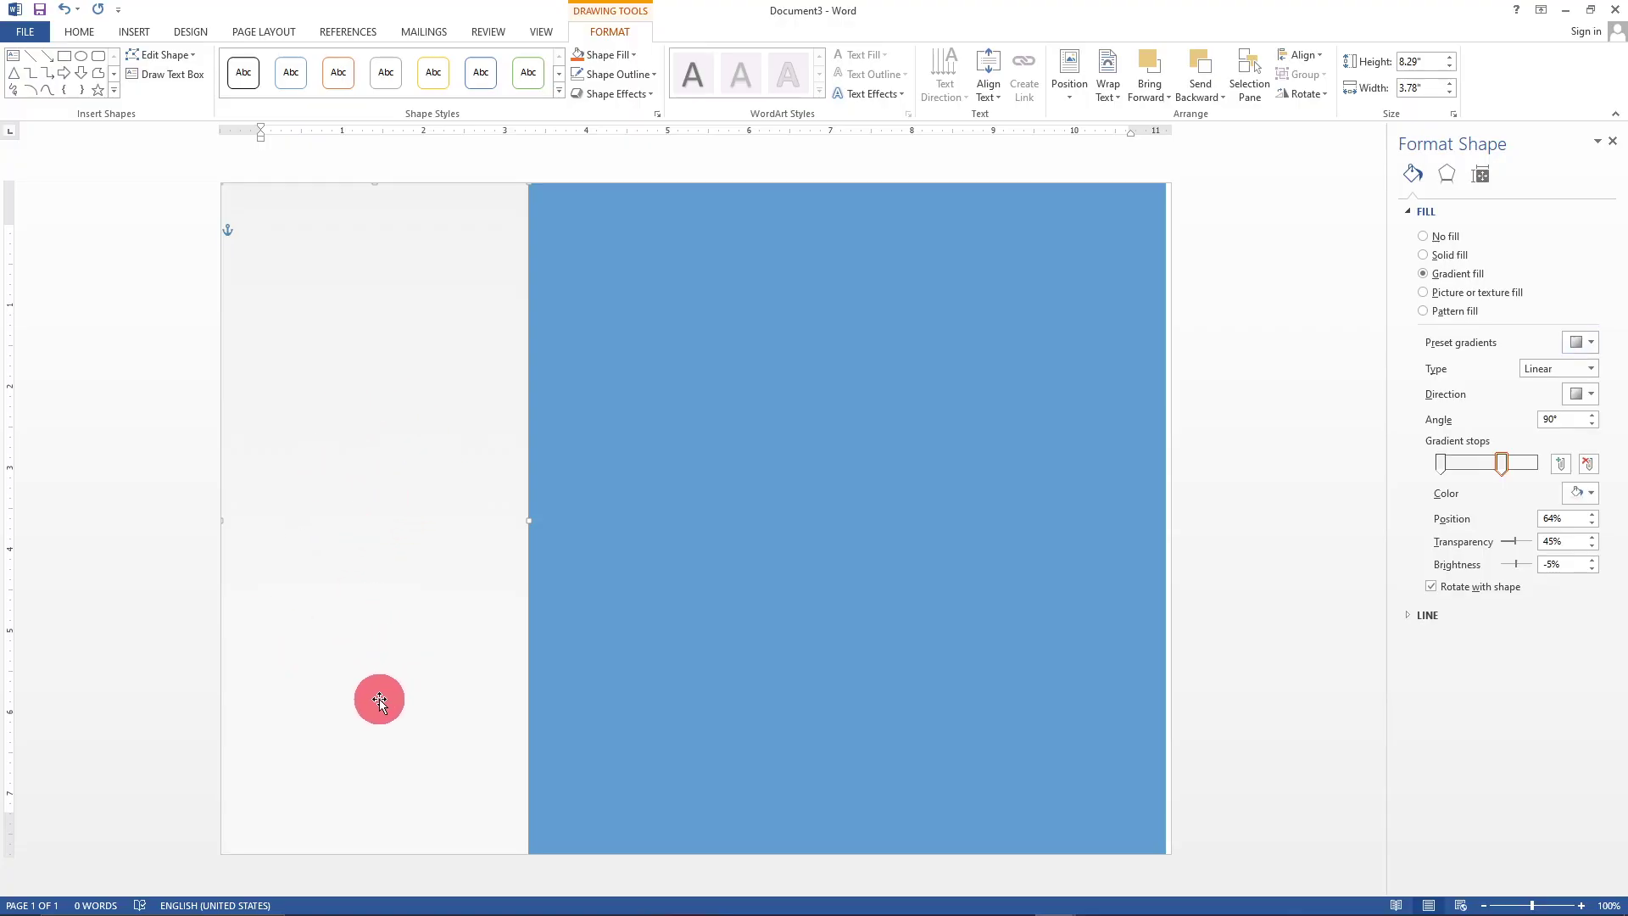
- Delete the solid blue middle and right rectangles
left_click(725, 523)
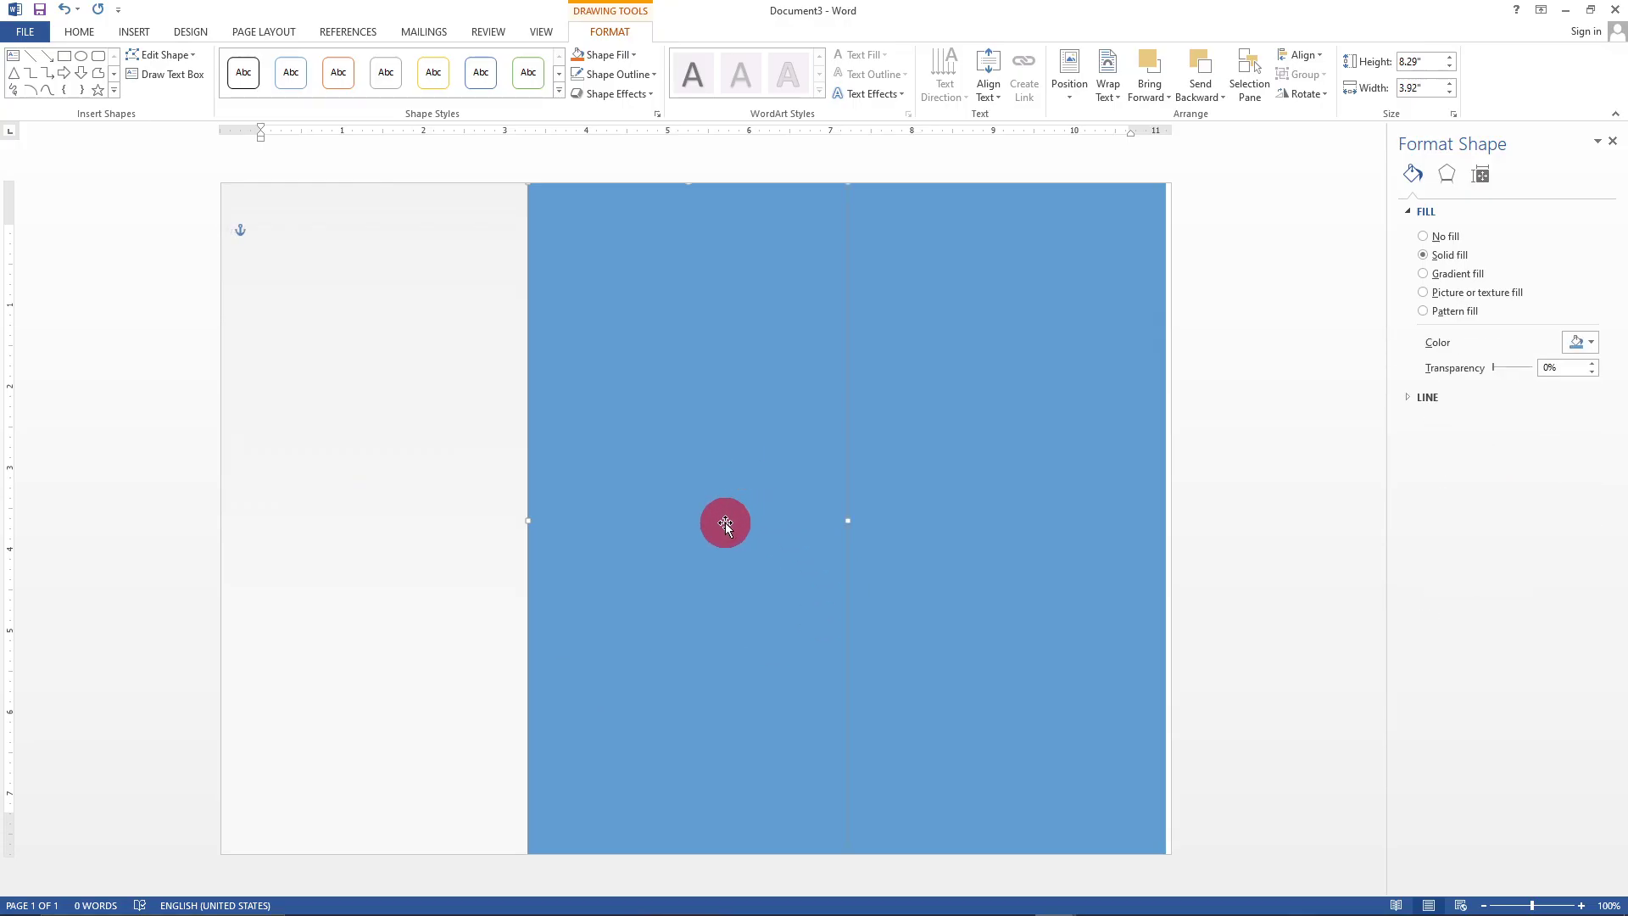
key("Delete")
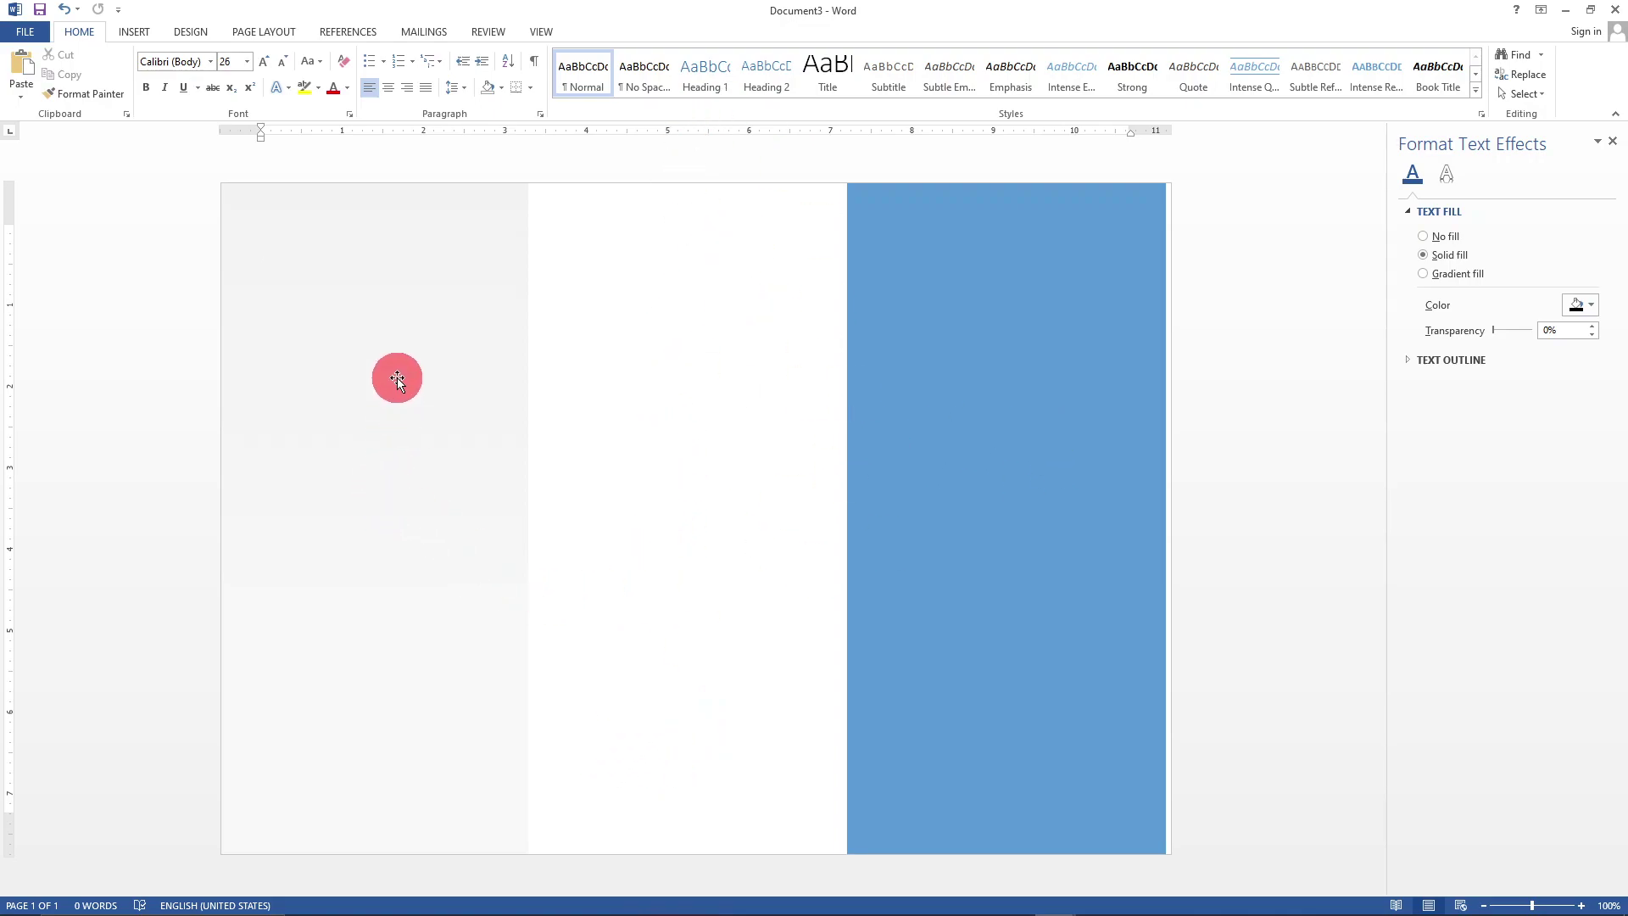
left_click(1071, 450)
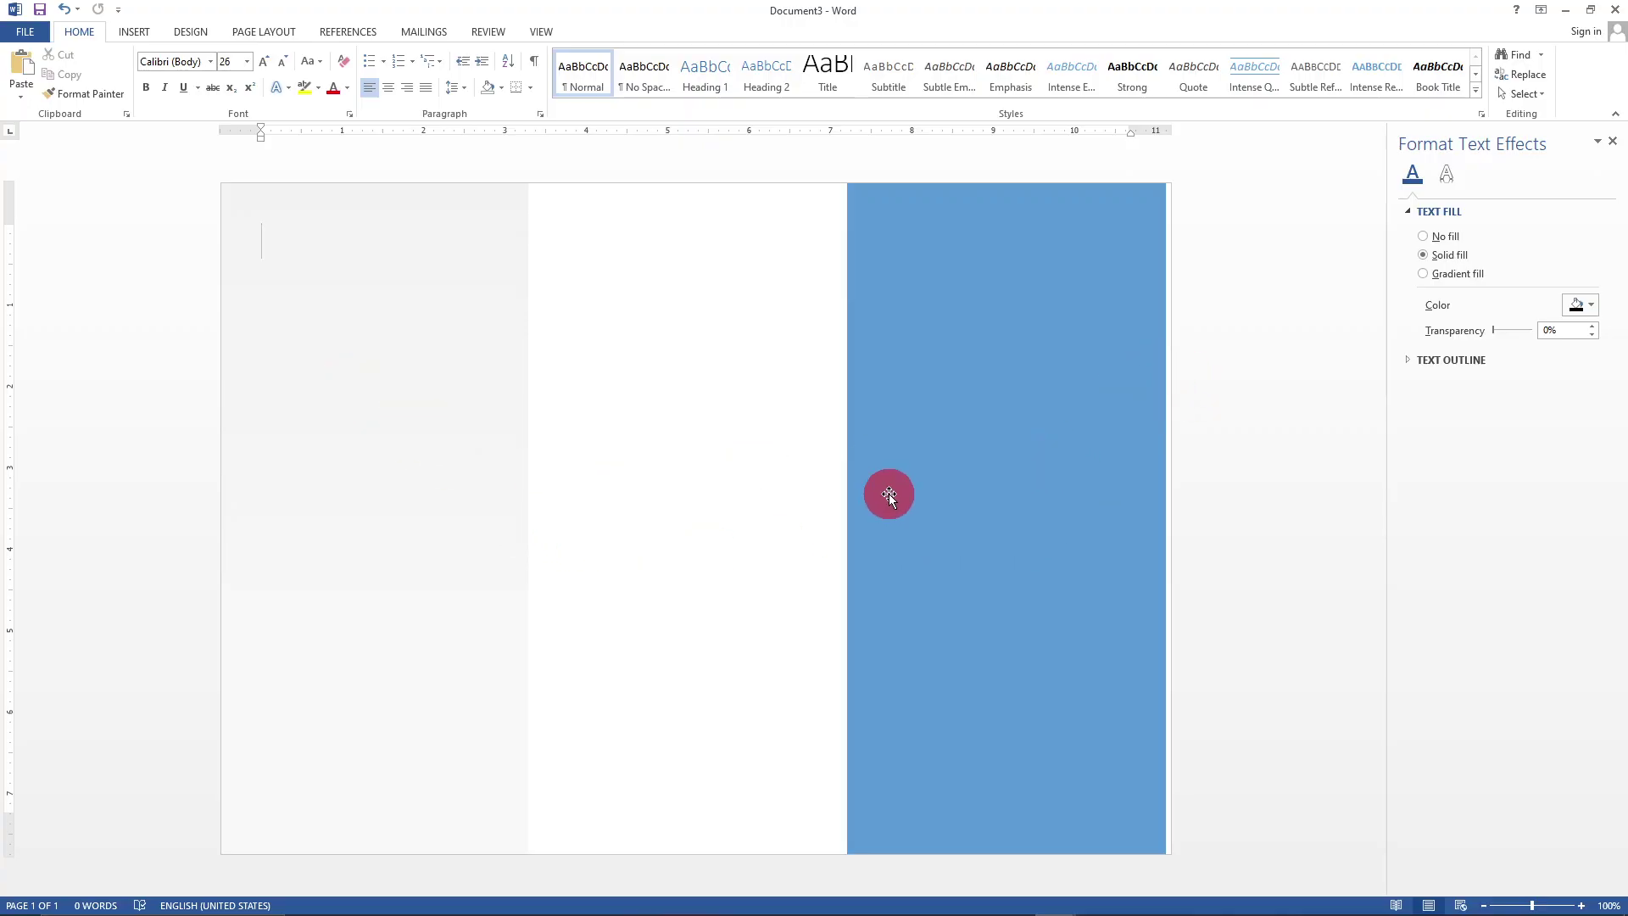
left_click(966, 447)
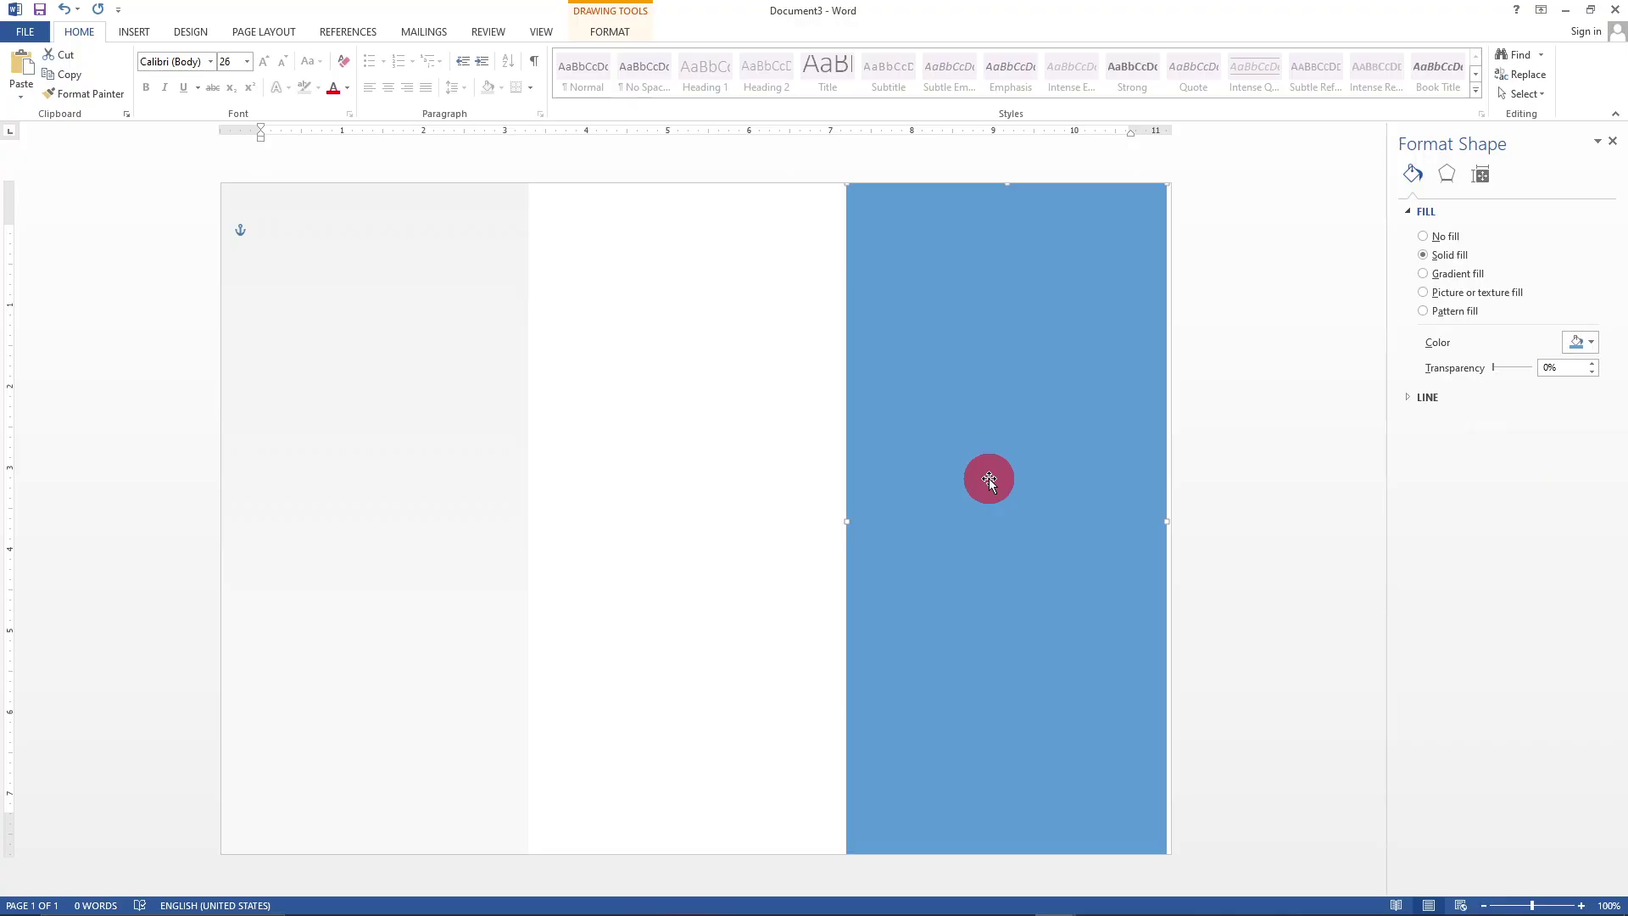
key("Delete")
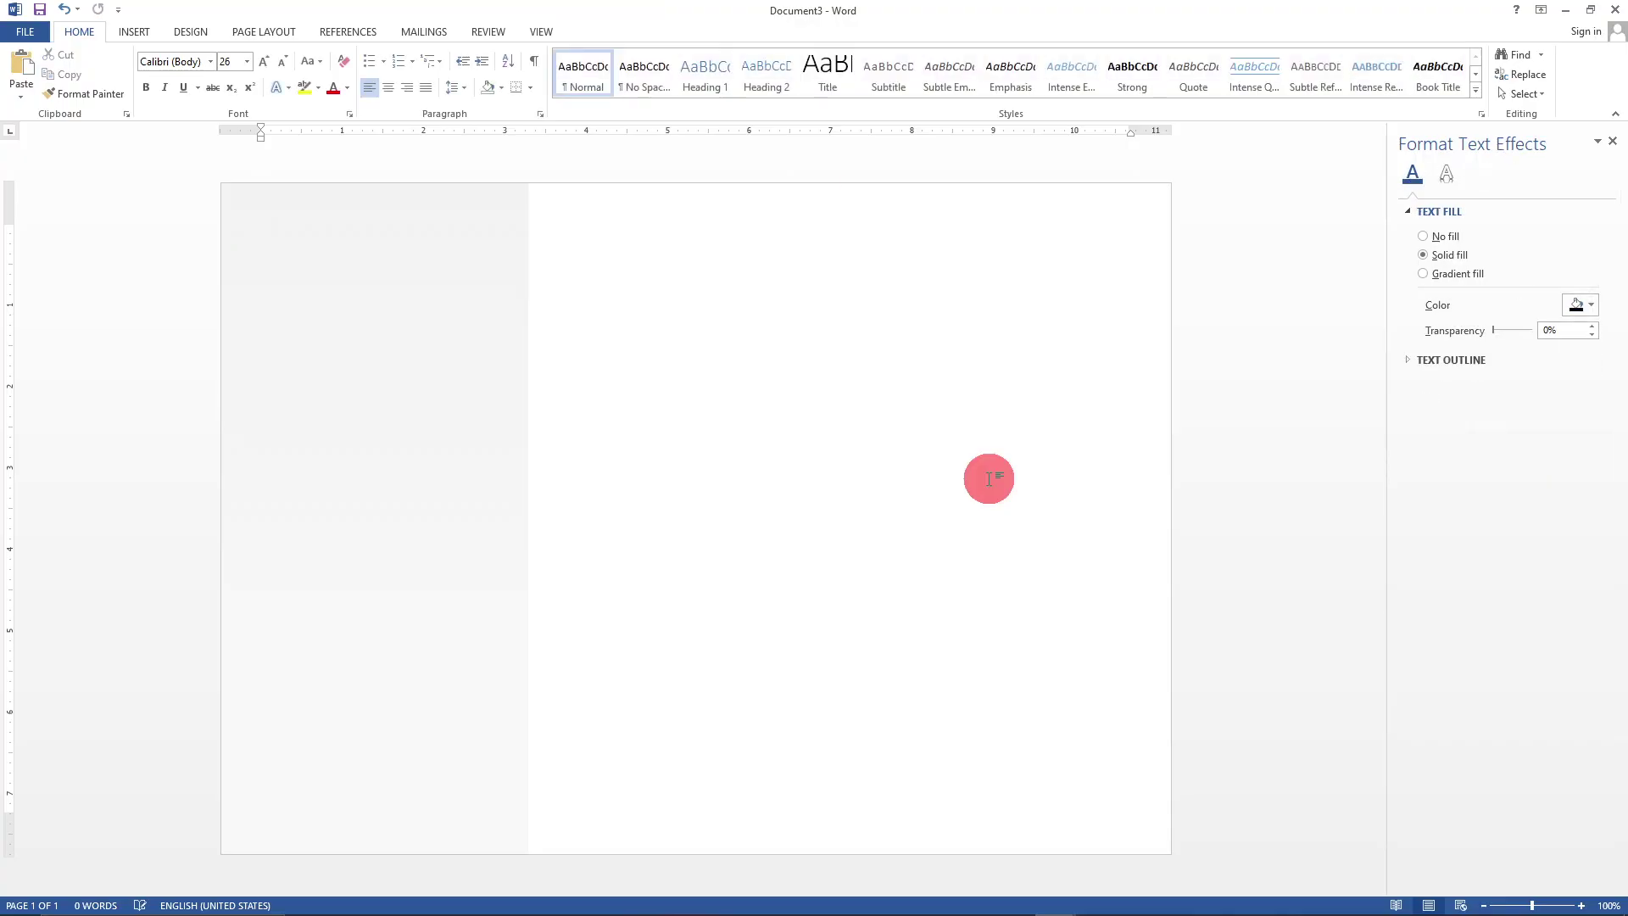
- Duplicate the left gradient rectangle and place the copy flush with the page's right edge
left_click(384, 381)
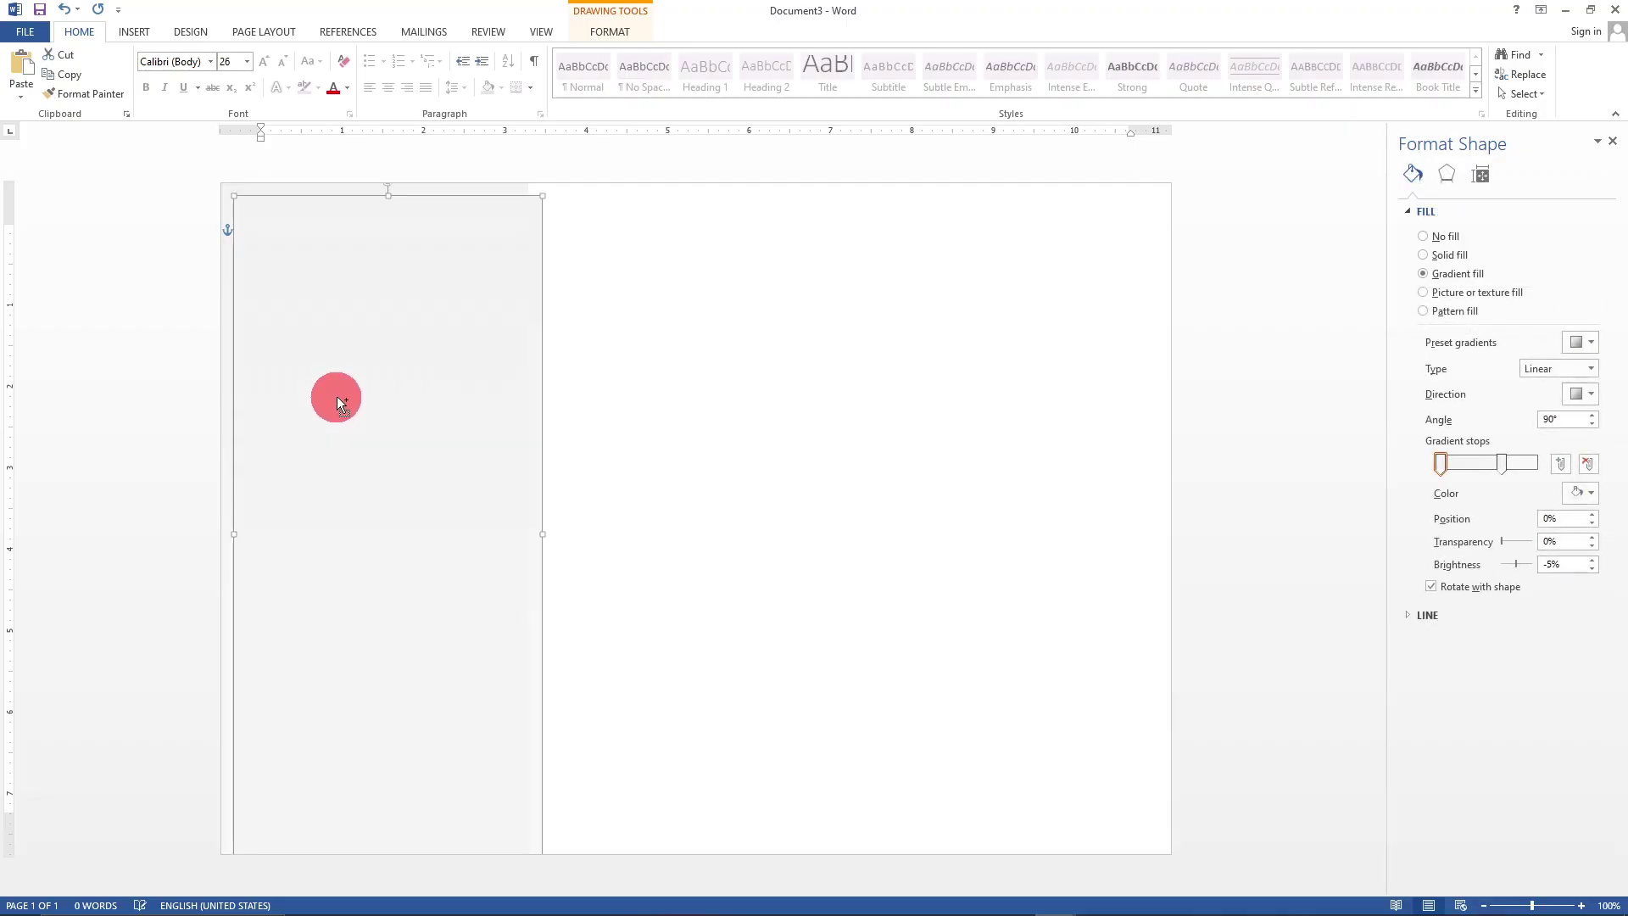
left_click_drag(378, 468, 1009, 456)
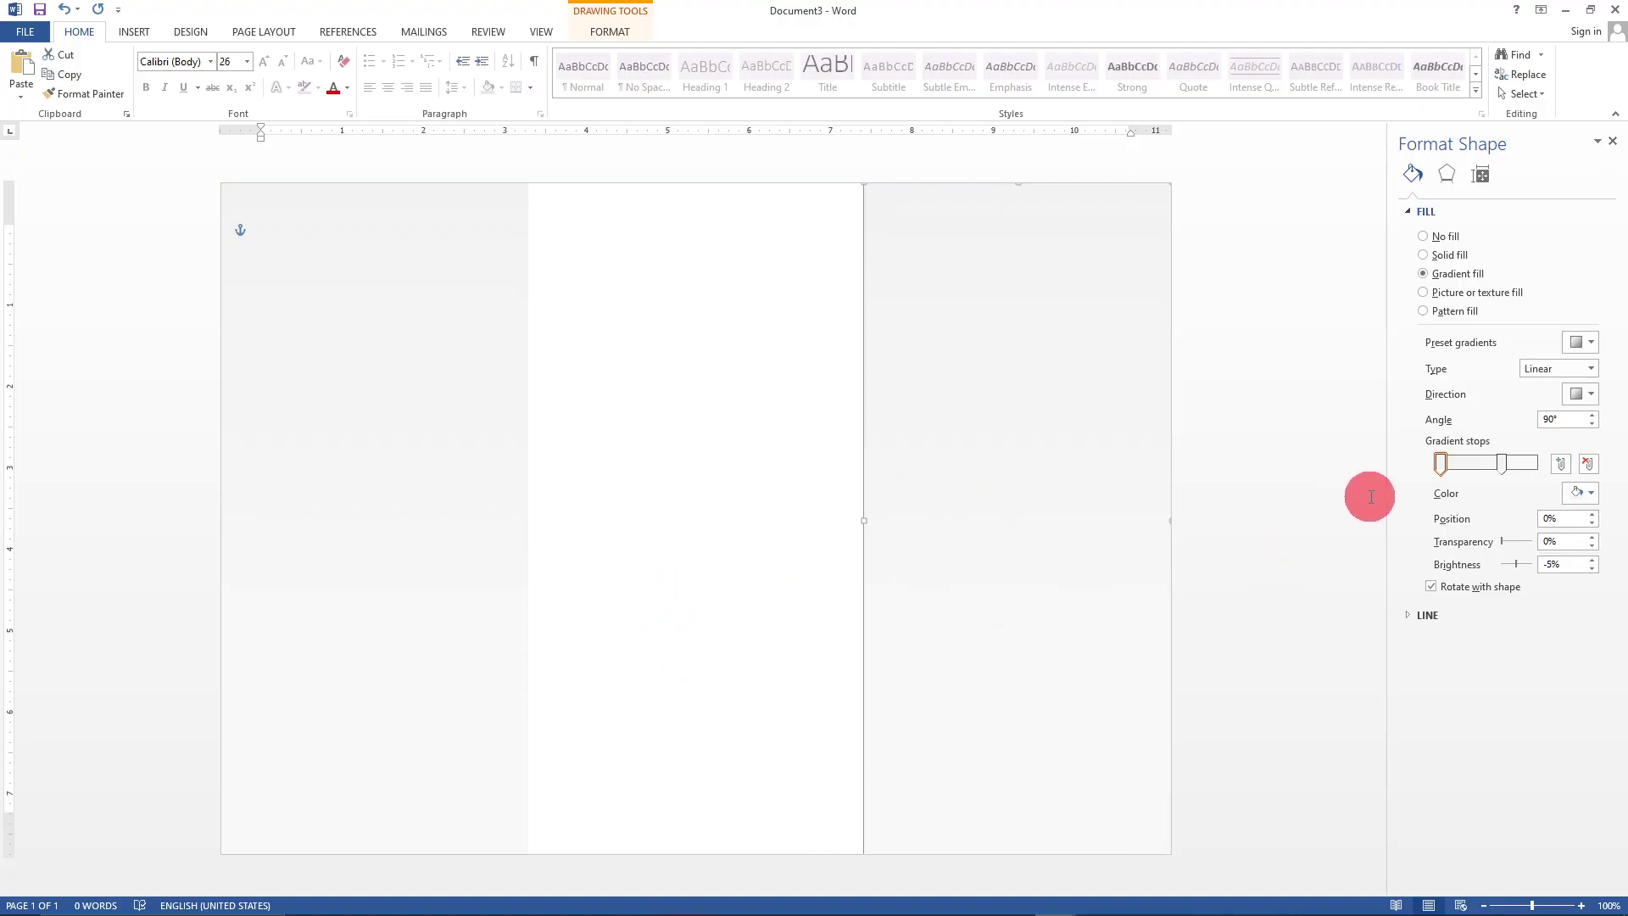
- Examine the overall balance of the grey outer panels and the white middle panel across the whole page
scroll(1116, 495, "down", 2)
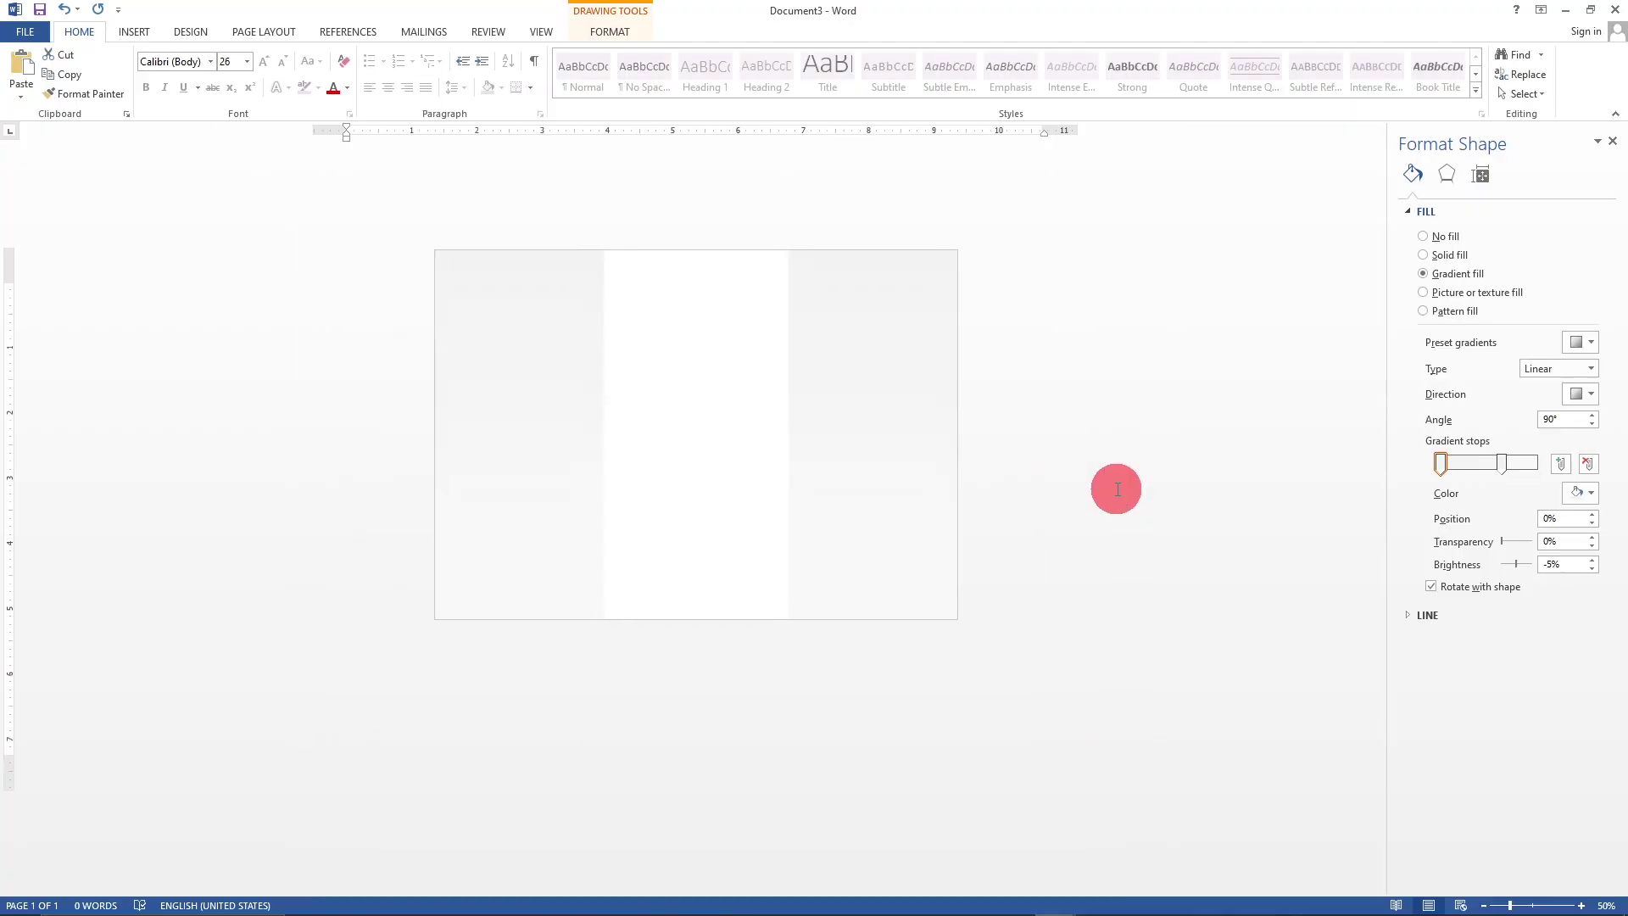
scroll(1108, 537, "down", 3)
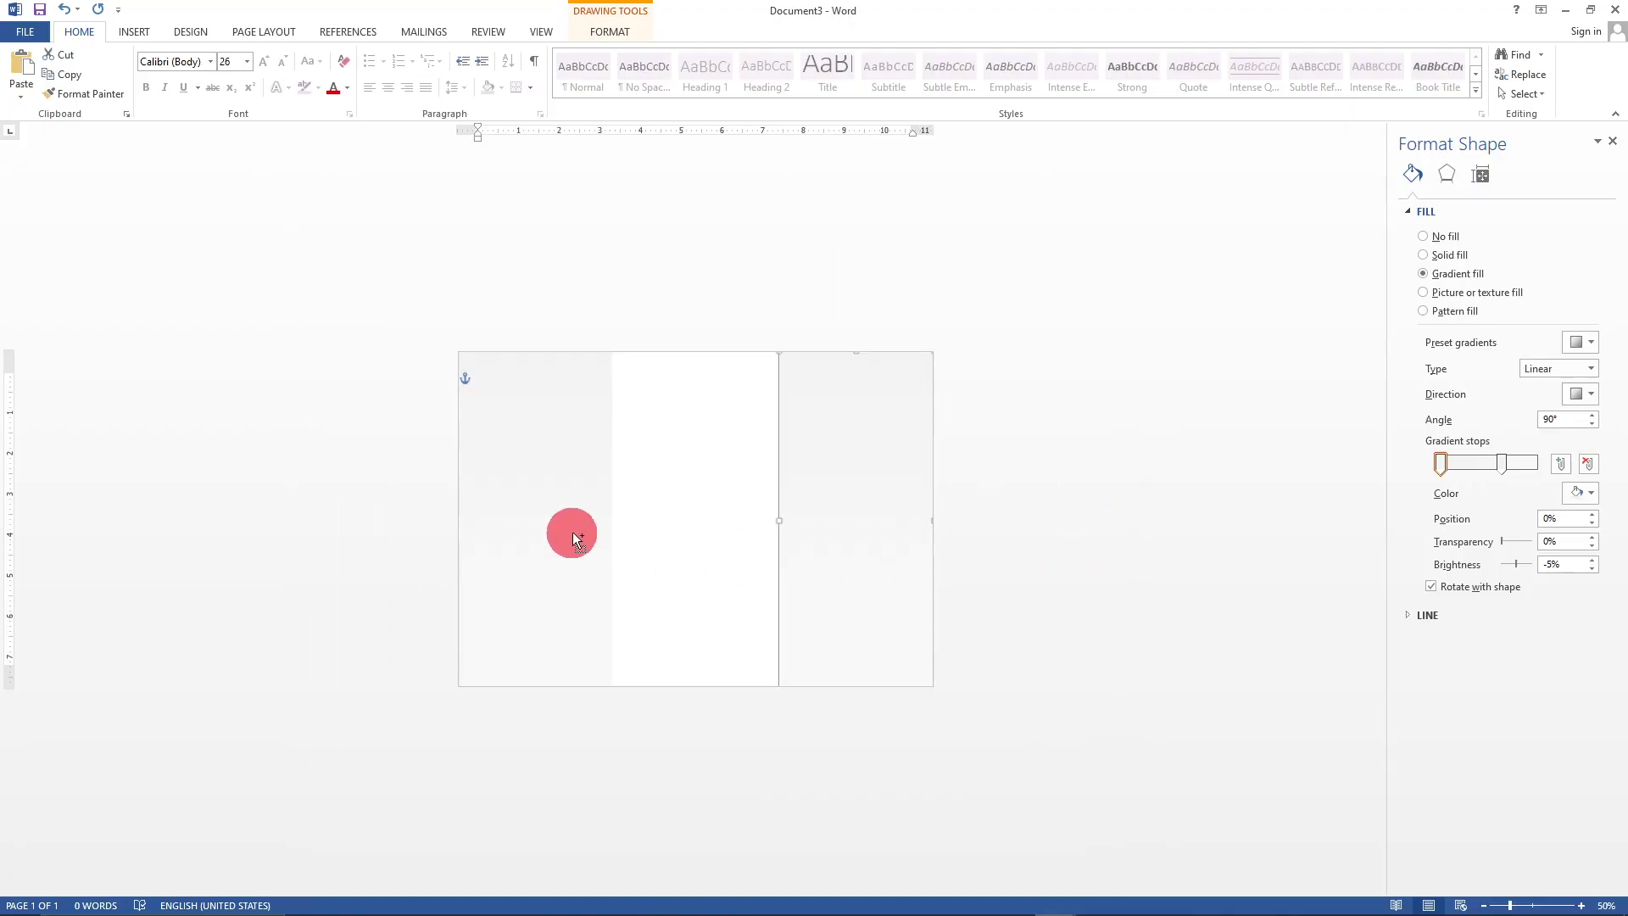
scroll(1072, 668, "up", 2)
scroll(1078, 662, "down", 5)
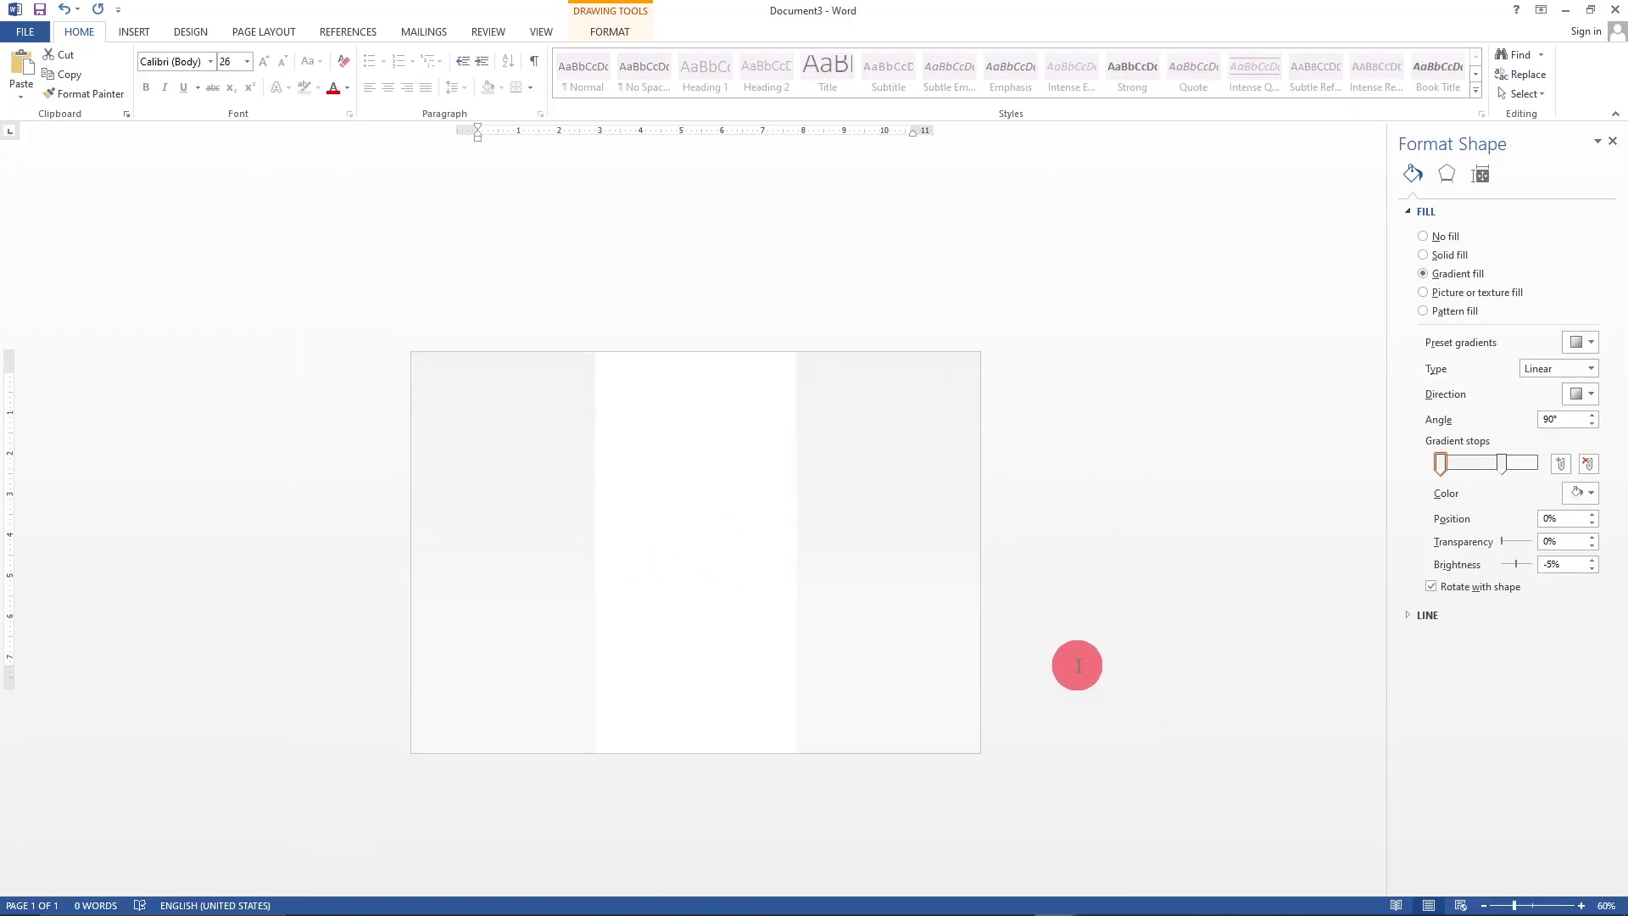
scroll(1075, 665, "up", 3)
scroll(1077, 664, "up", 3)
scroll(1079, 659, "down", 4)
scroll(1083, 657, "up", 3)
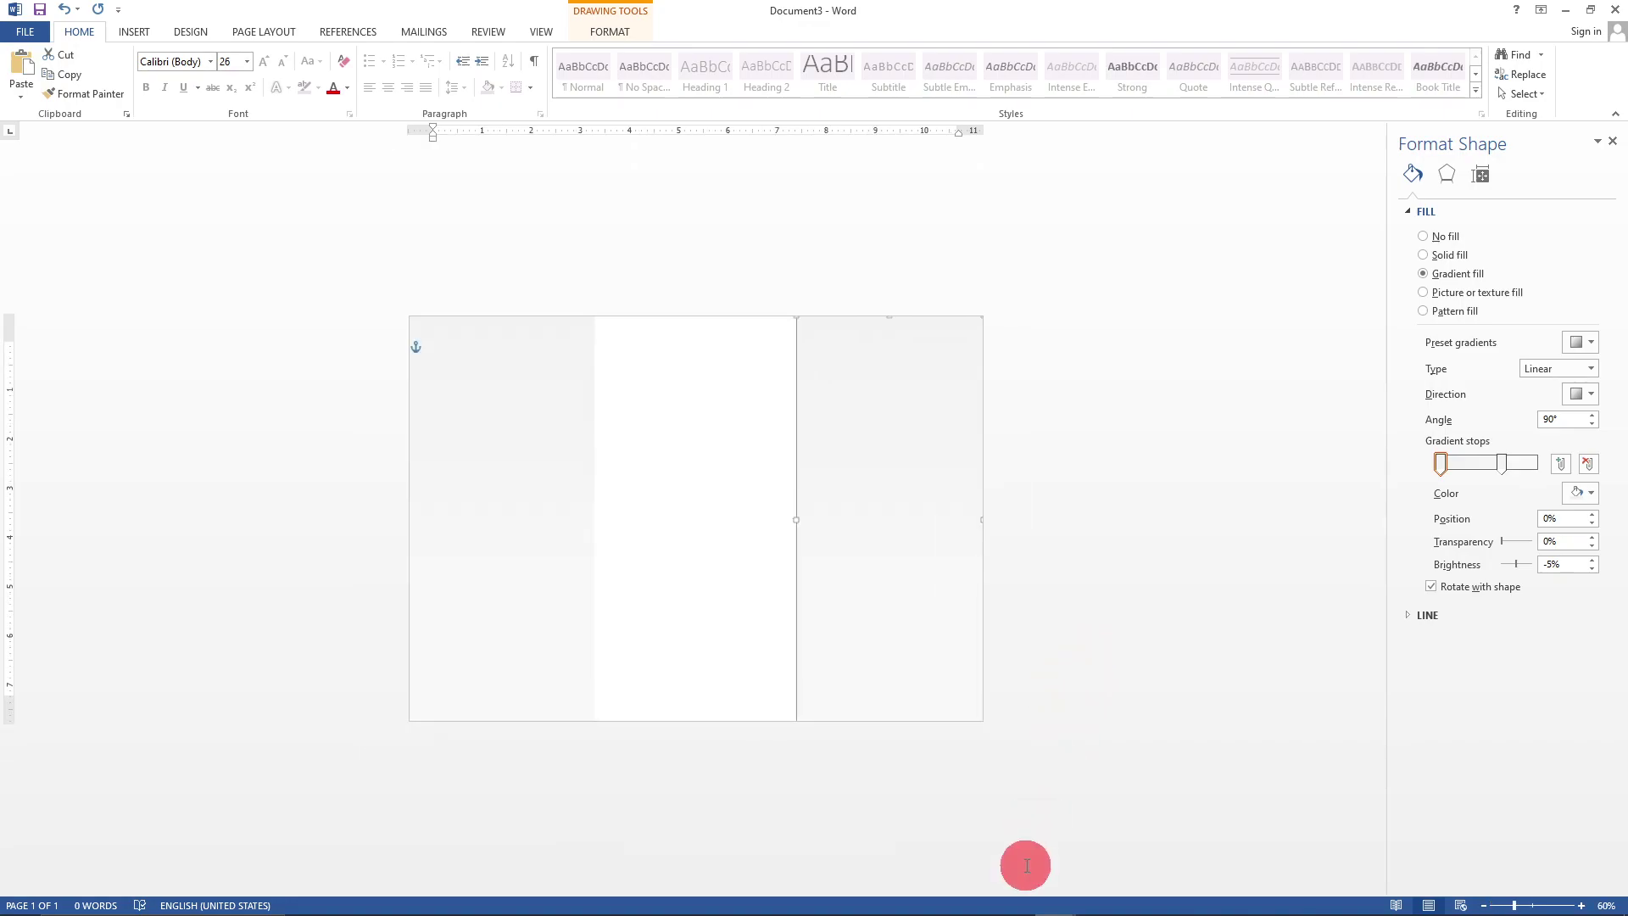
- Switch to the Document1 window and create a new document from the Brochure template
left_click(1067, 905)
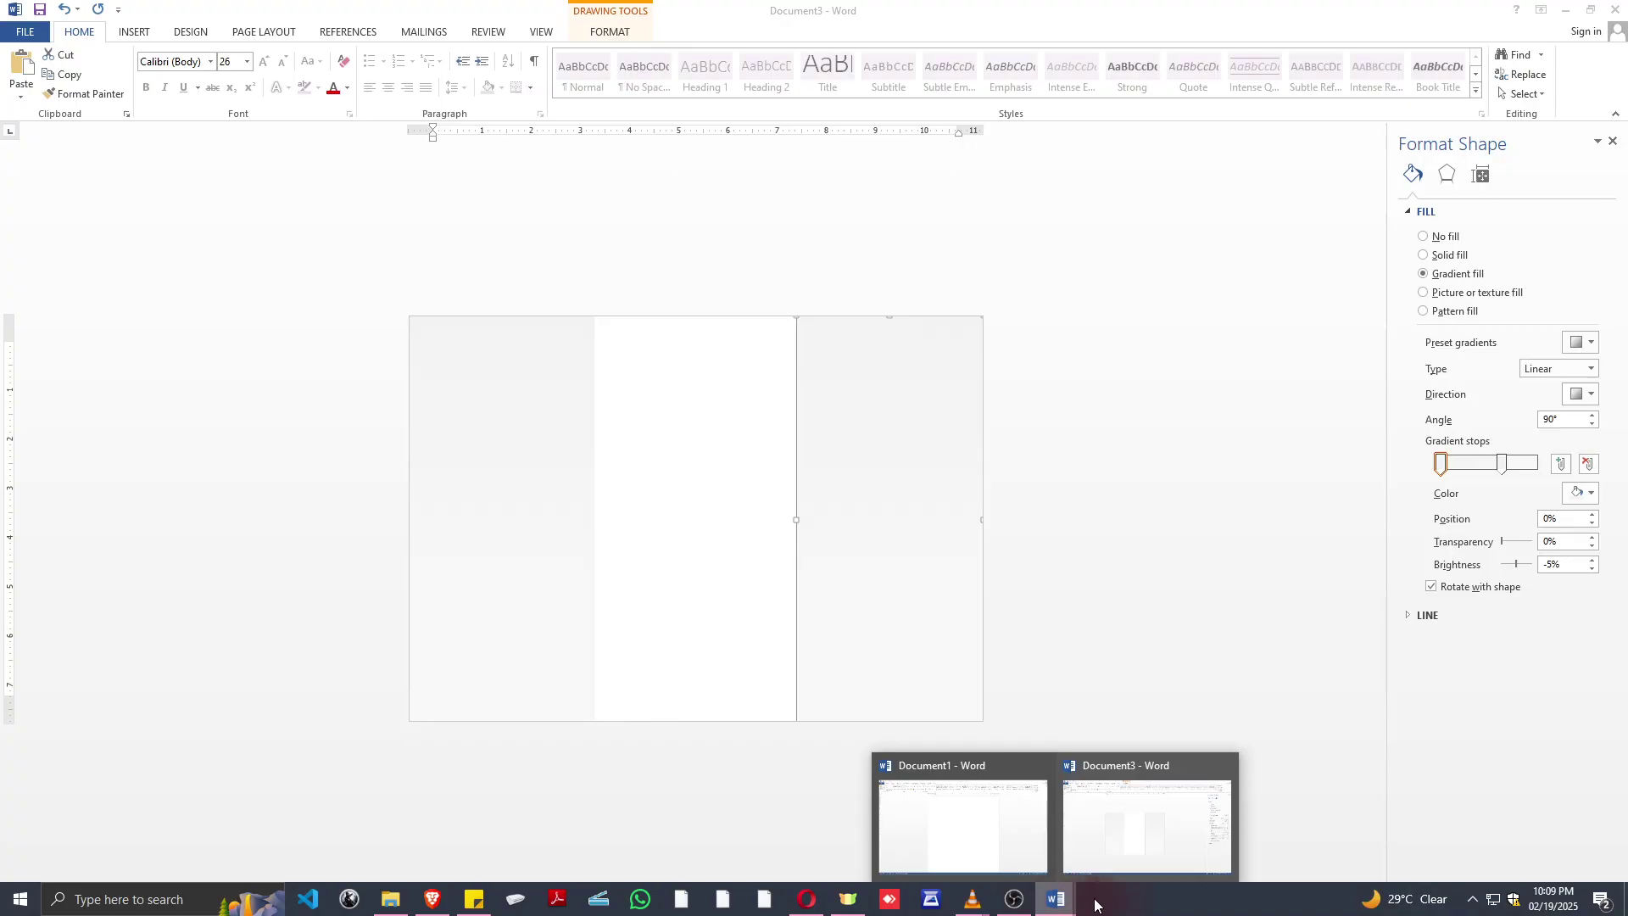
left_click(981, 864)
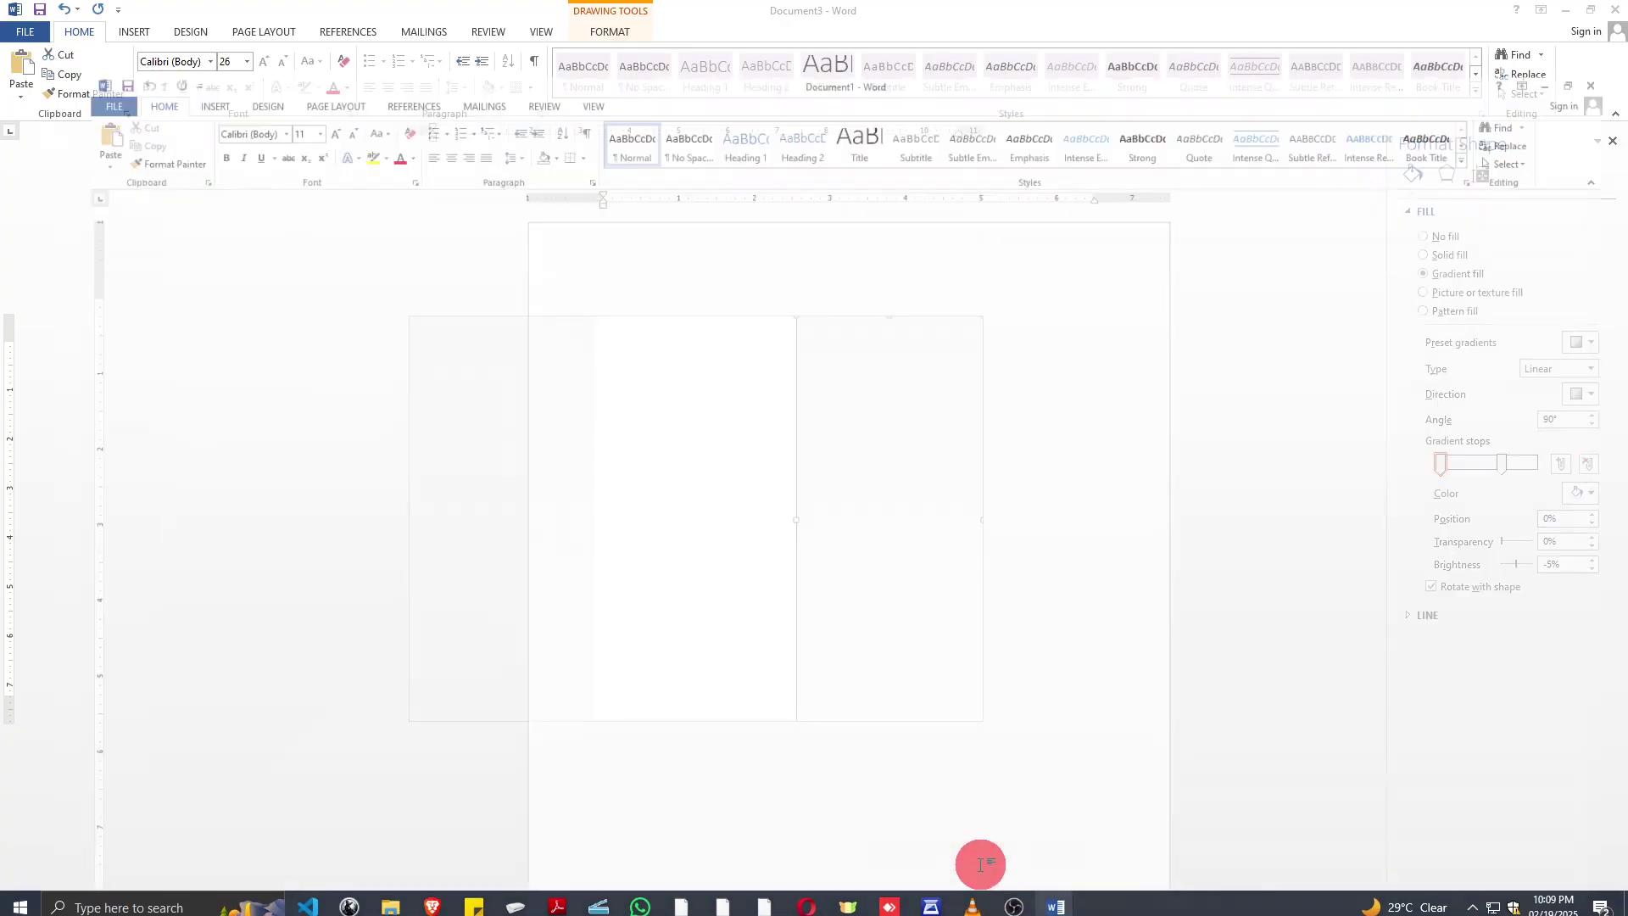
left_click(33, 35)
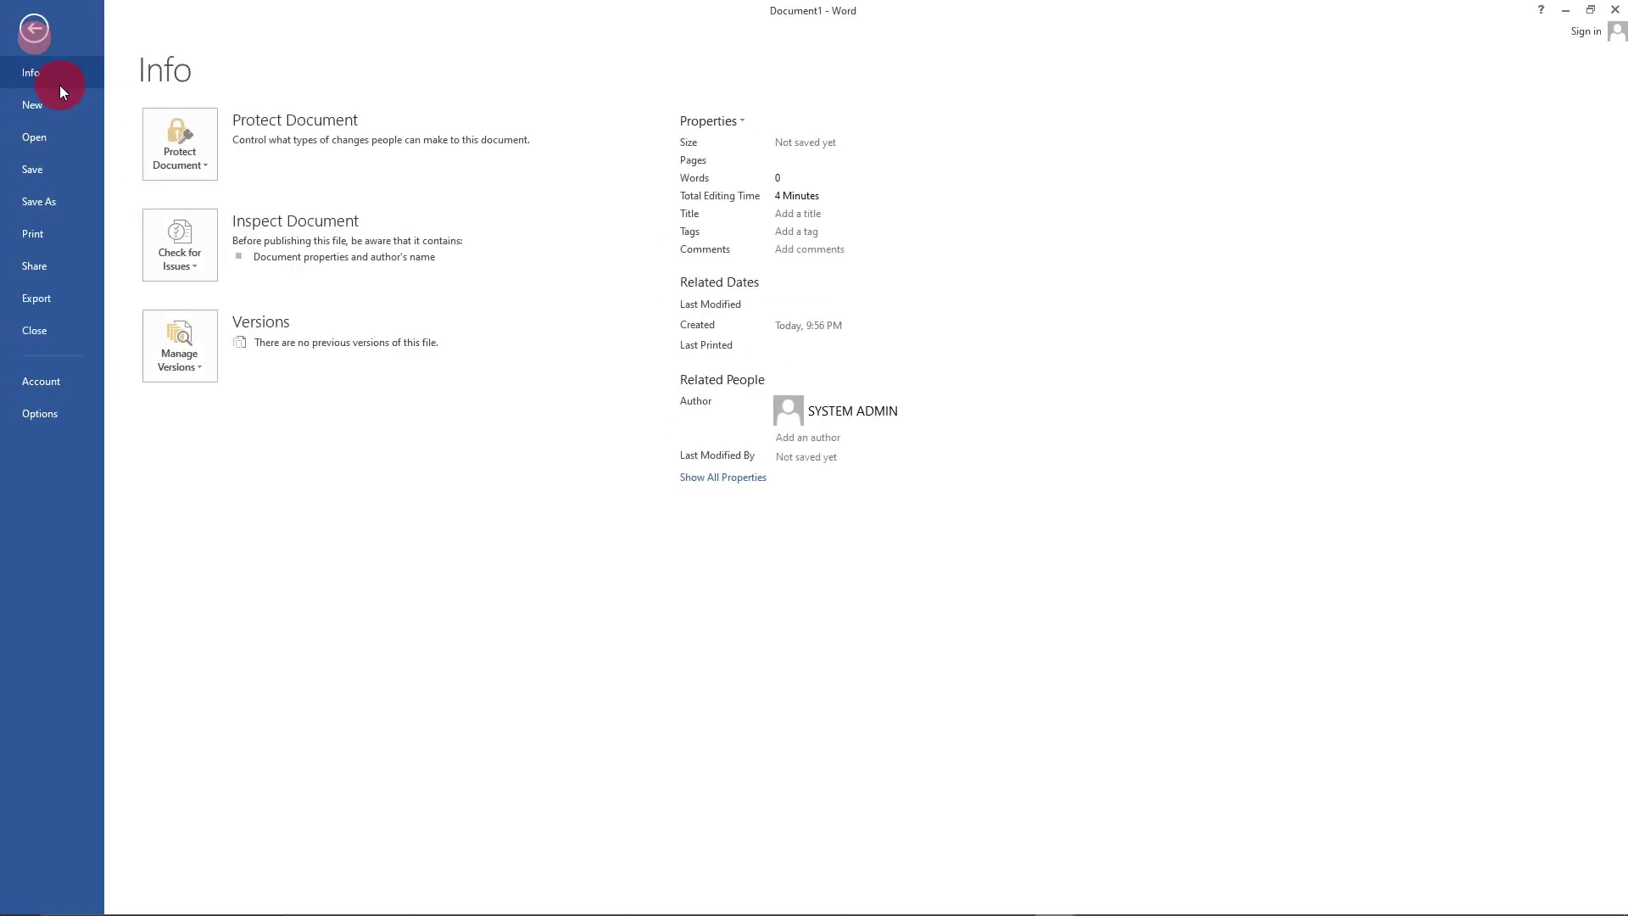
left_click(47, 102)
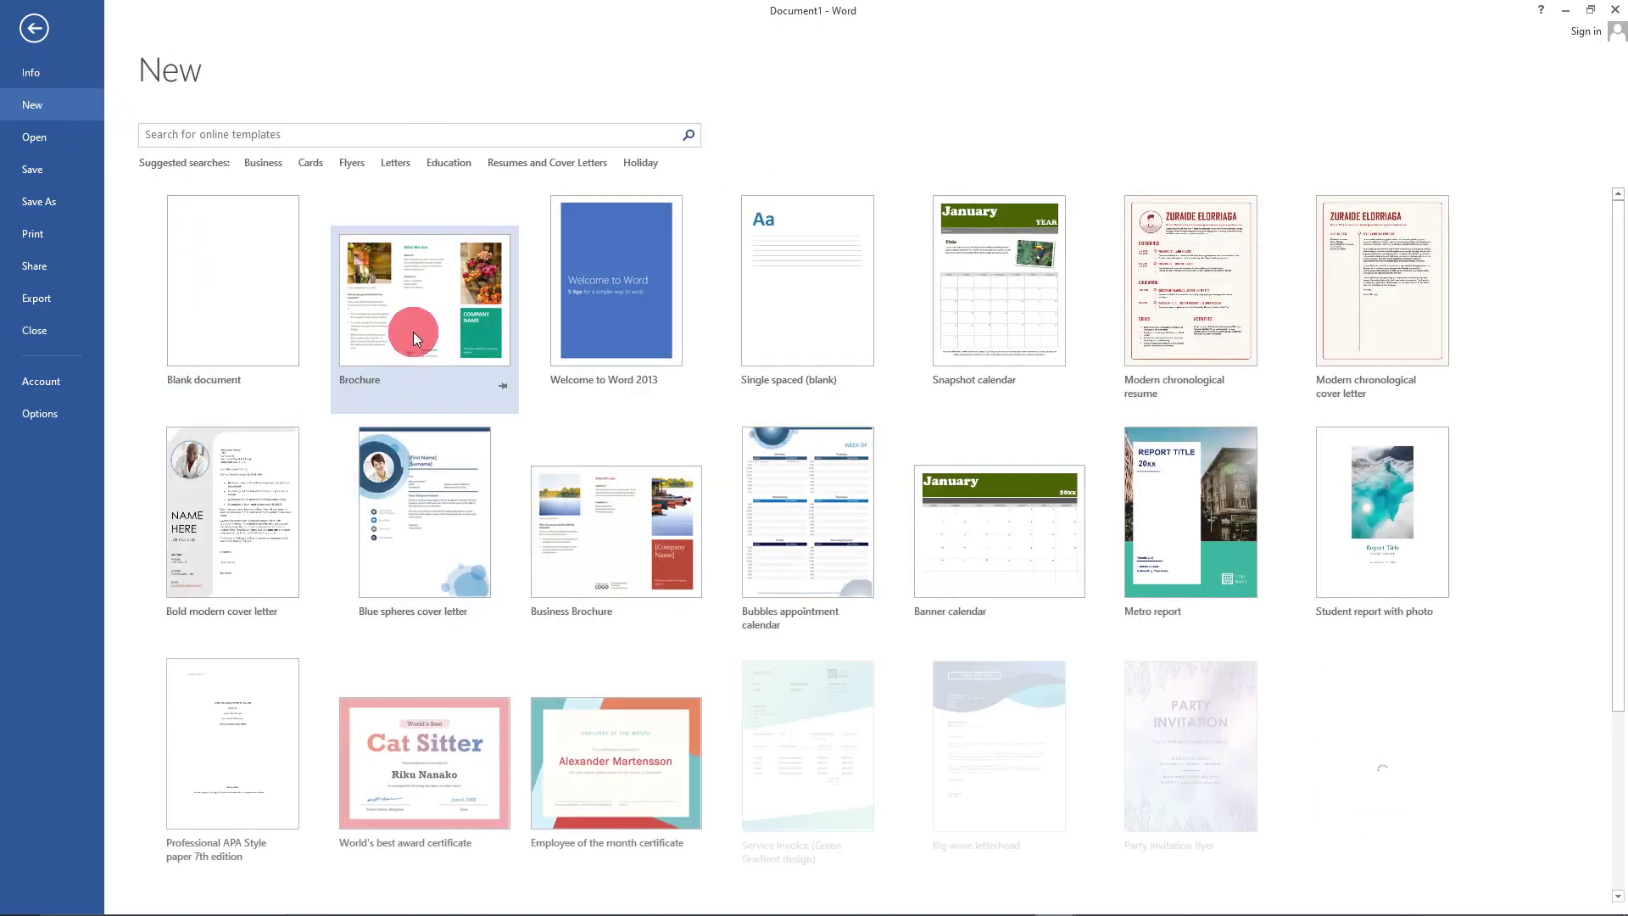
left_click(405, 355)
left_click(1146, 404)
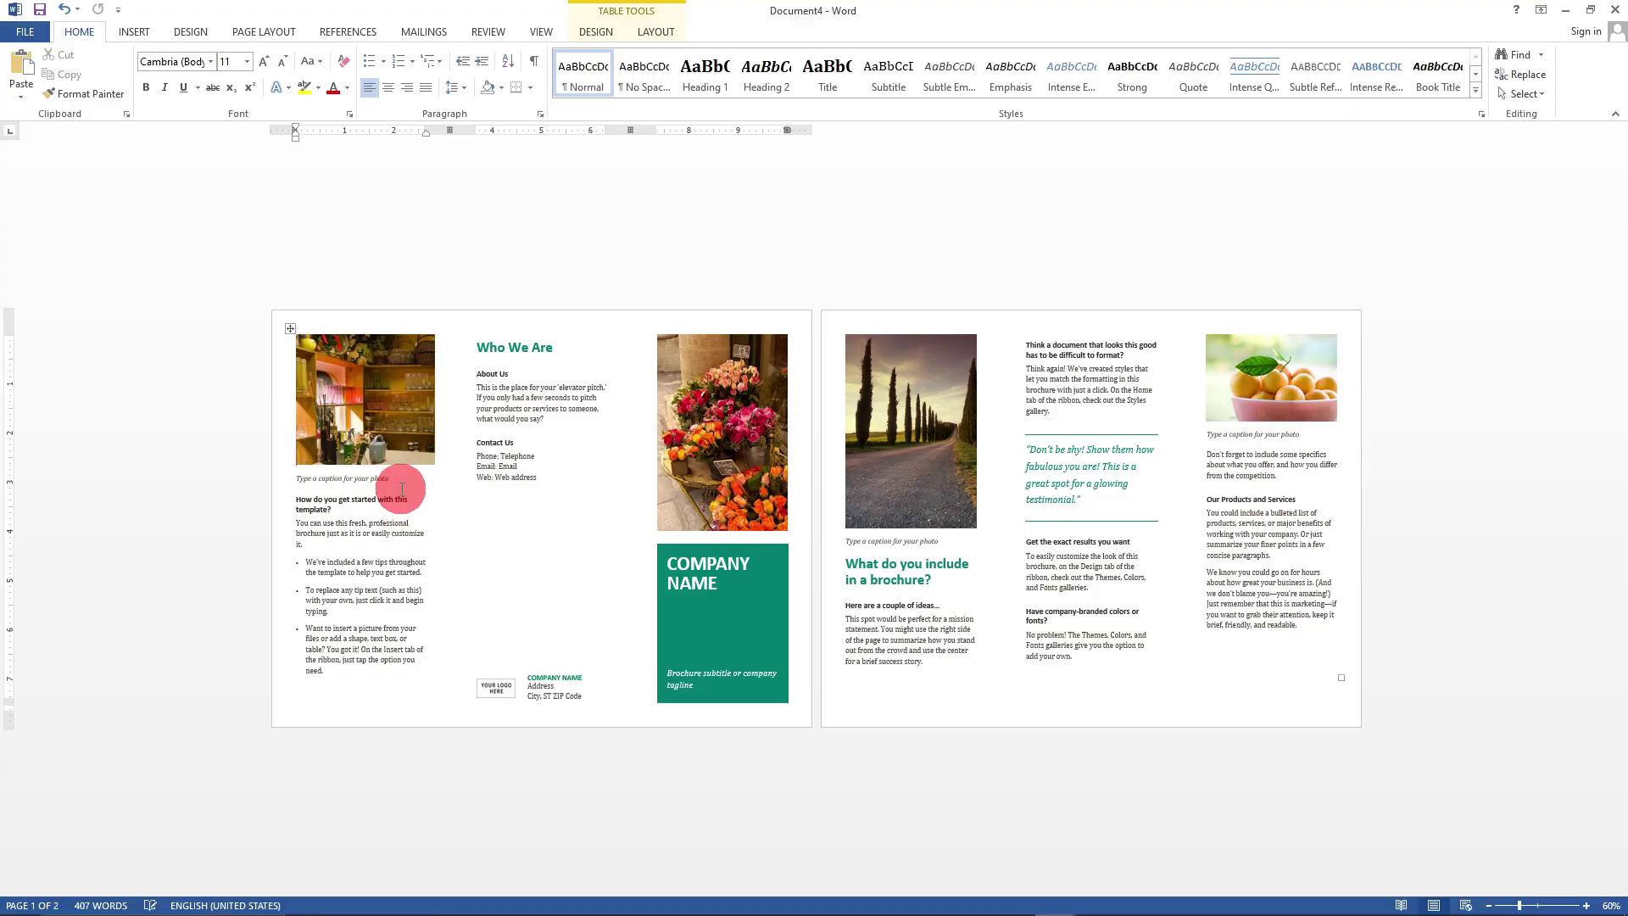
- Display the brochure template one page at a time and examine the three-column layout of its first page
left_click(458, 441)
left_click(849, 193)
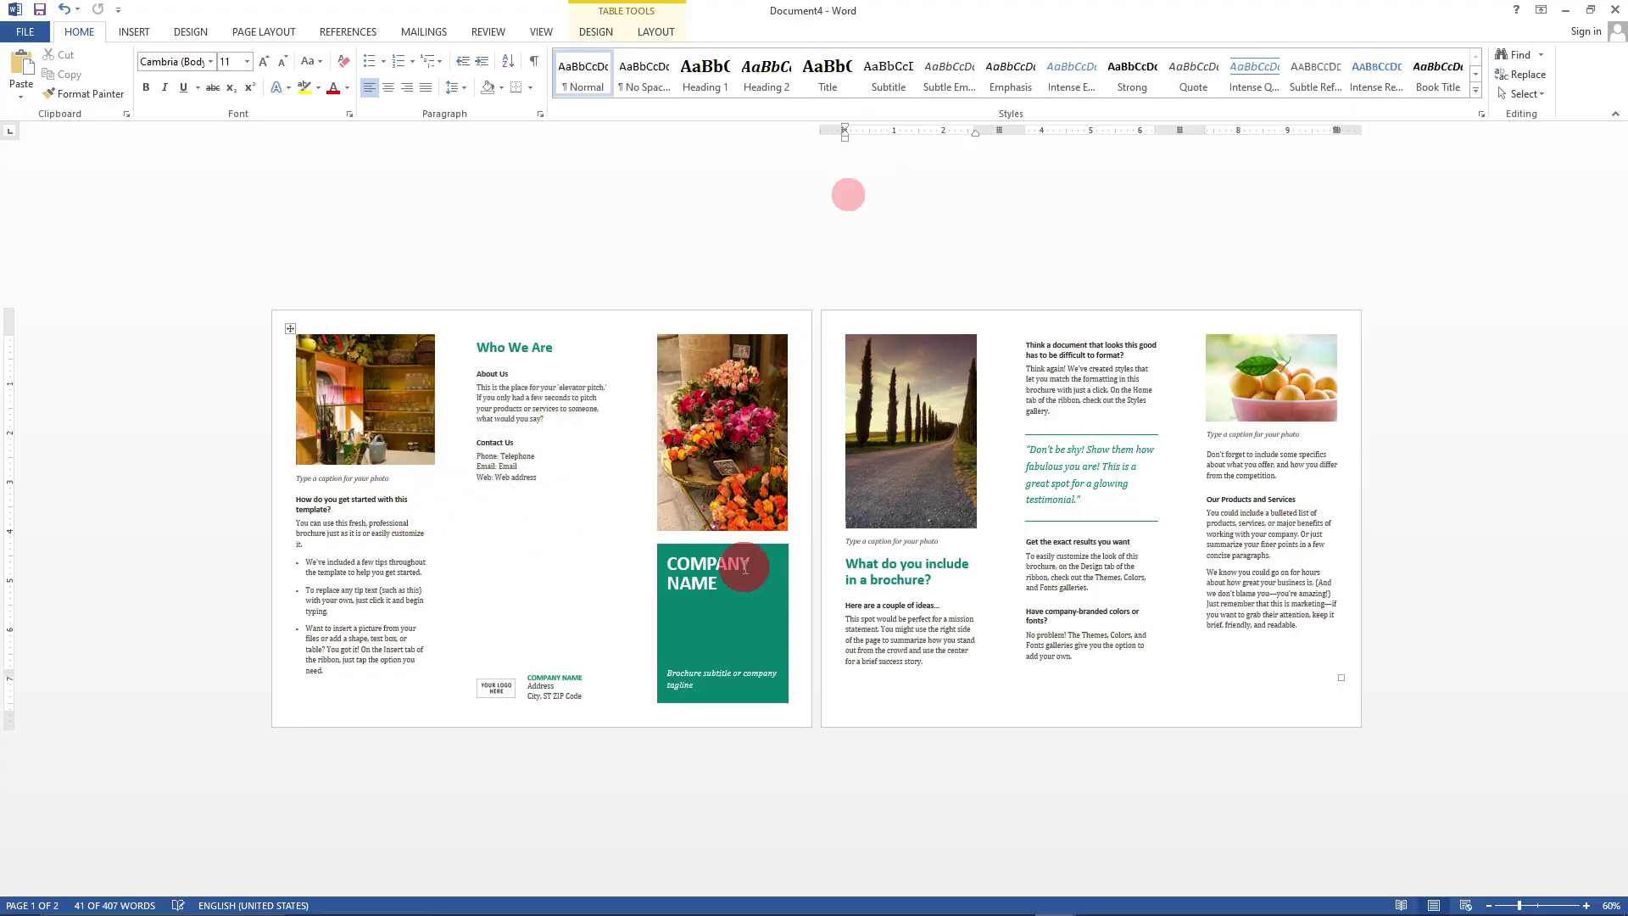
left_click(536, 34)
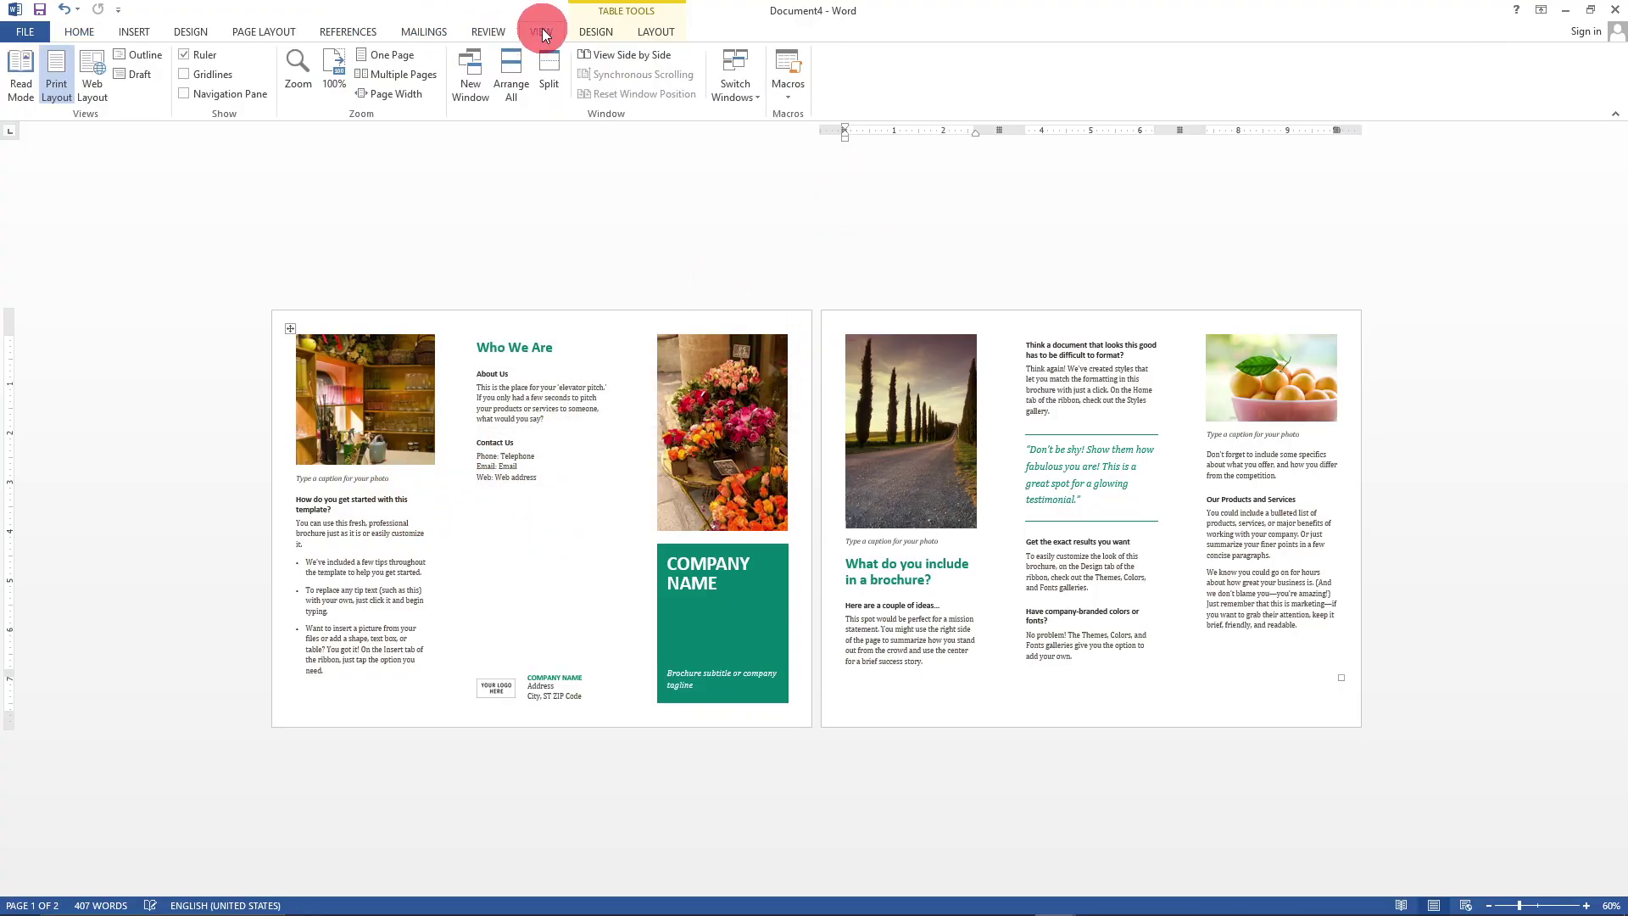
left_click(392, 94)
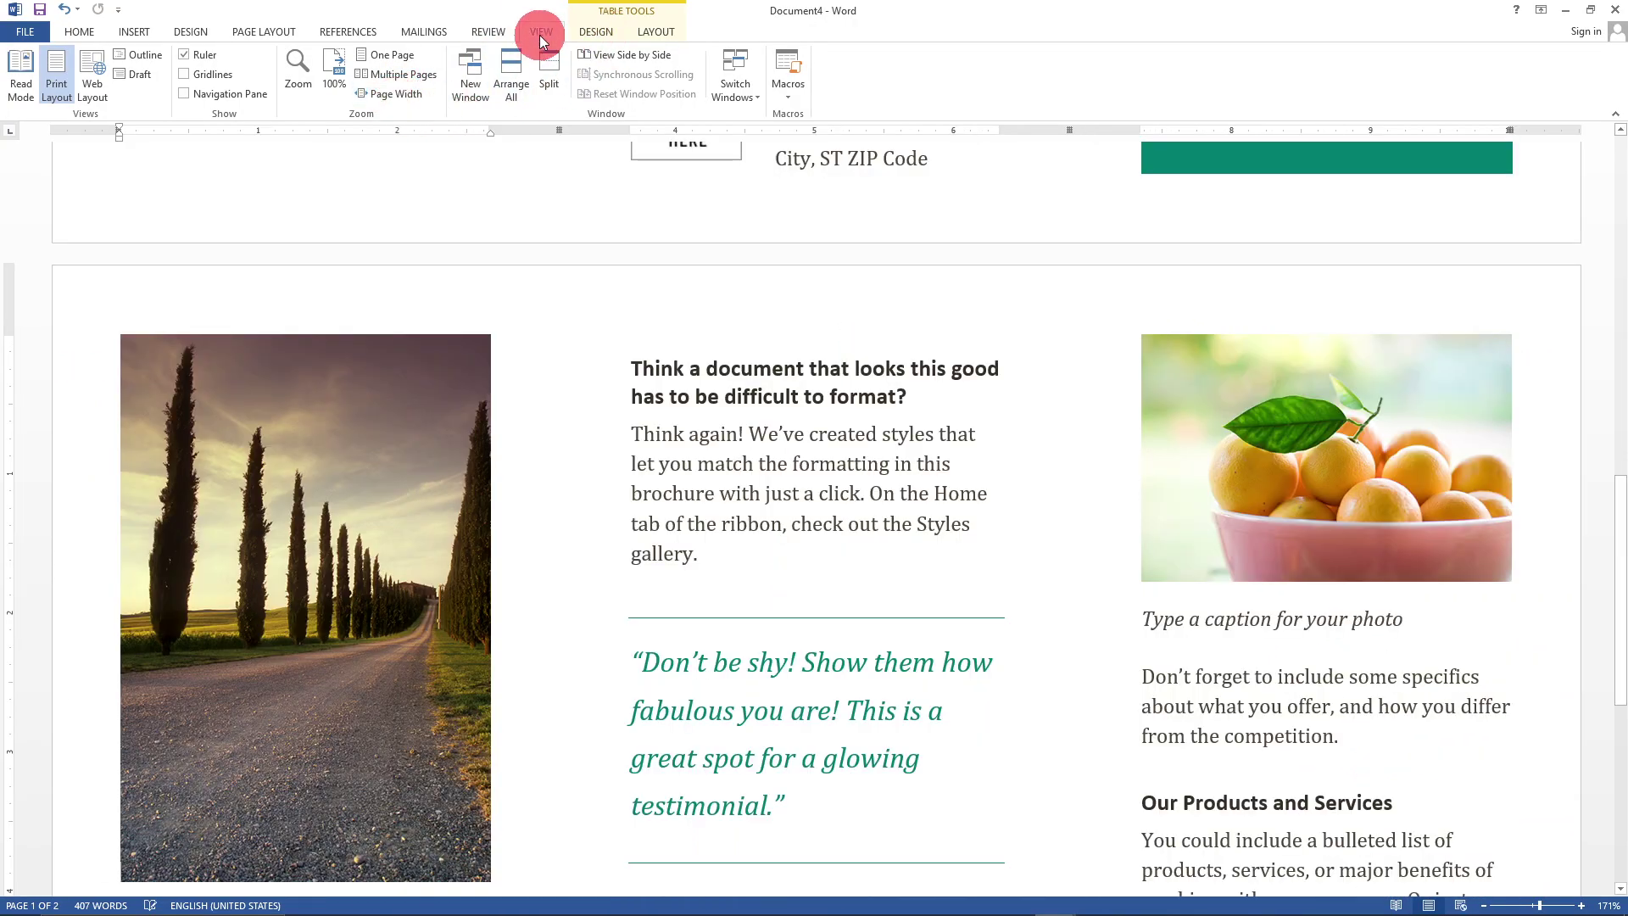
left_click(386, 56)
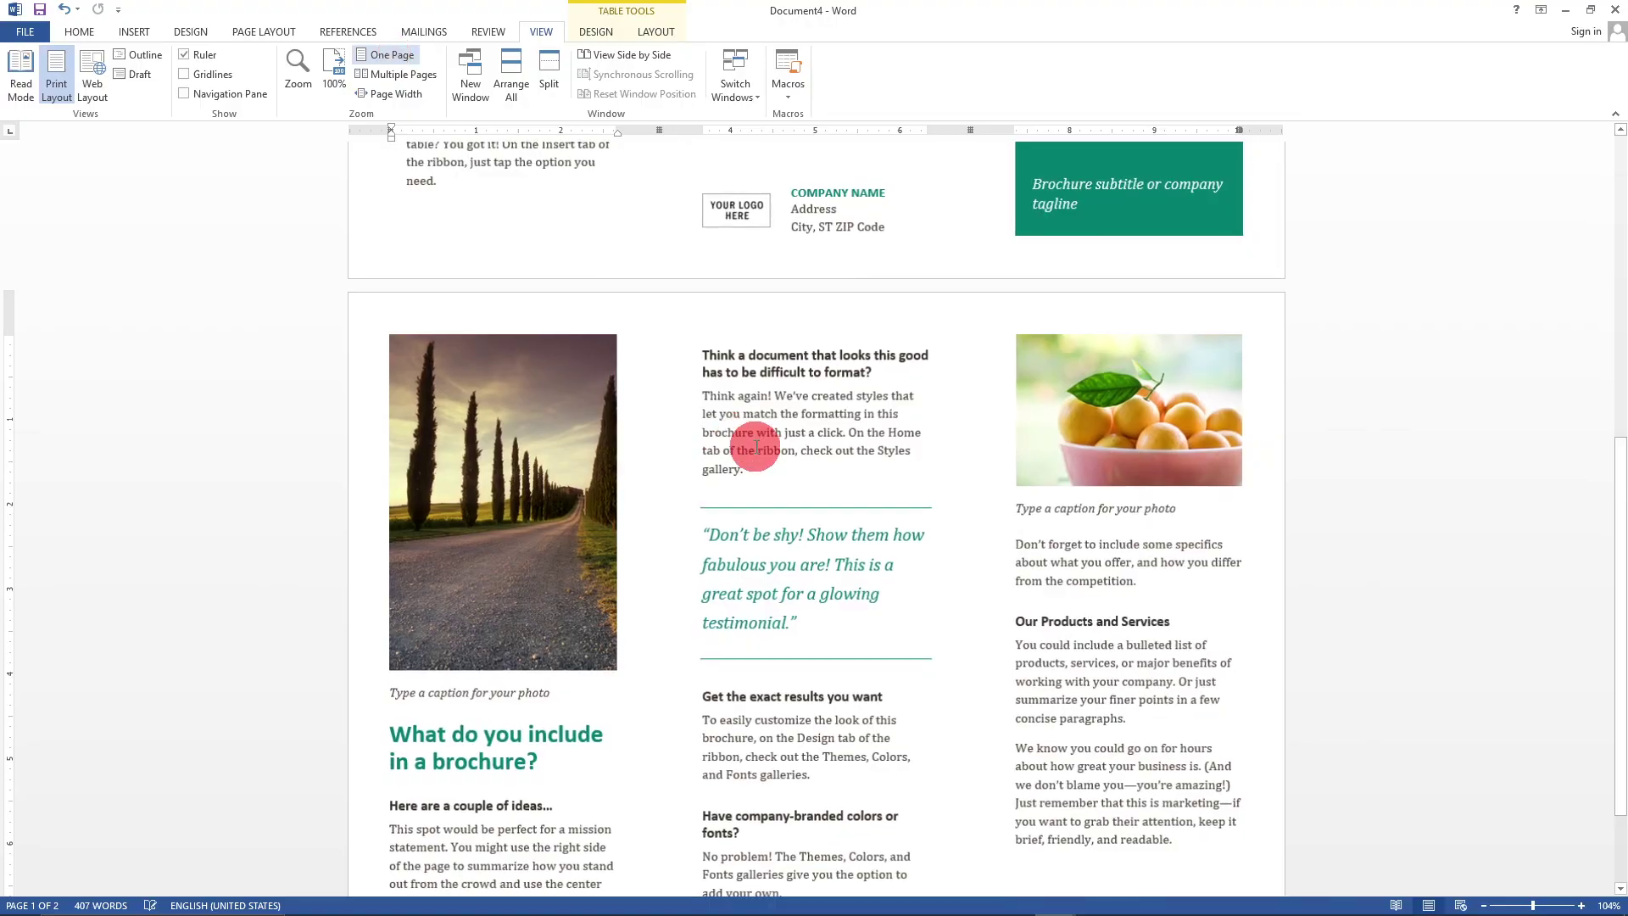
scroll(857, 428, "up", 7)
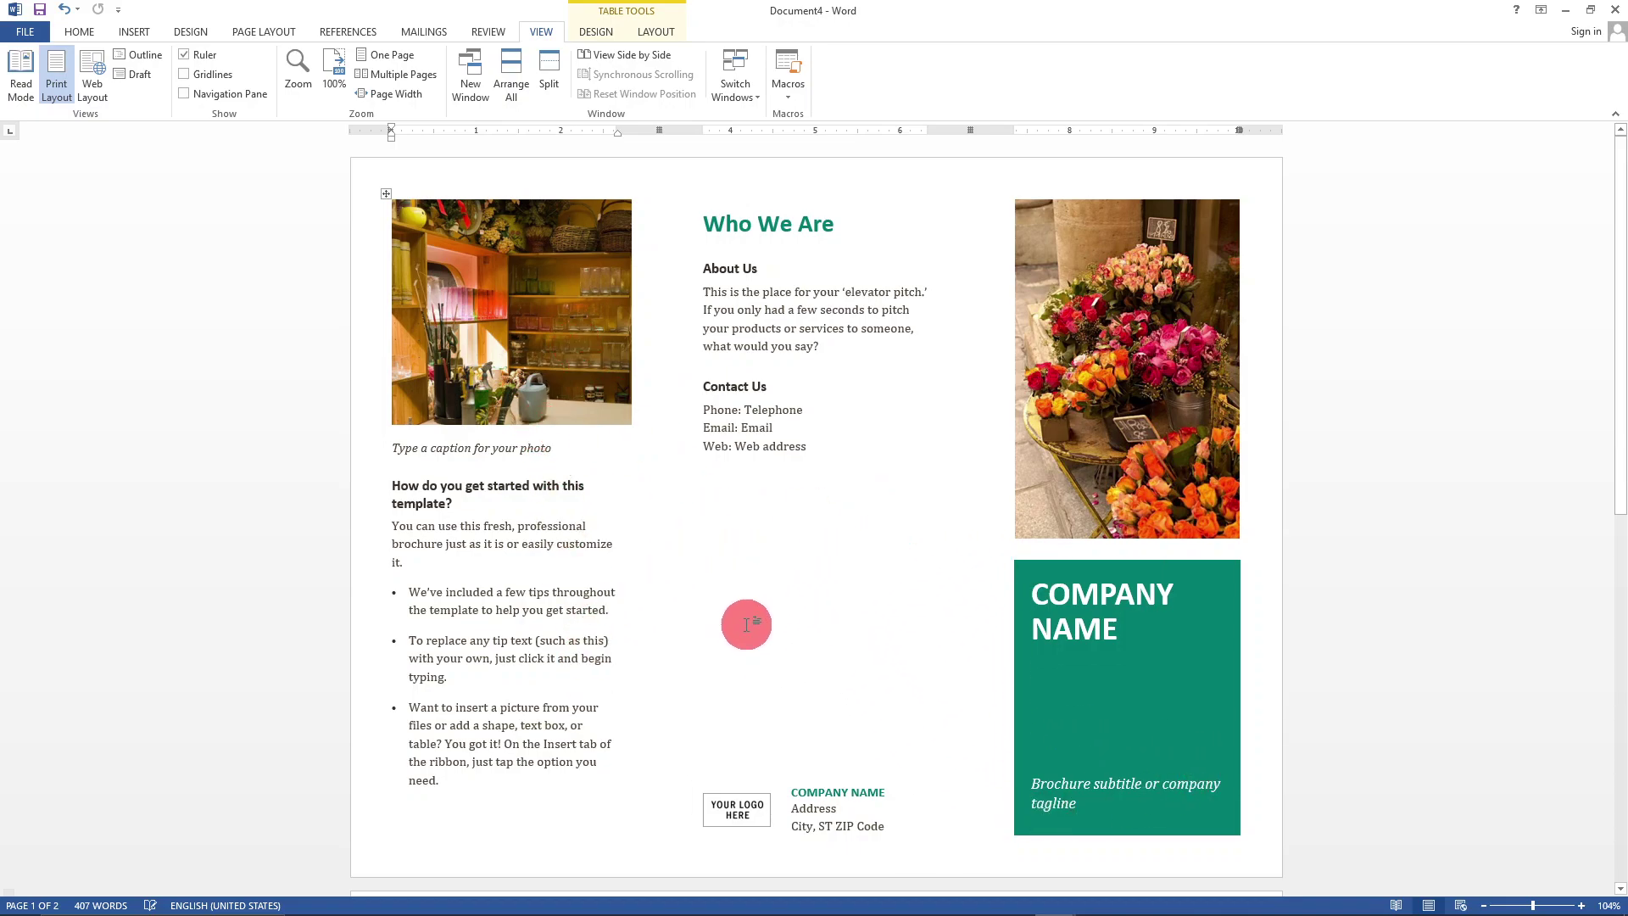
left_click(901, 507)
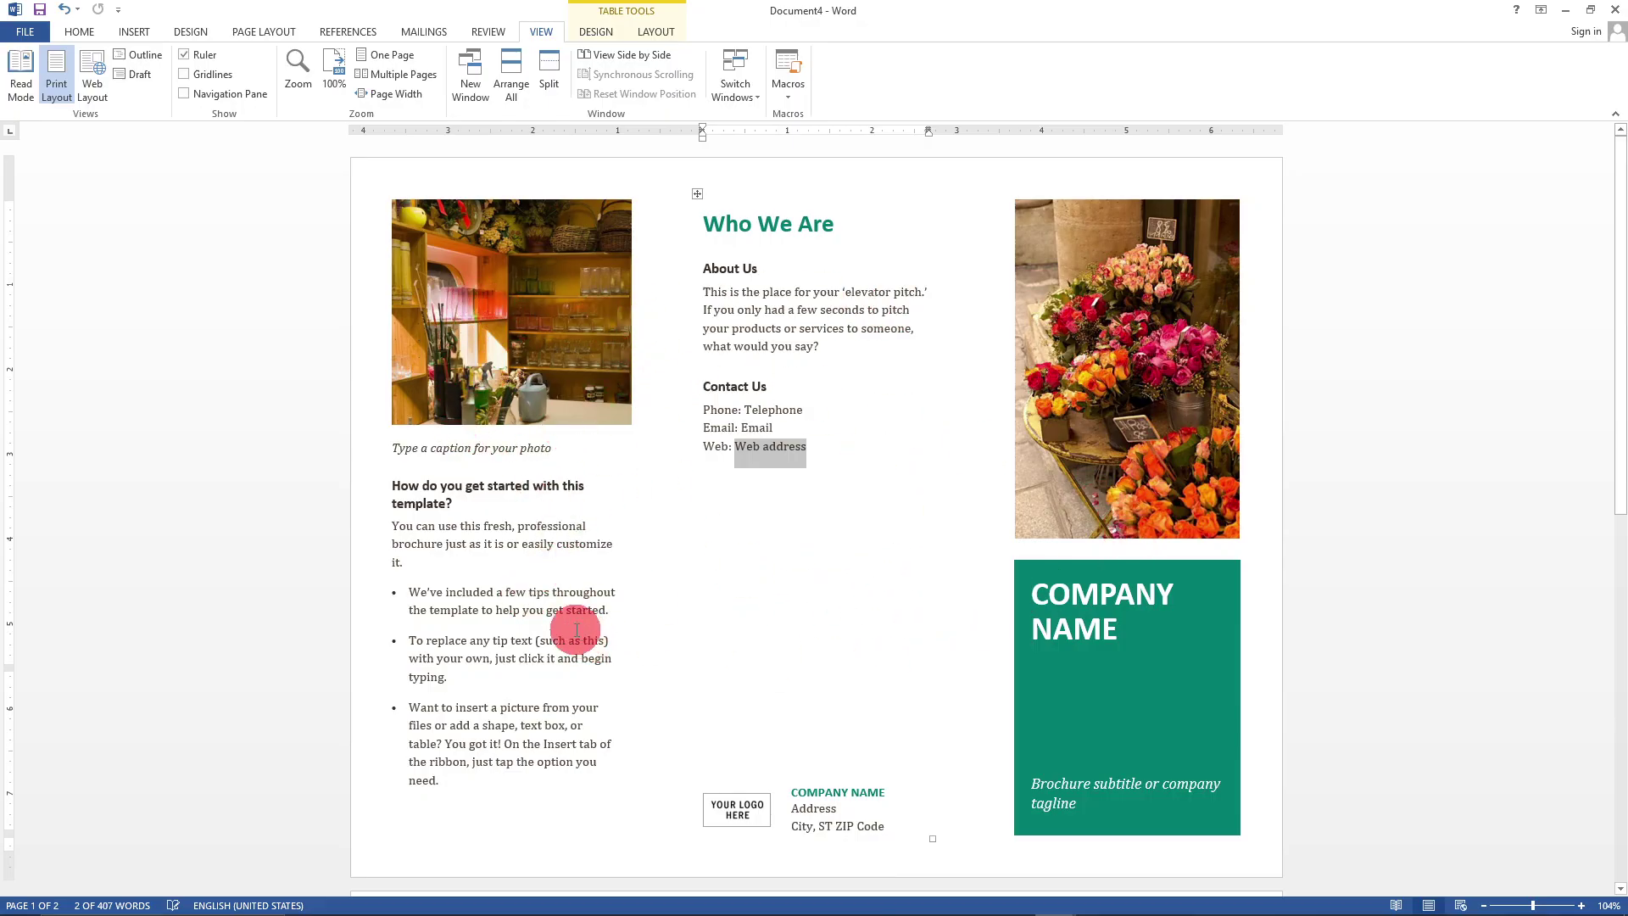
- Leave the brochure template and switch back to the Document3 window with the grey outer panels
triple_click(926, 301)
left_click(1180, 295)
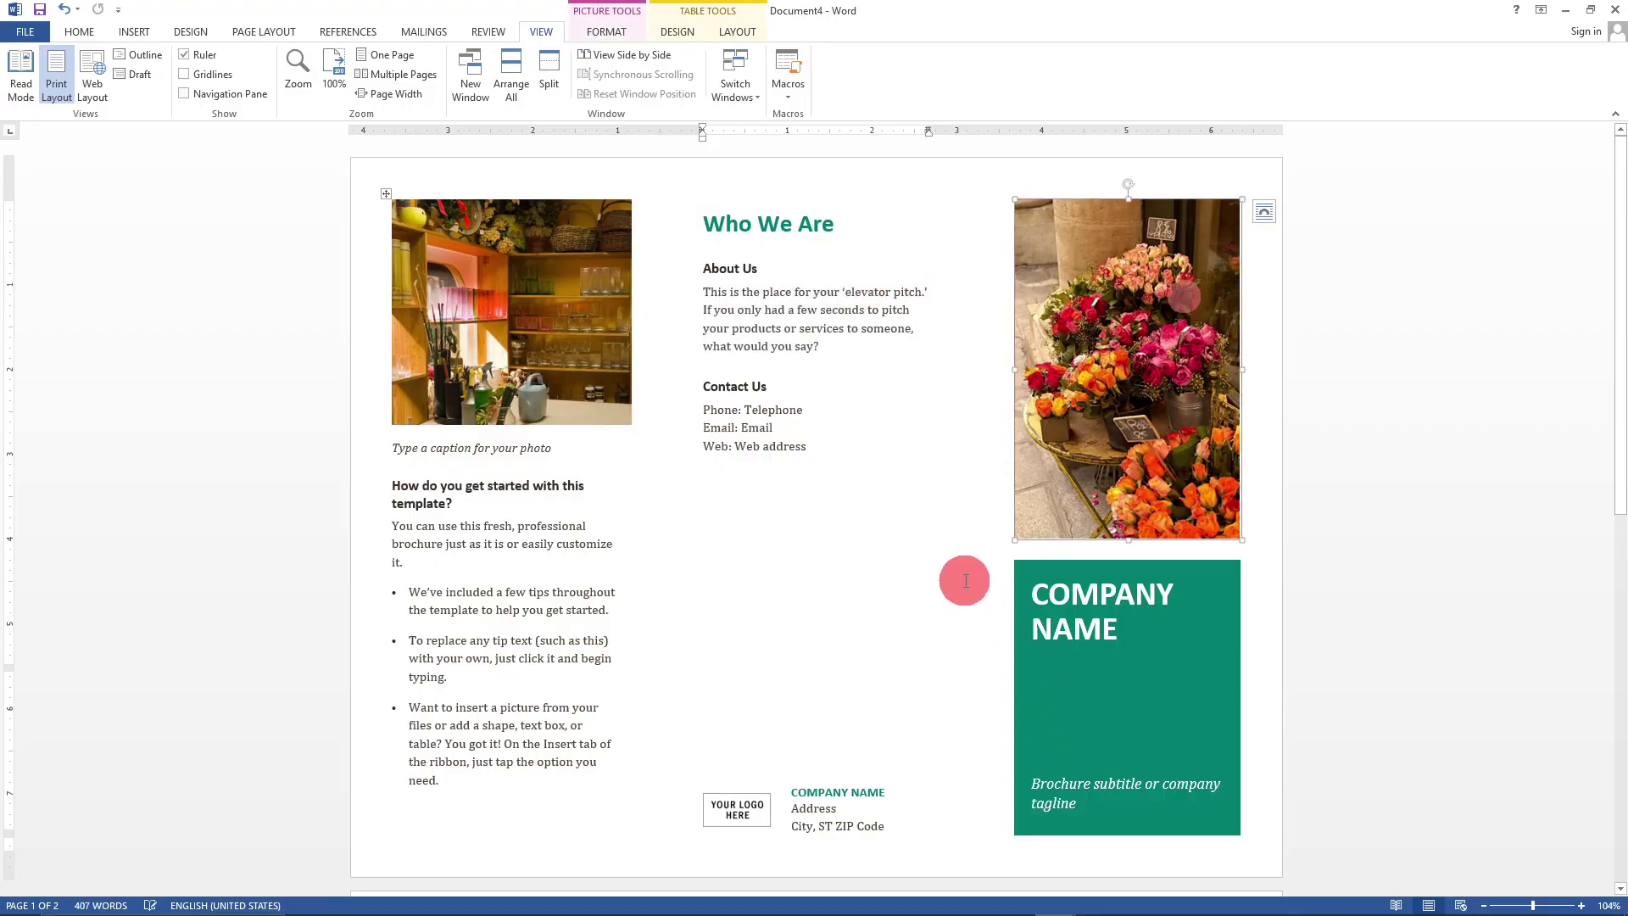
left_click(1566, 10)
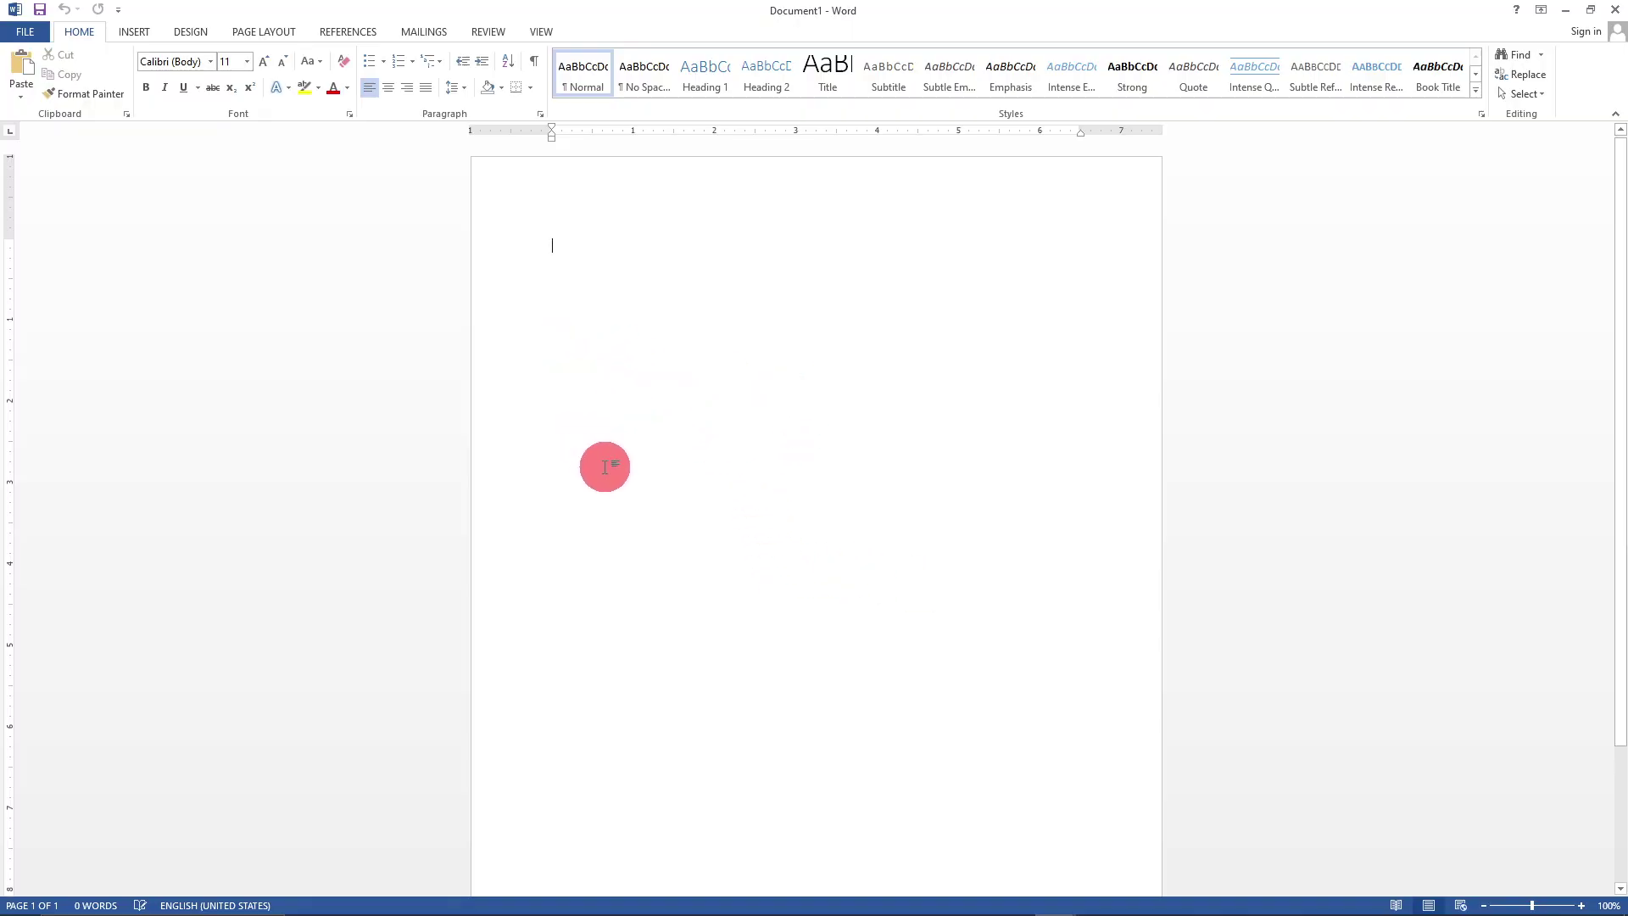
scroll(801, 591, "down", 3)
scroll(808, 587, "up", 3)
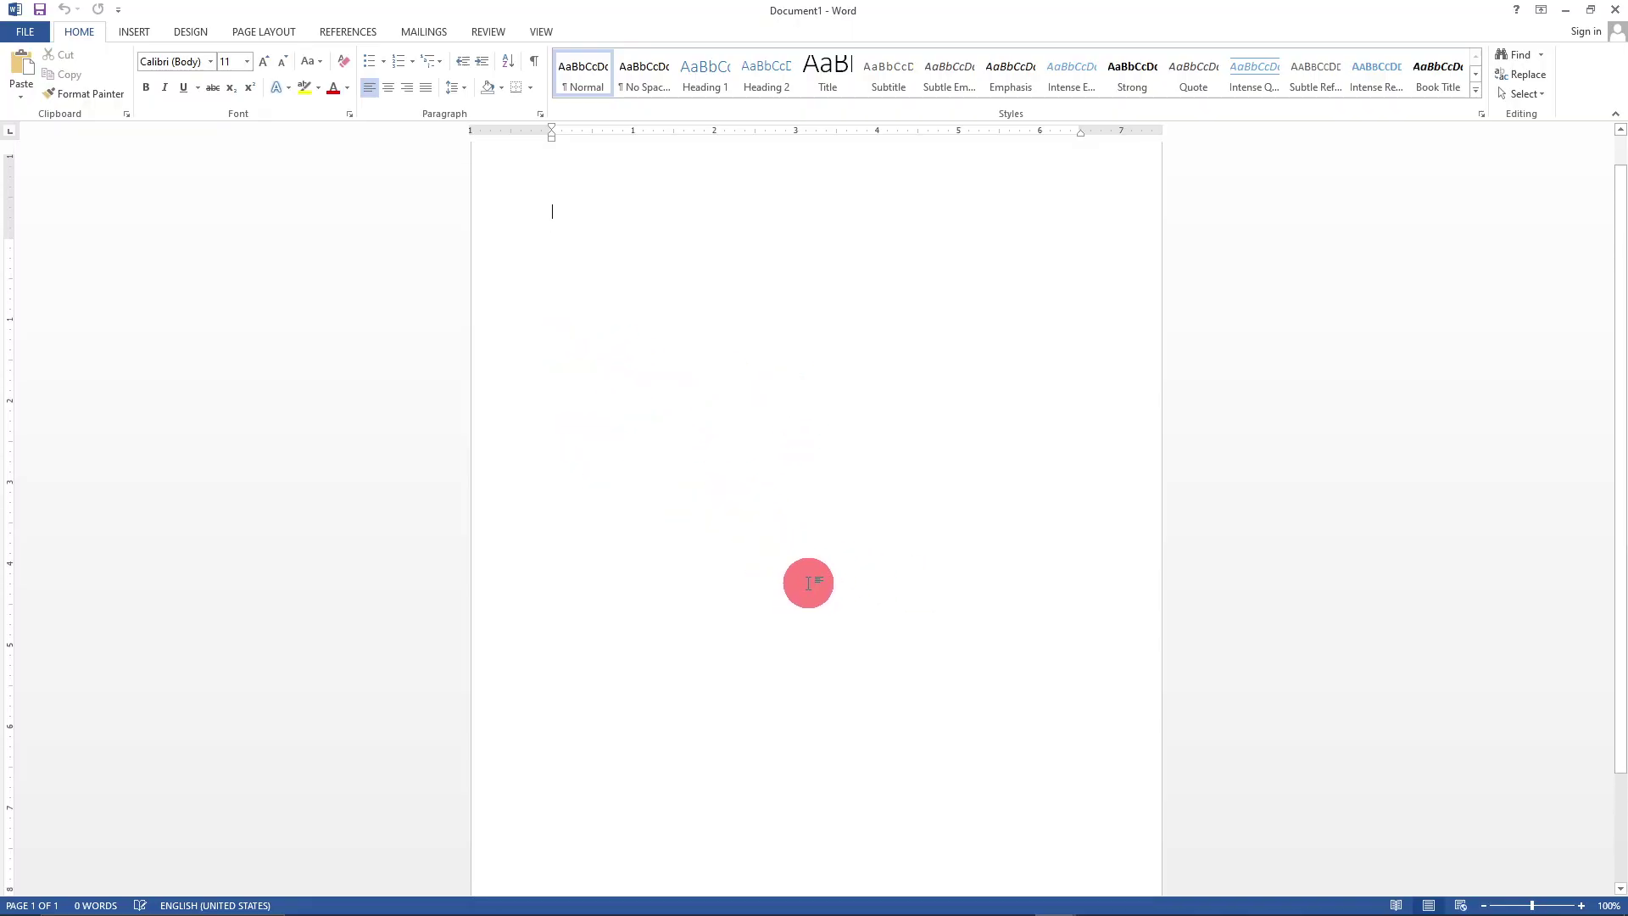
mouse_move(1055, 899)
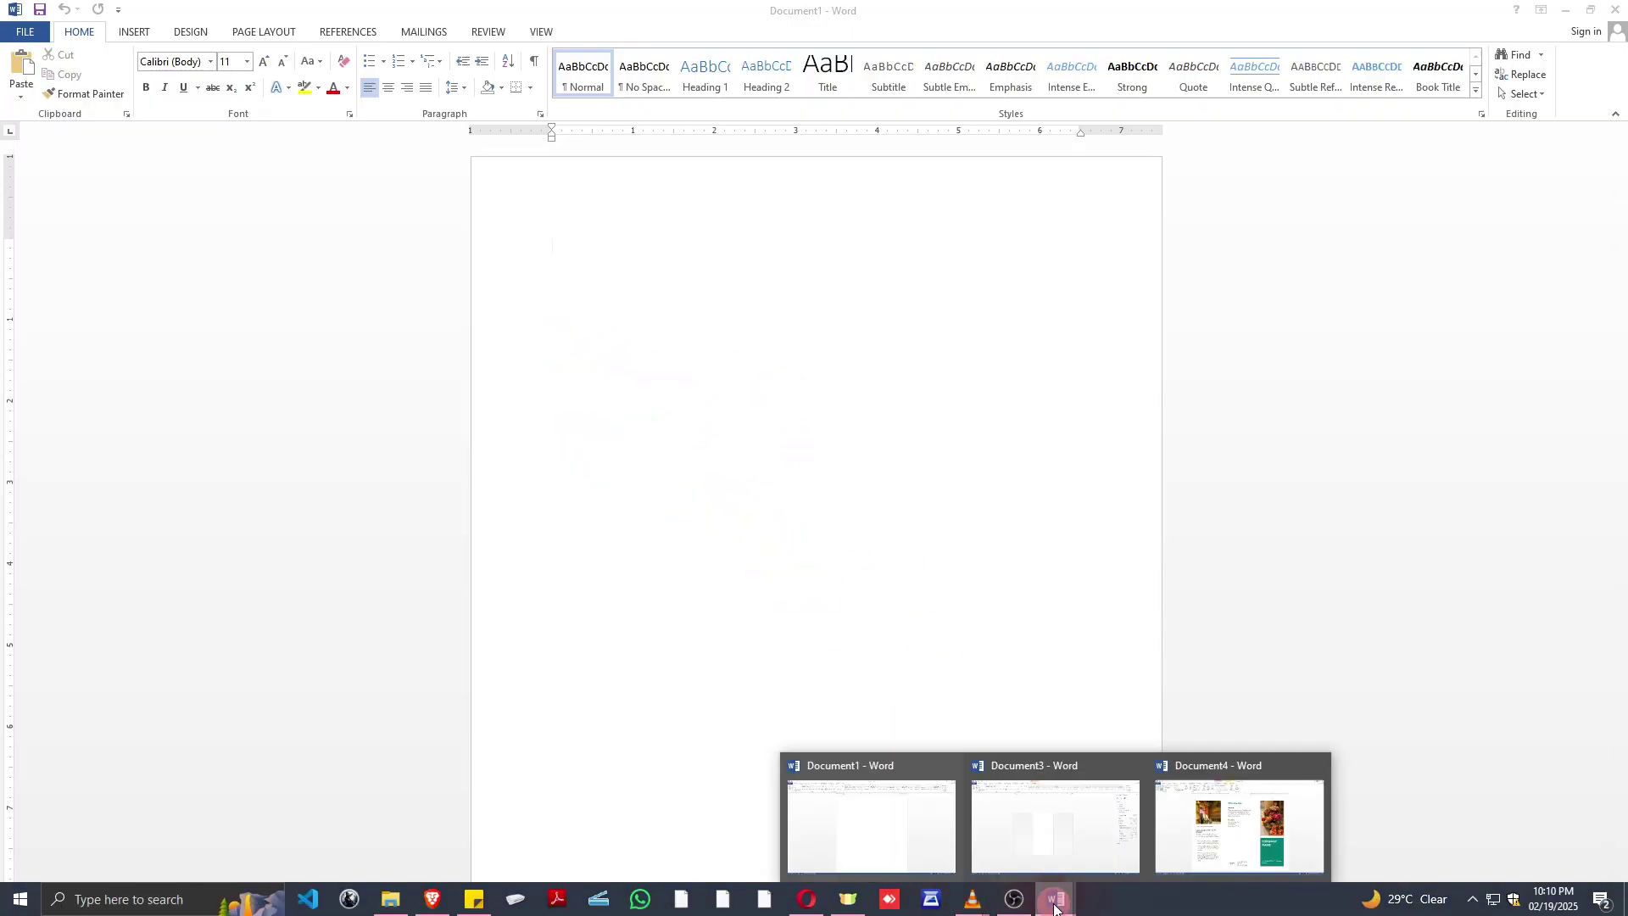
left_click(1058, 829)
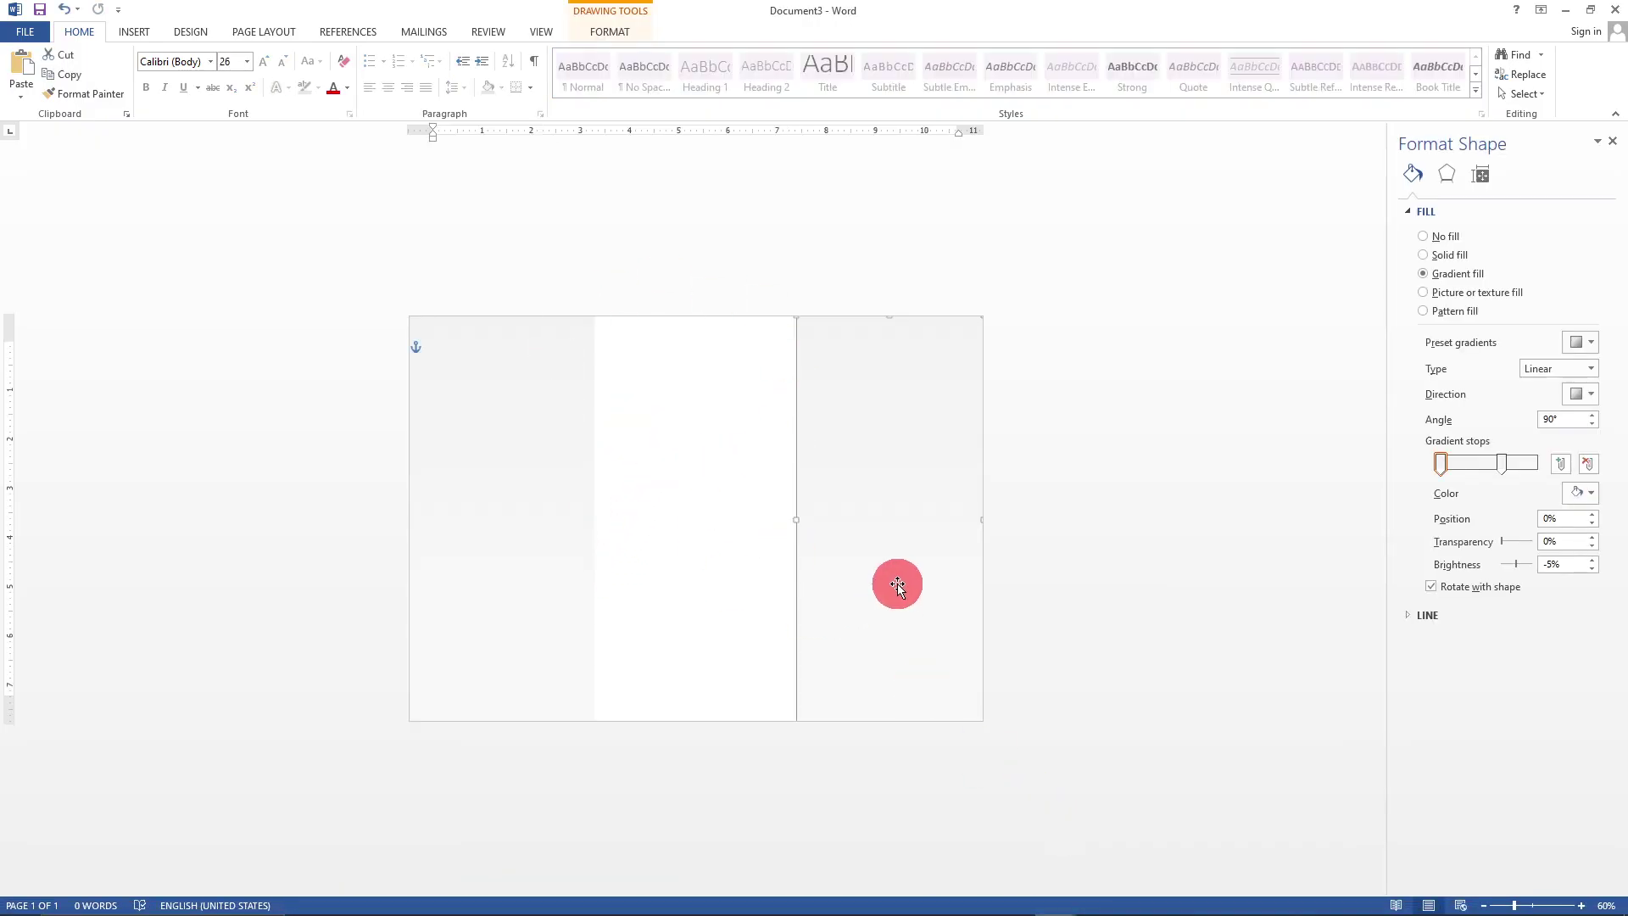
scroll(820, 542, "up", 2)
- Enter the sample text HGIKJFUHKHGFKJHG on the first line of the page, over the left grey panel
left_click(832, 537)
left_click(656, 540)
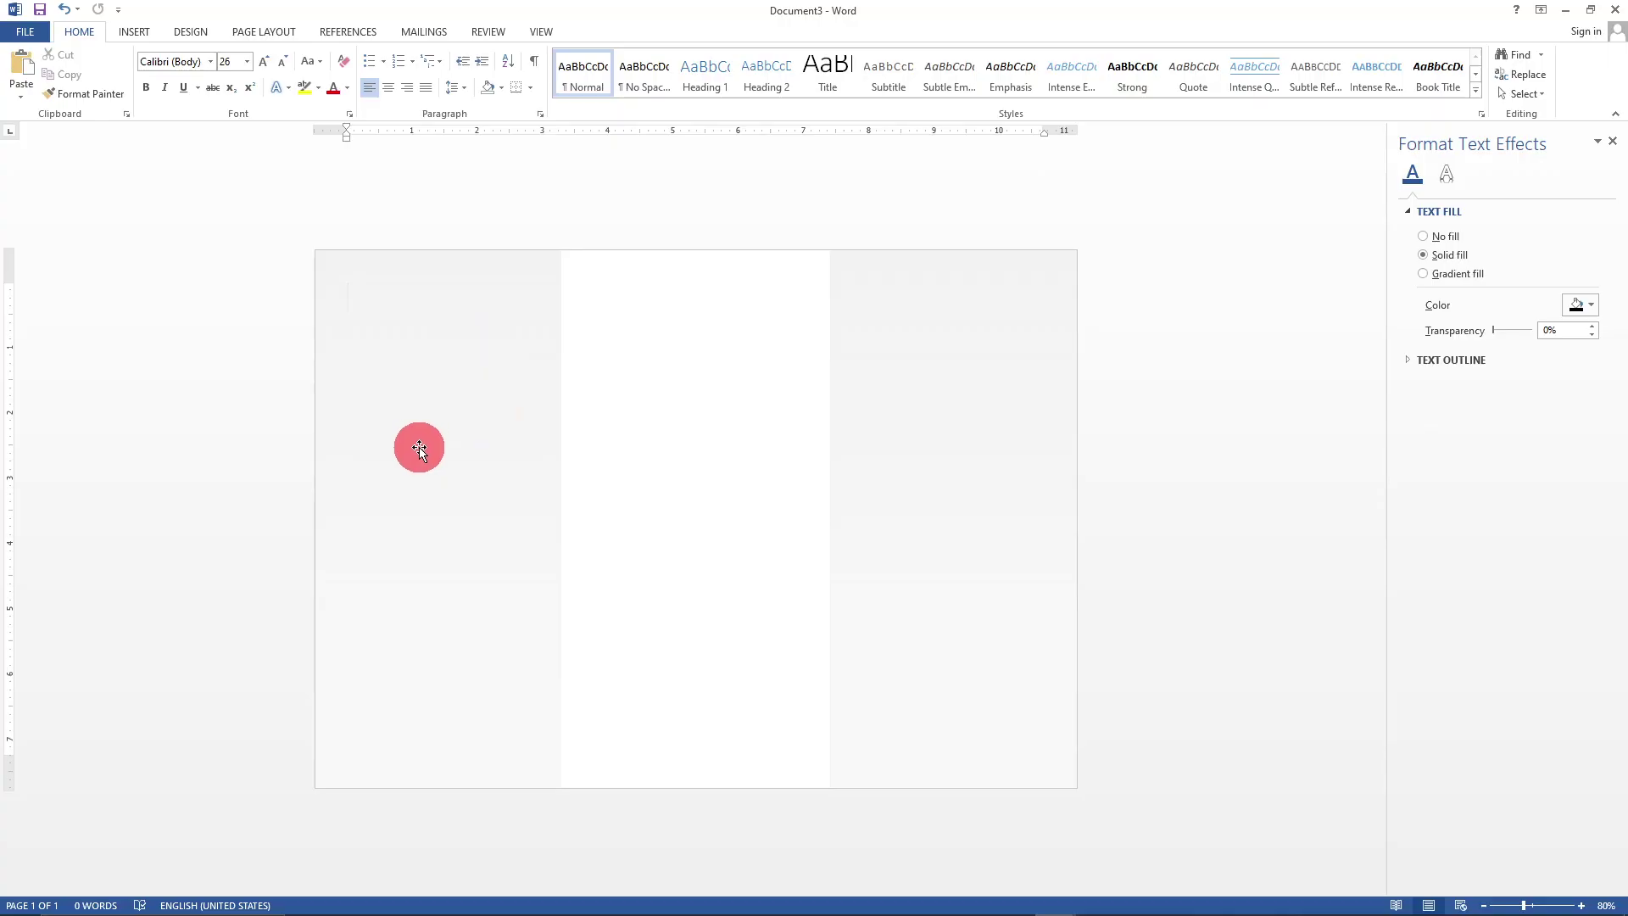
type("HJKJFUHKHGFKJHG")
- Set the text wrapping of the left grey rectangle to In Front of Text
left_click(350, 292)
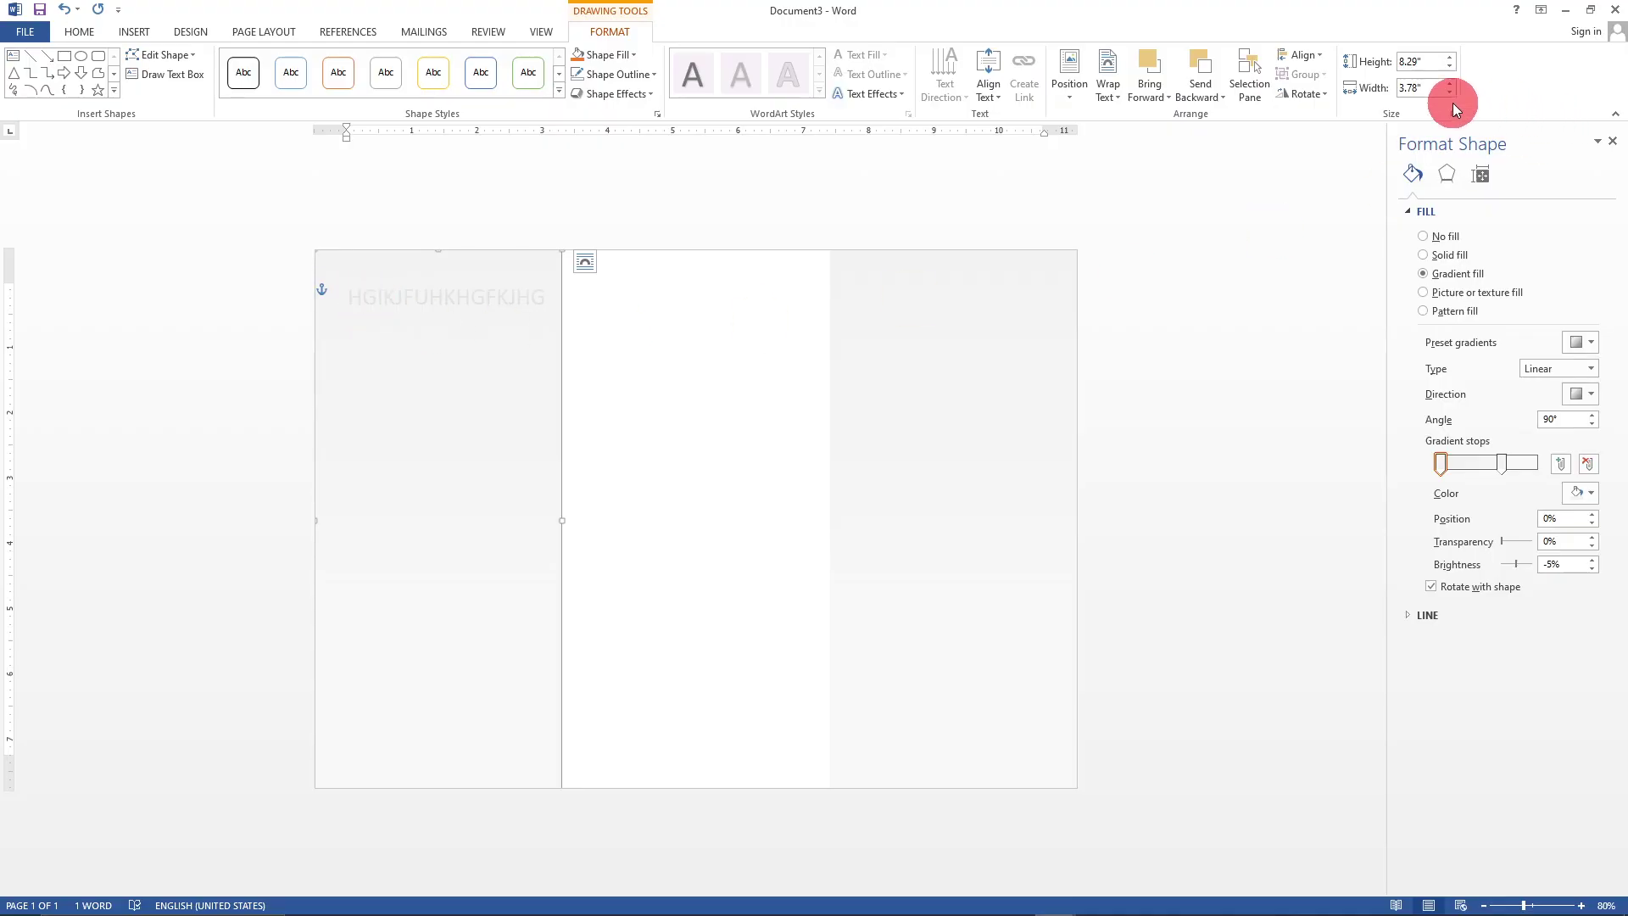
left_click(1109, 95)
left_click(1139, 239)
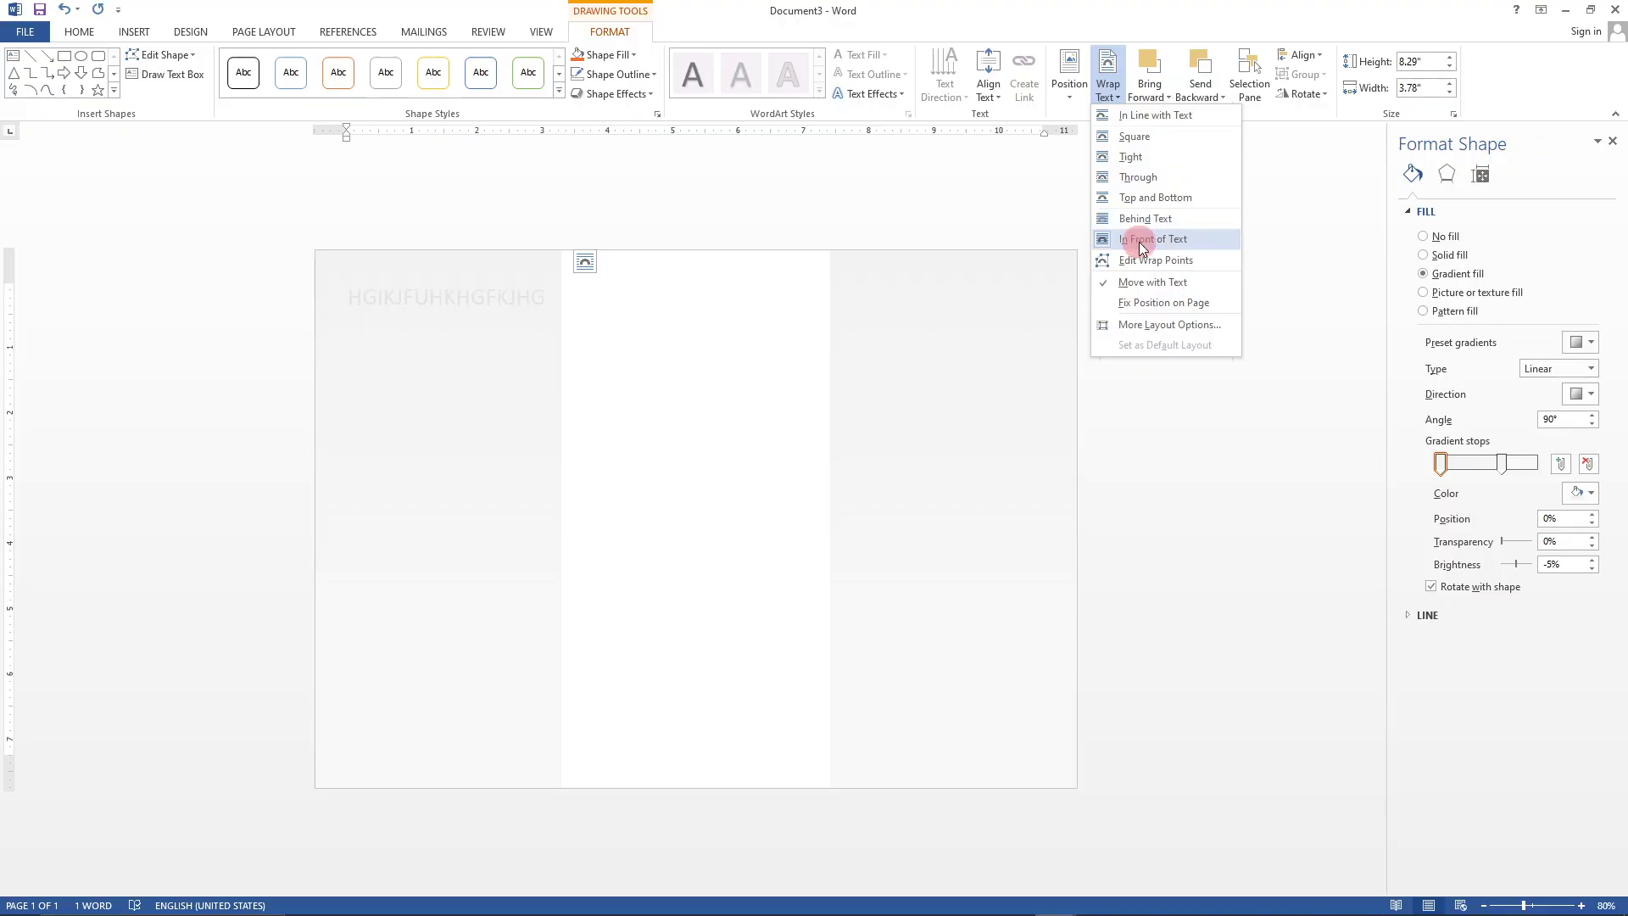
- Delete the sample text from the left panel
left_click(352, 411)
left_click(367, 285)
left_click(347, 293)
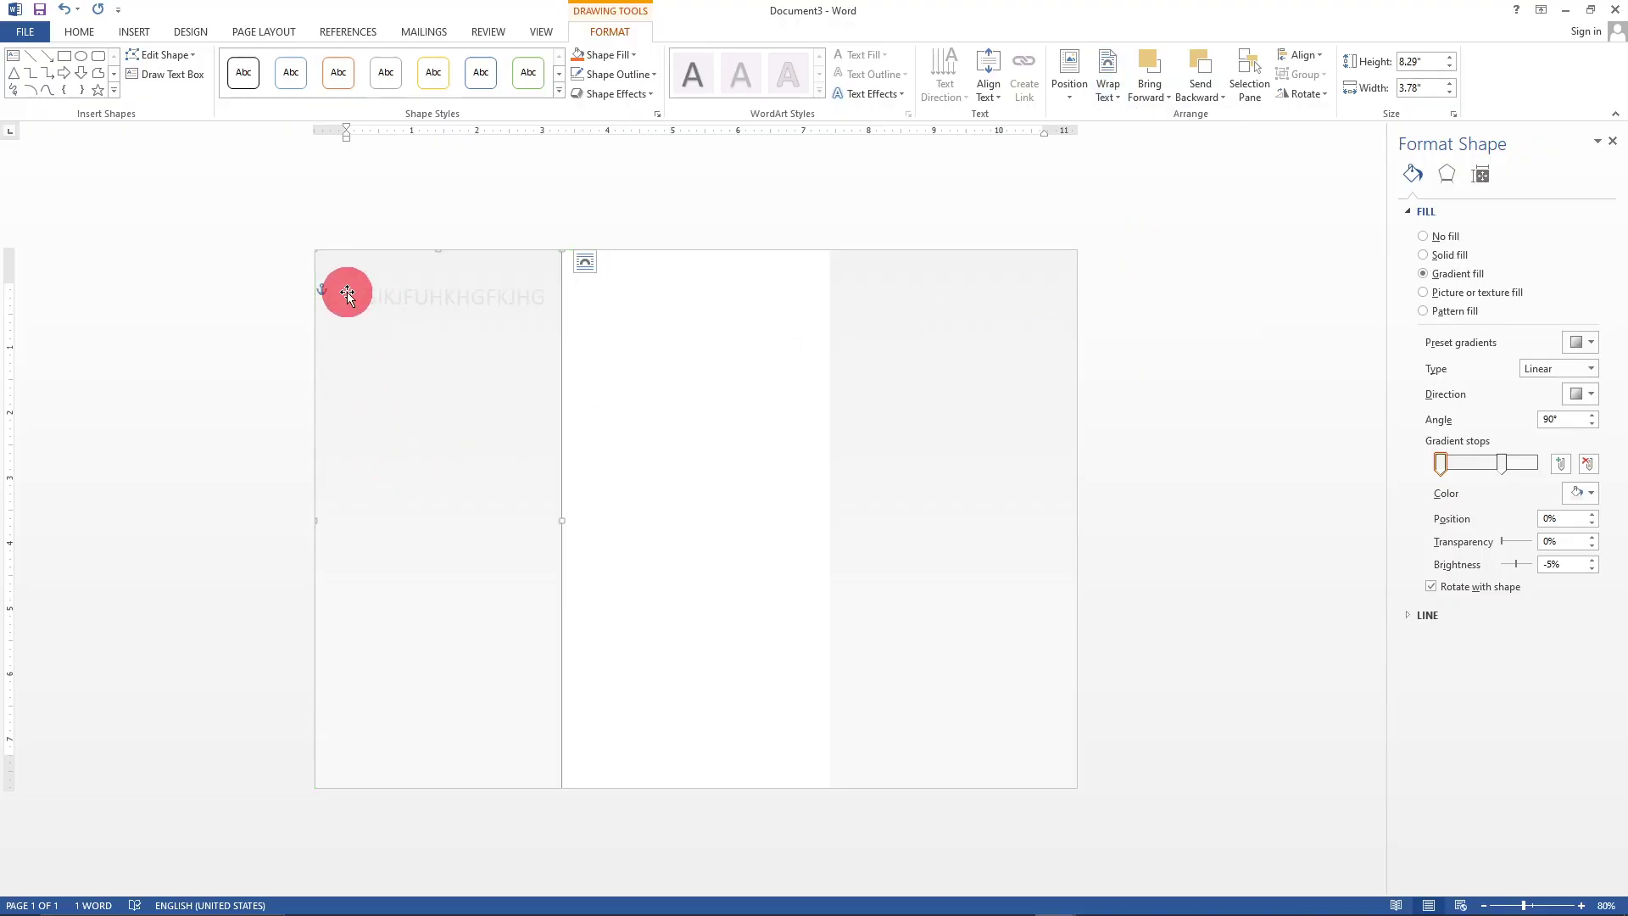
mouse_move(348, 290)
left_mouse_down()
mouse_move(484, 291)
mouse_move(329, 287)
left_mouse_up()
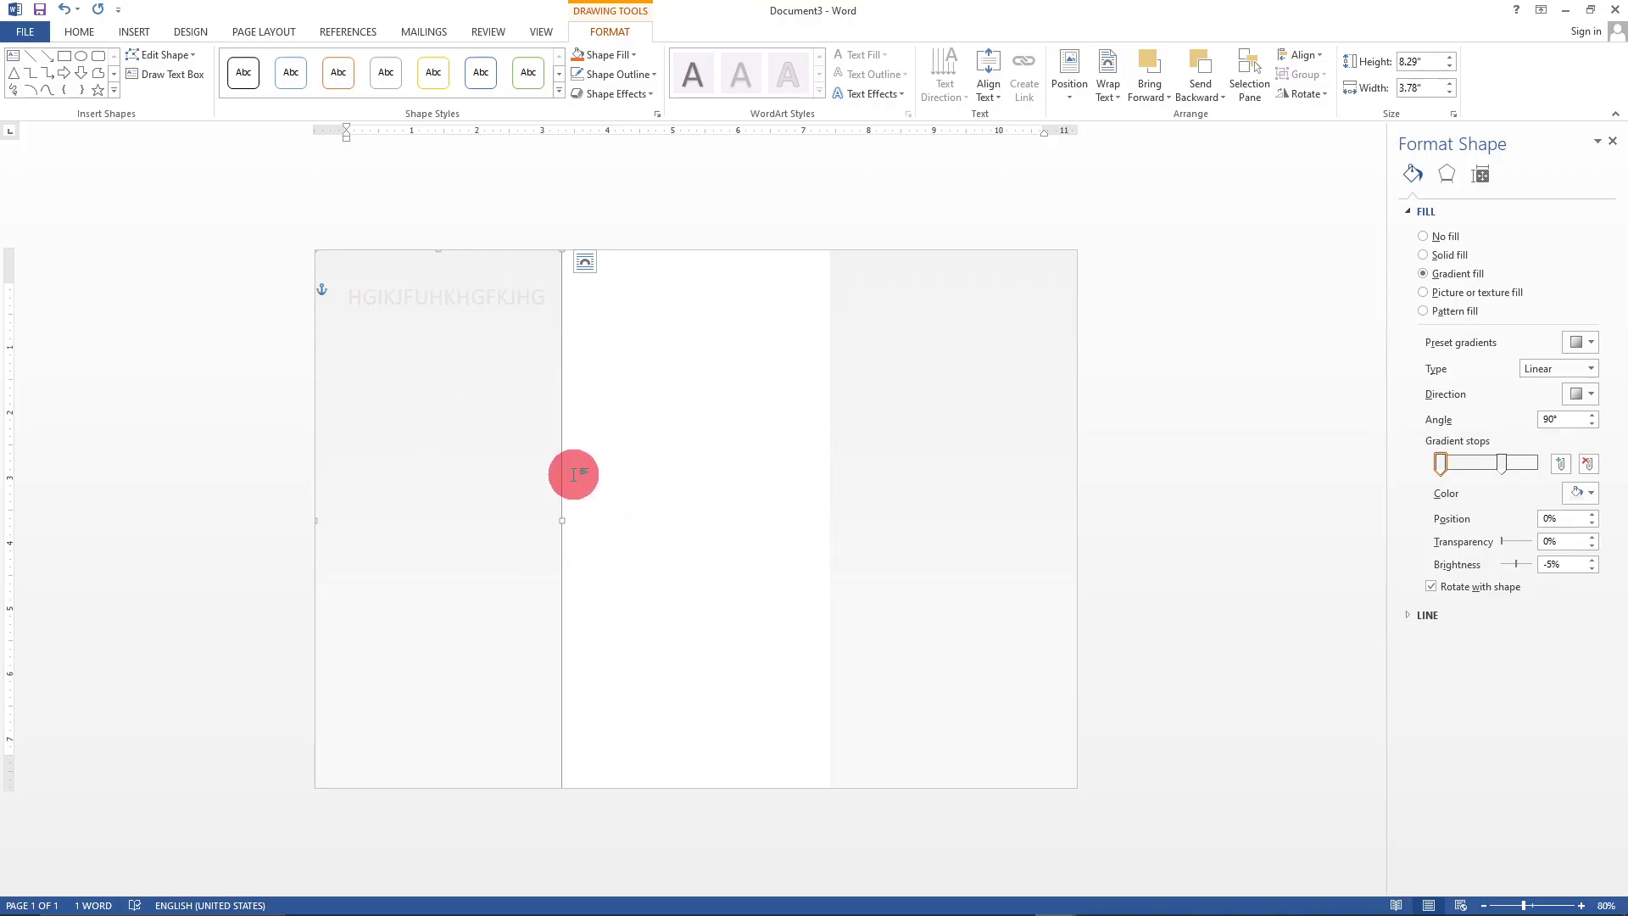
key("Delete")
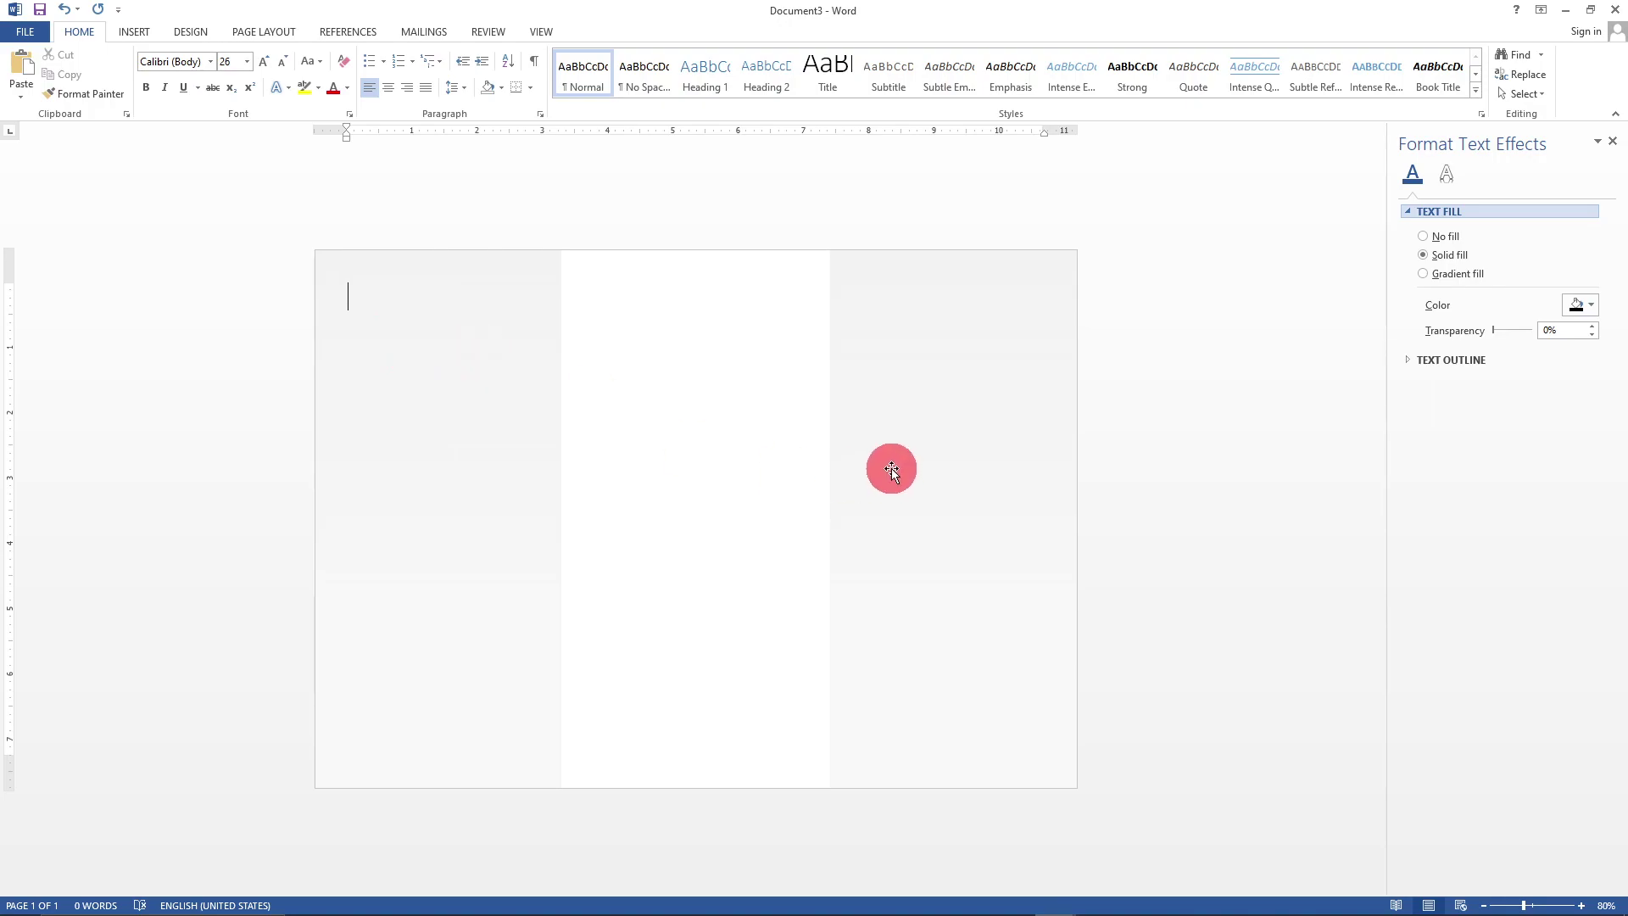
- Select the left grey rectangle again and reapply In Front of Text wrapping to it
left_click(419, 276)
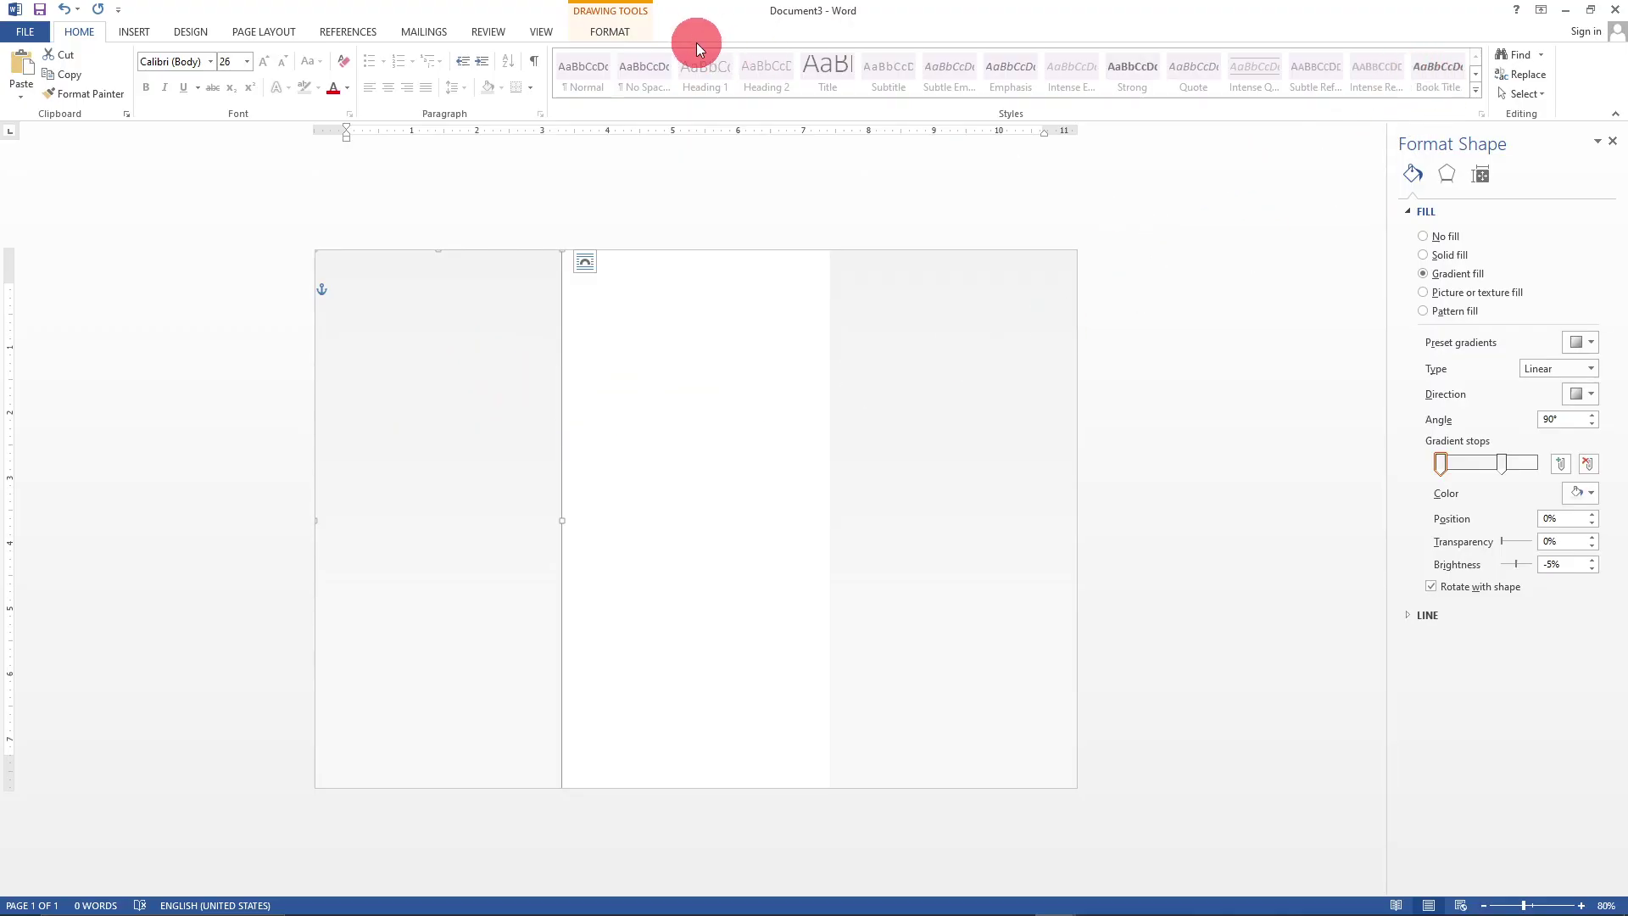
left_click(607, 39)
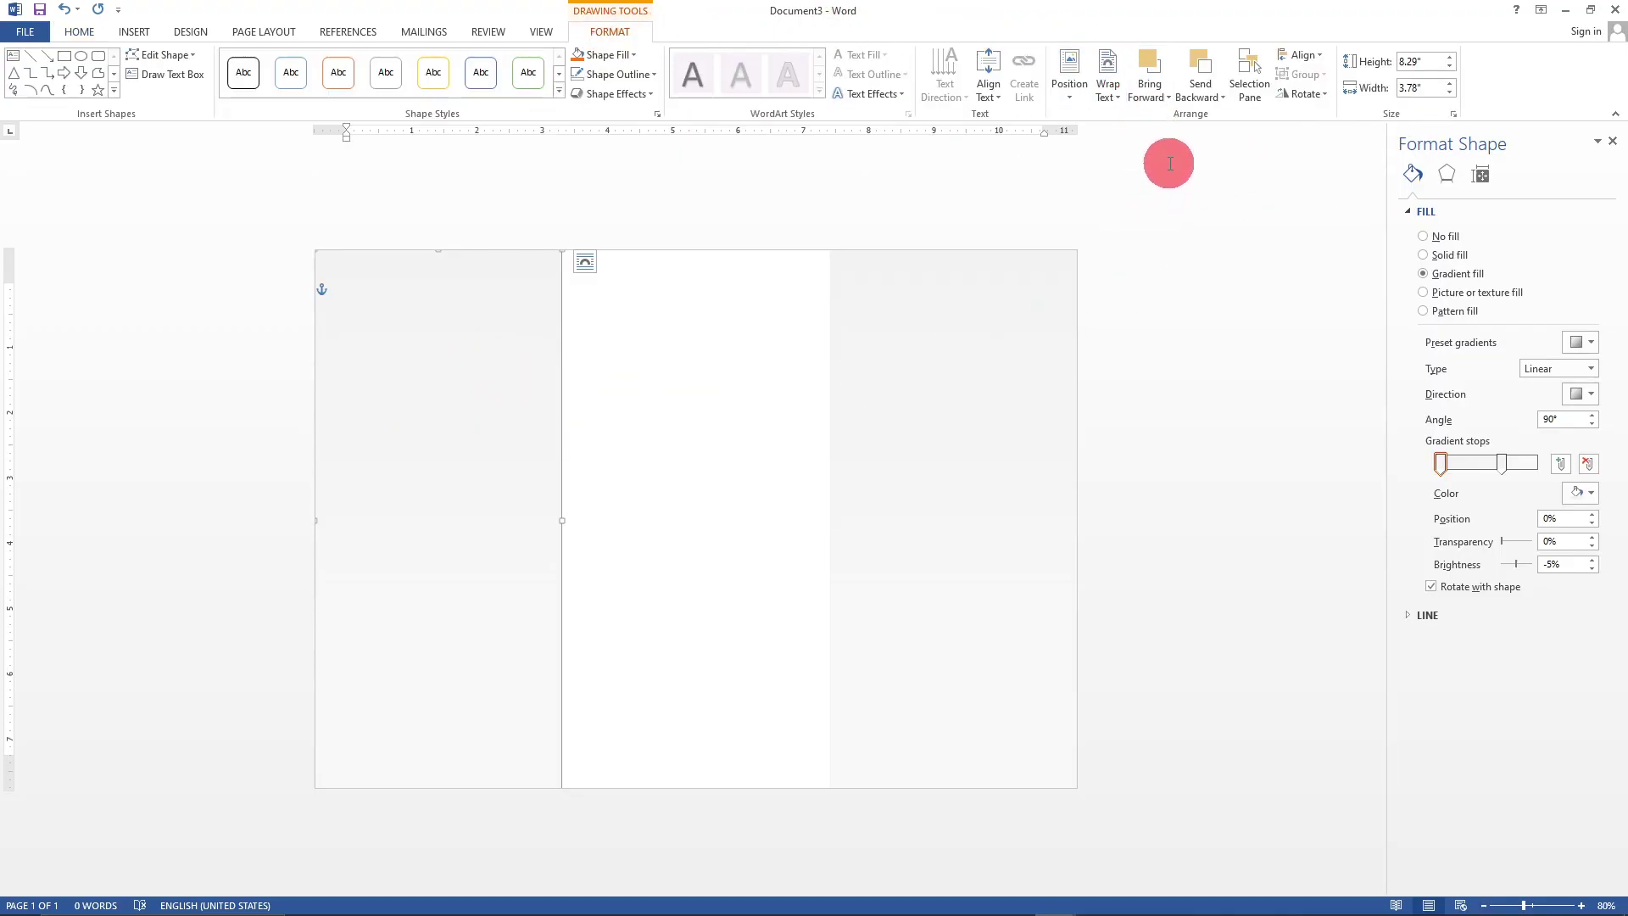
left_click(1116, 100)
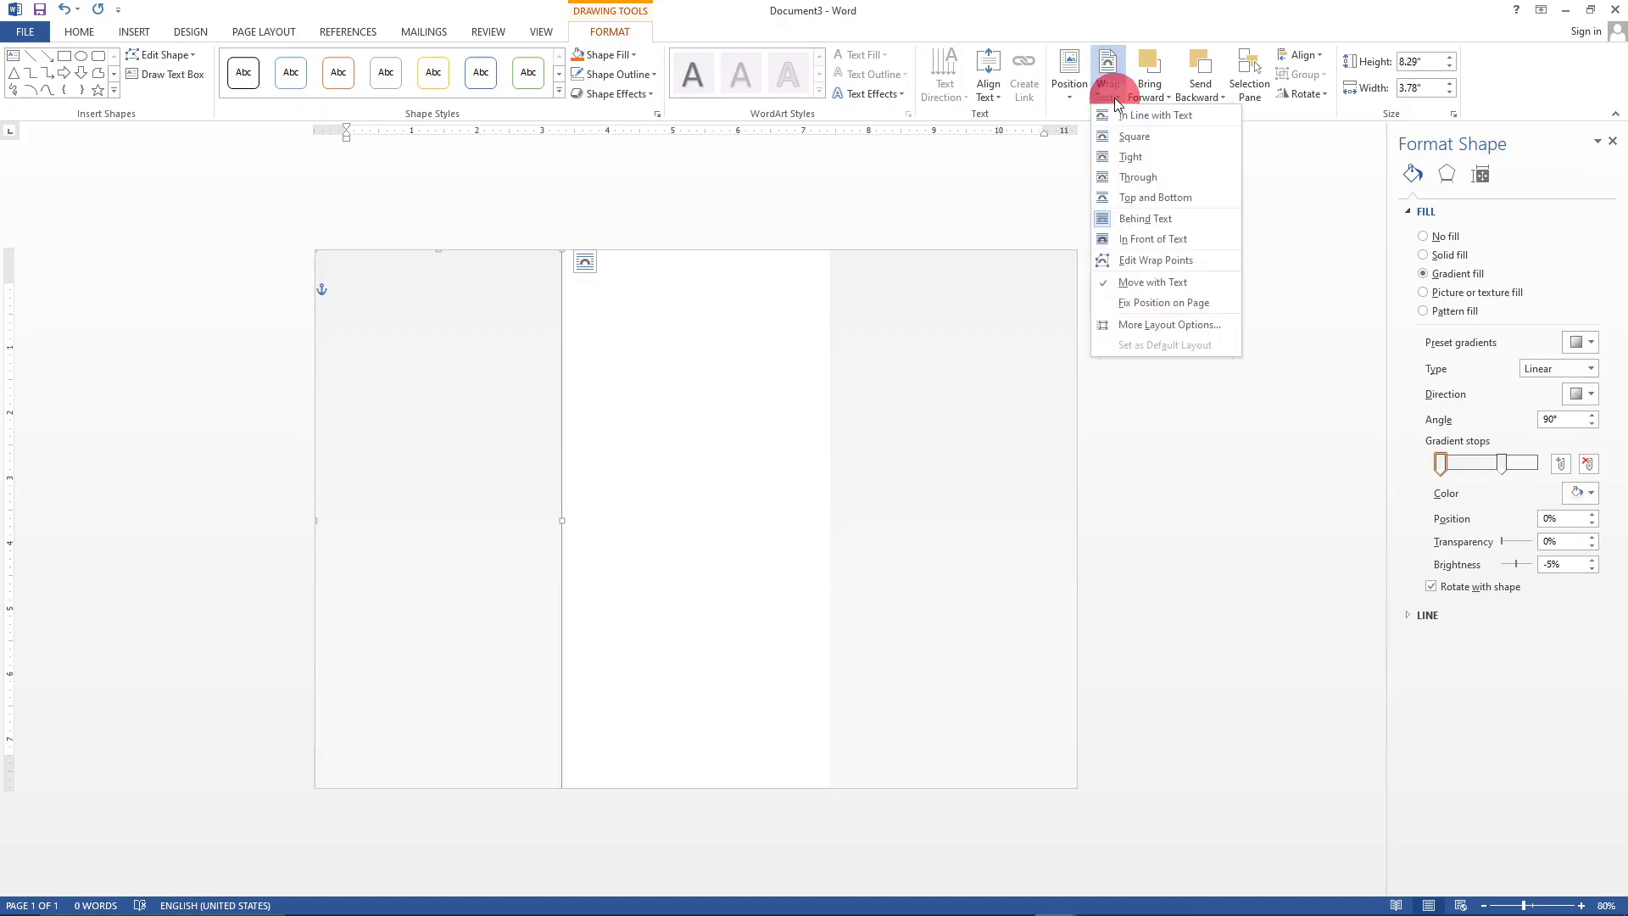
left_click(1157, 240)
left_click(454, 348)
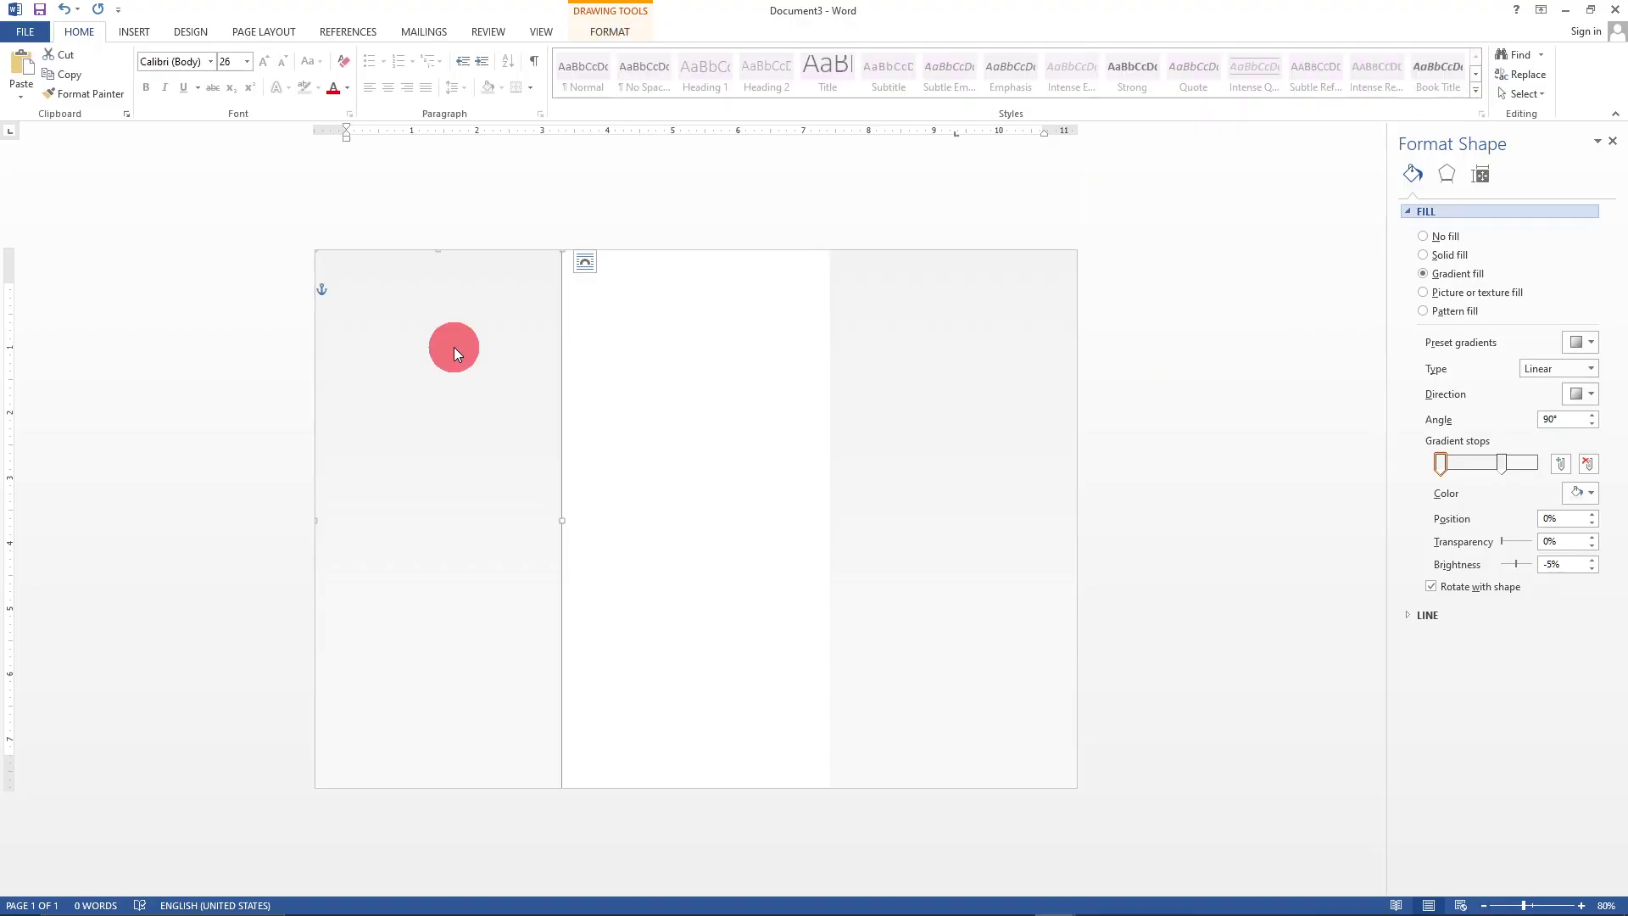
- Set the left grey rectangle's text wrapping to Behind Text and place the cursor in the page text over it
left_click(617, 31)
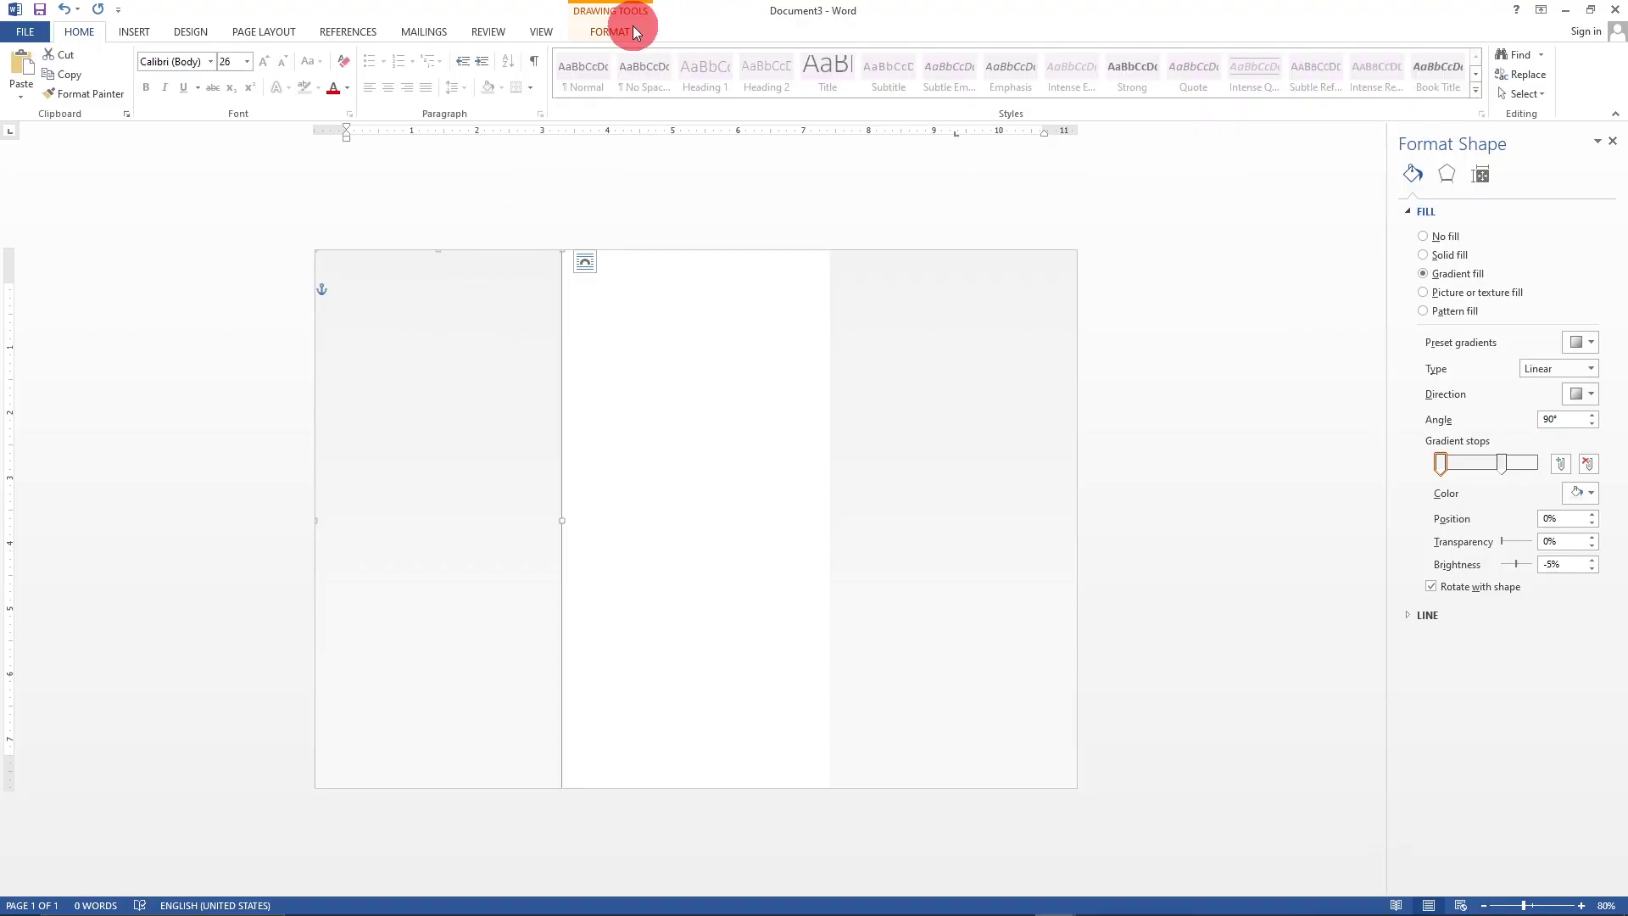
left_click(1306, 89)
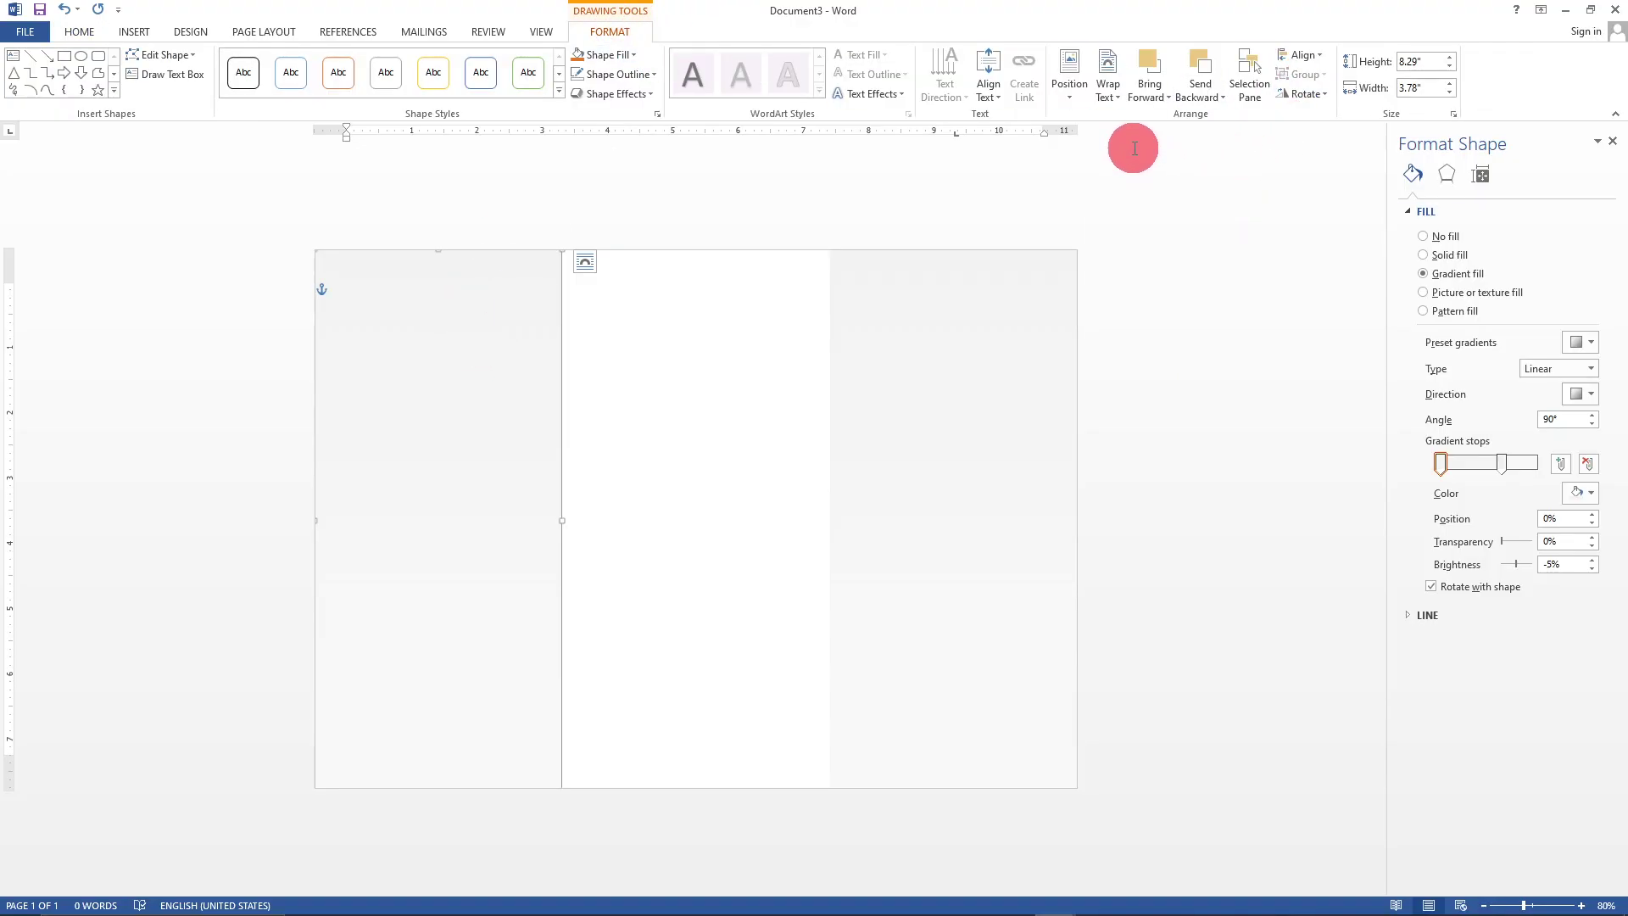
left_click(1114, 100)
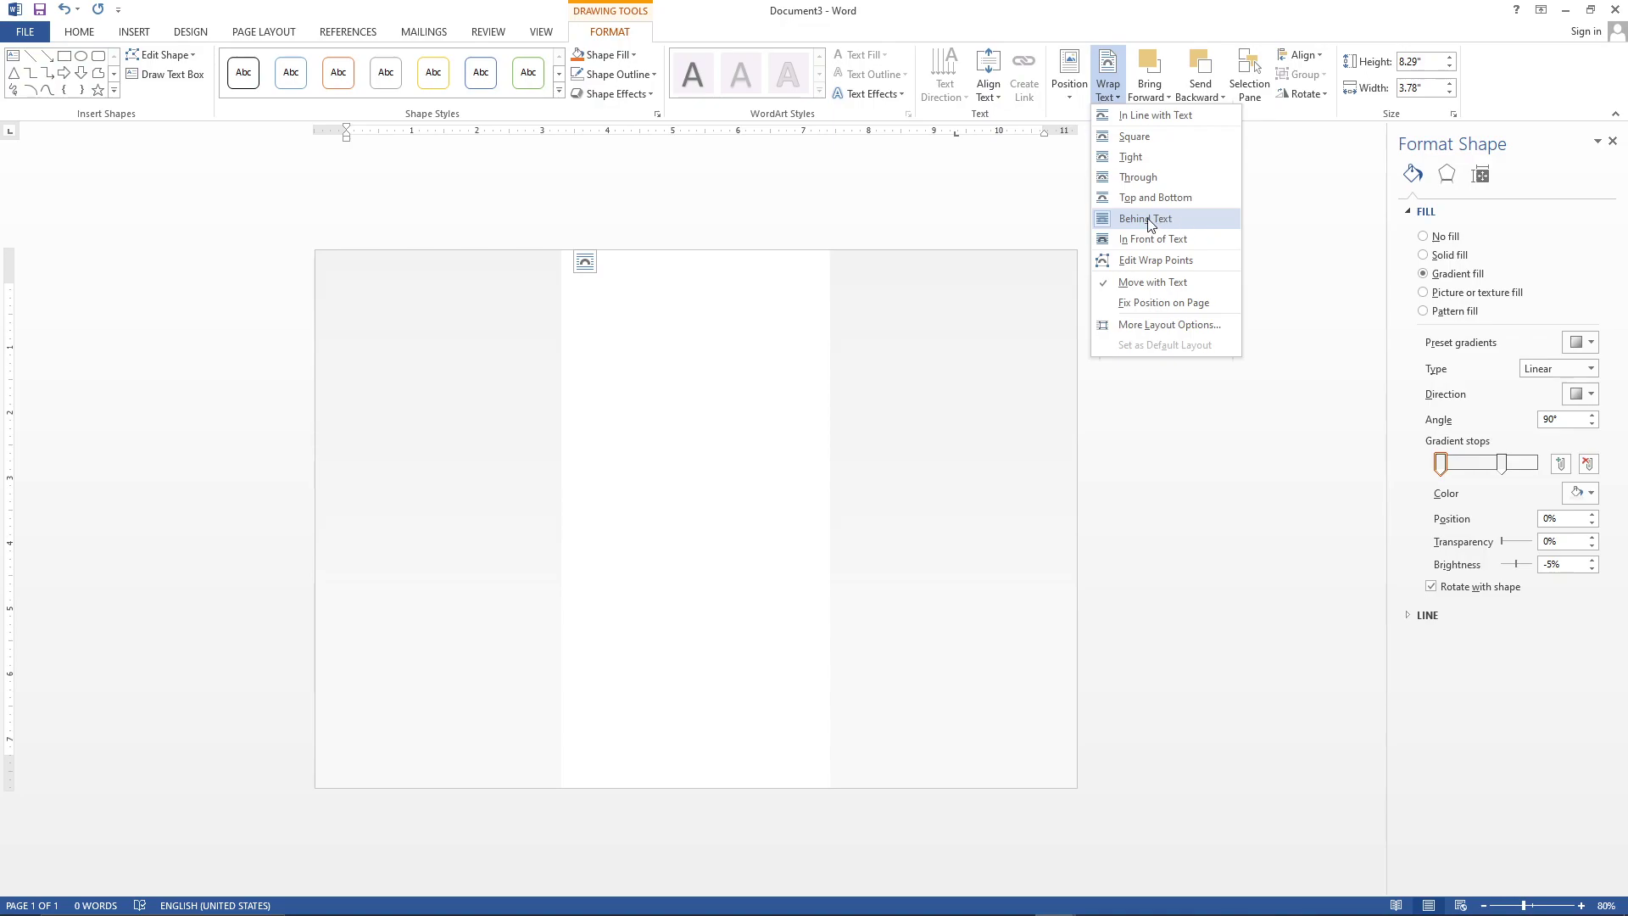
left_click(1146, 219)
left_click(388, 322)
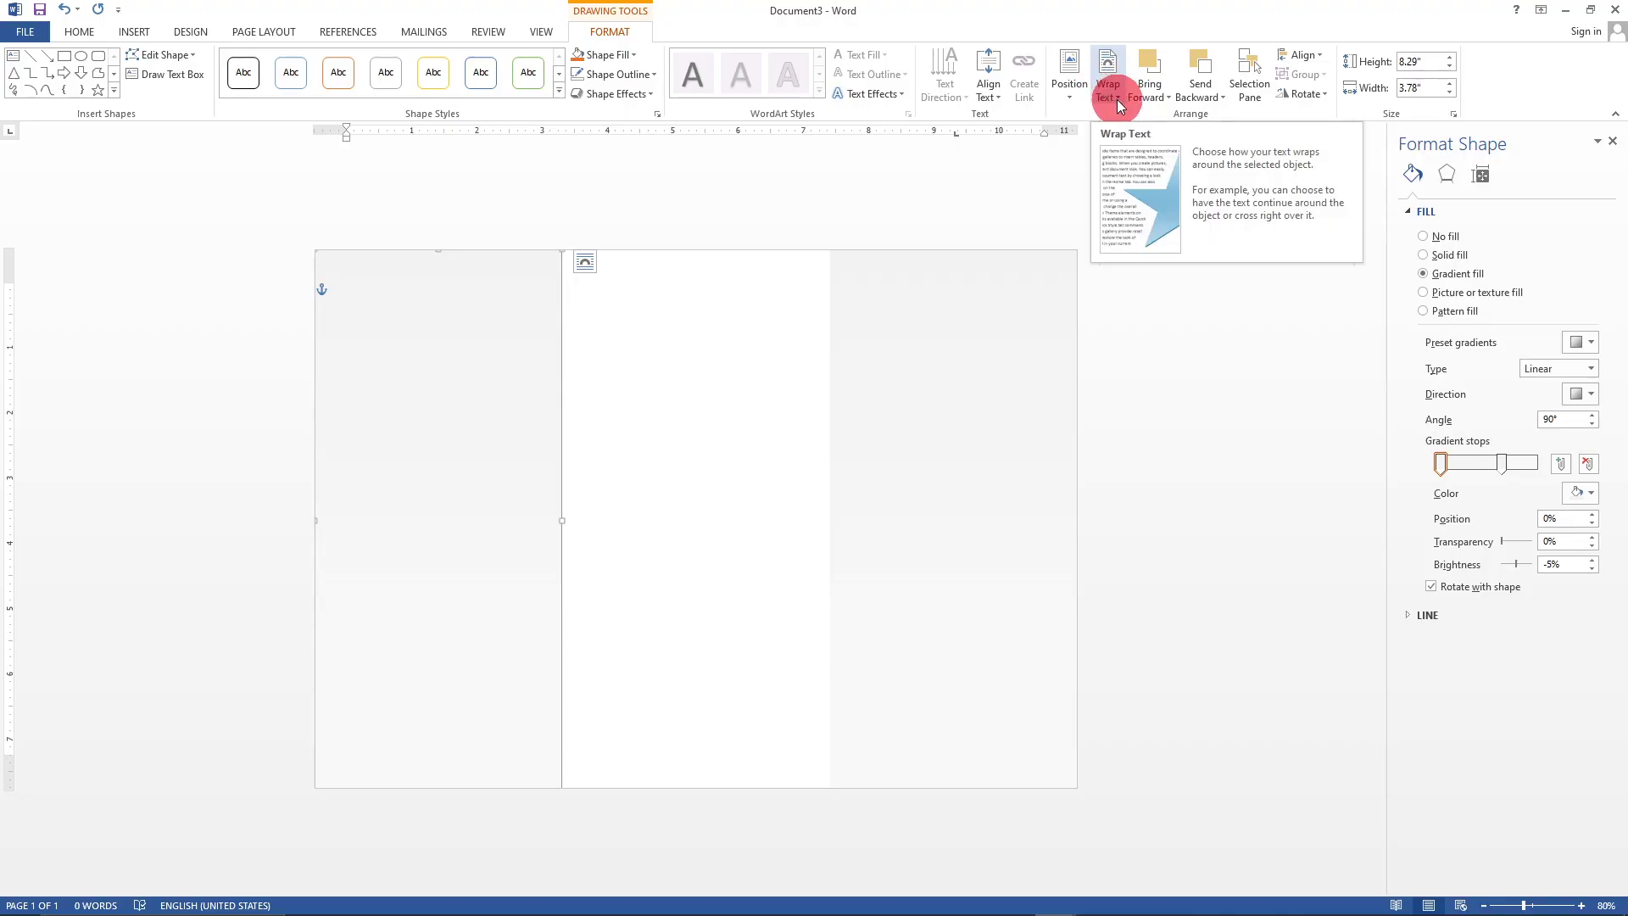
left_click(1118, 100)
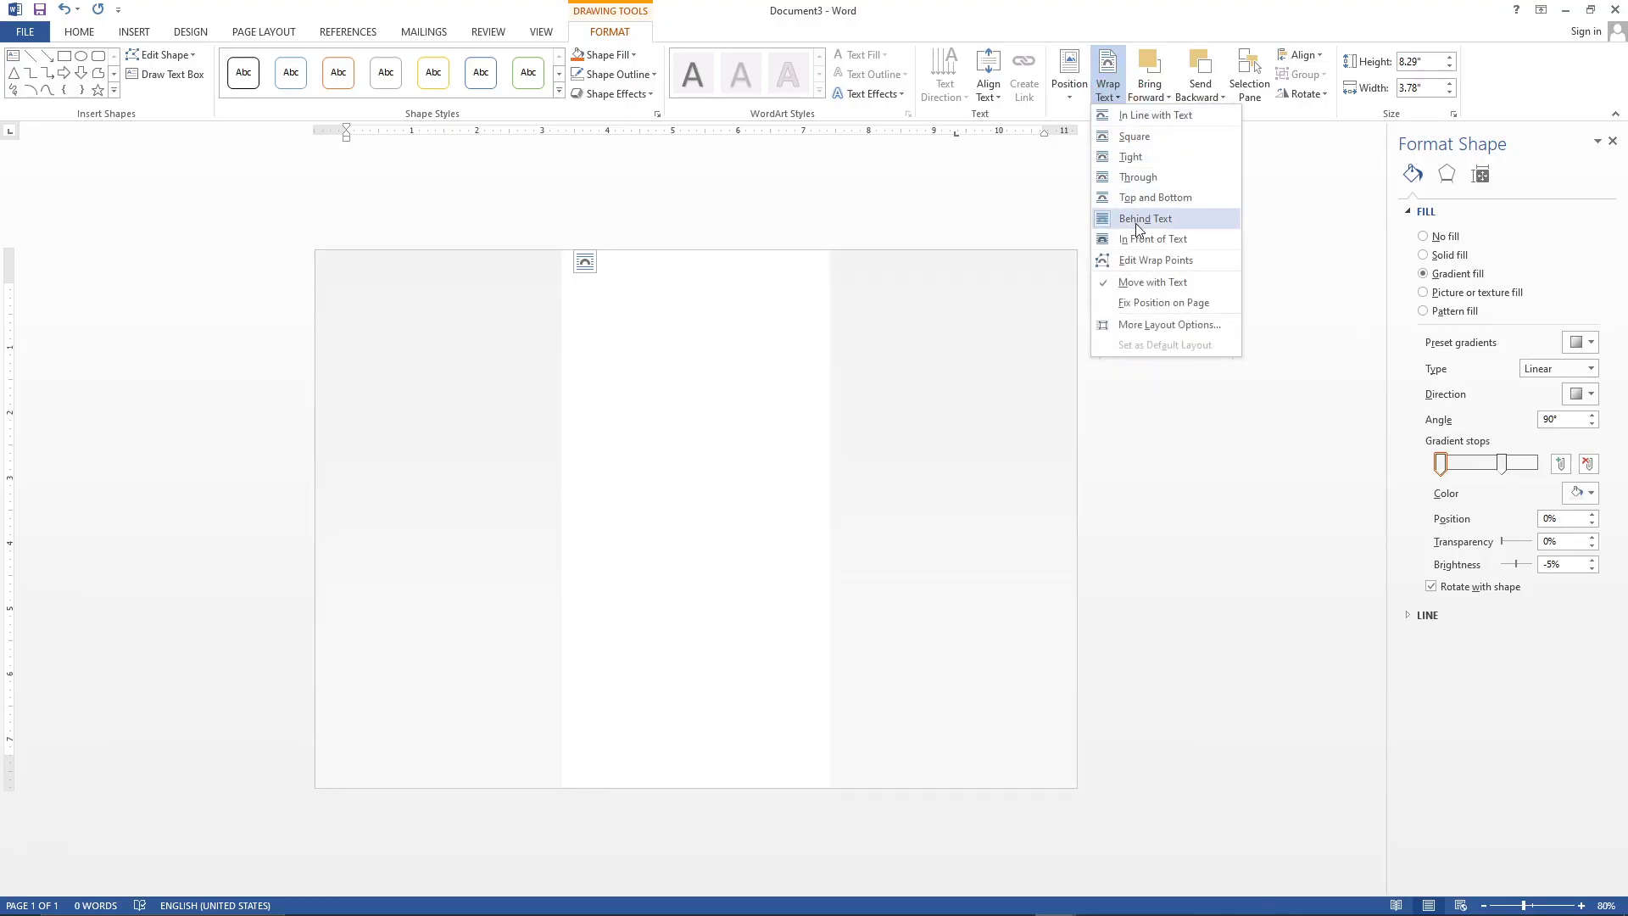
left_click(1136, 219)
left_click(379, 326)
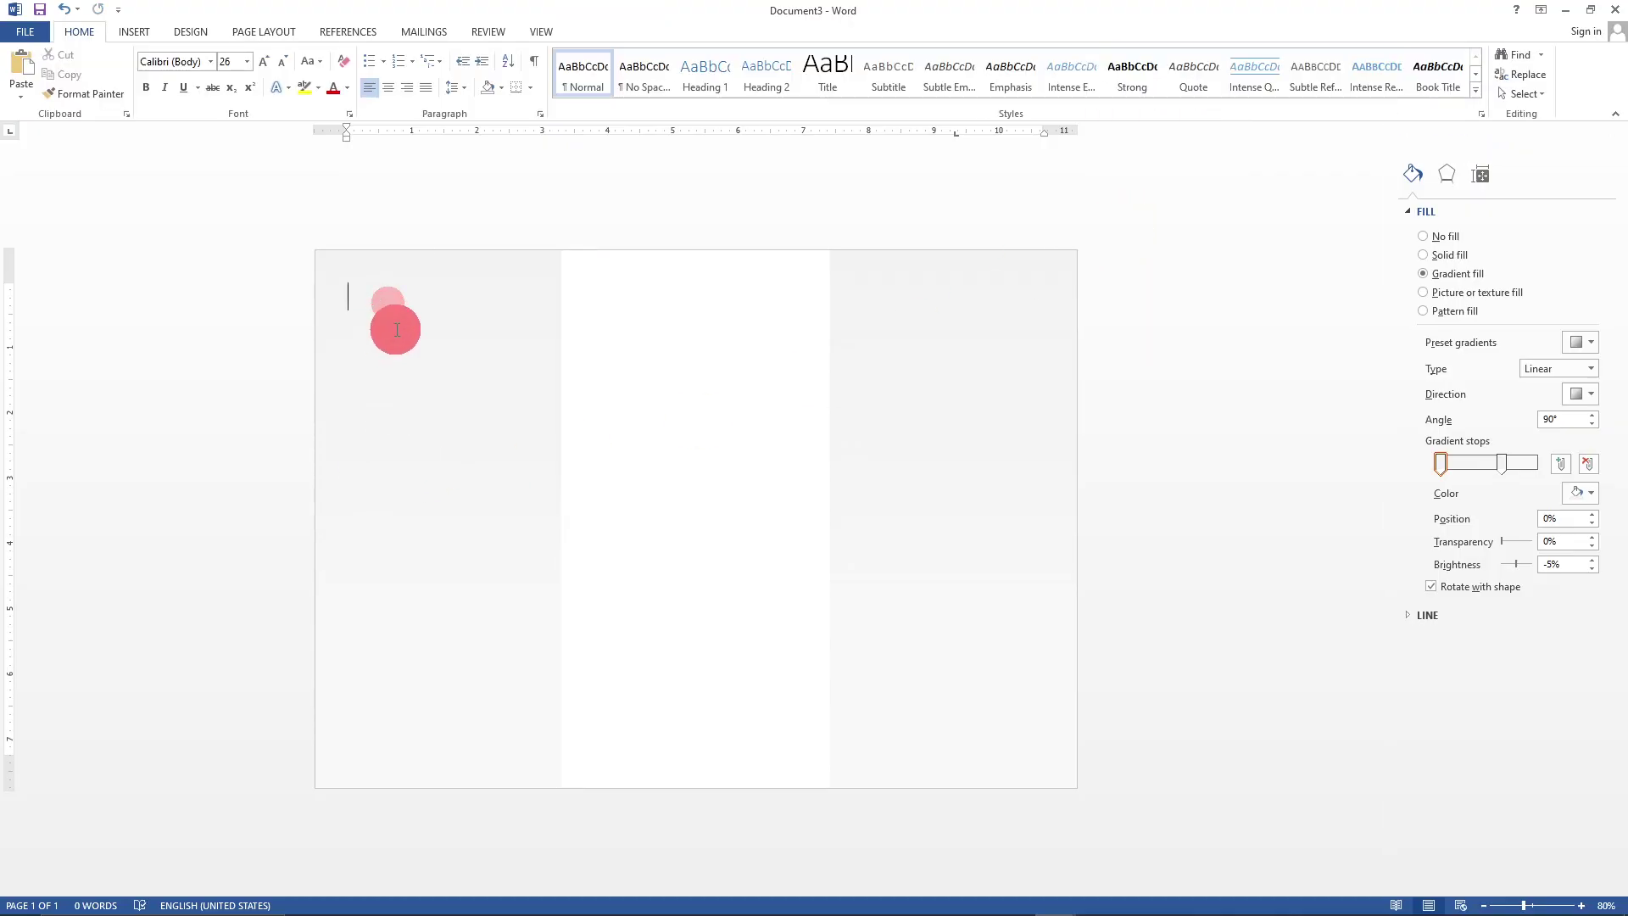
- Enter four sample lines over the left panel: TYUYTUJHJ\, GNHFHGFDHF, HKJHGFKJGFHK and GFJHHGFJHGKJG
type("TYT")
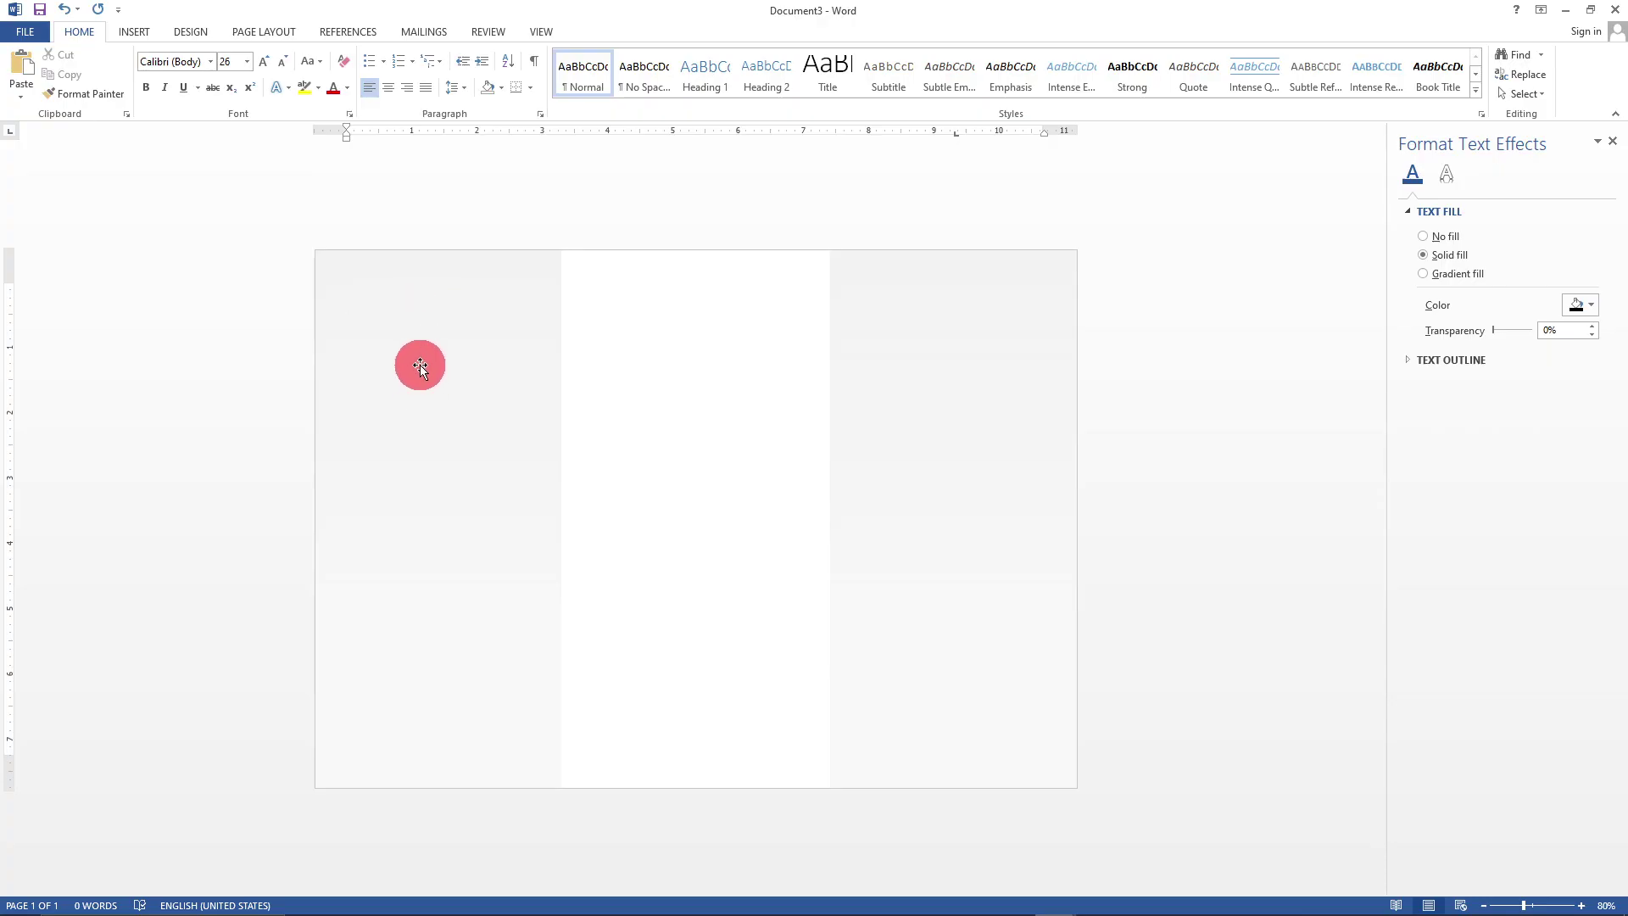
type("TYUYTUJ")
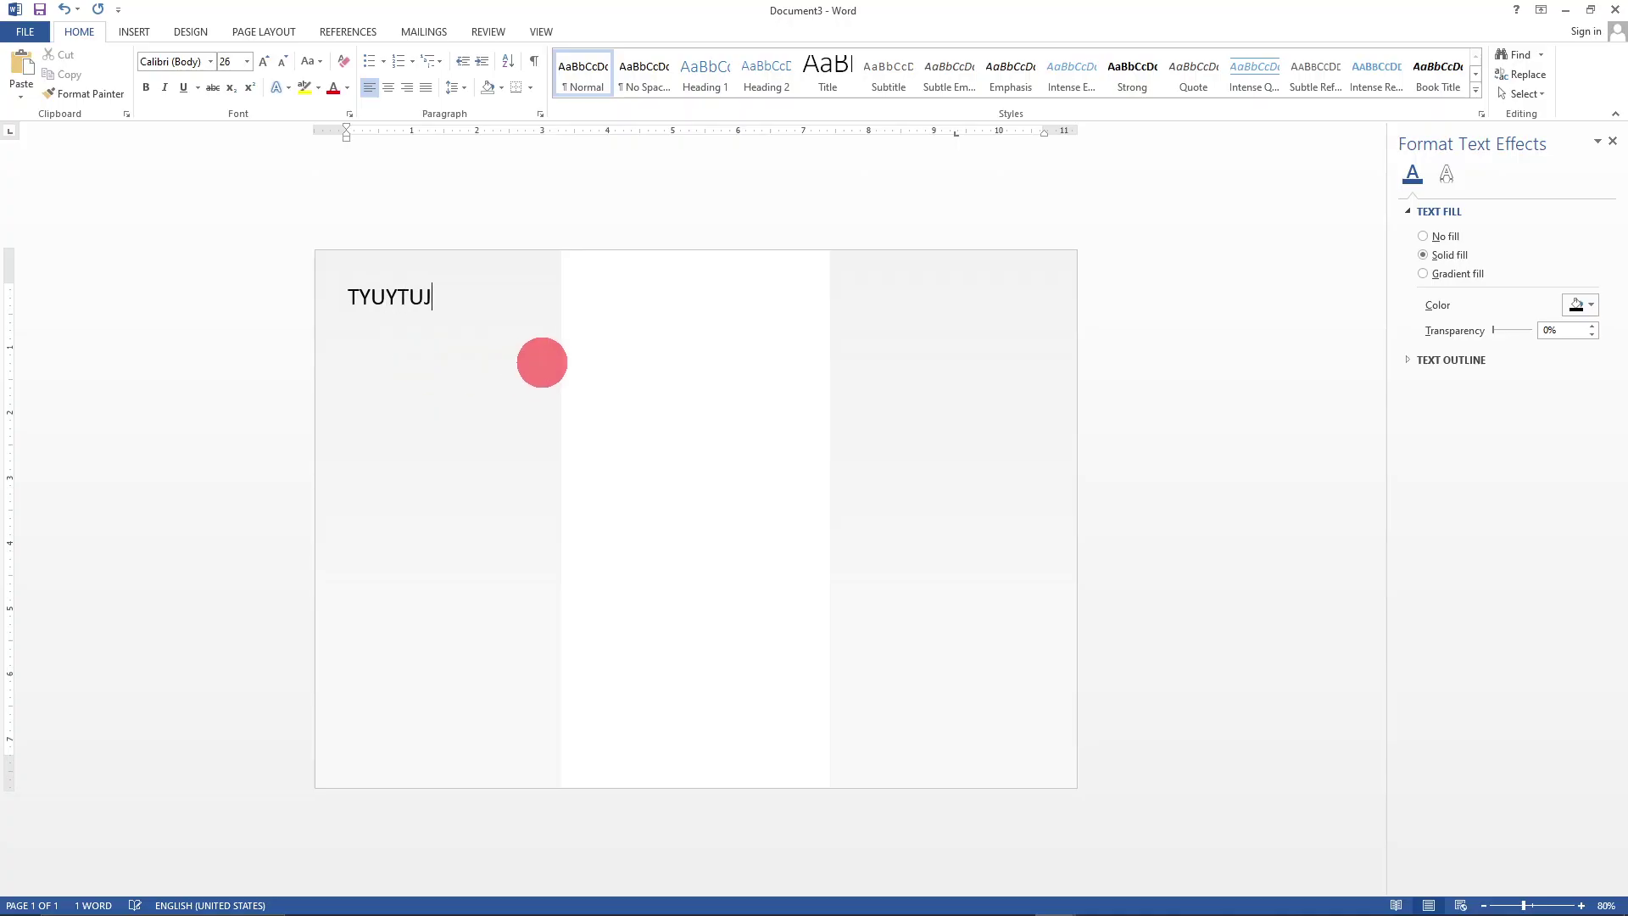
type("HJ\\")
key("Return")
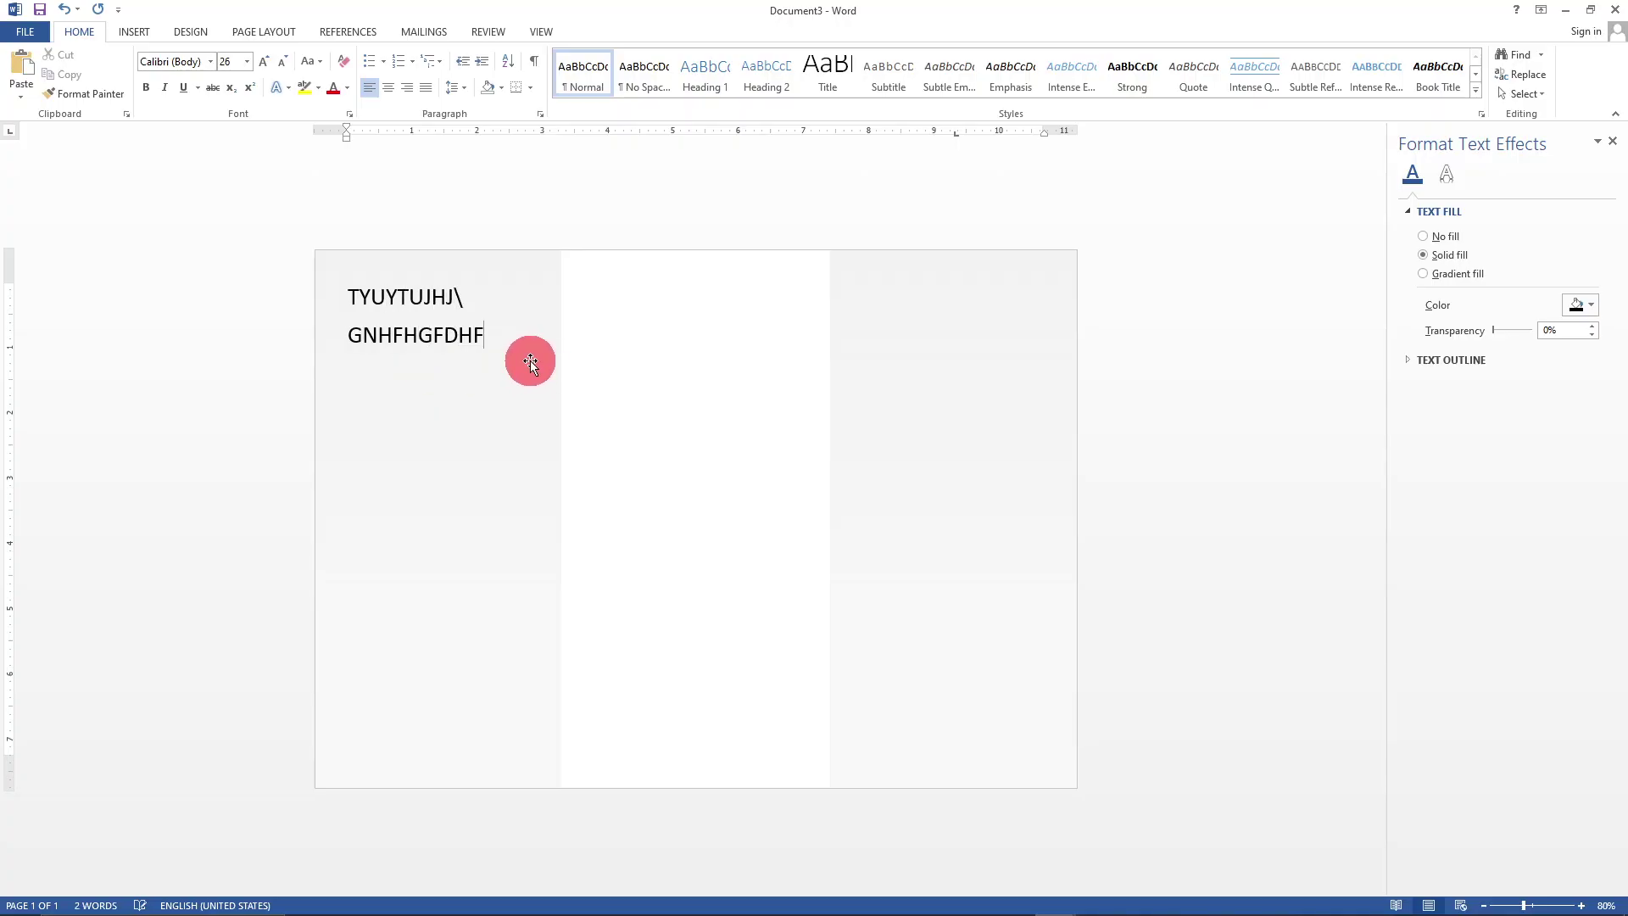
key("Return")
type("GFJHHGFJHGKJG")
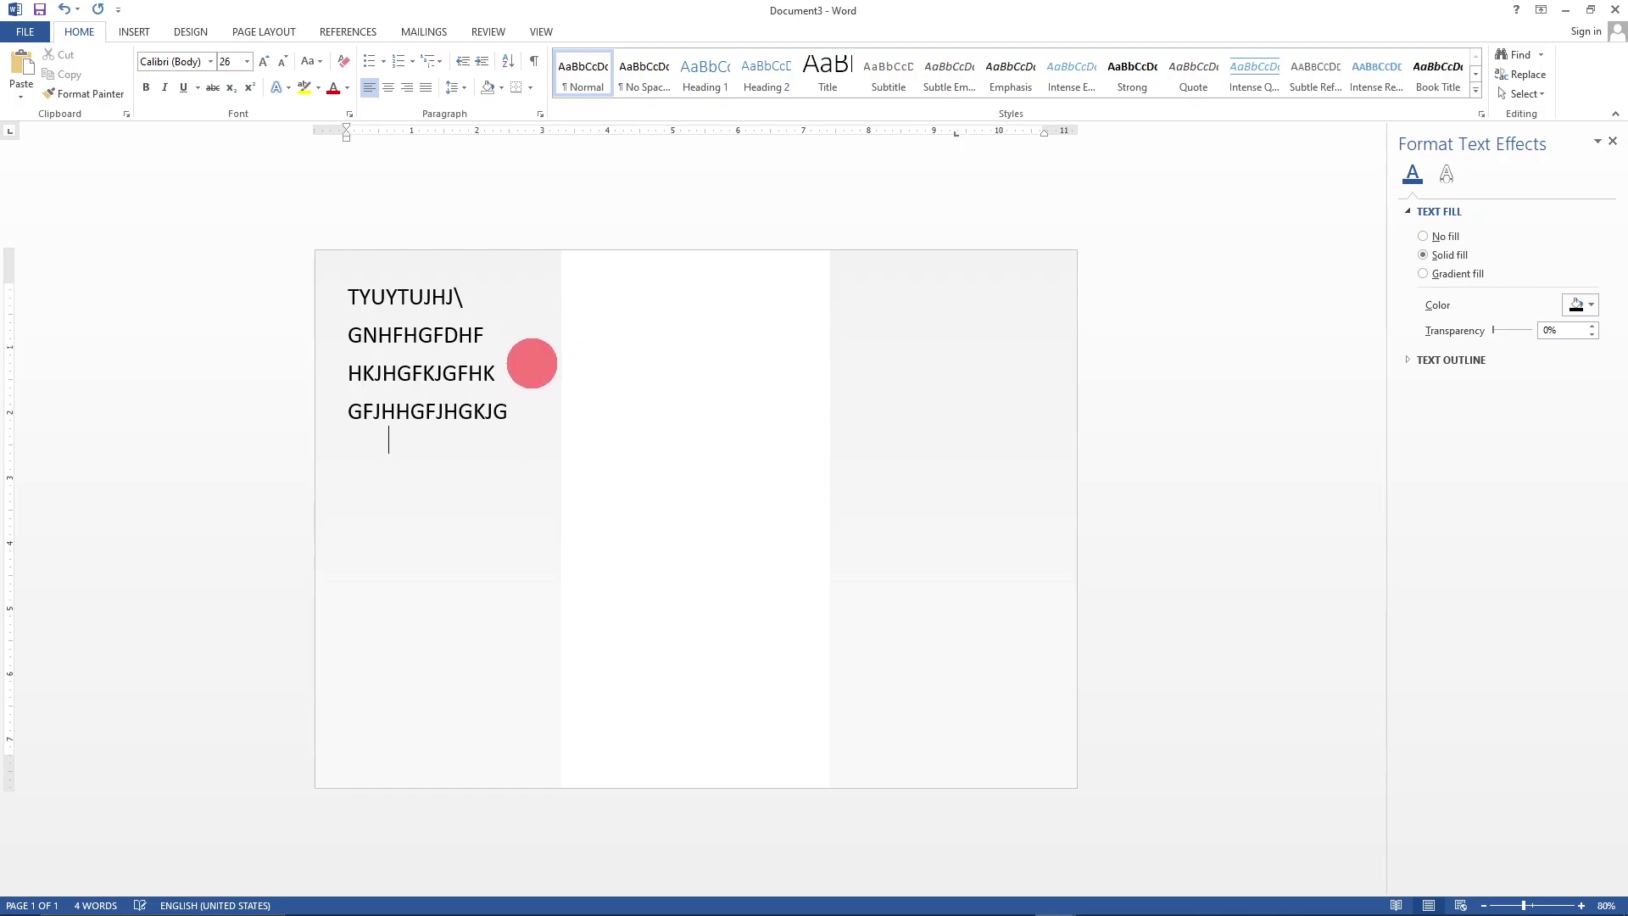
left_click(673, 360)
left_click(650, 298)
left_click(628, 298)
left_click(629, 315)
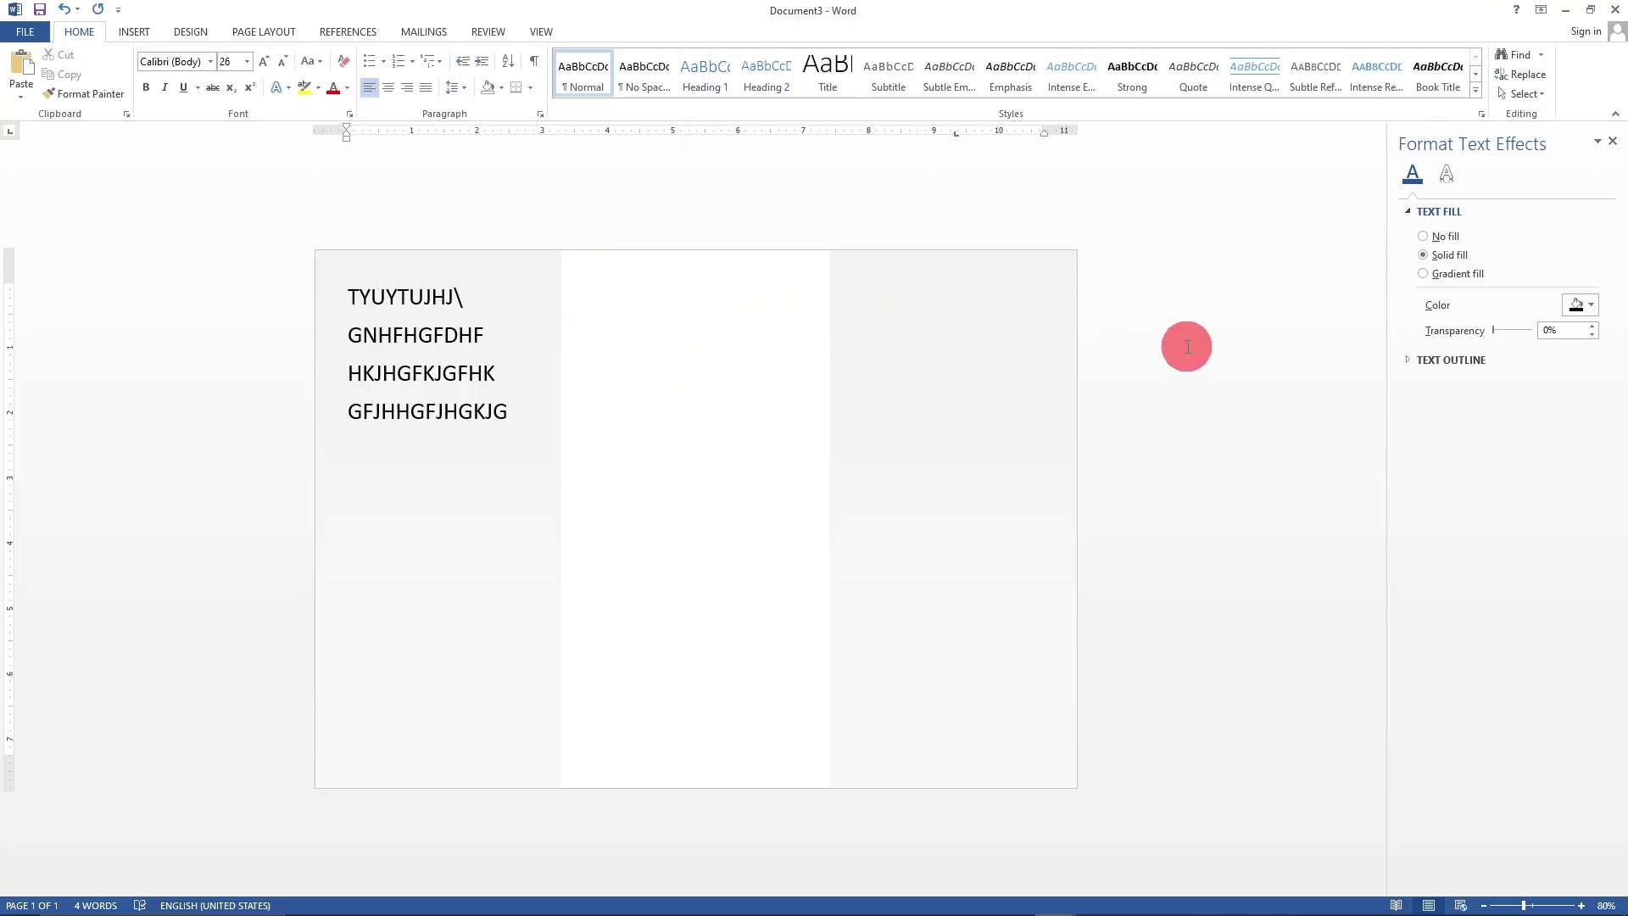
- Set the text wrapping of the right grey rectangle to Behind Text
left_click(959, 363)
left_click(564, 95)
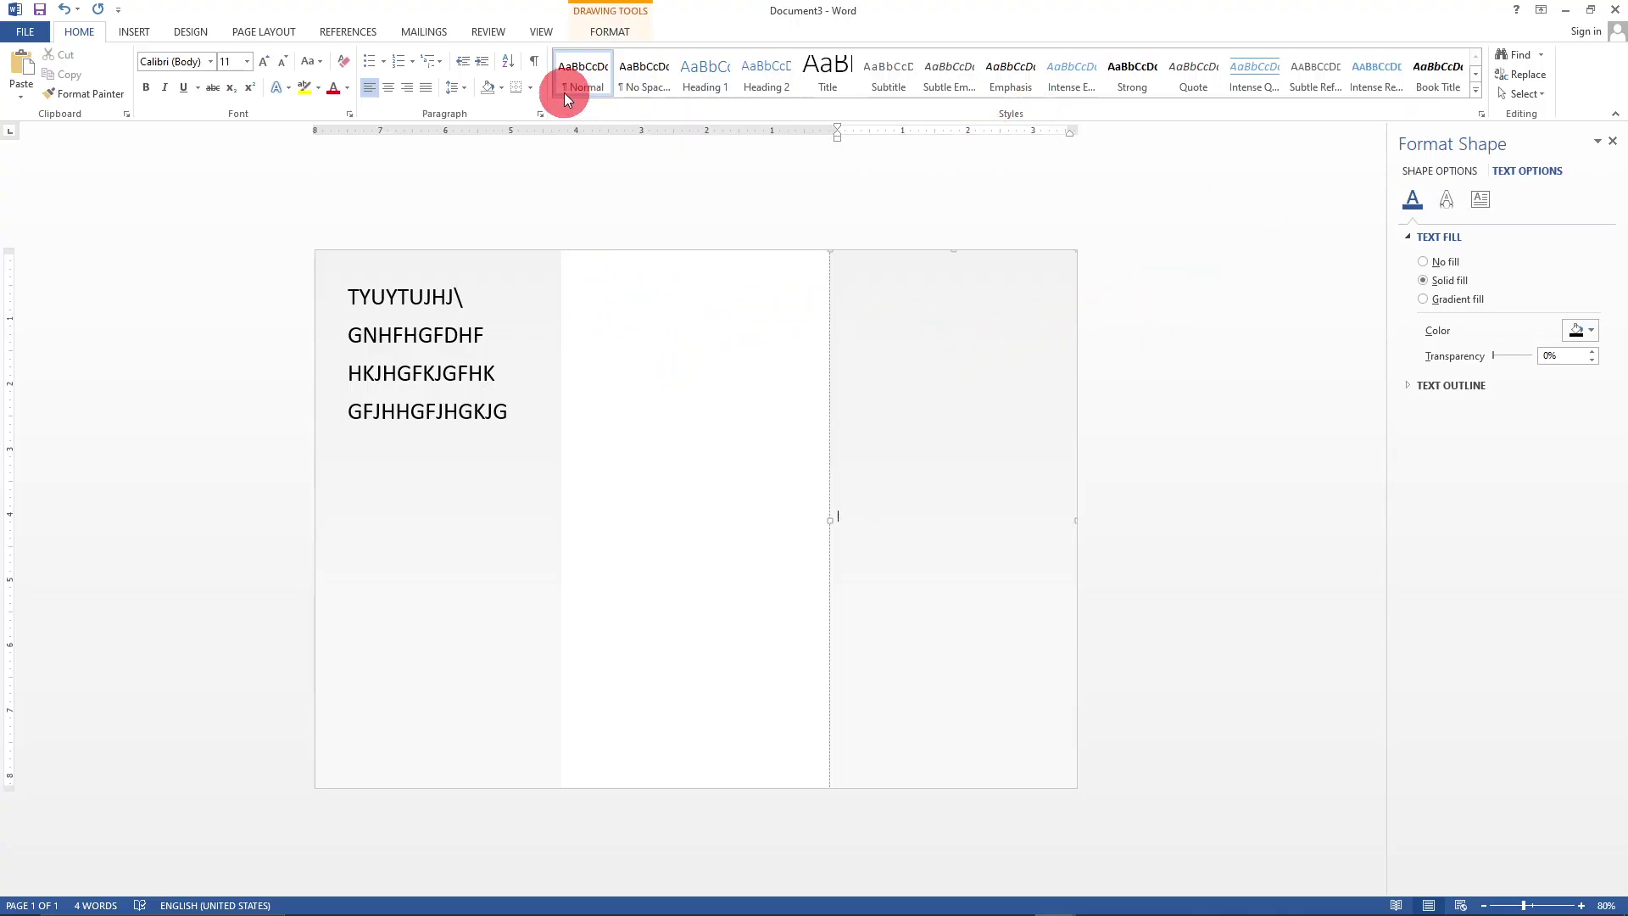
left_click(609, 34)
left_click(1117, 98)
left_click(1136, 219)
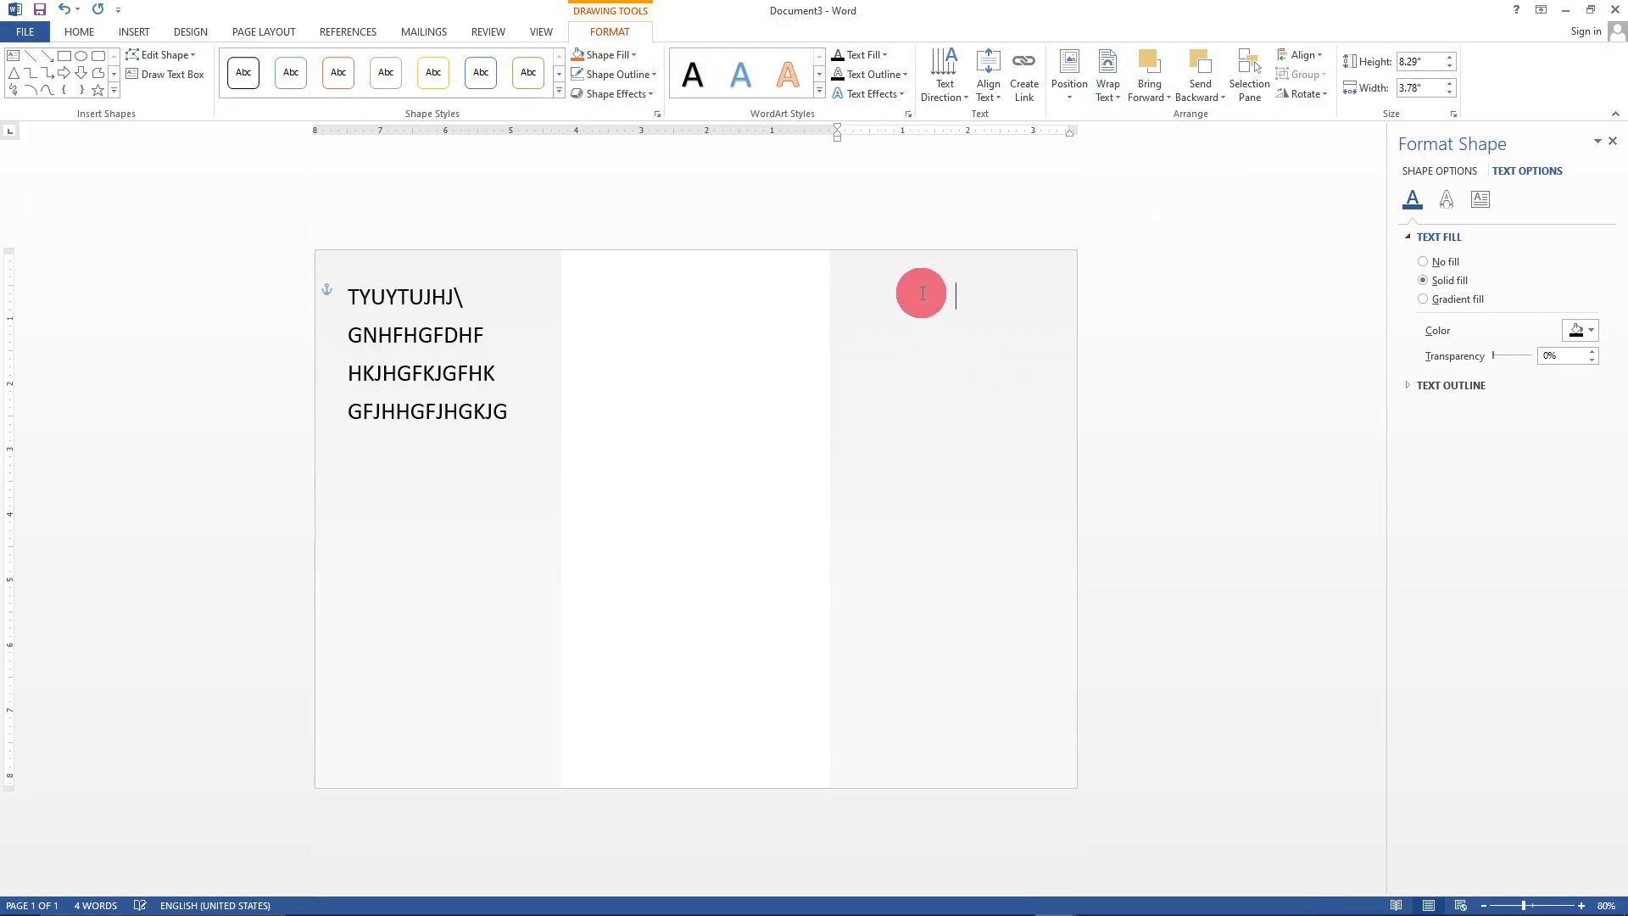
- Try entering the sample text RETRYTGFDRHGFD over the right panel and continuing it on a new line
left_click(923, 293)
type("RETRYTGFDRHGFD")
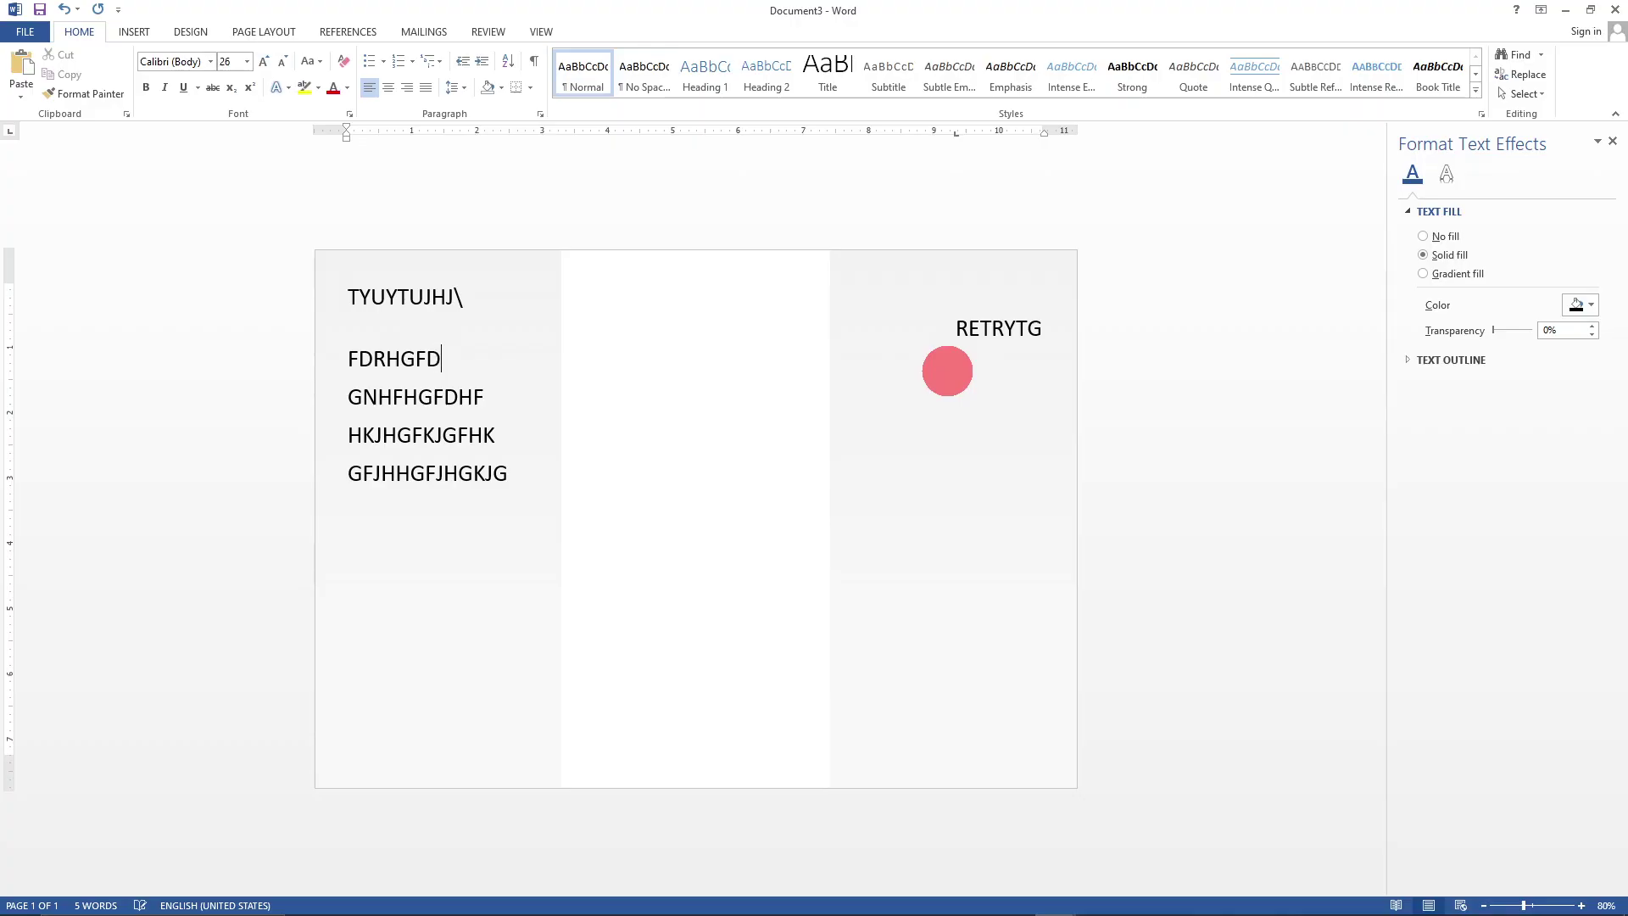
left_click(948, 370)
left_click(1036, 411)
left_click(1035, 316)
left_click(1042, 350)
type("\\")
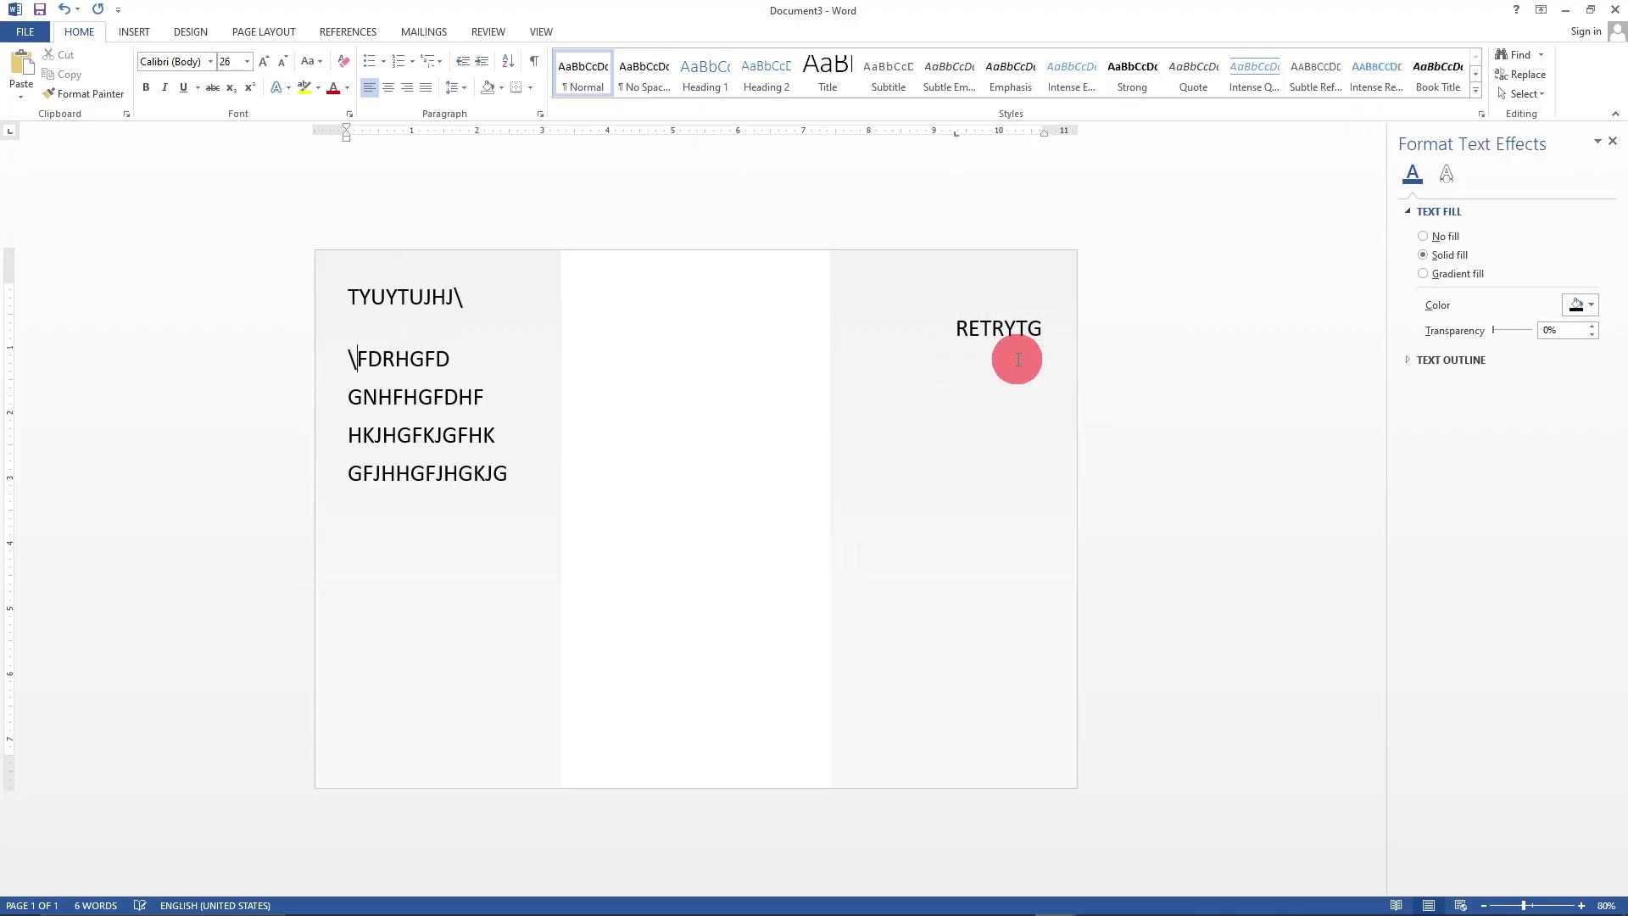
key("Return")
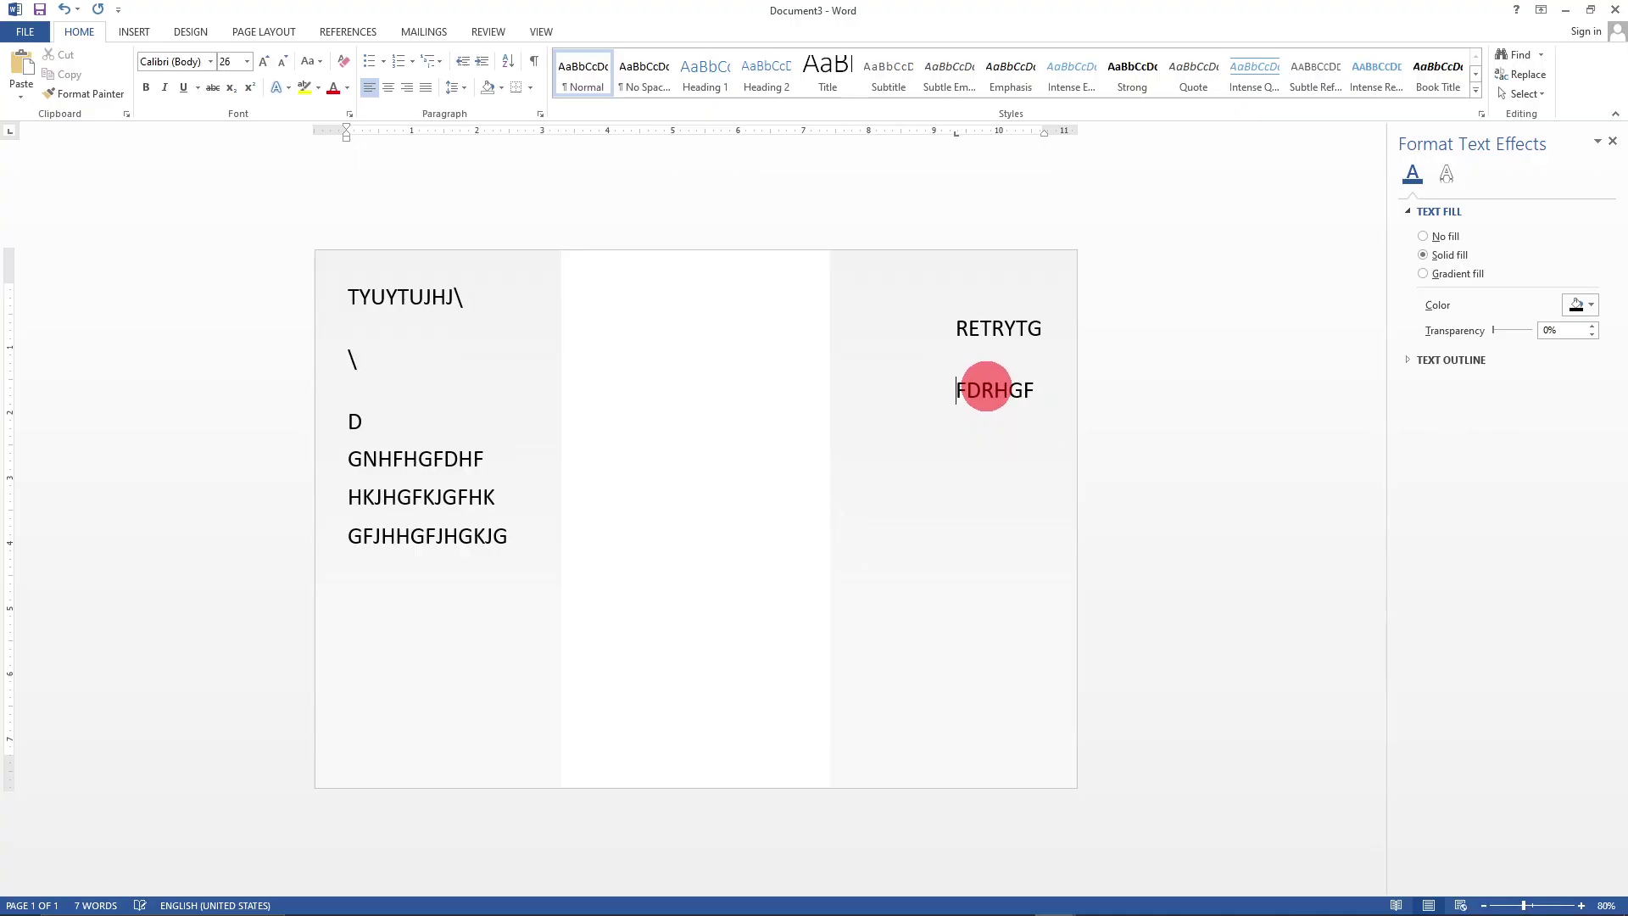
left_click(960, 461)
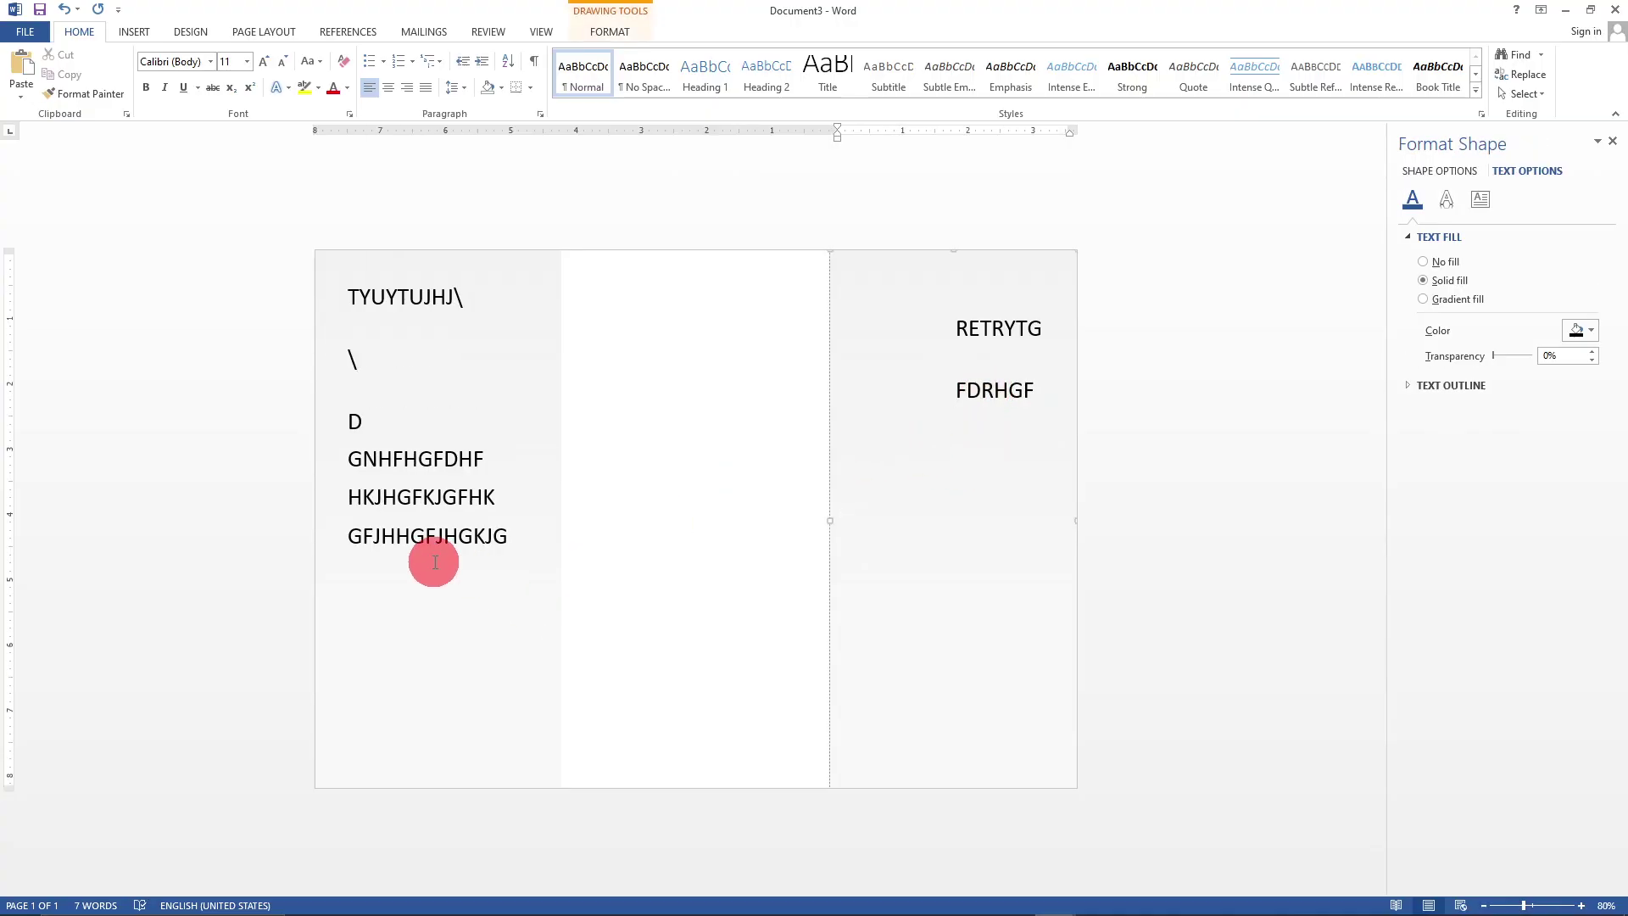
- Delete all the sample text from the left and right panels, keeping both grey rectangles
left_click_drag(507, 537, 338, 305)
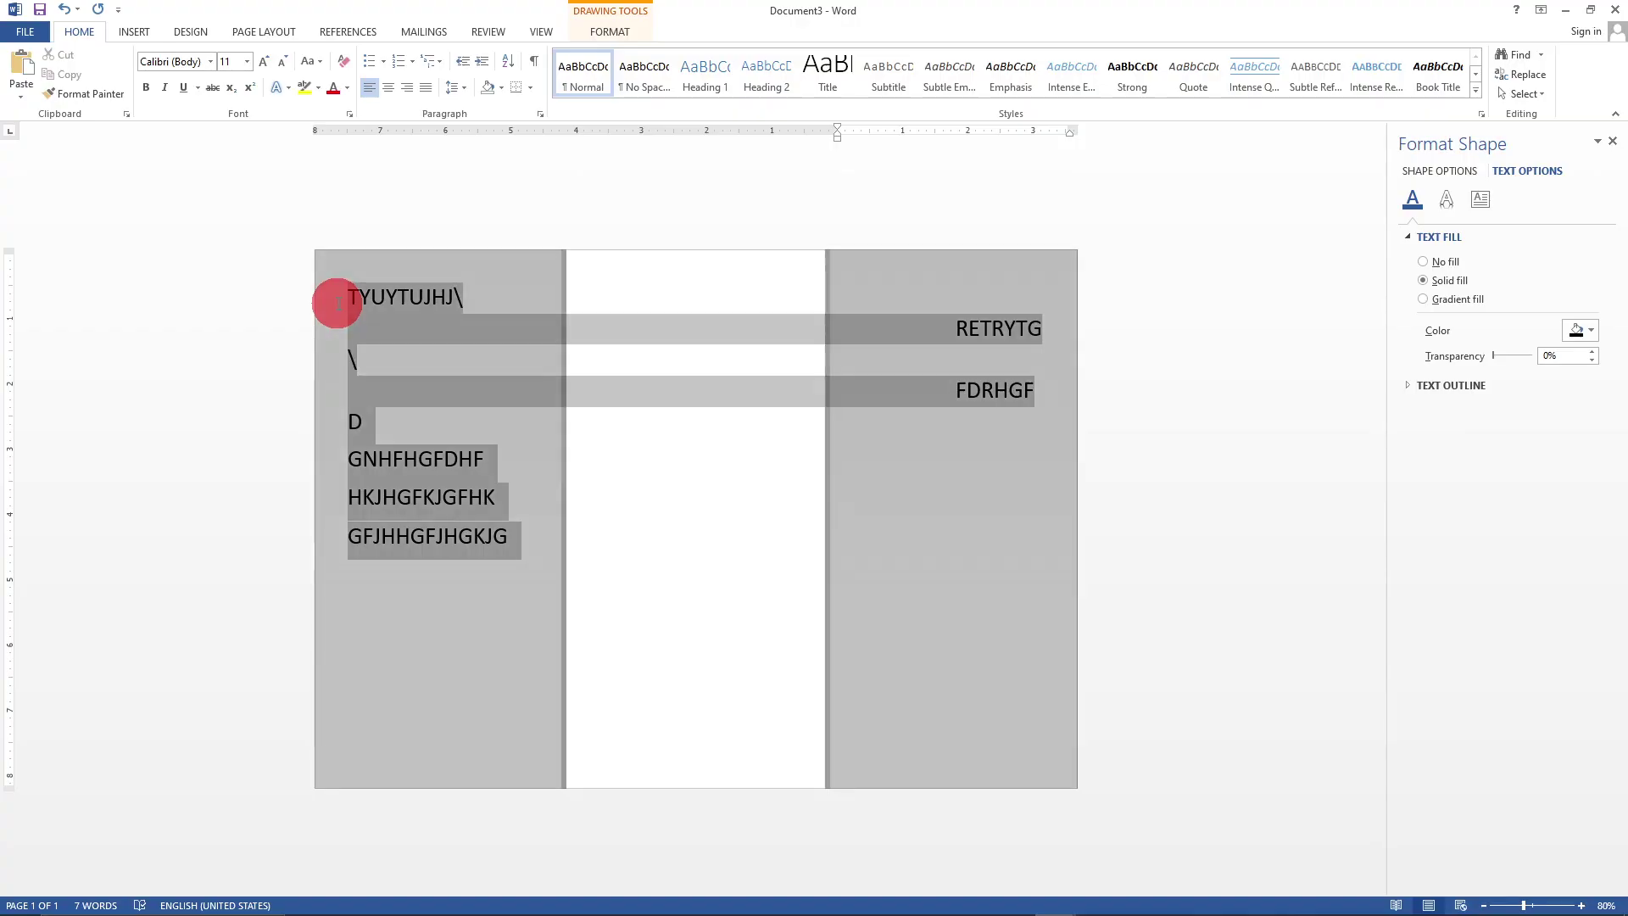
left_click(440, 378)
left_click(513, 537)
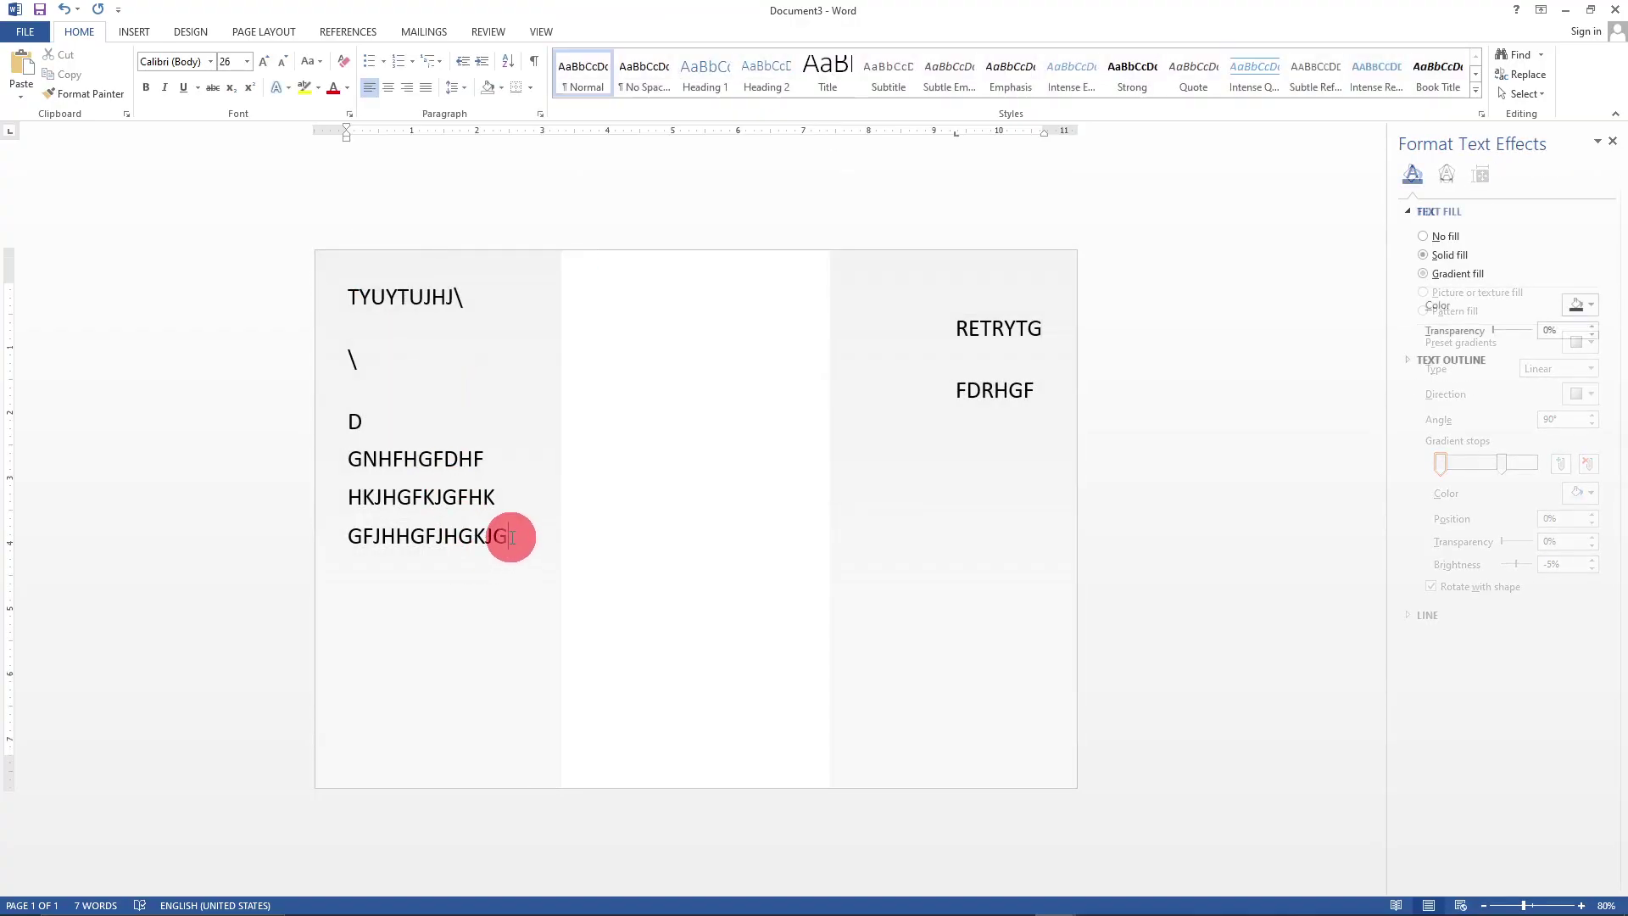
key("BackSpace")
key("BackSpace")
key("BackSpace")
key("BackSpace")
key("BackSpace")
key("BackSpace")
key("BackSpace")
key("BackSpace")
key("BackSpace")
key("BackSpace")
key("BackSpace")
key("BackSpace")
key("BackSpace")
key("BackSpace")
key("BackSpace")
key("BackSpace")
key("BackSpace")
key("BackSpace")
key("BackSpace")
key("BackSpace")
key("BackSpace")
key("BackSpace")
key("BackSpace")
key("BackSpace")
key("BackSpace")
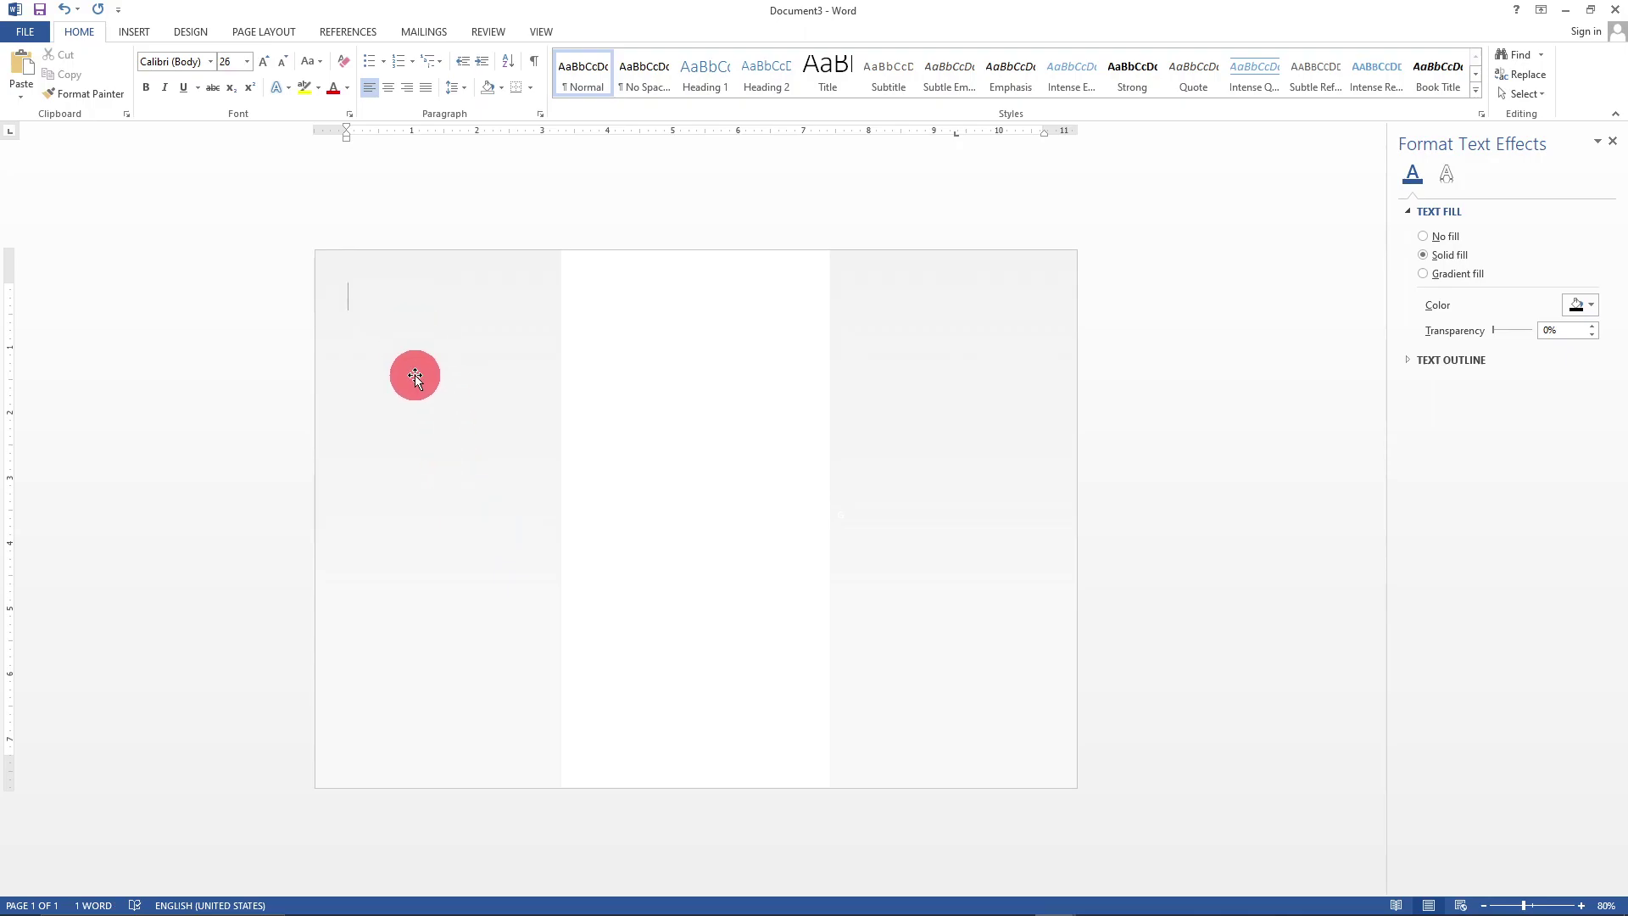
- Flip the left and right grey rectangles horizontally
left_click(447, 297)
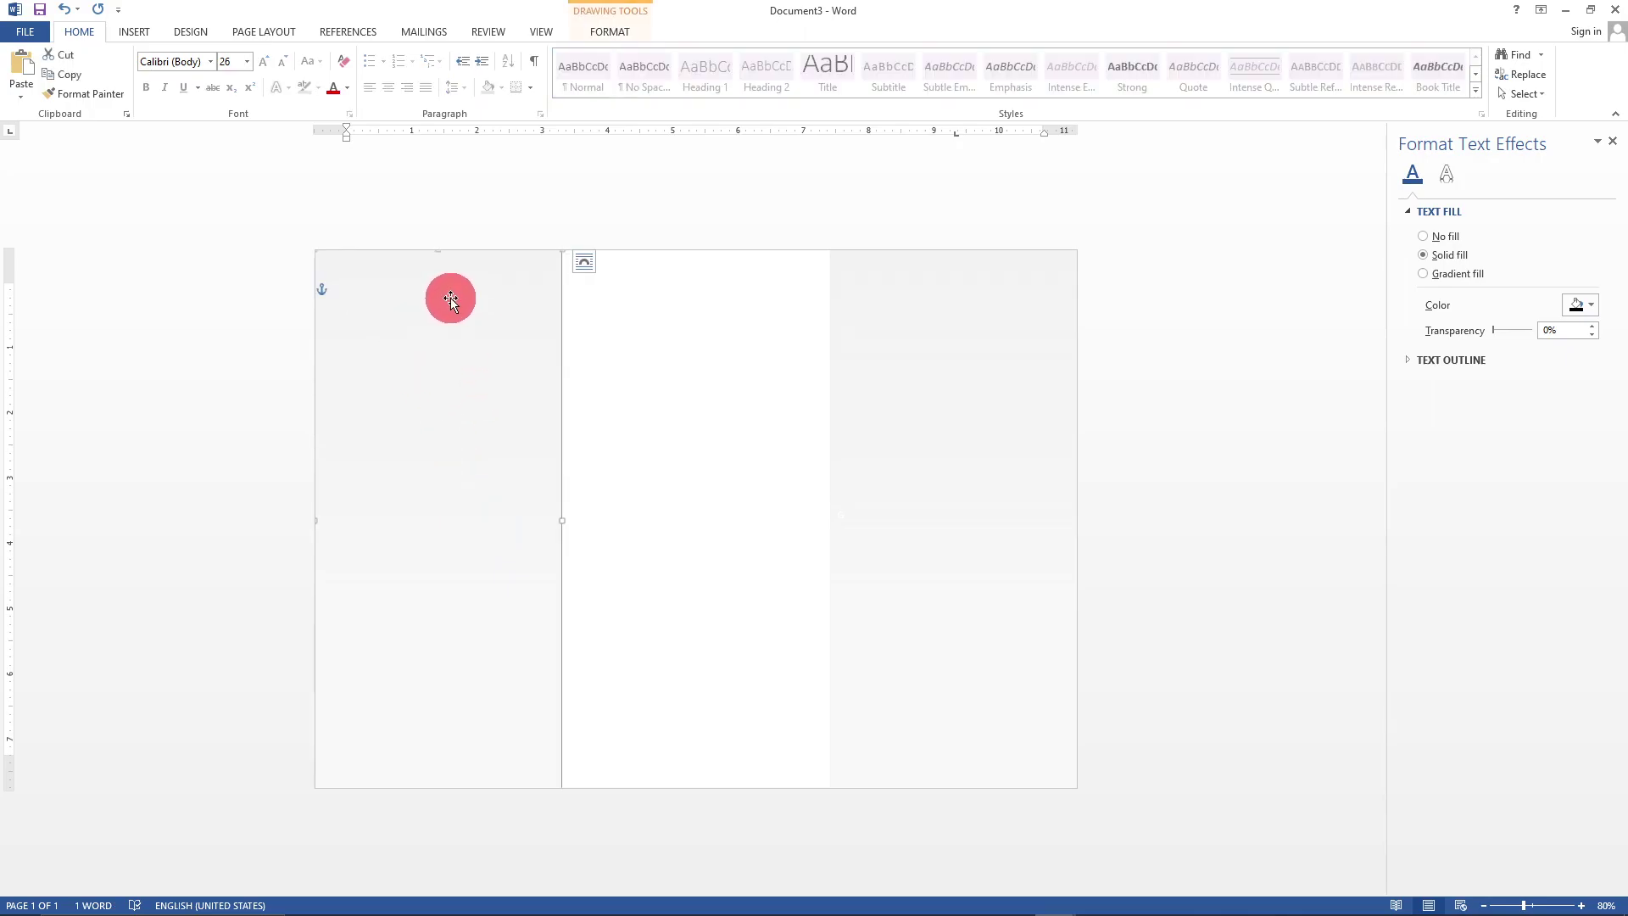
left_click(612, 31)
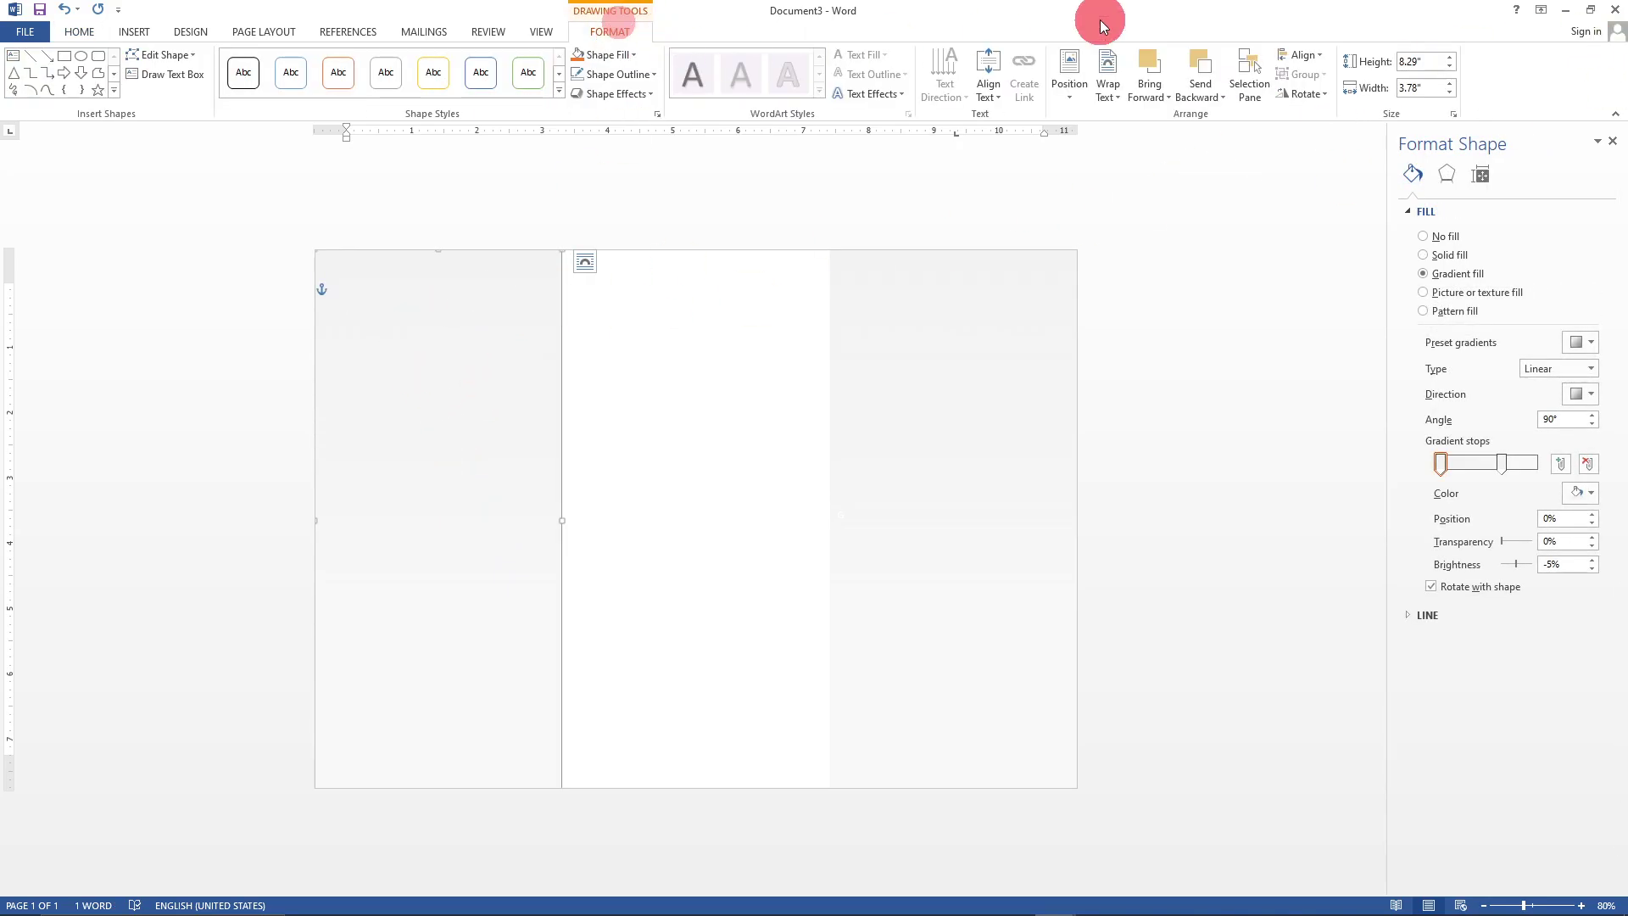
left_click(1304, 93)
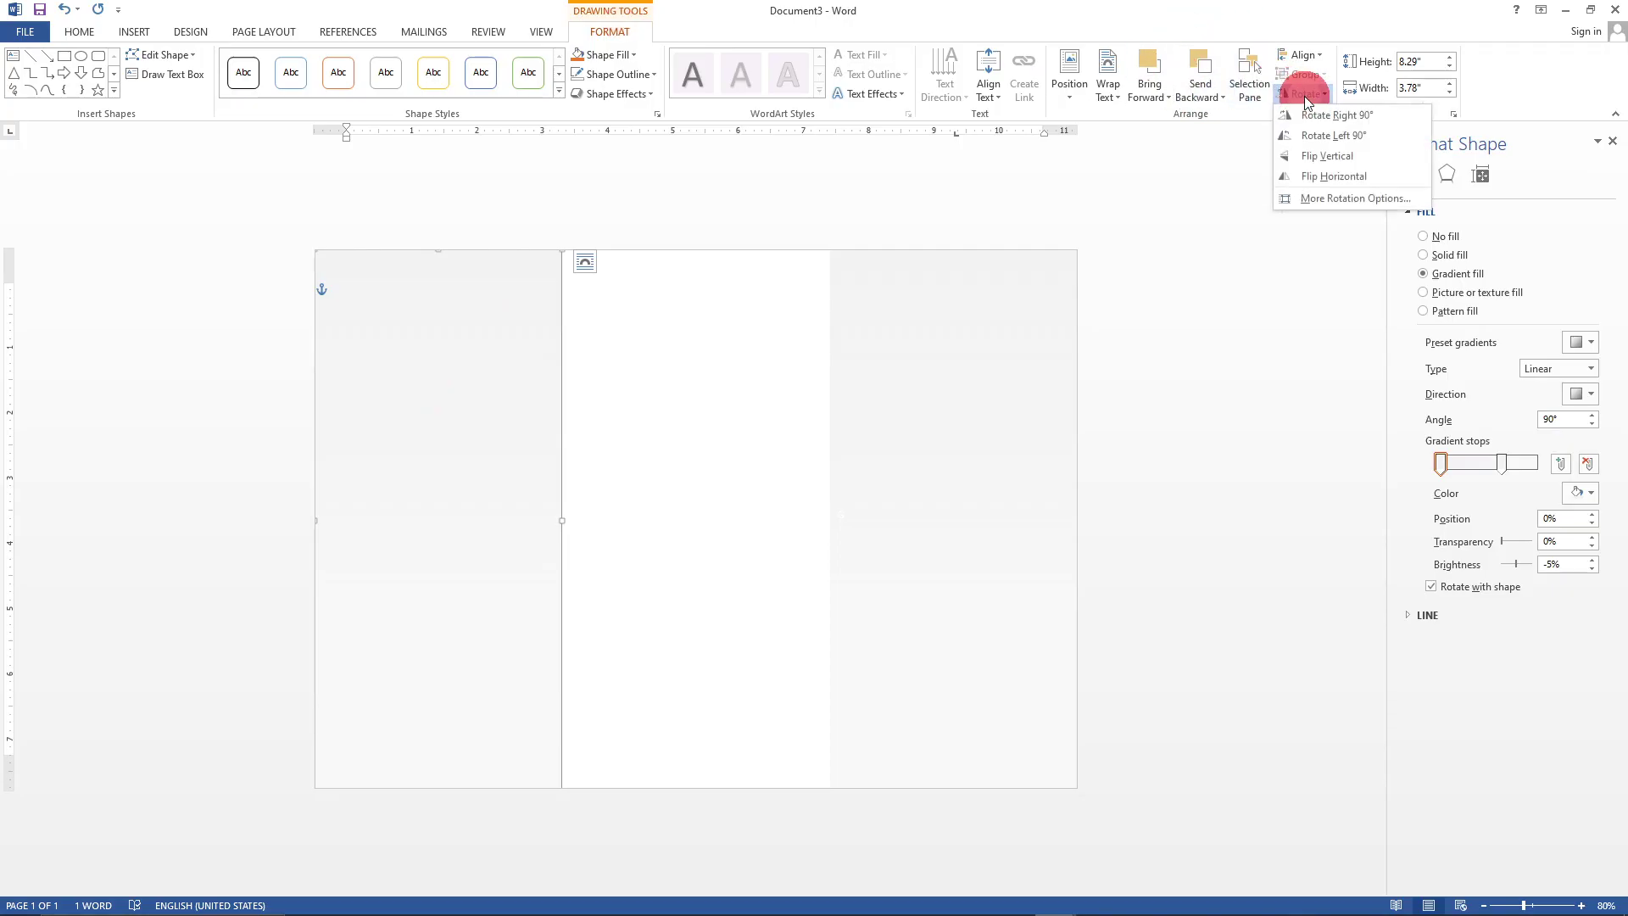
left_click(1329, 178)
left_click(1022, 367)
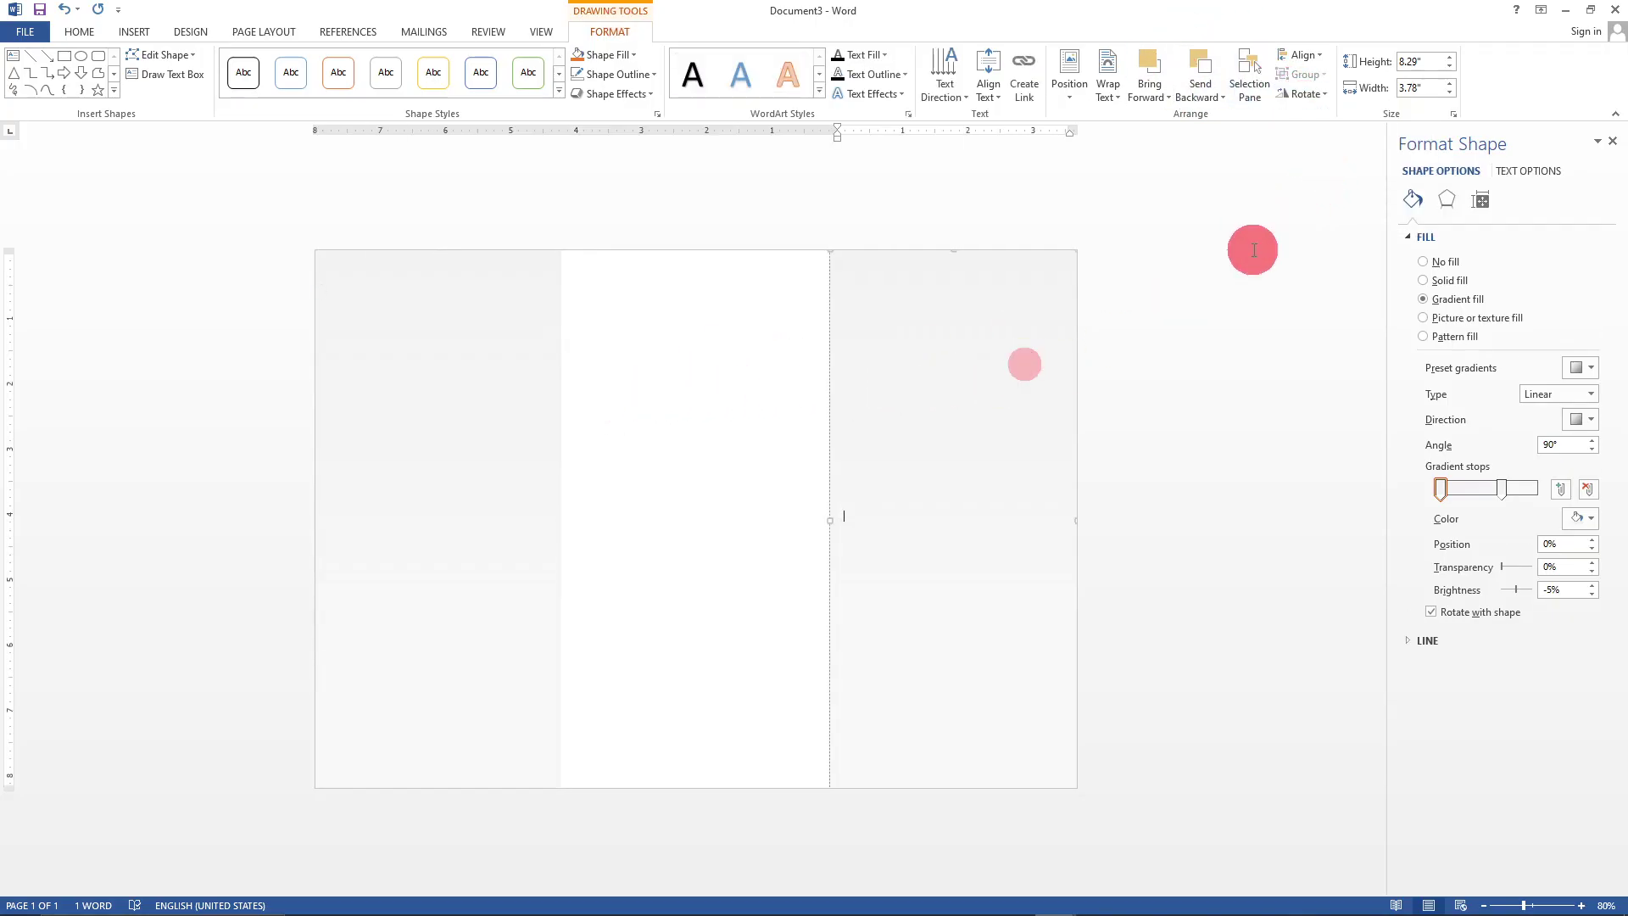
left_click(1328, 99)
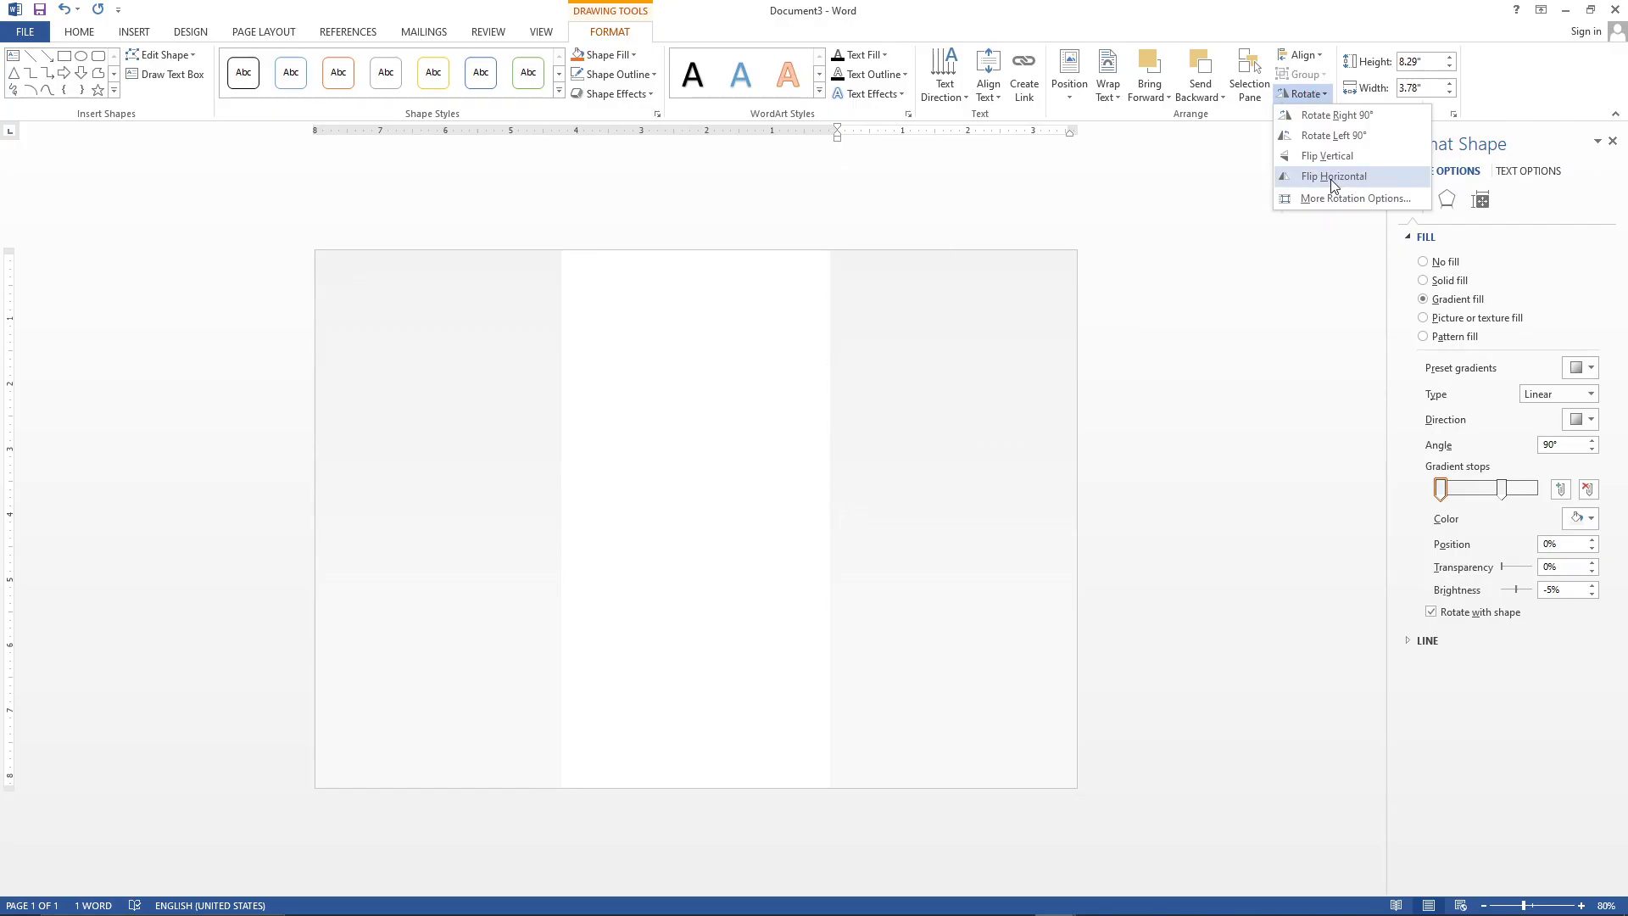
left_click(1334, 182)
left_click(369, 287)
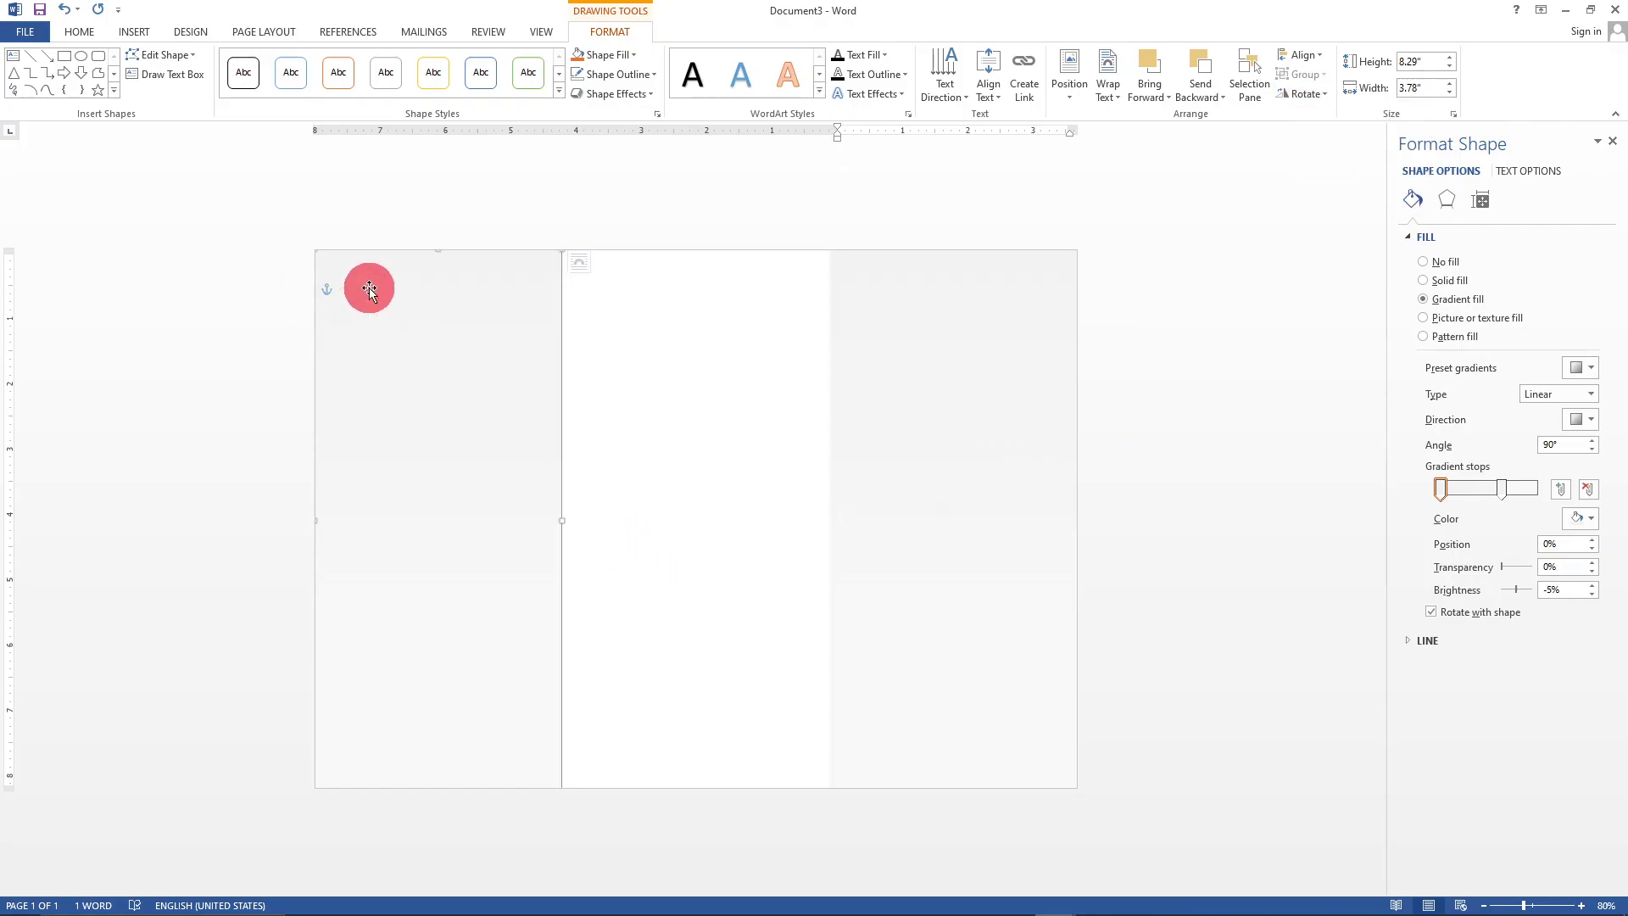
left_click(393, 283)
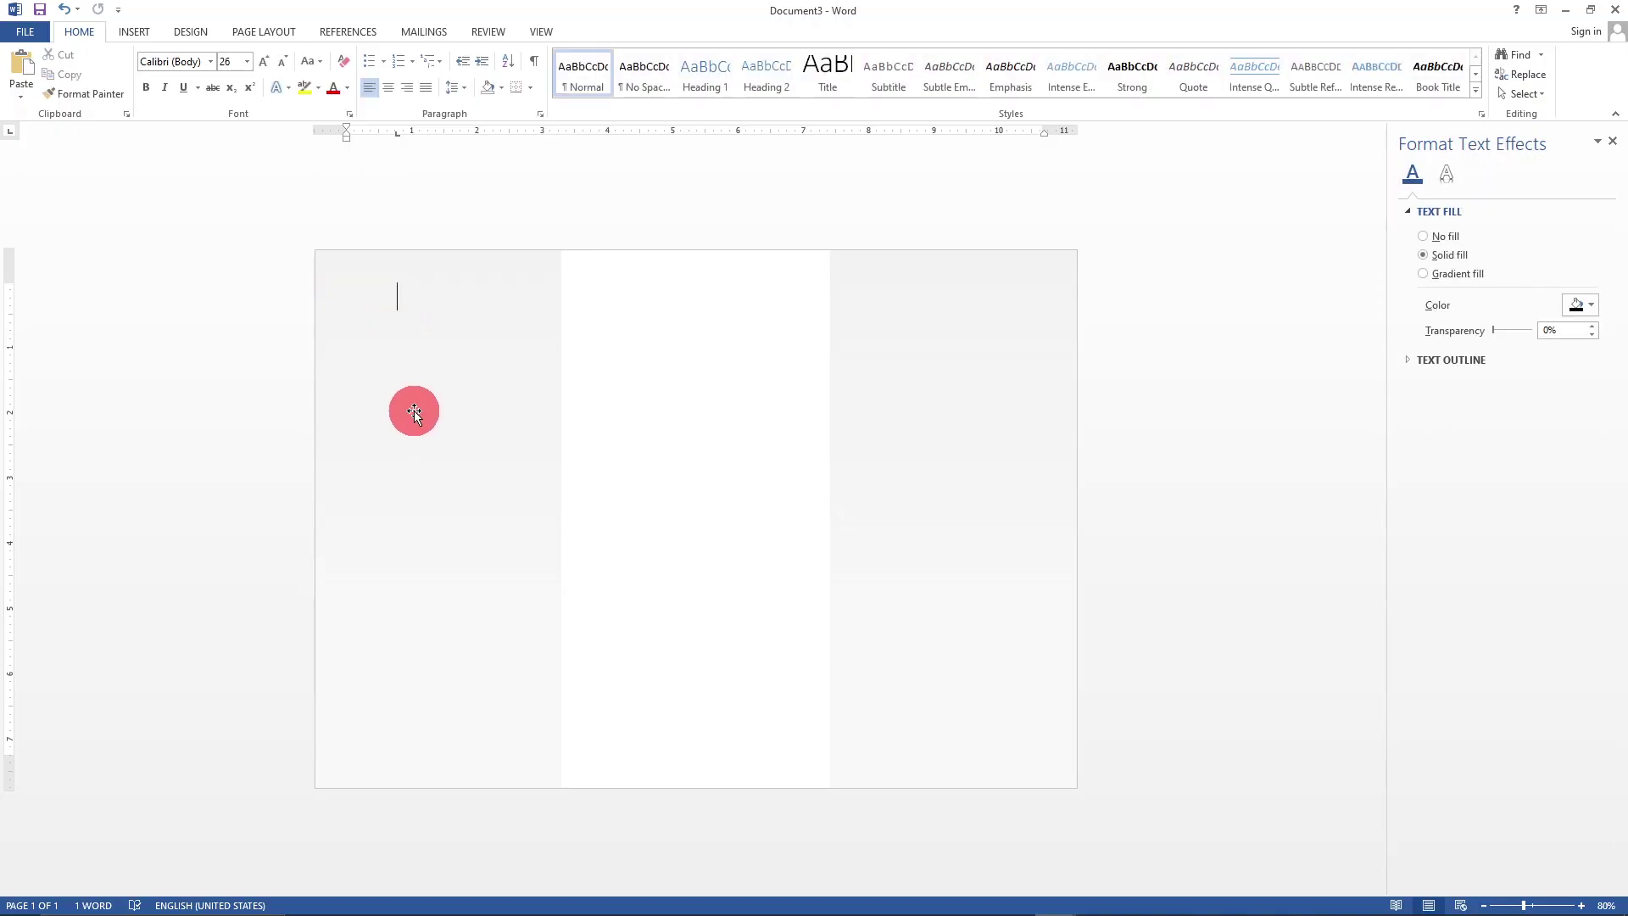
- Draw an oval about 2.55" high and 3.74" wide across the upper part of the left panel
left_click(134, 34)
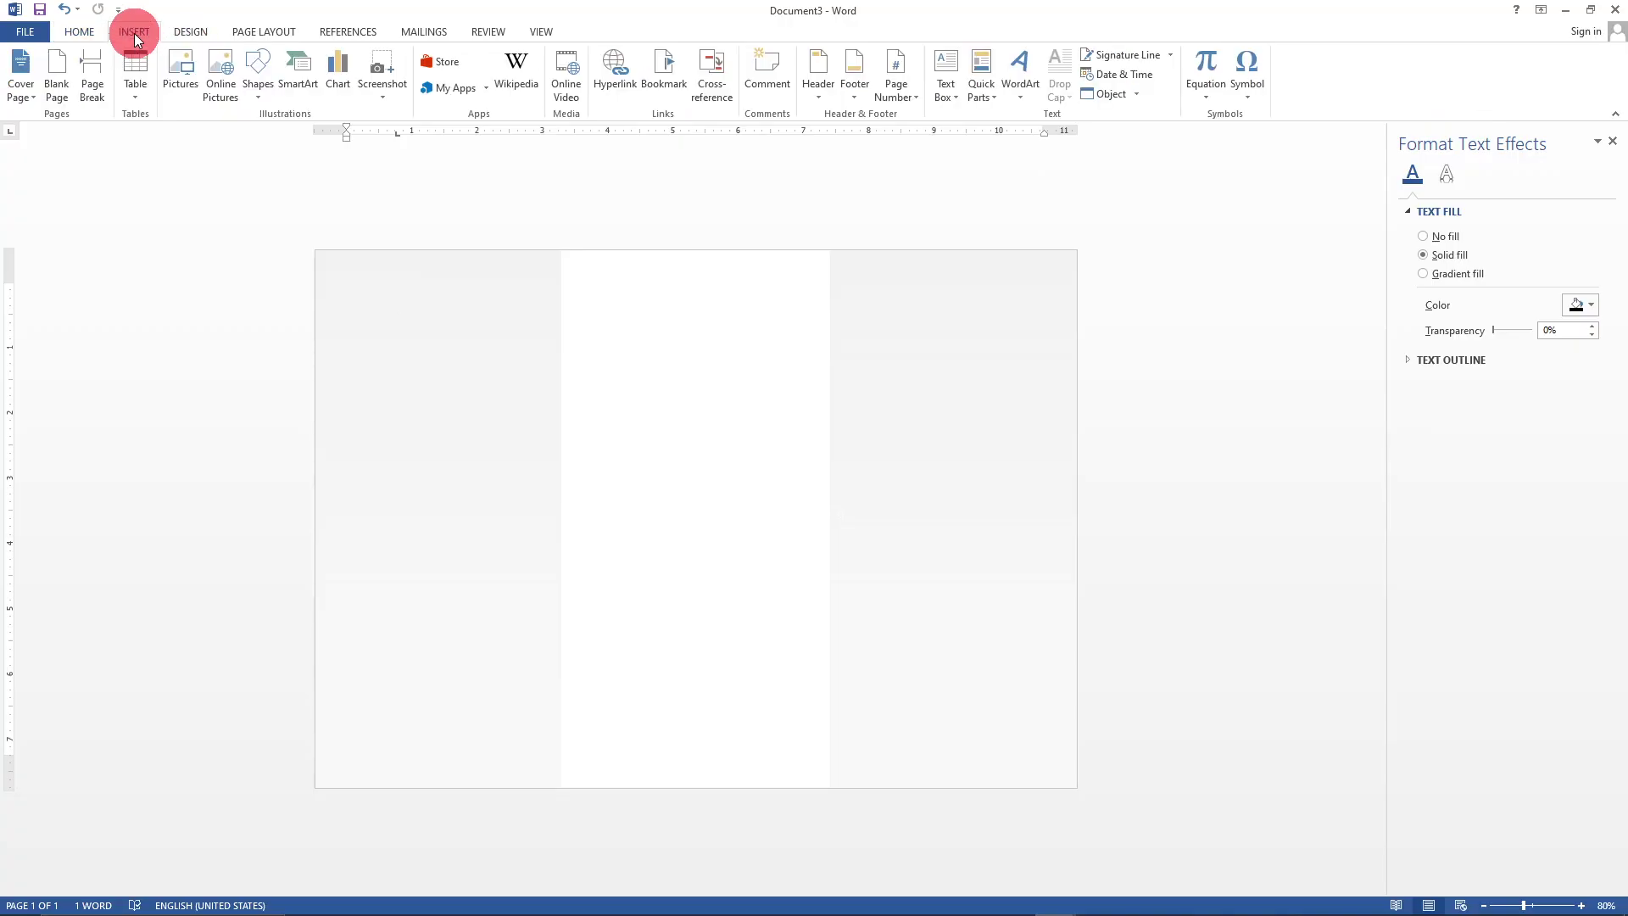
left_click(258, 99)
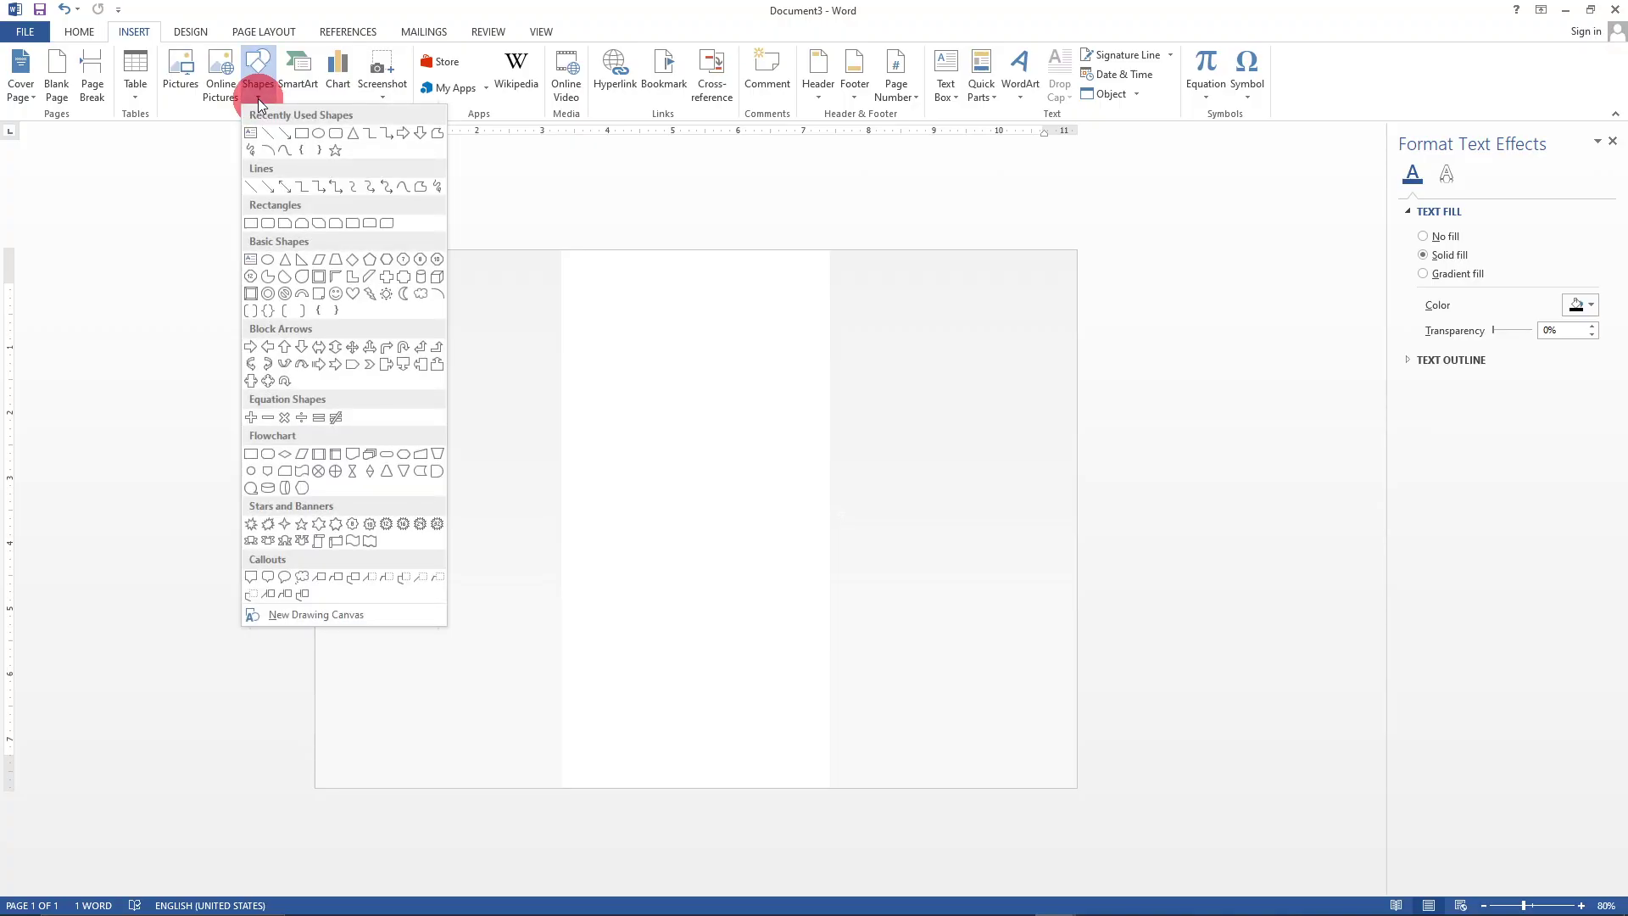
left_click(318, 133)
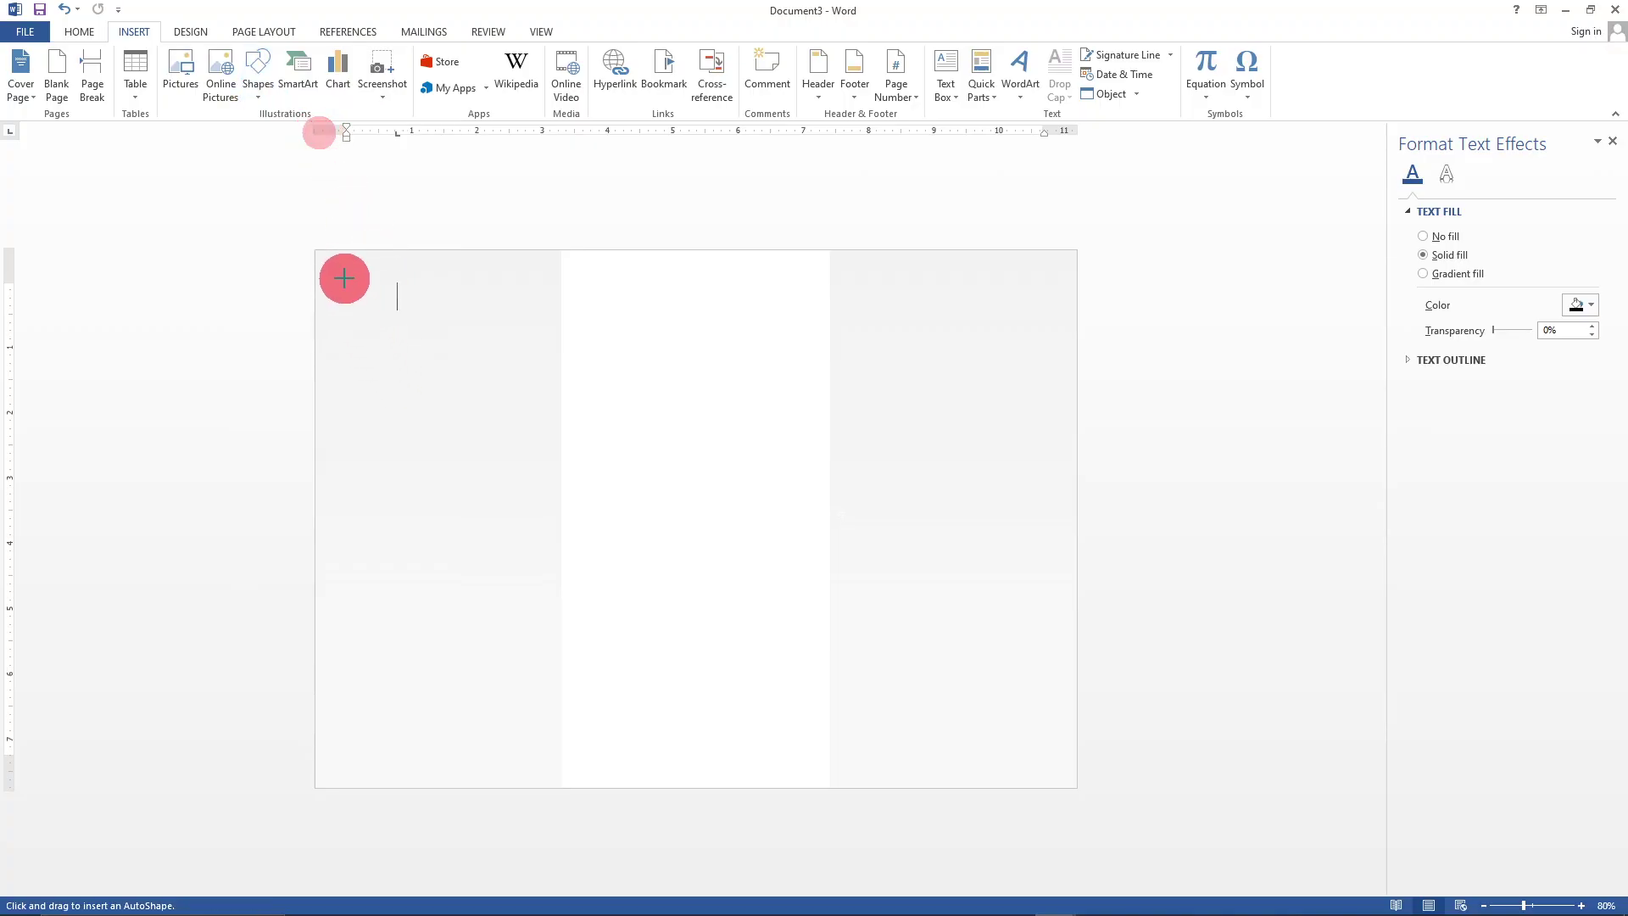
left_click(257, 119)
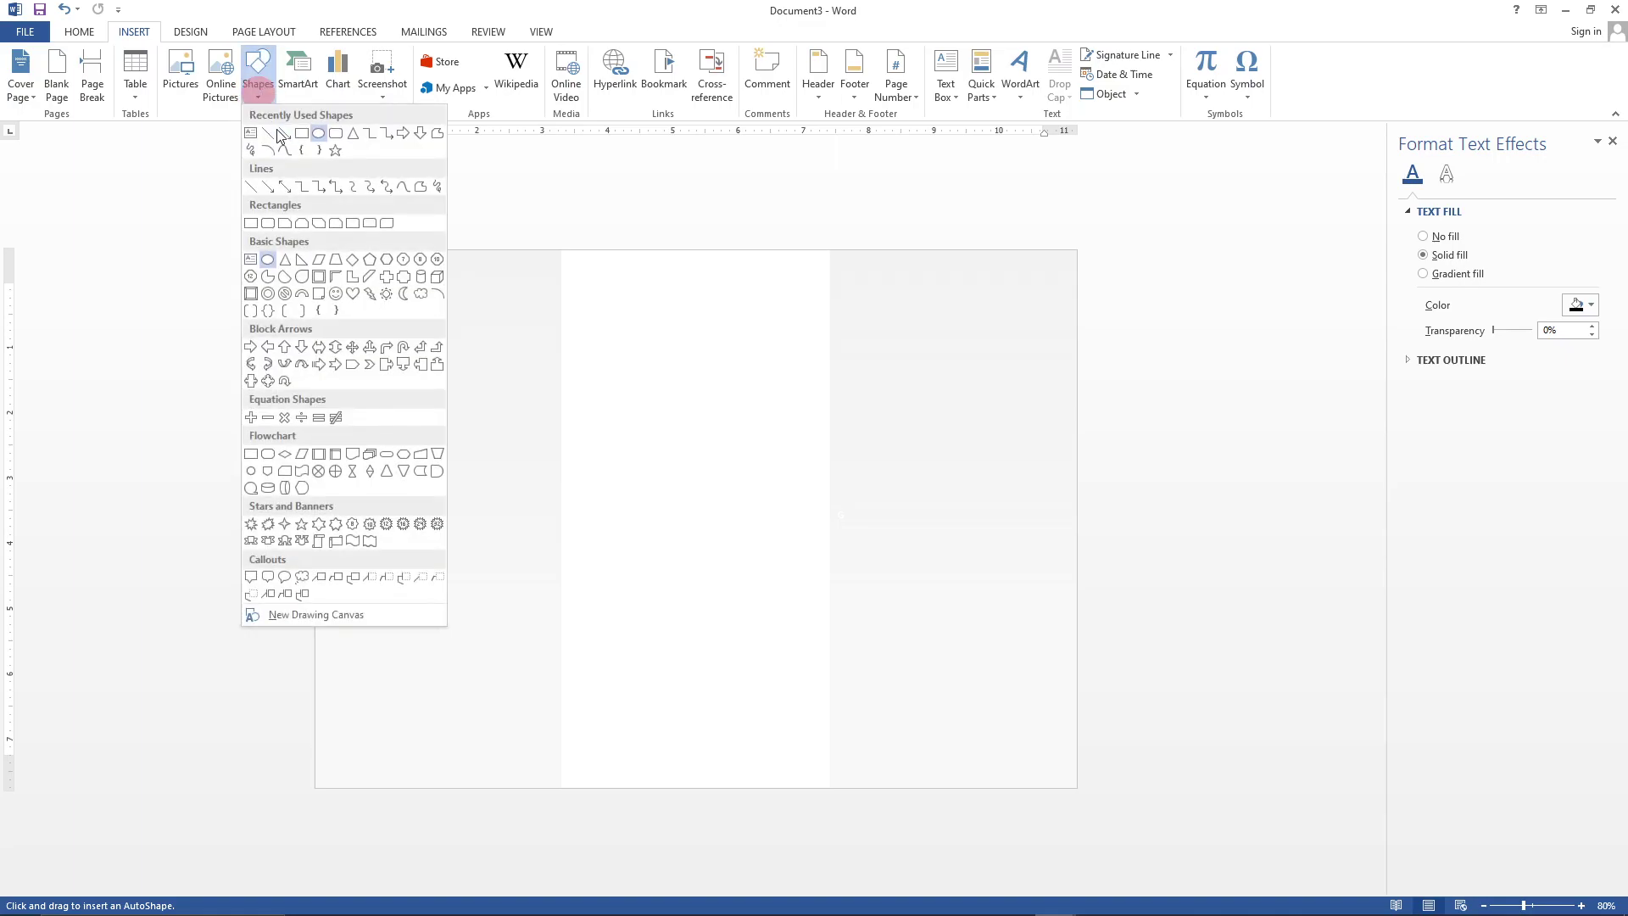
left_click(577, 346)
left_click_drag(318, 254, 556, 420)
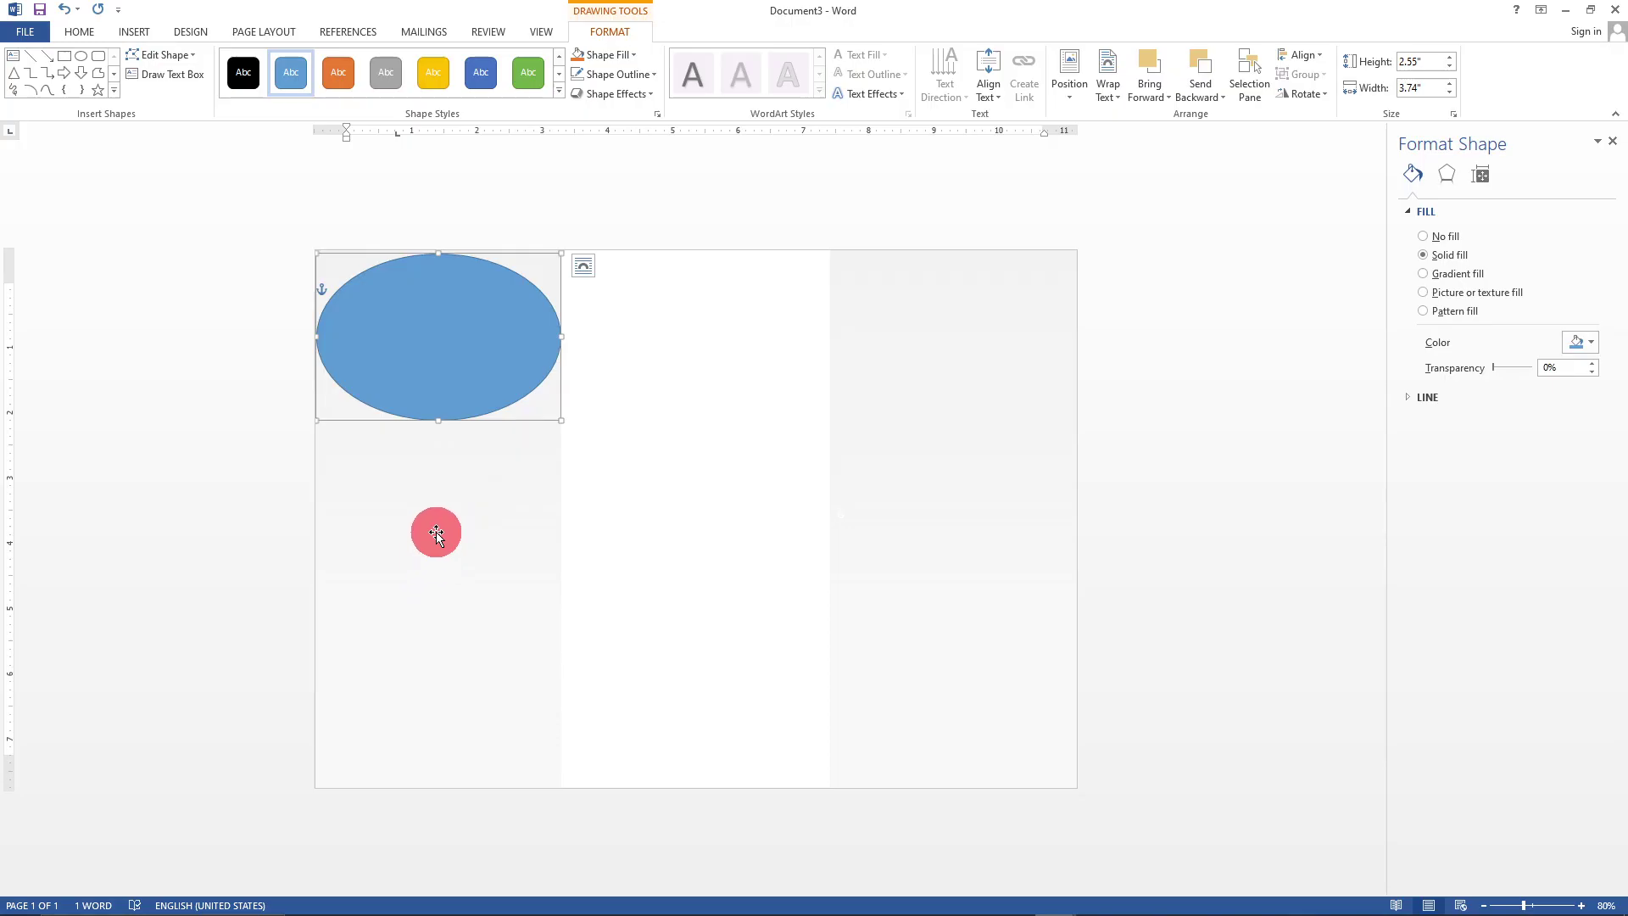
- Move the oval over the edge between the left and middle panels and reshape it to about 3.32" high by 3.39" wide
left_click_drag(451, 360, 406, 319)
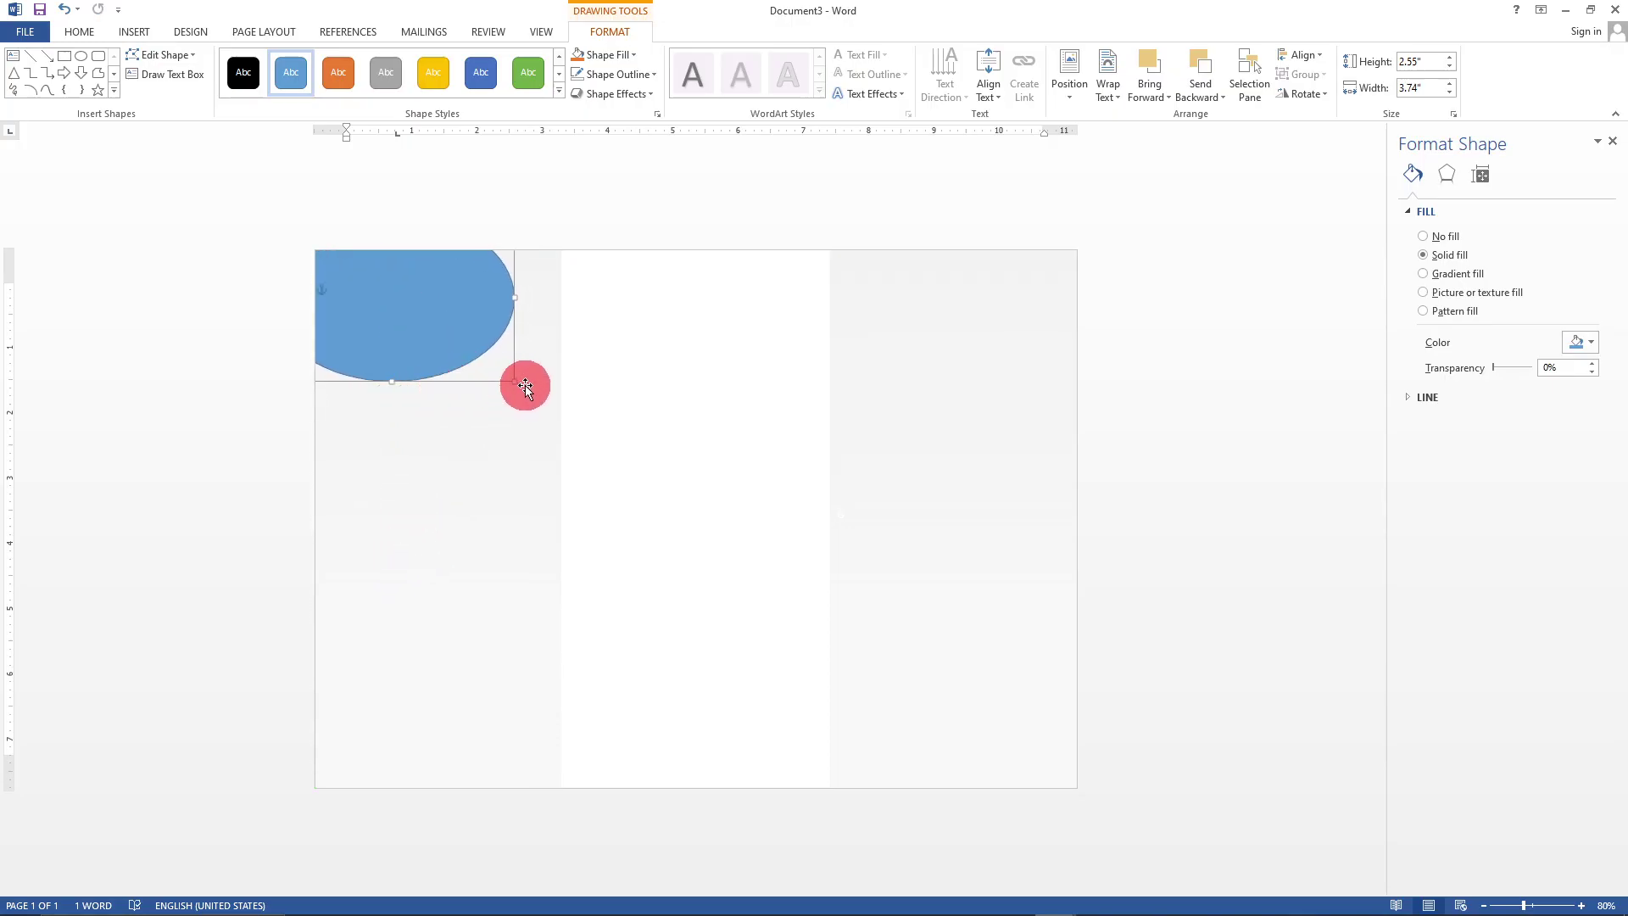
left_click_drag(511, 385, 562, 410)
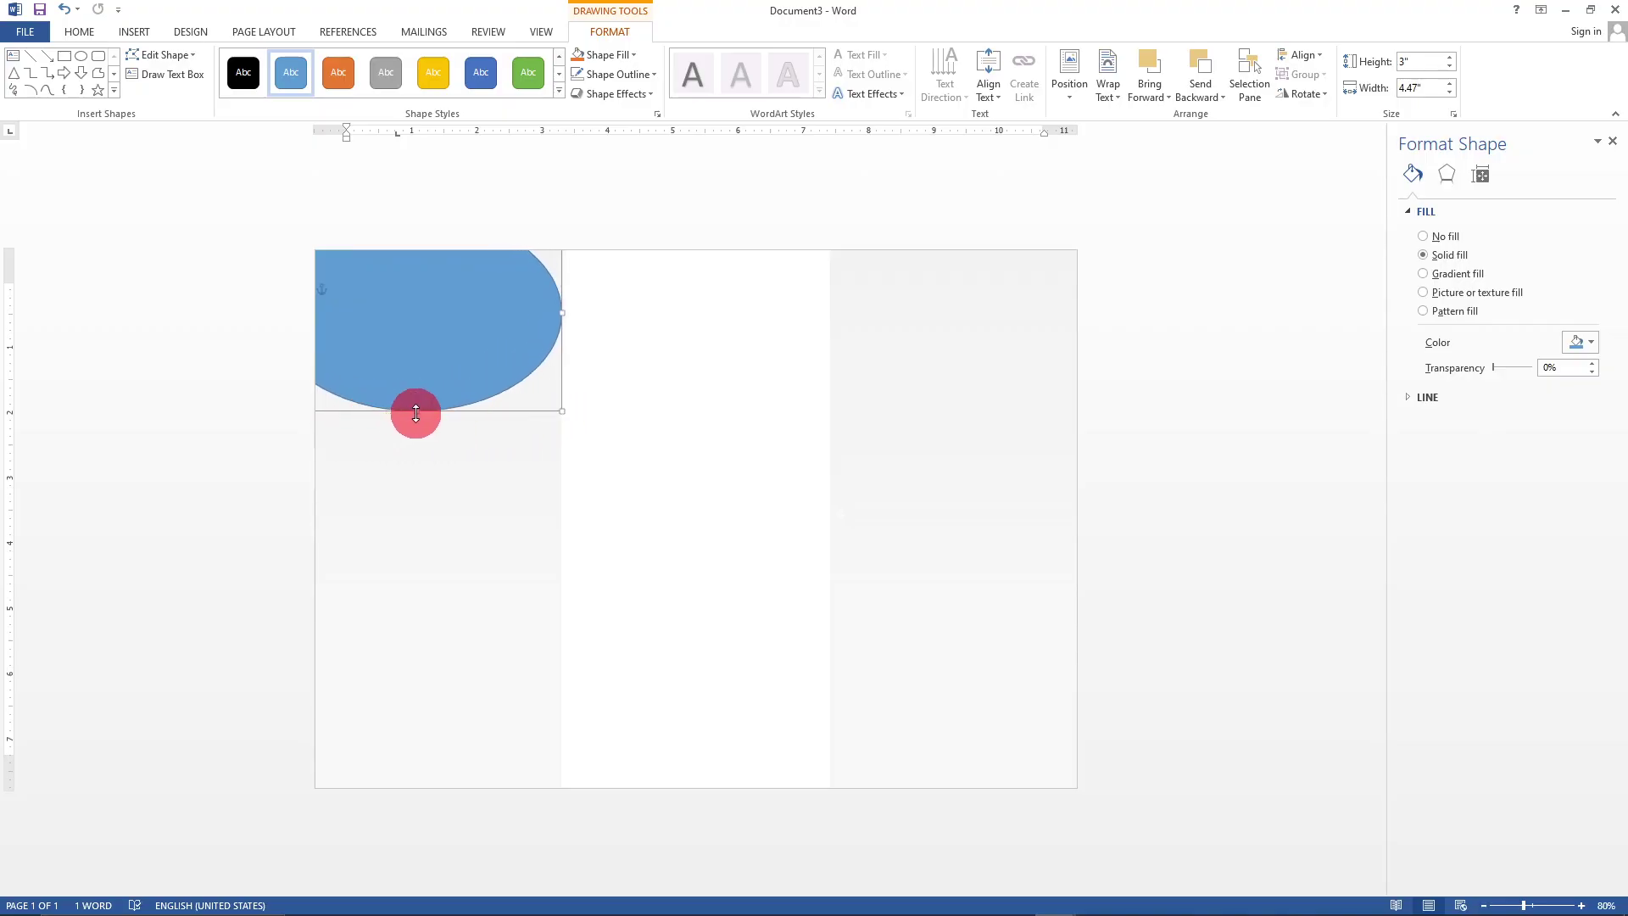
left_click_drag(464, 296, 596, 418)
left_click_drag(398, 532, 478, 513)
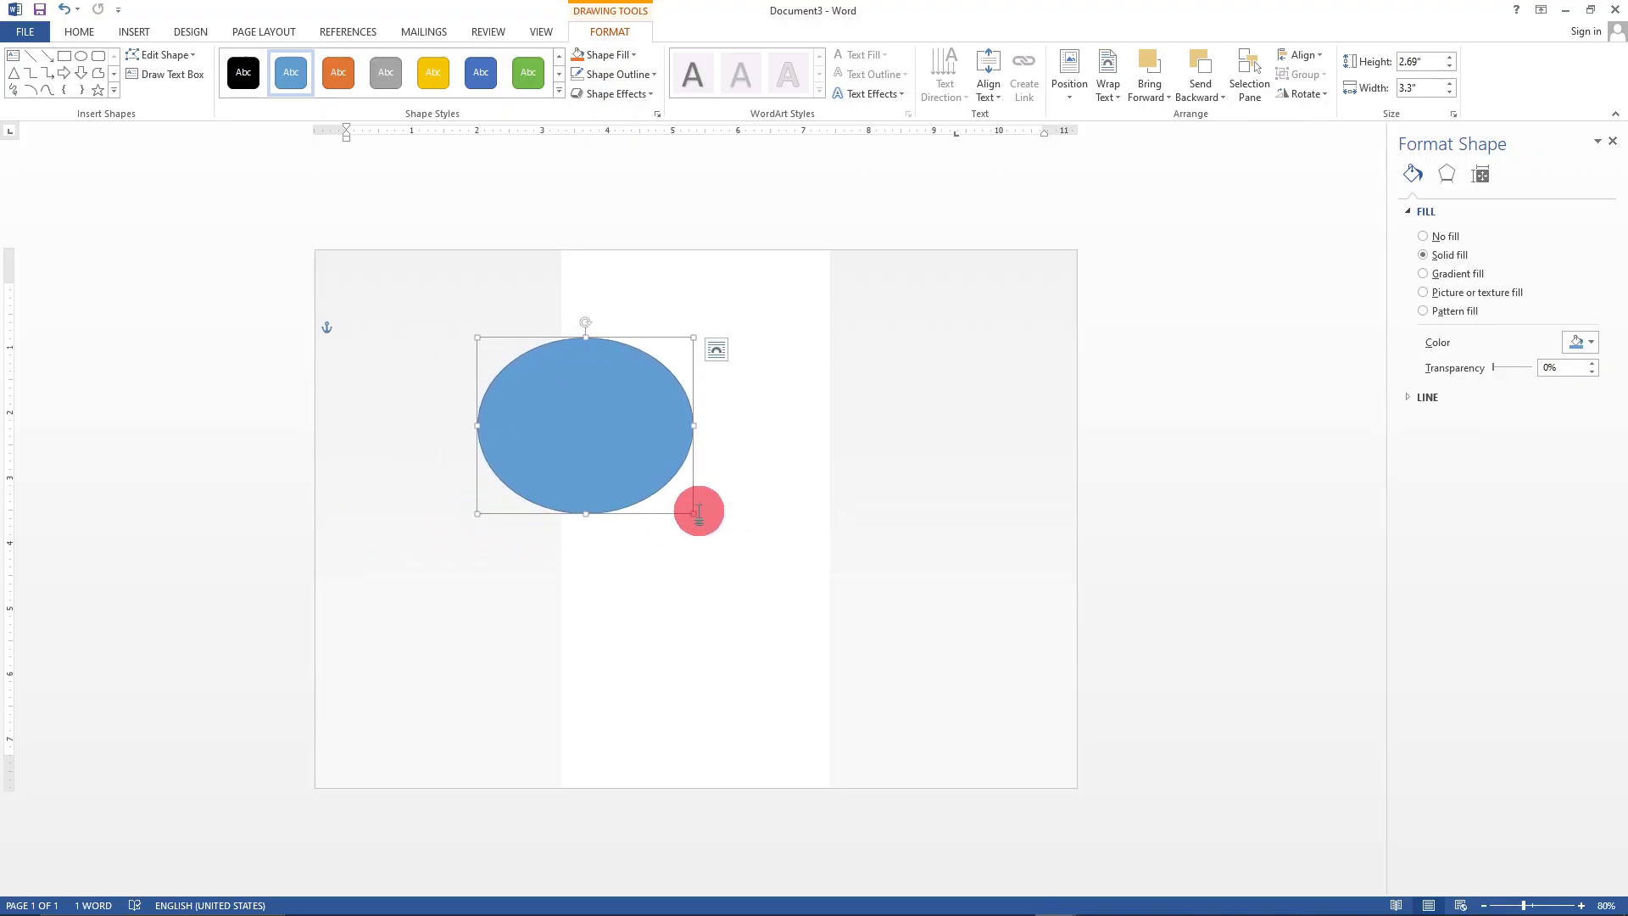
left_click_drag(693, 514, 698, 556)
- Move the oval partly beyond the page's upper-left corner and stretch it to the left panel's inner edge
left_click_drag(596, 461, 393, 318)
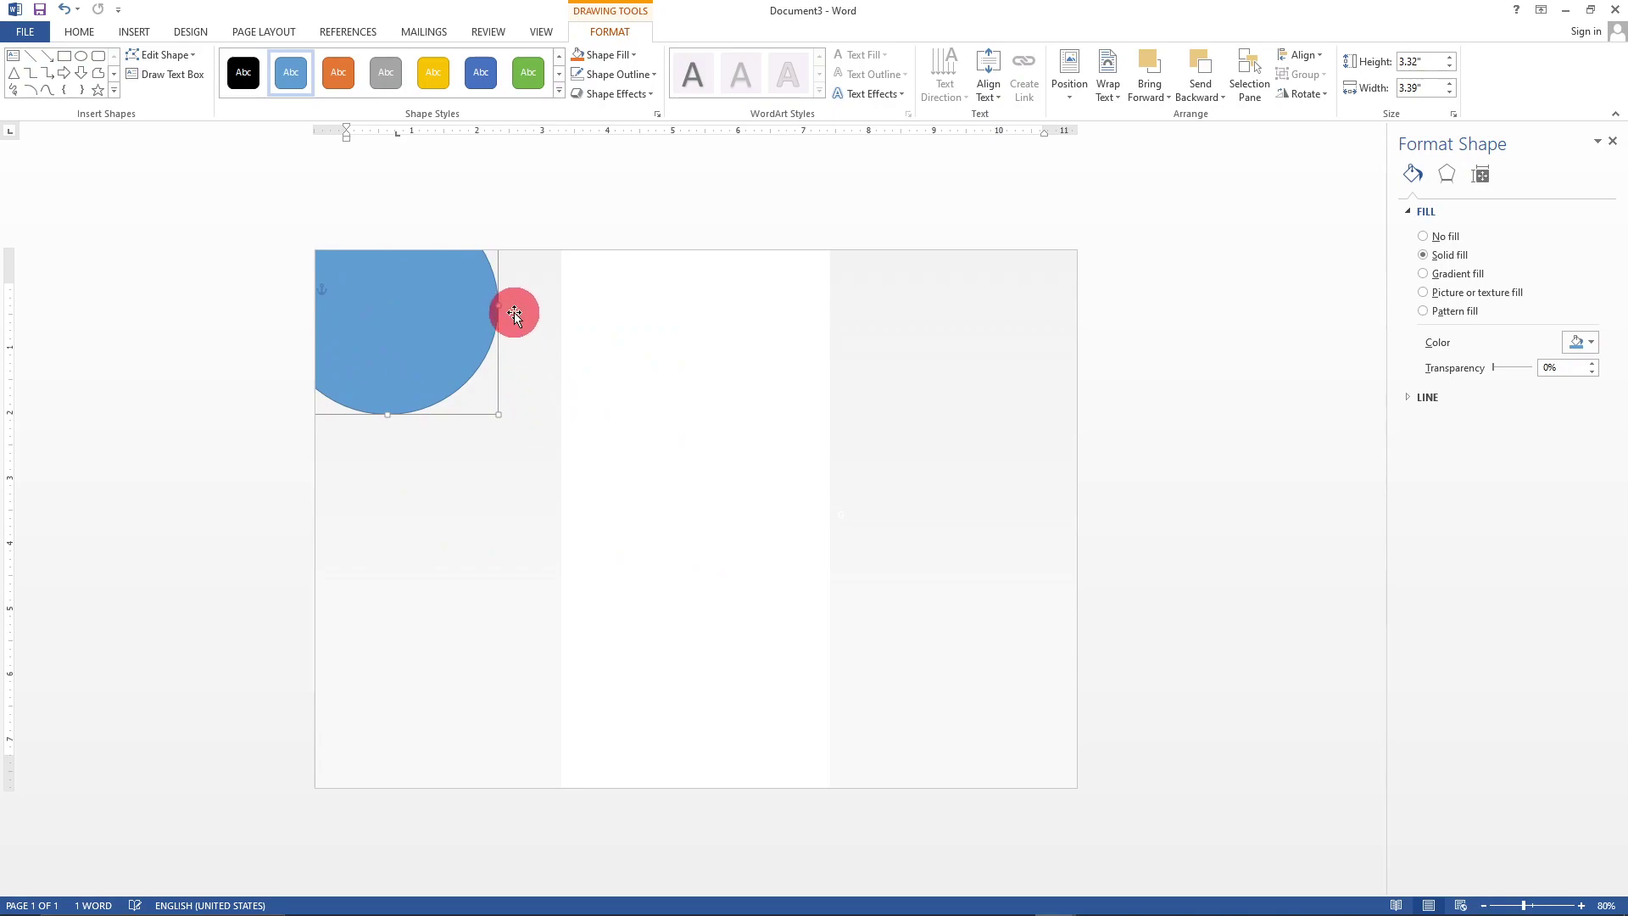
left_click_drag(497, 304, 564, 305)
left_click(507, 396)
left_click_drag(564, 415, 561, 443)
left_click(688, 425)
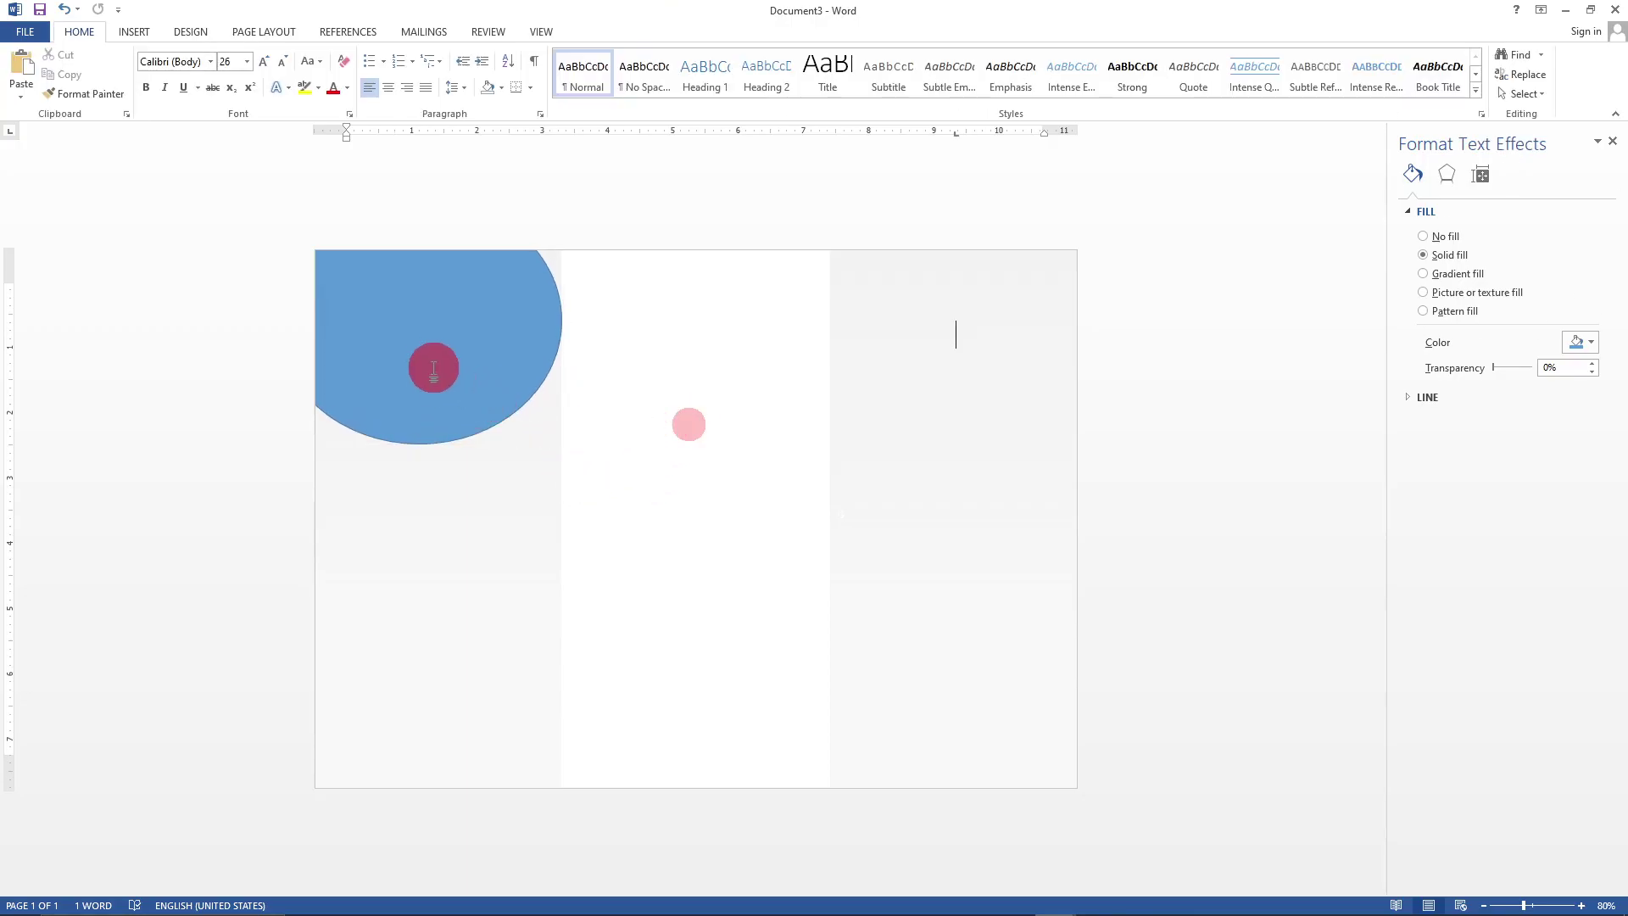
- Refine the corner oval to about 3.1" high by 4.34" wide, ending at the left panel's inner edge
left_click(503, 374)
mouse_move(559, 442)
left_mouse_down()
mouse_move(559, 400)
mouse_move(546, 405)
mouse_move(561, 413)
left_mouse_up()
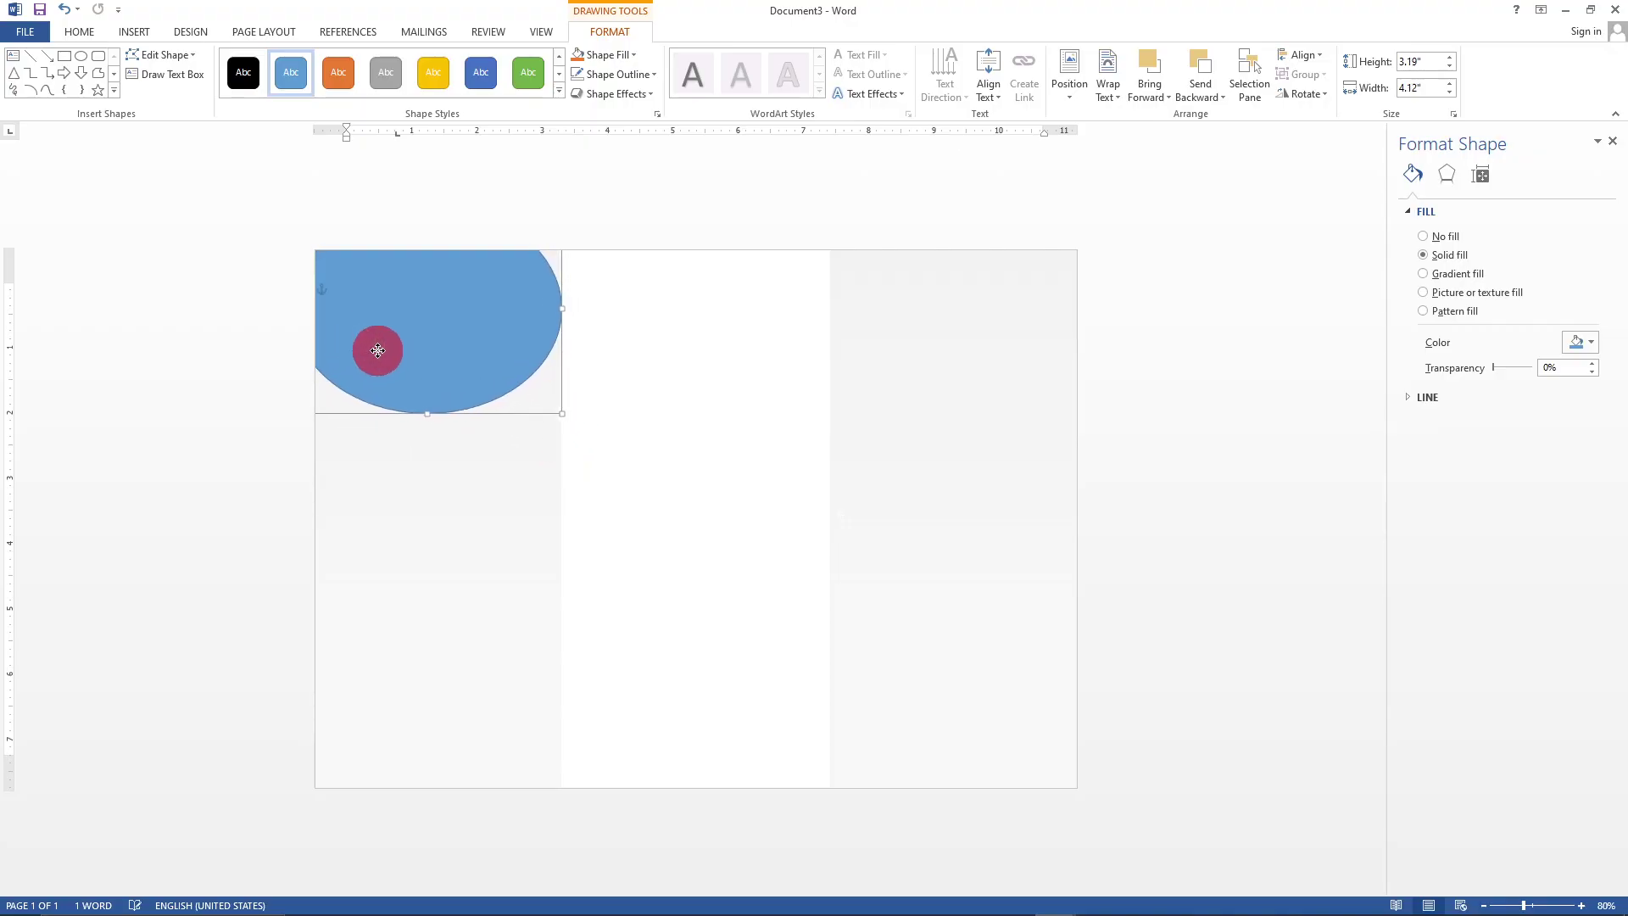
left_click_drag(562, 413, 564, 390)
left_click_drag(394, 369, 444, 403)
left_click_drag(603, 364, 562, 441)
left_click(667, 462)
left_click(469, 362)
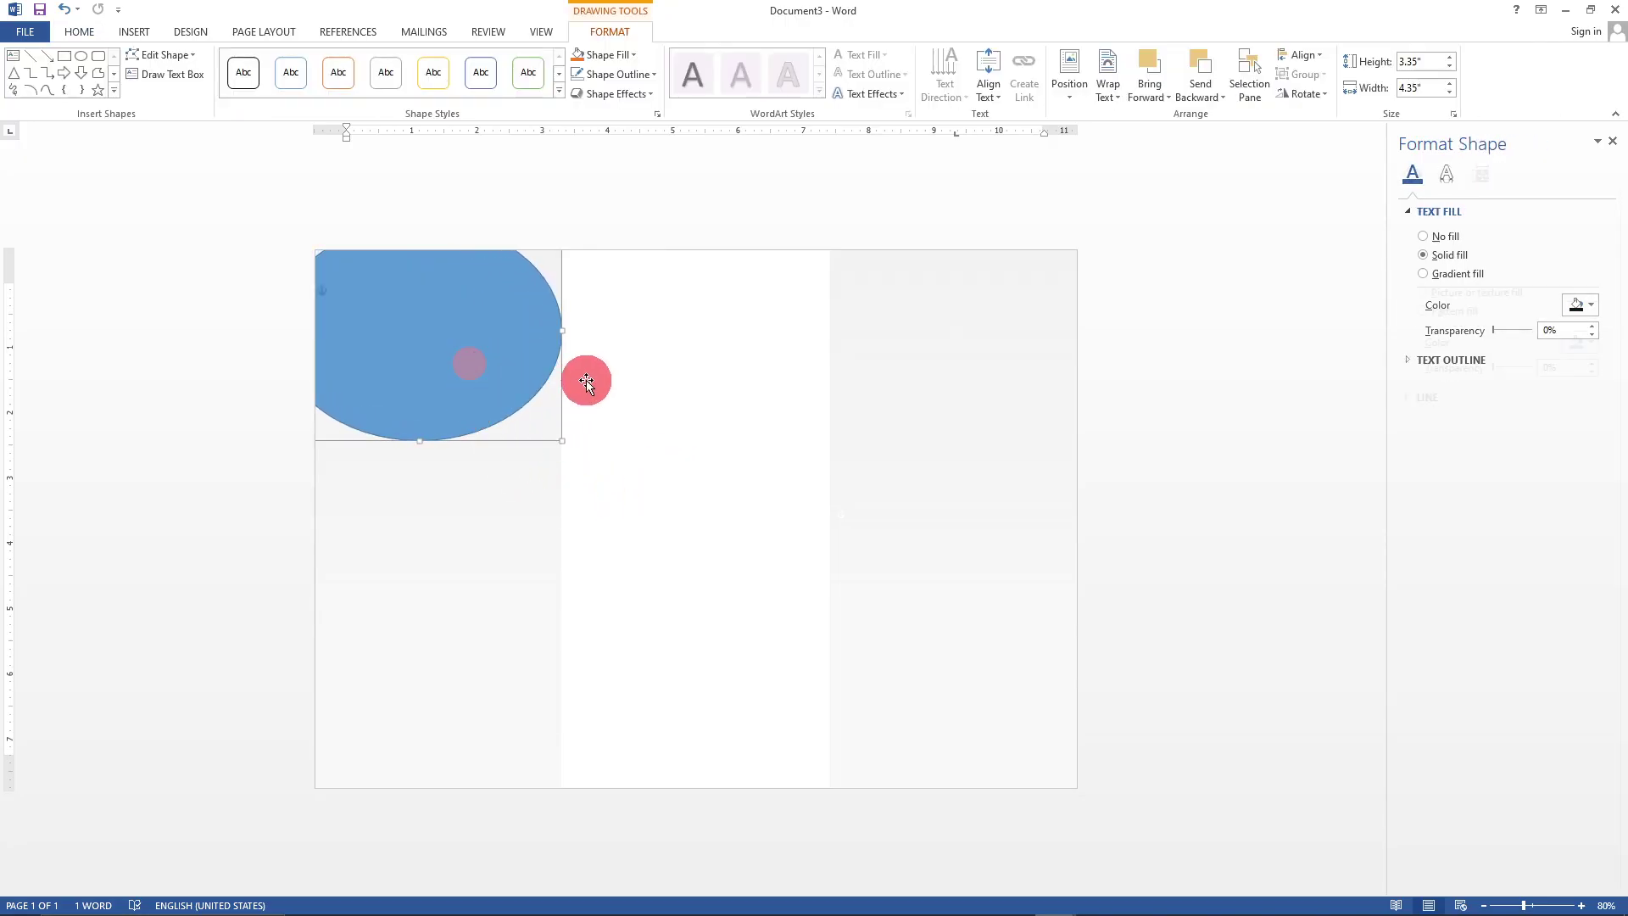
left_click_drag(559, 436, 560, 424)
left_click(679, 480)
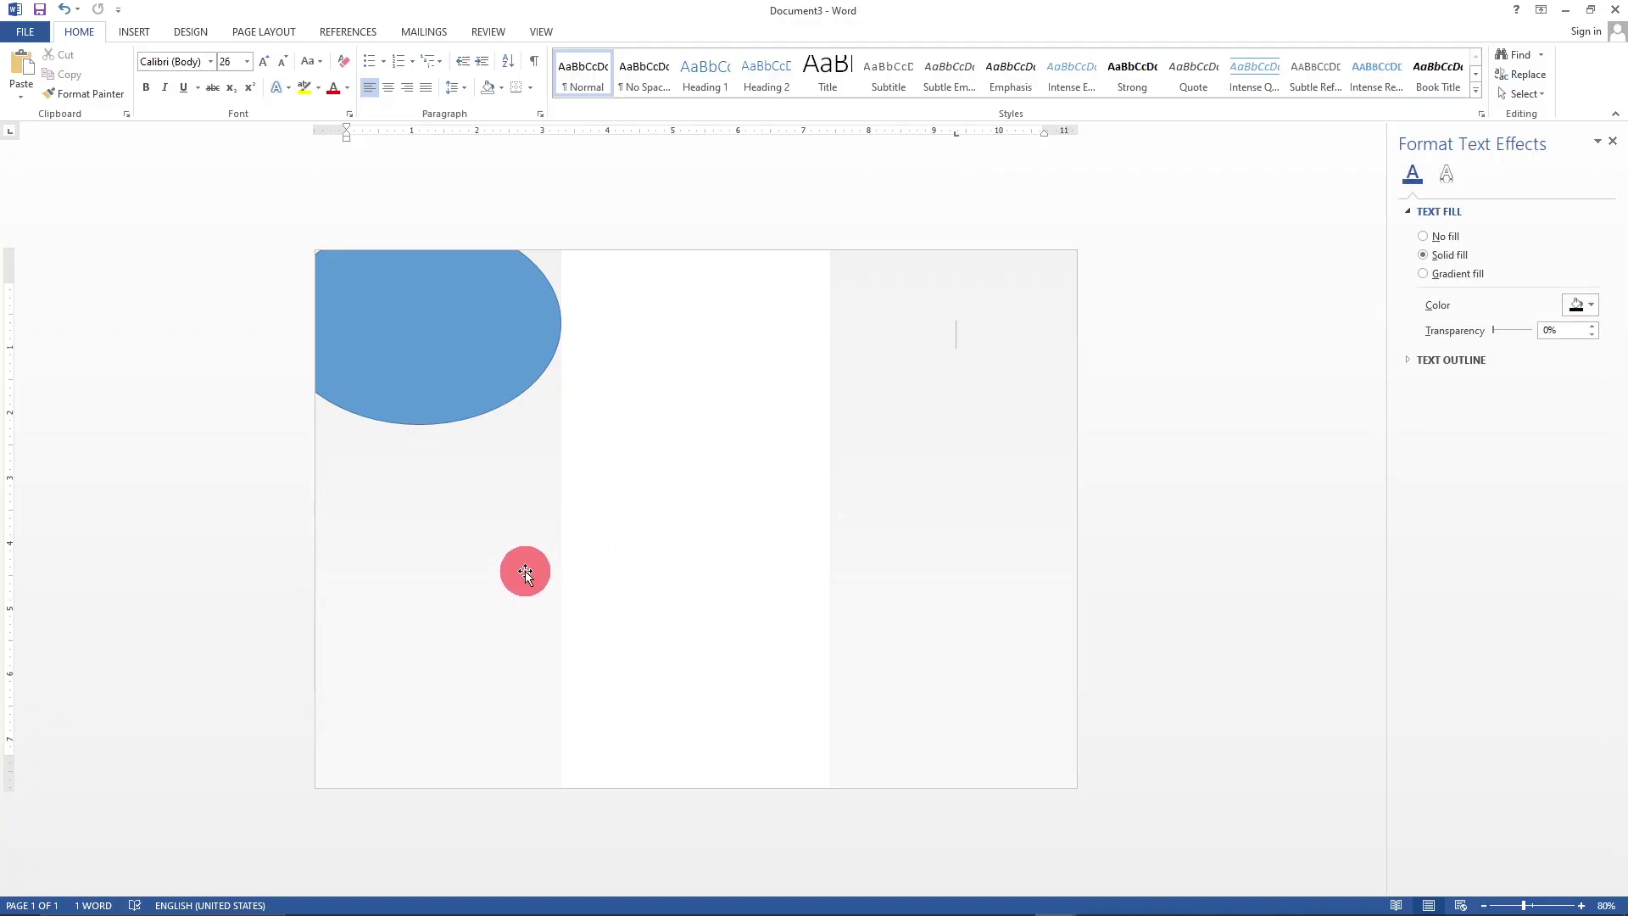
- Change the blue oval's solid fill to a gradient fill
left_click(480, 344)
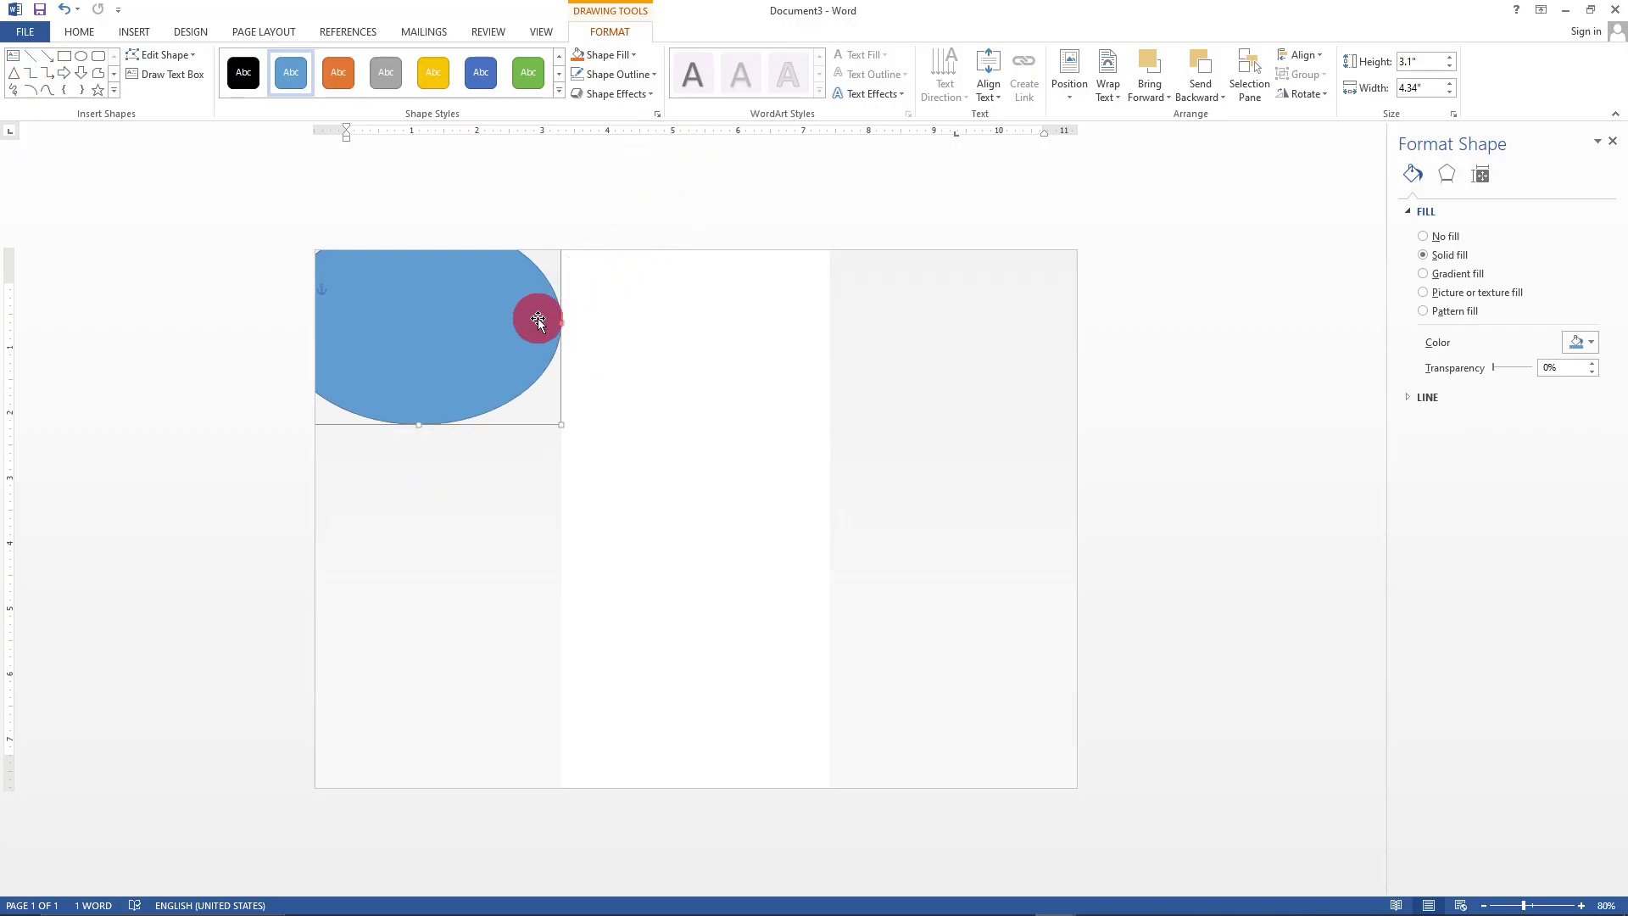
left_click(635, 54)
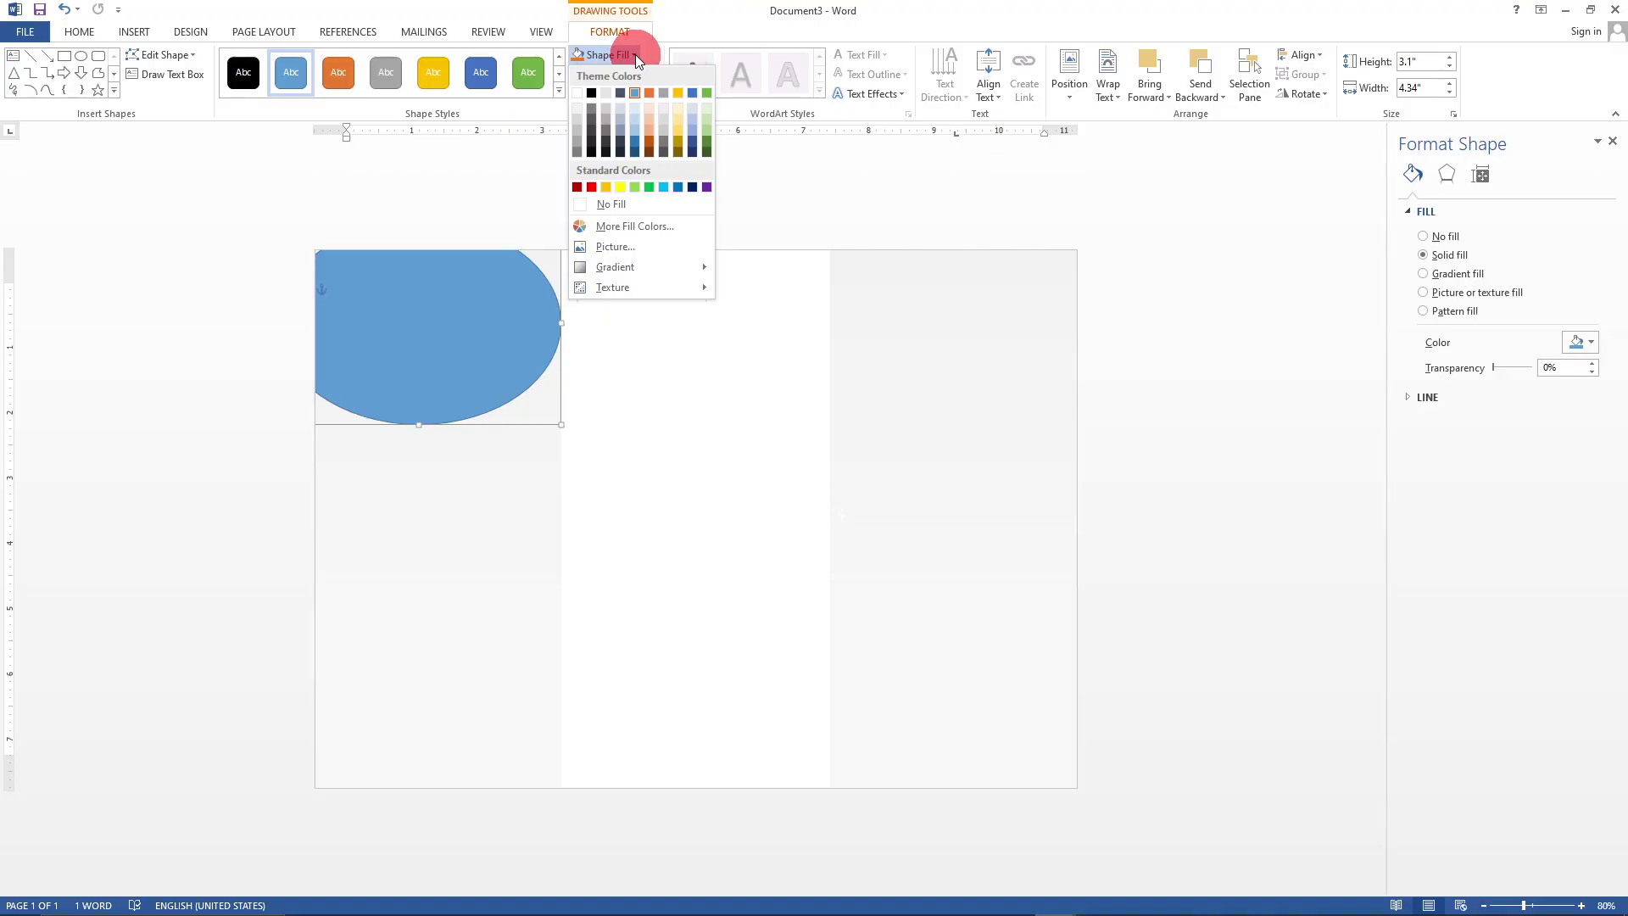
mouse_move(632, 266)
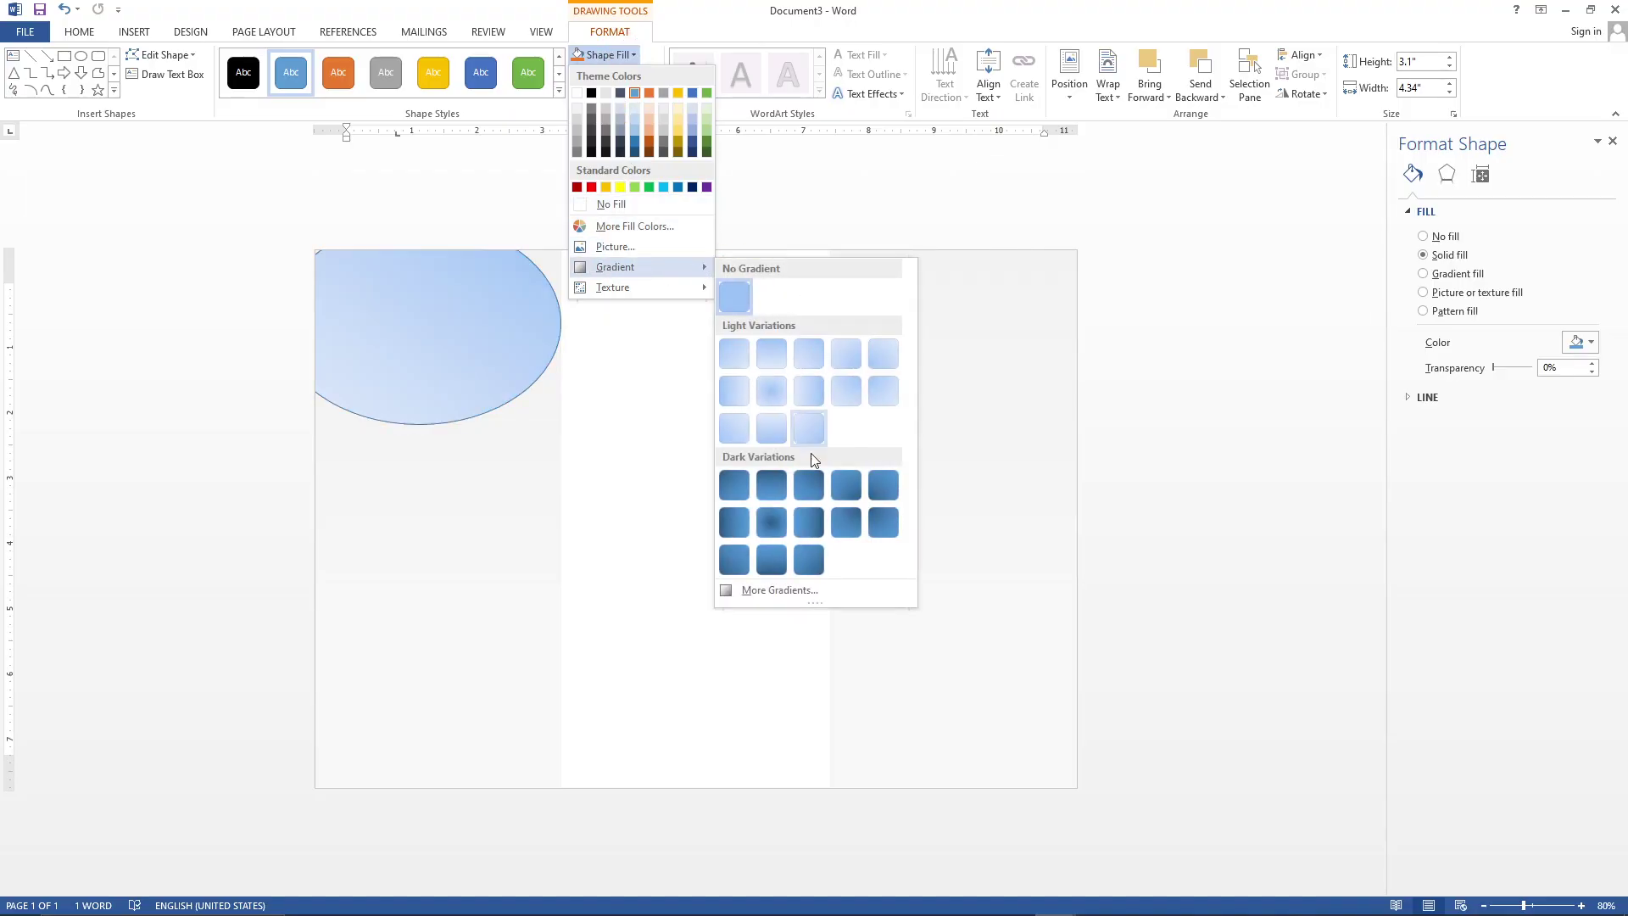
left_click(790, 592)
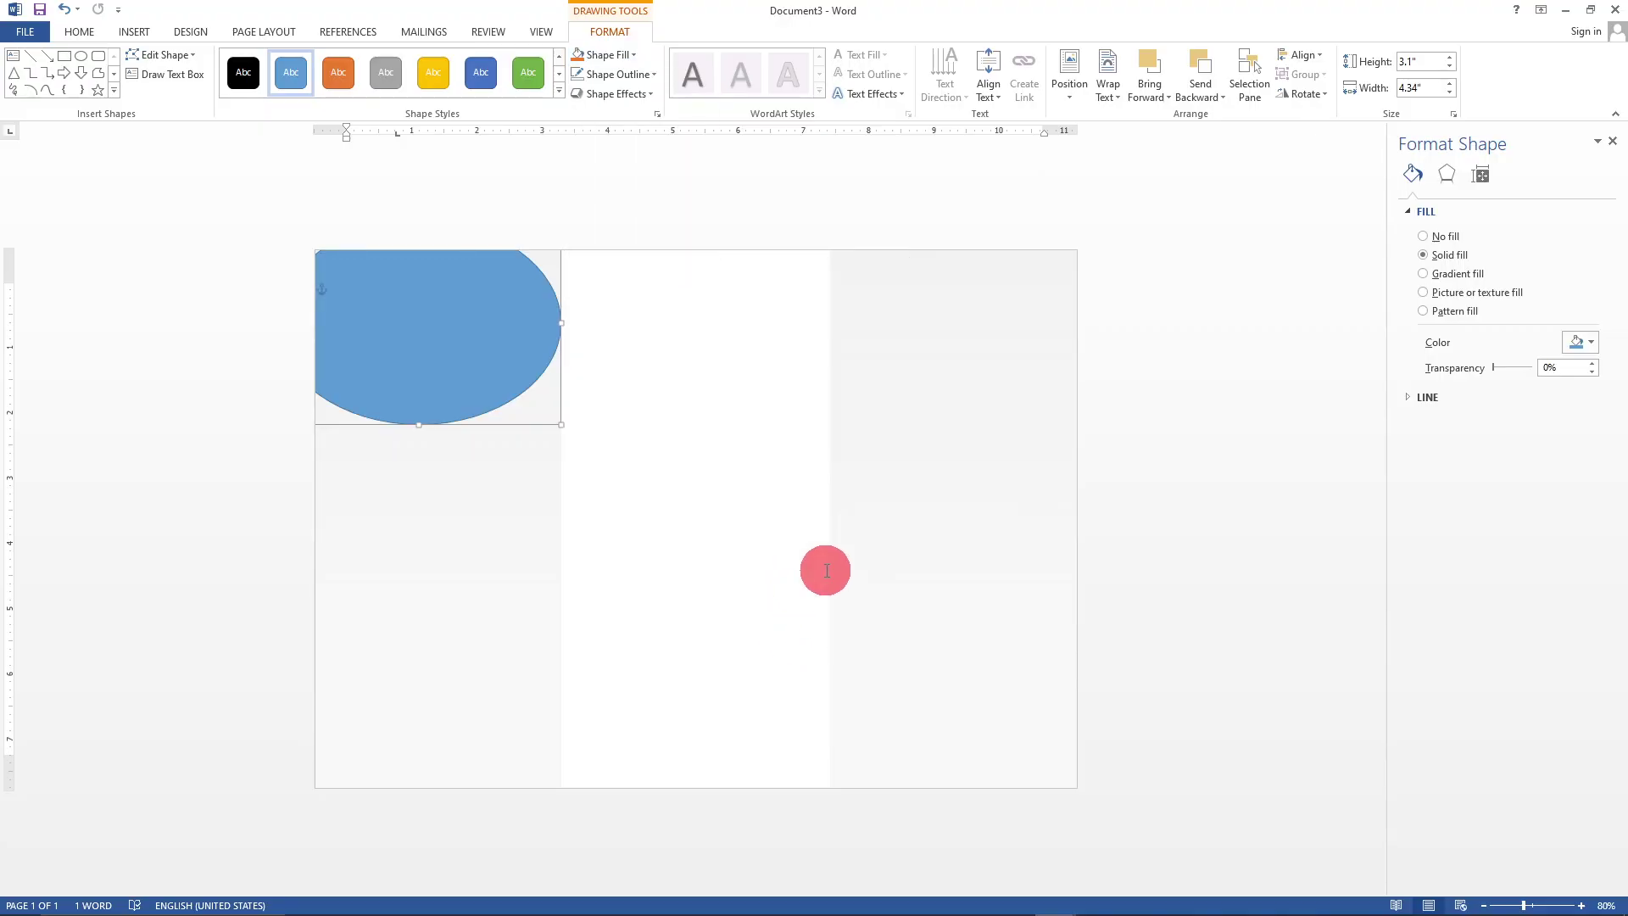
left_click(1449, 273)
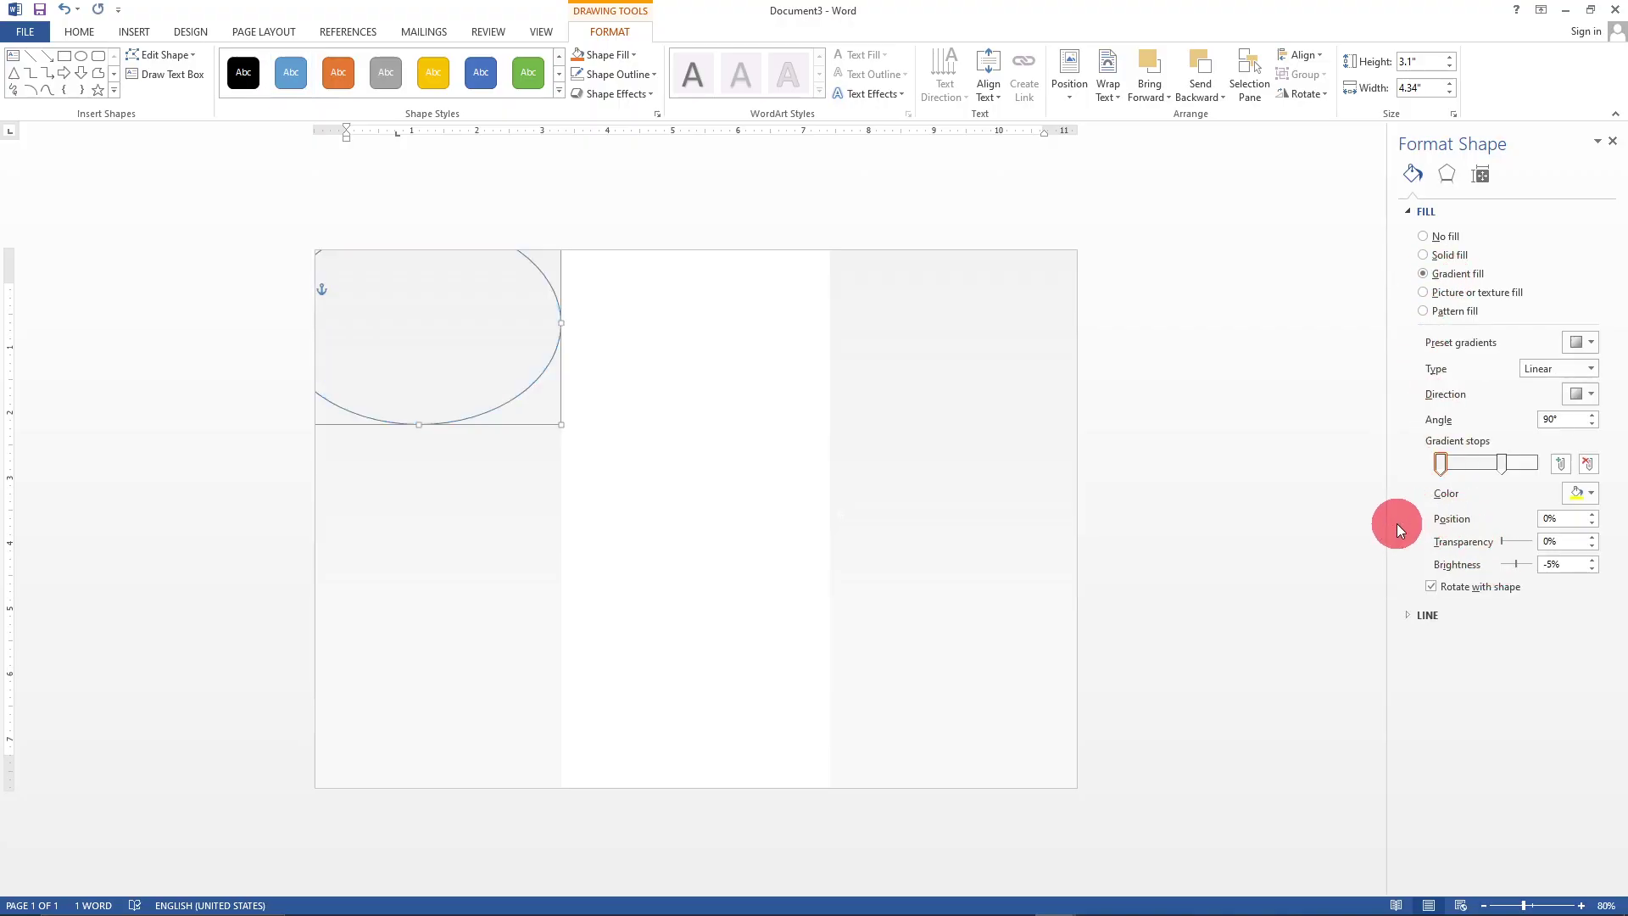
- Color the oval's first gradient stop red and its second gradient stop light blue
left_click(1441, 462)
left_click(1557, 494)
left_click(1584, 495)
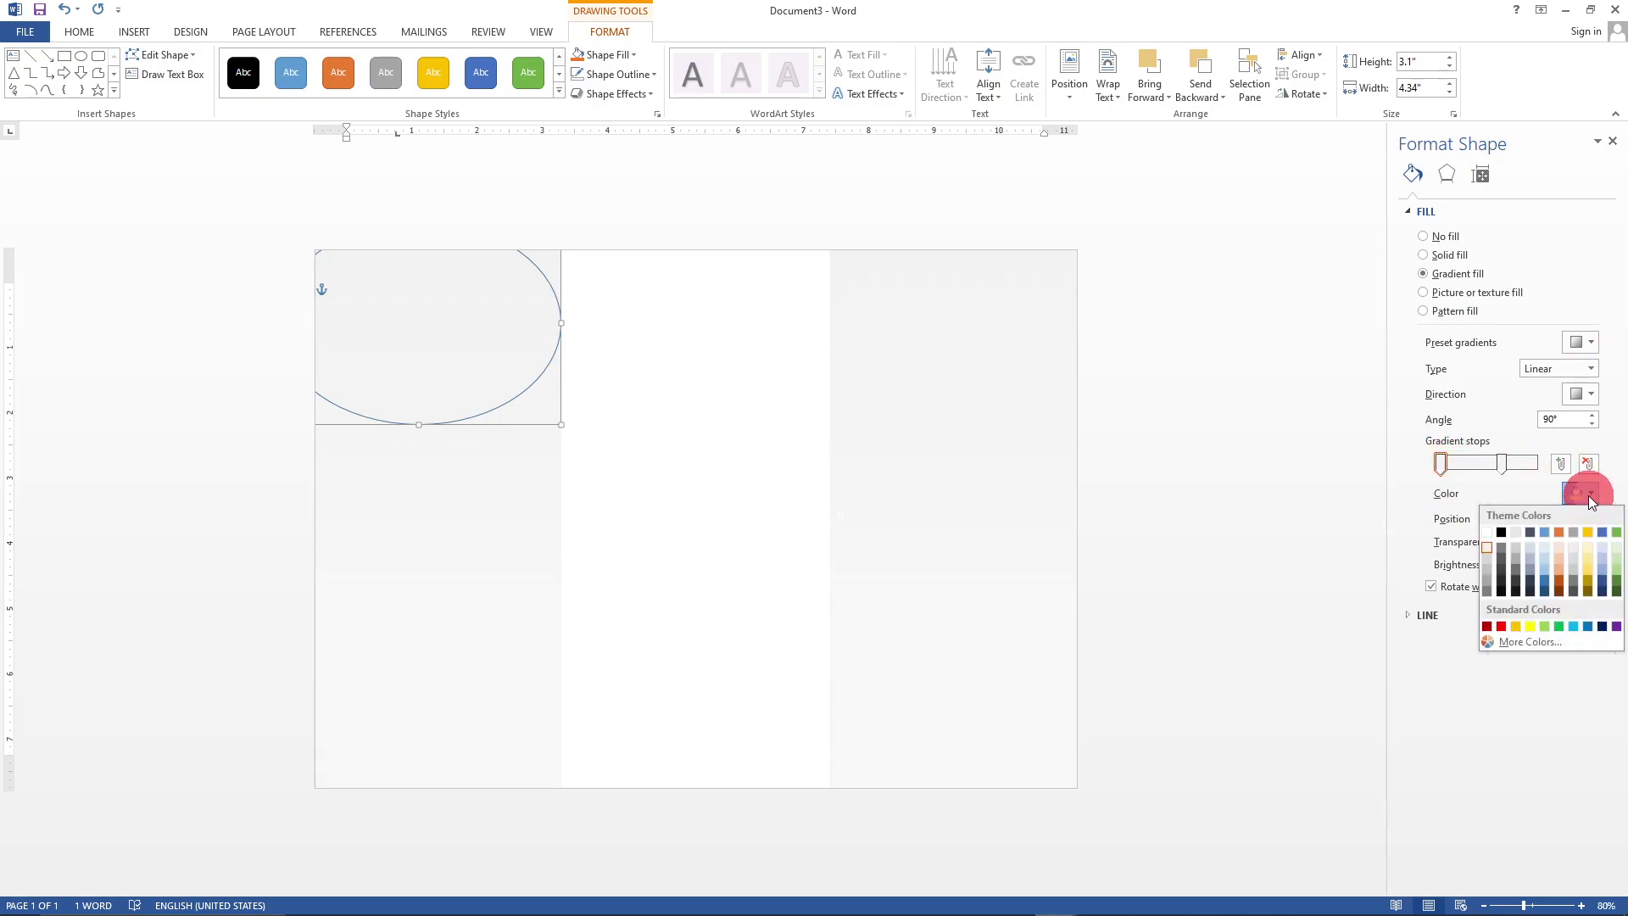
left_click(1501, 627)
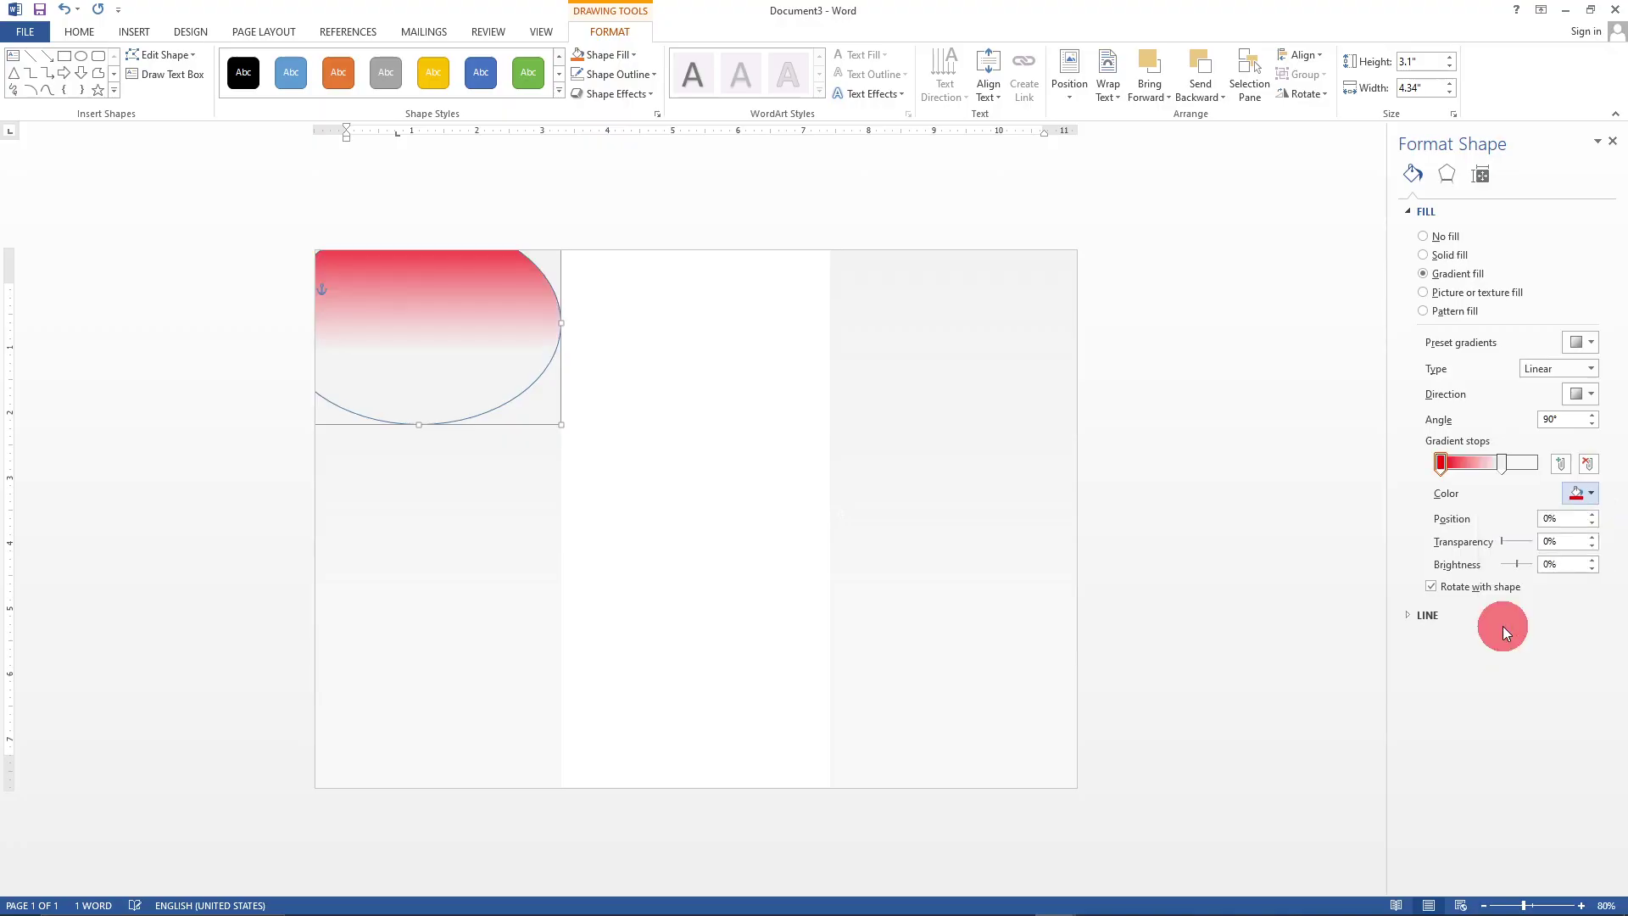
left_click(1501, 464)
left_click(1582, 493)
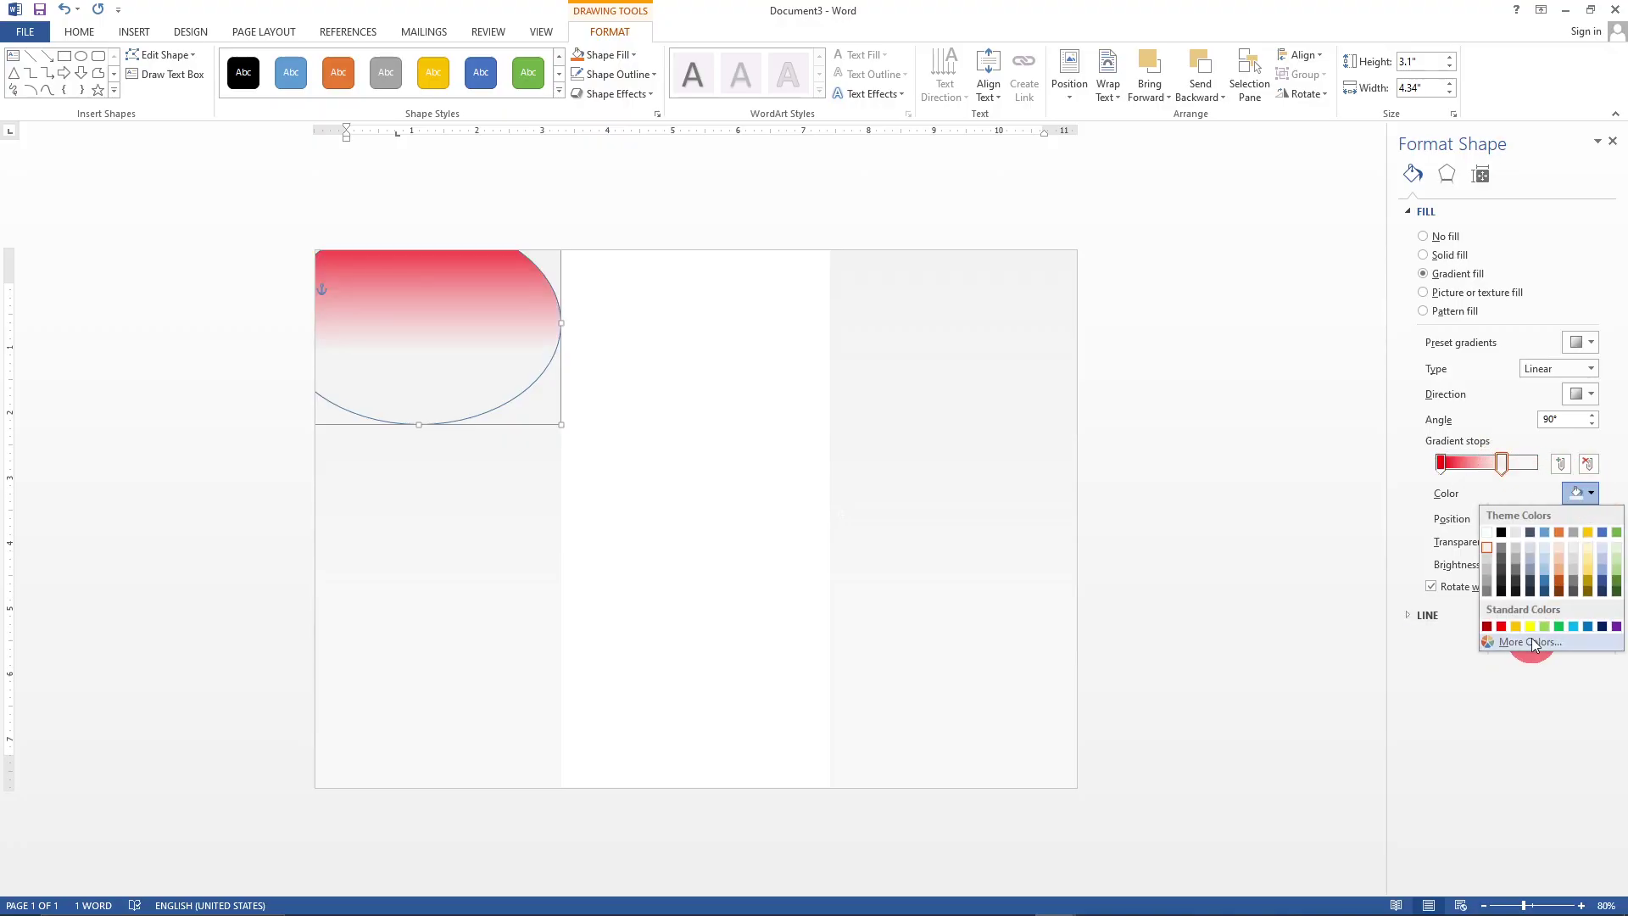
left_click(1573, 627)
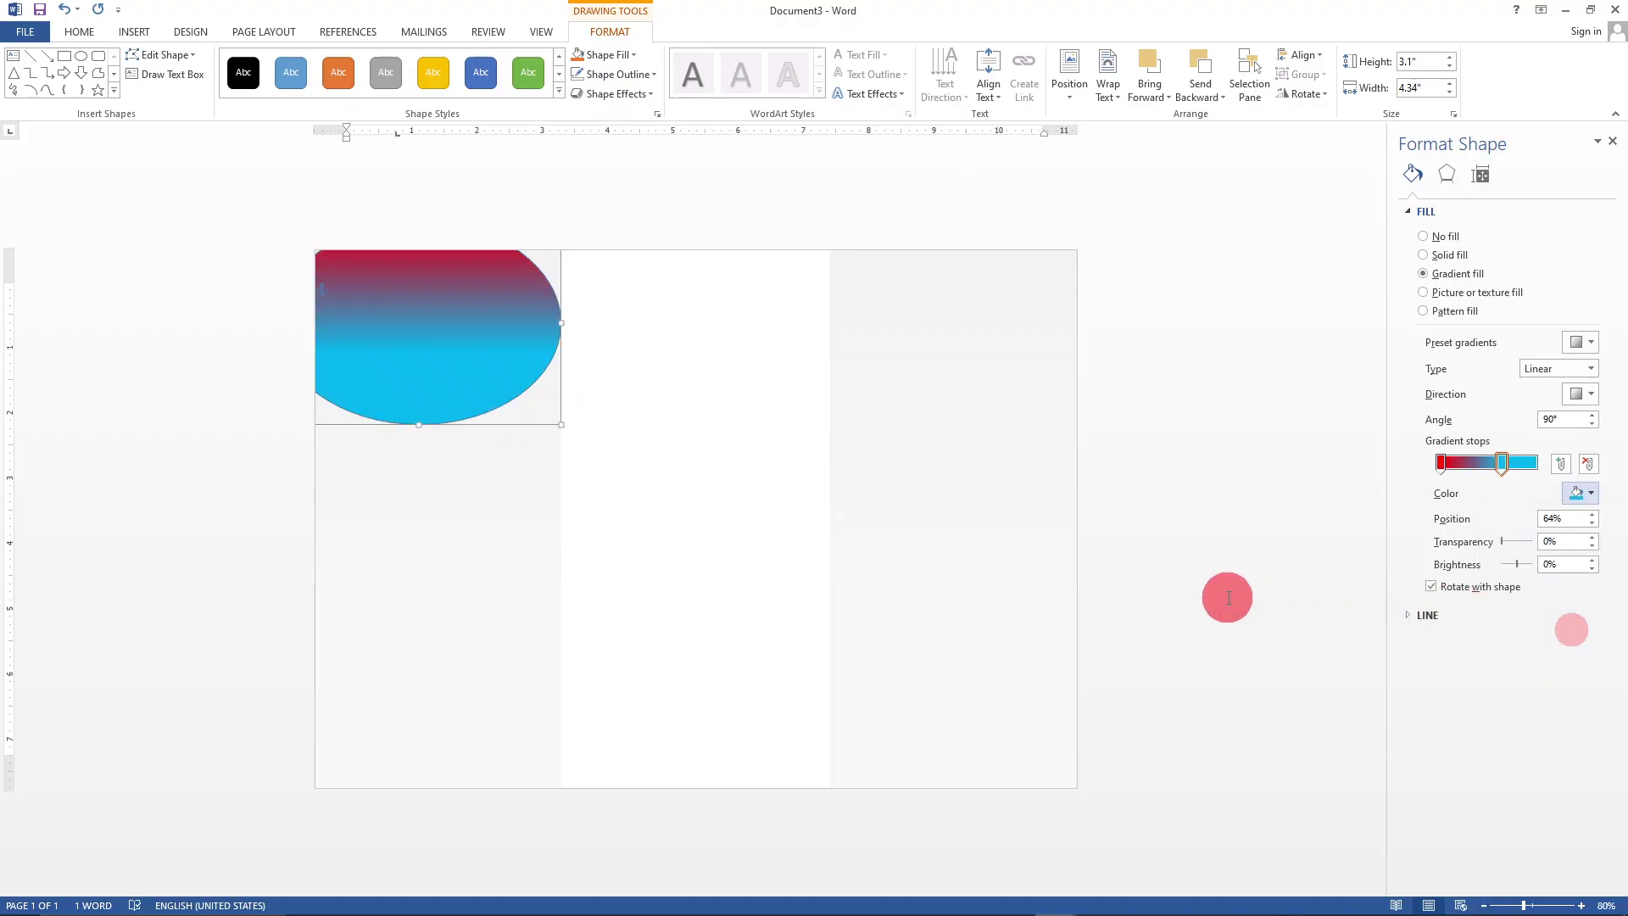
- Shift the oval's red stop inward and the light blue stop to 88%, and add a green stop between them at 54%
left_click_drag(1453, 469, 1522, 469)
left_click(1475, 471)
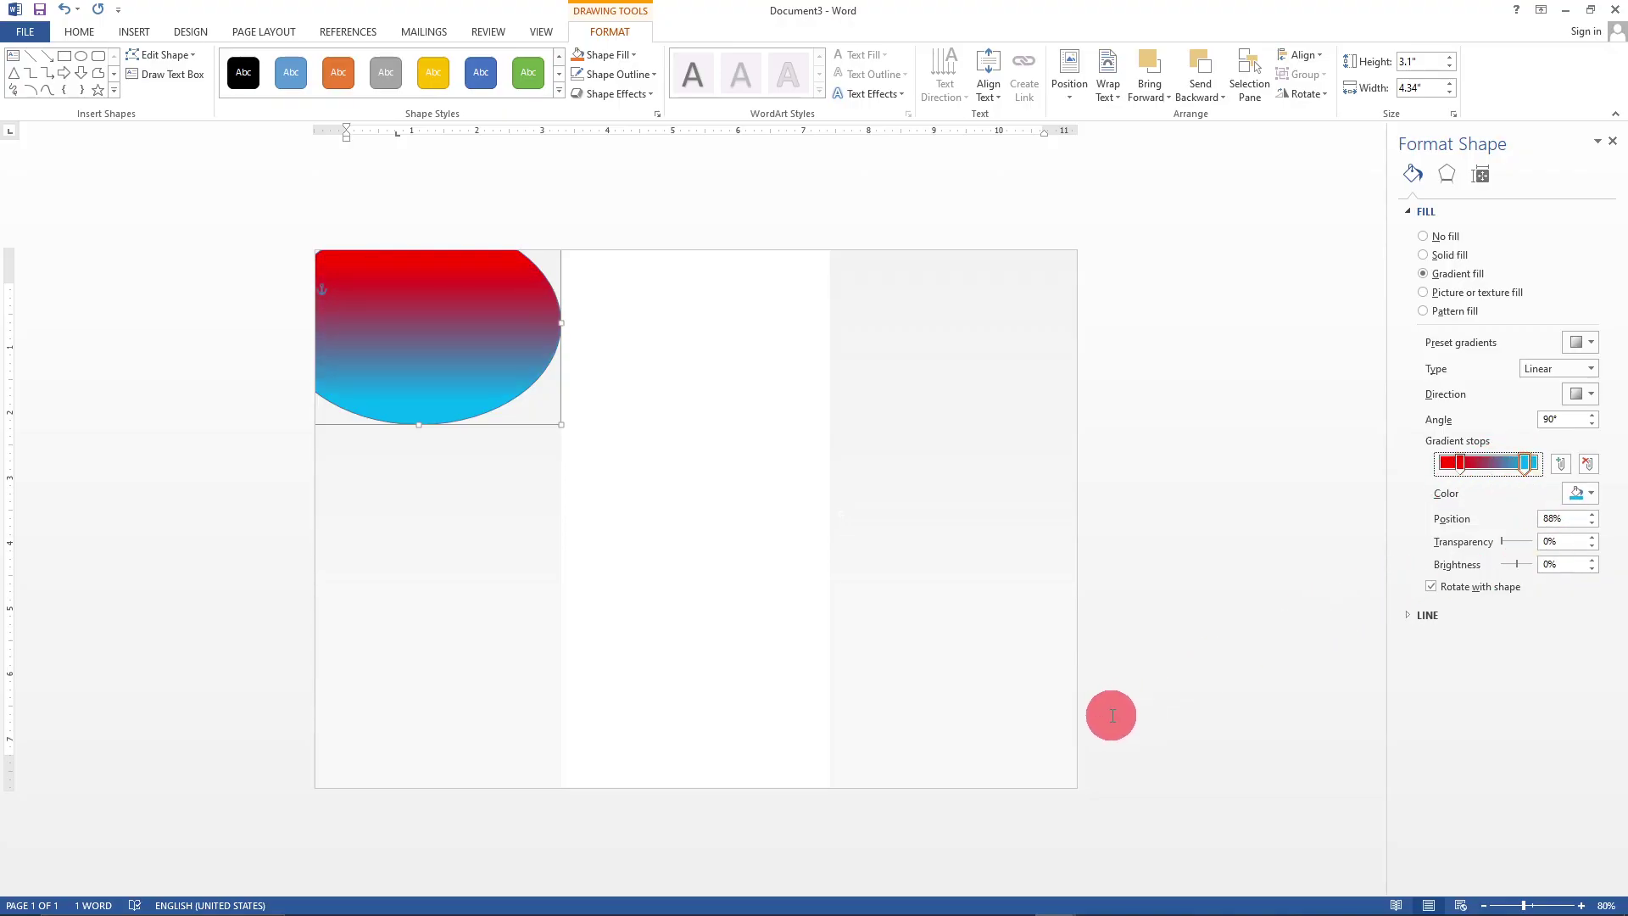
left_click(1561, 464)
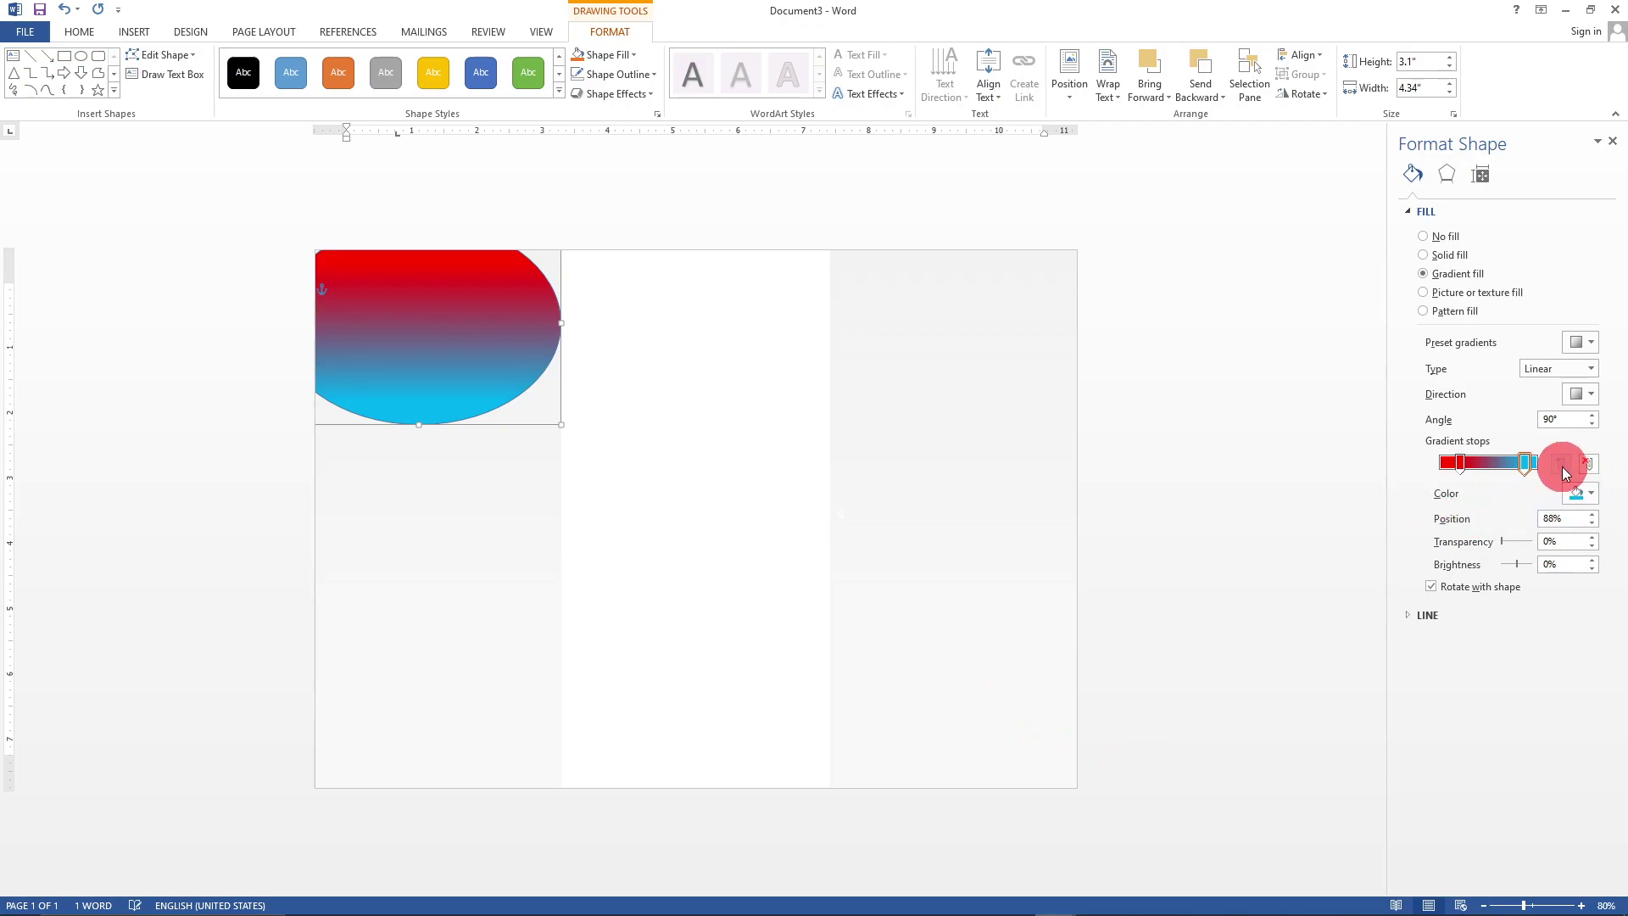
left_click(1589, 493)
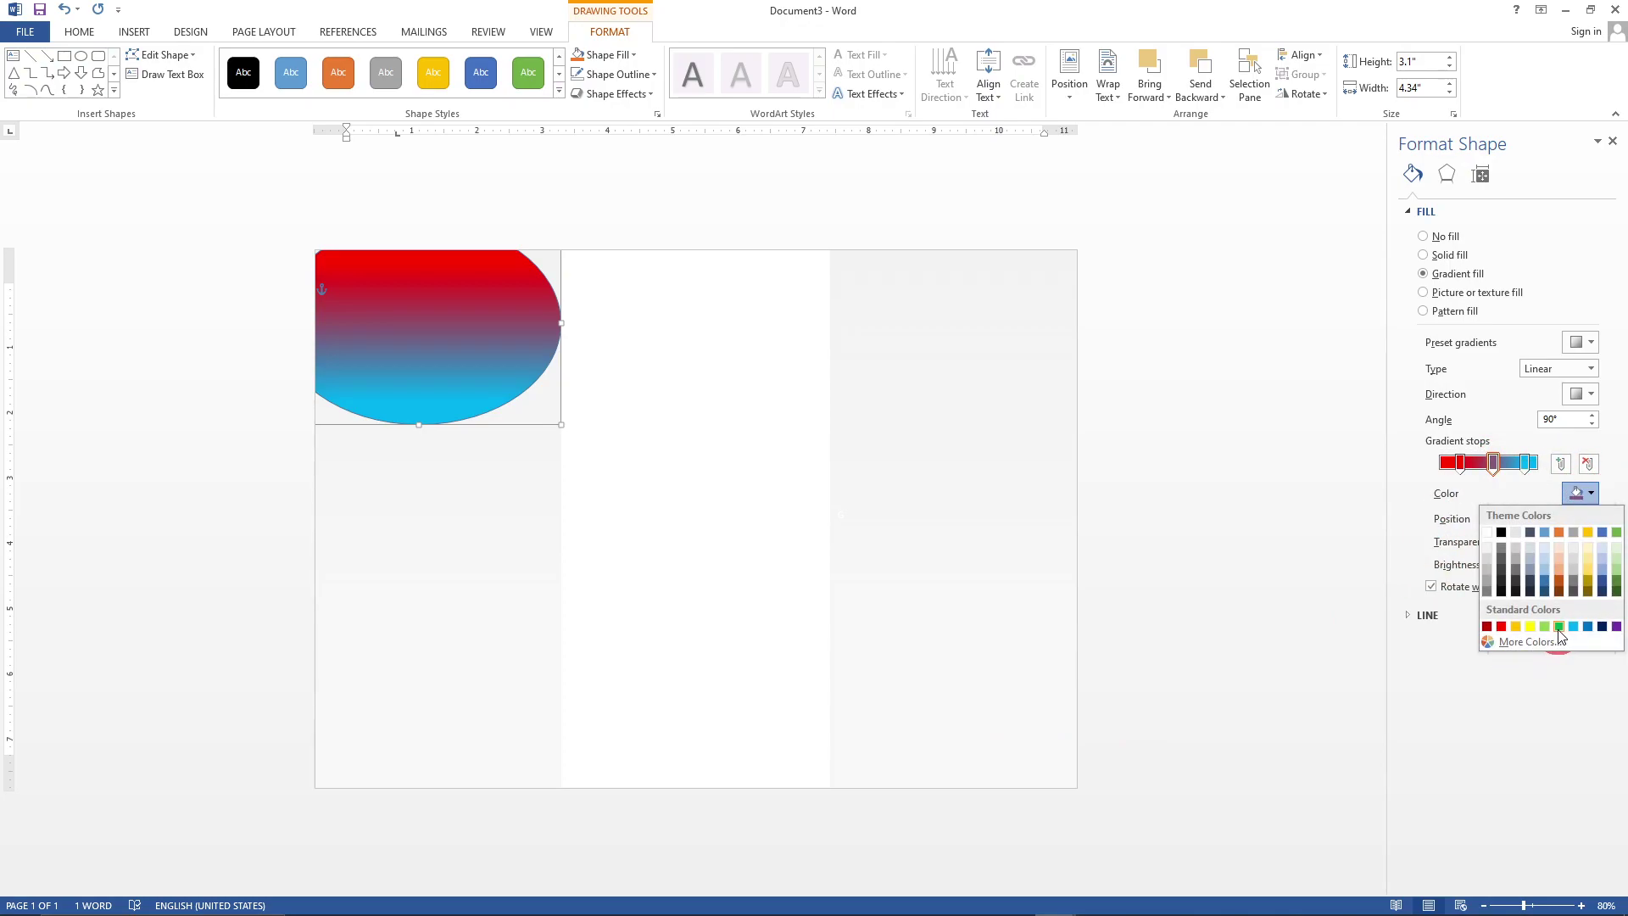
left_click(1558, 627)
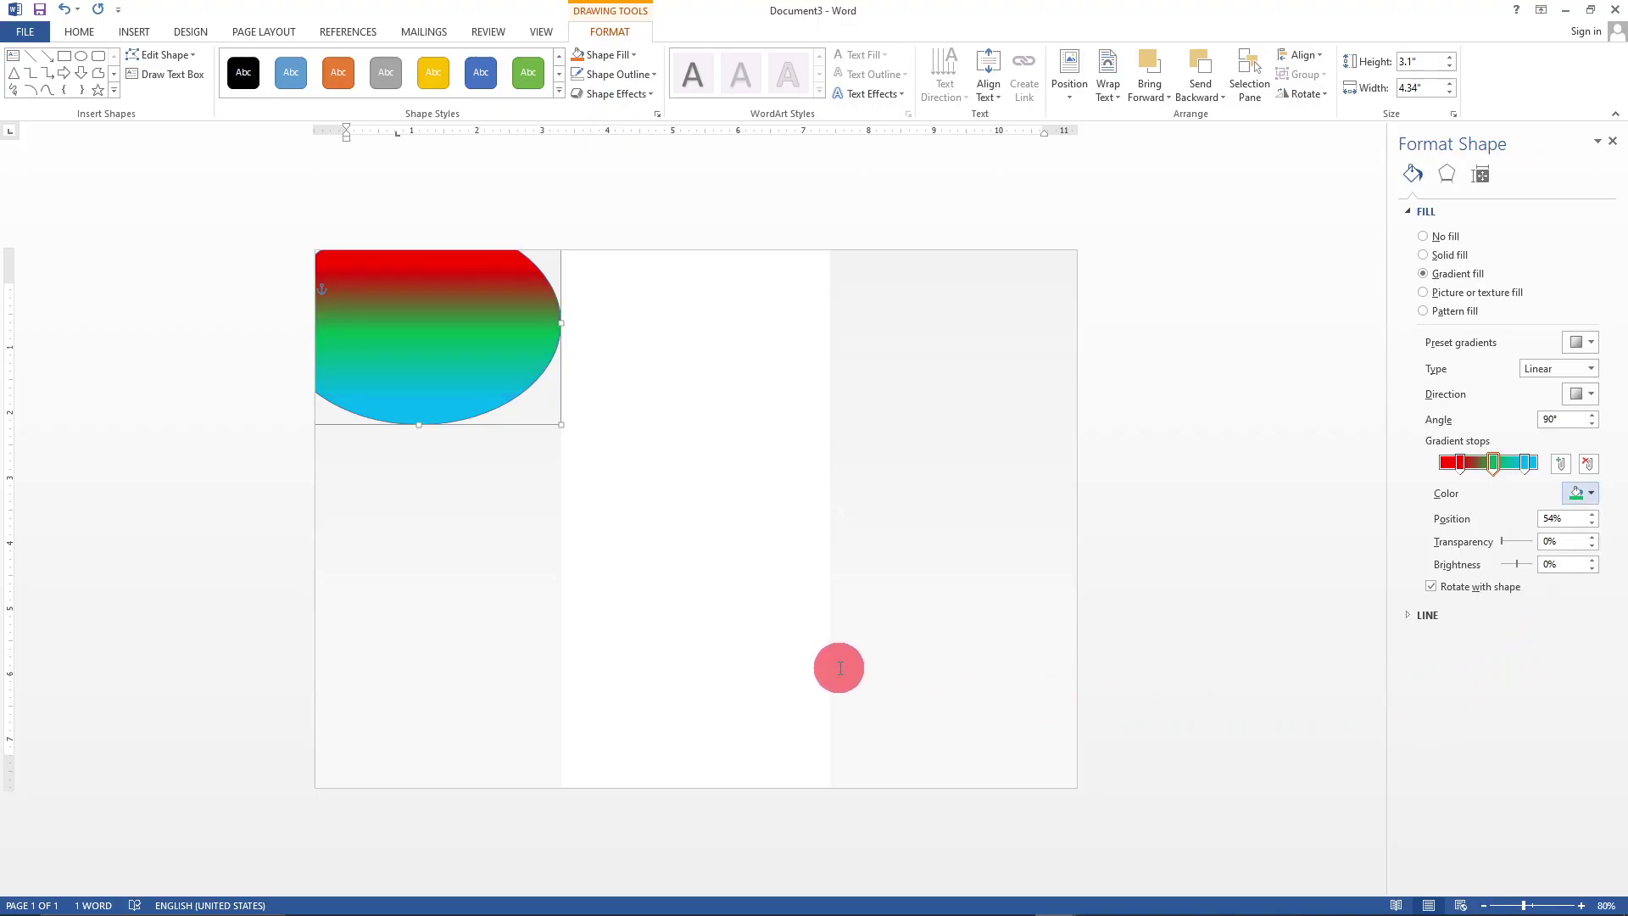
- Recolor the oval's green gradient stop dark red and move it past the light blue stop to 85%
left_click(1589, 493)
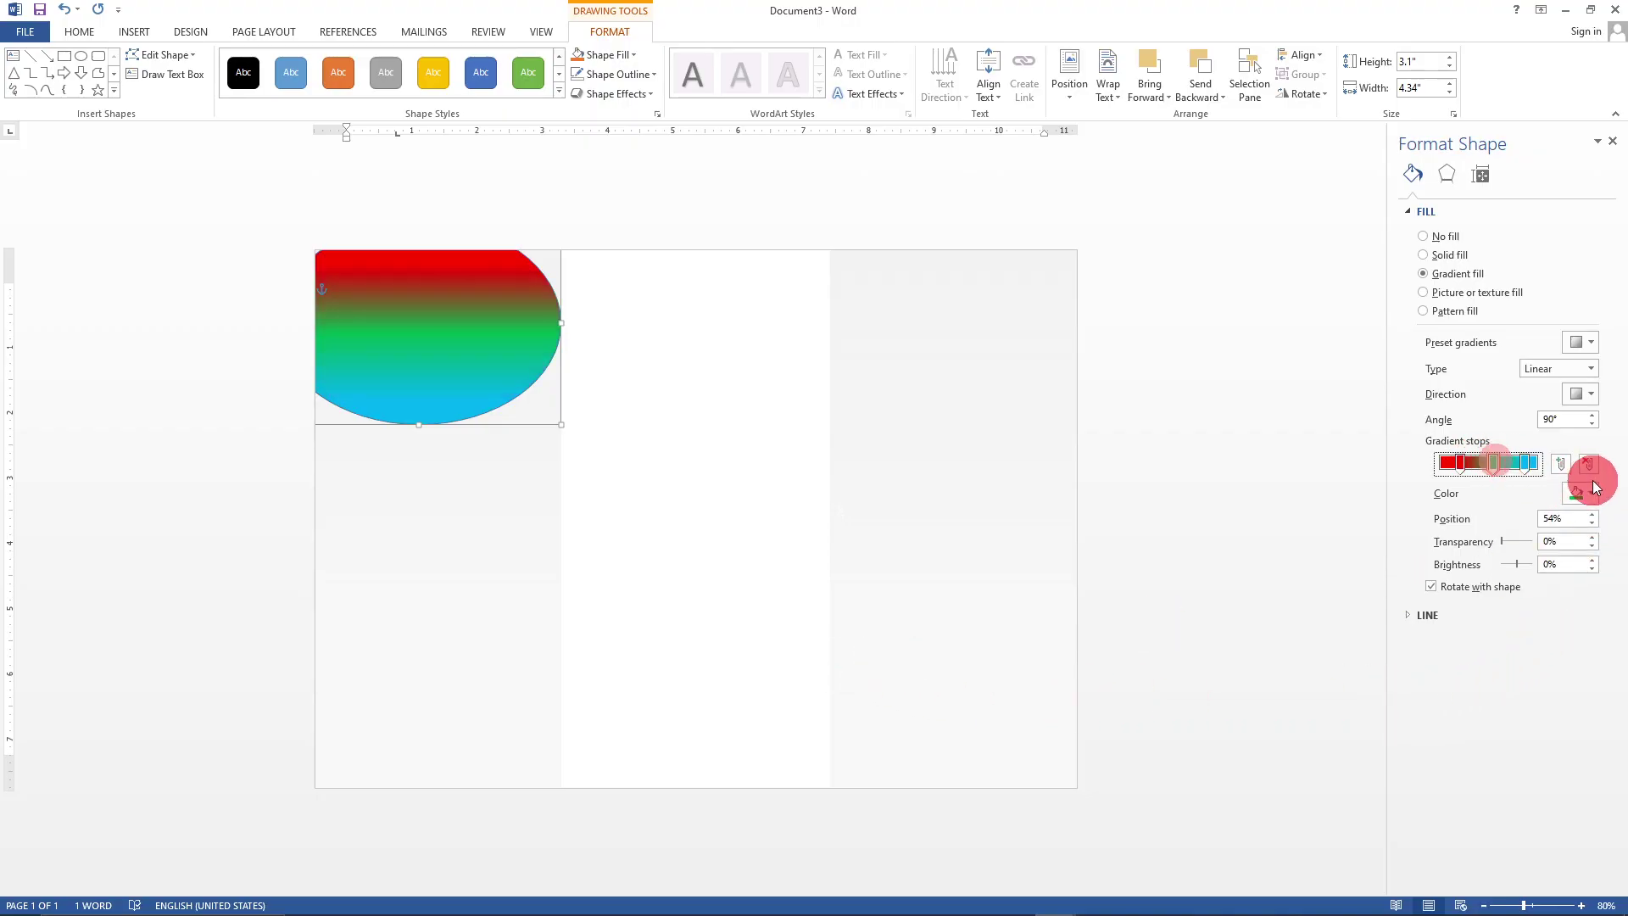
left_click(1510, 644)
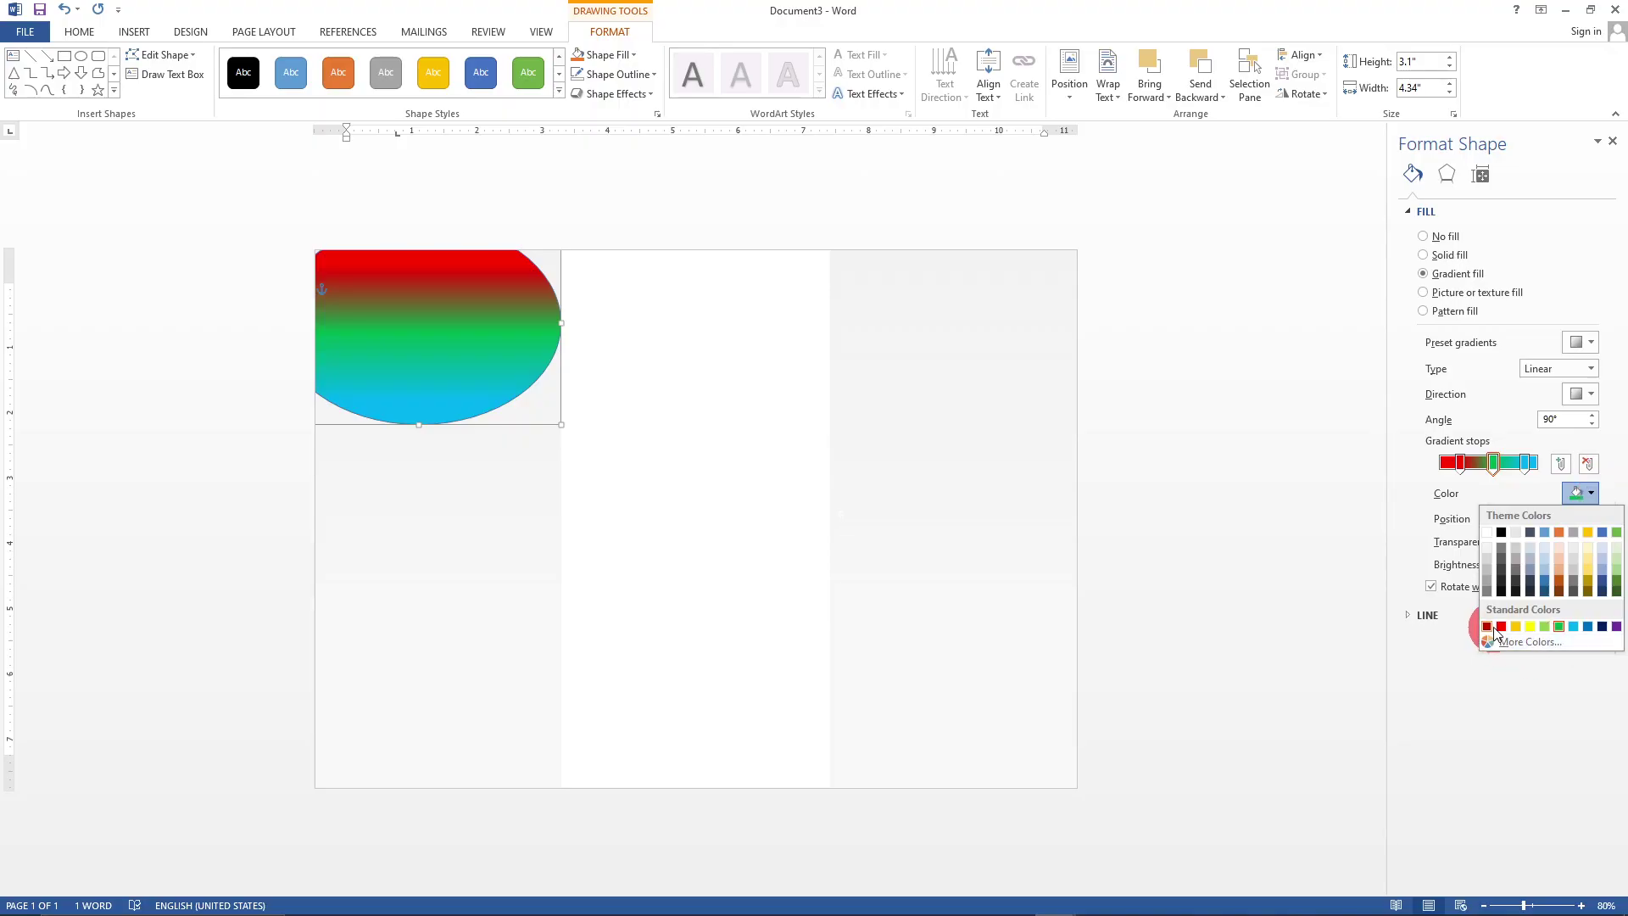
left_click(1494, 628)
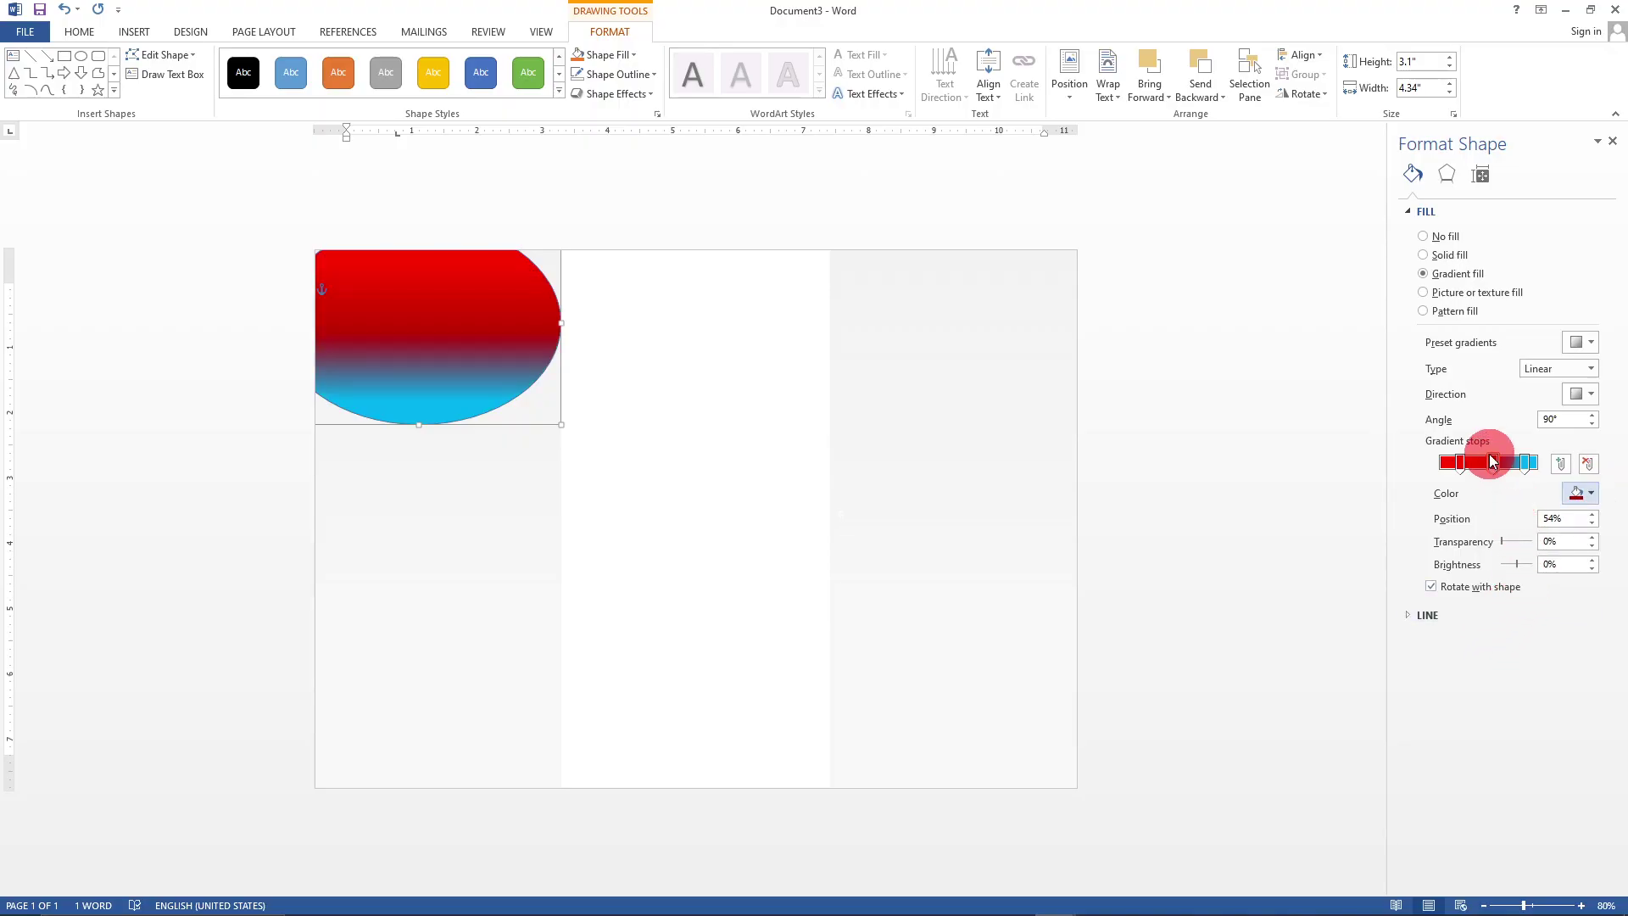
left_click_drag(1491, 463, 1524, 465)
left_click(1589, 345)
left_click(1587, 345)
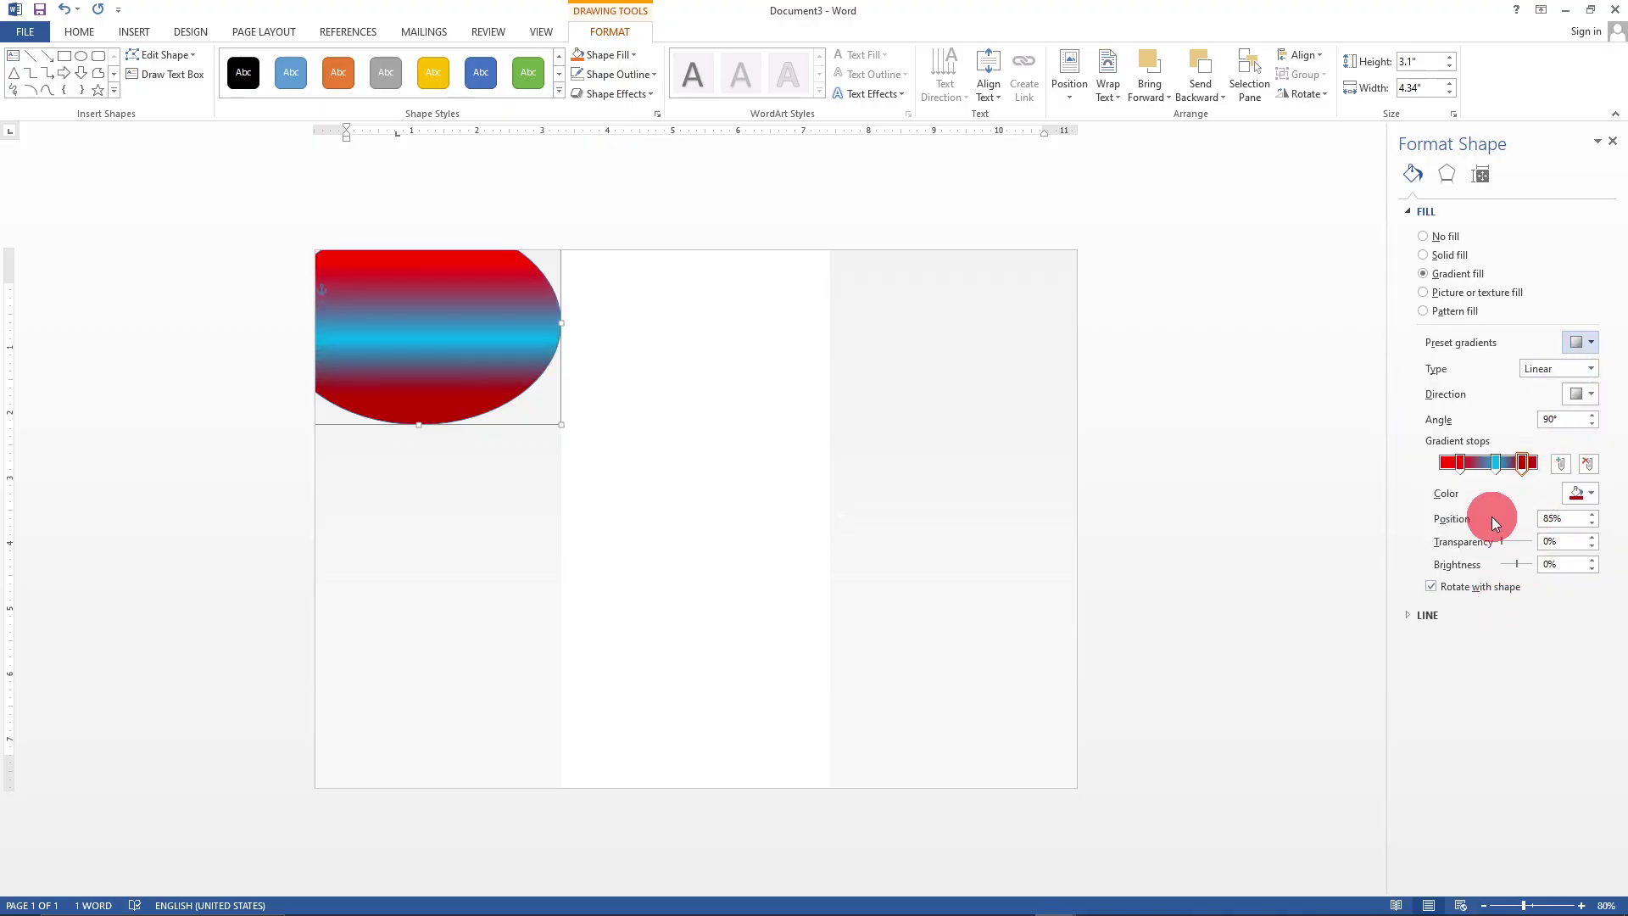
- Remove the oval's light blue gradient stop and set the purple stop at 71%
left_click(1494, 464)
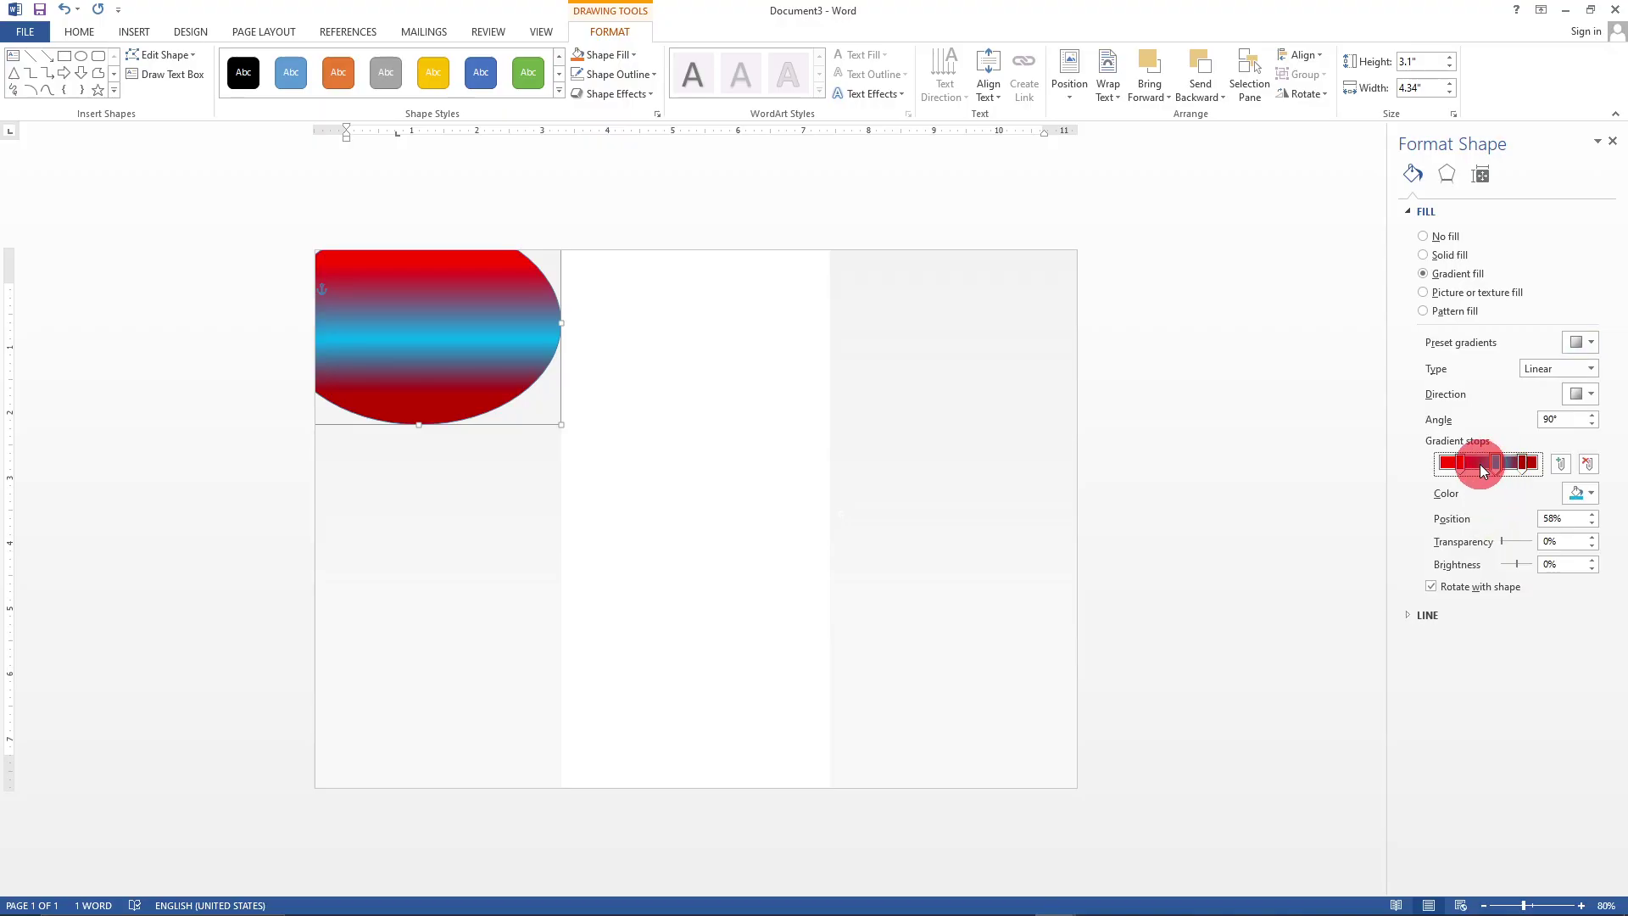
left_click(1588, 464)
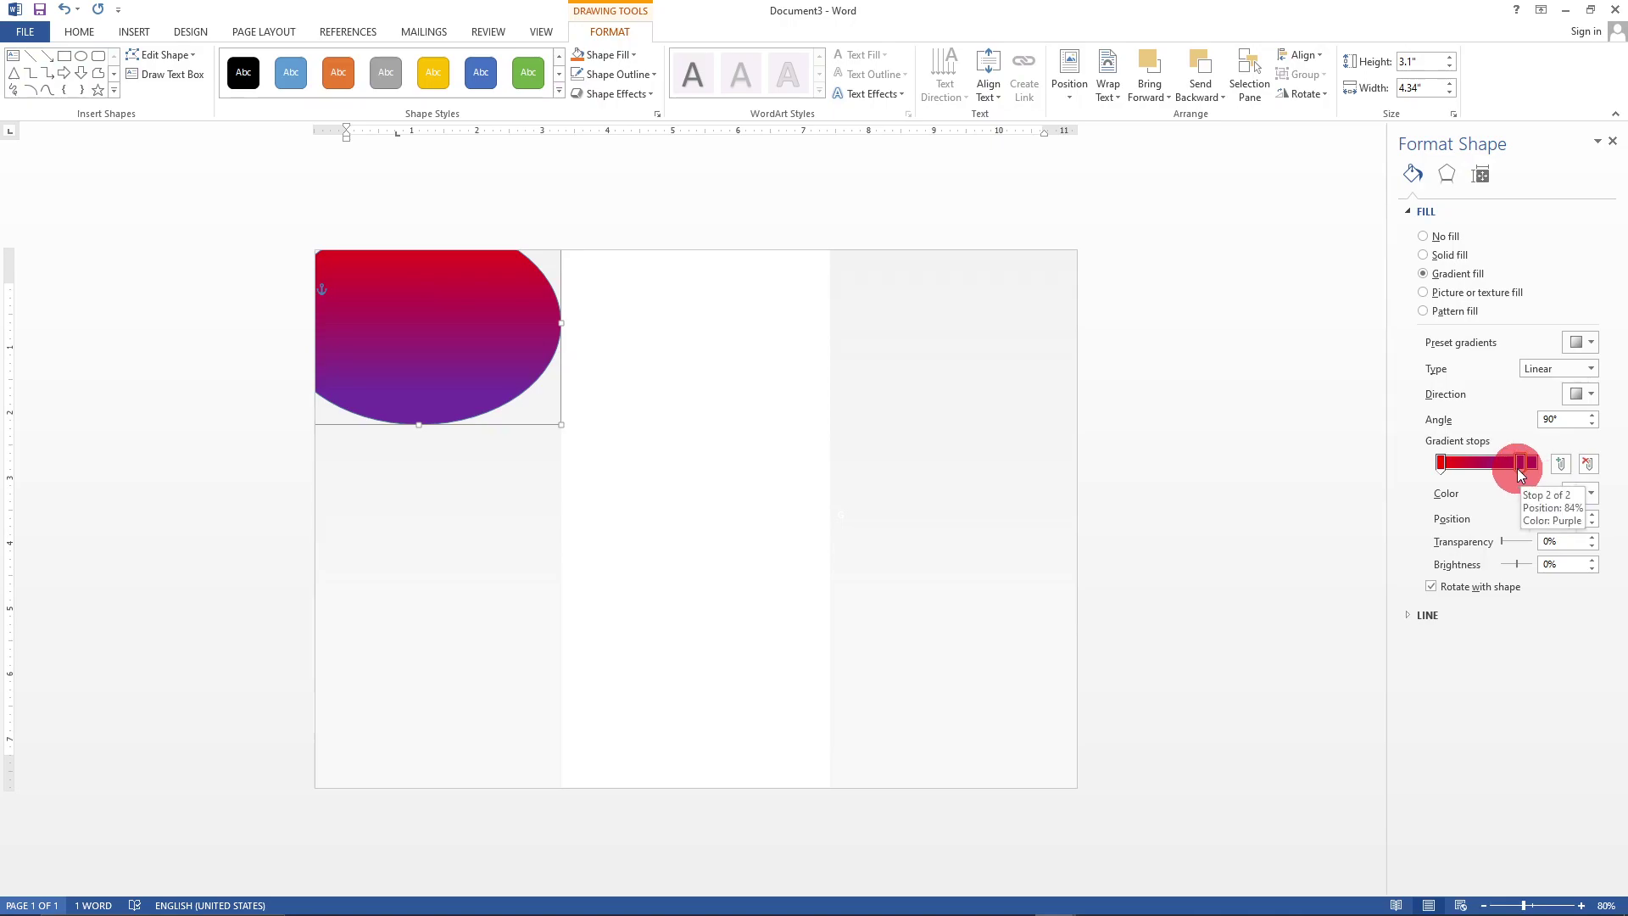
left_click_drag(1518, 468, 1508, 470)
- Add another gradient stop to the oval, color it purple and place it at 100%
left_click(1594, 496)
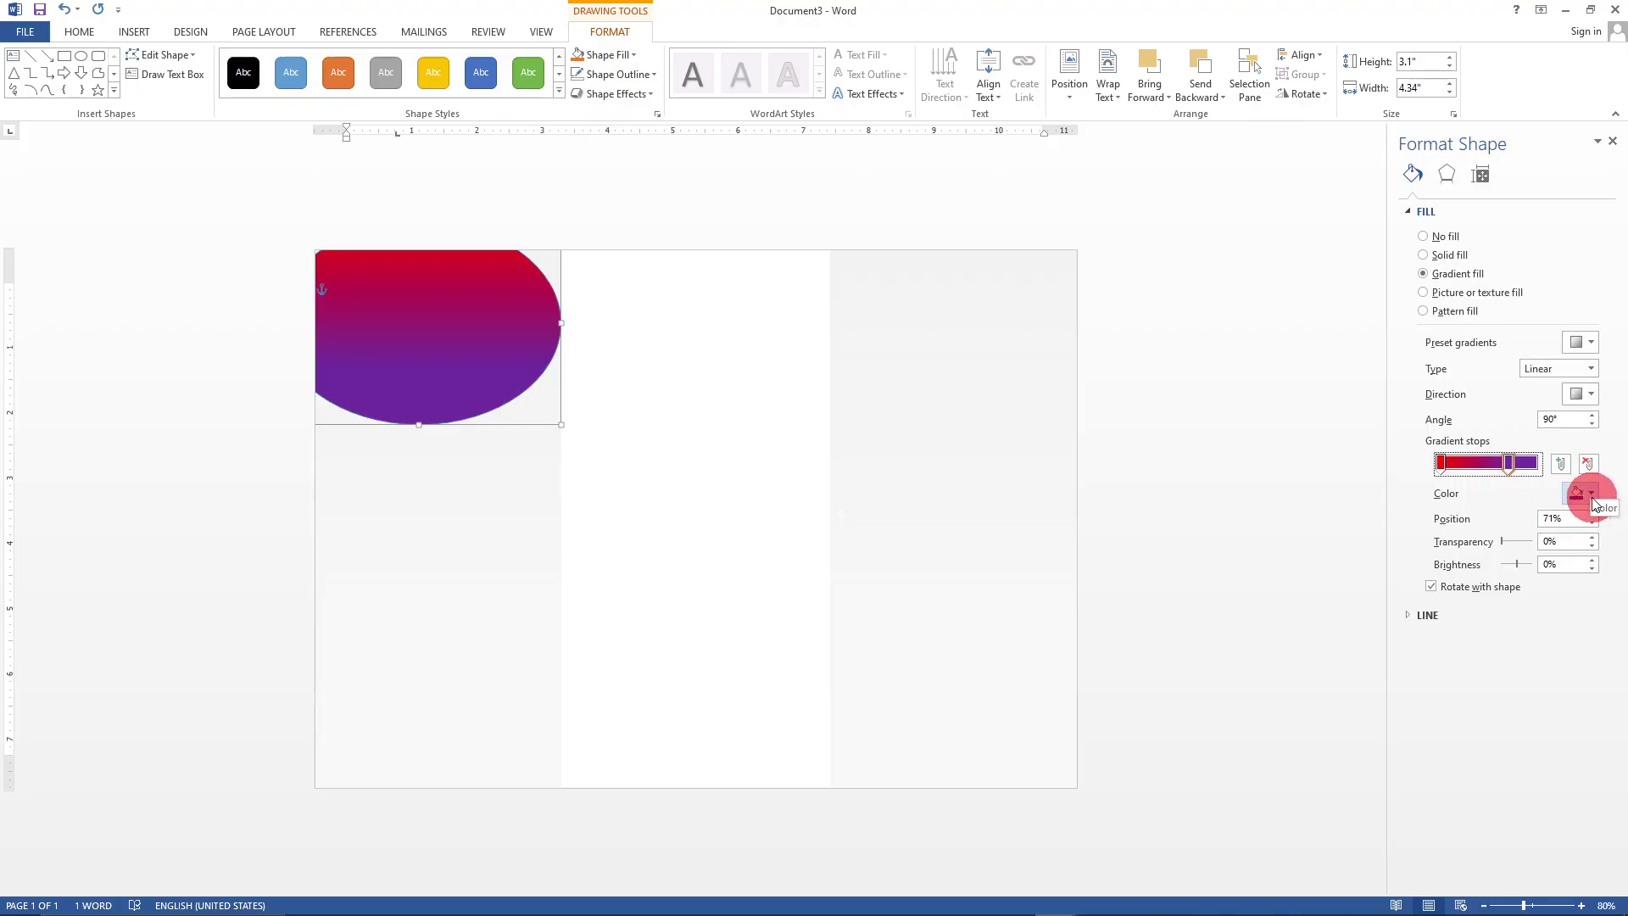
left_click(1562, 465)
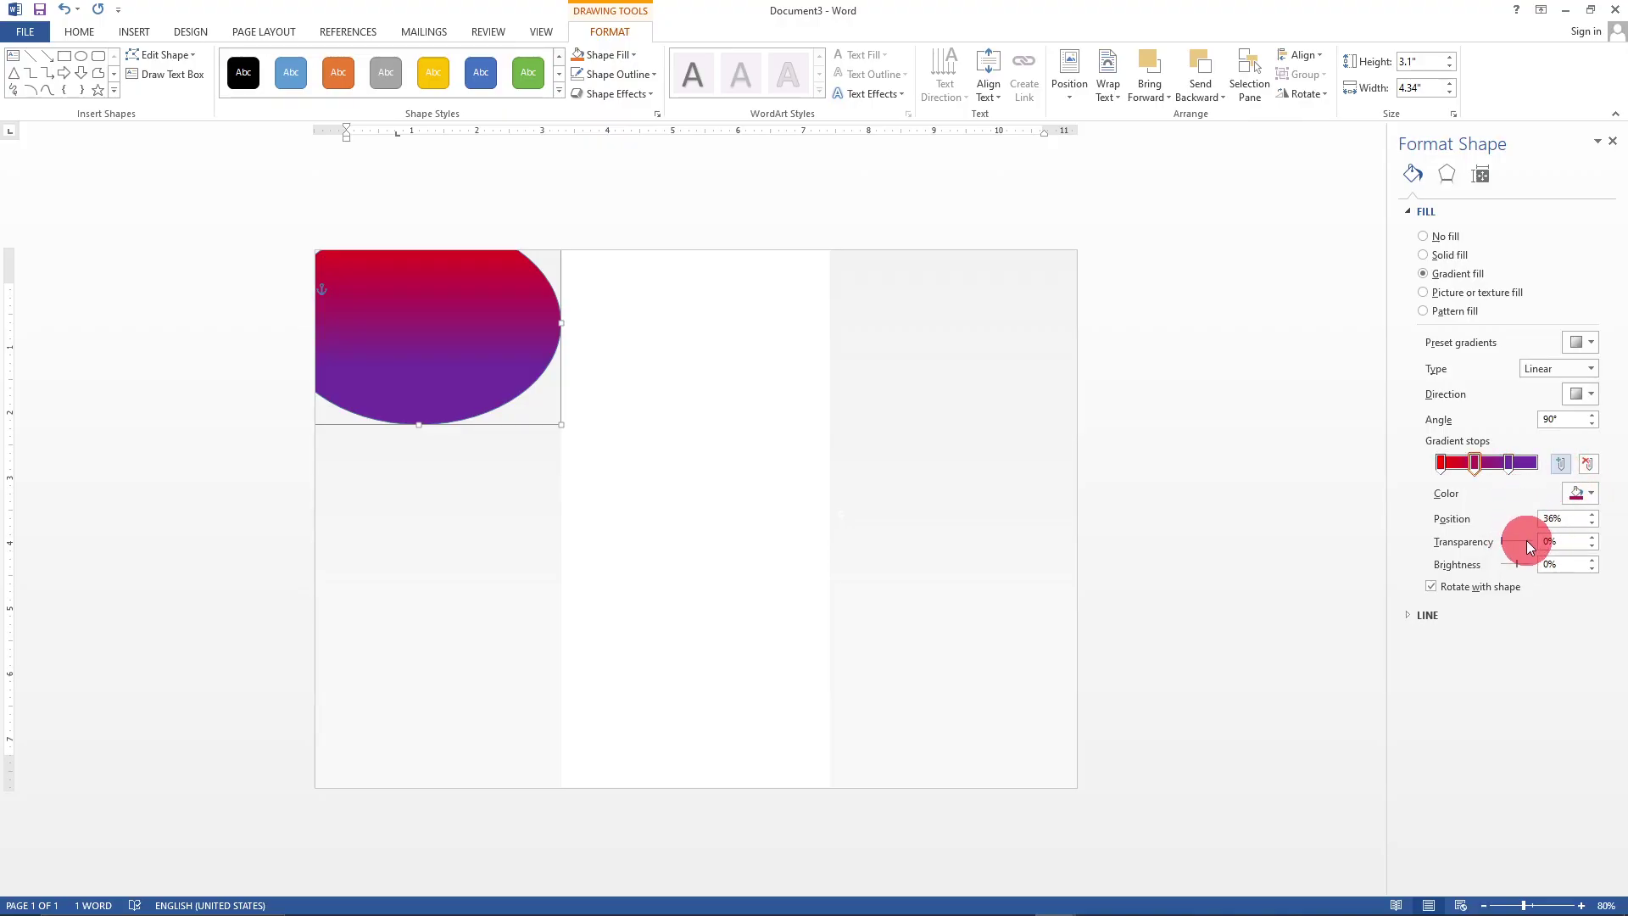
left_click(1590, 495)
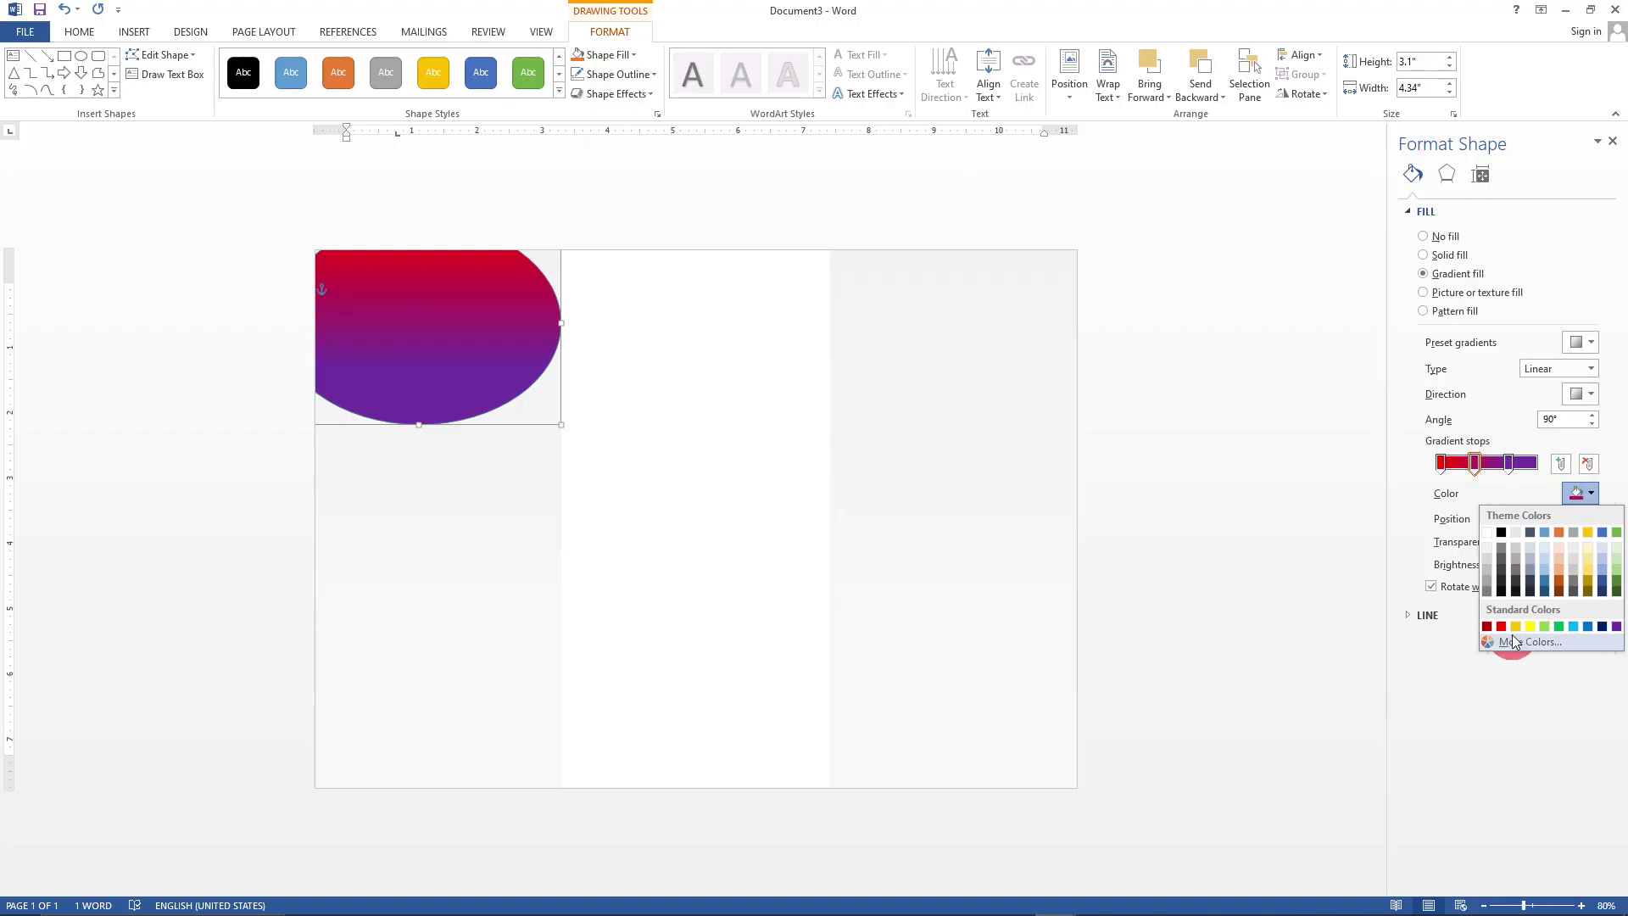
left_click(1616, 628)
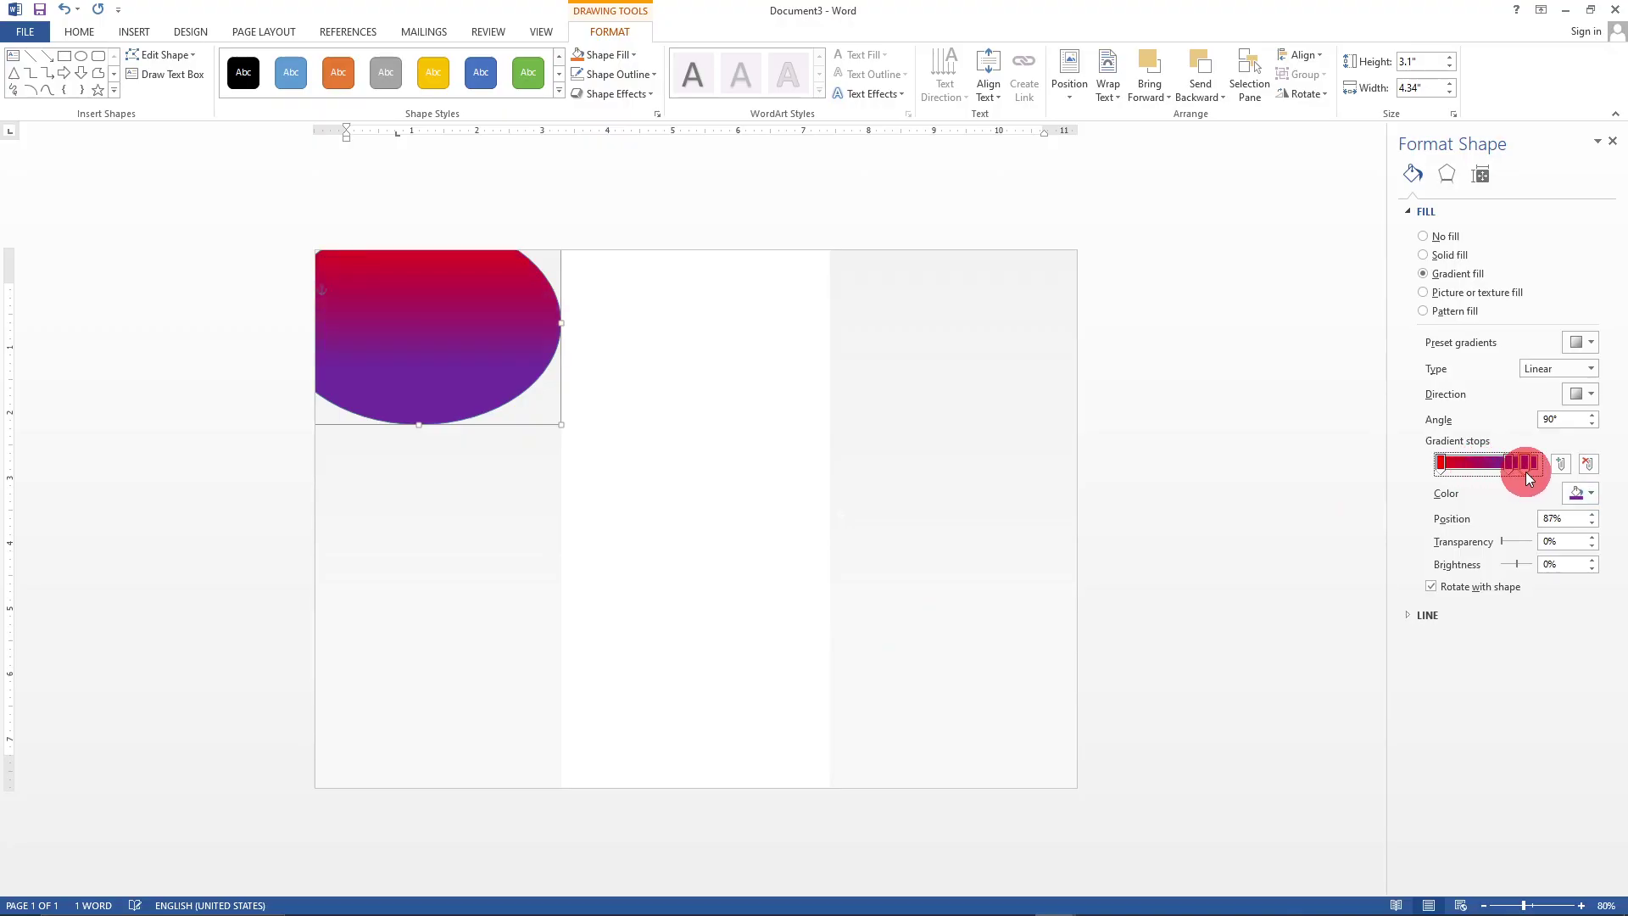
- Duplicate the red-purple oval, offset the copy from the corner and resize it to about 3.26" high by 3.31" wide
left_click(318, 335)
key("ctrl+d")
left_click_drag(456, 380, 540, 469)
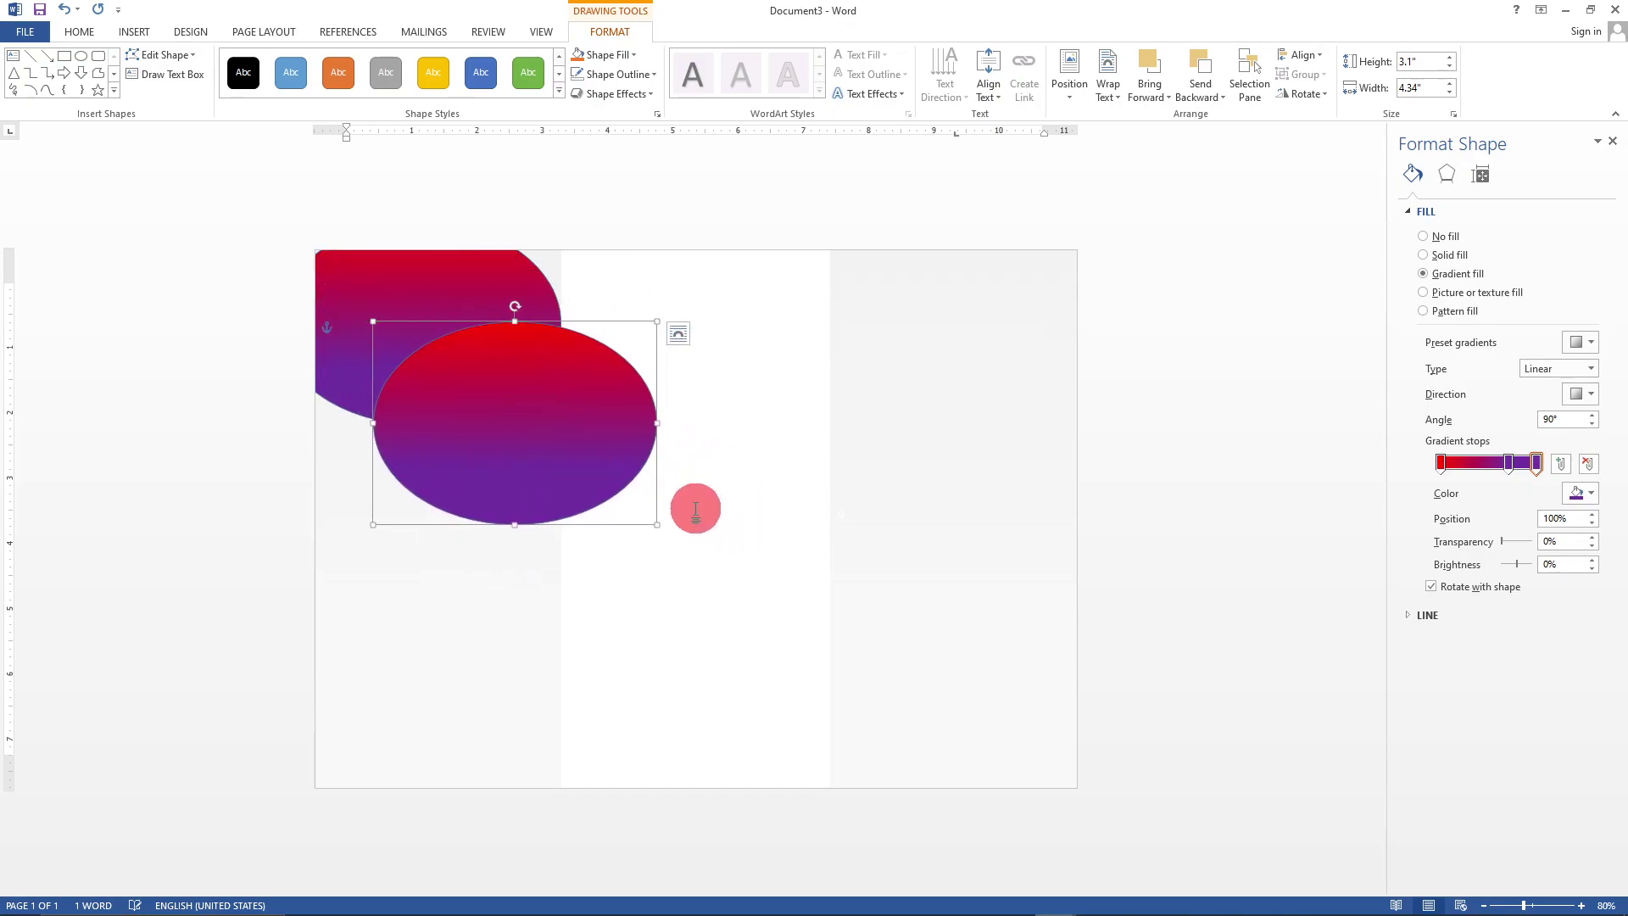
left_click(655, 526)
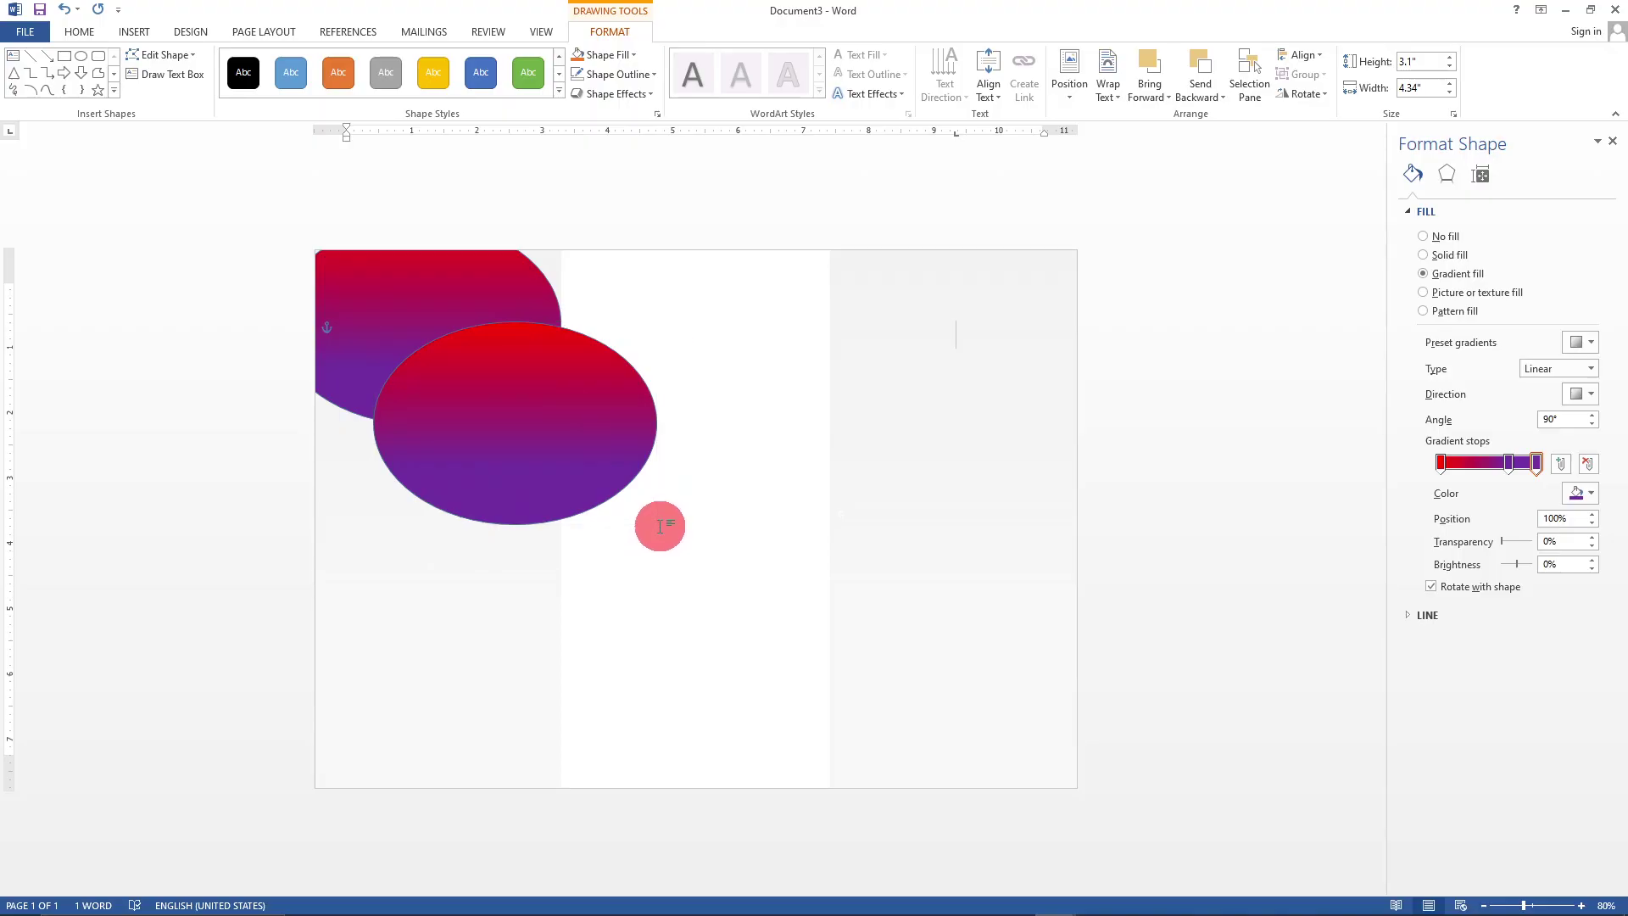
left_click(585, 432)
left_click(655, 535)
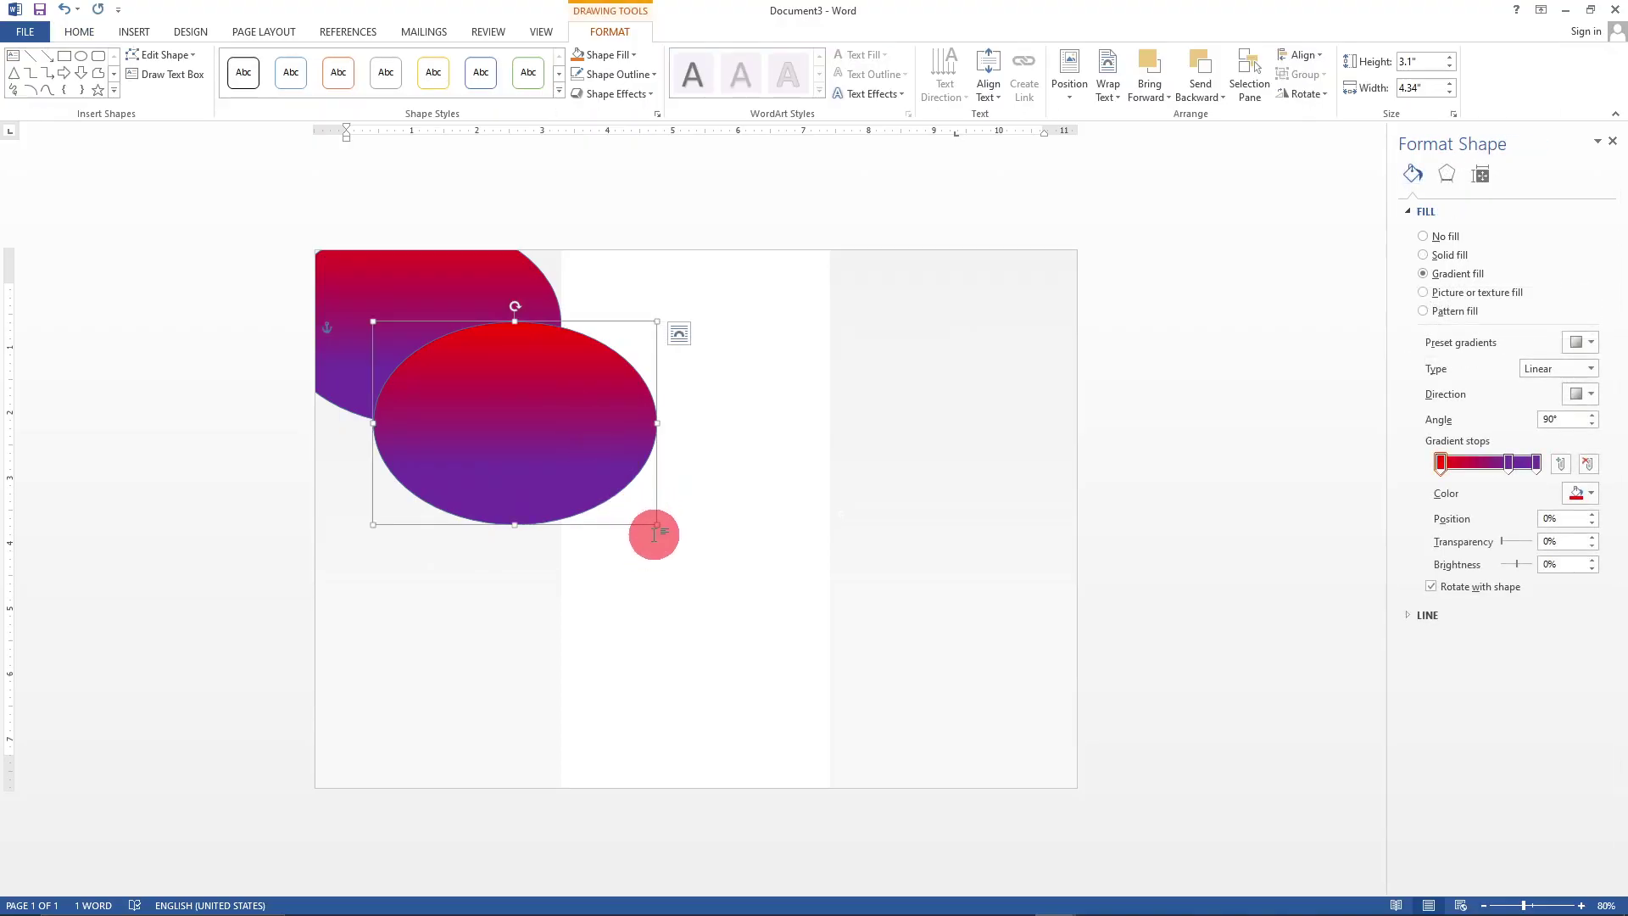
left_click_drag(657, 524, 593, 536)
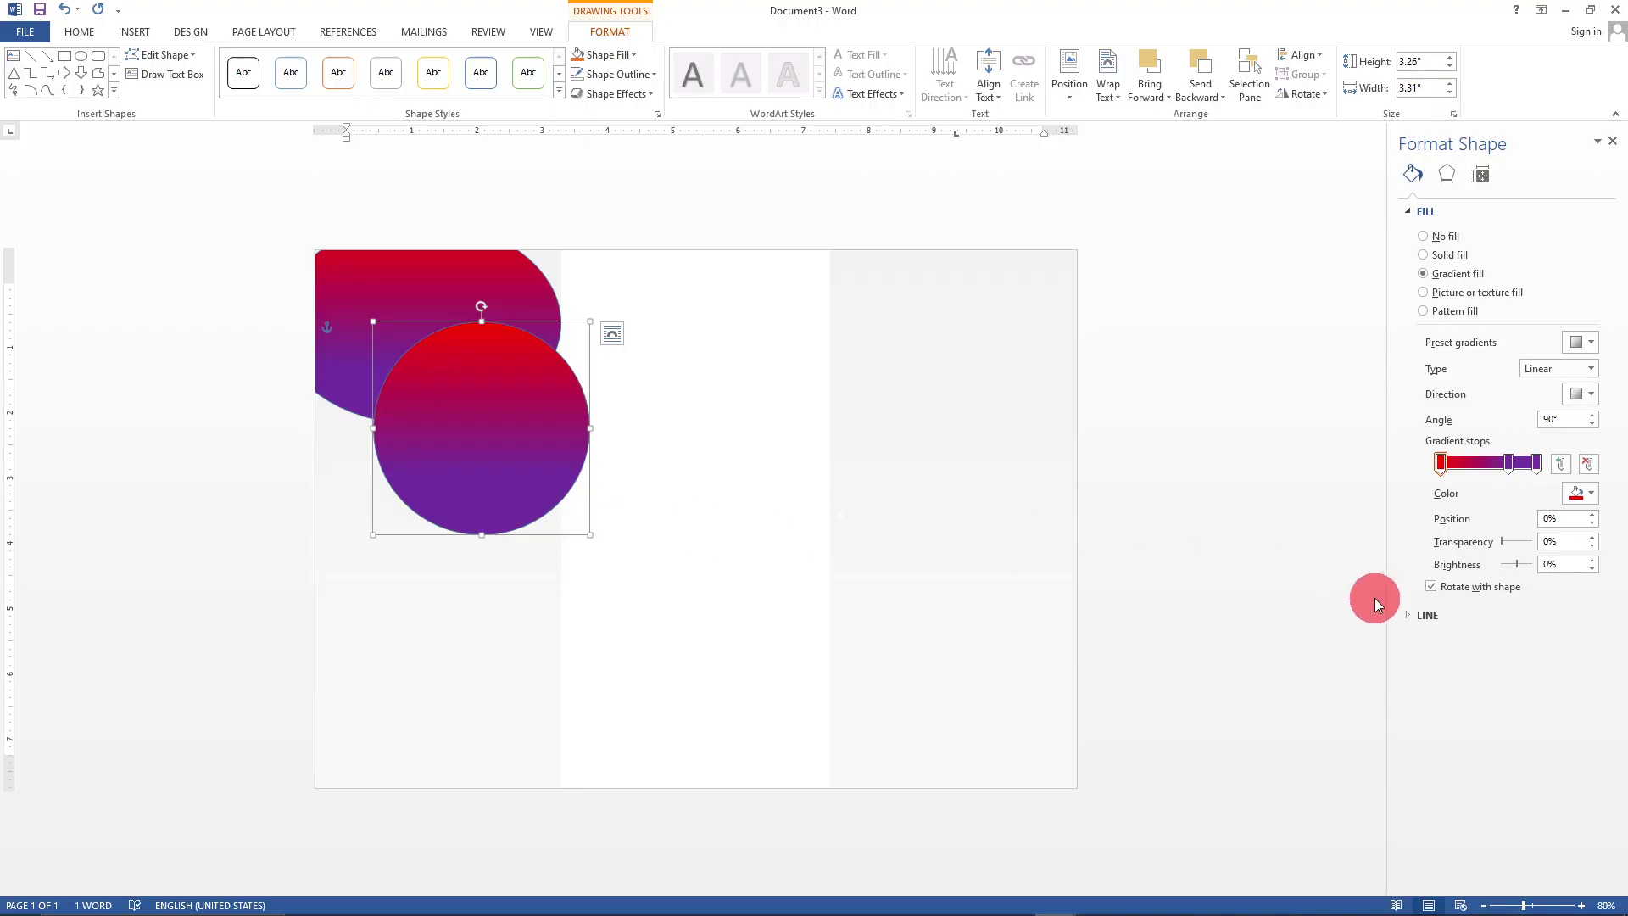
- Color the copied oval's first gradient stop green and its 71% stop red
left_click(500, 412)
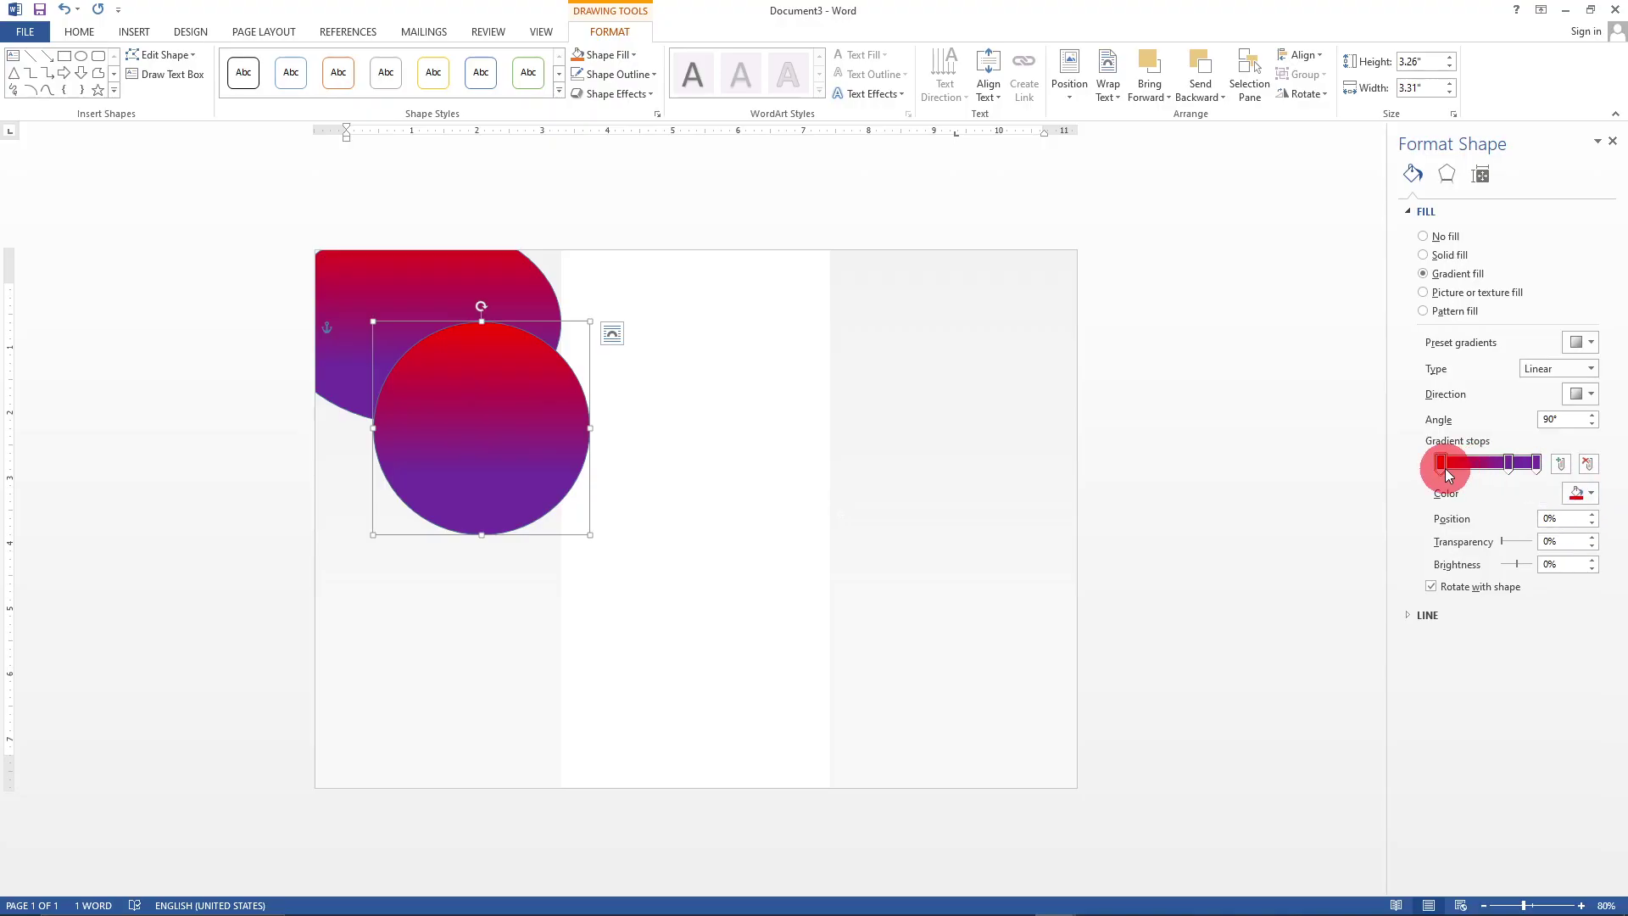
left_click(1591, 495)
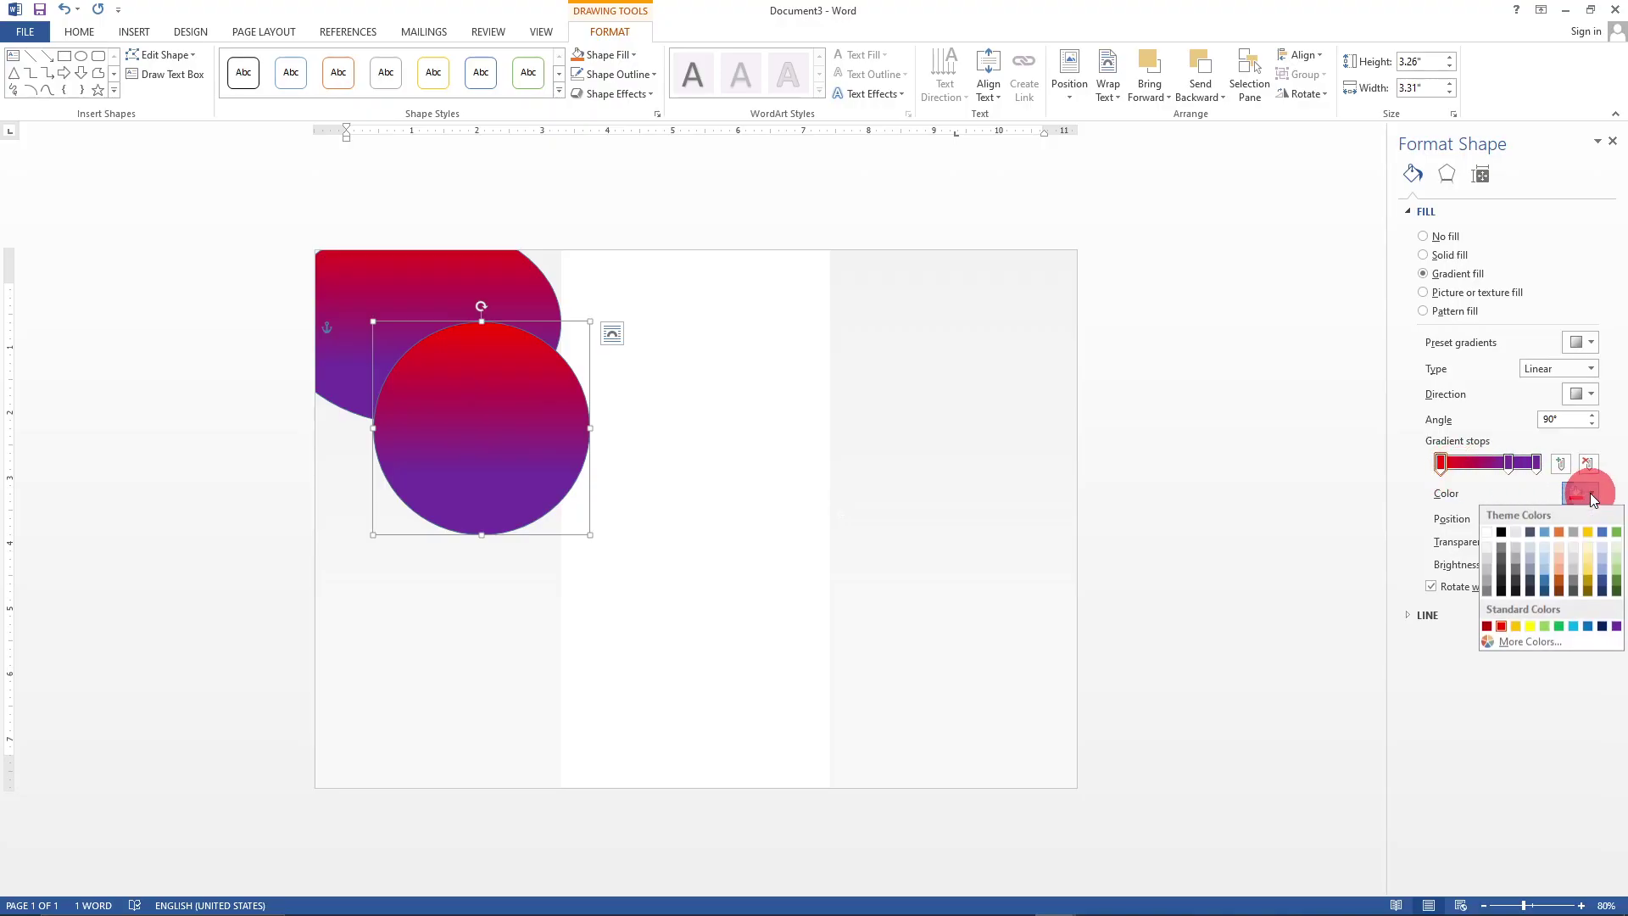
left_click(1559, 626)
left_click(1509, 463)
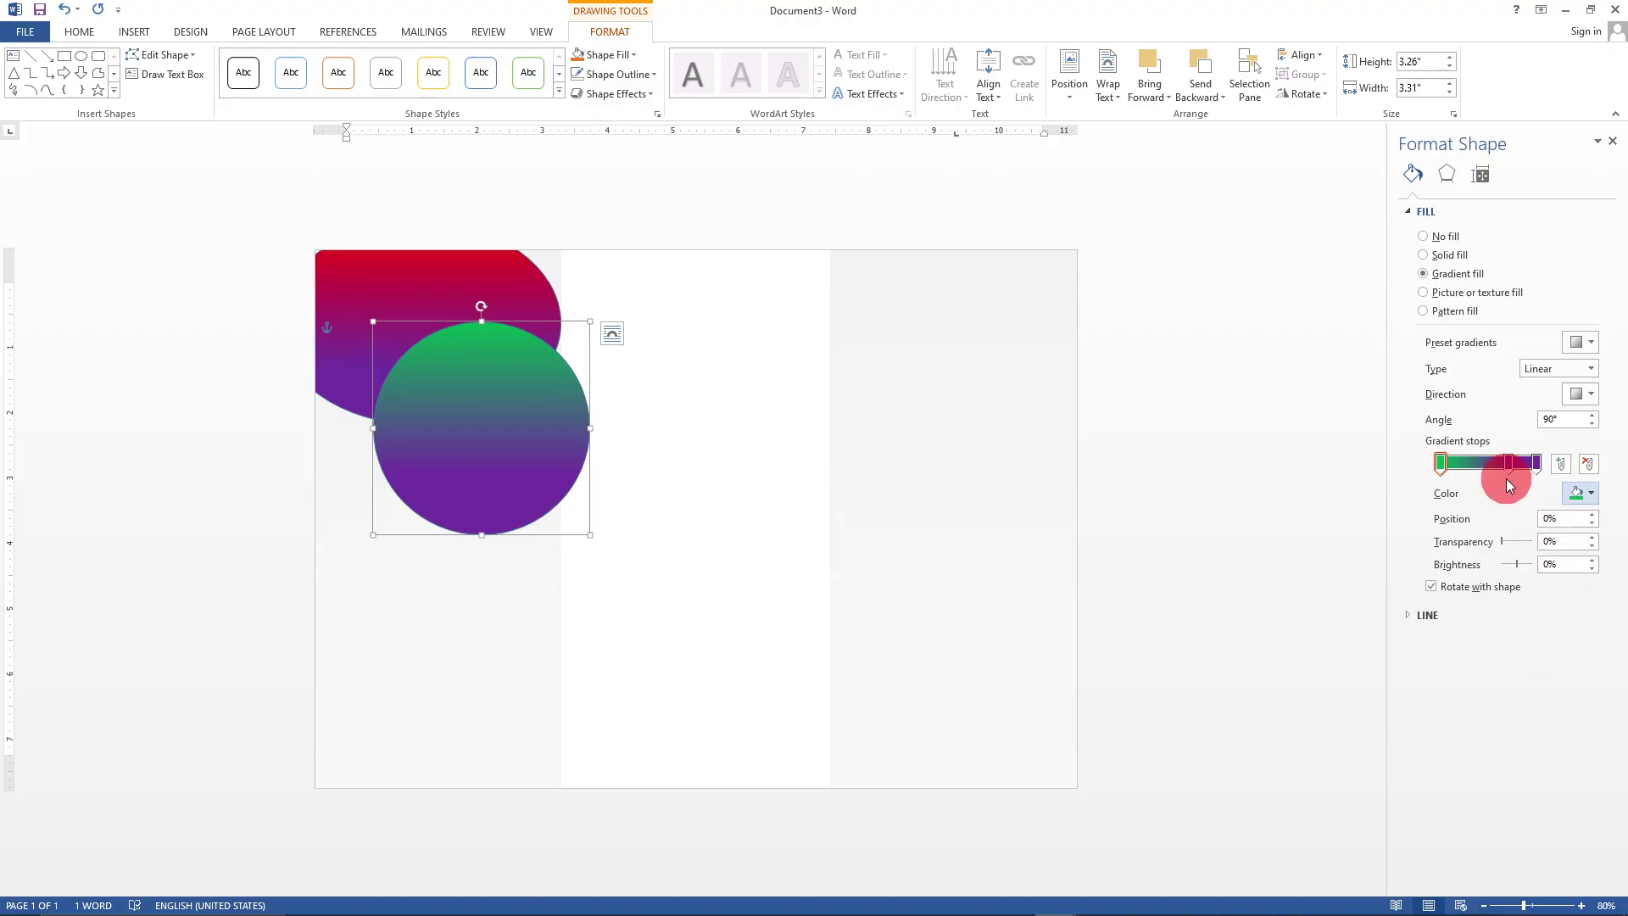
left_click(1588, 494)
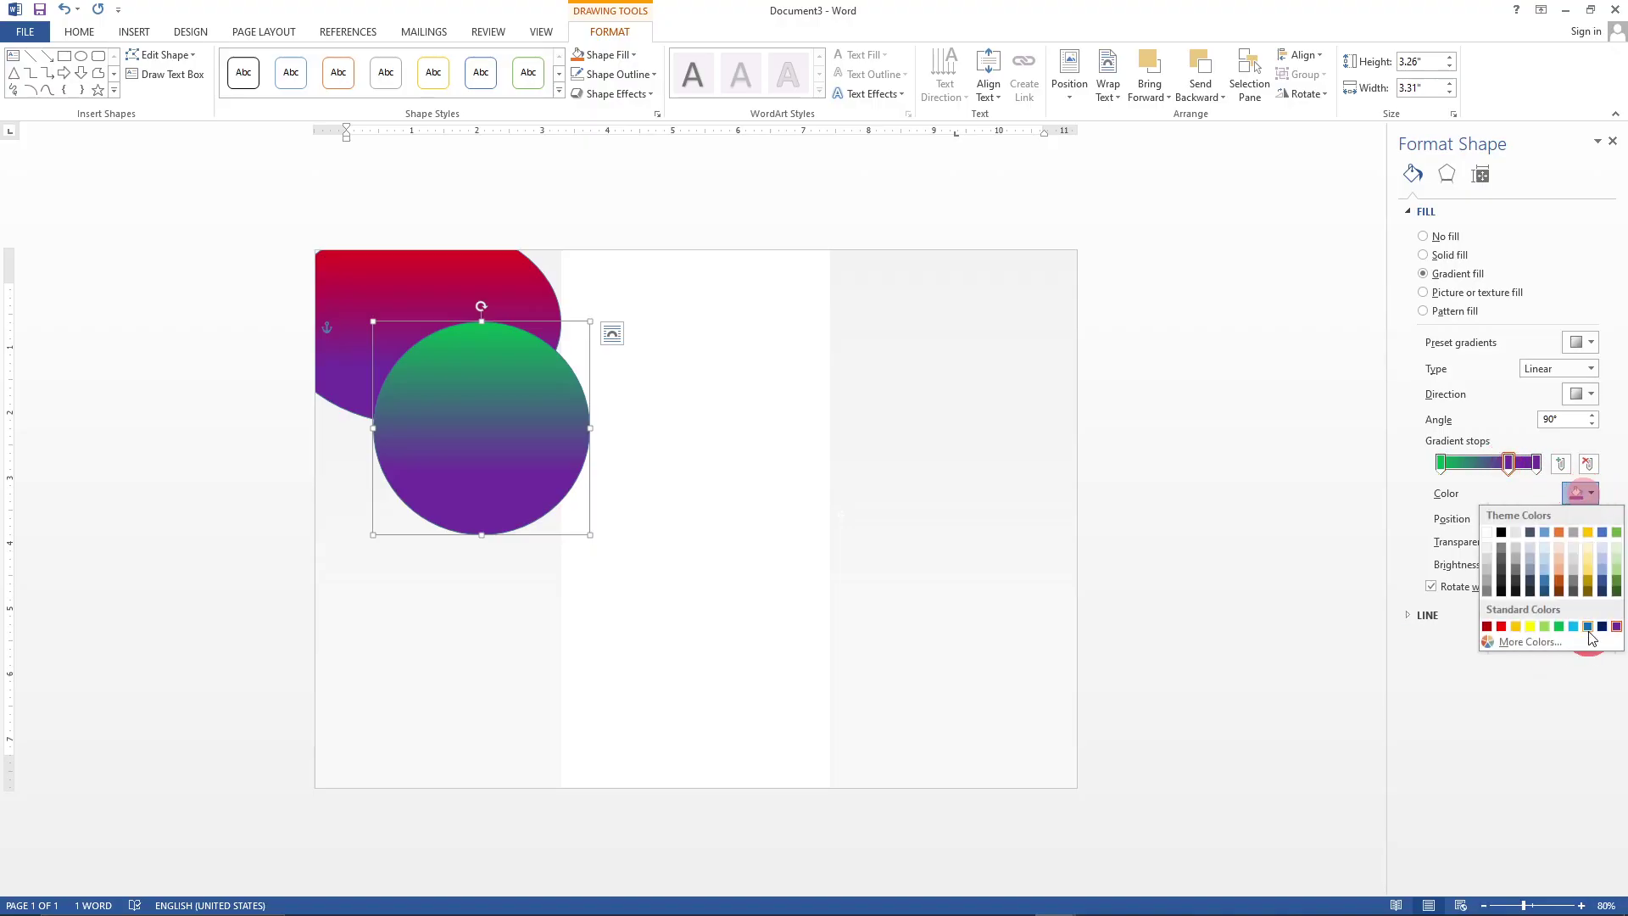
left_click(1500, 626)
left_click(1501, 627)
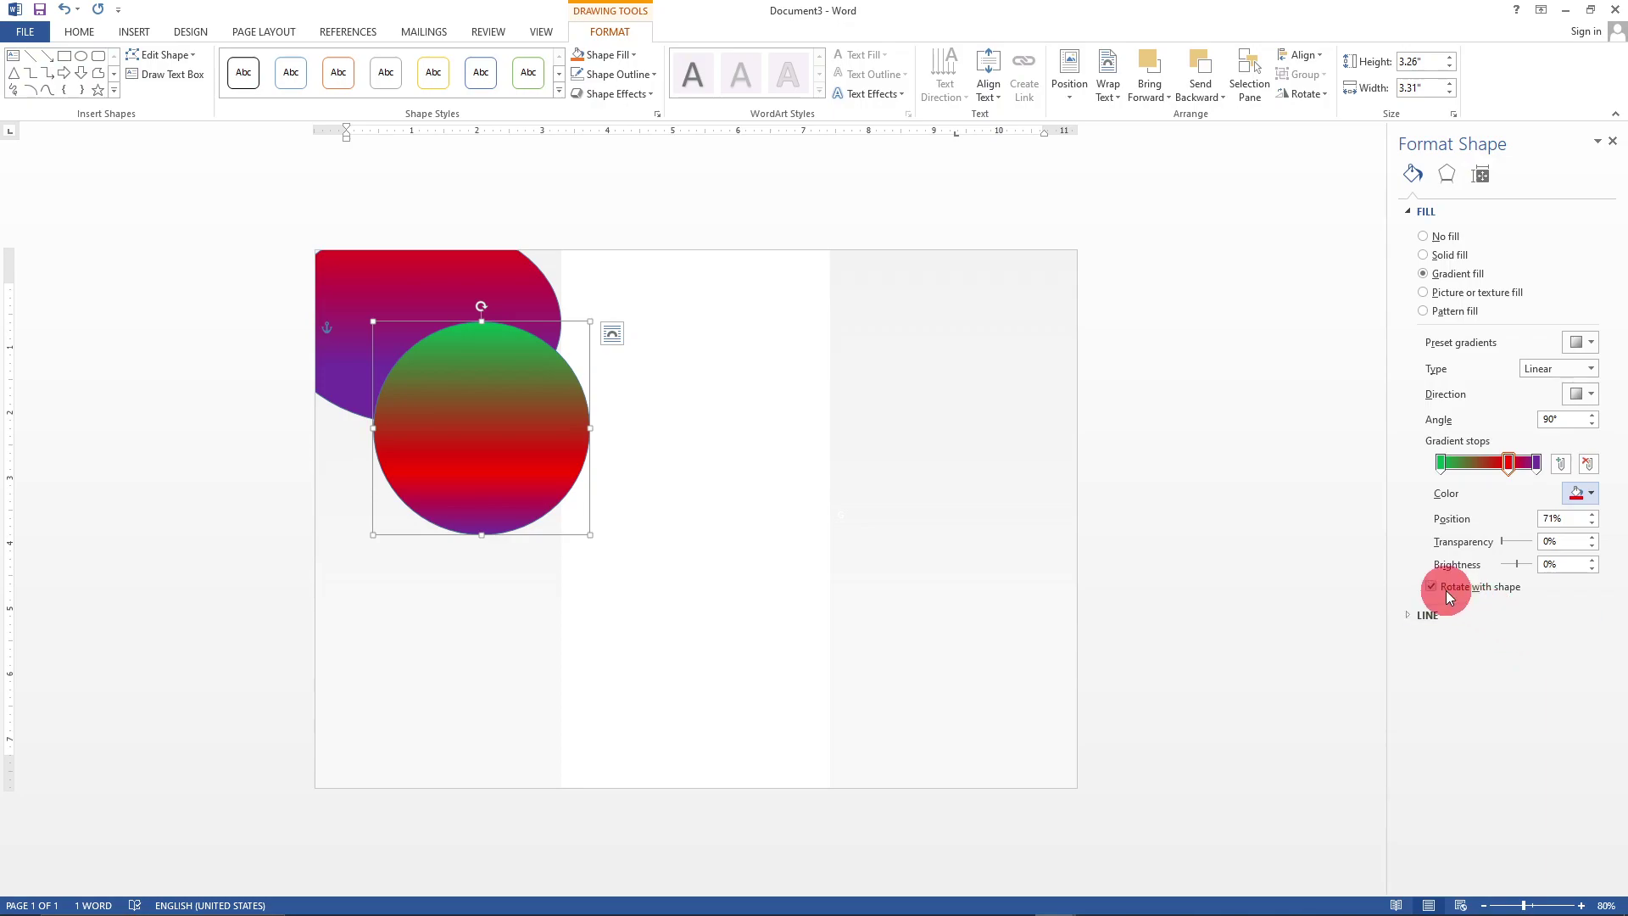
- Remove the copied oval's purple end stop and move its red stop to 100%
left_click(1536, 464)
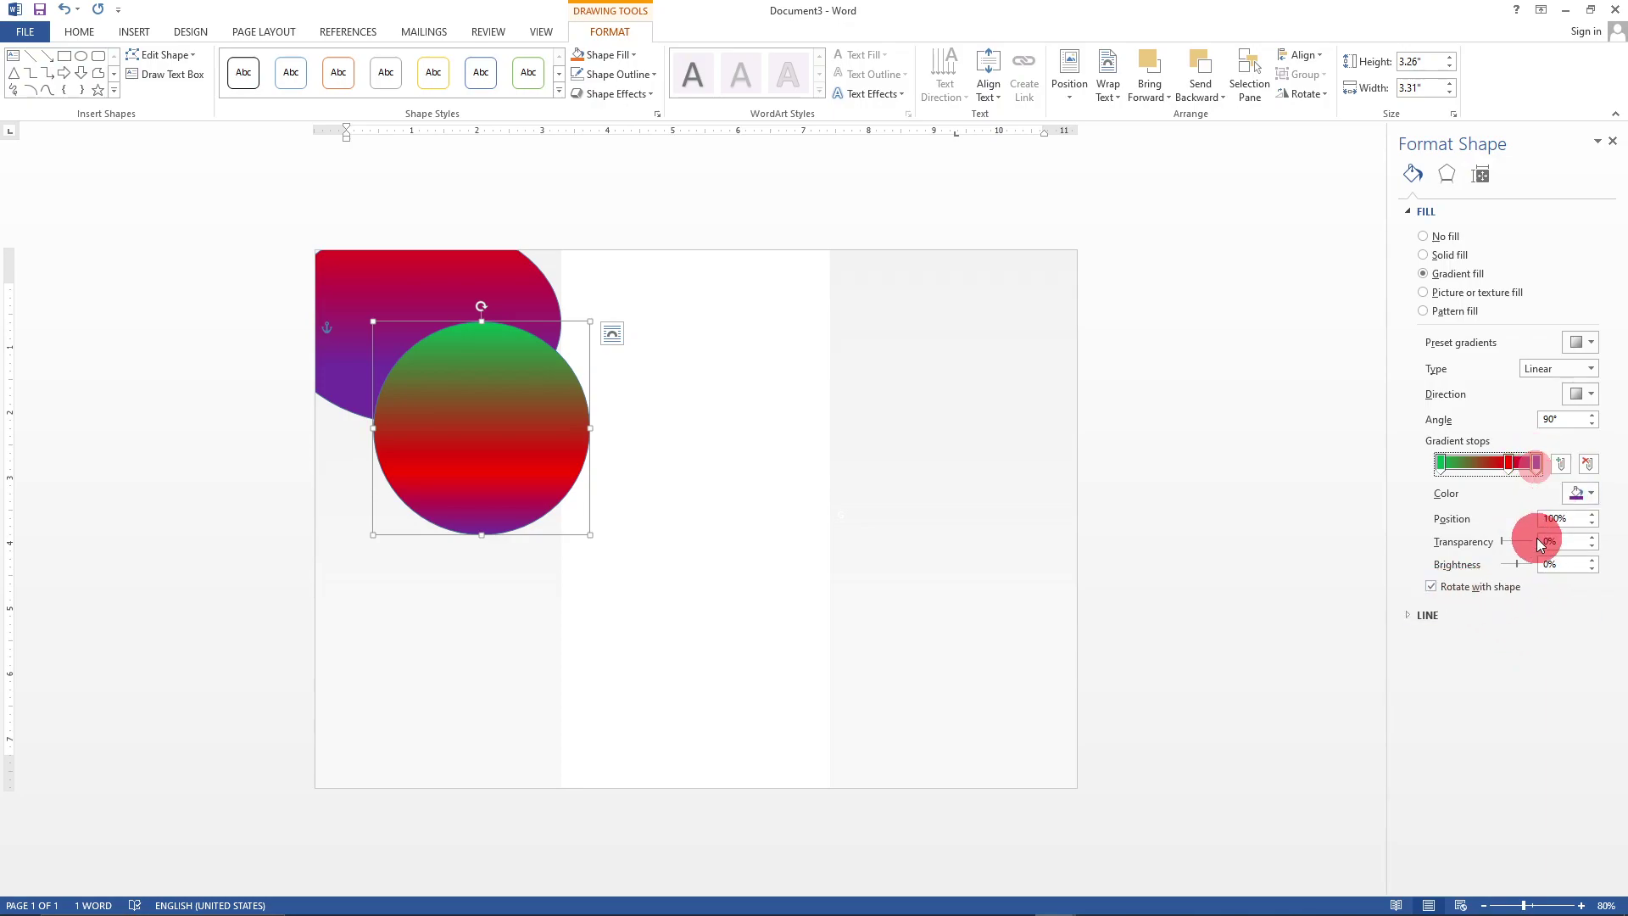
left_click(1587, 464)
left_click_drag(1513, 472, 1542, 464)
- Widen the green-red oval to about 4.13" and move it out of the corner onto the middle panel
left_click_drag(523, 454, 548, 334)
left_click(562, 335)
left_click_drag(451, 353, 718, 544)
- Reshape the red-purple oval and reposition it in the left panel's upper corner, extending it to the panel's inner edge
left_click_drag(399, 288, 462, 350)
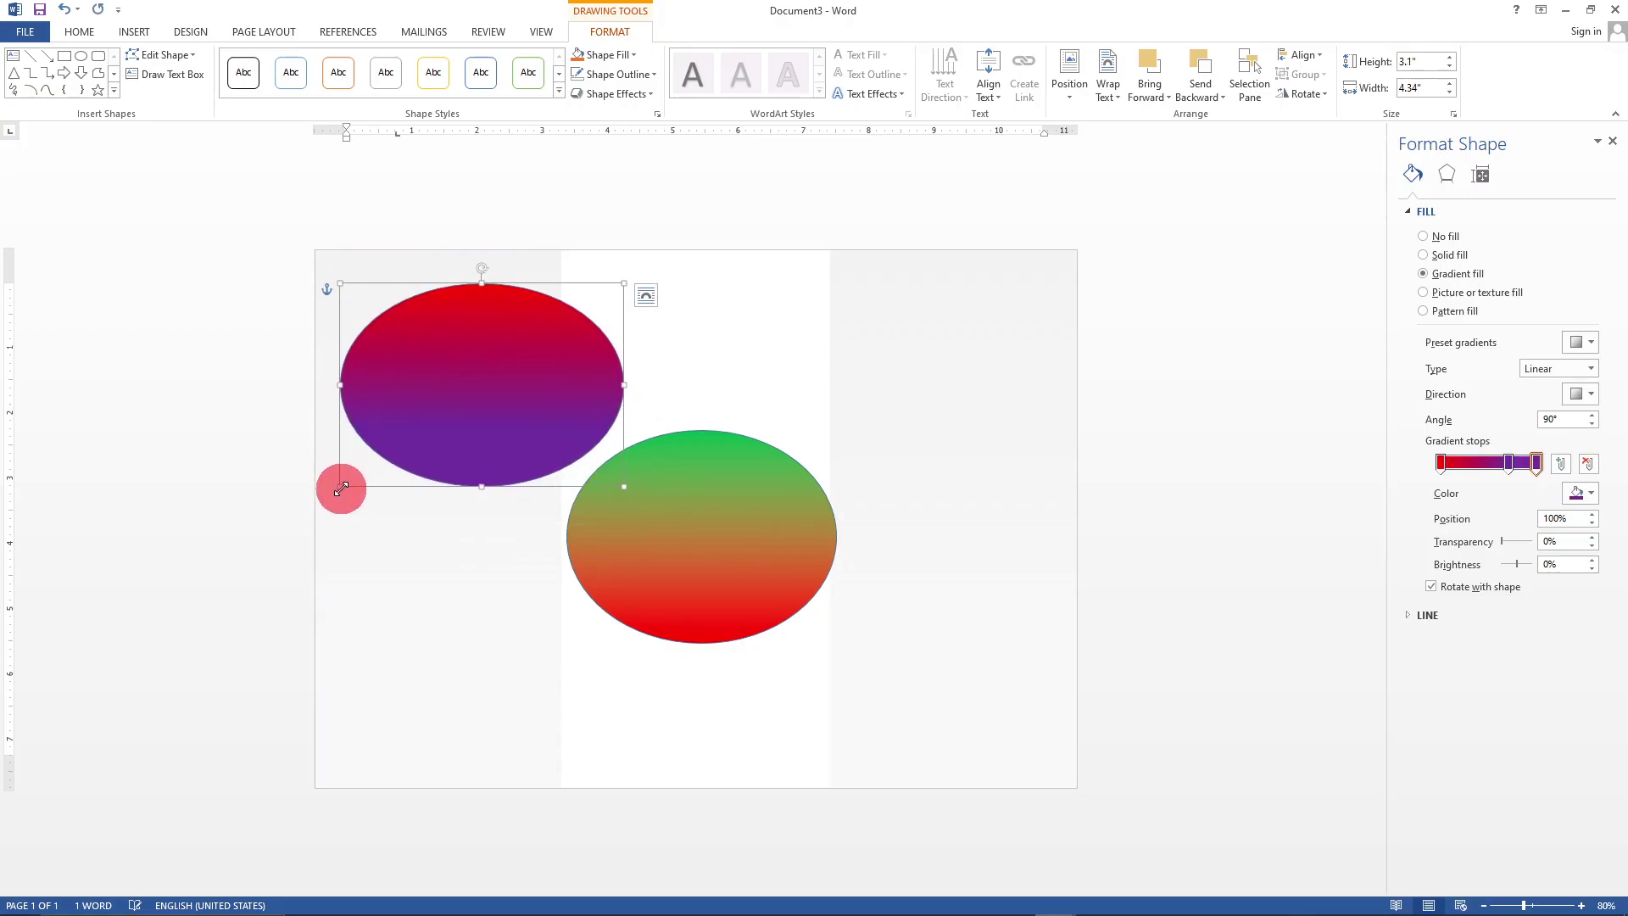
left_click_drag(340, 486, 416, 475)
left_click_drag(509, 410, 439, 339)
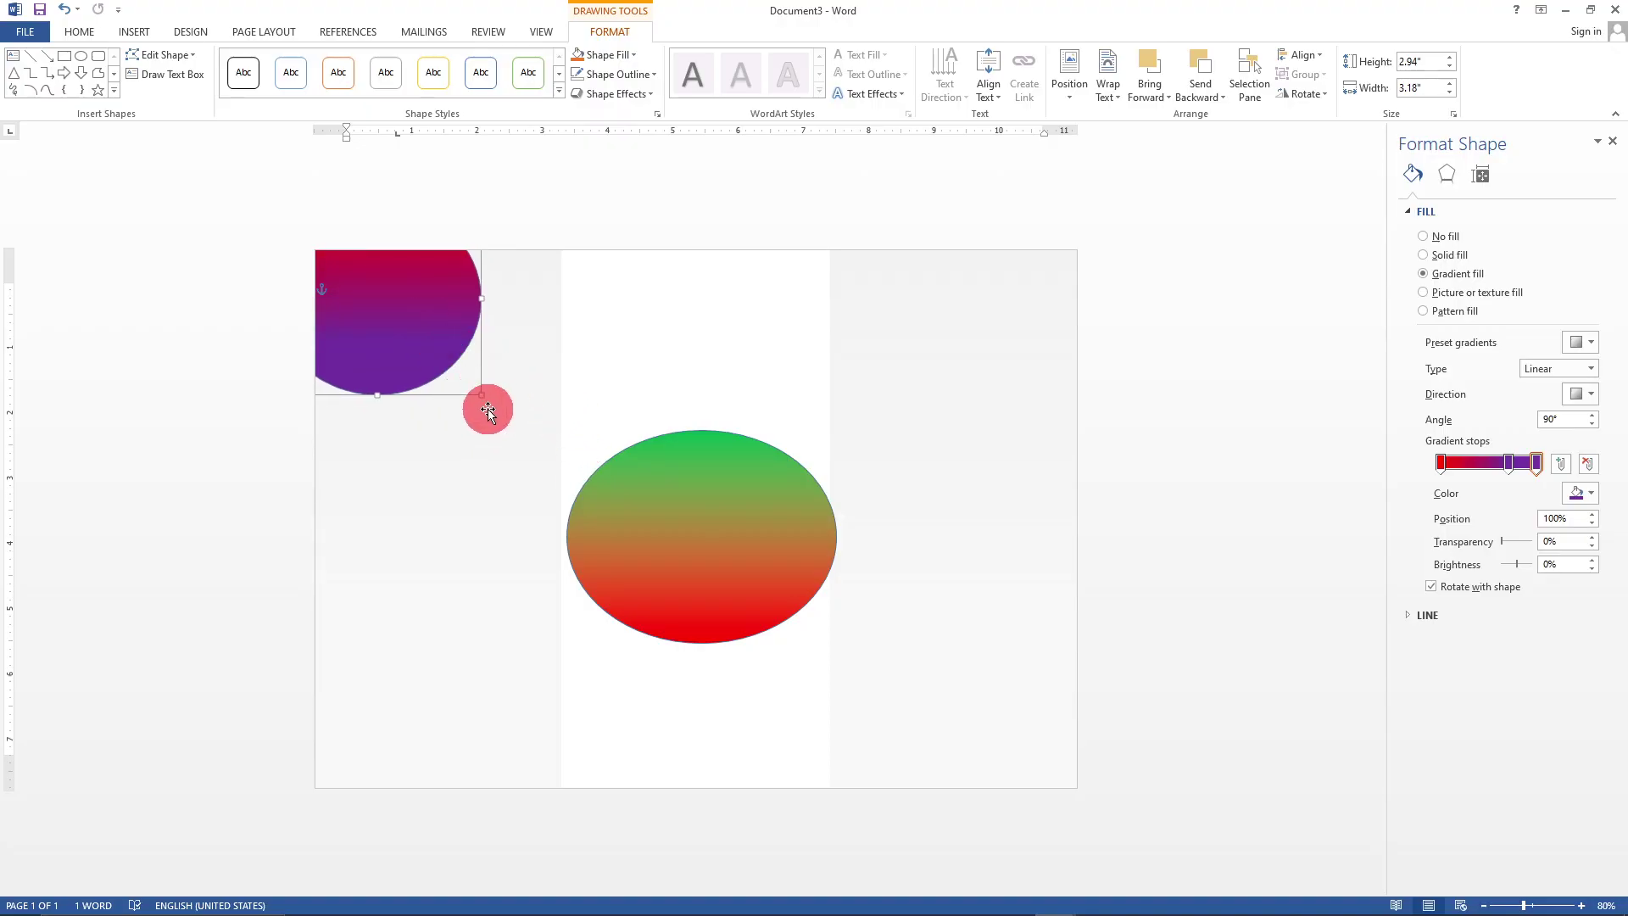
left_click_drag(478, 393, 560, 445)
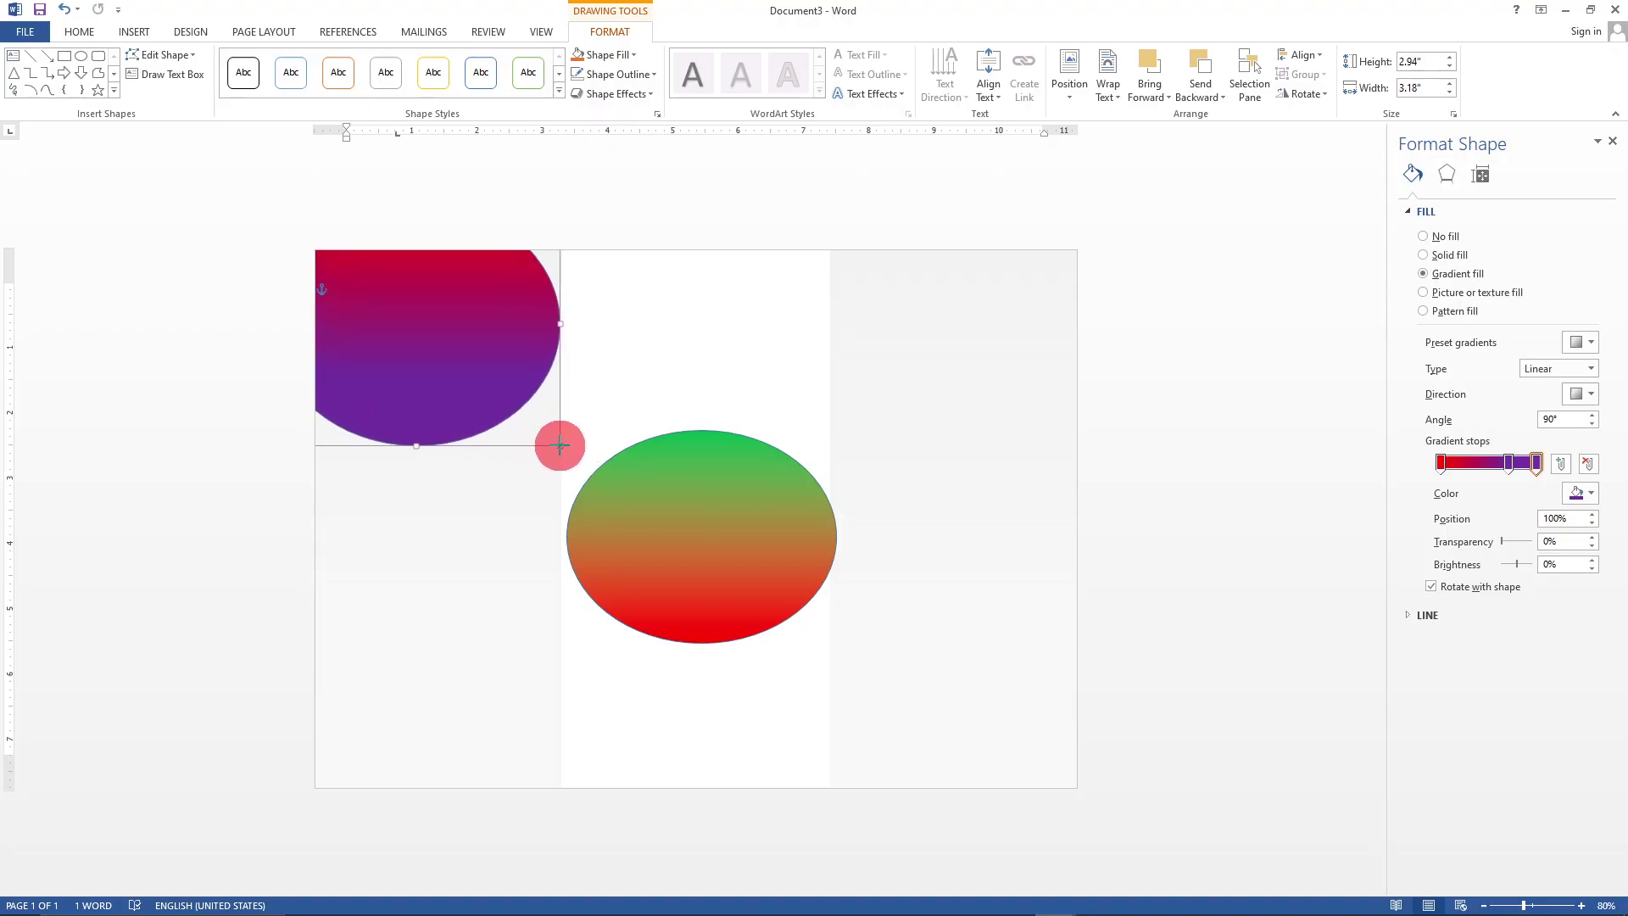
- Resize the green-red oval and fit it over the red-purple oval in the page corner, leaving a thin rim showing
left_click(746, 585)
left_click_drag(834, 646, 817, 679)
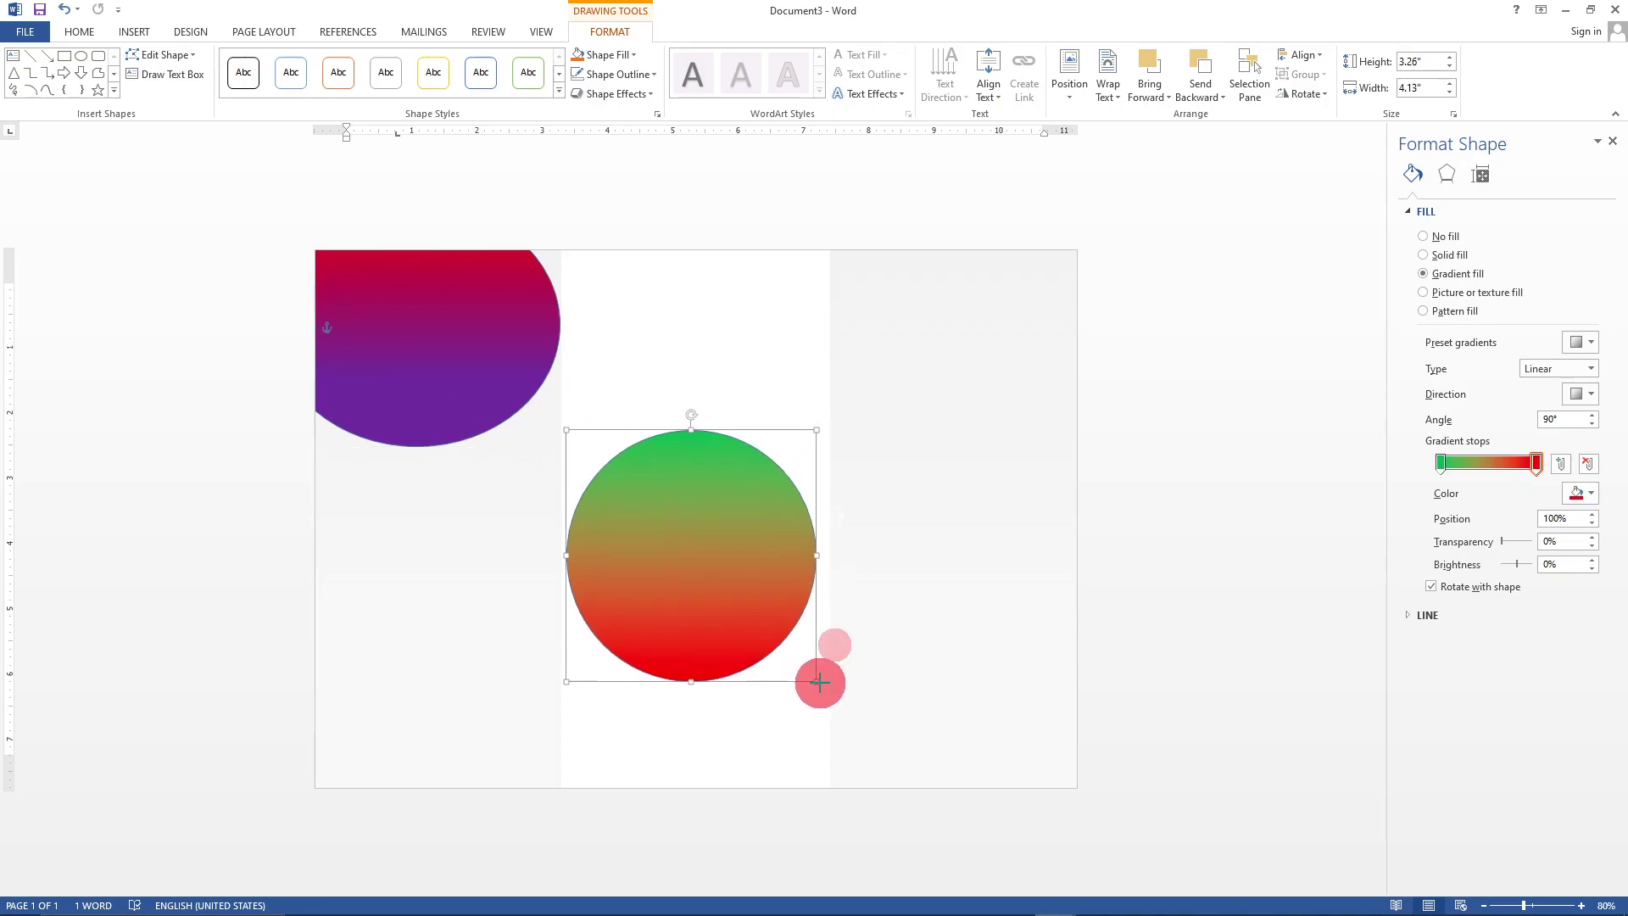
left_click_drag(706, 577, 489, 434)
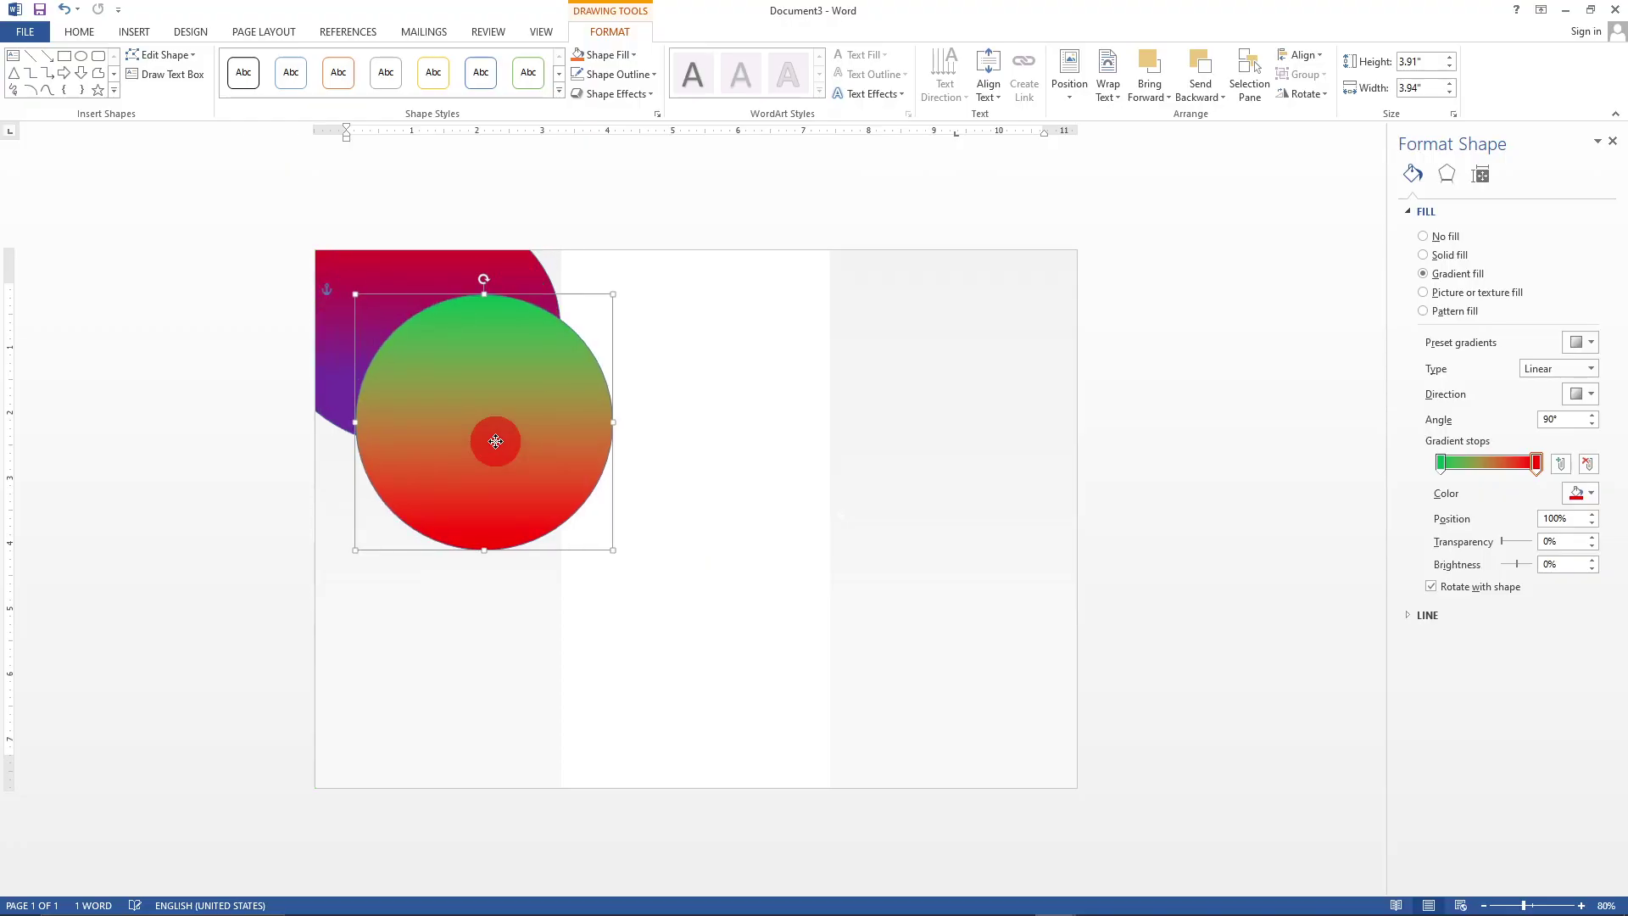
left_click_drag(612, 551, 612, 551)
left_click_drag(595, 535, 461, 370)
mouse_move(544, 437)
left_mouse_down()
mouse_move(526, 426)
mouse_move(552, 441)
left_mouse_up()
- Nudge the green-red oval over the red-purple oval to even out the purple rim
left_click(719, 603)
left_click(472, 373)
left_click_drag(473, 375, 472, 374)
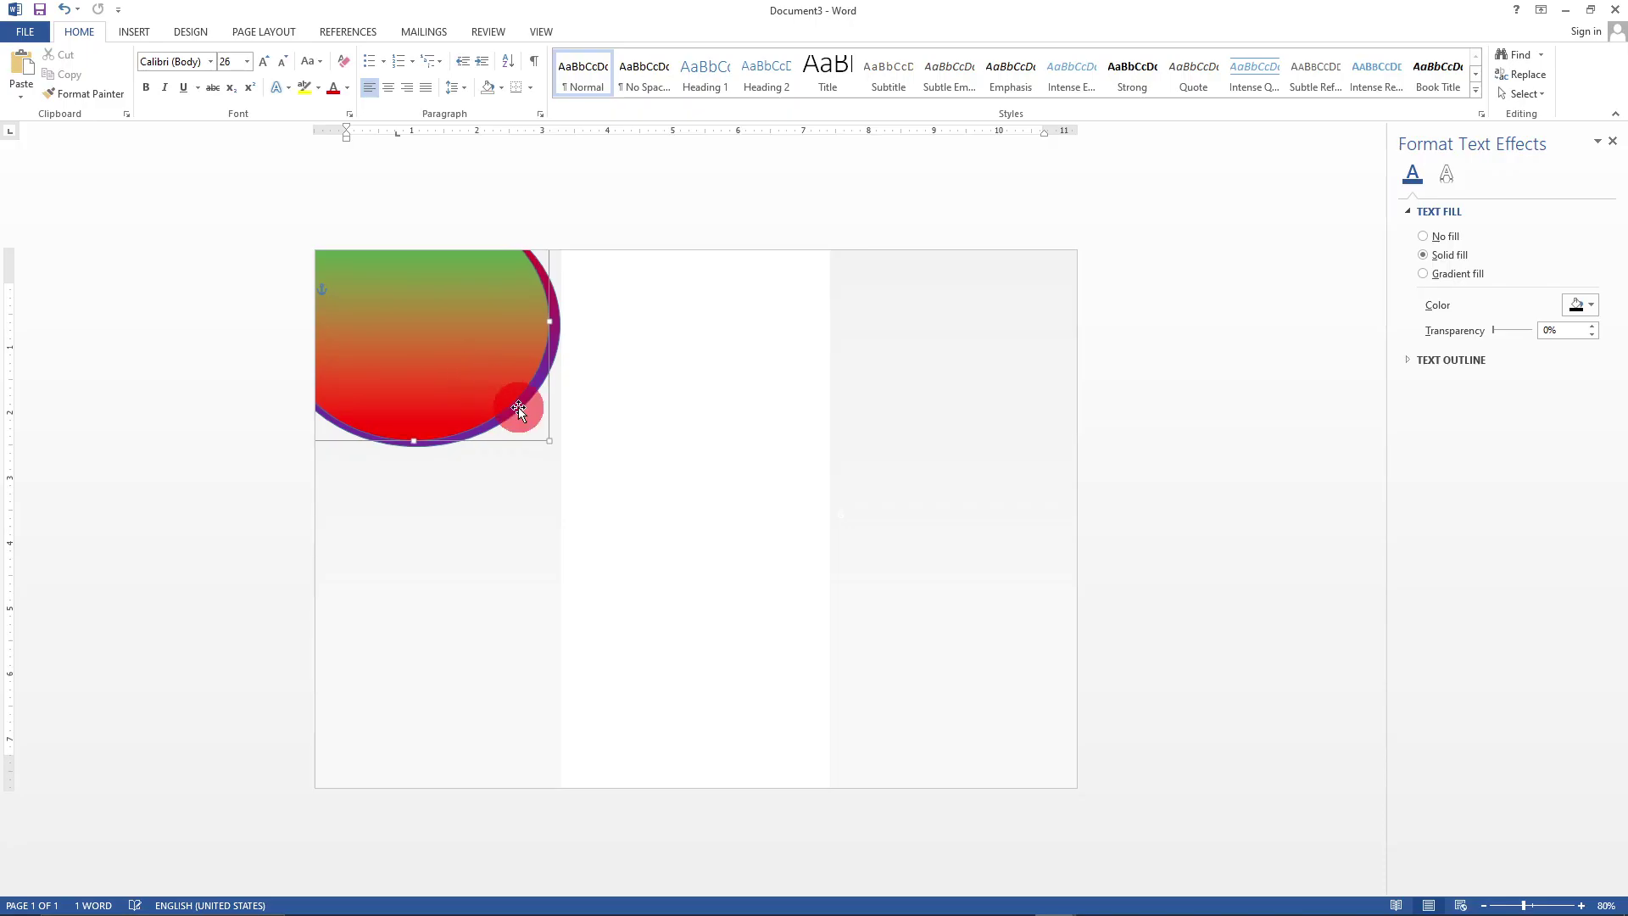
left_click(729, 642)
left_click(468, 367)
left_click_drag(468, 366, 470, 366)
left_click(632, 575)
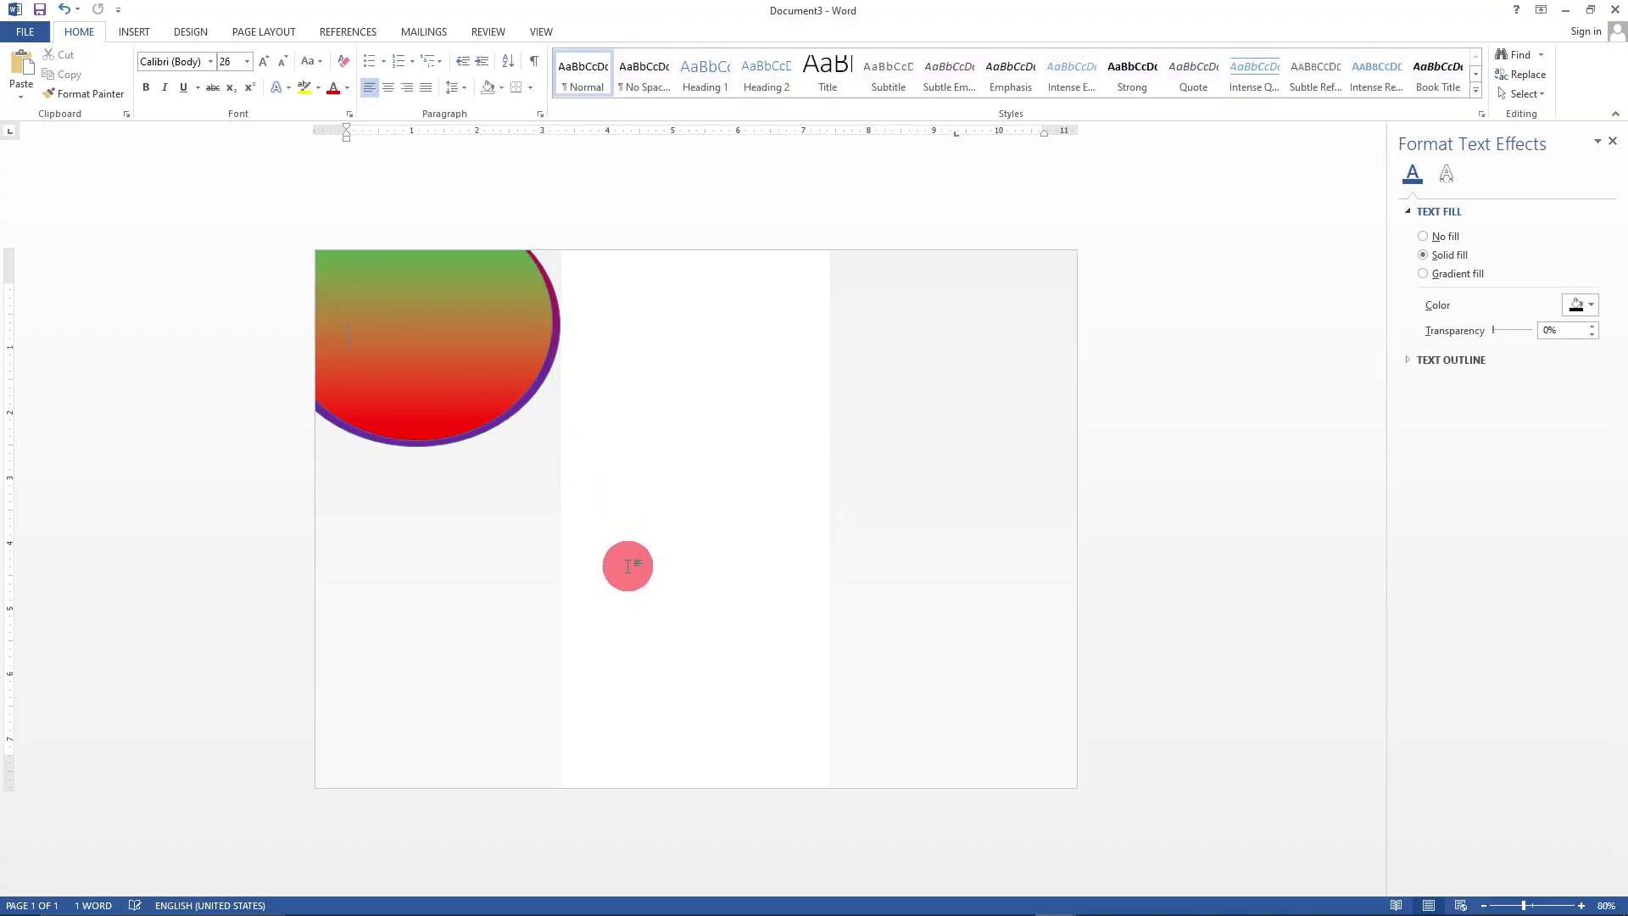
- Shift the green-red oval slightly closer to the left panel's inner edge to narrow the rim on that side
scroll(627, 566, "down", 2)
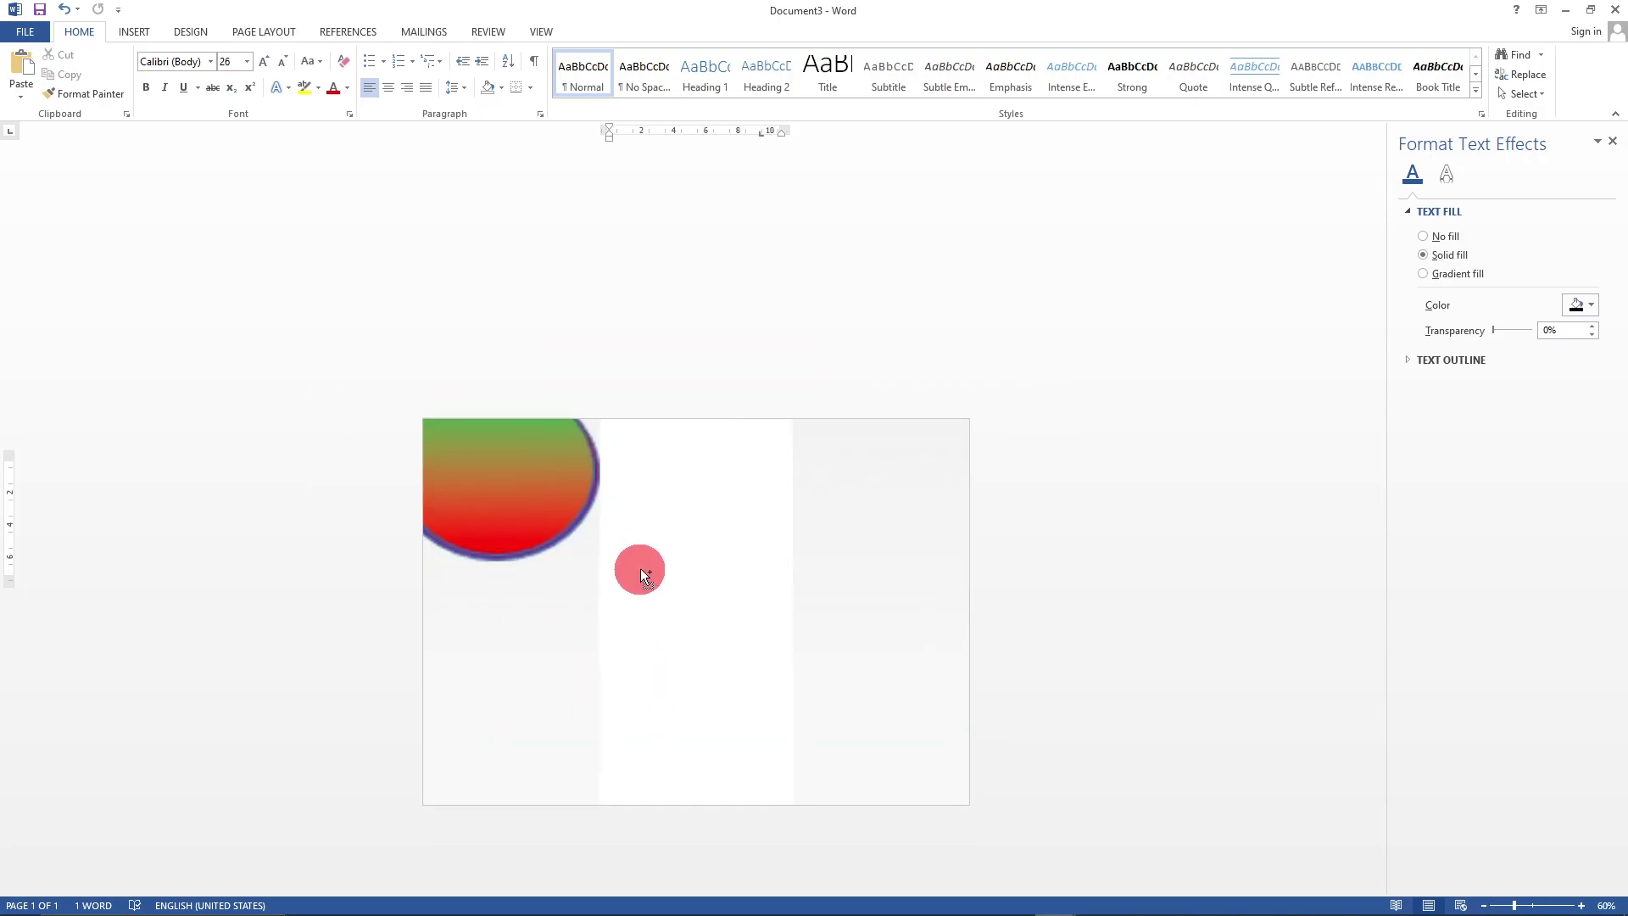
scroll(637, 572, "up", 3)
scroll(637, 620, "down", 1)
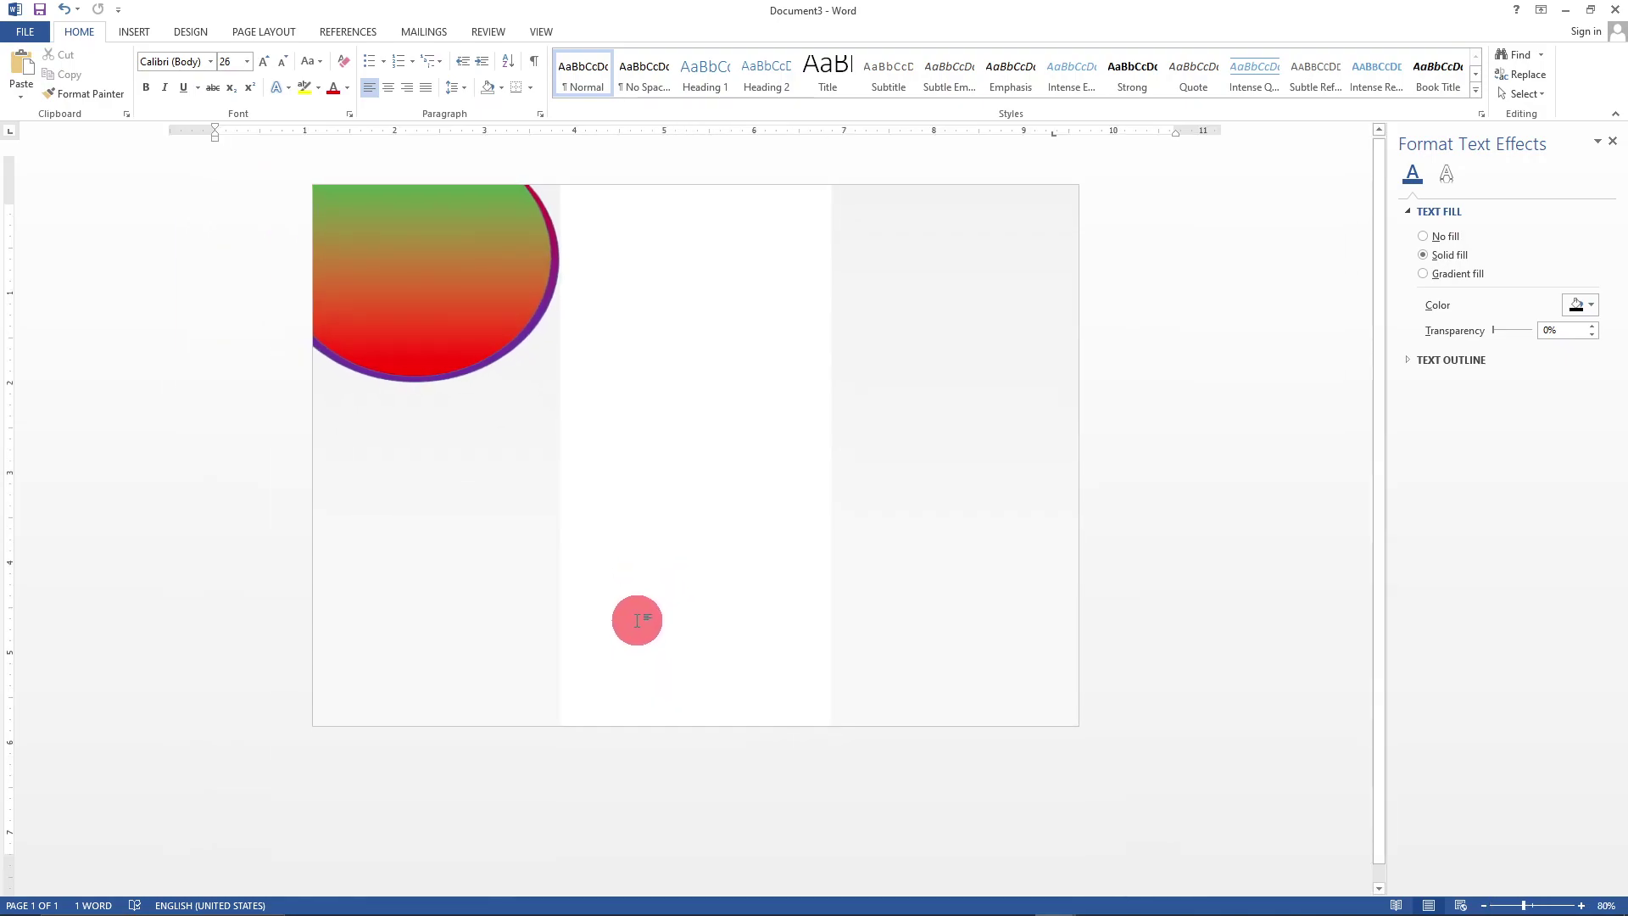
scroll(637, 620, "down", 1)
left_click(491, 339)
left_click_drag(490, 339, 492, 338)
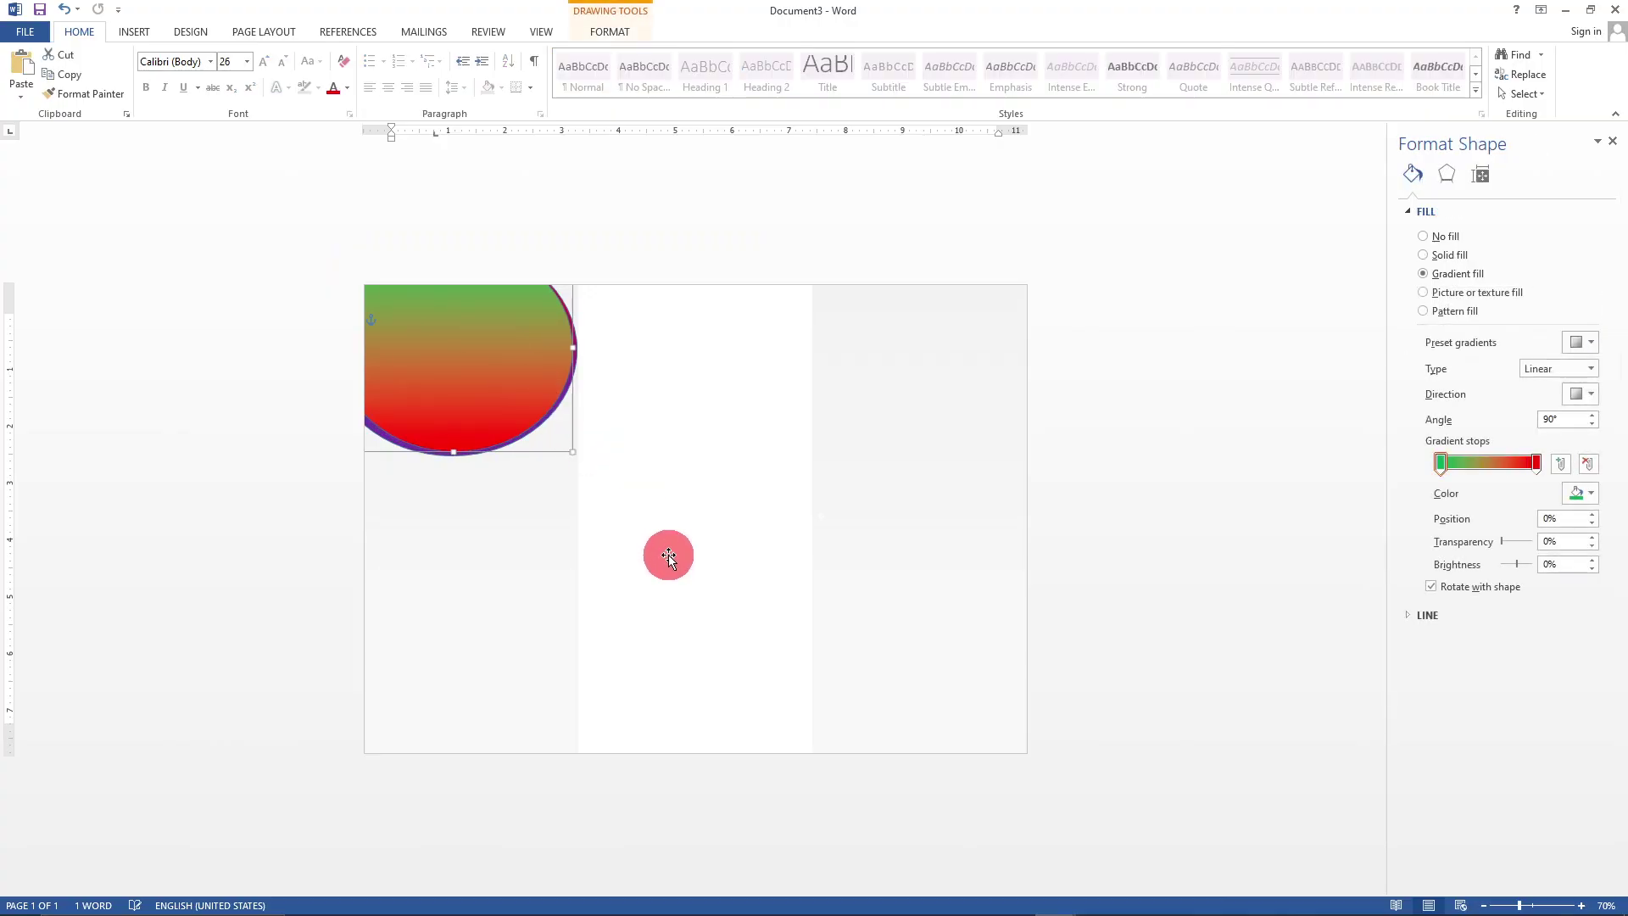
left_click(666, 553)
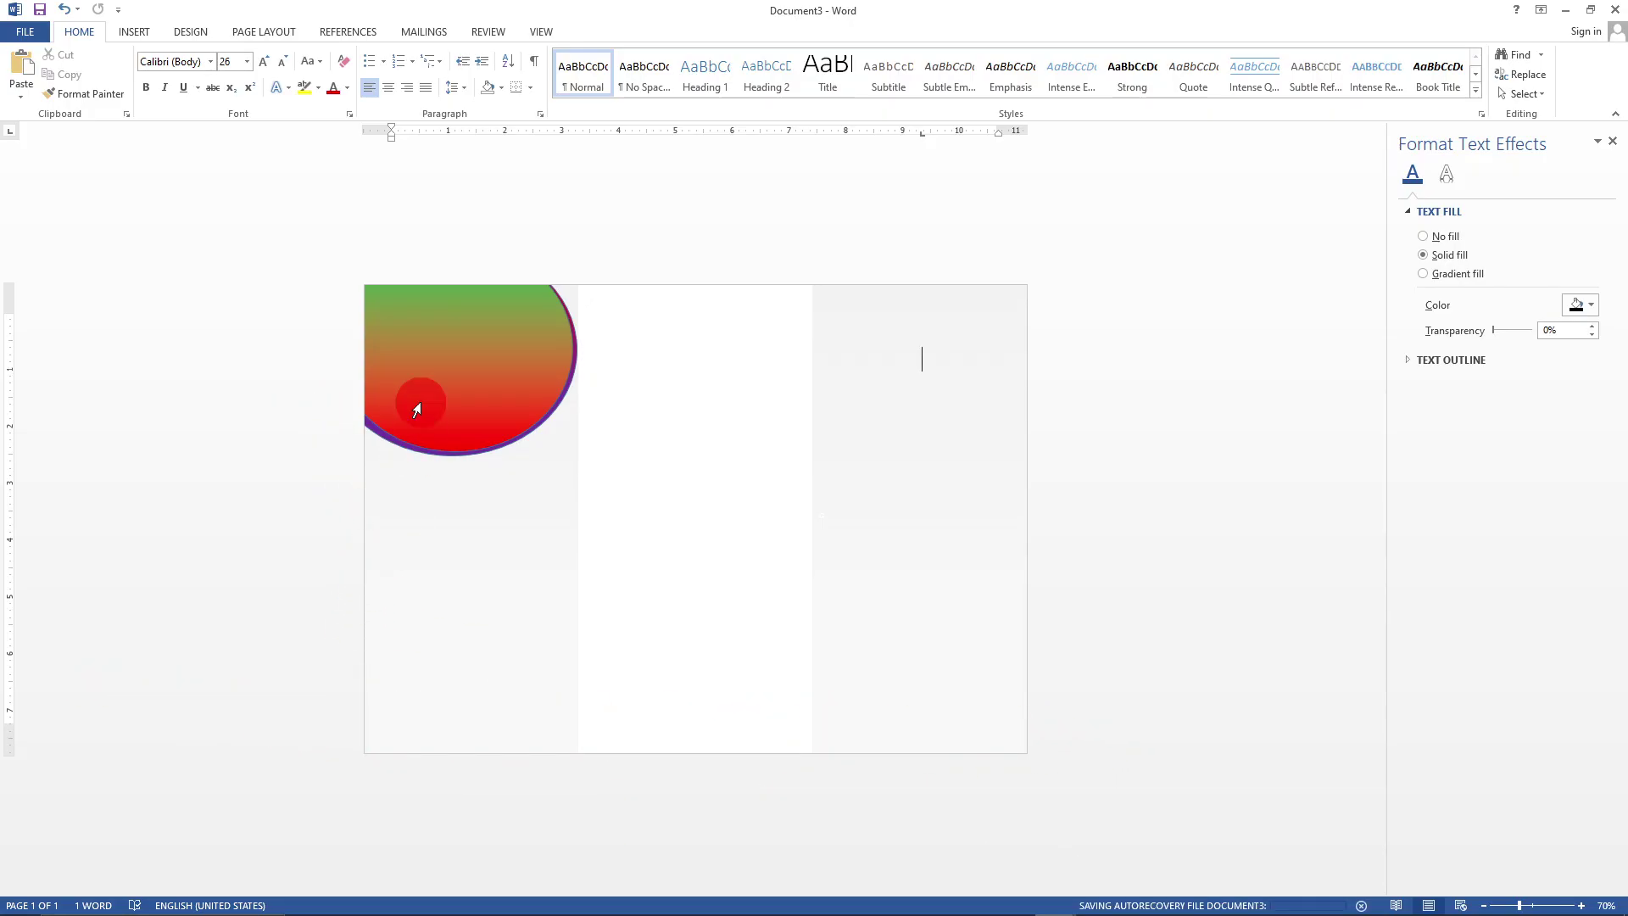
- Draw a rounded rectangle about 2.16" high by 3.79" wide across the lower end of the left panel
left_click(136, 32)
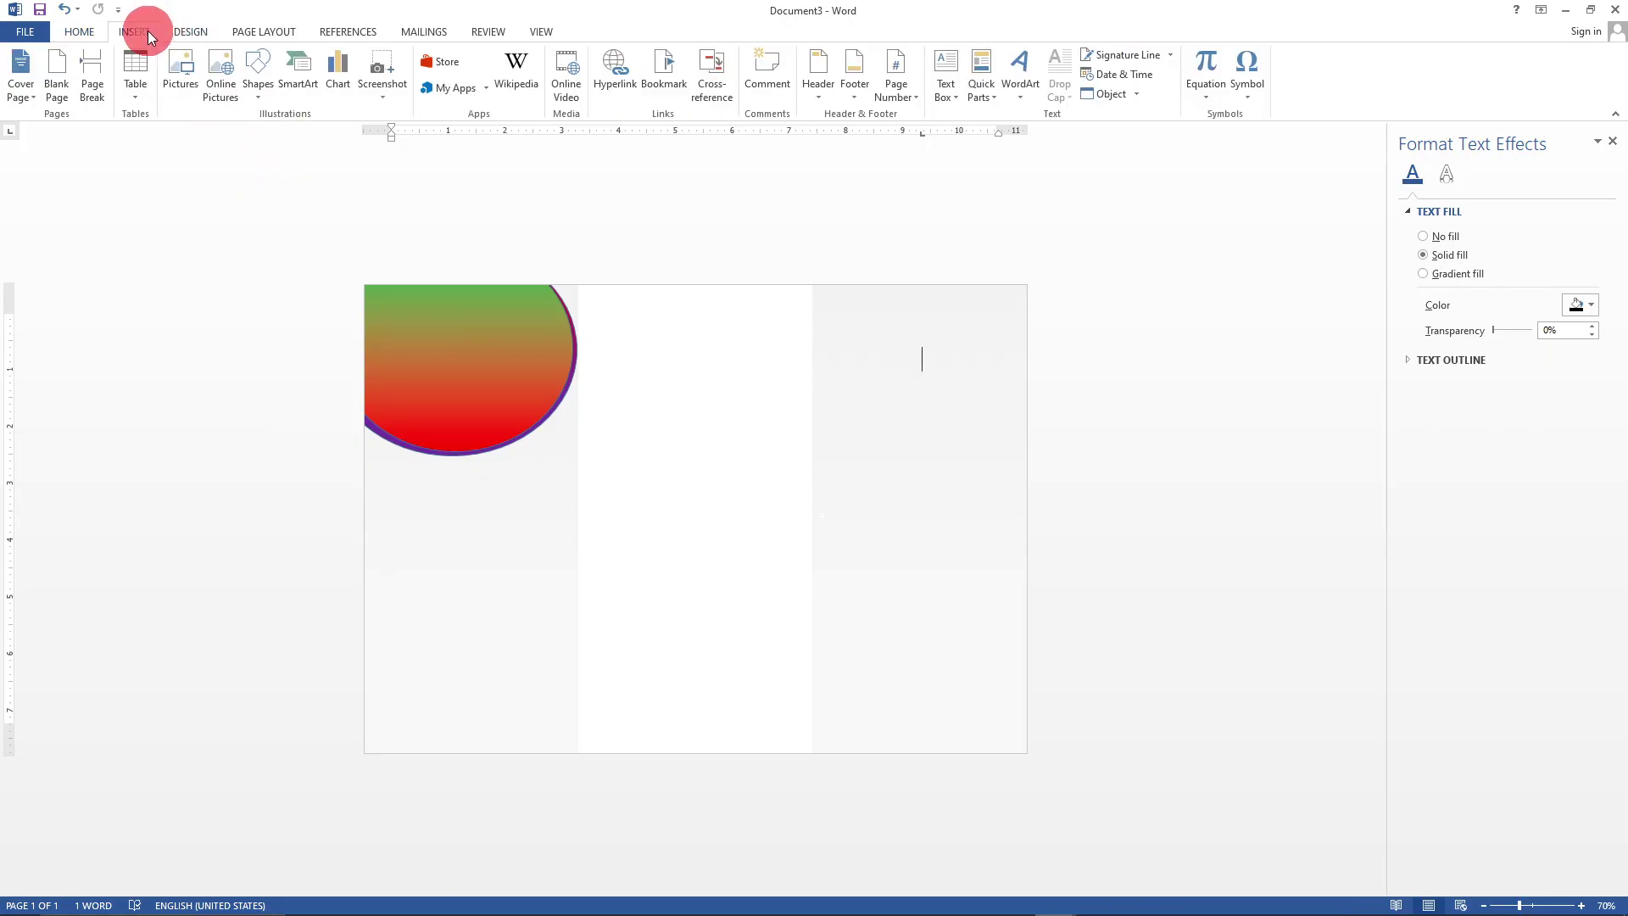
left_click(254, 90)
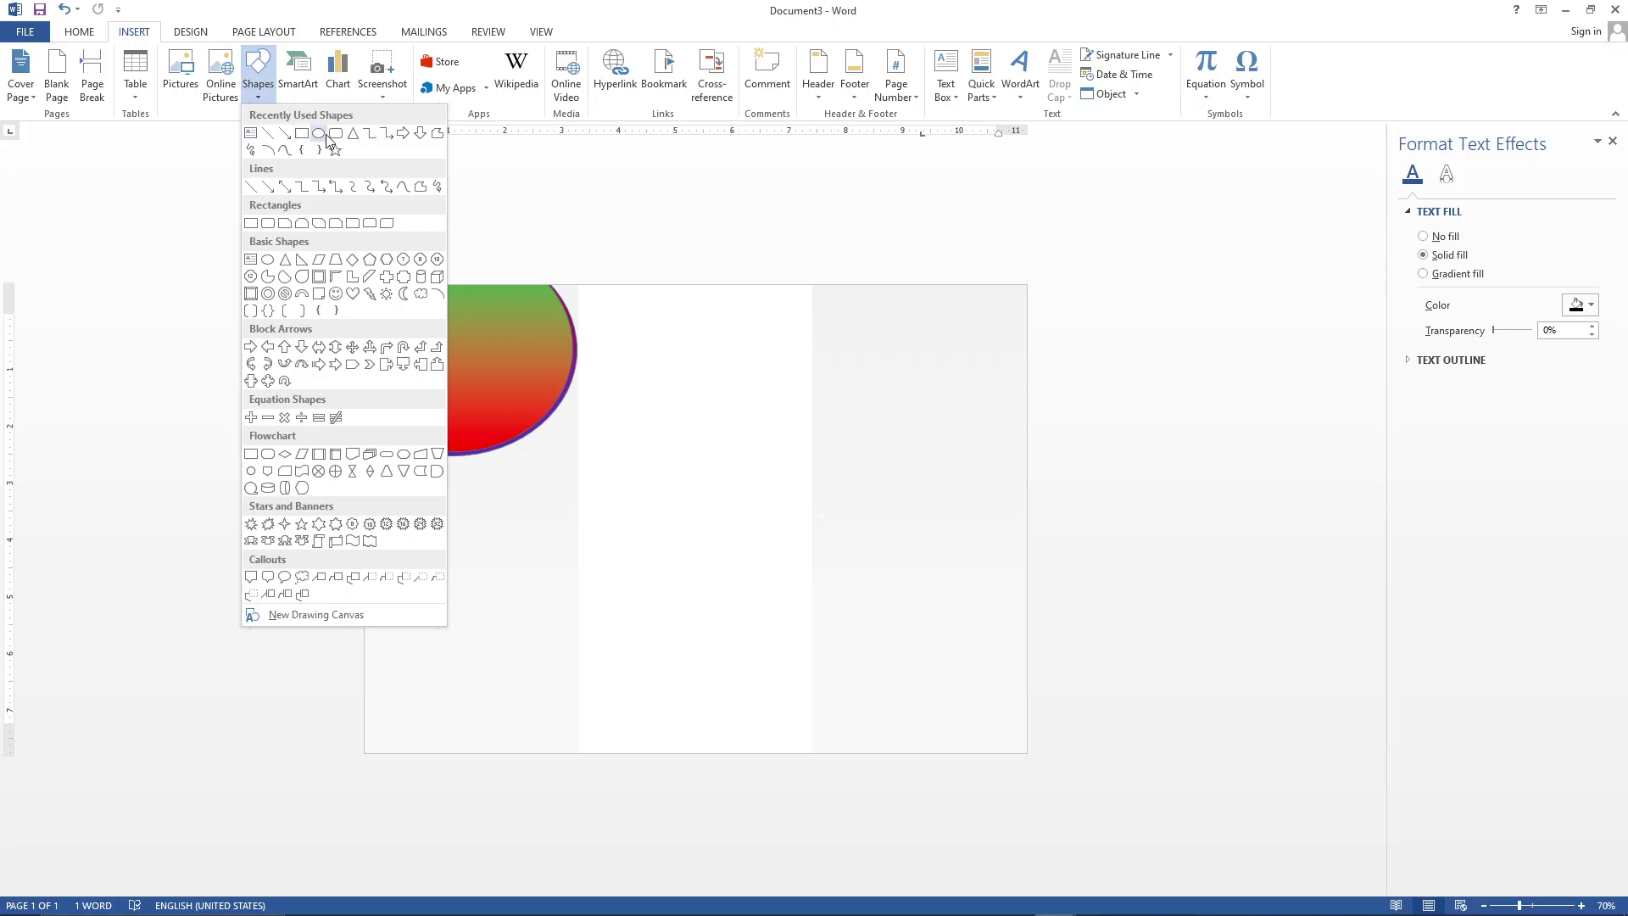
left_click(336, 136)
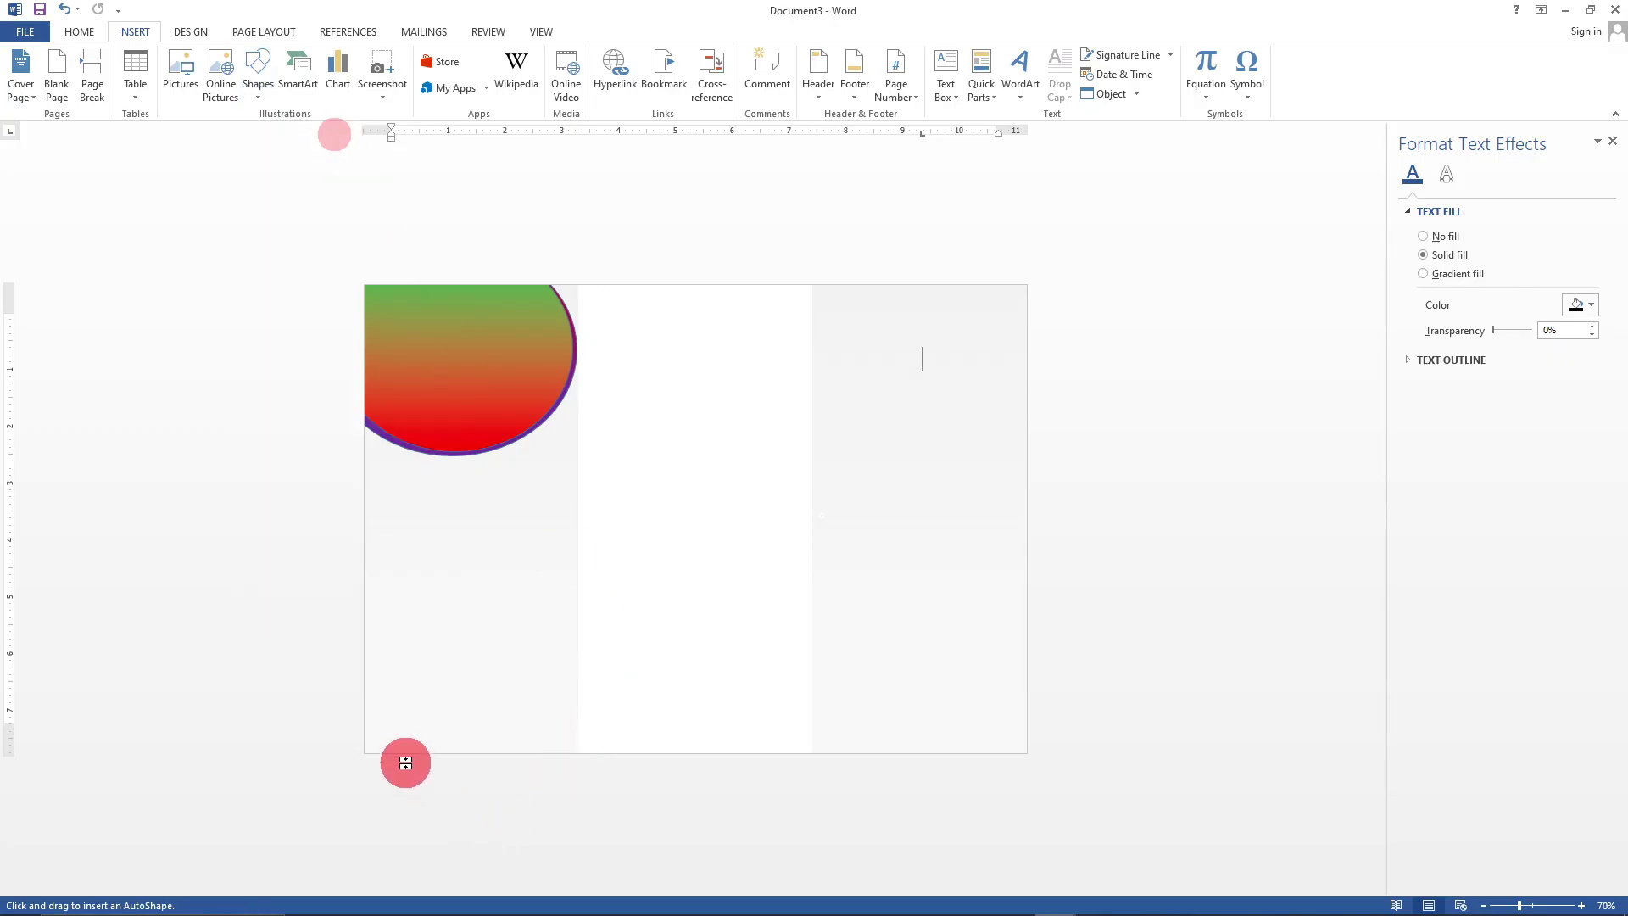
mouse_move(368, 633)
left_mouse_down()
mouse_move(563, 701)
mouse_move(560, 758)
mouse_move(580, 754)
left_mouse_up()
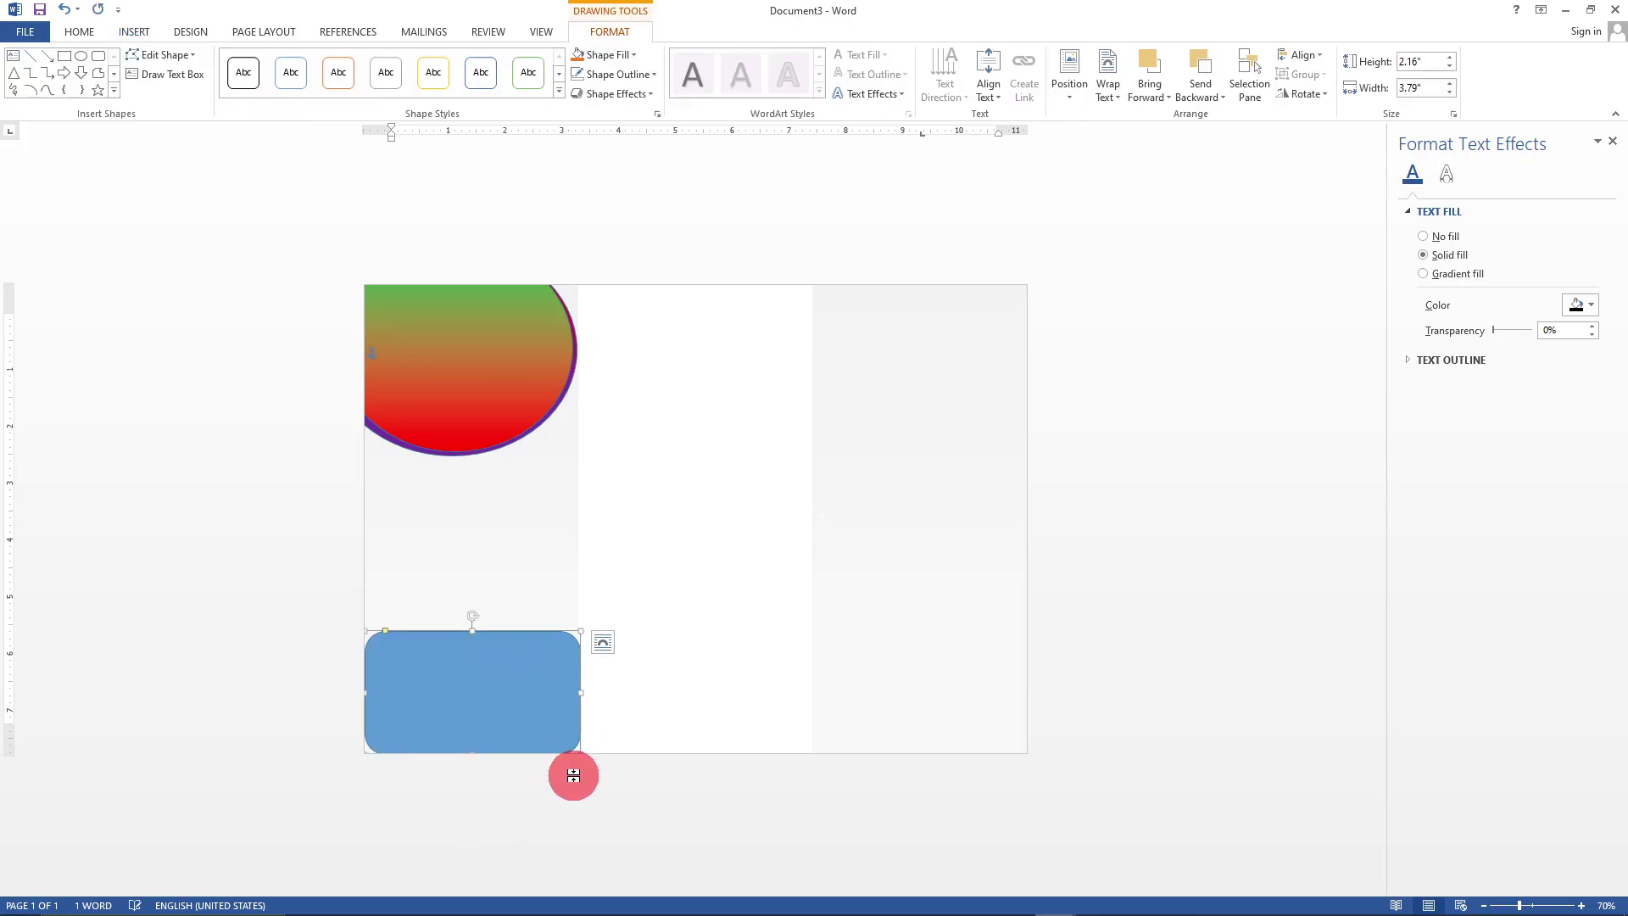
- Edit the rounded rectangle's points and delete the top-edge point beside its upper-right corner
left_click(418, 697)
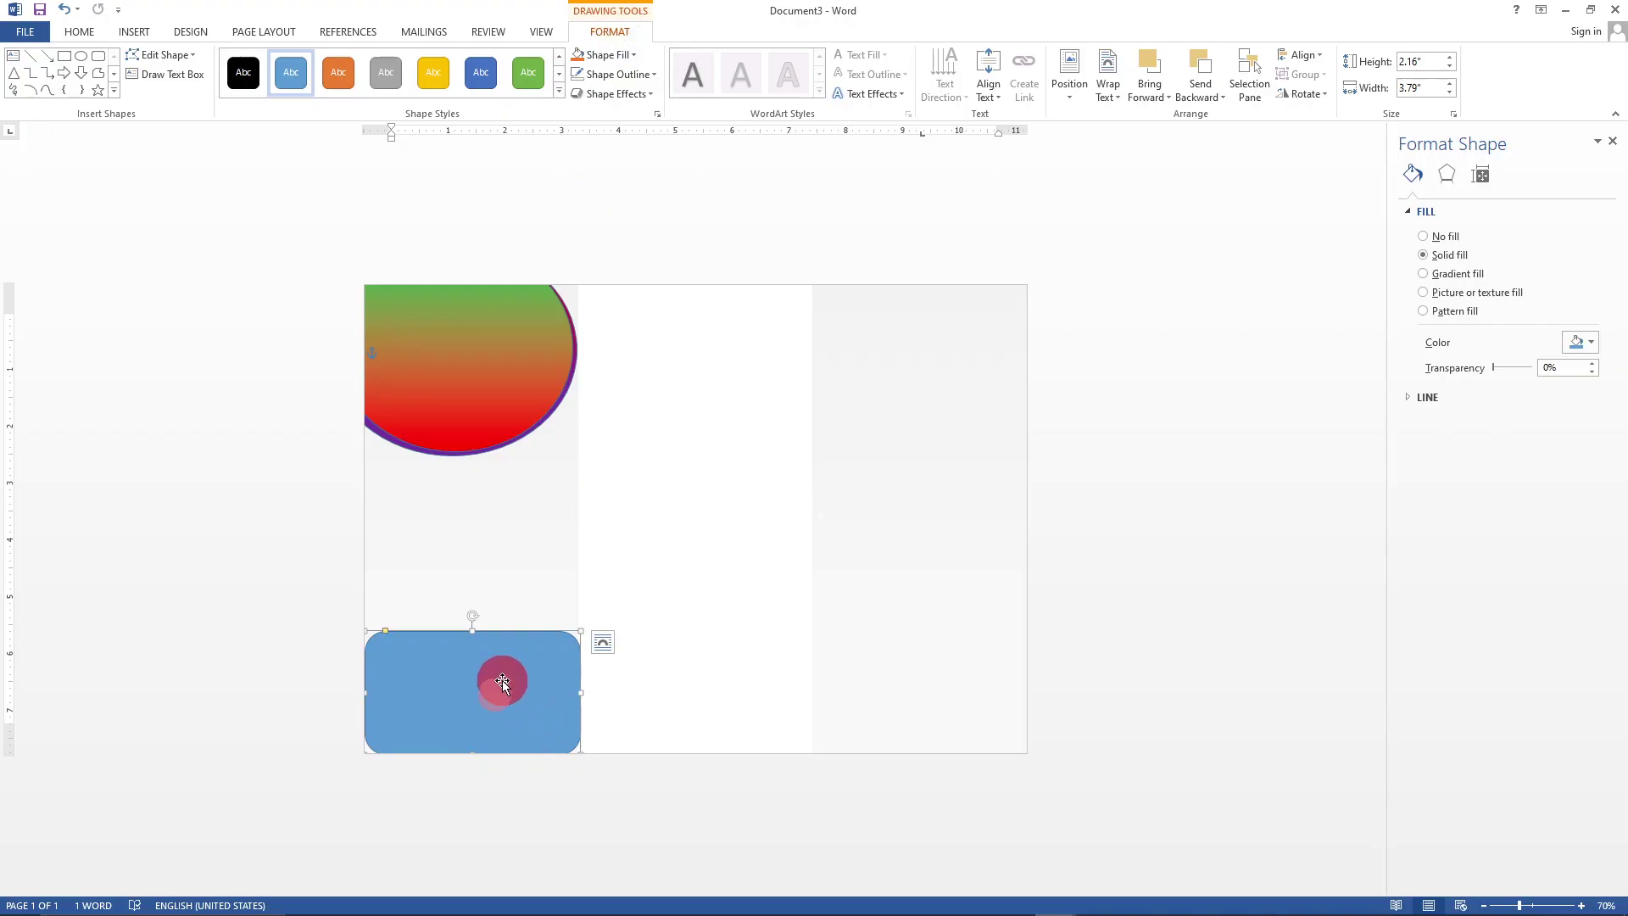
left_click(620, 35)
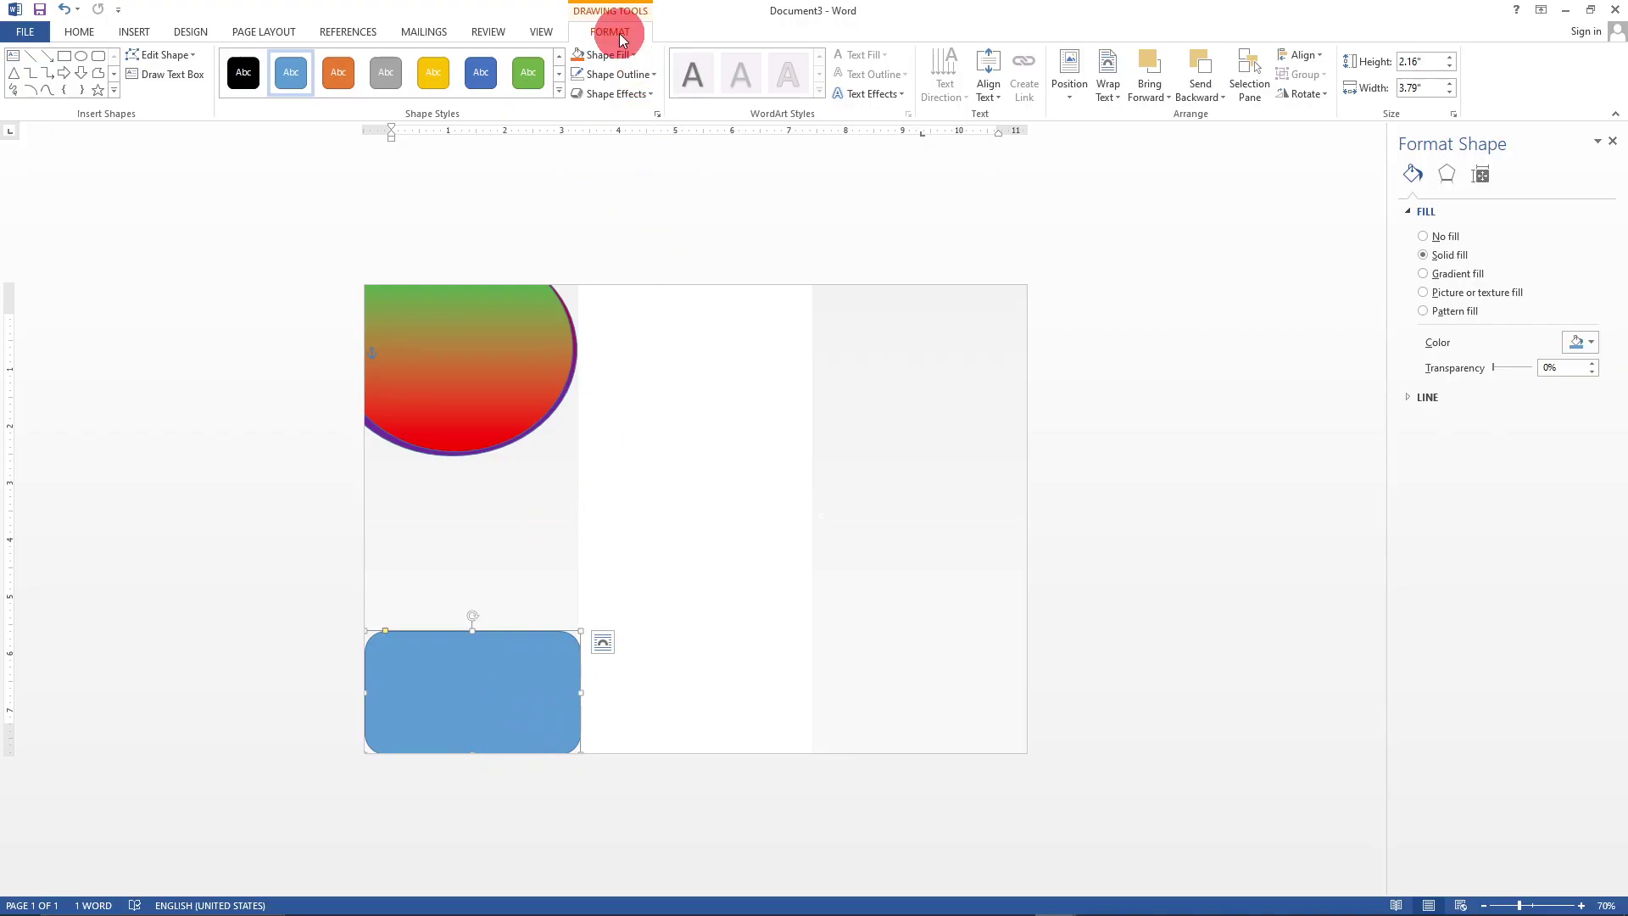
left_click(191, 54)
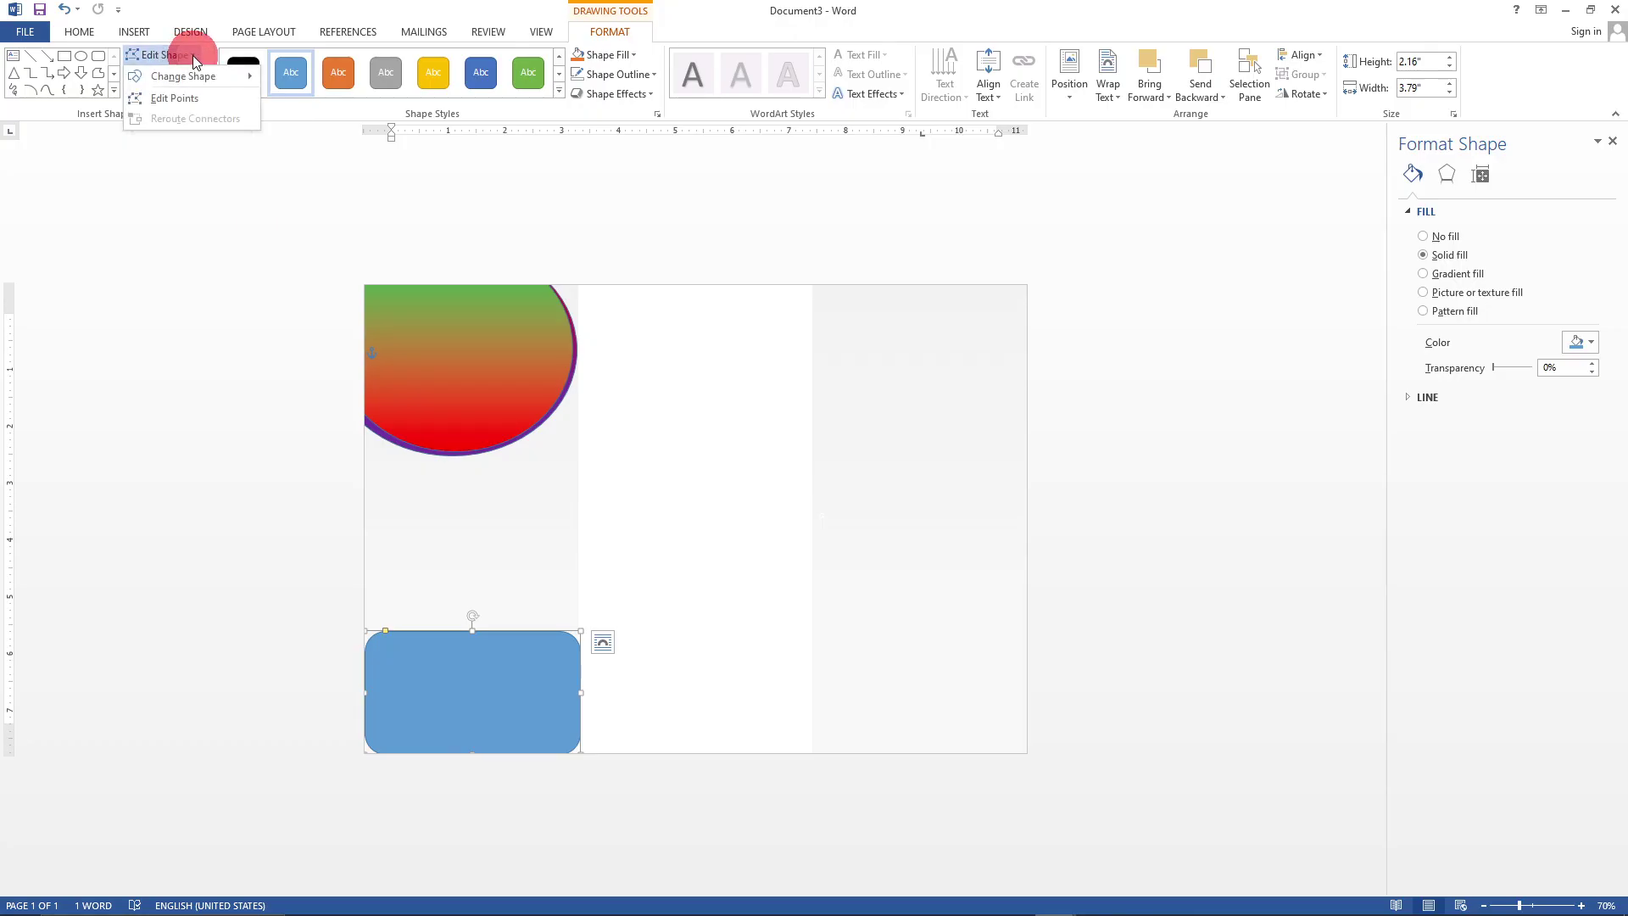
left_click(168, 100)
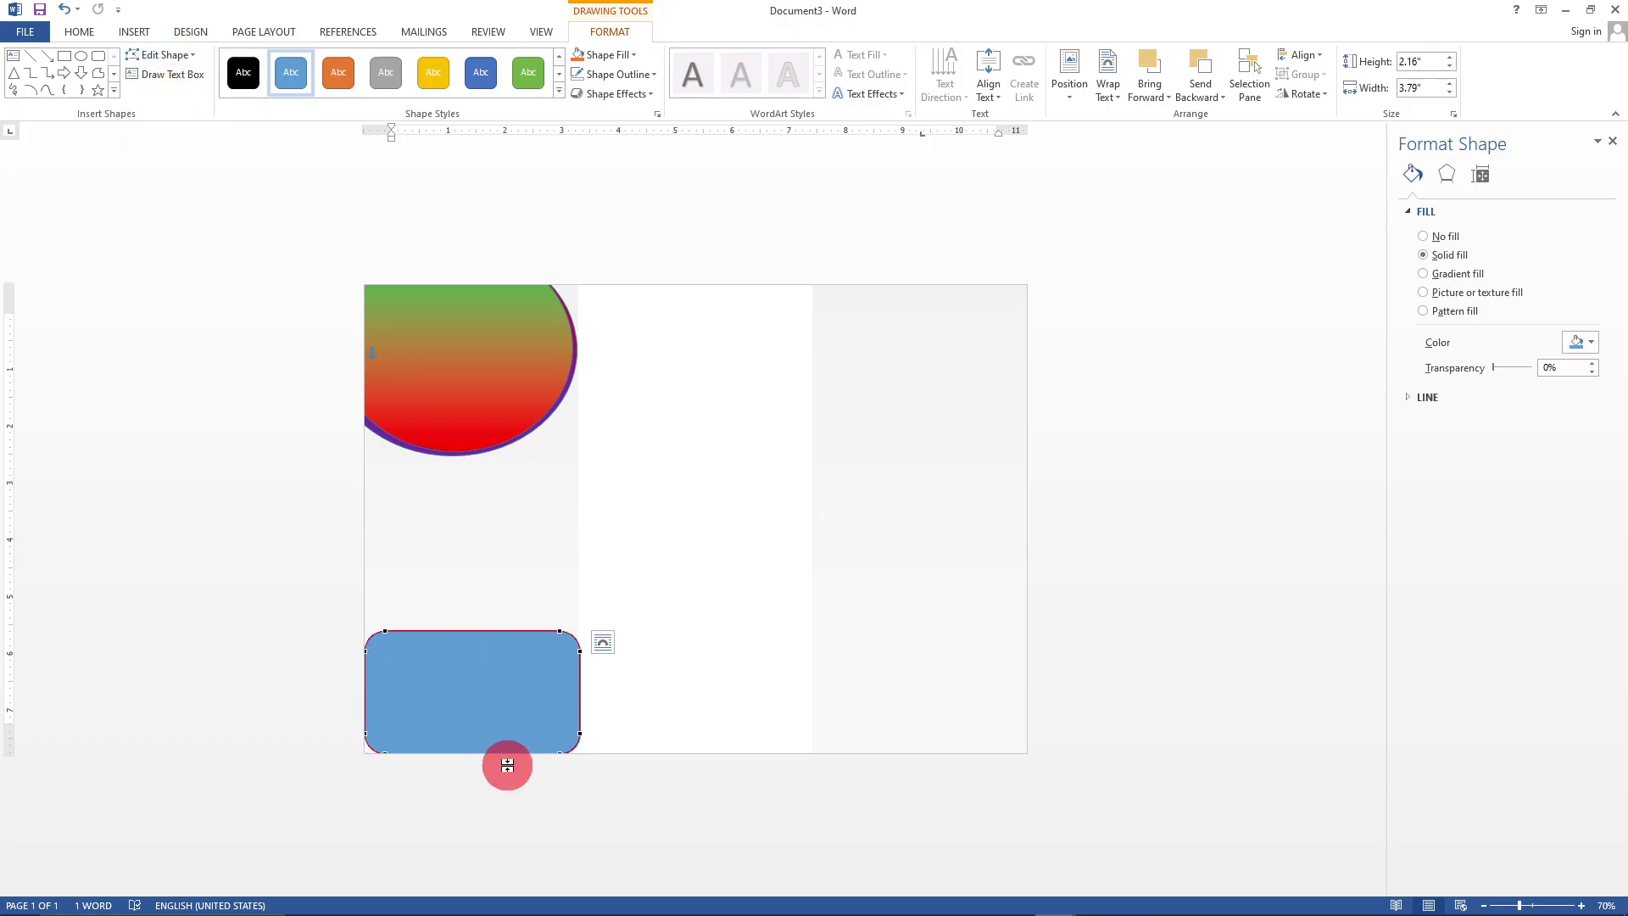
right_click(558, 632)
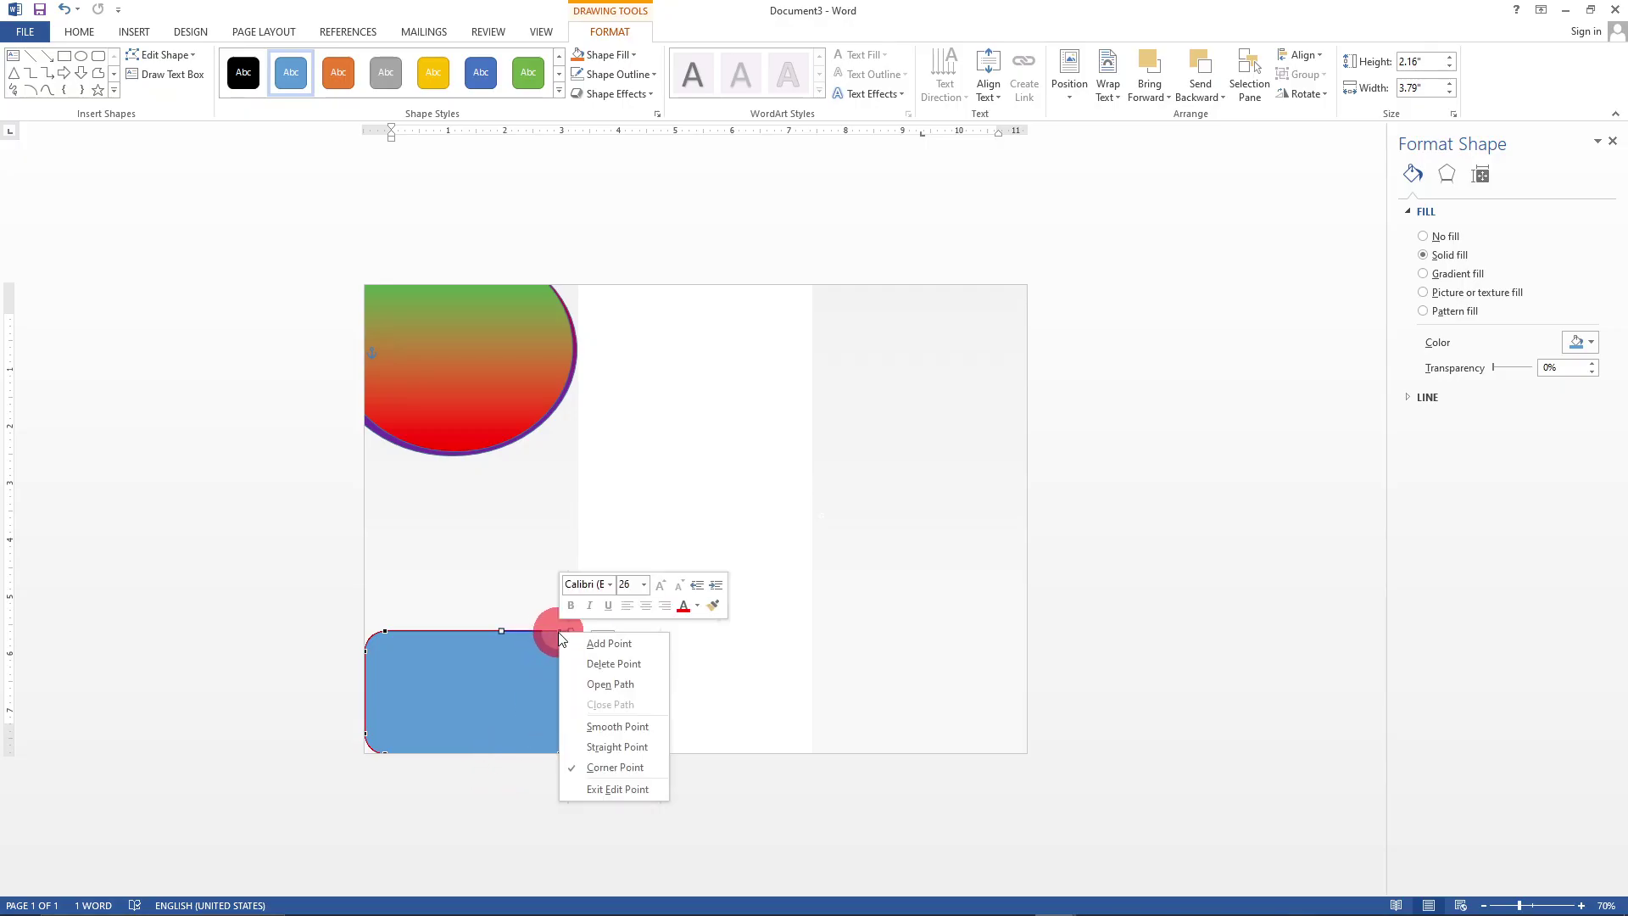
left_click(604, 665)
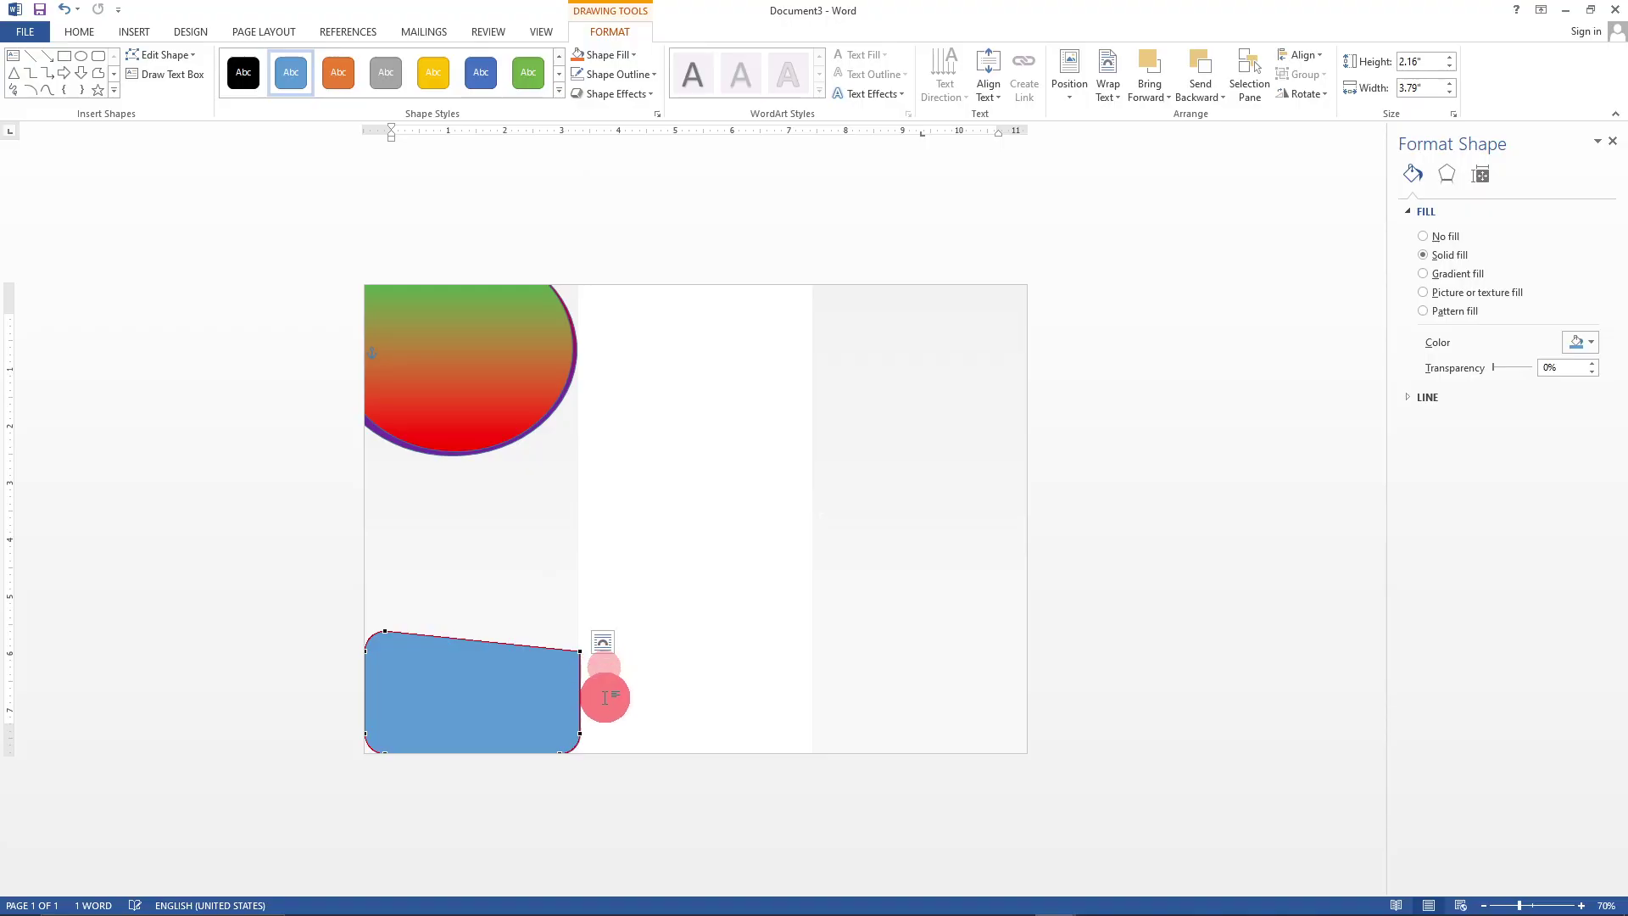
- Delete the reshaped rounded rectangle from the lower end of the left panel
left_click(500, 713)
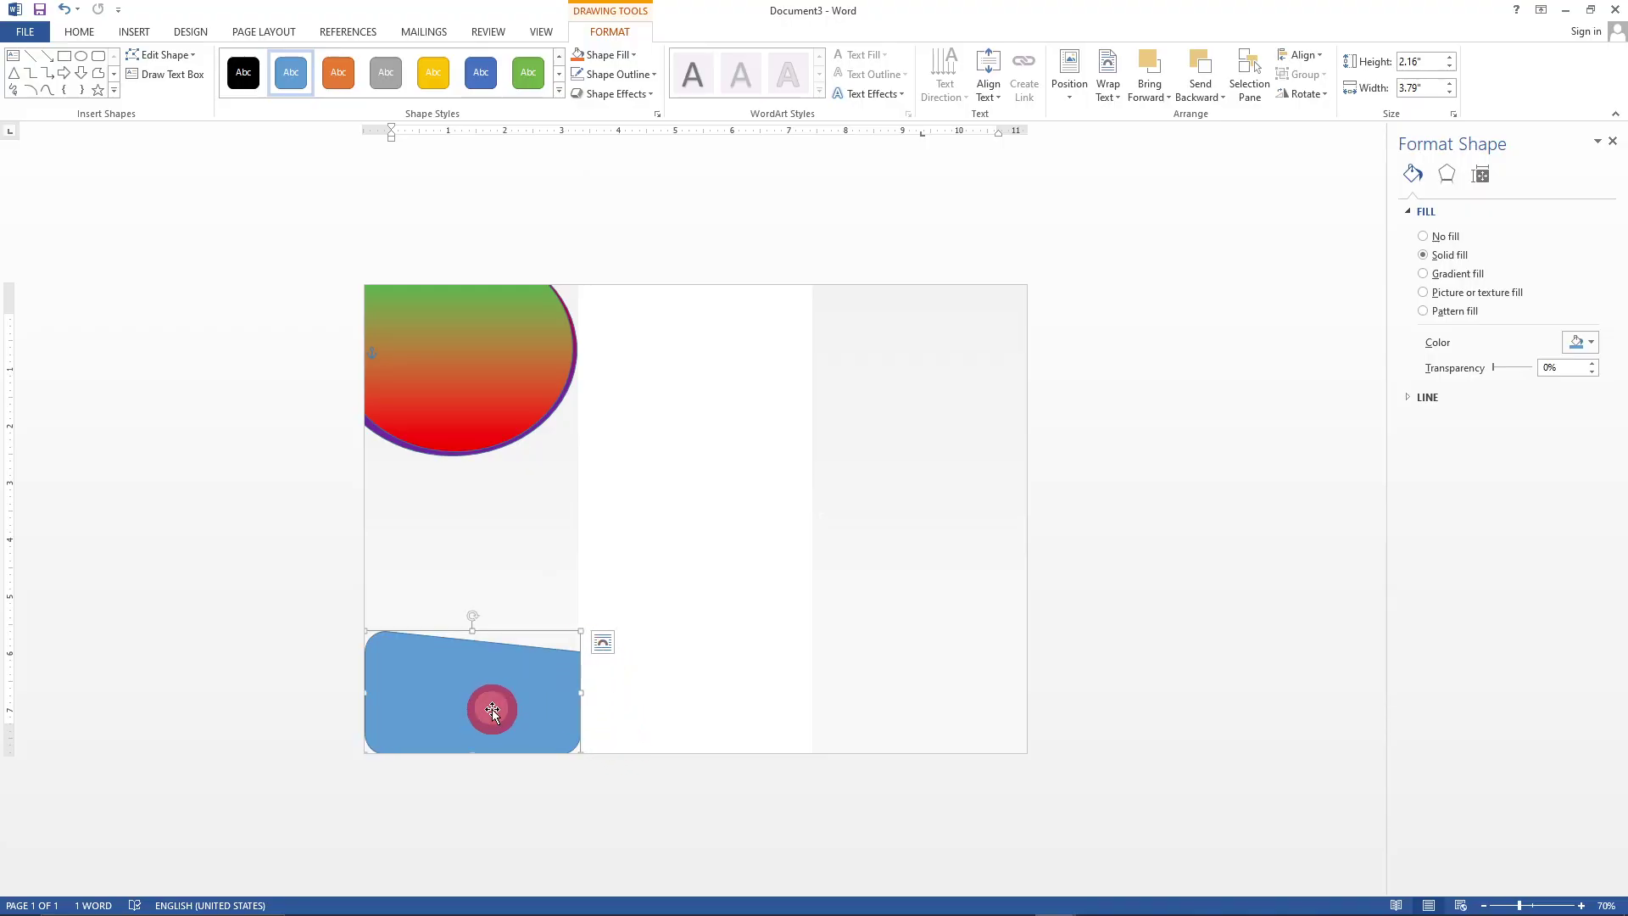
key("Delete")
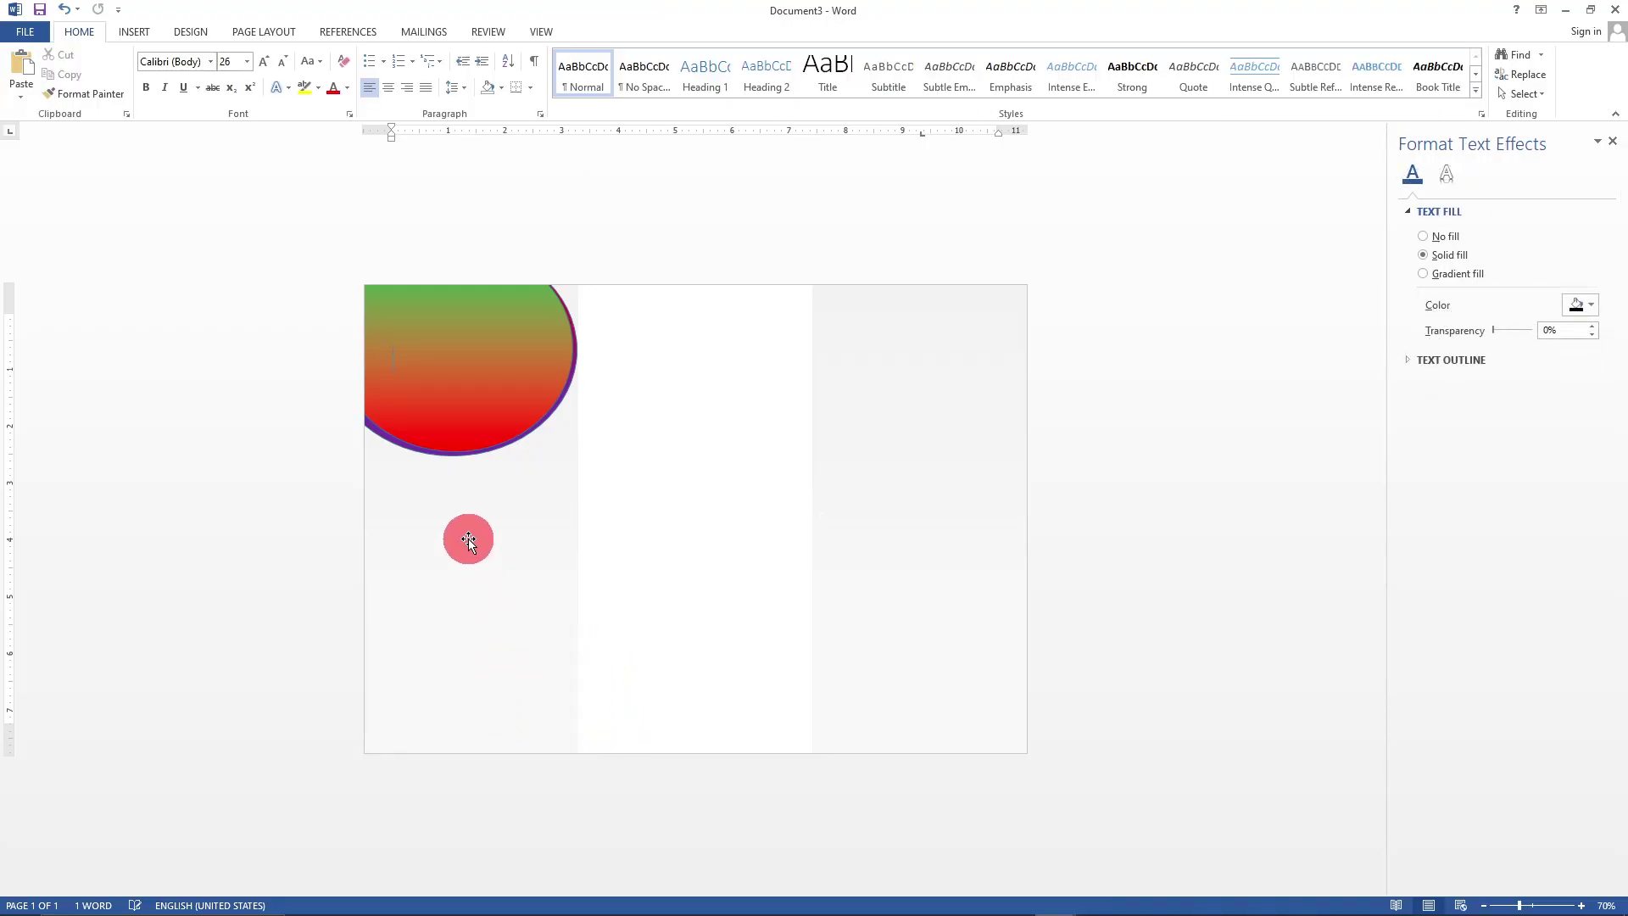
- Draw a plain rectangle about 2.3" high by 3.84" wide across the lower end of the left panel and nudge it slightly toward the middle panel
left_click(136, 33)
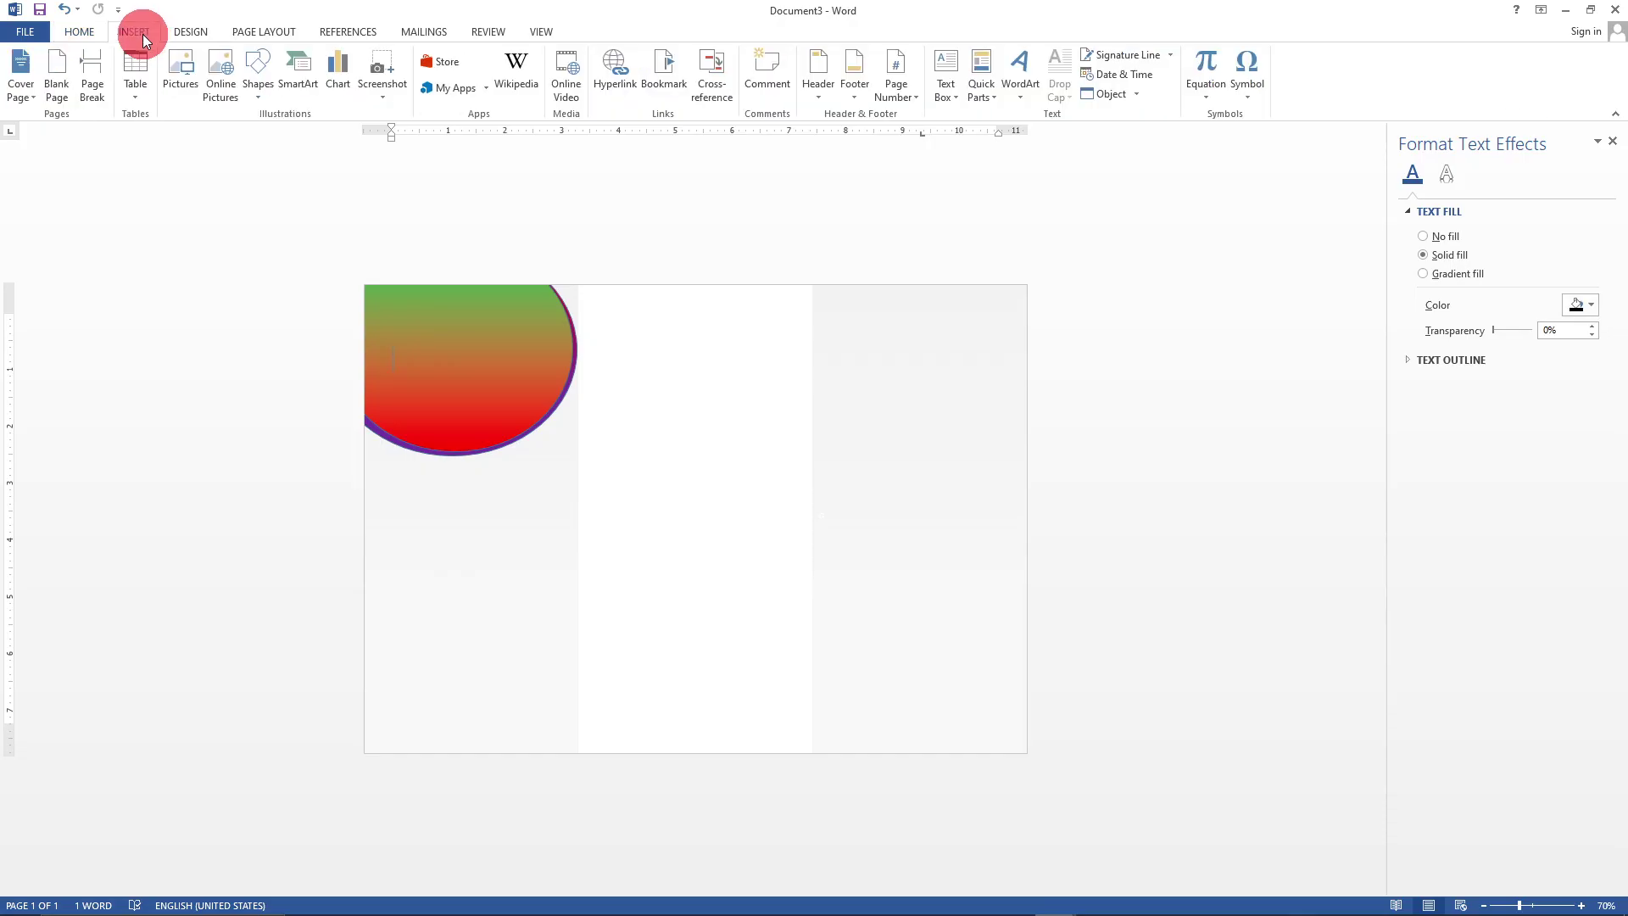
left_click(259, 85)
left_click(301, 134)
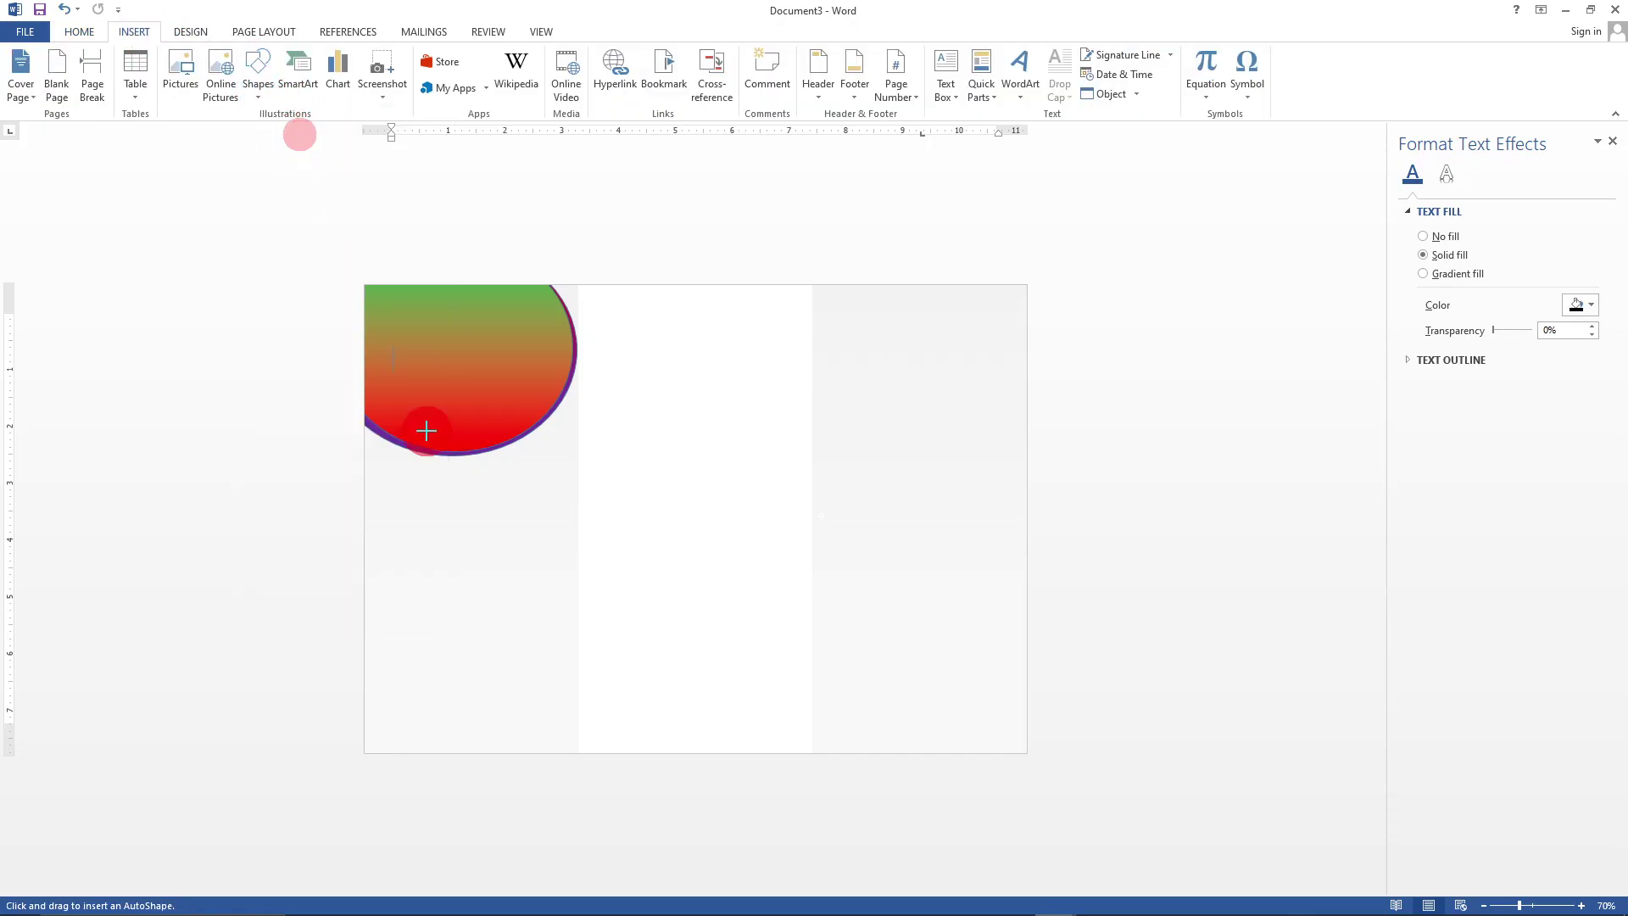
mouse_move(365, 622)
left_mouse_down()
mouse_move(556, 683)
mouse_move(582, 752)
left_mouse_up()
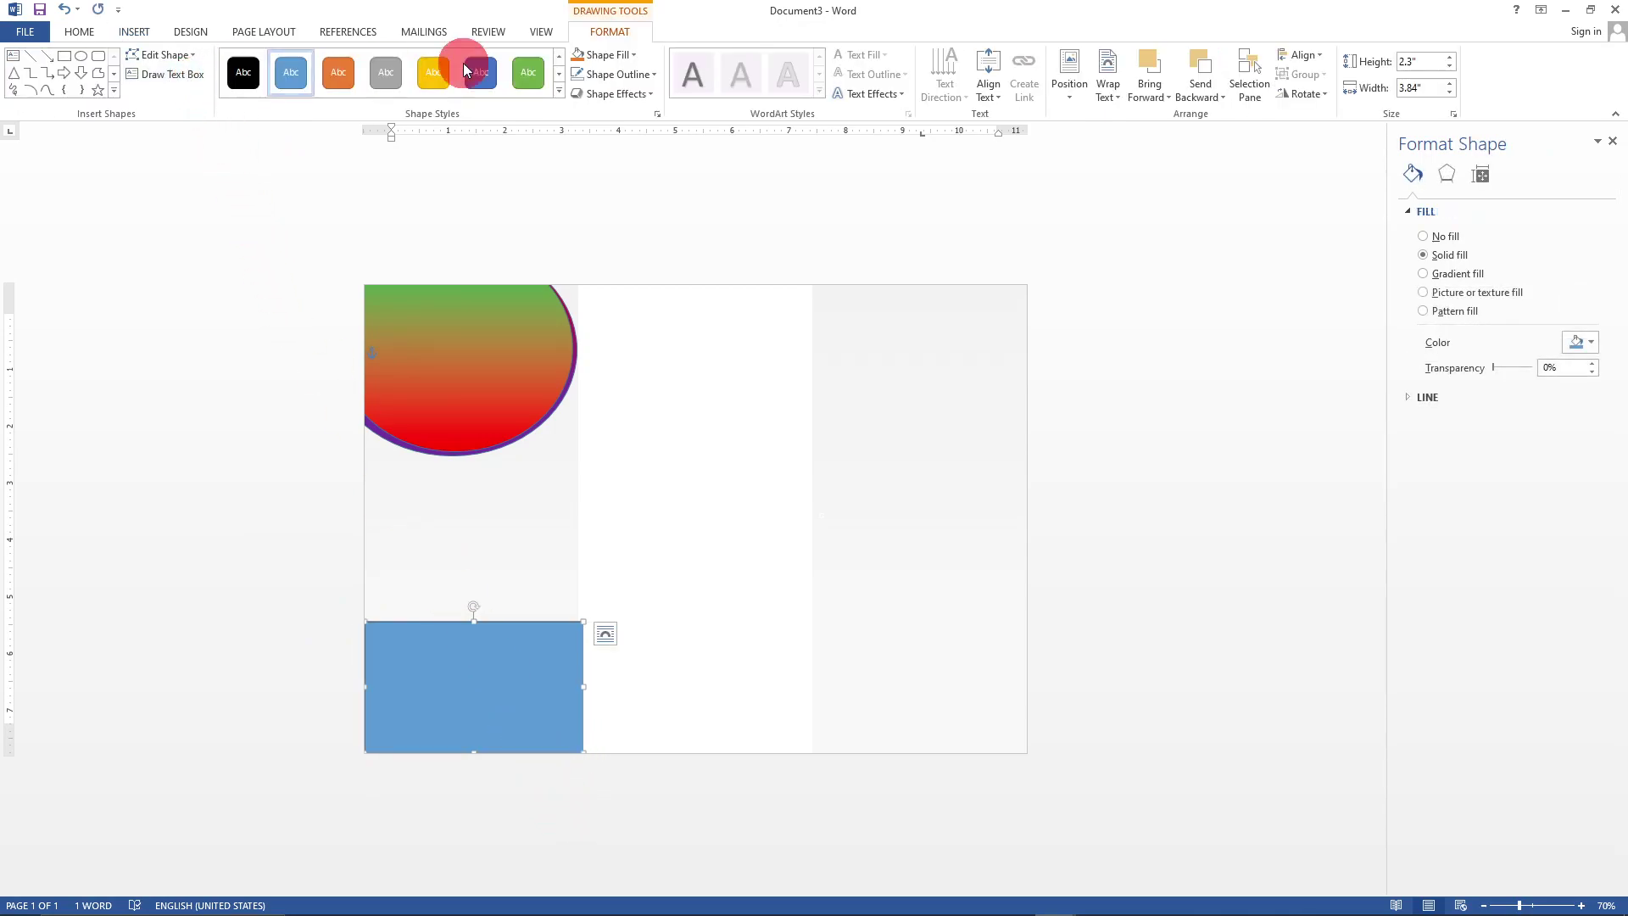
left_click_drag(546, 680, 548, 680)
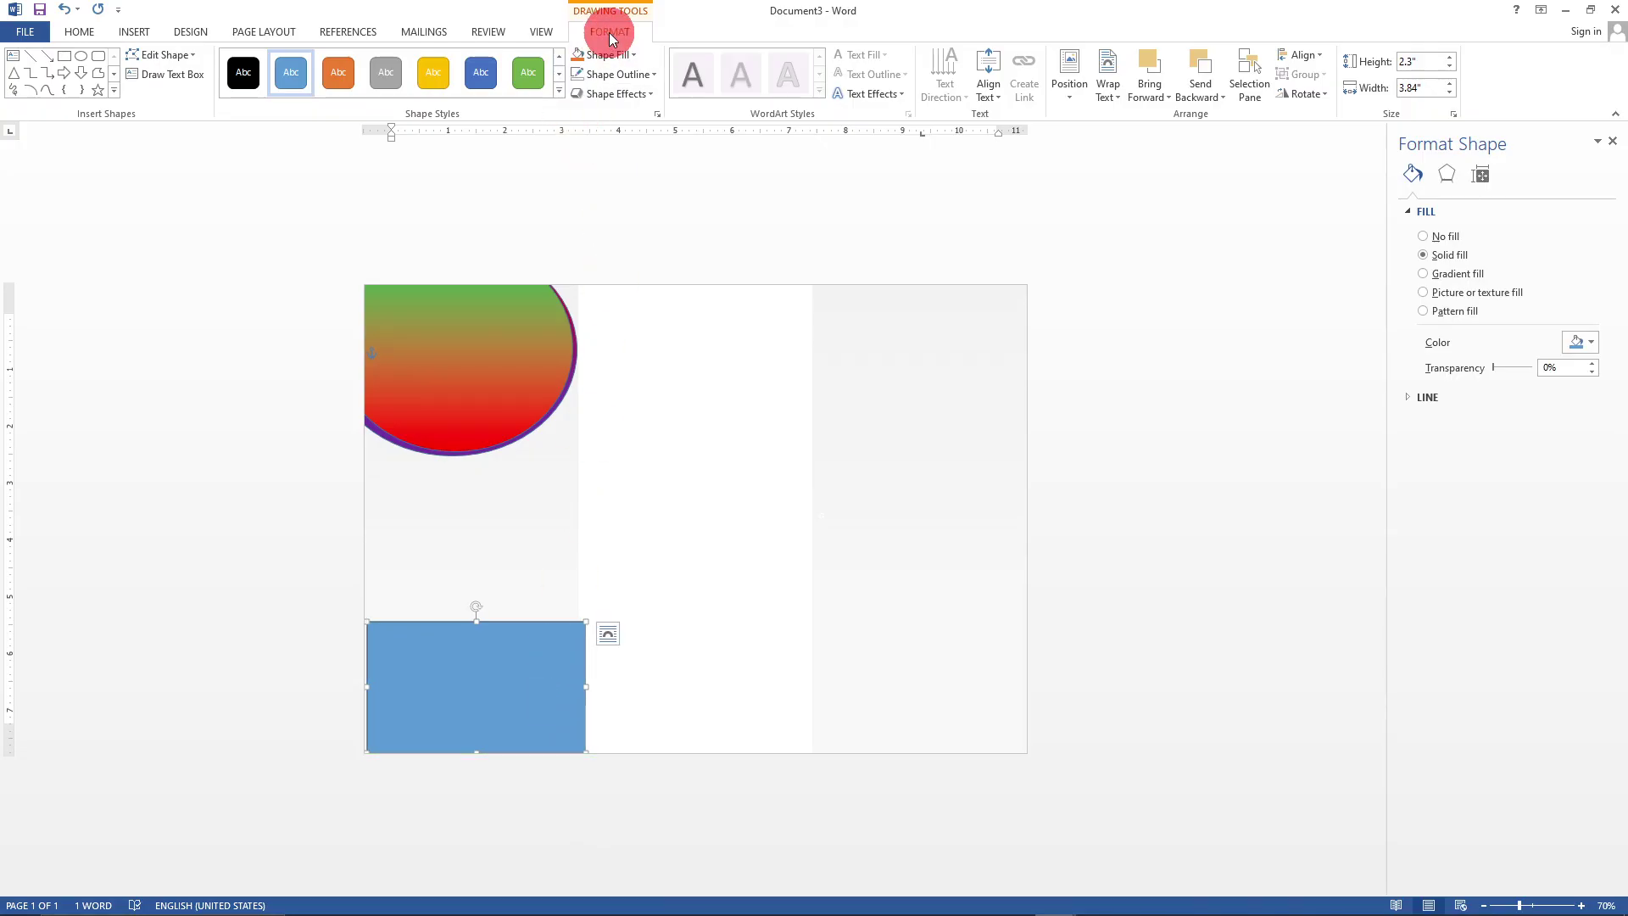
- Edit the rectangle's points and delete its upper-right corner point to make a right triangle
left_click(196, 55)
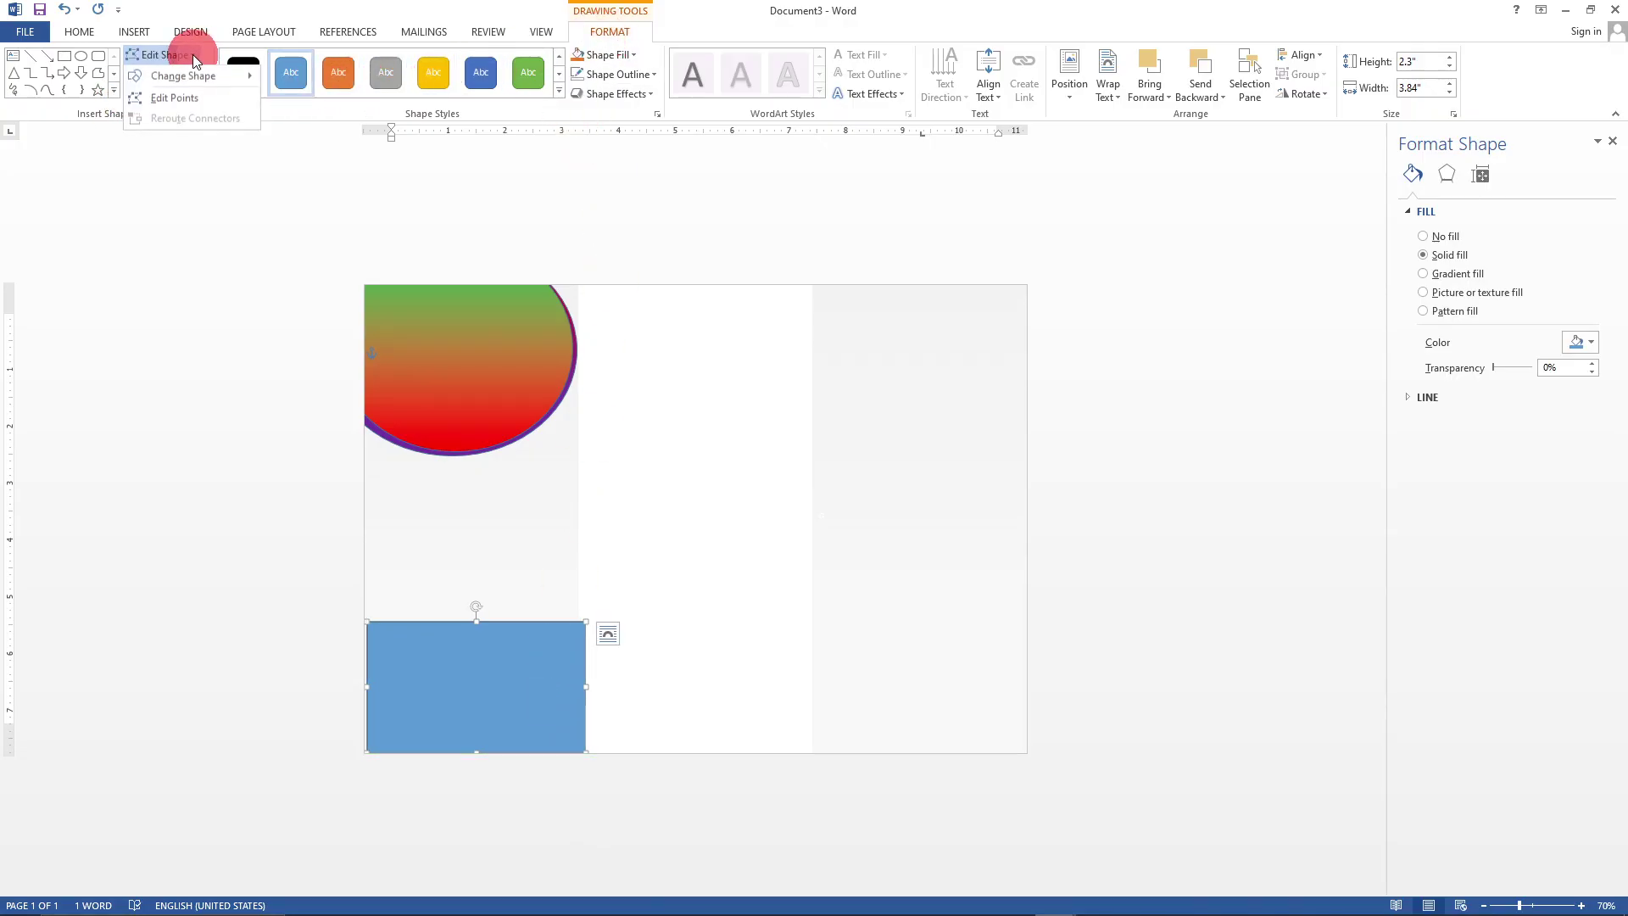
left_click(165, 95)
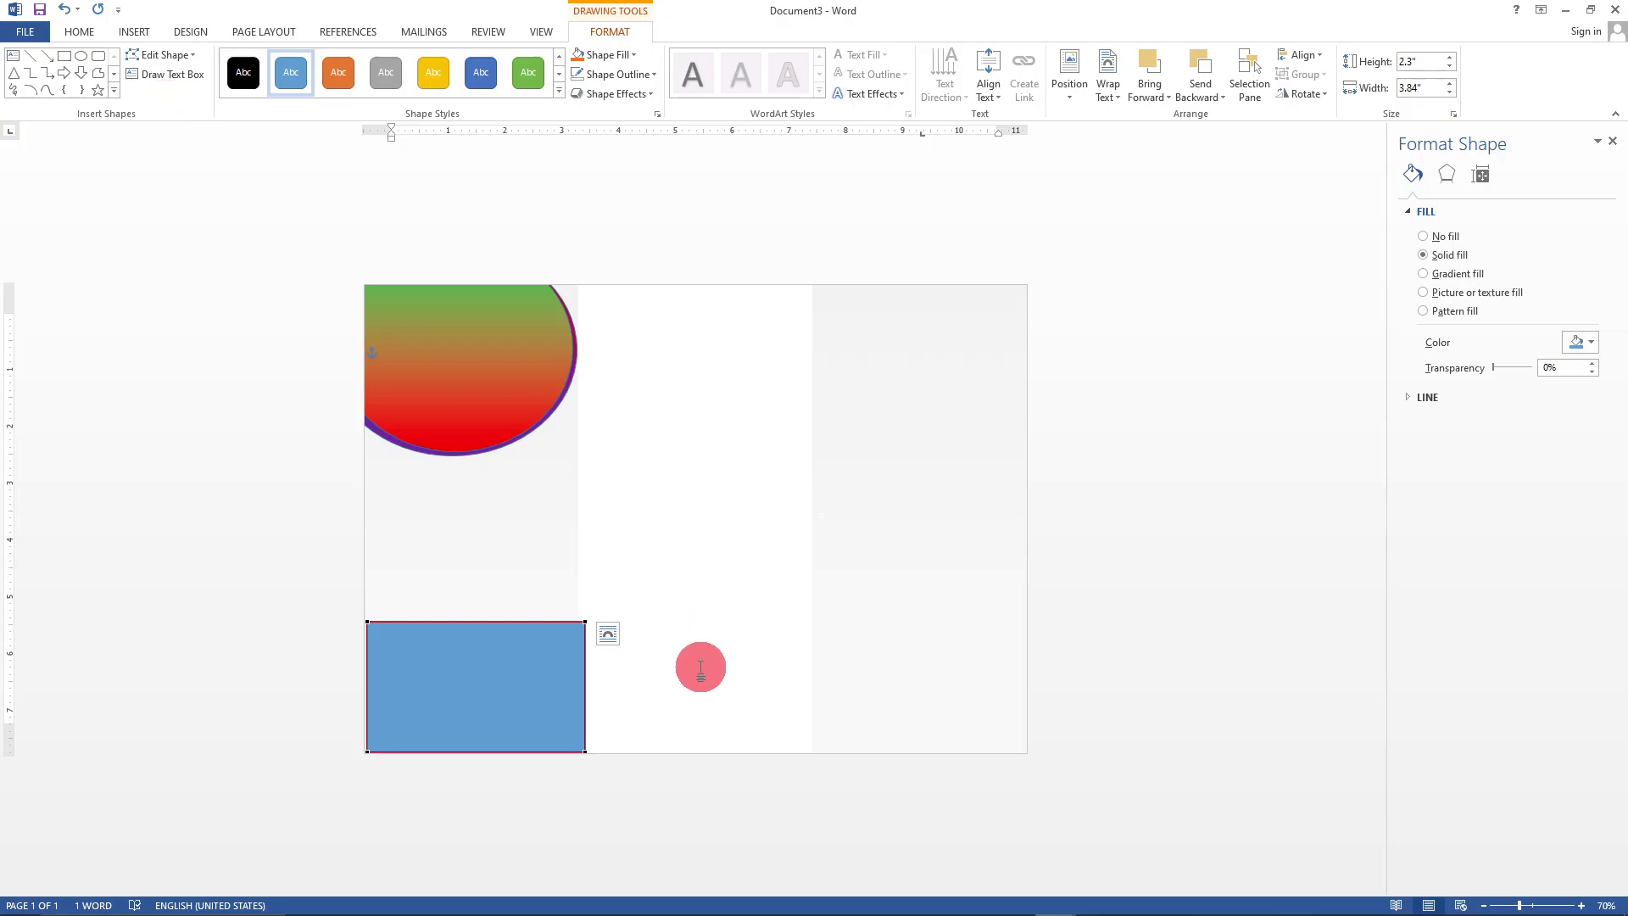
right_click(584, 624)
left_click(634, 662)
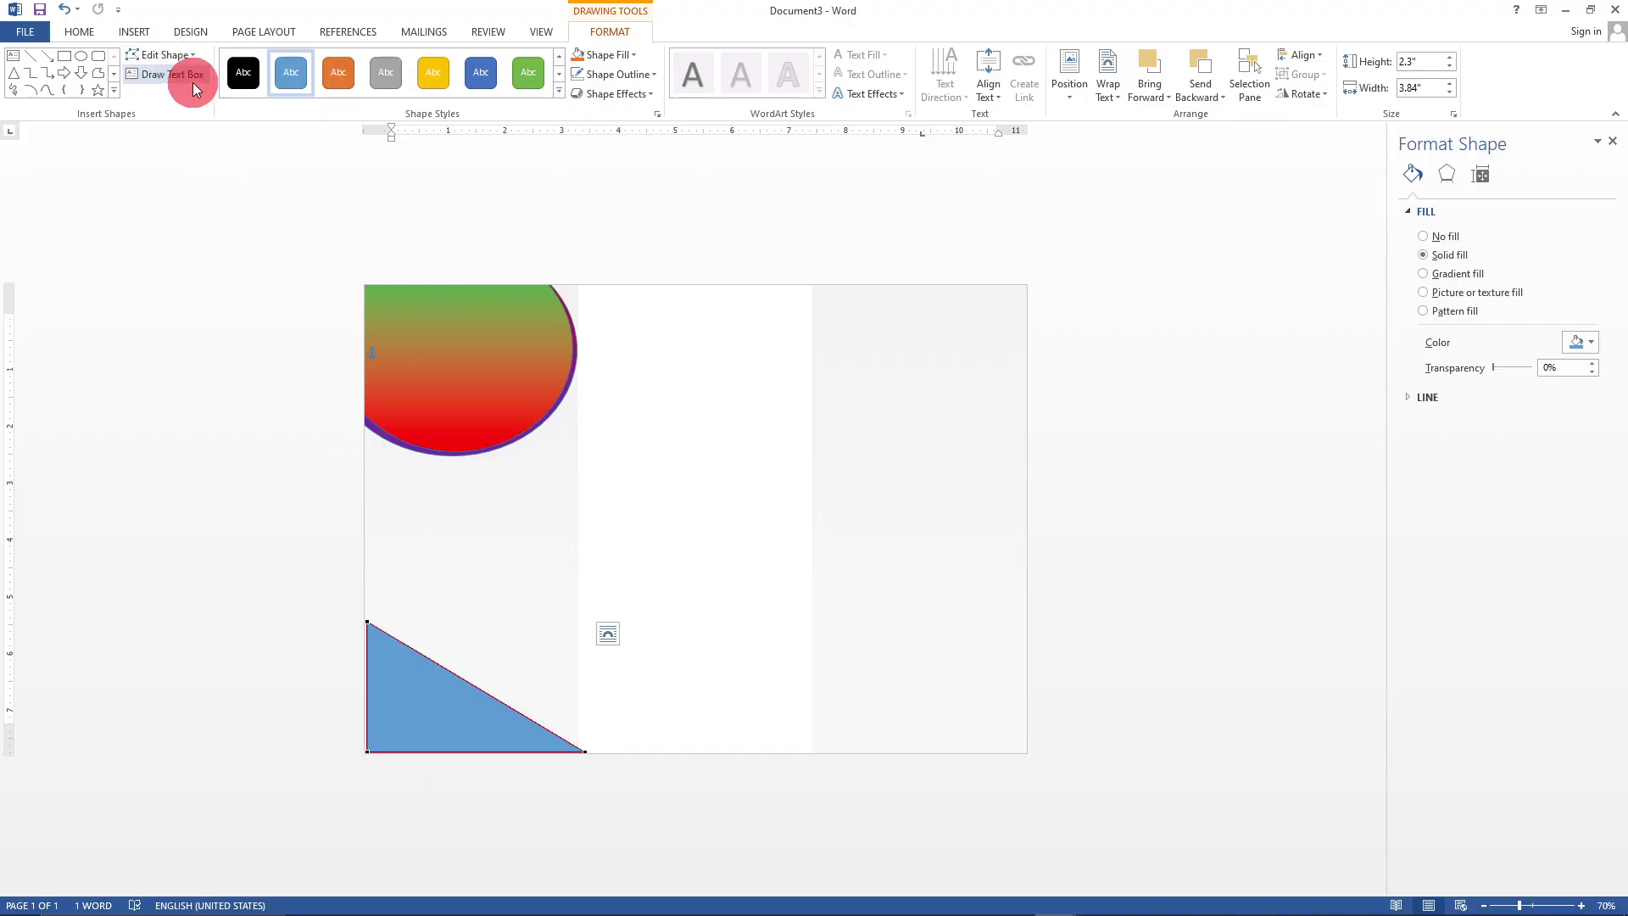
- Add extra edit points halfway along the triangle's slanted edge
left_click(192, 56)
left_click(517, 569)
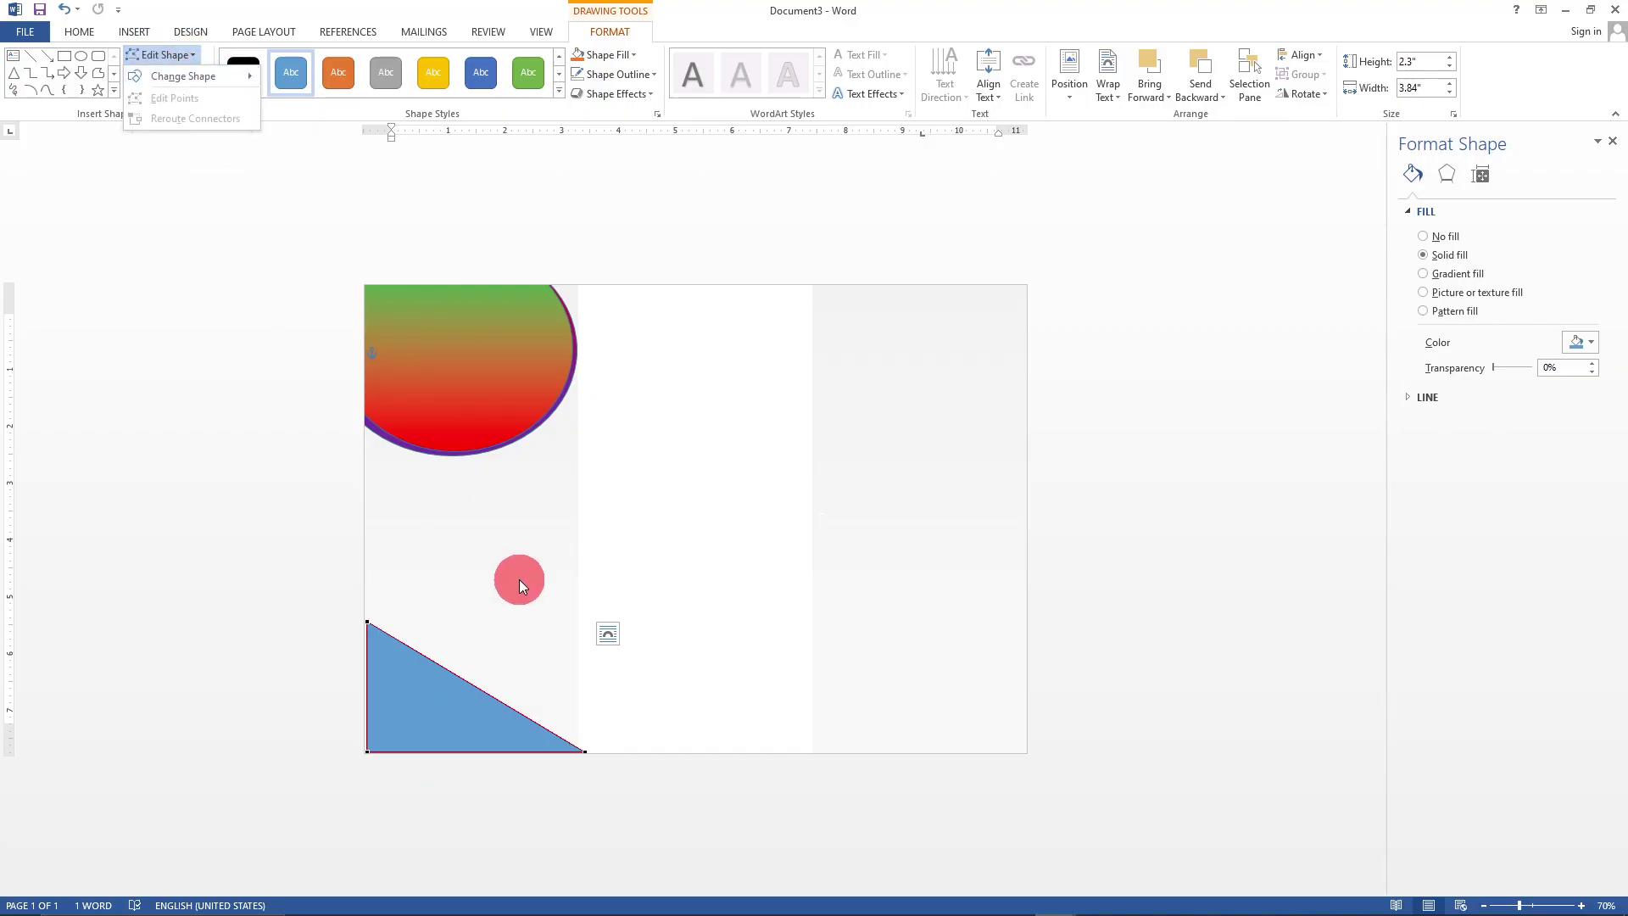
left_click(485, 695)
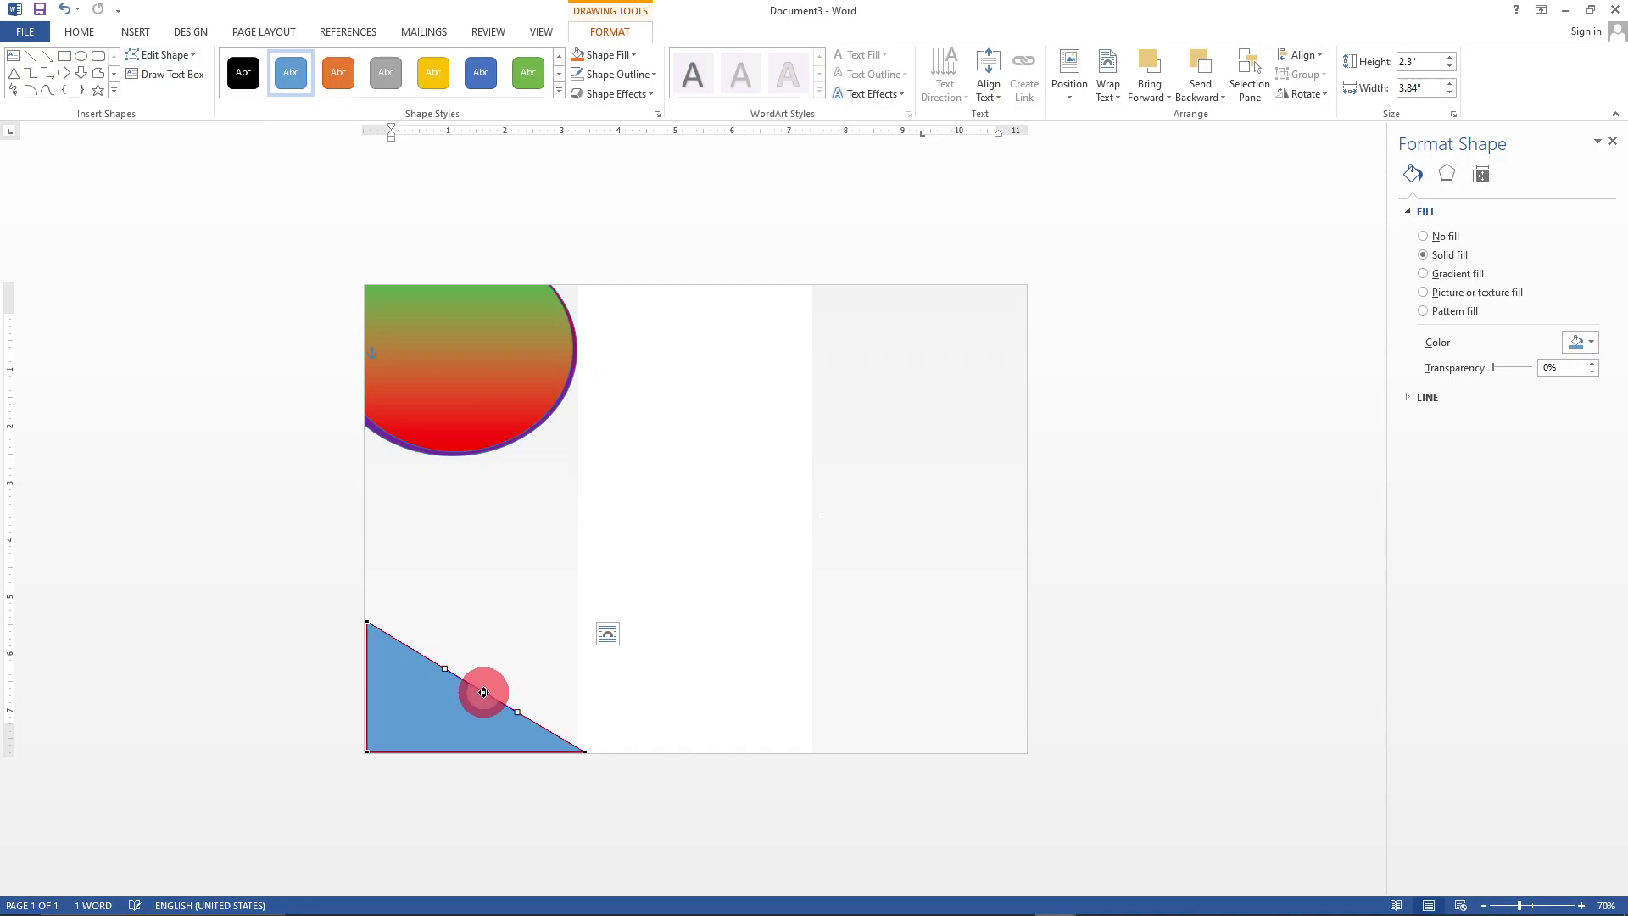
right_click(483, 693)
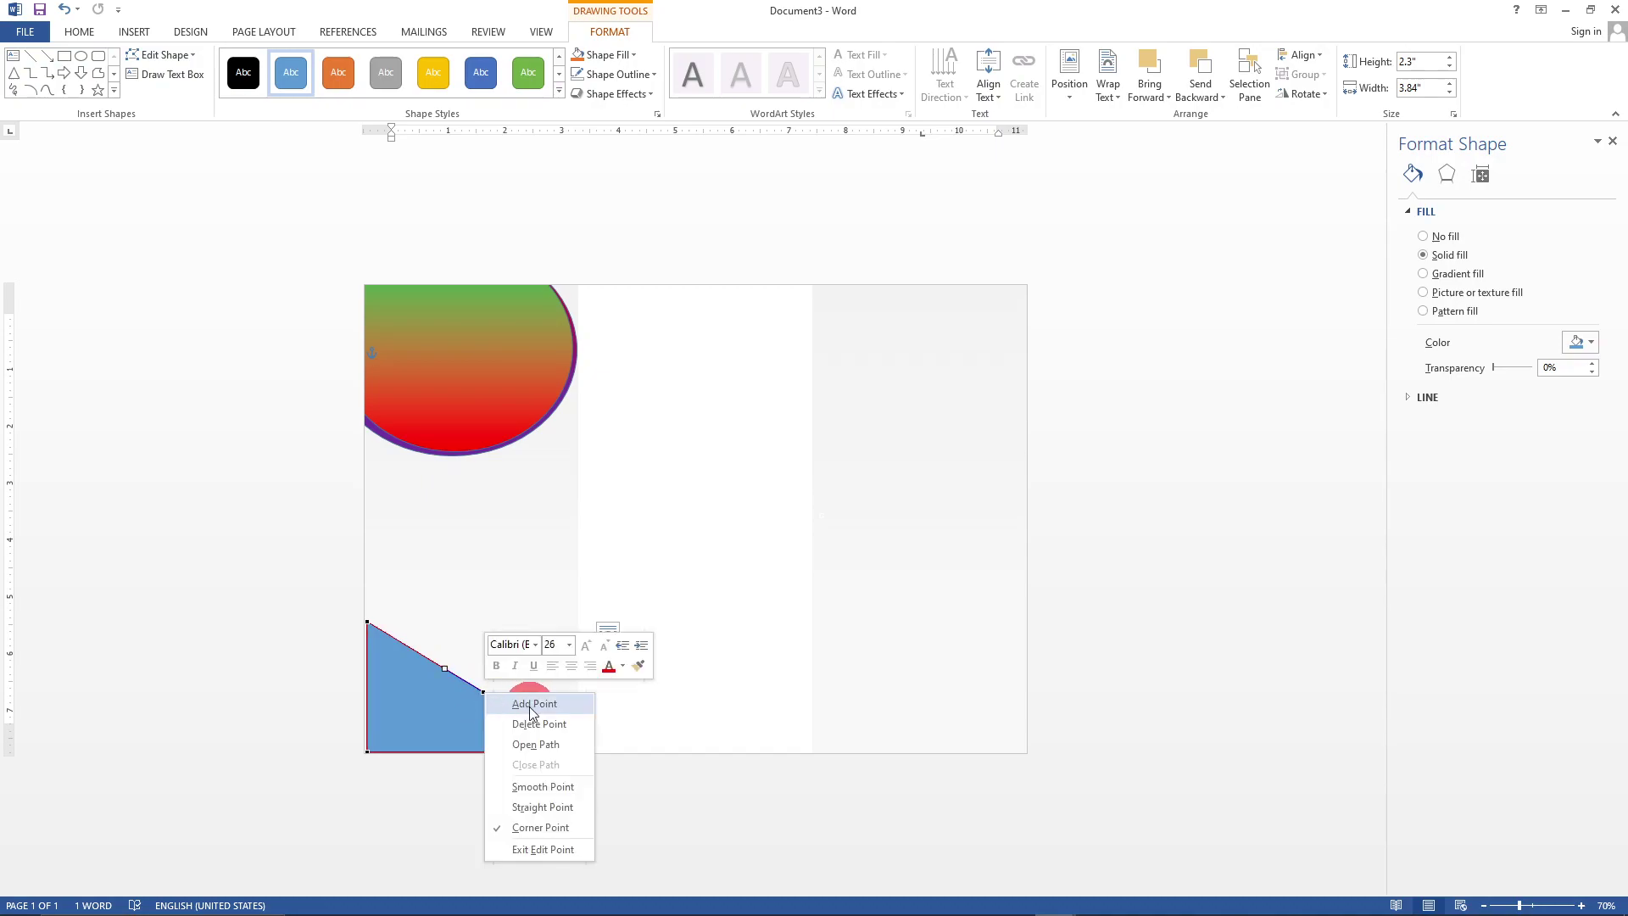
left_click(530, 705)
left_click(490, 708)
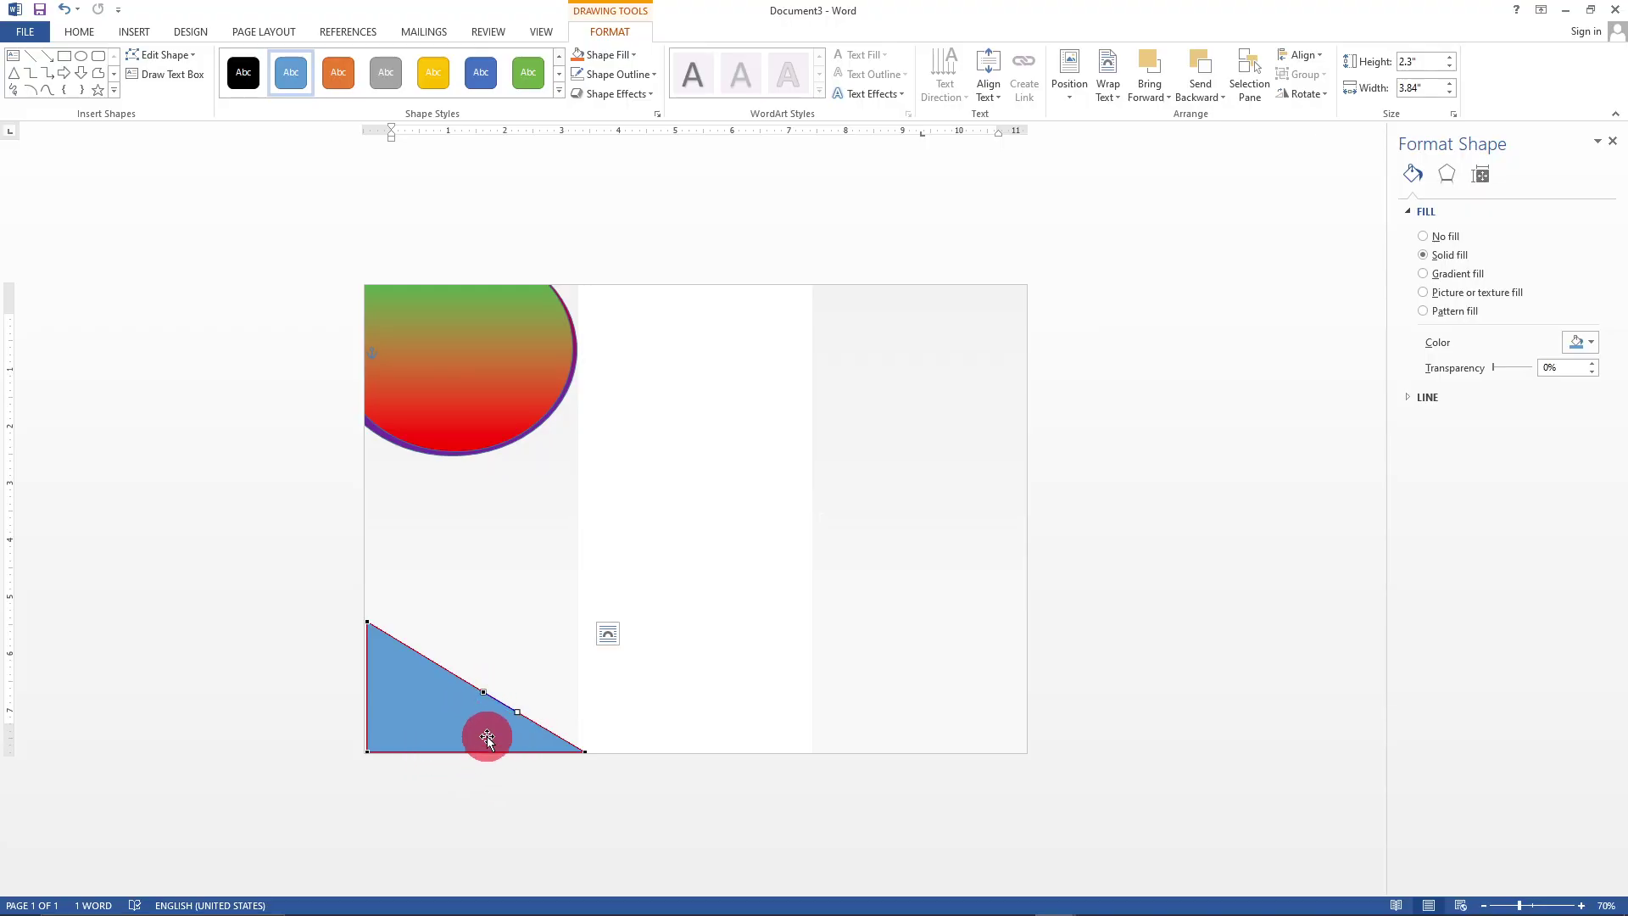
- Try to shape the triangle's slanted edge into a wave by moving the added point and its curve handle
left_click_drag(482, 692, 423, 719)
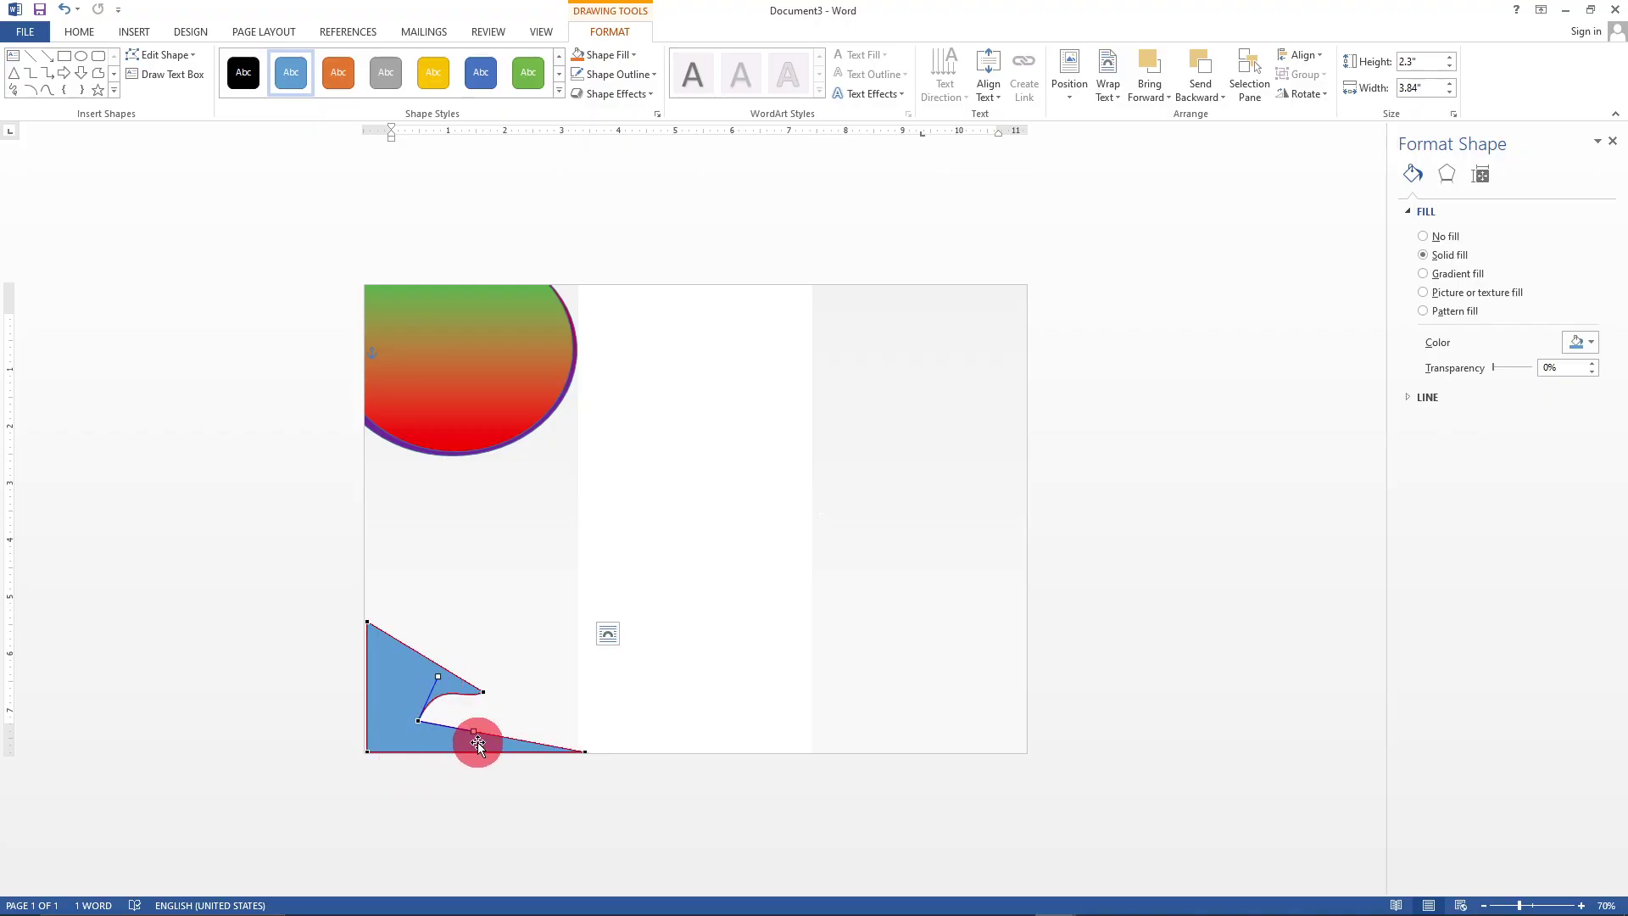
left_click_drag(471, 734, 591, 666)
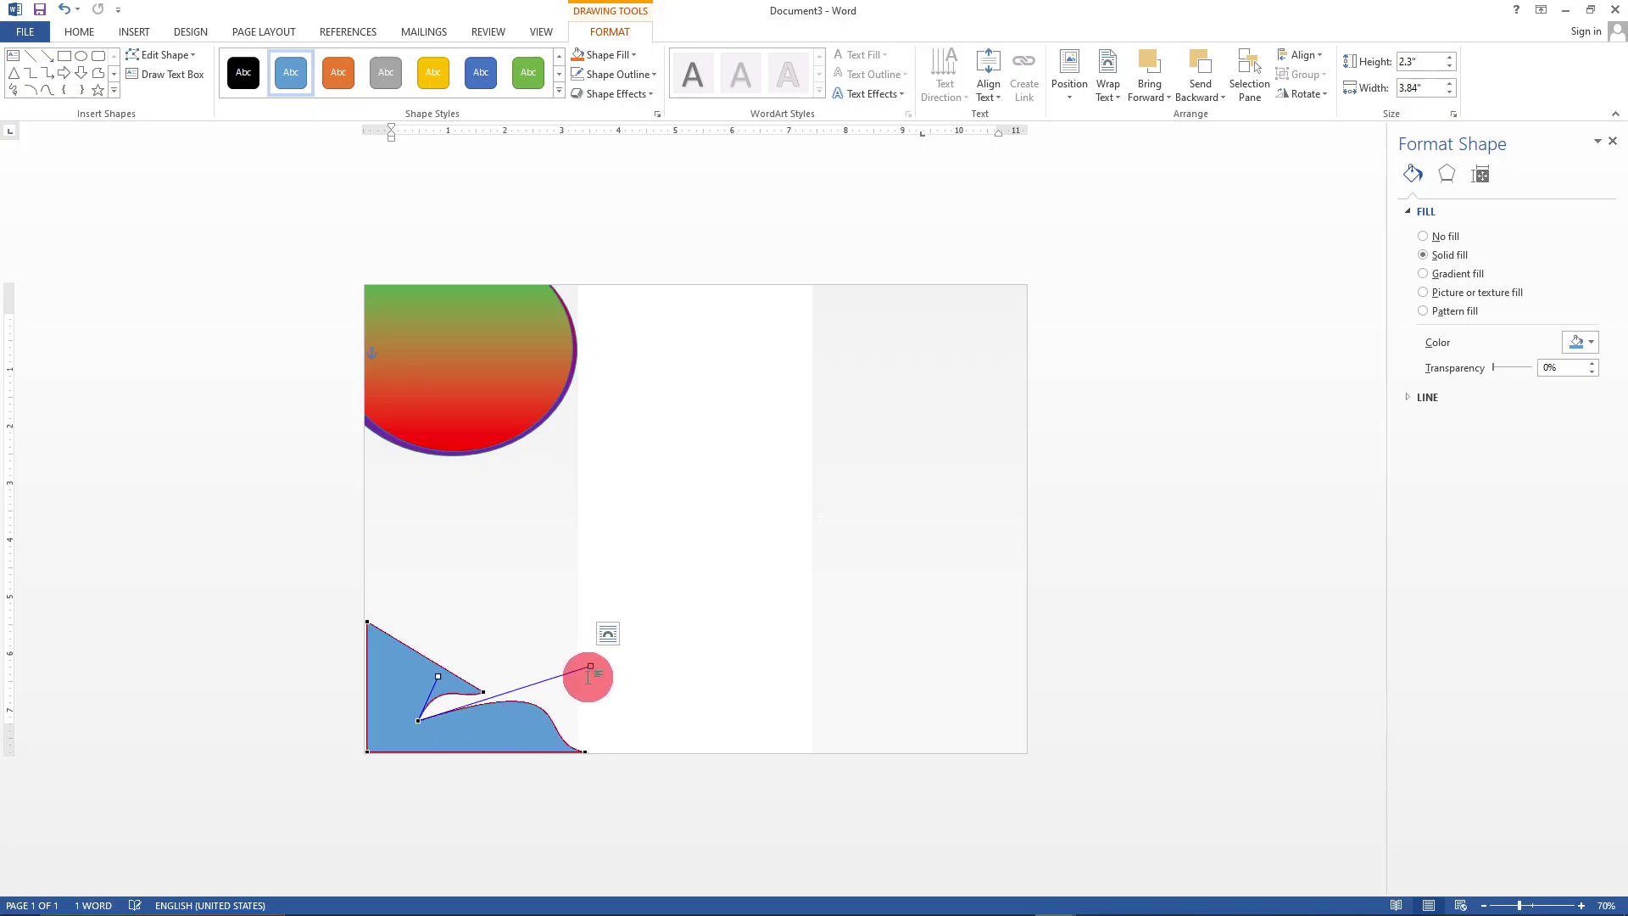
left_click_drag(419, 721, 478, 692)
left_click(701, 690)
left_click(518, 713)
- Undo the curve edits on the triangle's slanted edge
key("ctrl+z")
key("ctrl+z")
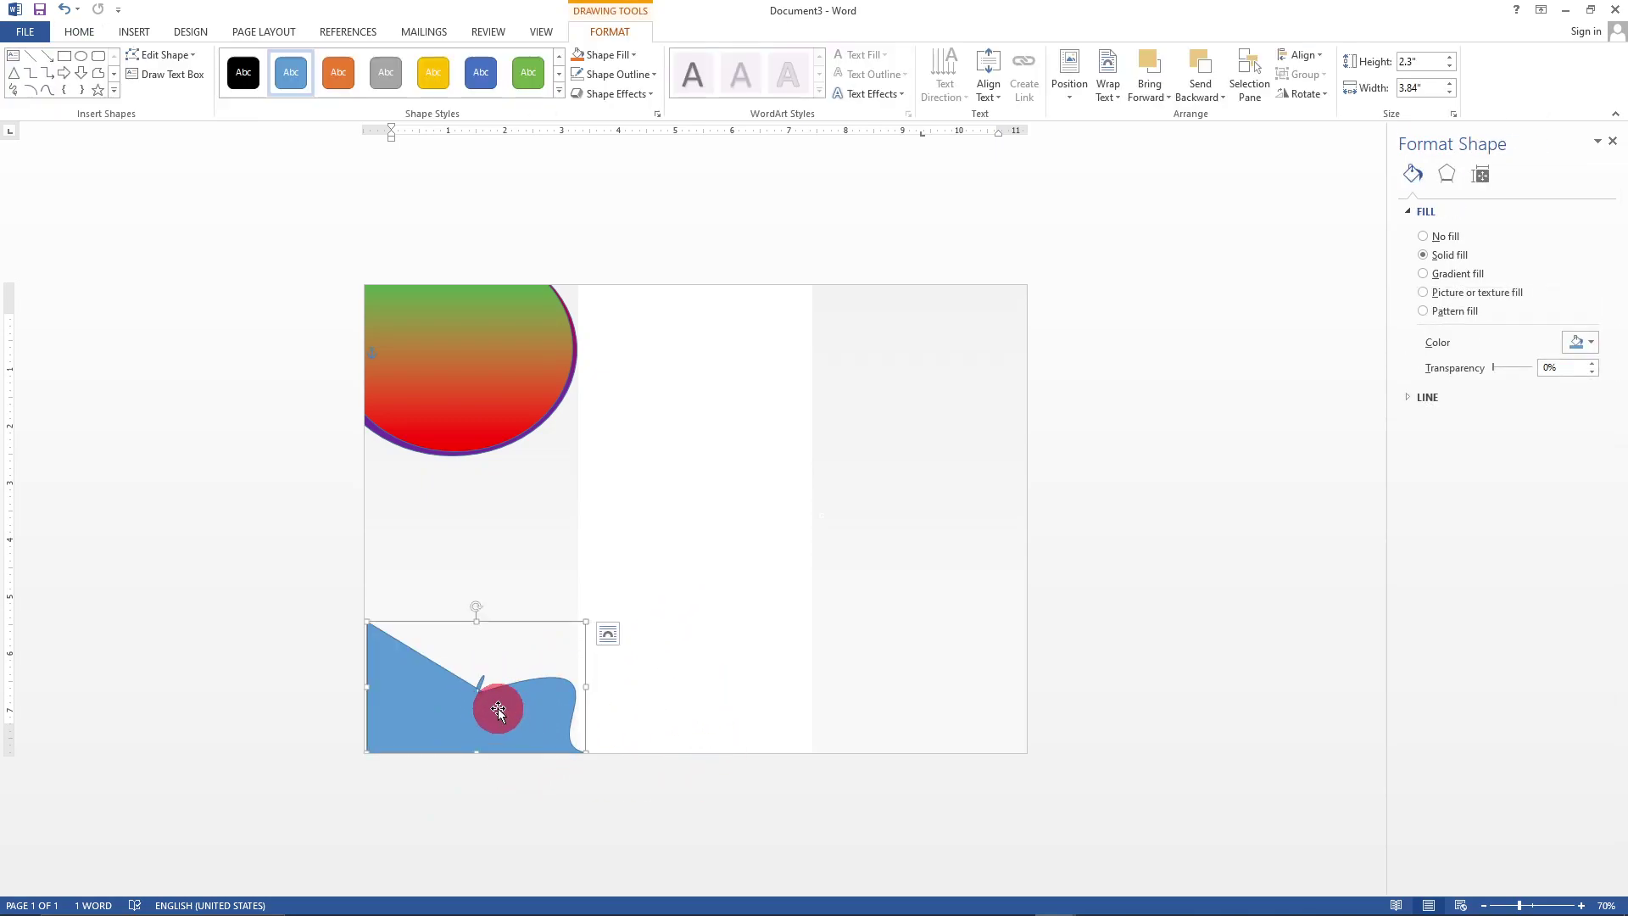
key("ctrl+z")
key("ctrl+z")
key("ctrl+z")
key("ctrl+z")
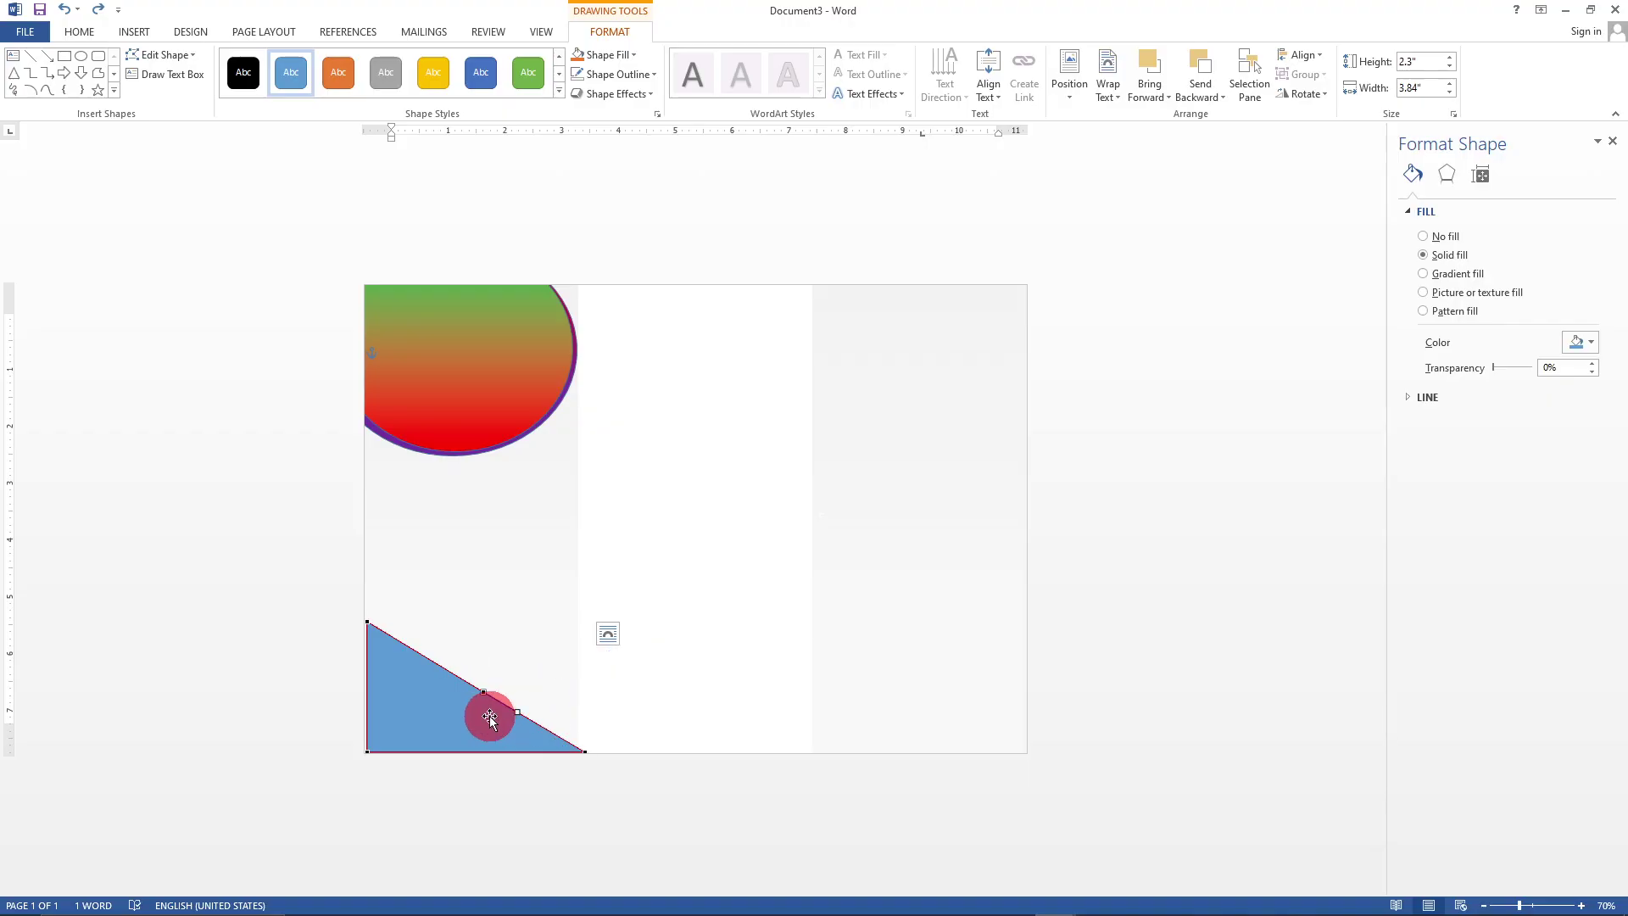
- Try bending the lower half of the triangle's slanted edge inward, and delete the shape
left_click(516, 714)
left_click_drag(497, 700, 478, 759)
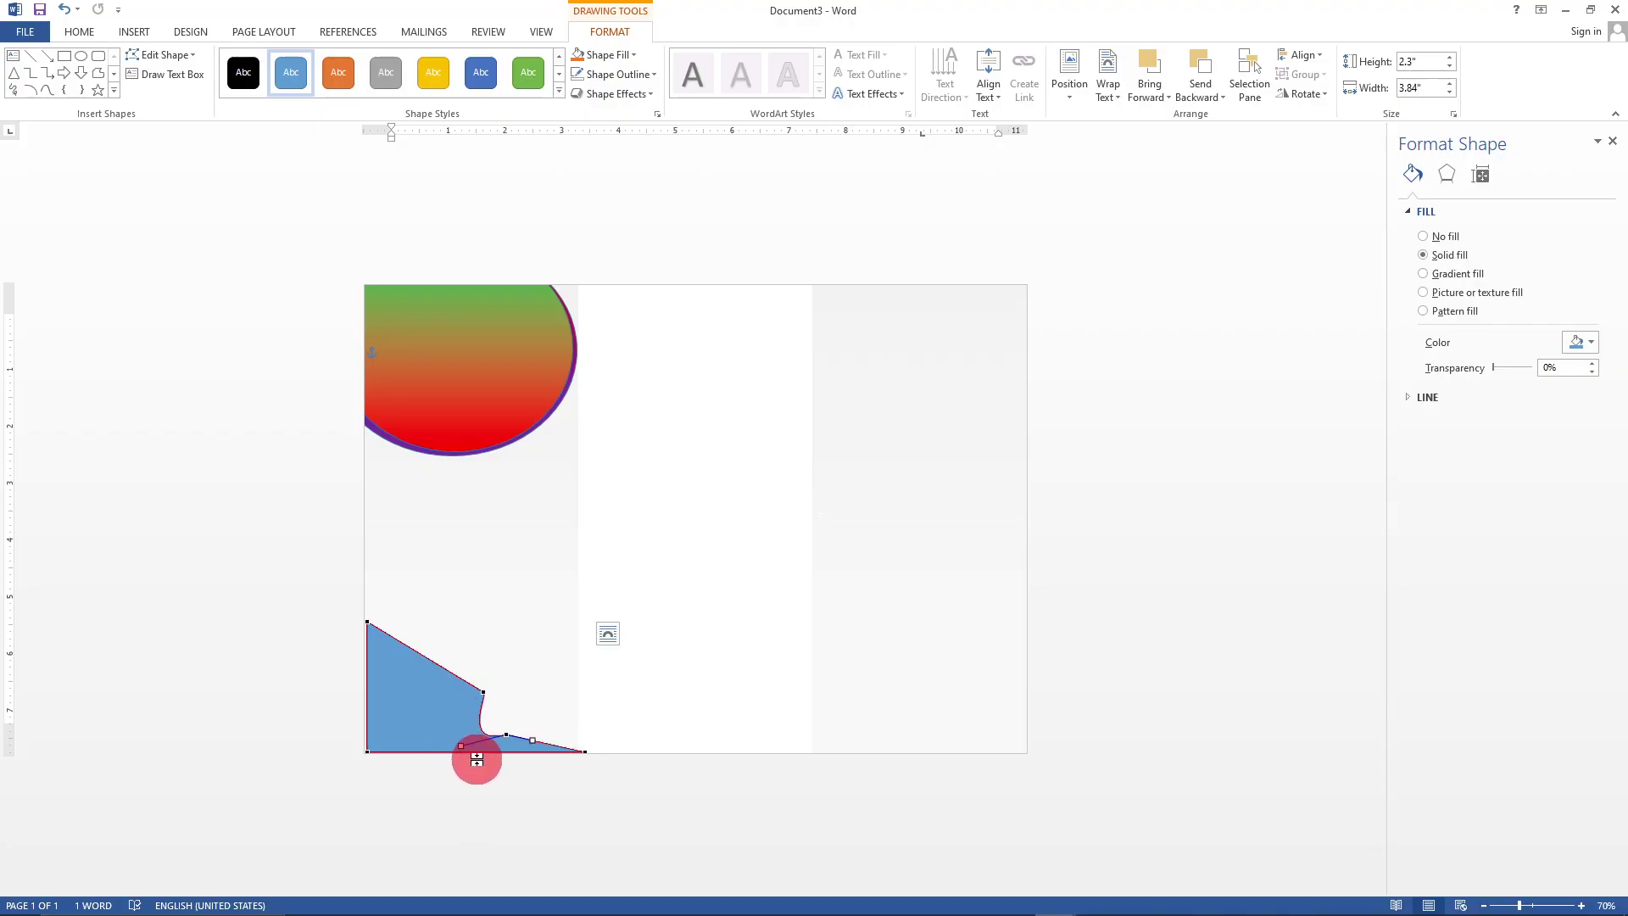
key("Delete")
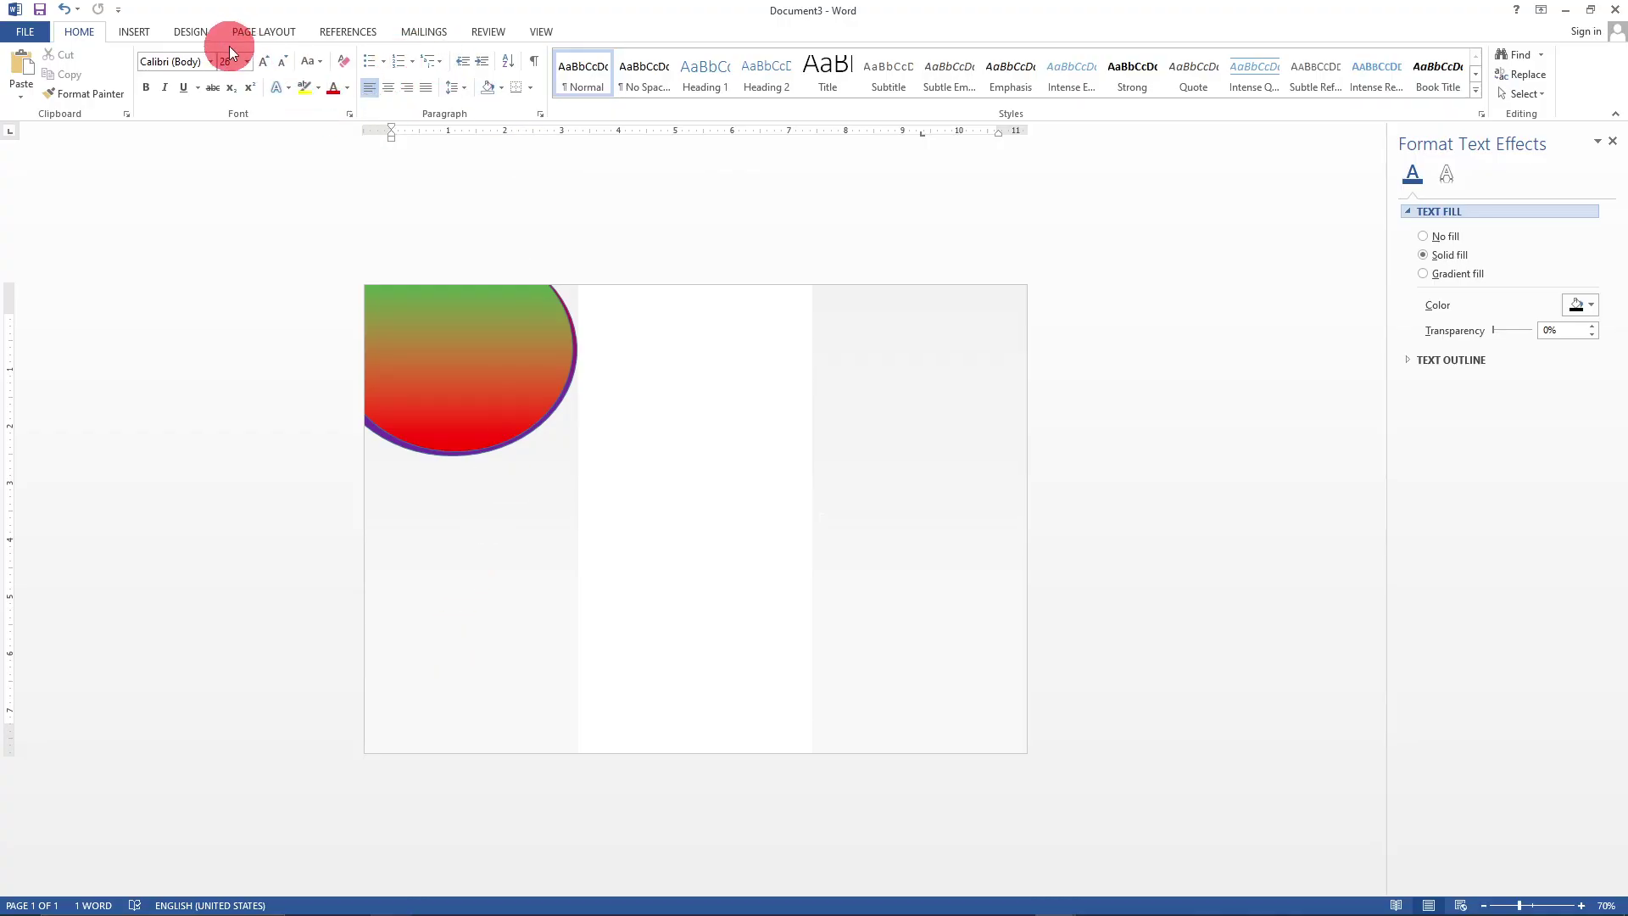
- Draw a rectangle about 2.51" high by 3.7" wide across the lower end of the left panel
left_click(136, 32)
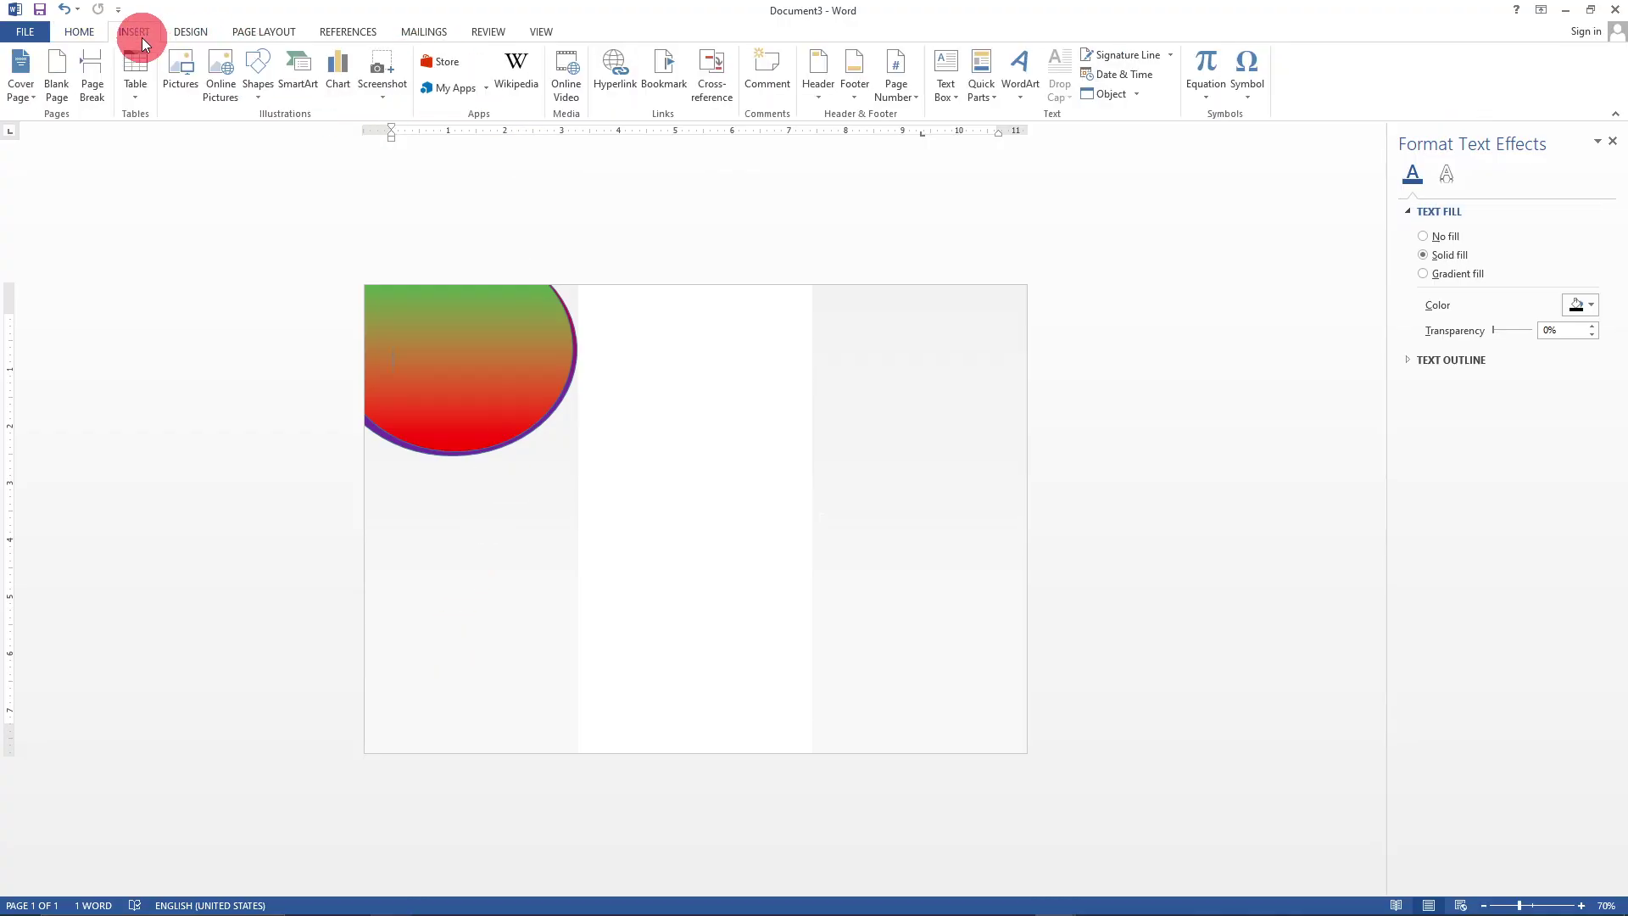
left_click(249, 92)
left_click(304, 134)
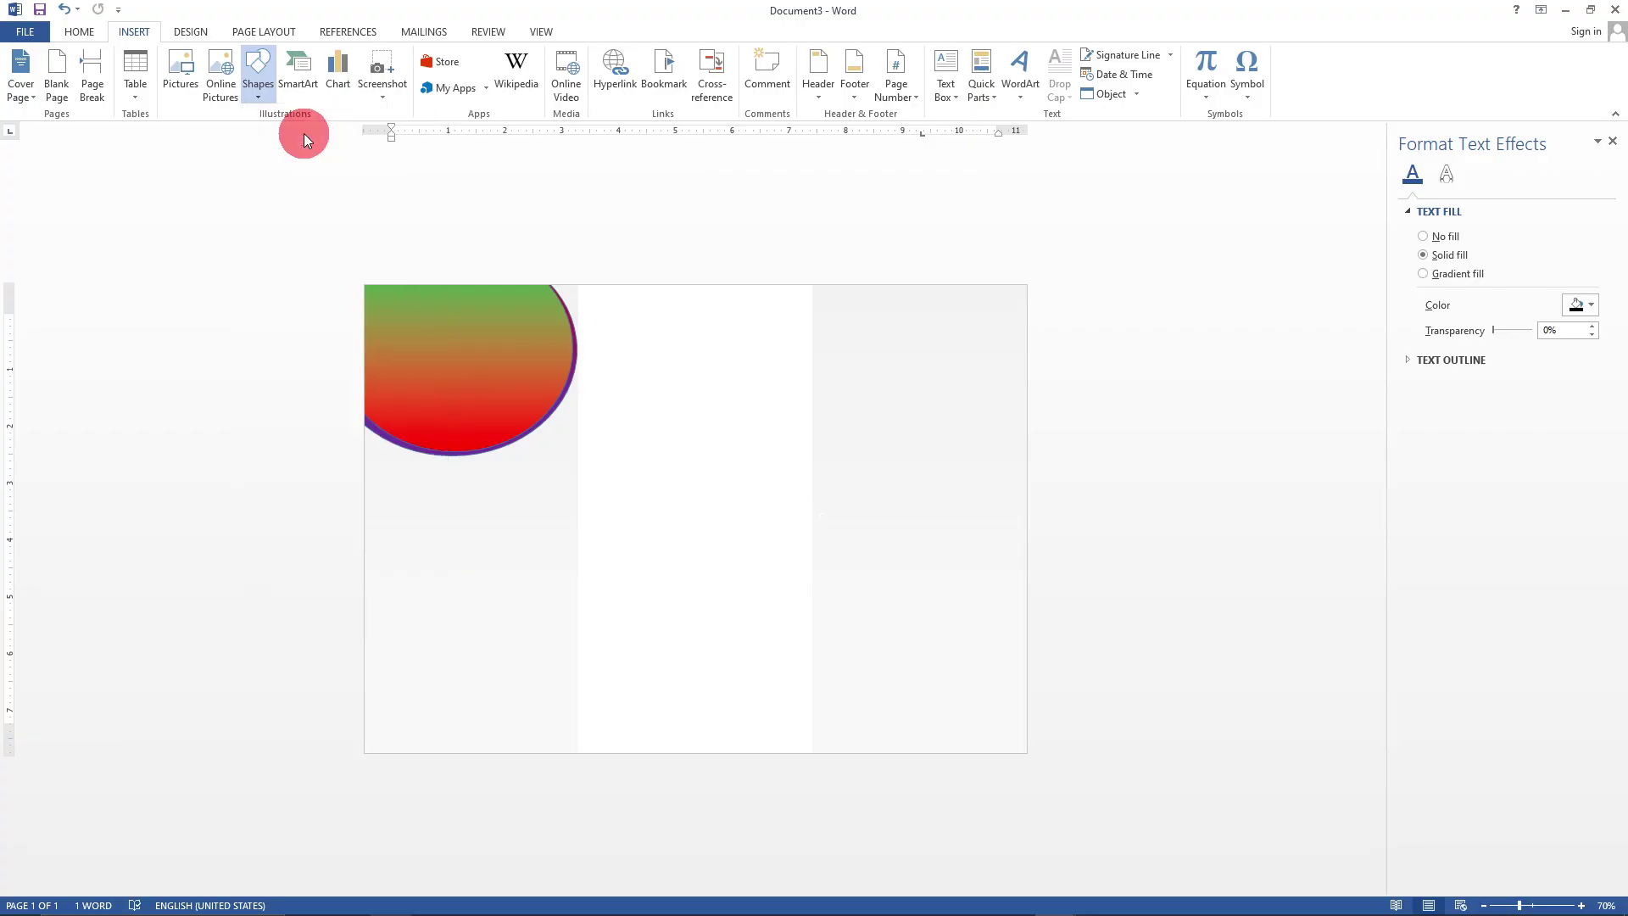
mouse_move(365, 611)
left_mouse_down()
mouse_move(458, 636)
mouse_move(541, 694)
mouse_move(575, 752)
left_mouse_up()
left_click(474, 691)
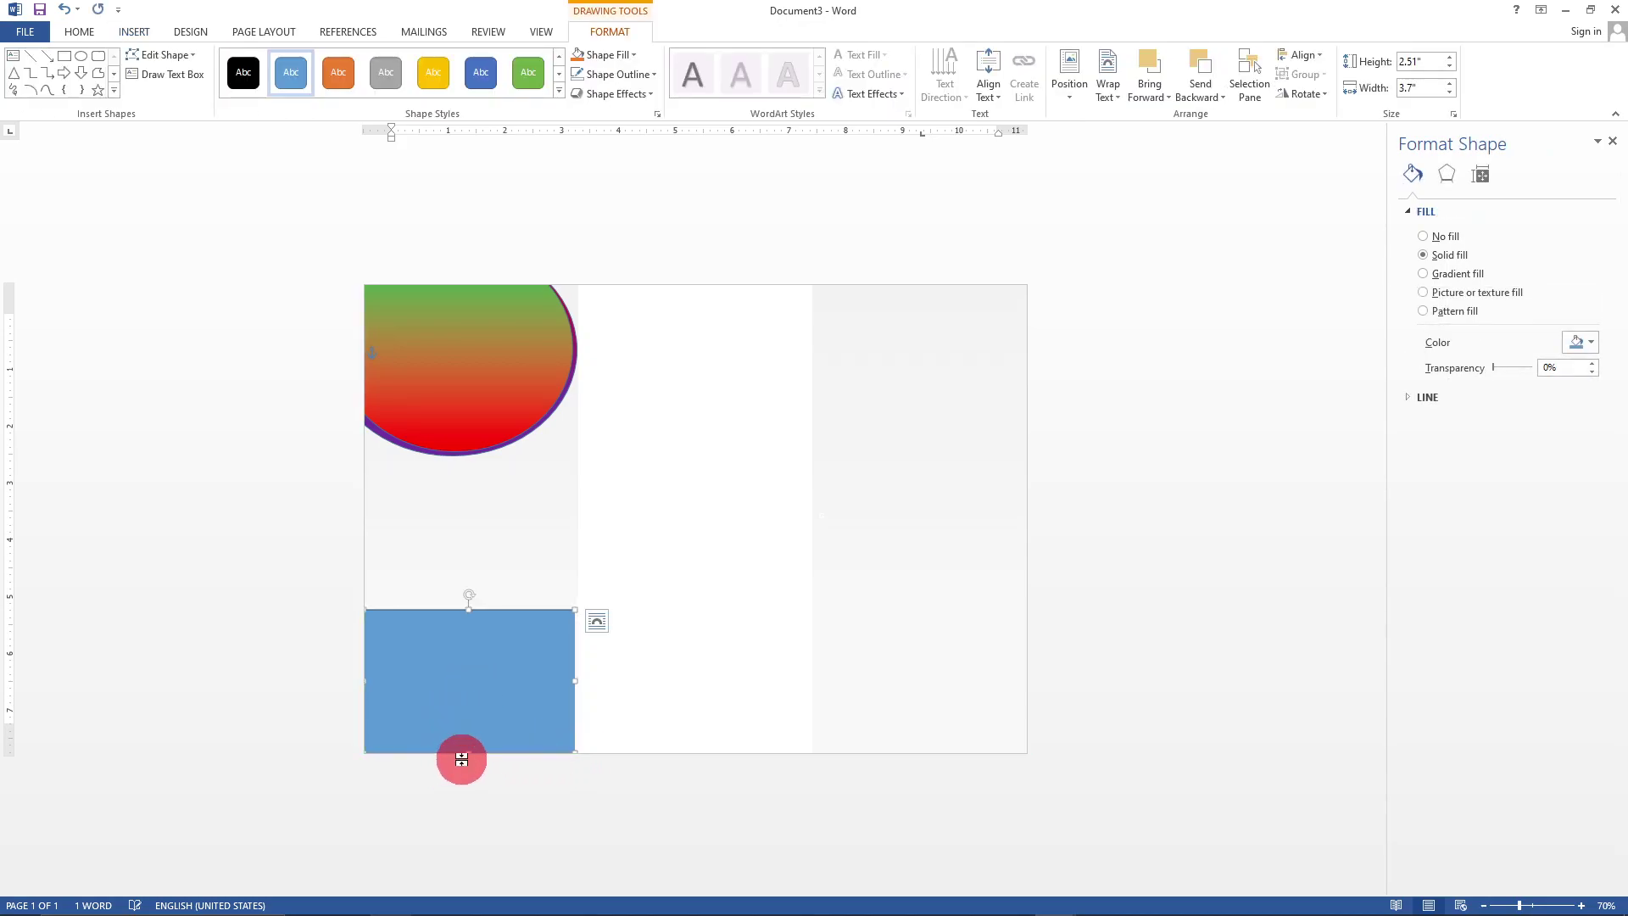
- Turn the new rectangle into a right triangle by deleting its upper-right corner point
left_click(194, 61)
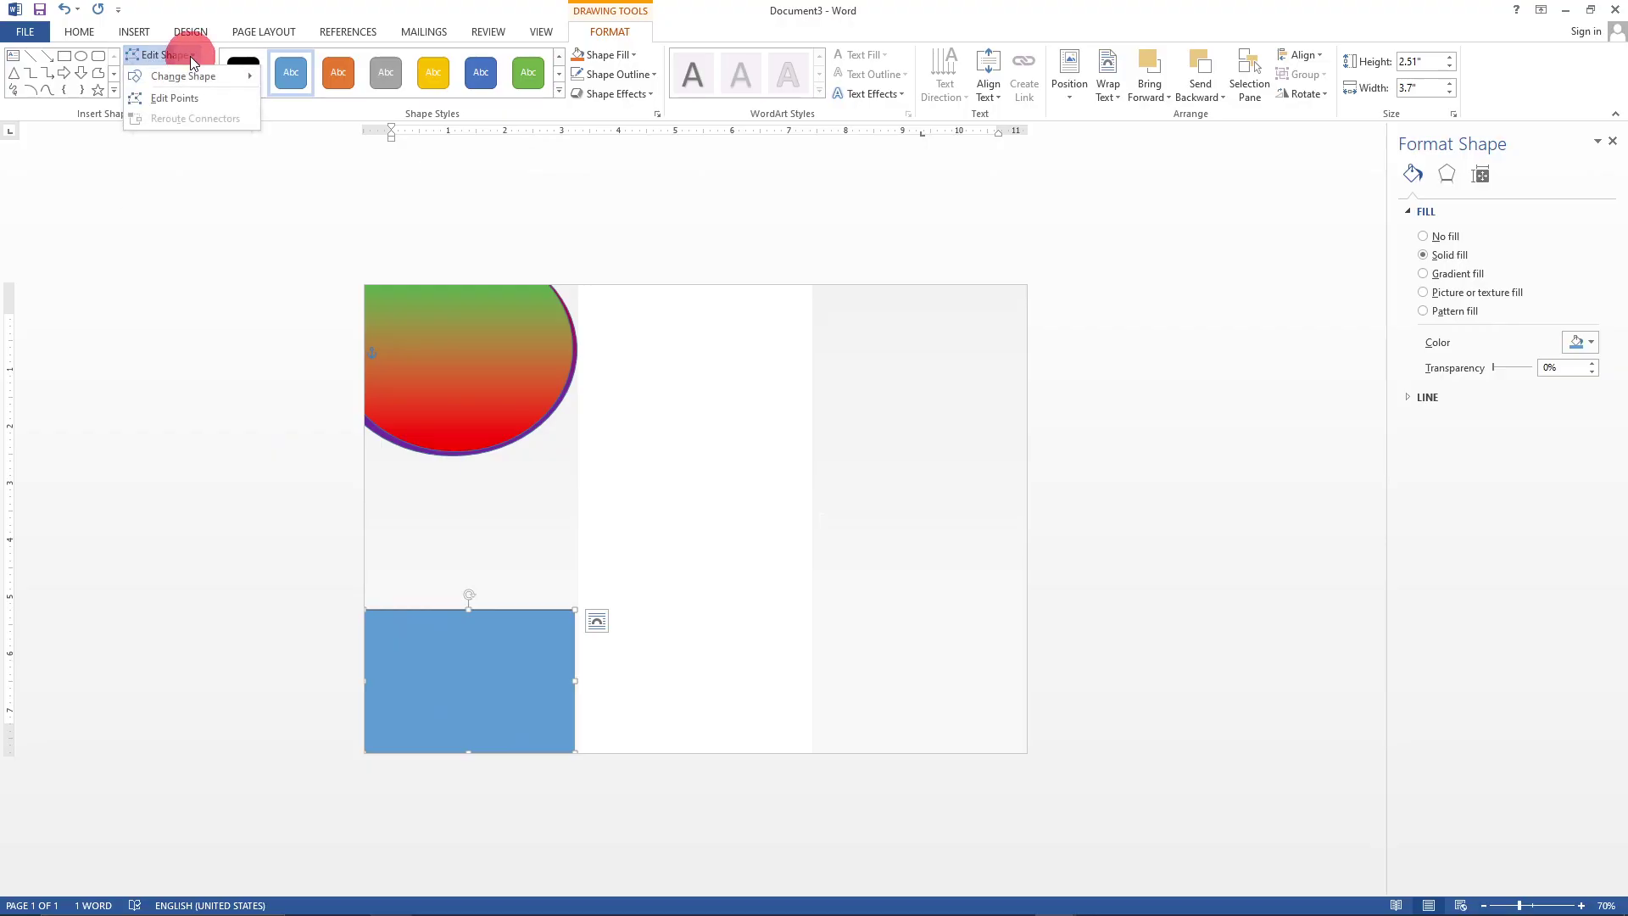
left_click(165, 103)
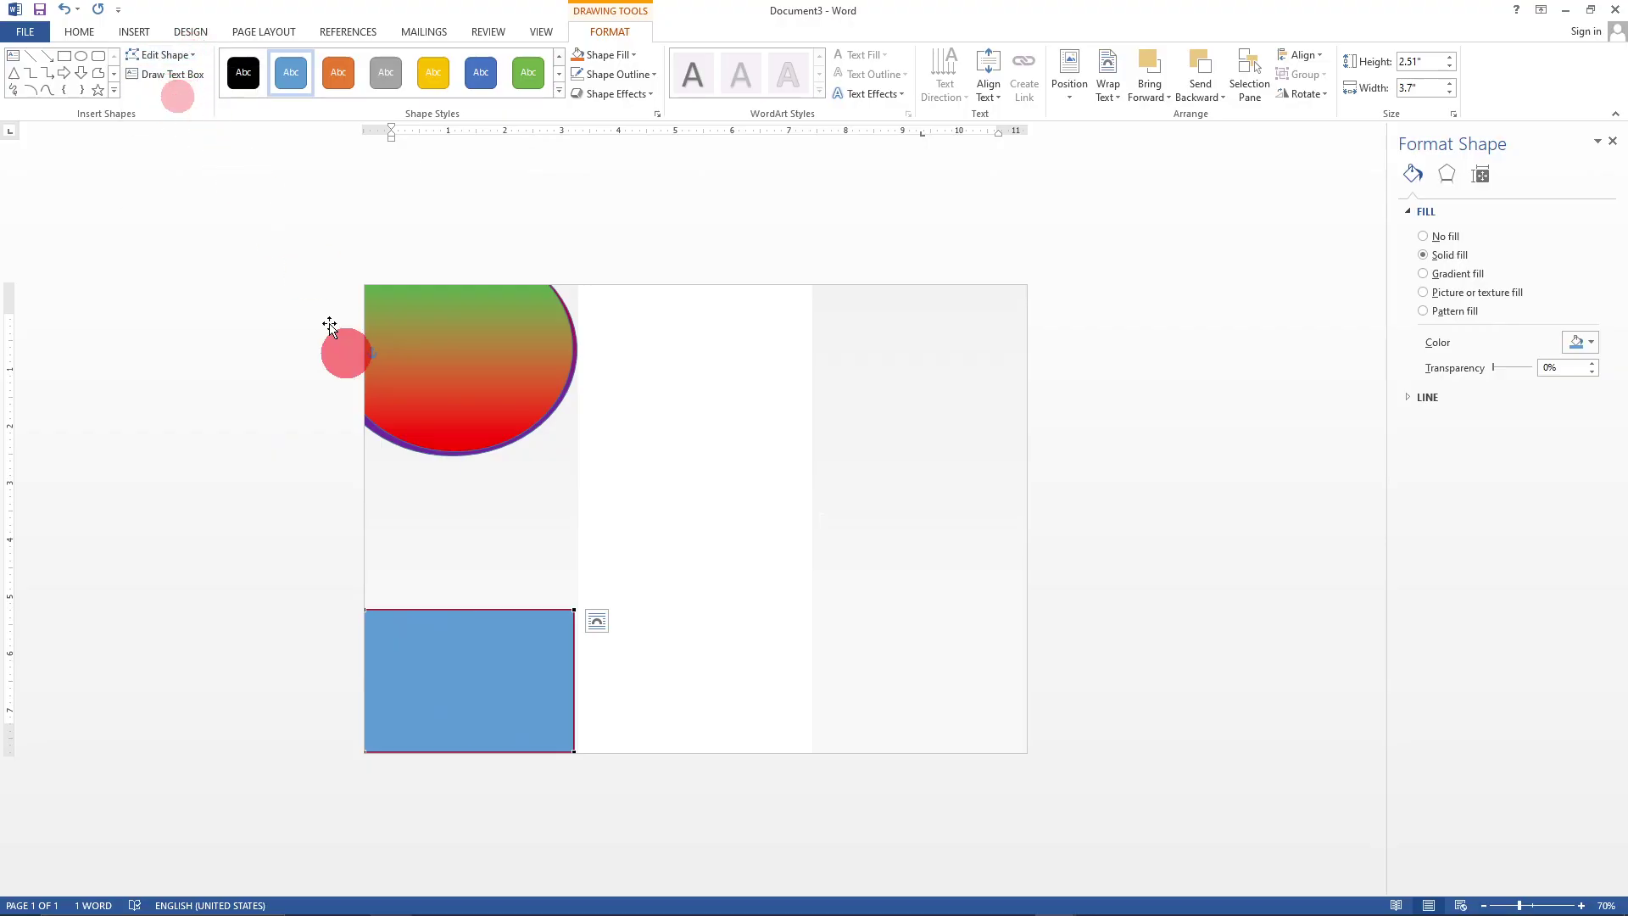
right_click(572, 612)
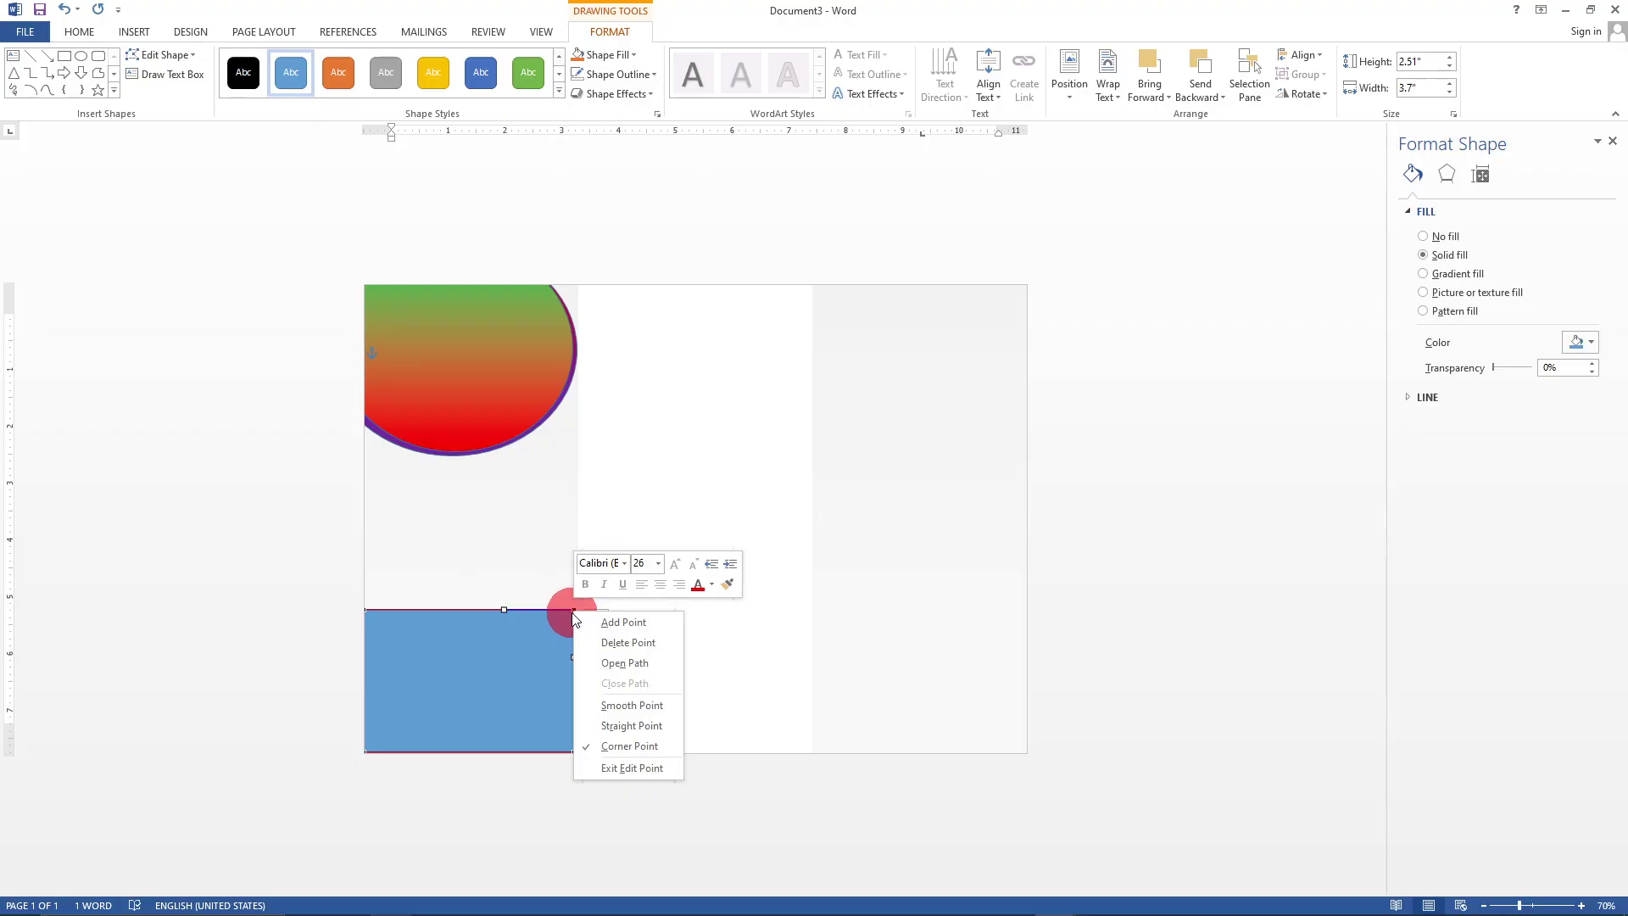
left_click(618, 646)
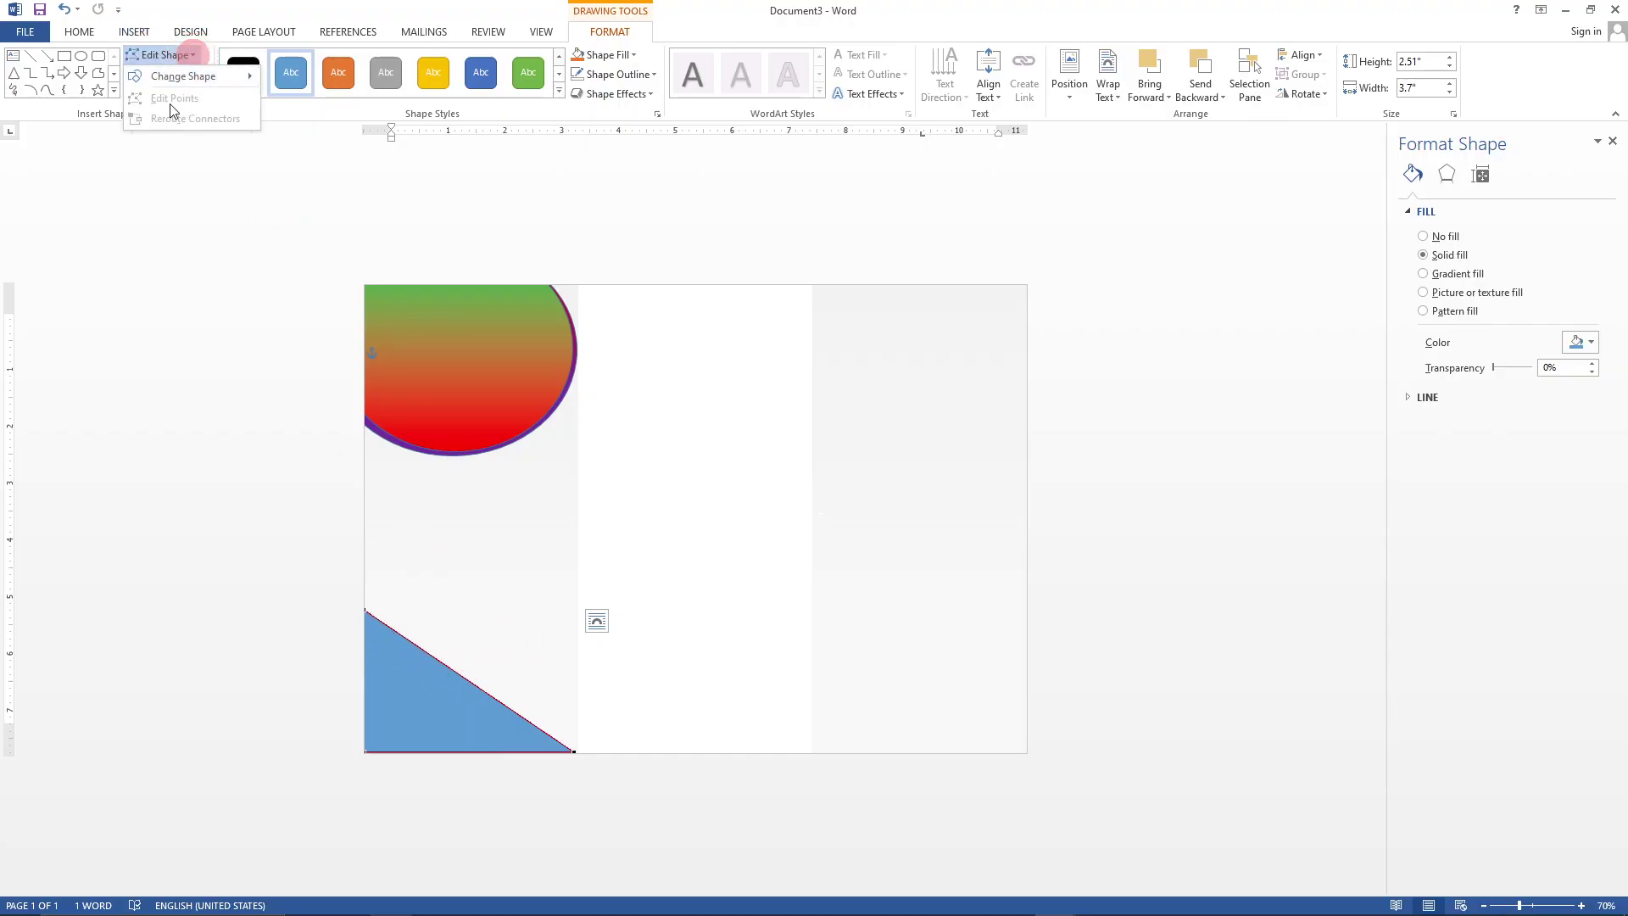
- Add a point midway along the triangle's slanted edge and bulge the edge outward on both sides of it
right_click(466, 683)
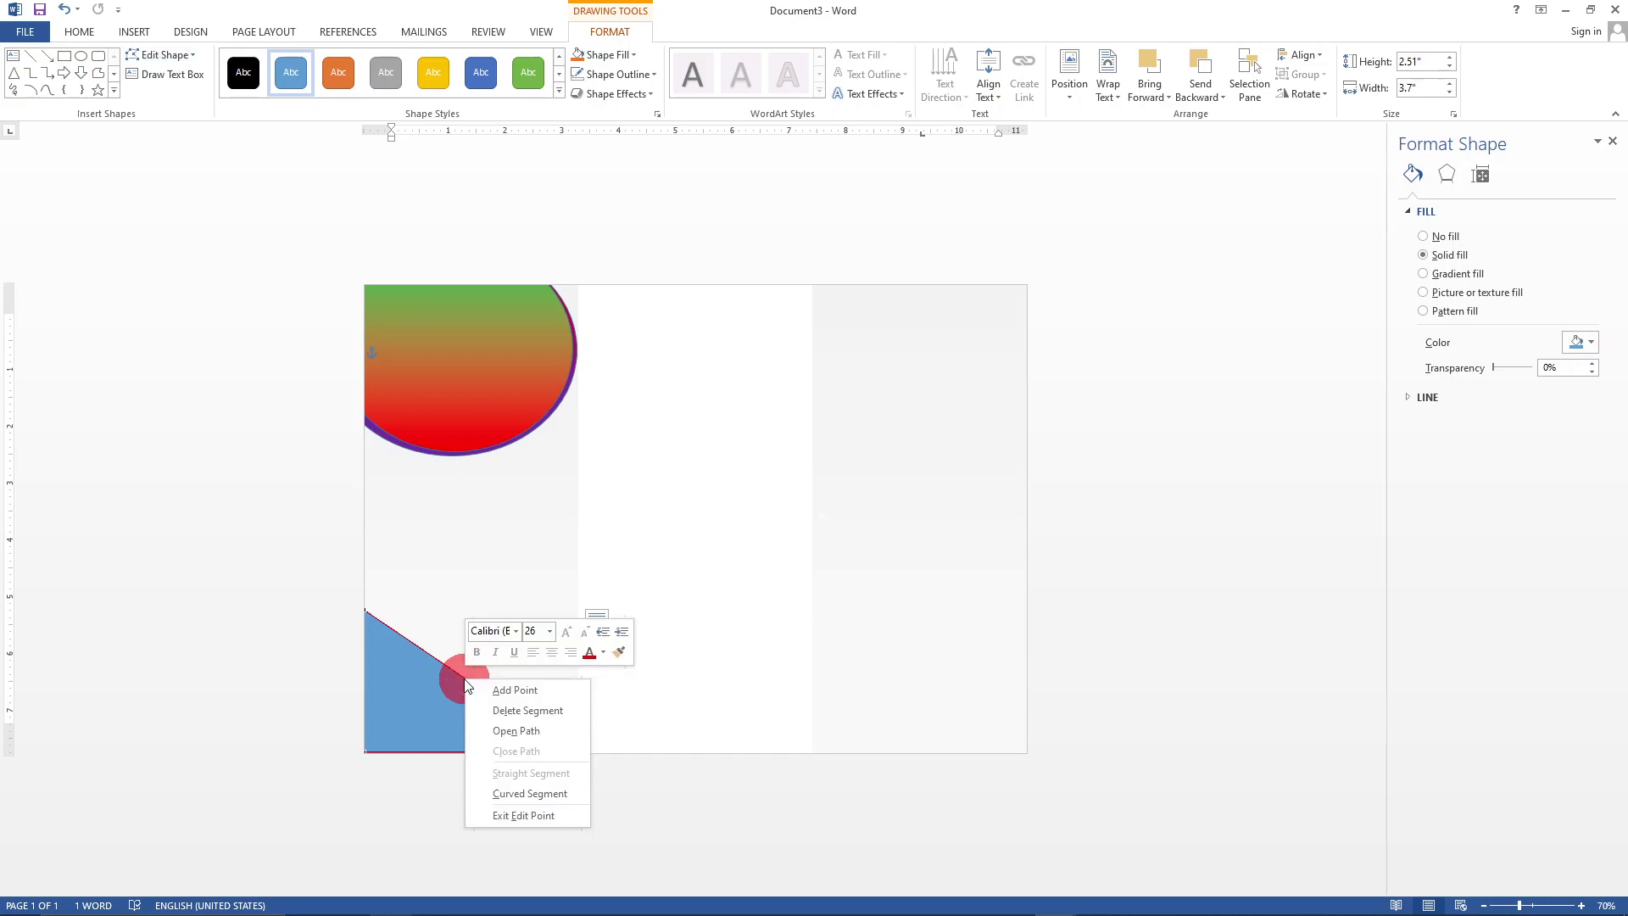
left_click(515, 690)
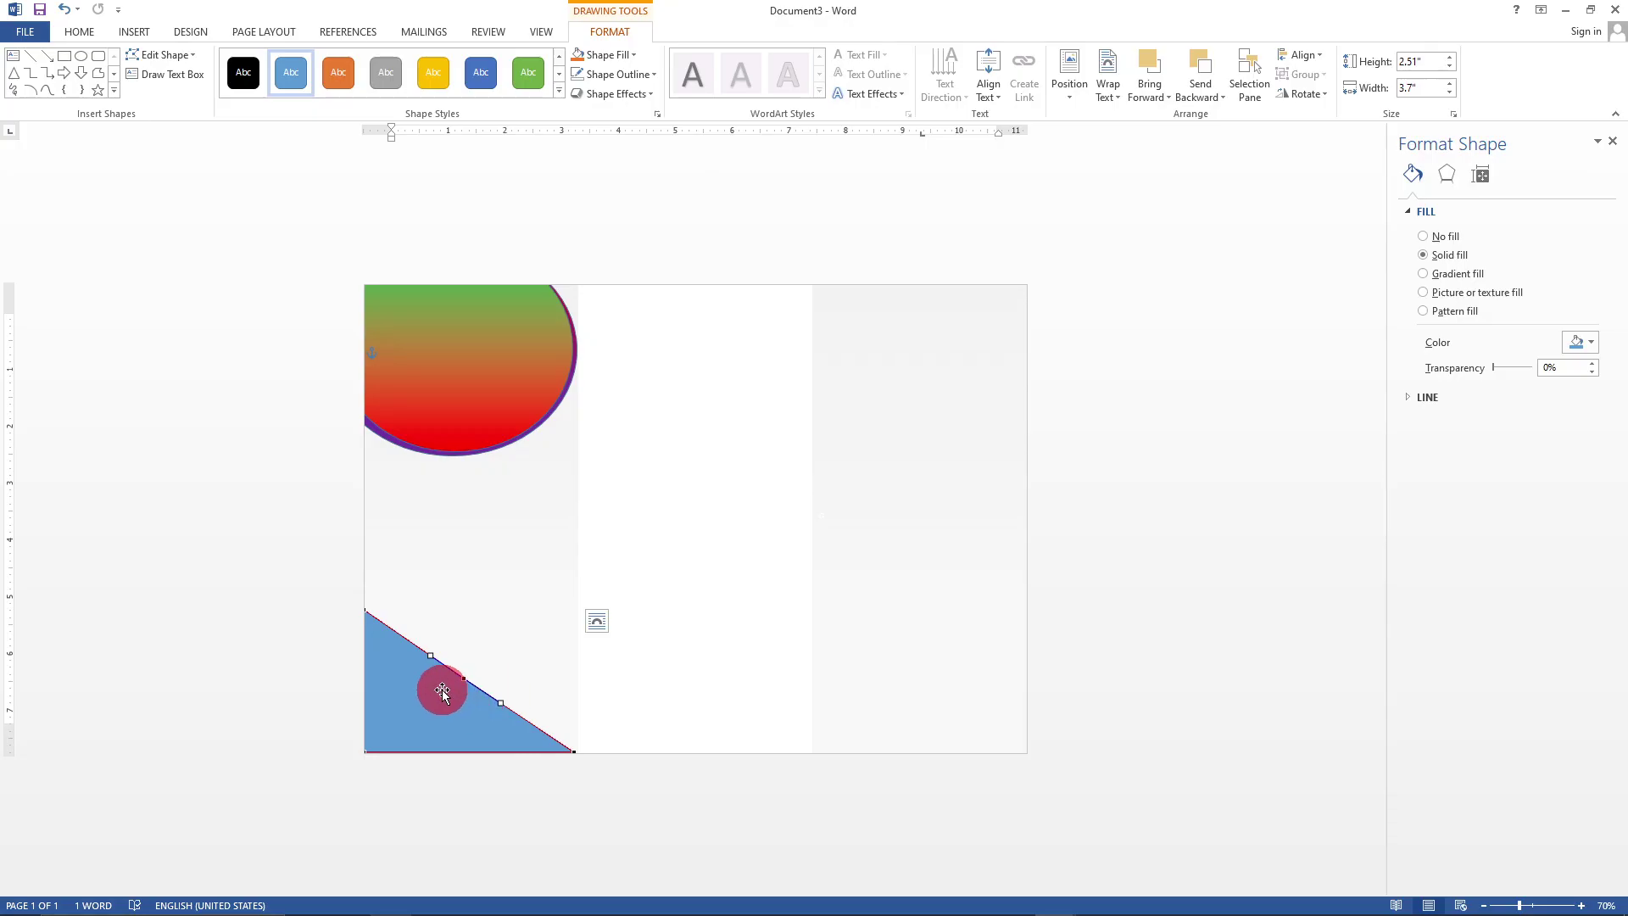
left_click_drag(428, 657, 495, 611)
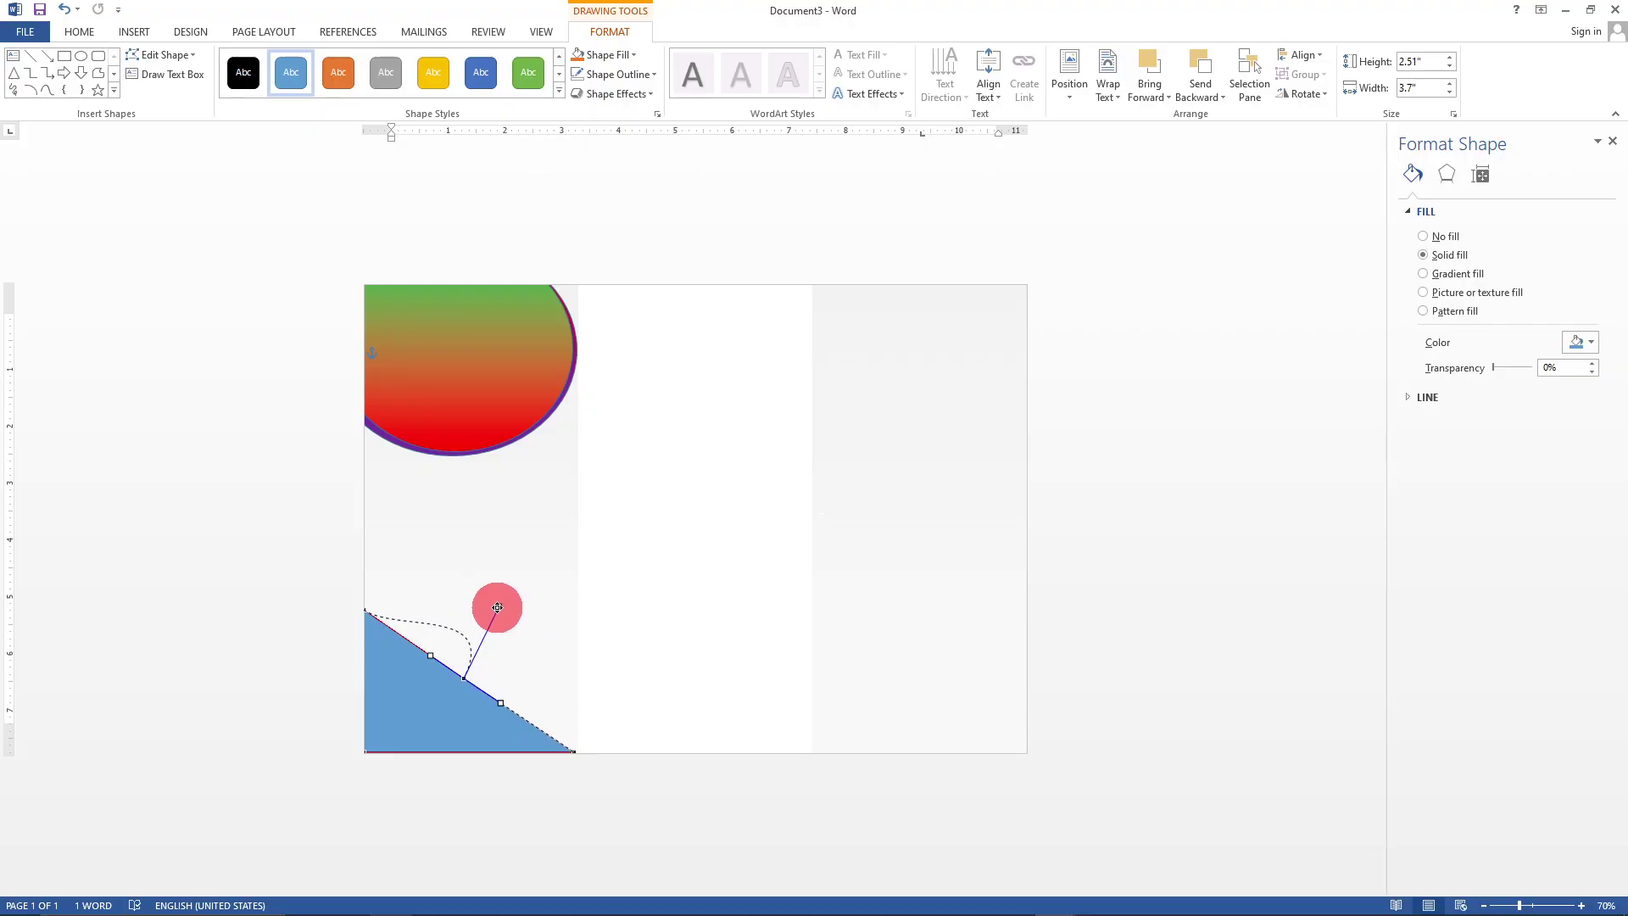
left_click_drag(501, 604, 503, 603)
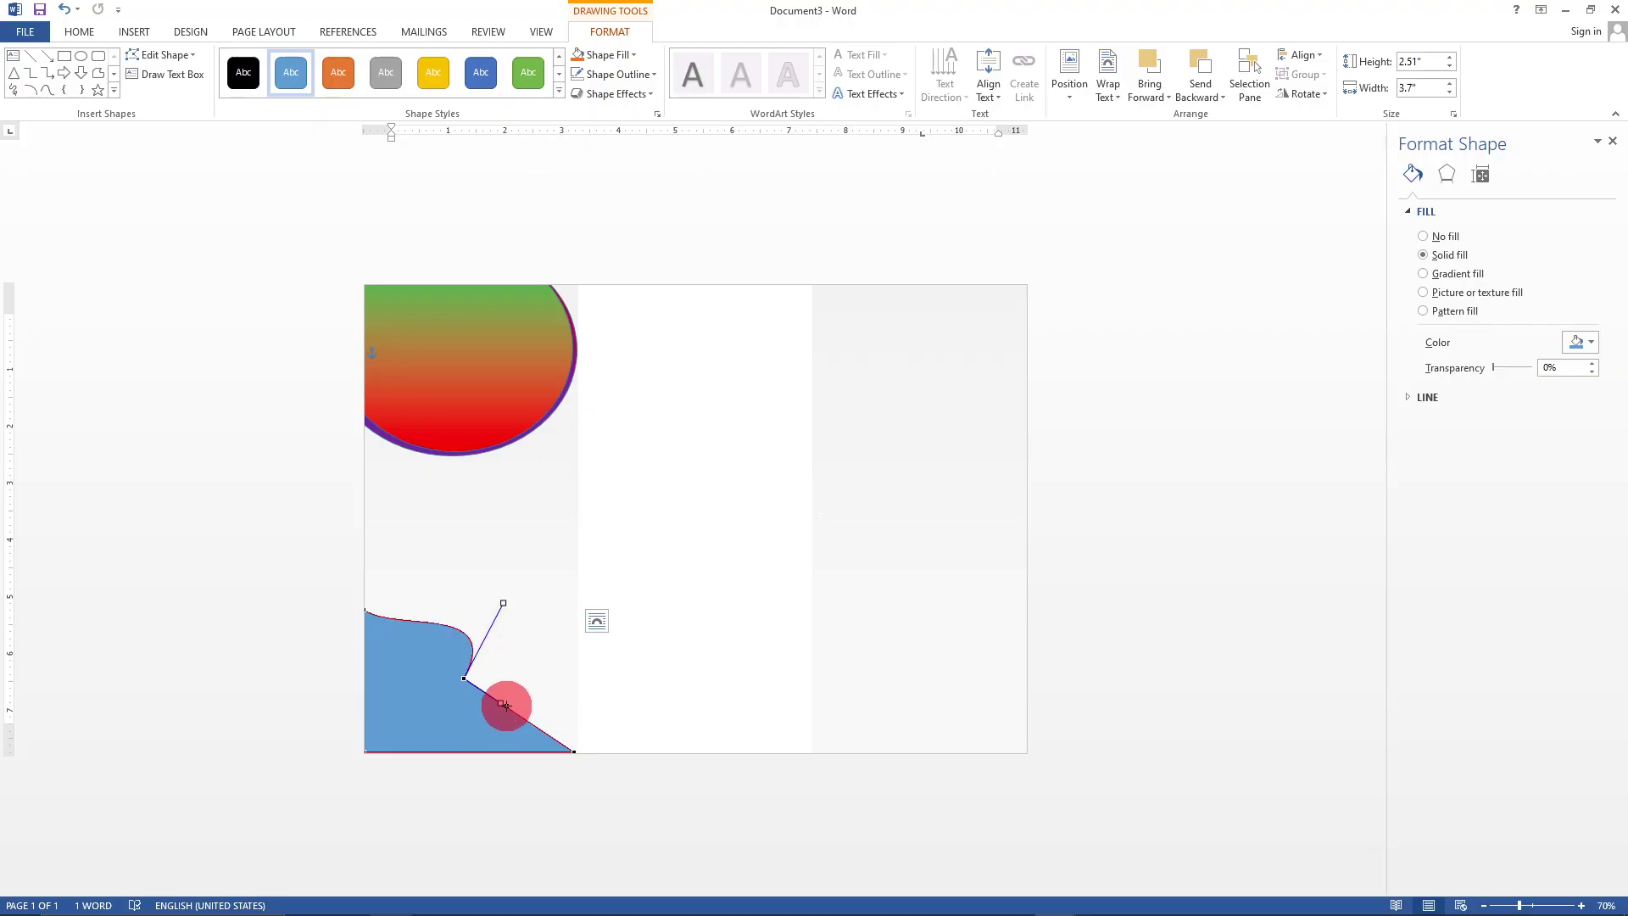
left_click_drag(500, 703, 558, 684)
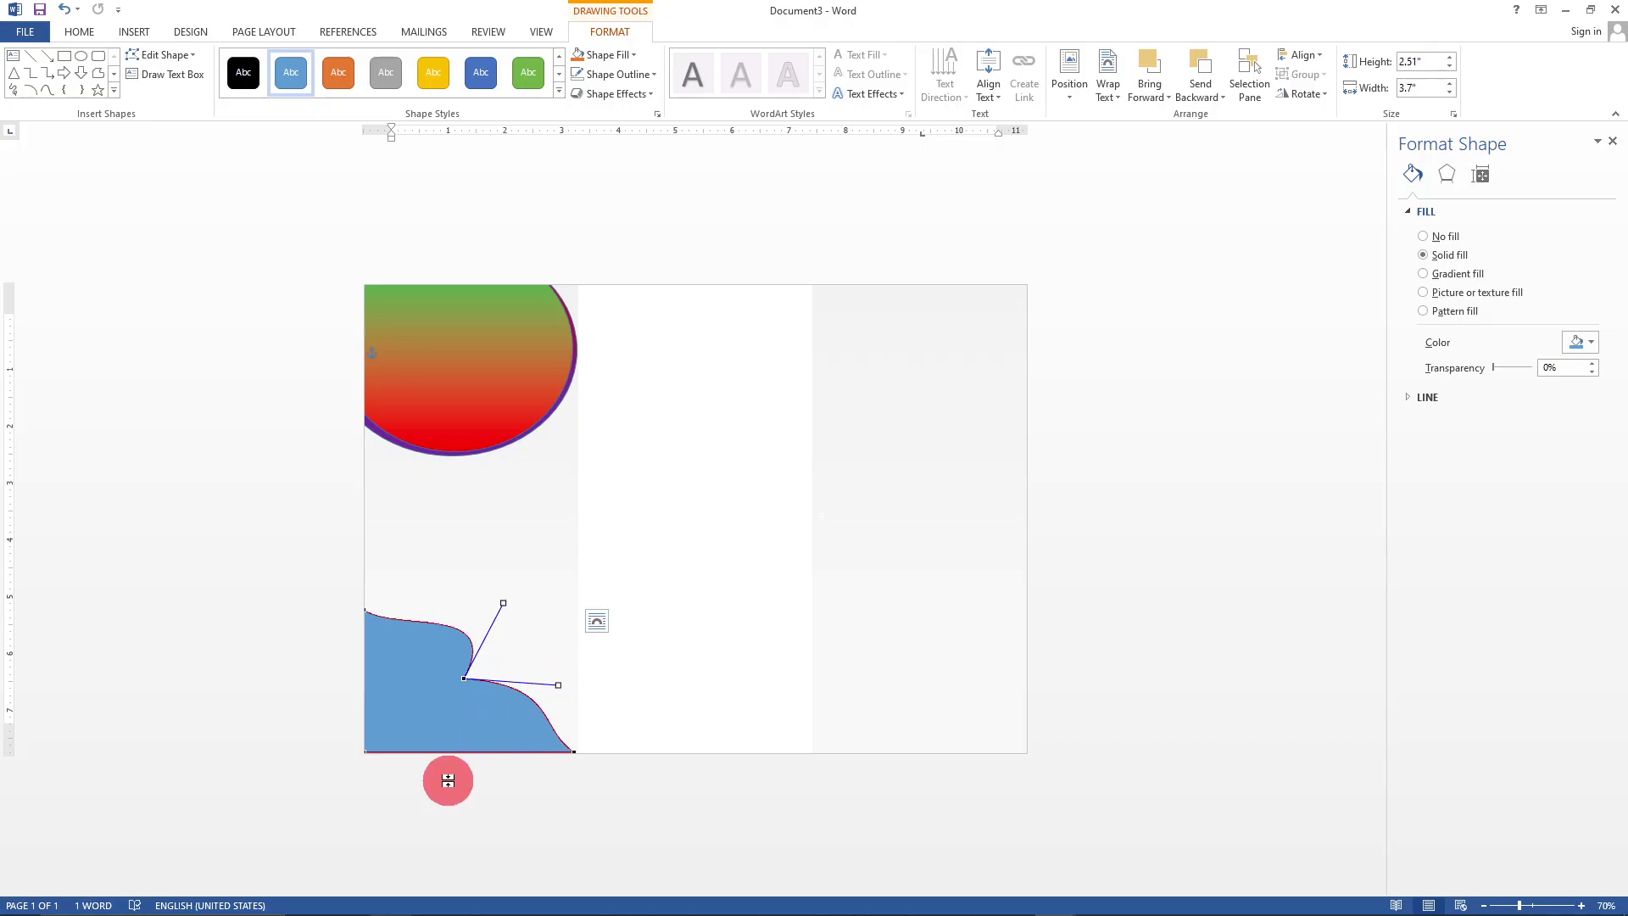
- Move the added point slightly lower and further right to reshape the two lobes, and finish the point editing
left_click_drag(465, 678, 467, 731)
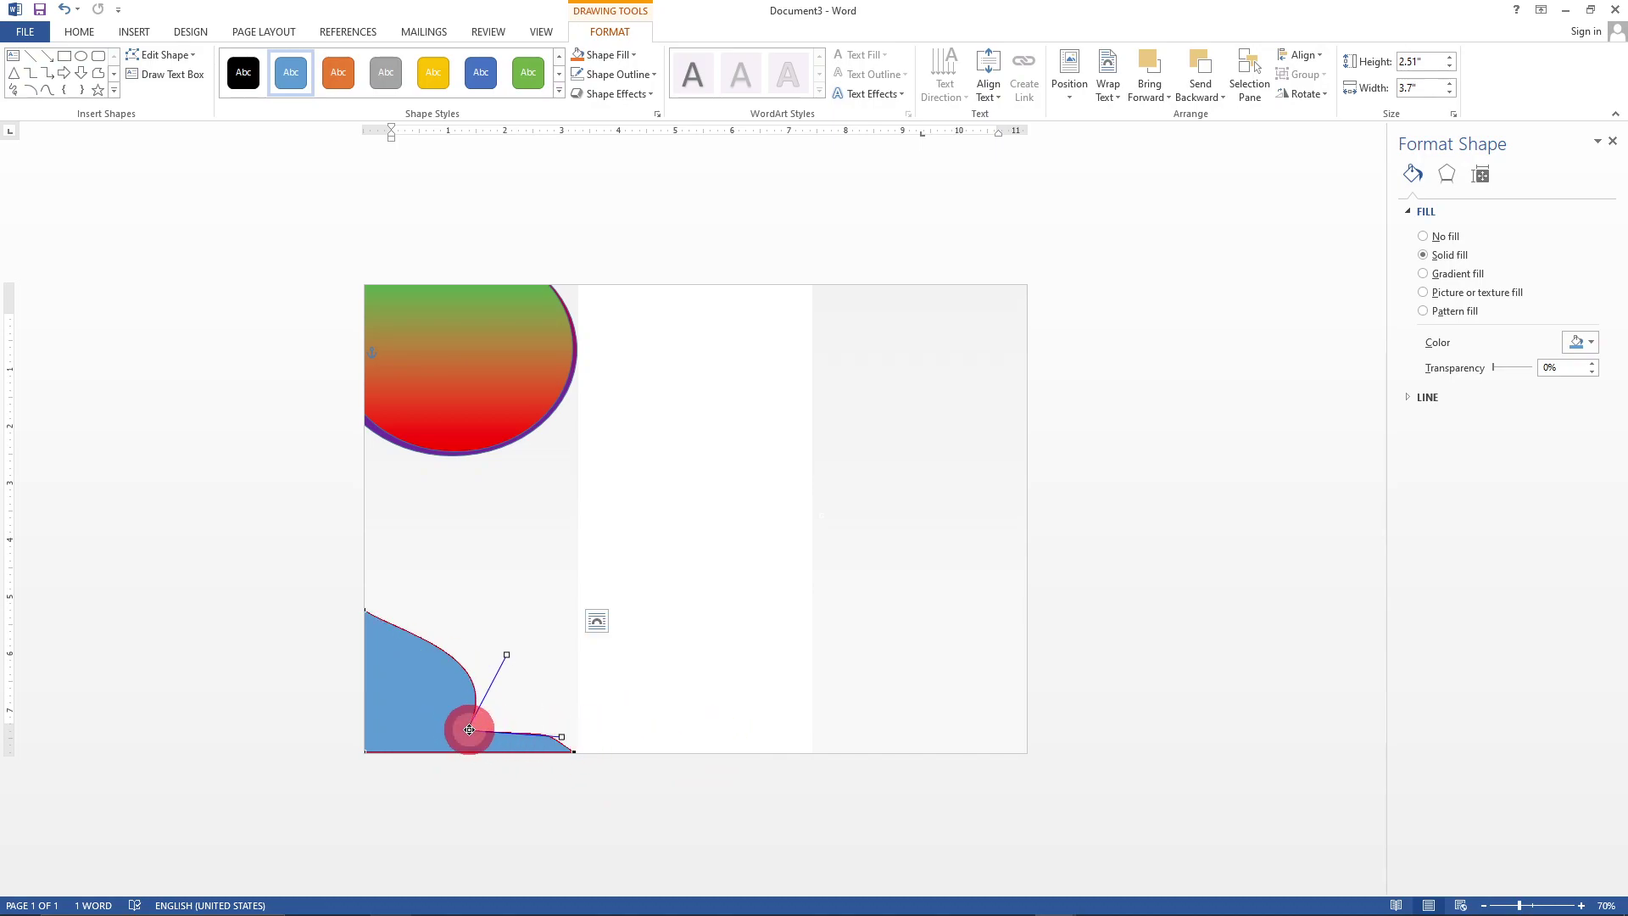
left_click(705, 684)
left_click(539, 778)
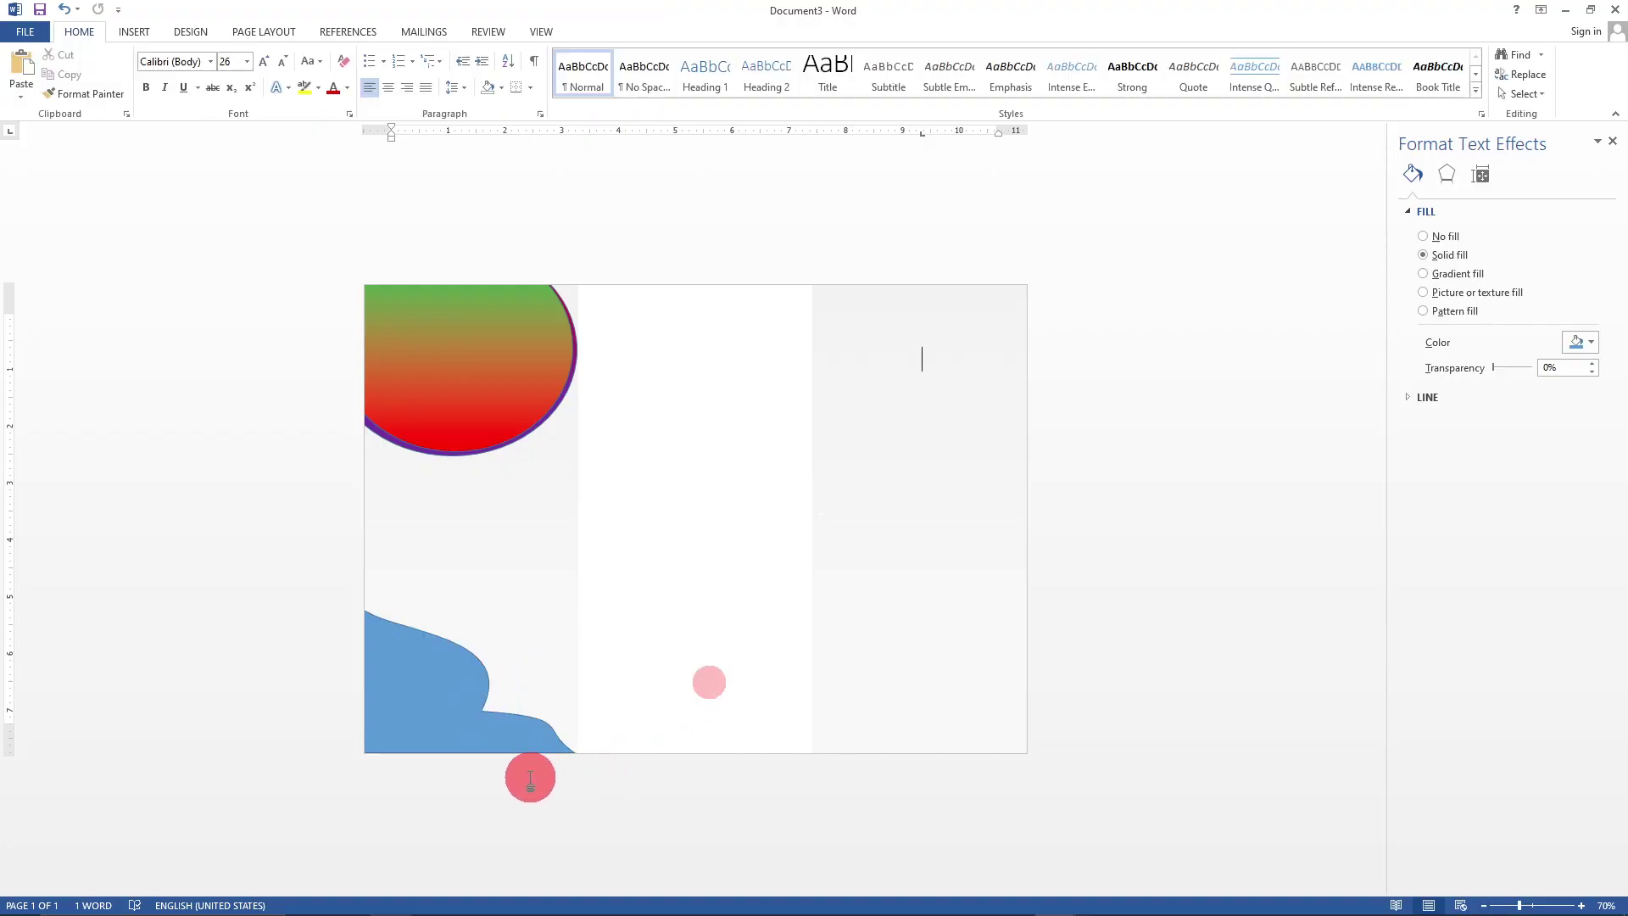
left_click(435, 683)
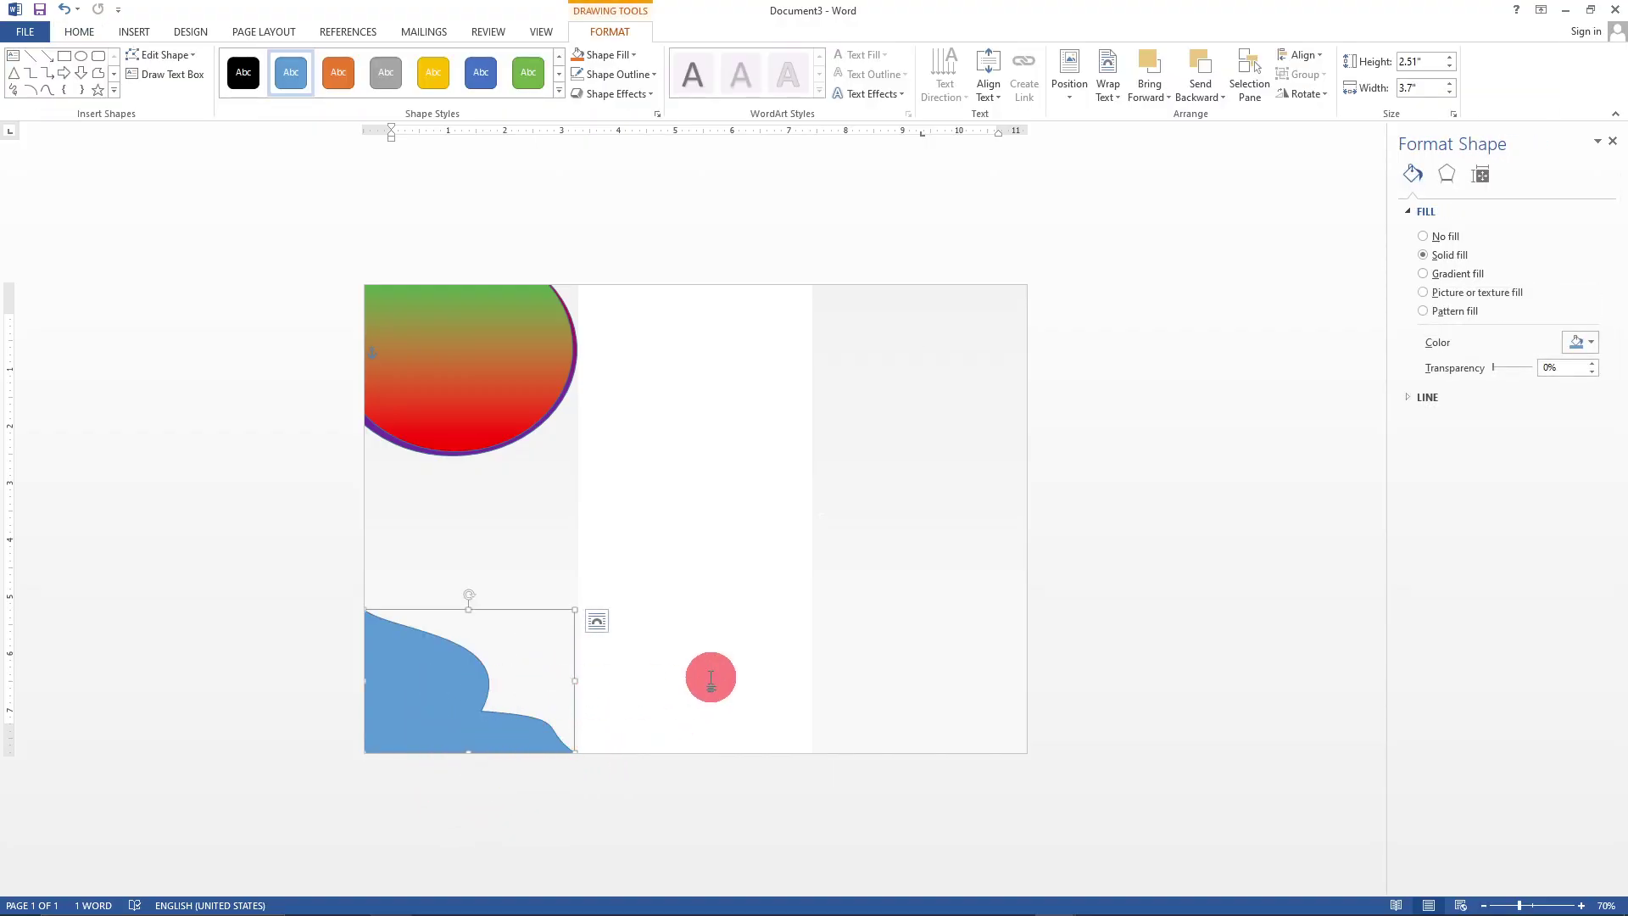
left_click(710, 676)
- Switch the curved shape on the lower left panel to a gradient fill
left_click(443, 681)
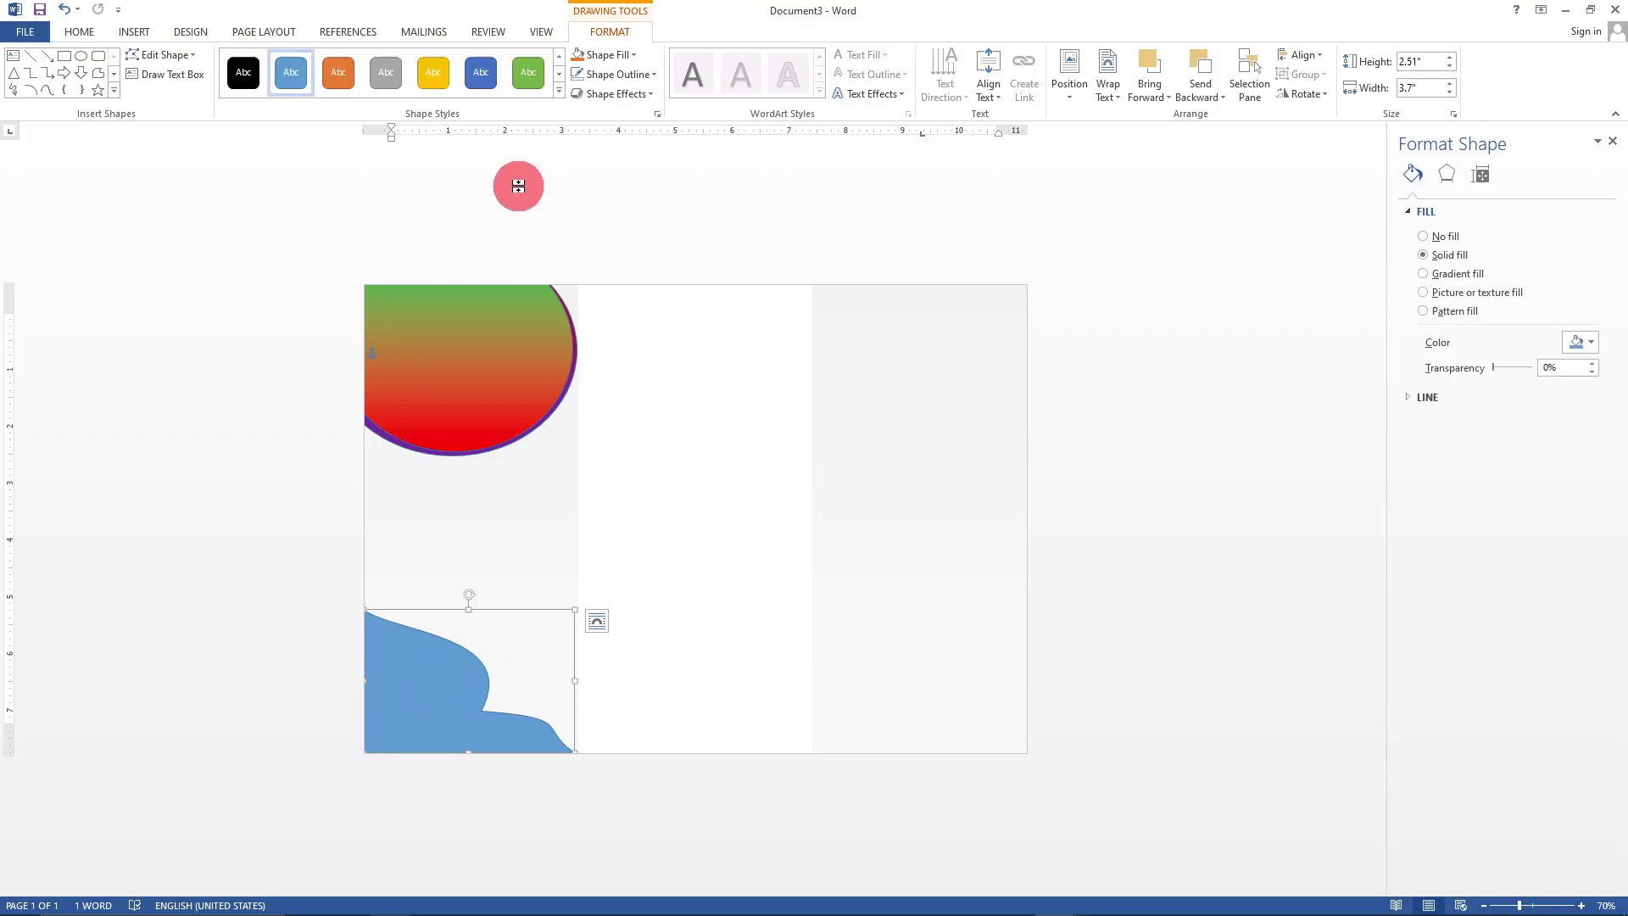
left_click(633, 54)
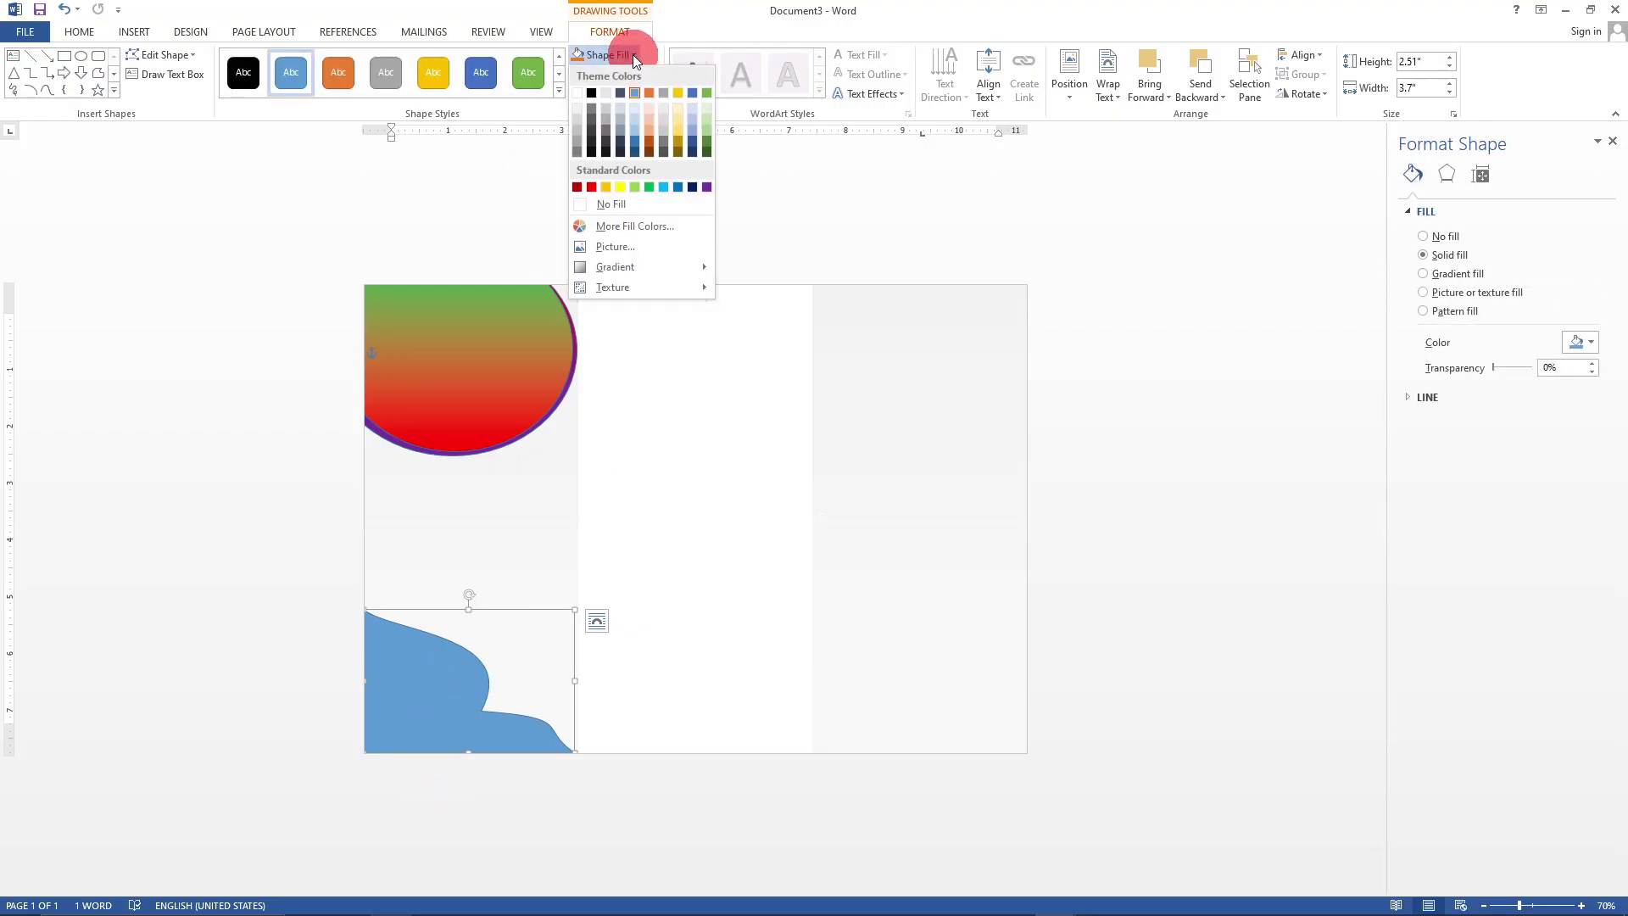
mouse_move(606, 273)
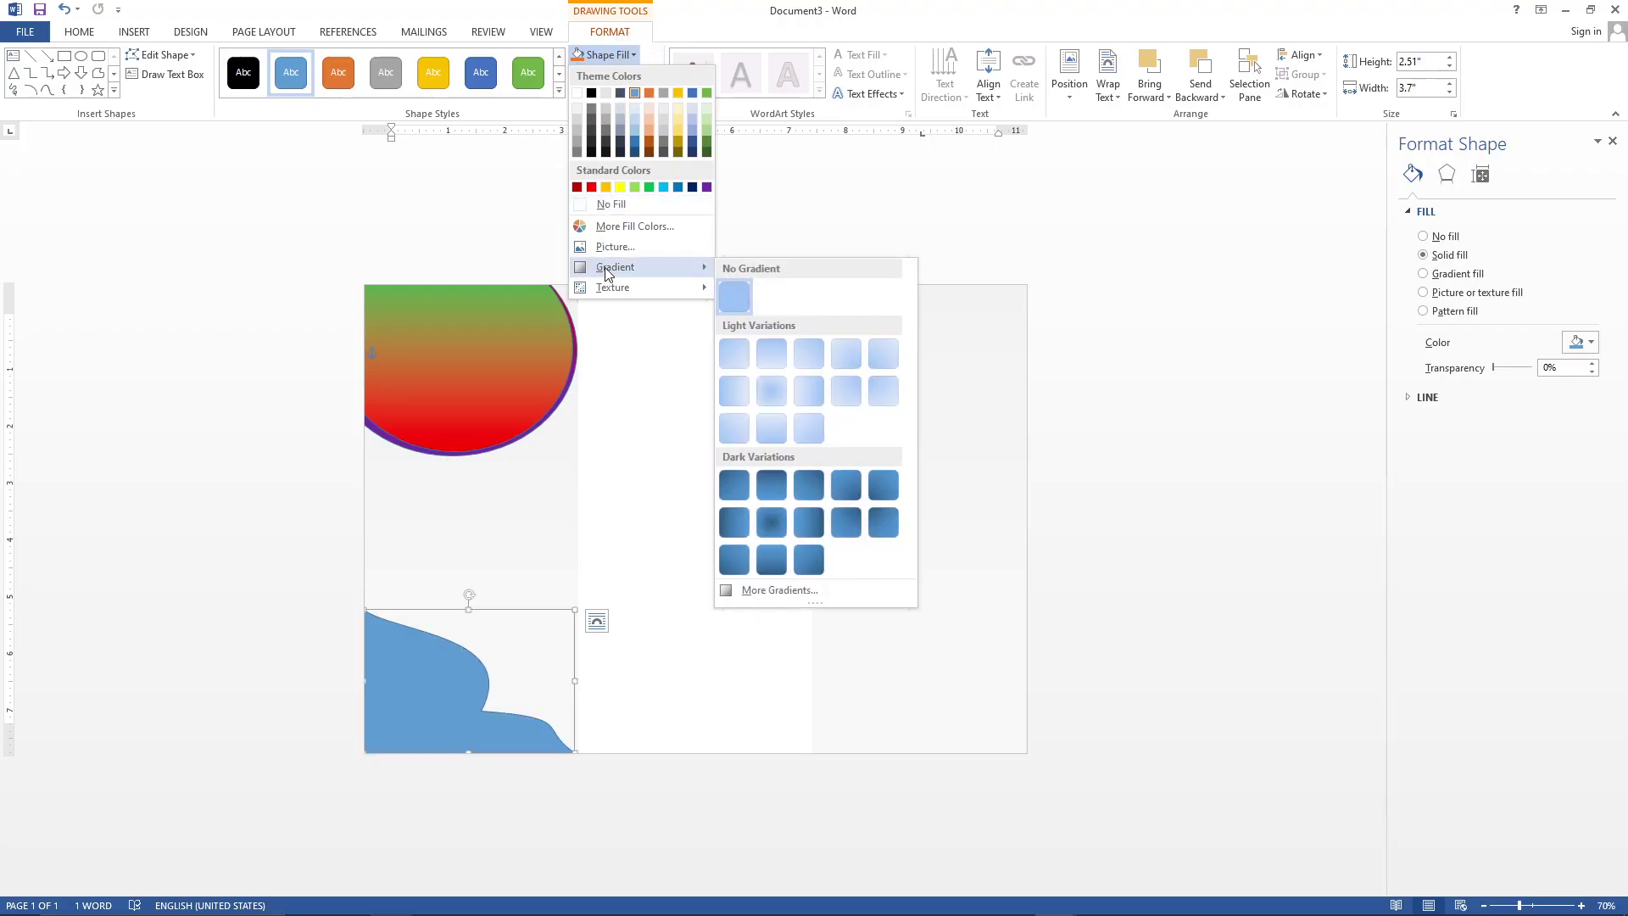
left_click(768, 594)
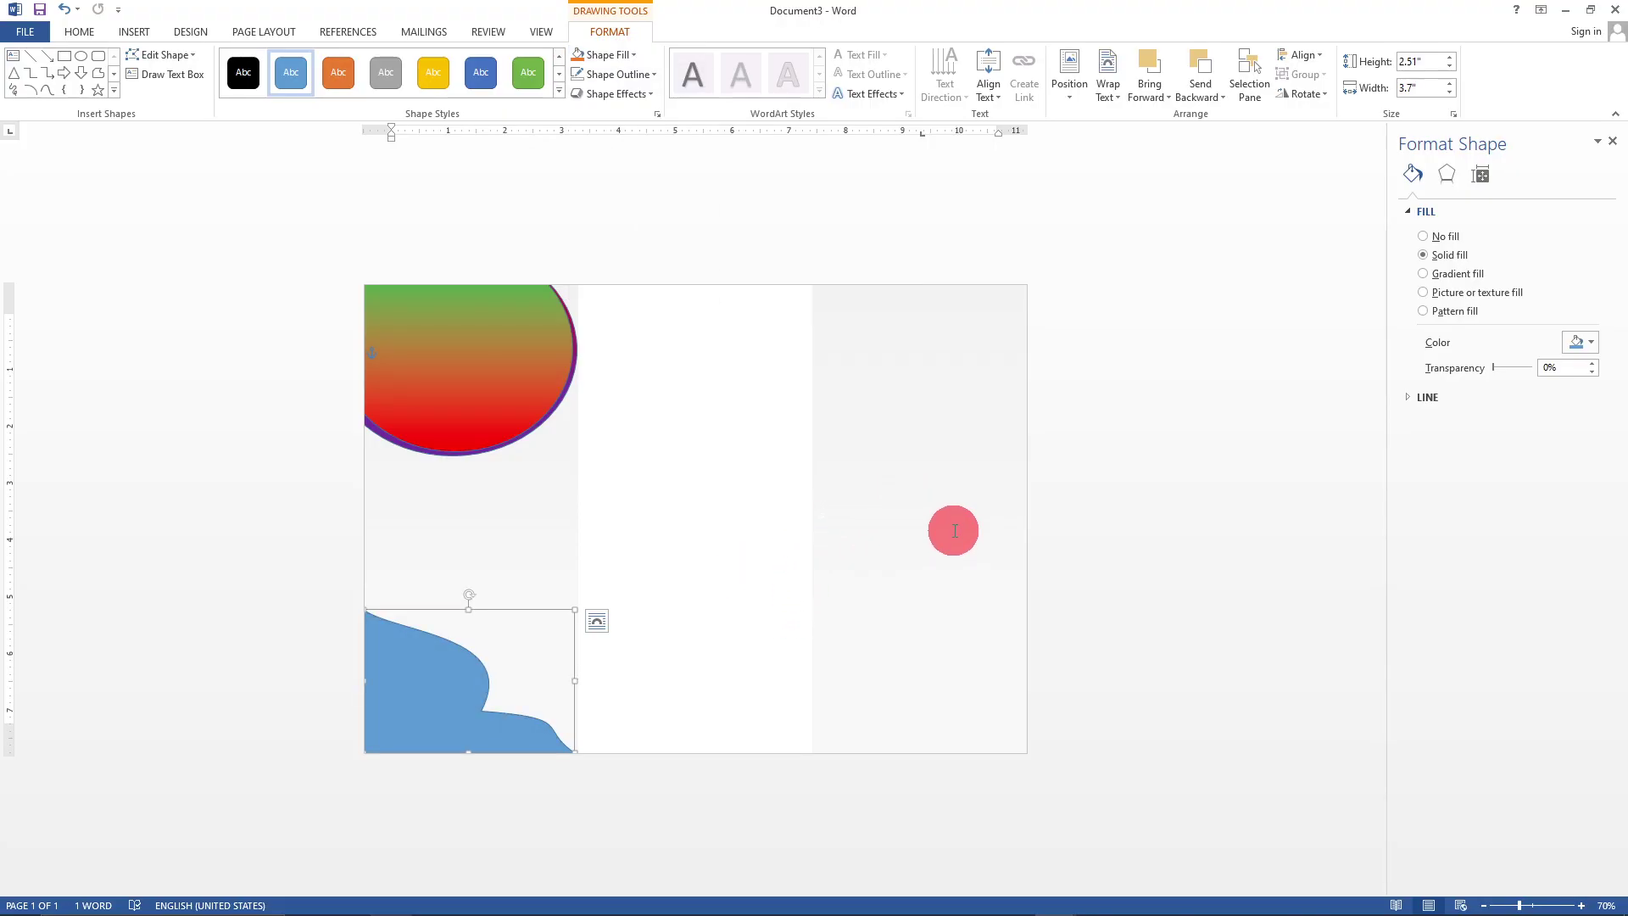
left_click(1446, 273)
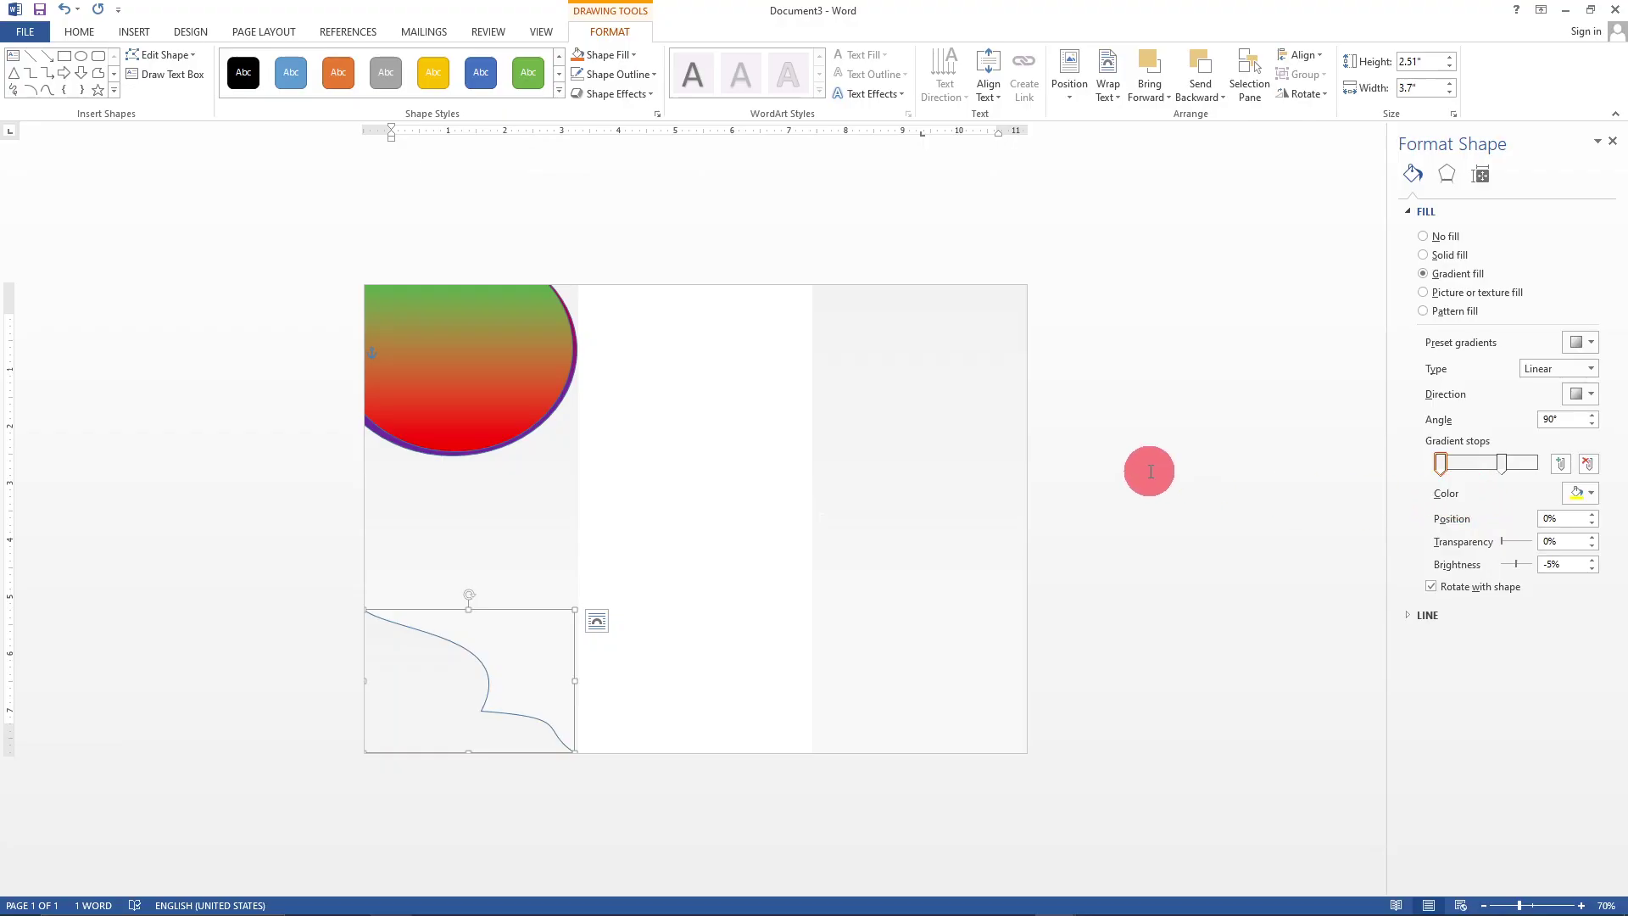
- Turn the rectangle atop the right panel into a right triangle by deleting its lower-left corner point
key("ctrl+z")
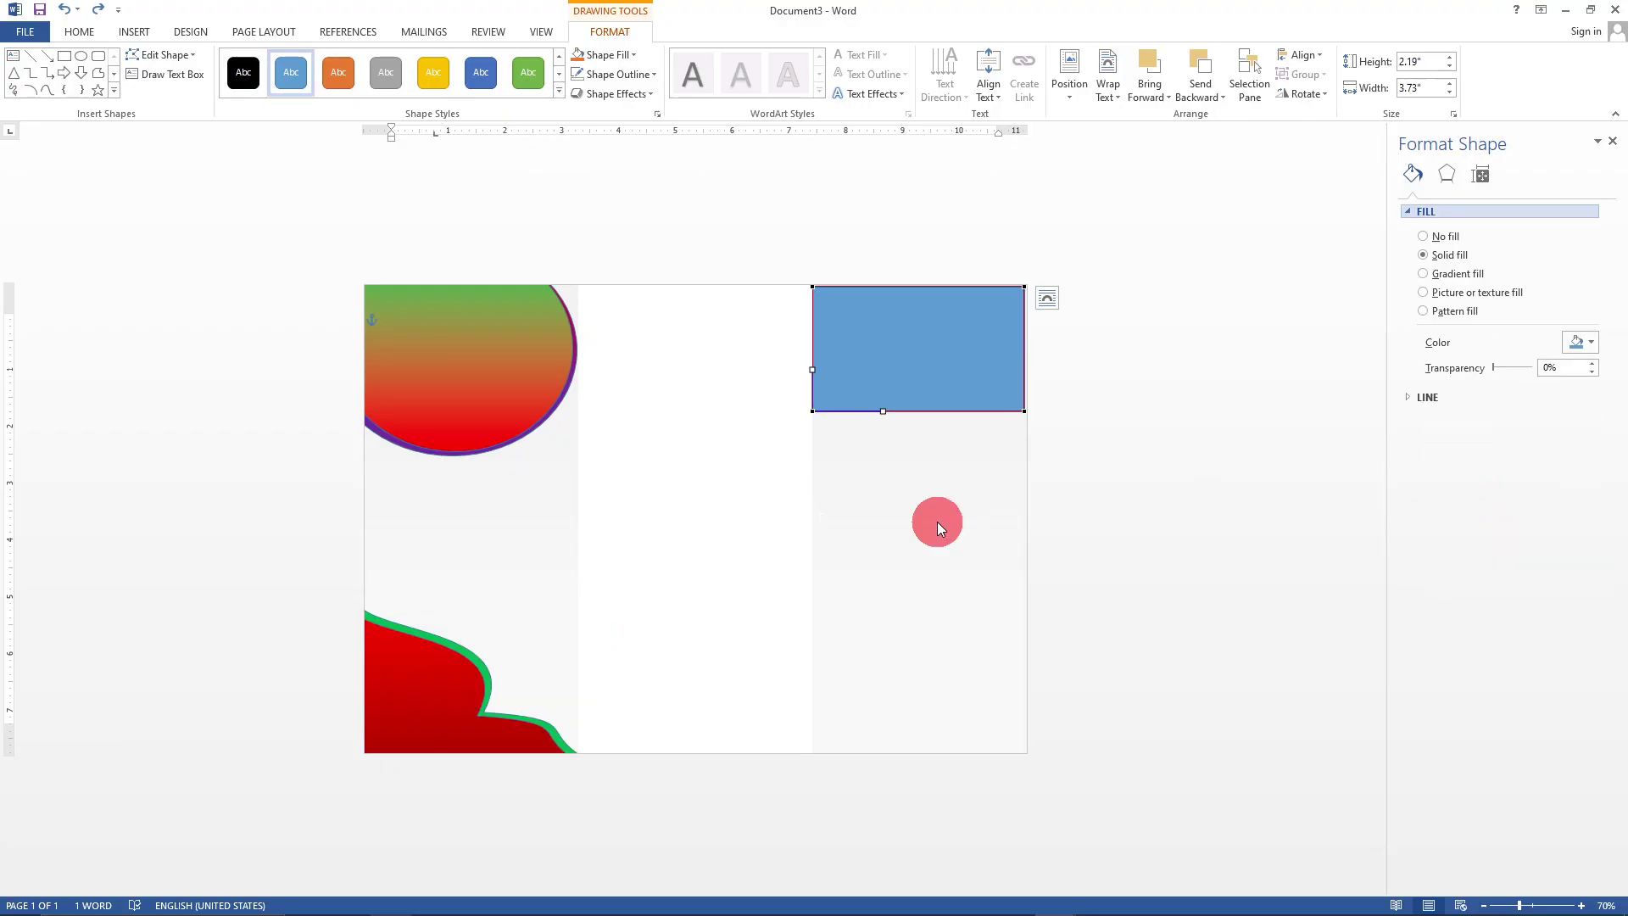
right_click(812, 411)
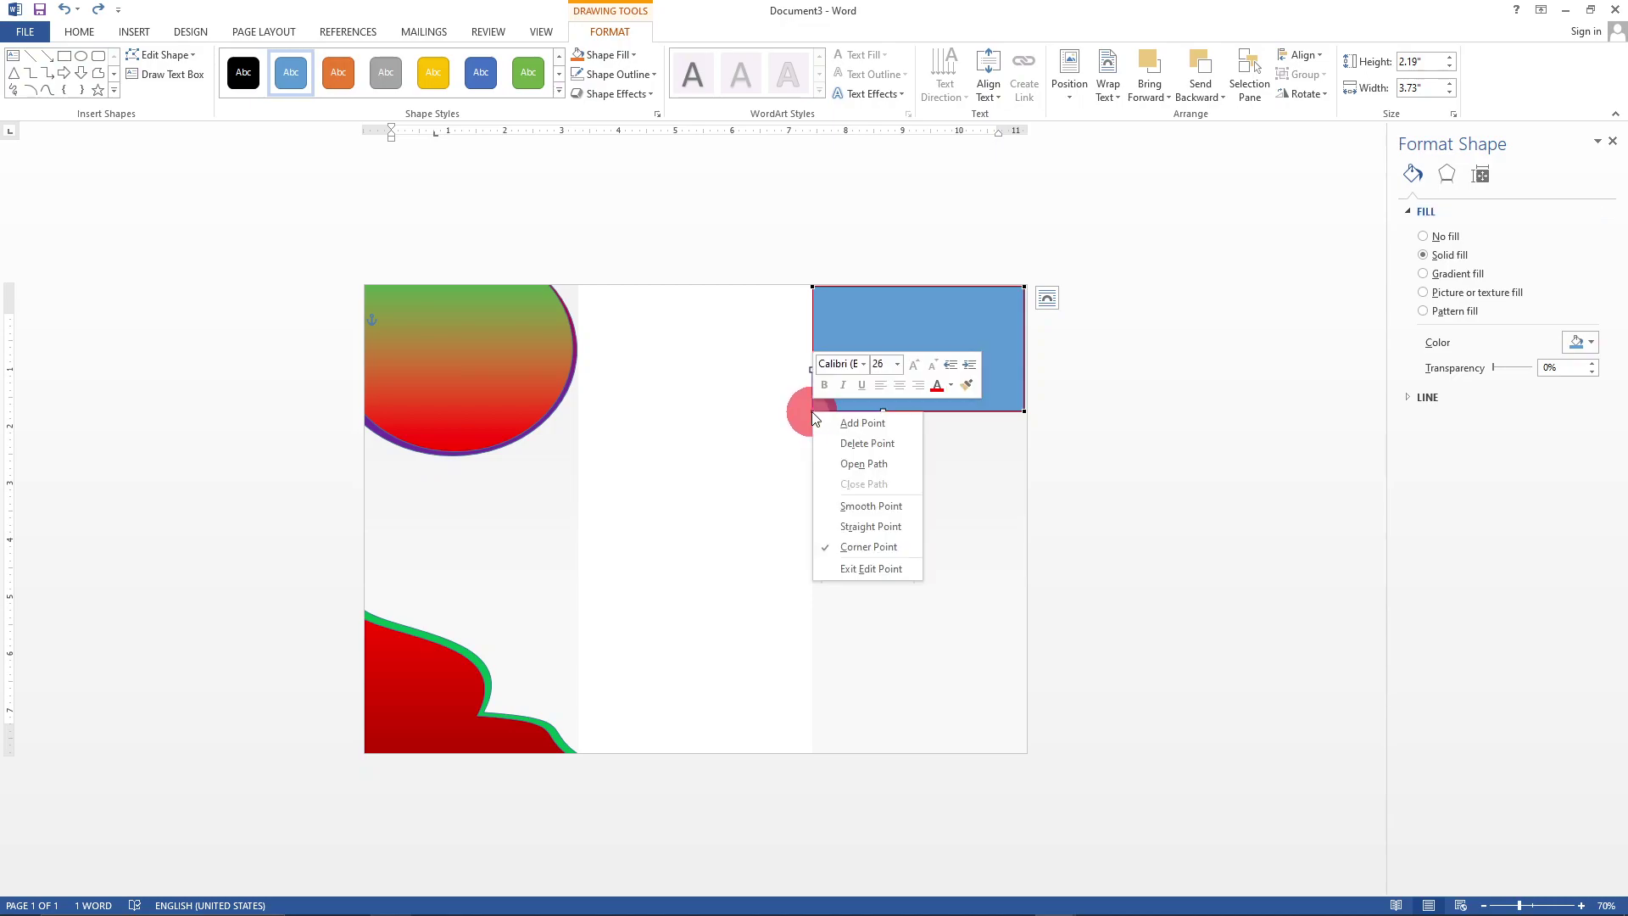
left_click(853, 449)
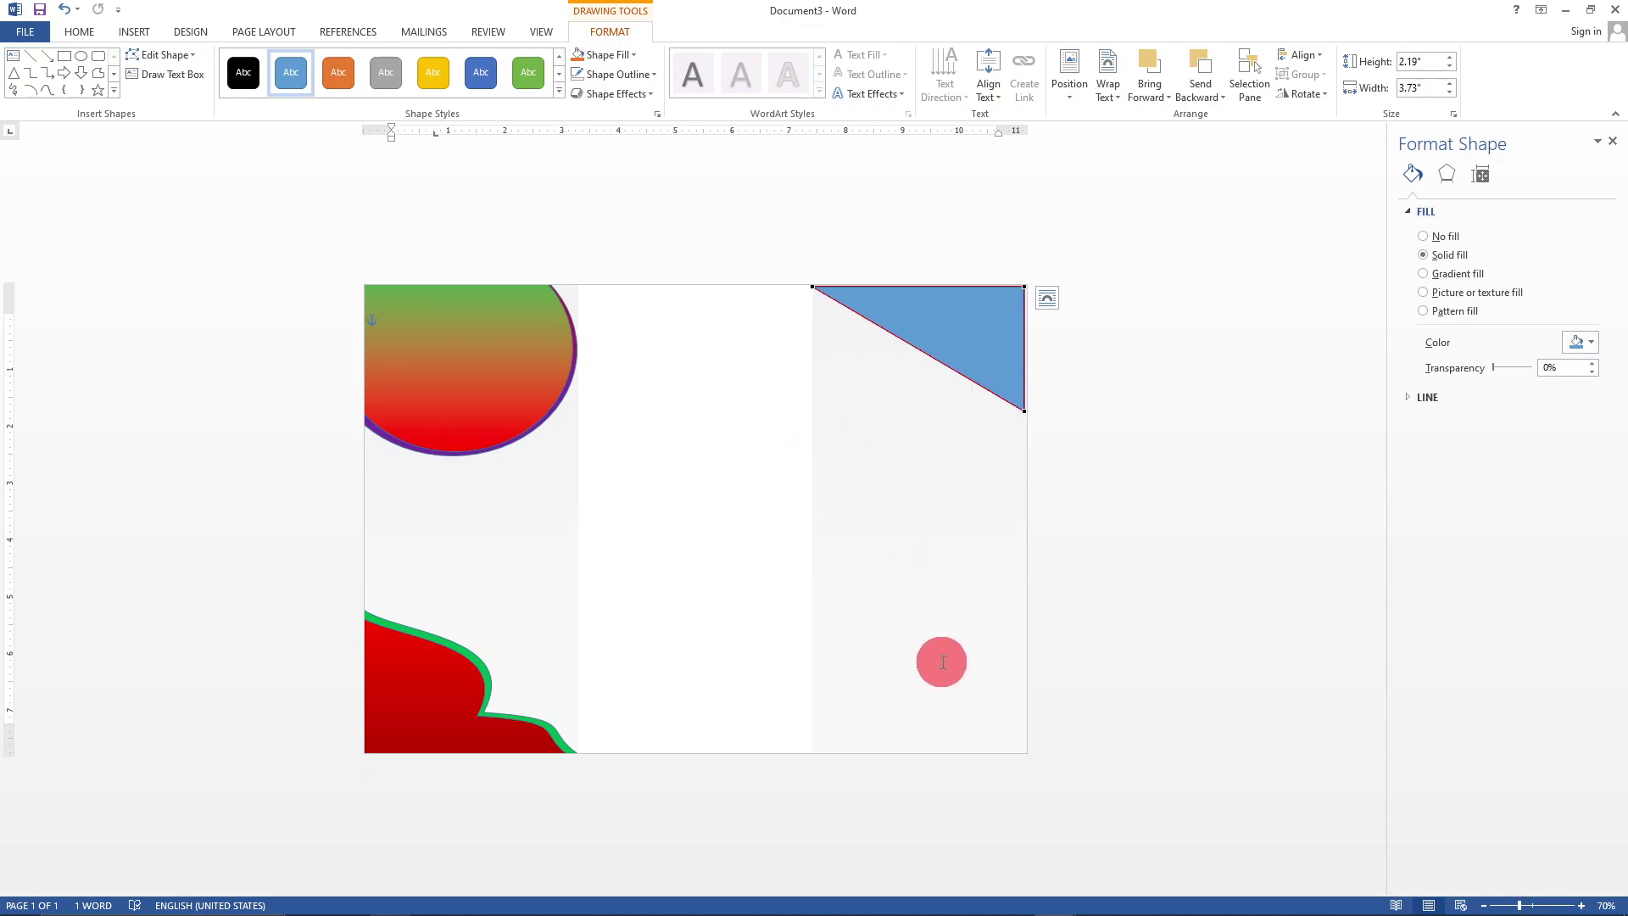
- Try adding a midpoint on the right panel triangle's slanted edge, moving it inward and bulging the edge outward on both sides
right_click(916, 347)
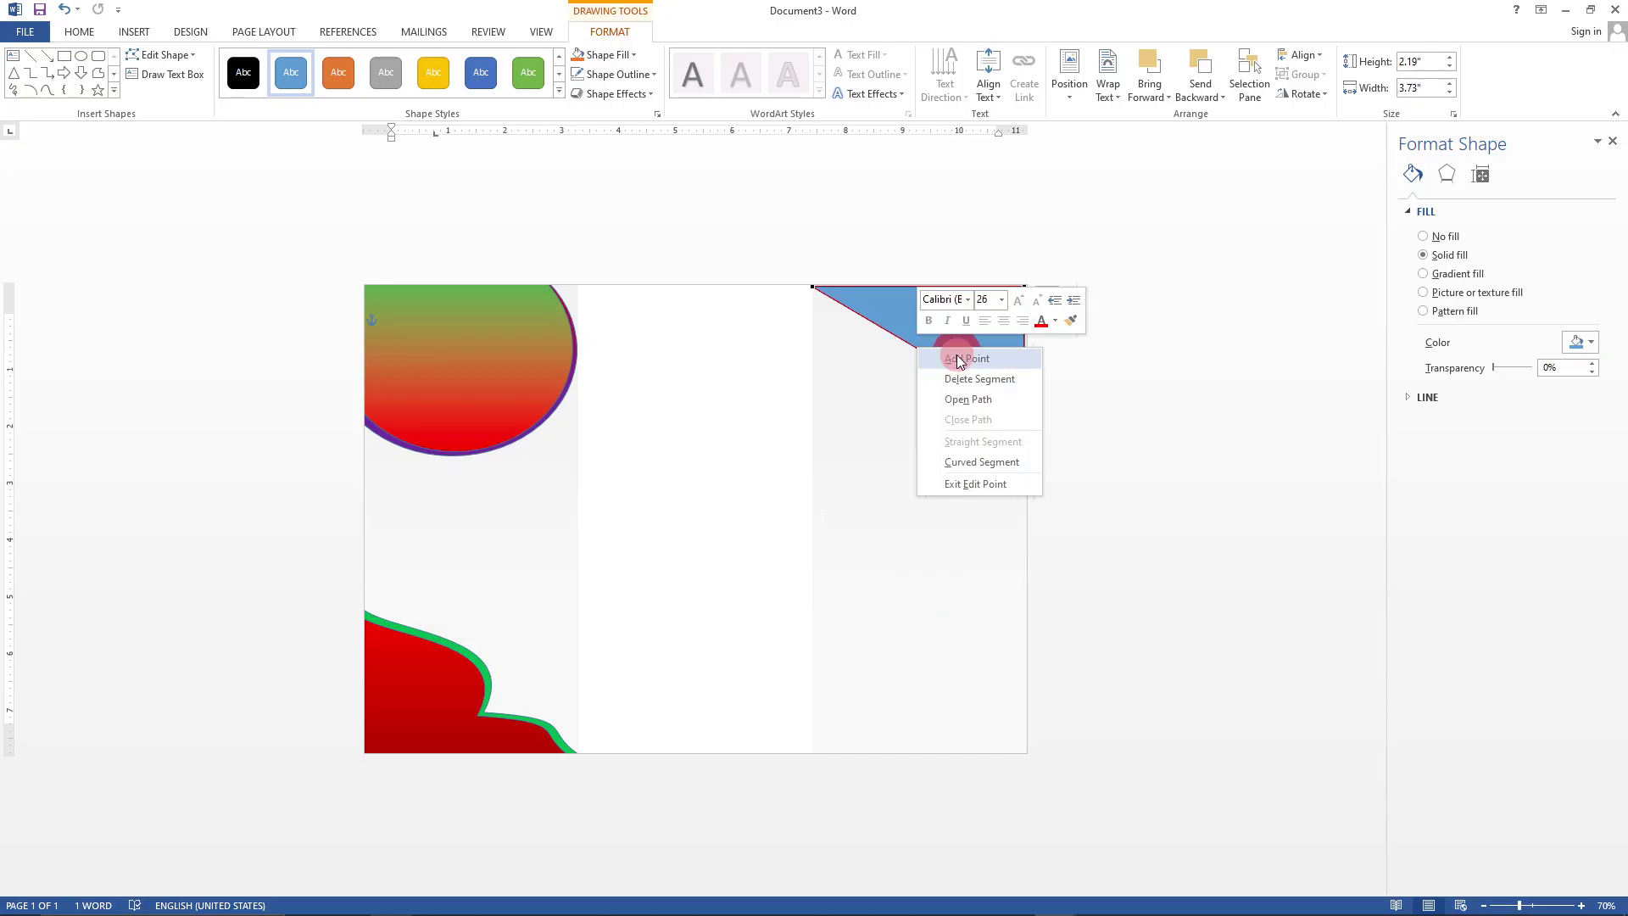
left_click(954, 356)
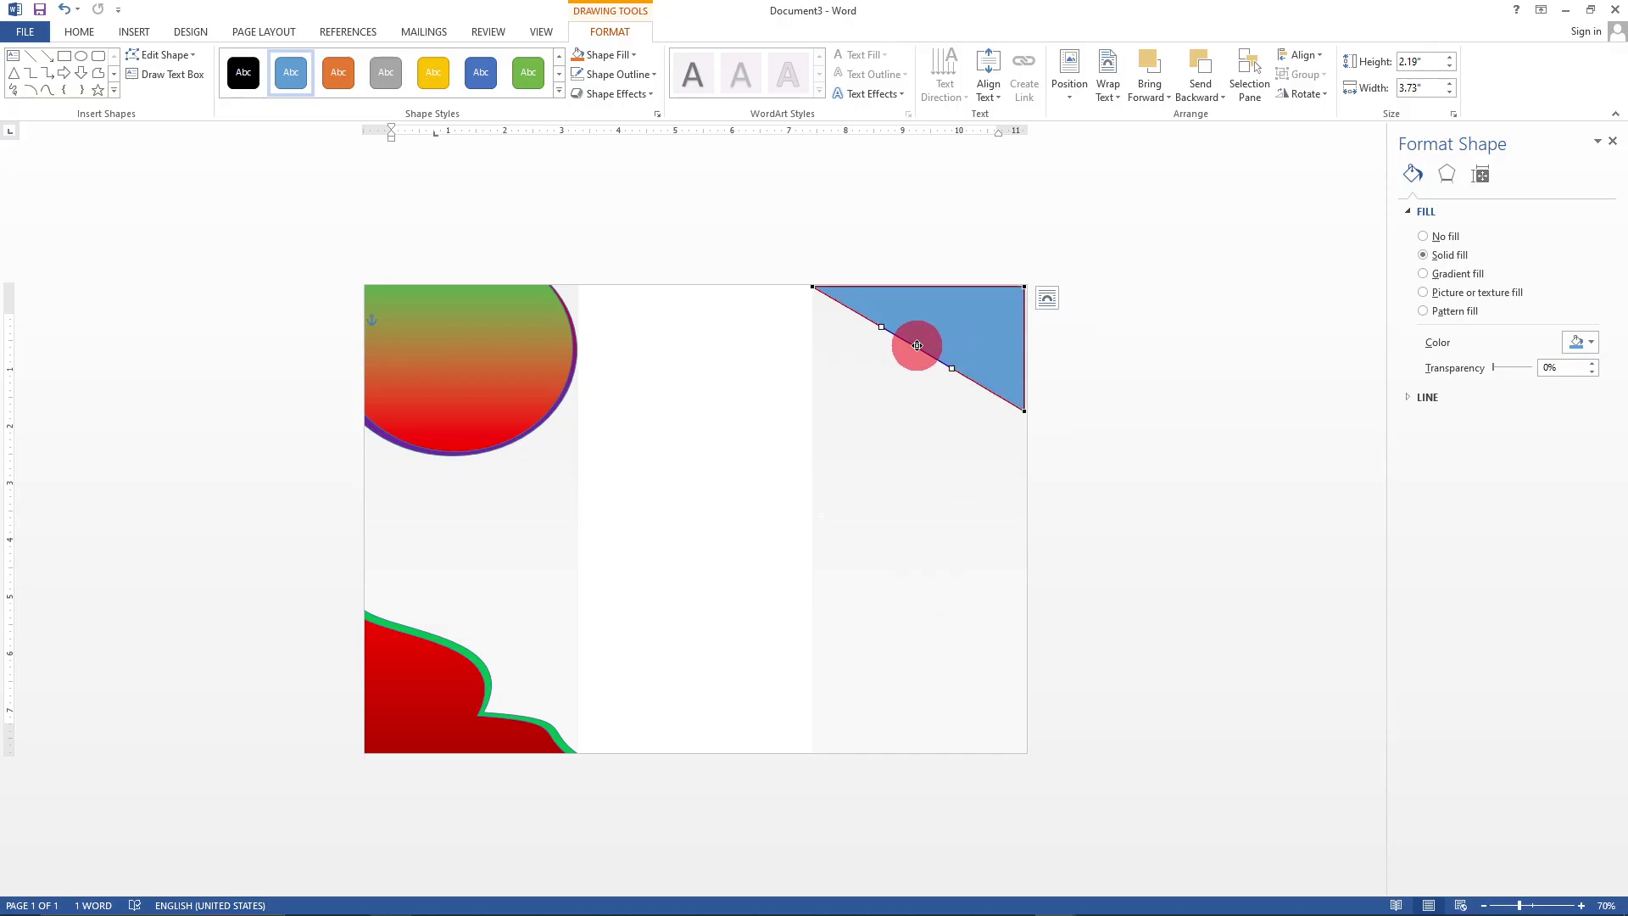
left_click_drag(914, 345, 951, 388)
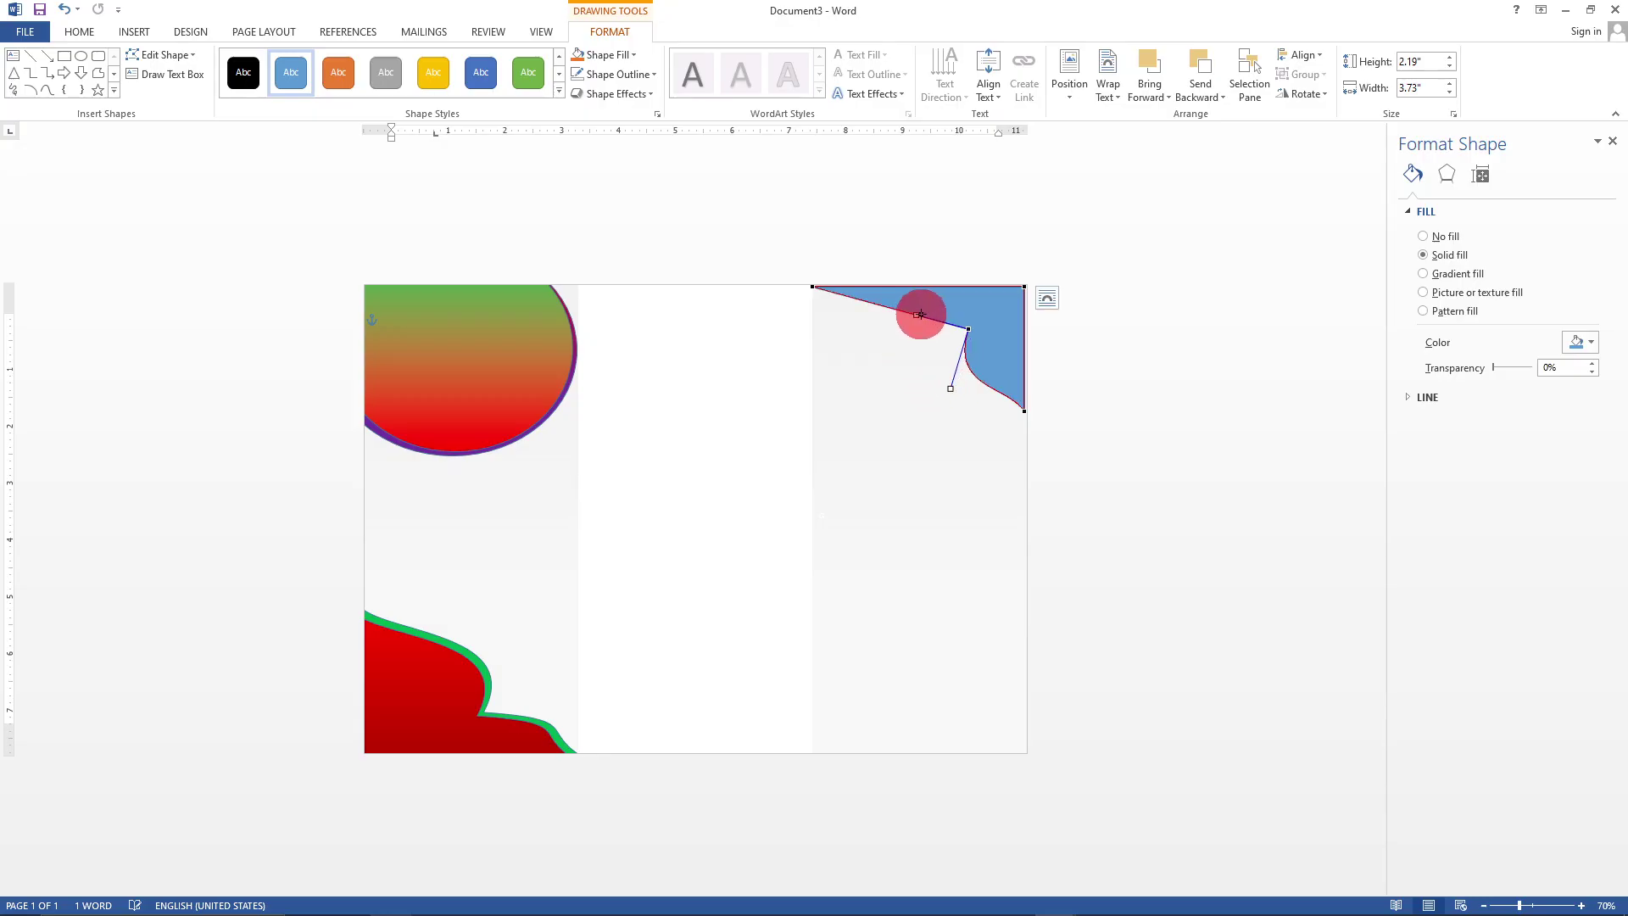
left_click_drag(917, 314, 896, 351)
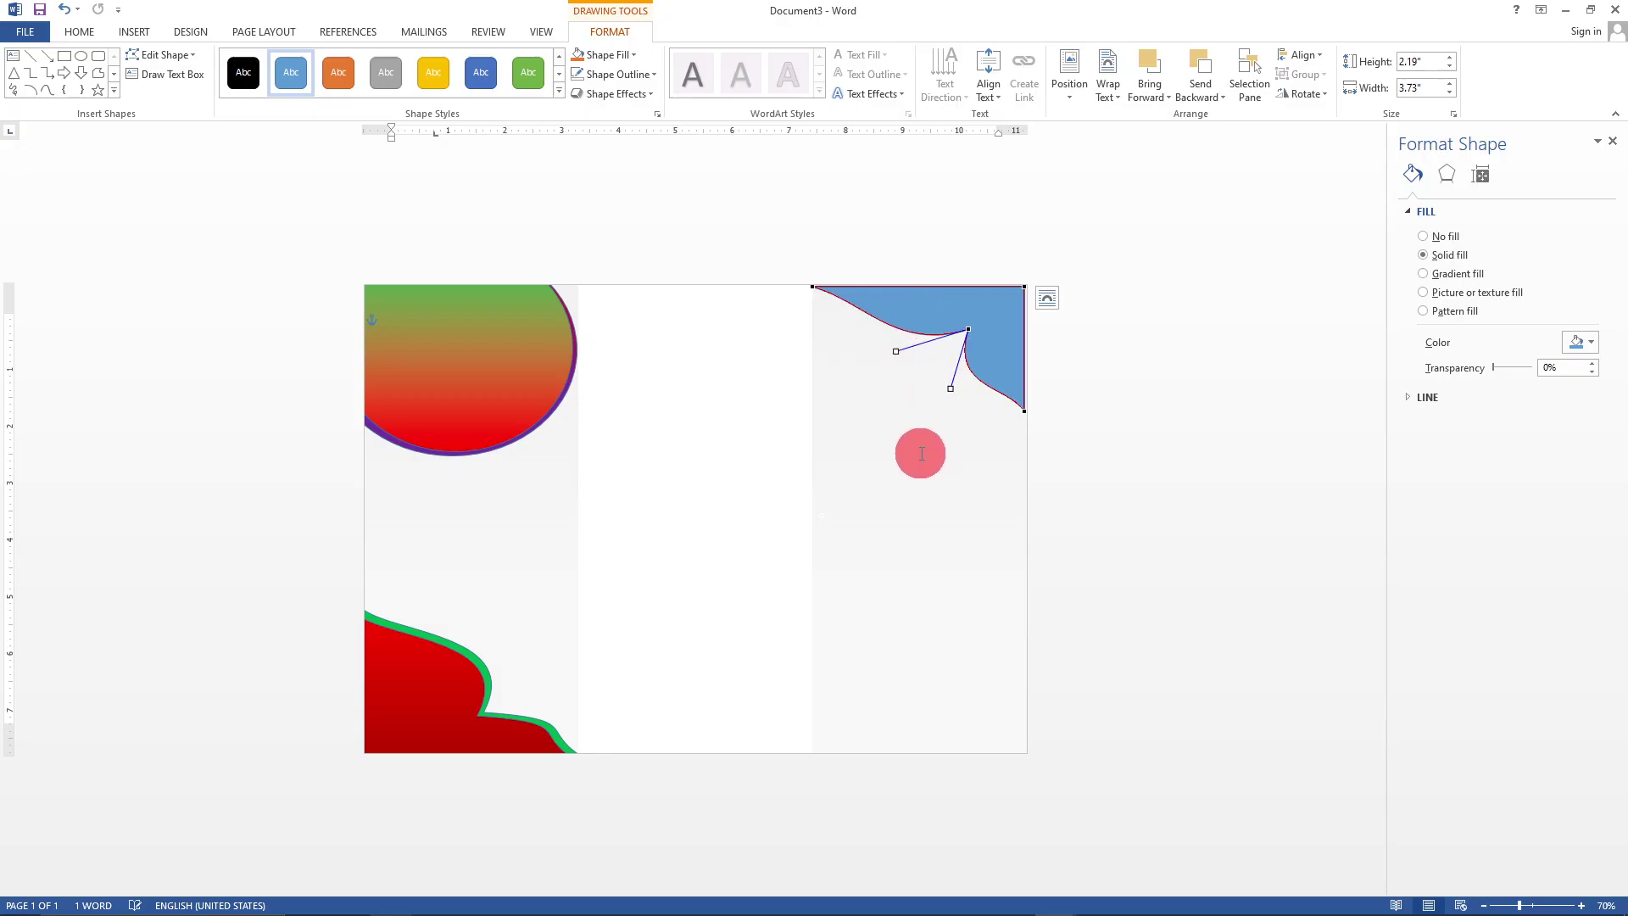
left_click(889, 577)
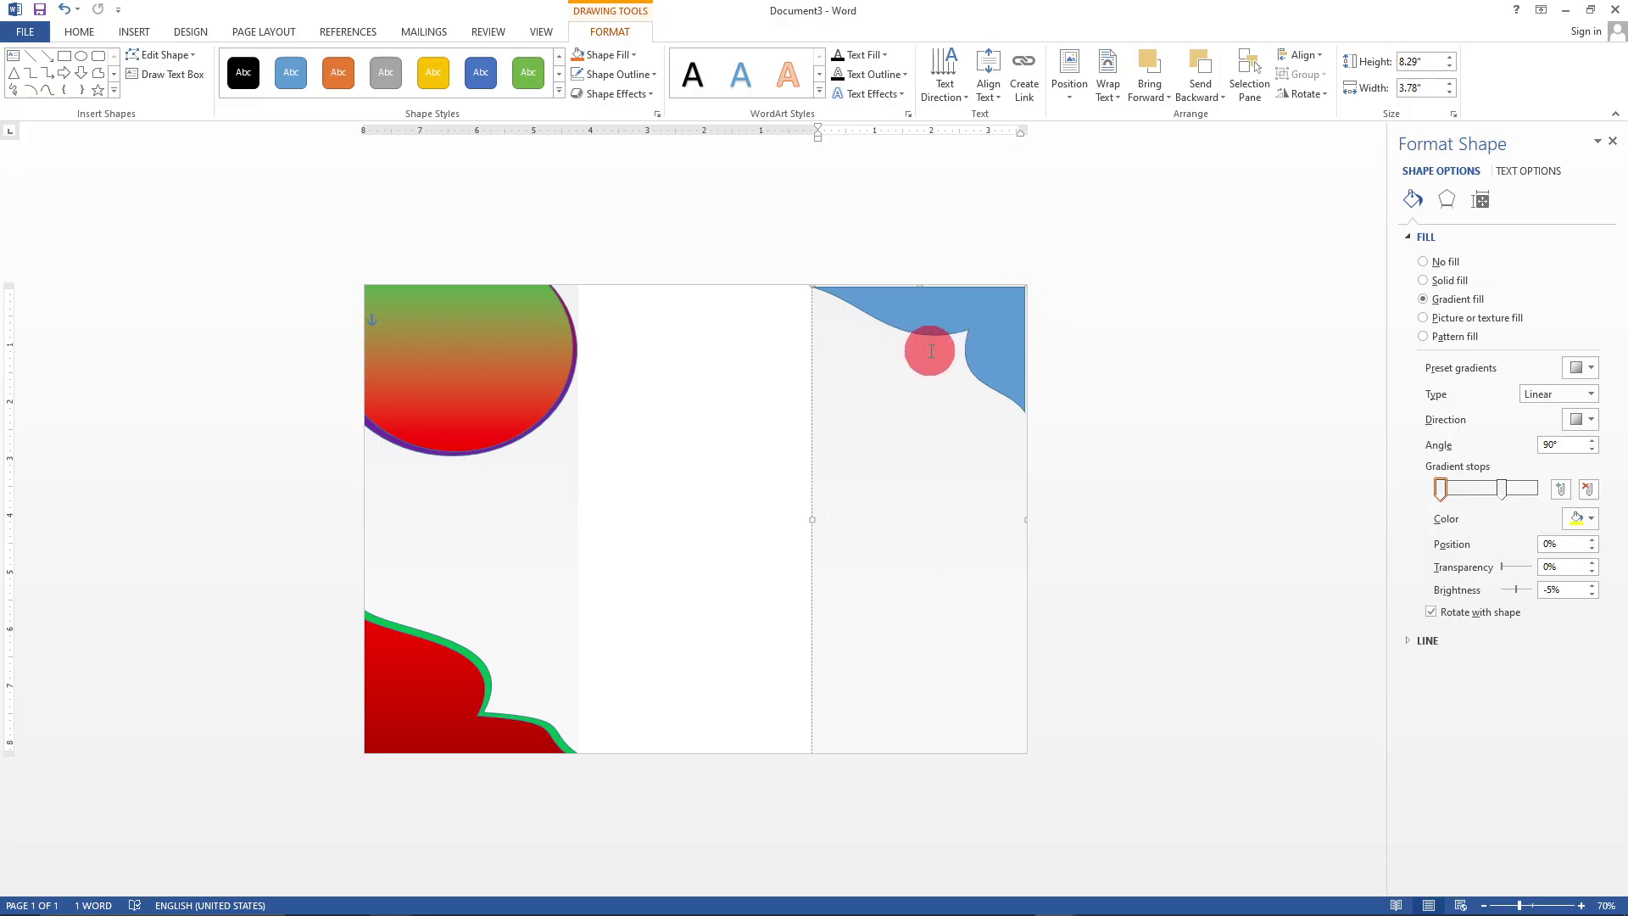
- Try filling the curved shape on the right panel with the bearded man's portrait from the BROCHURE folder in Downloads
left_click(989, 333)
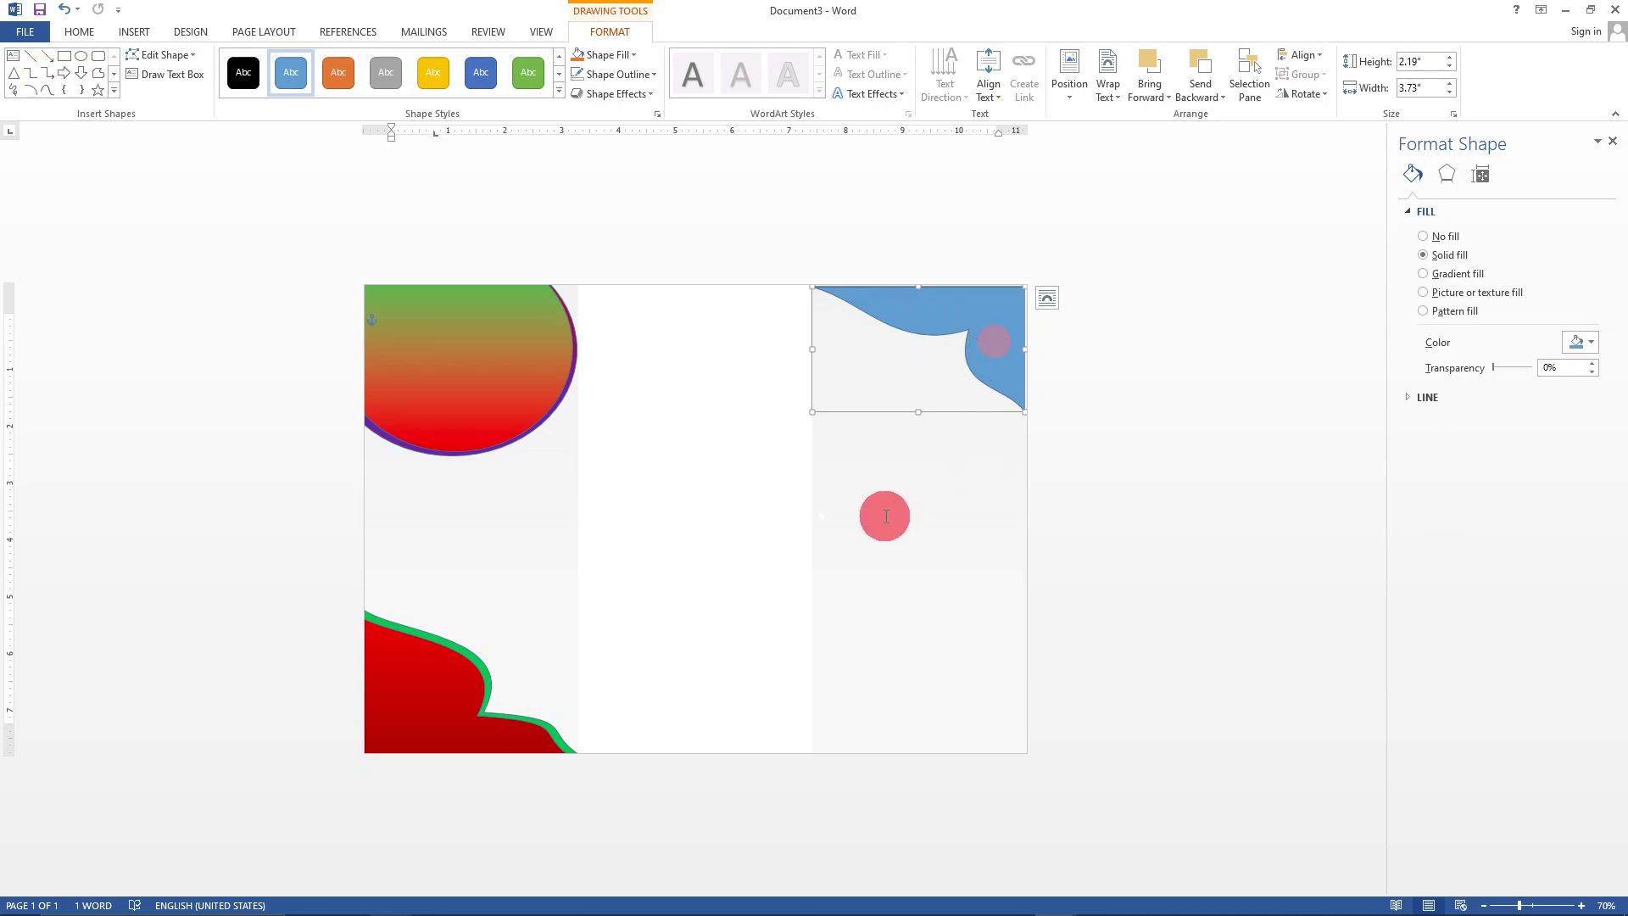
left_click(633, 55)
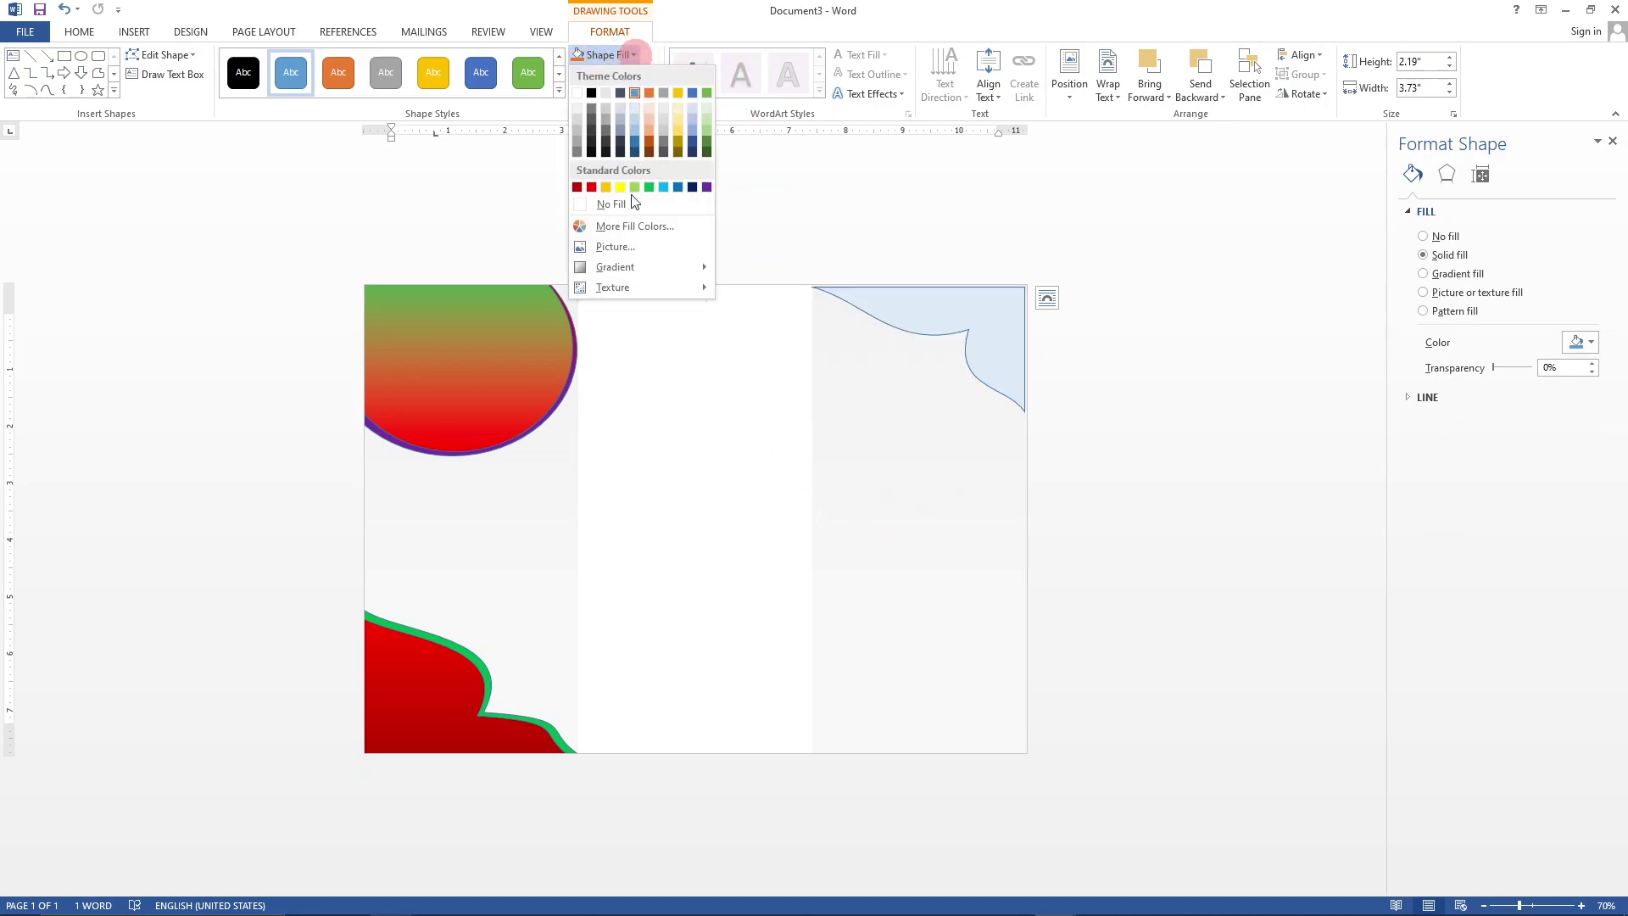
left_click(617, 244)
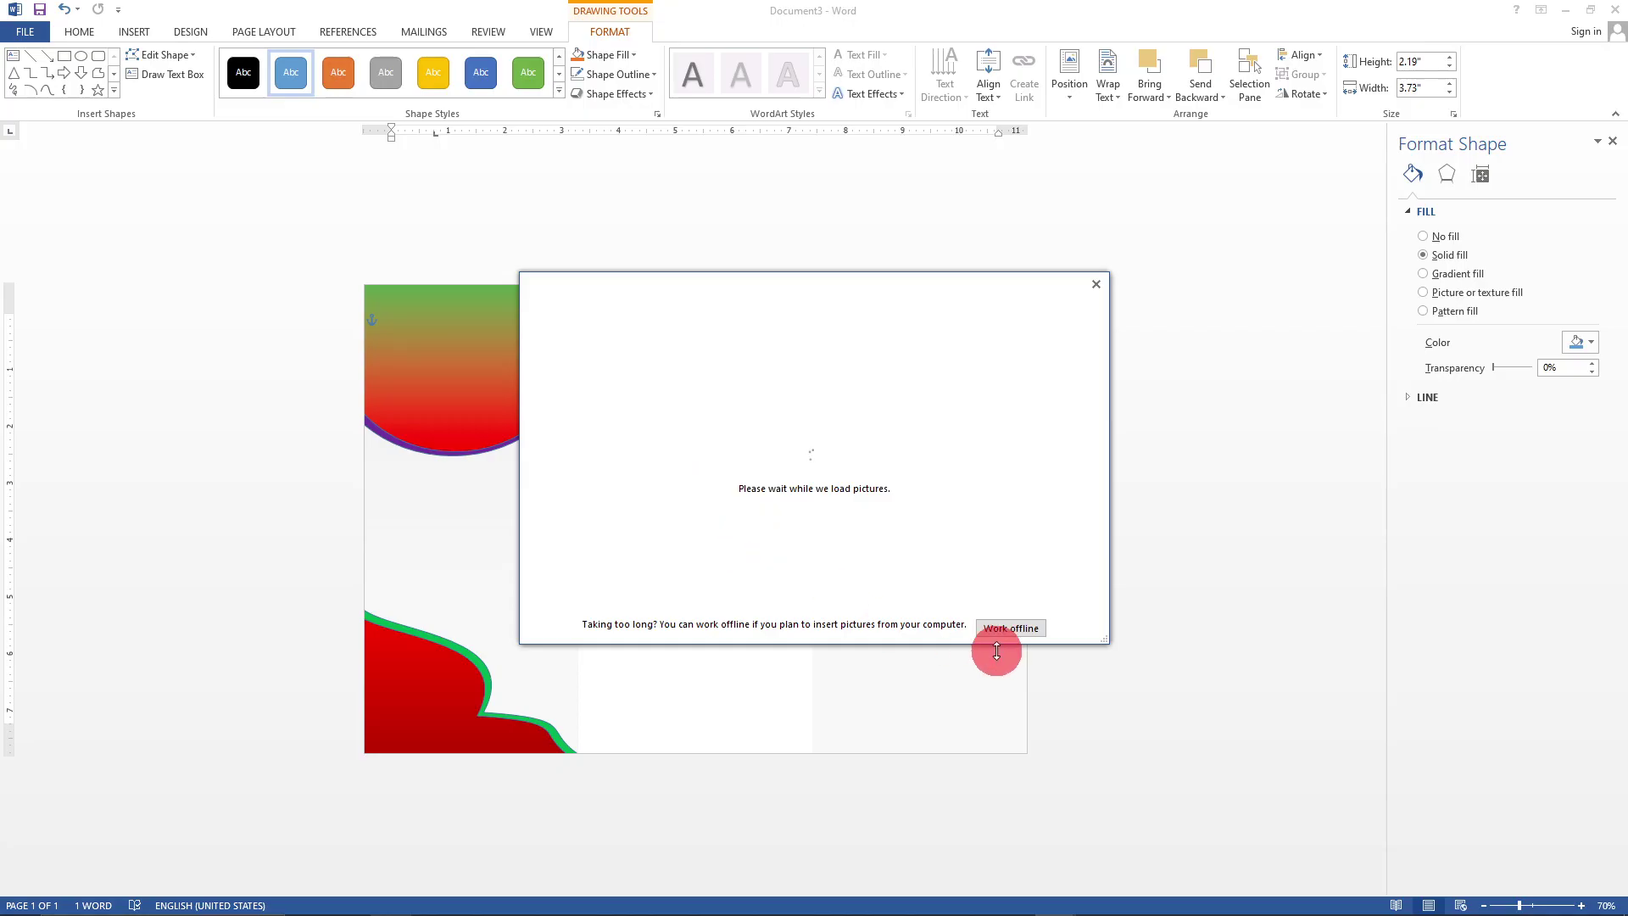
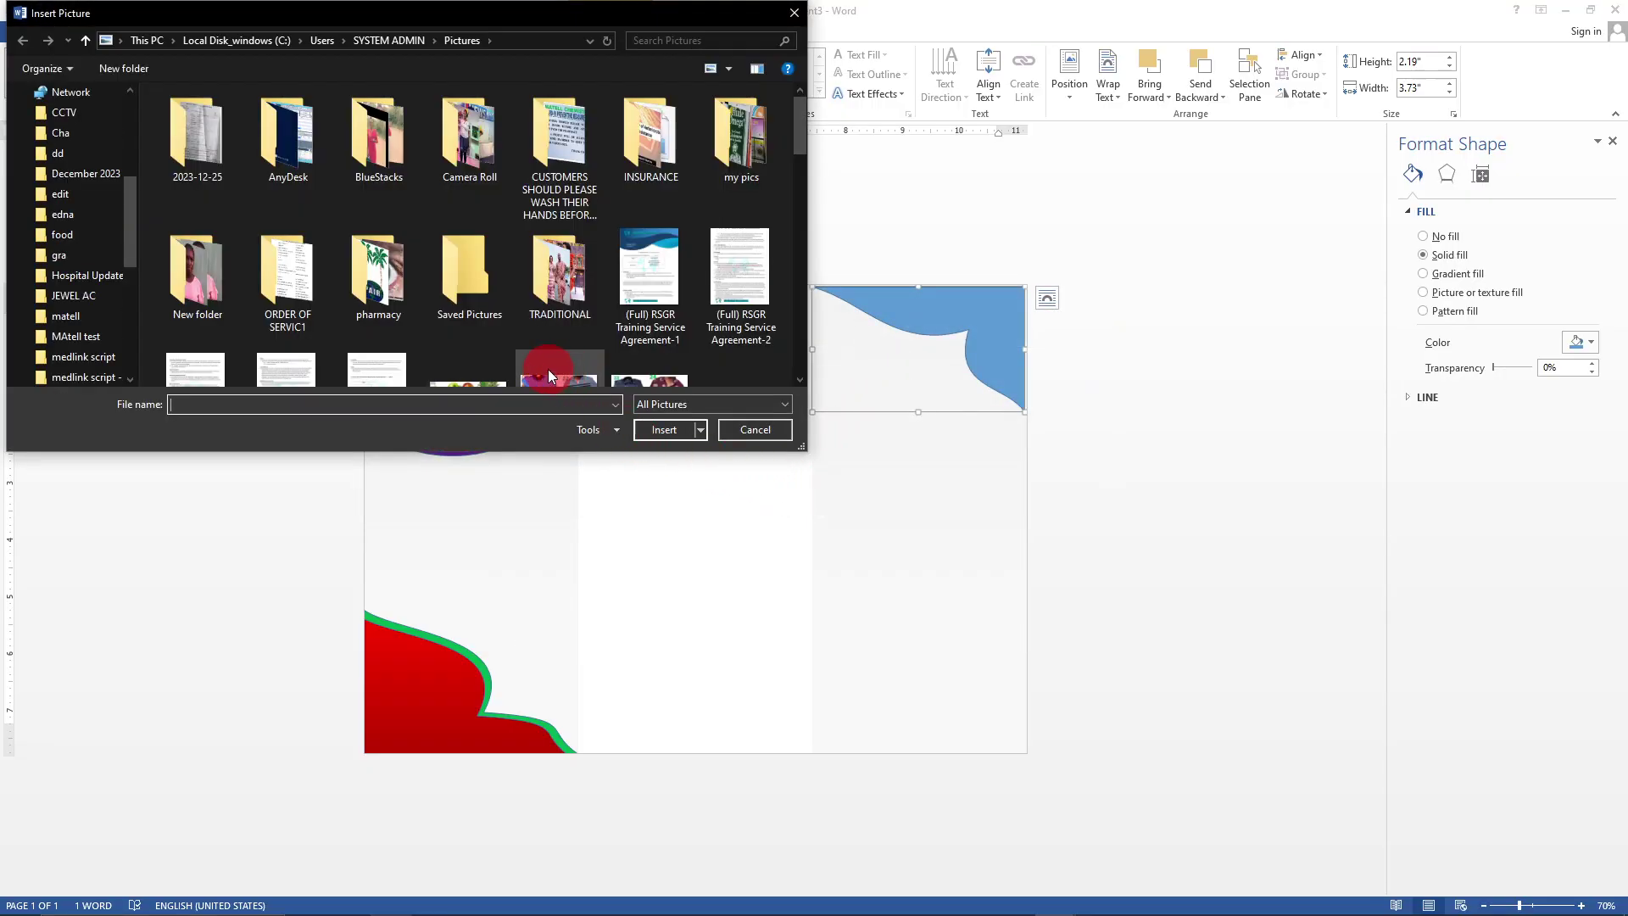
scroll(93, 229, "up", 4)
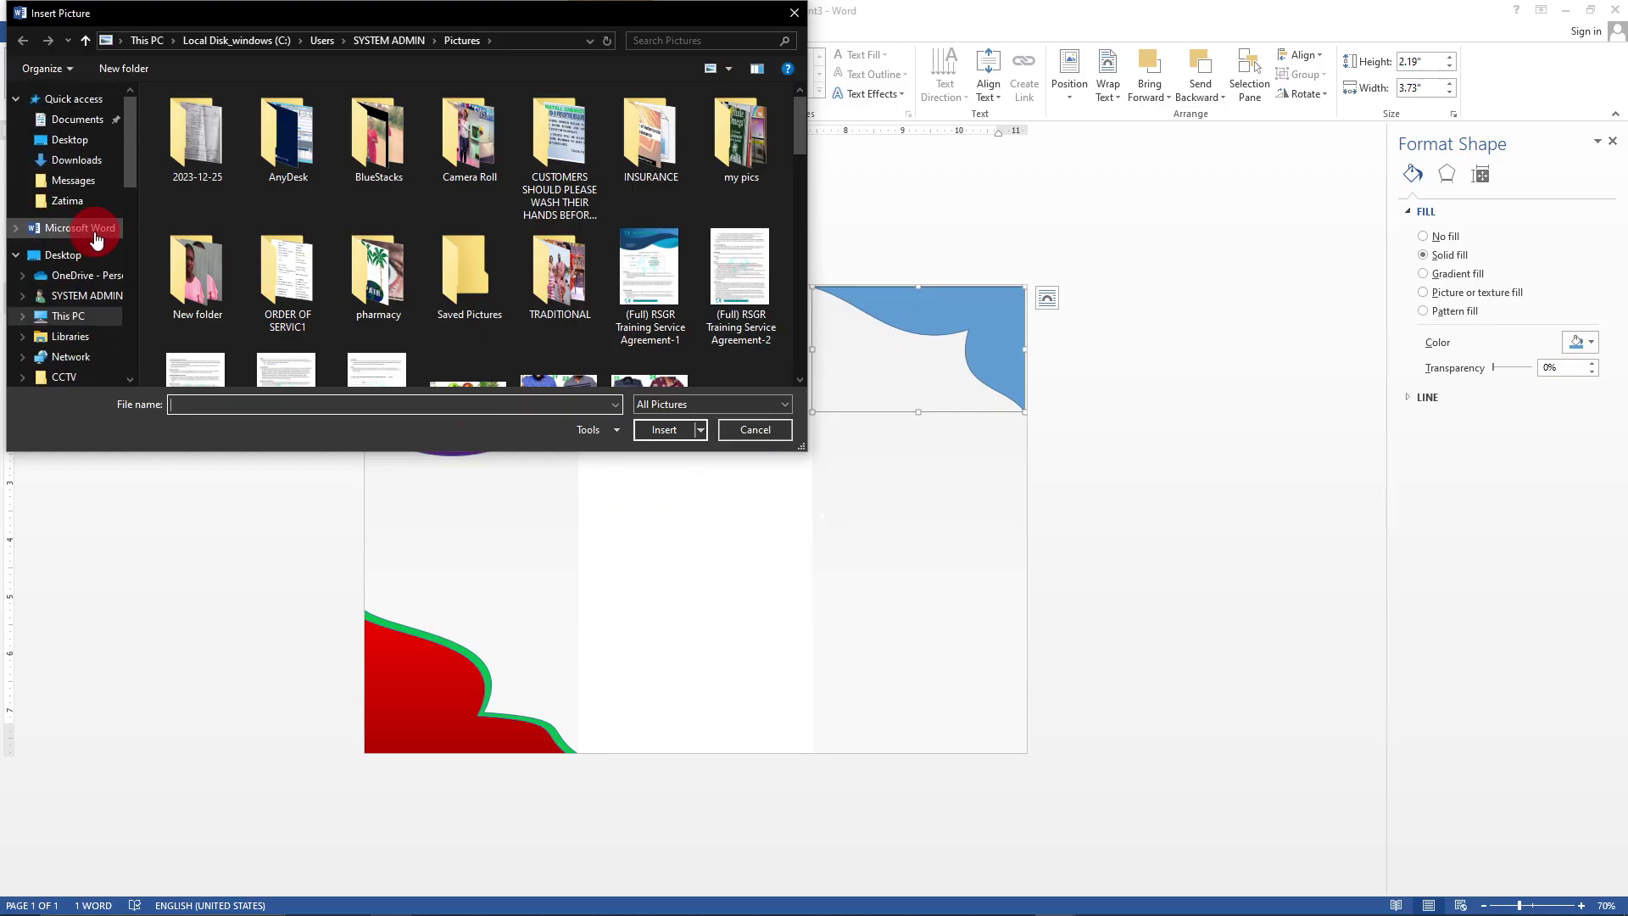
left_click(93, 161)
double_click(184, 135)
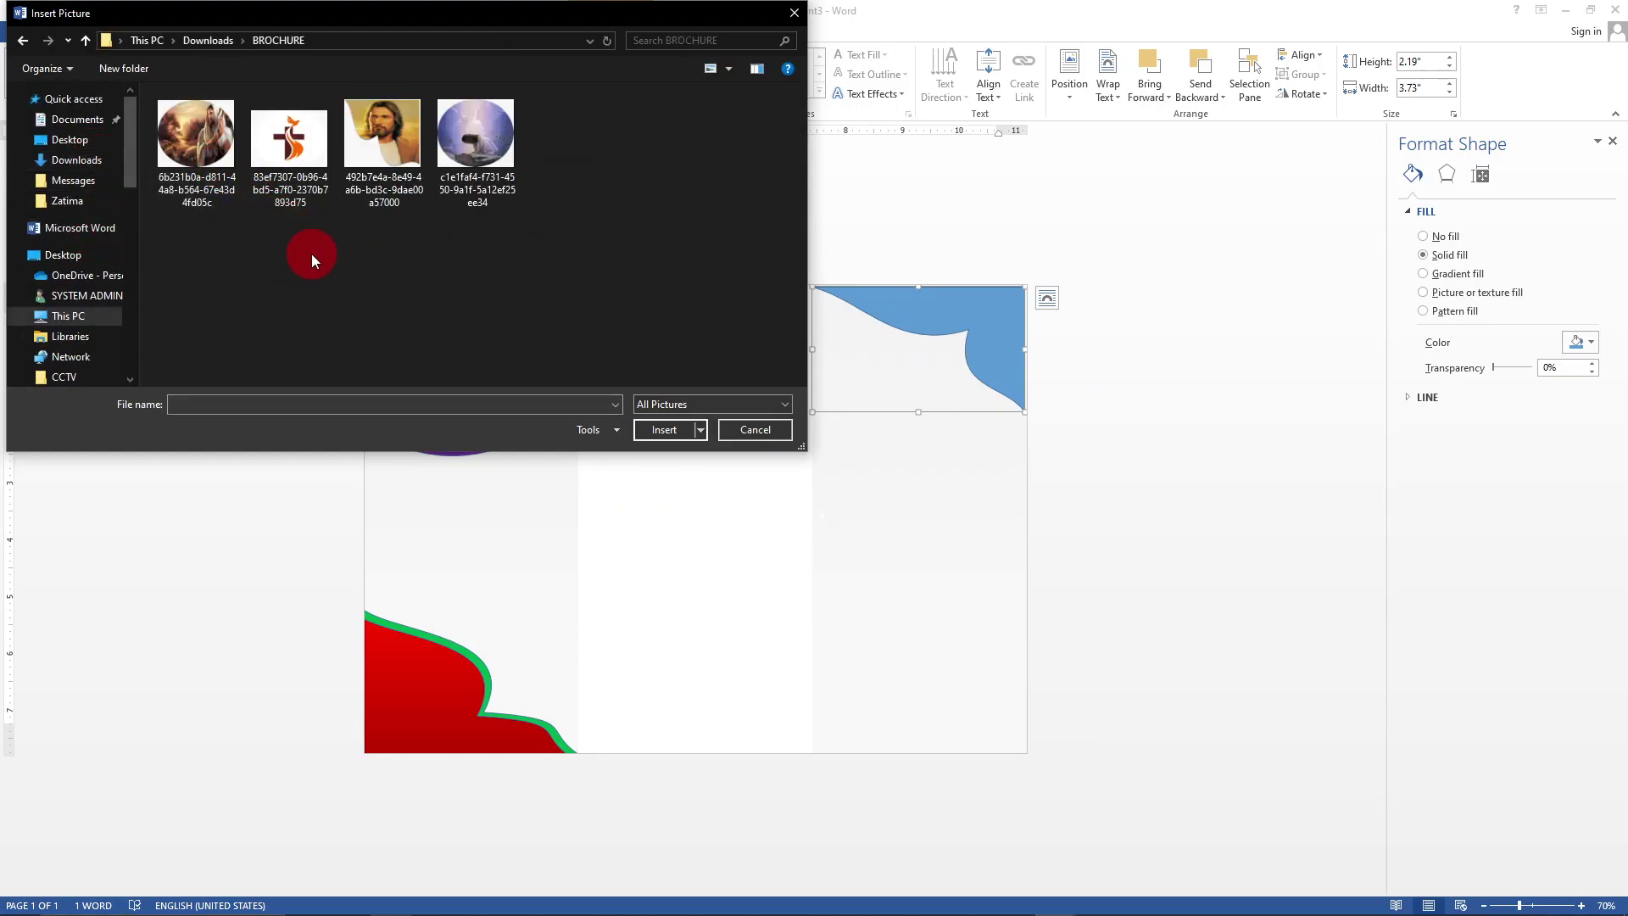
double_click(384, 149)
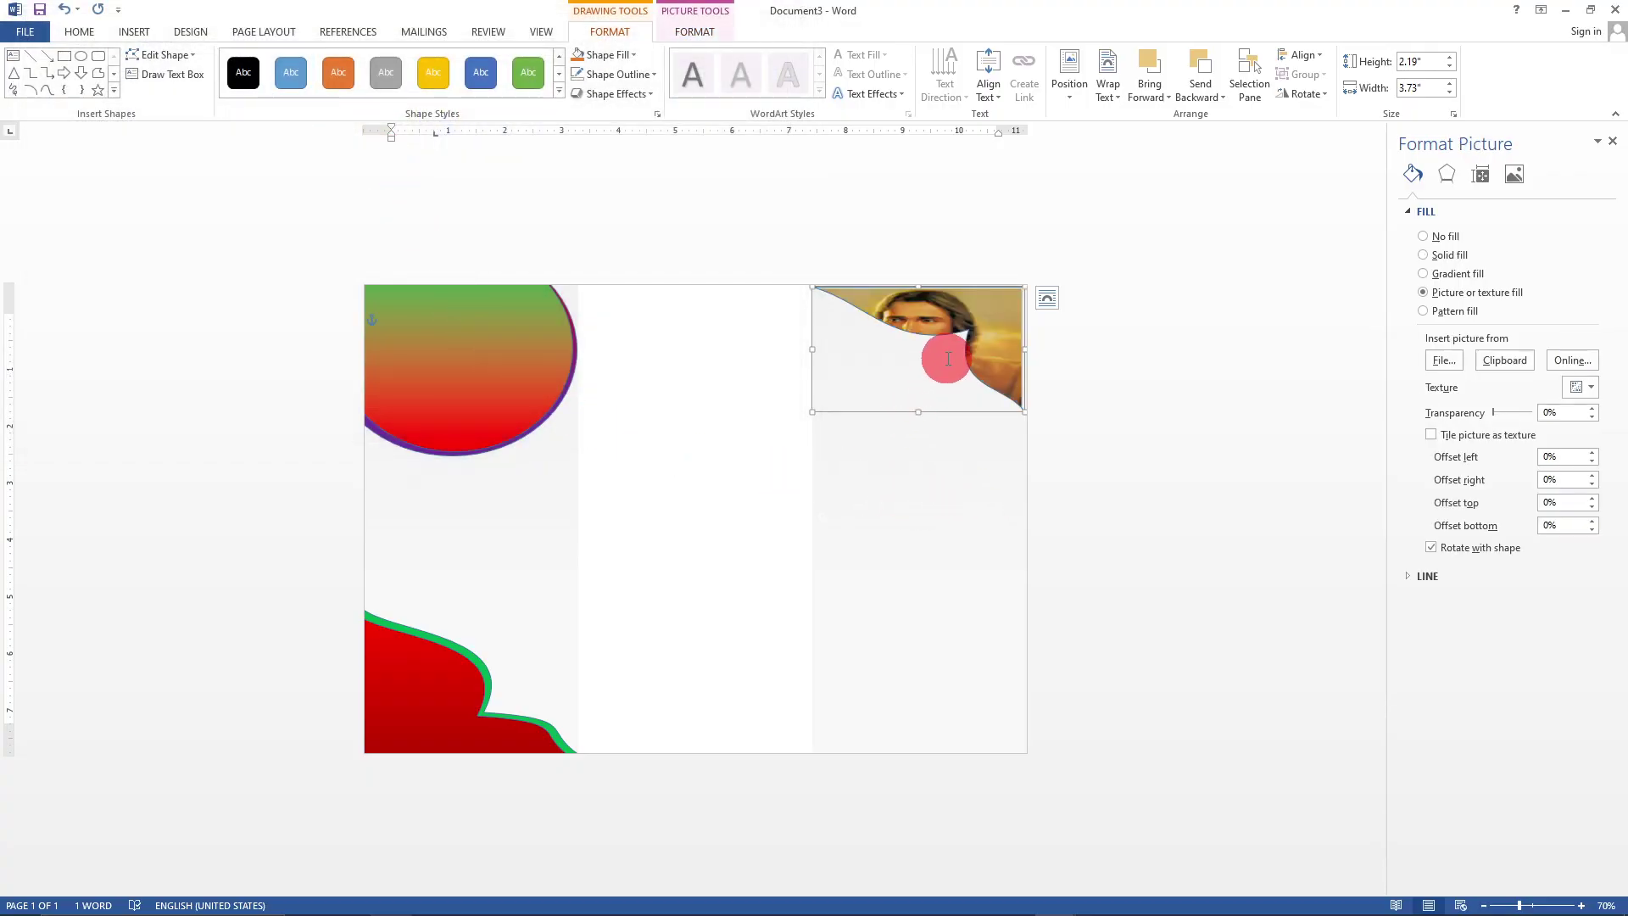
mouse_move(968, 334)
left_mouse_down()
mouse_move(954, 356)
mouse_move(968, 335)
left_mouse_up()
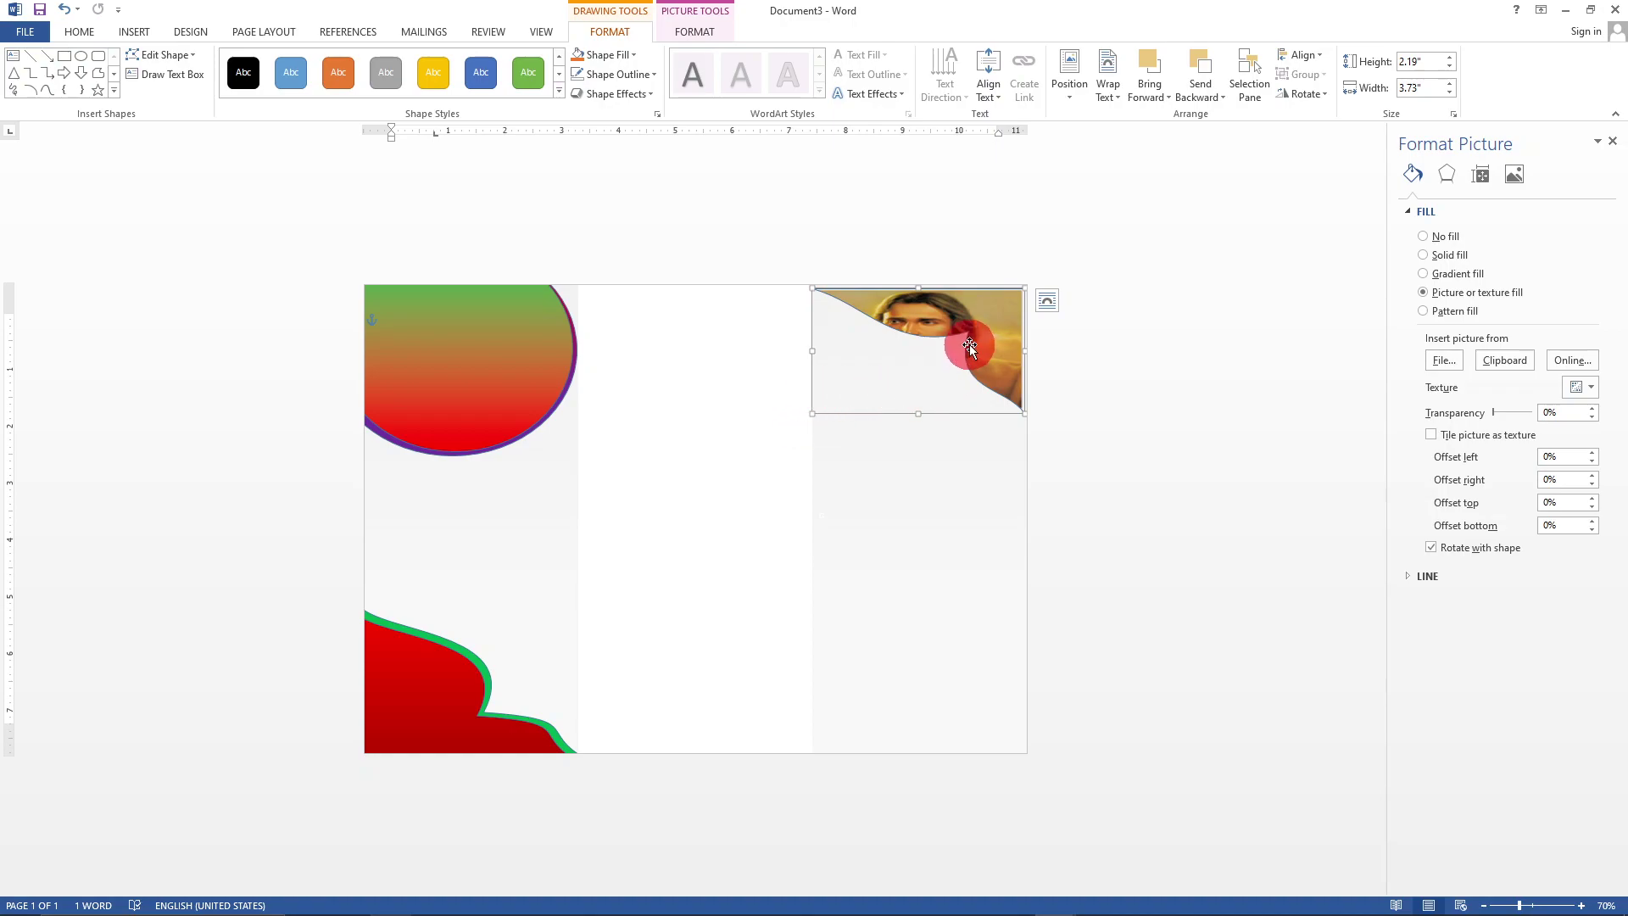
left_click(914, 345)
left_click(946, 335)
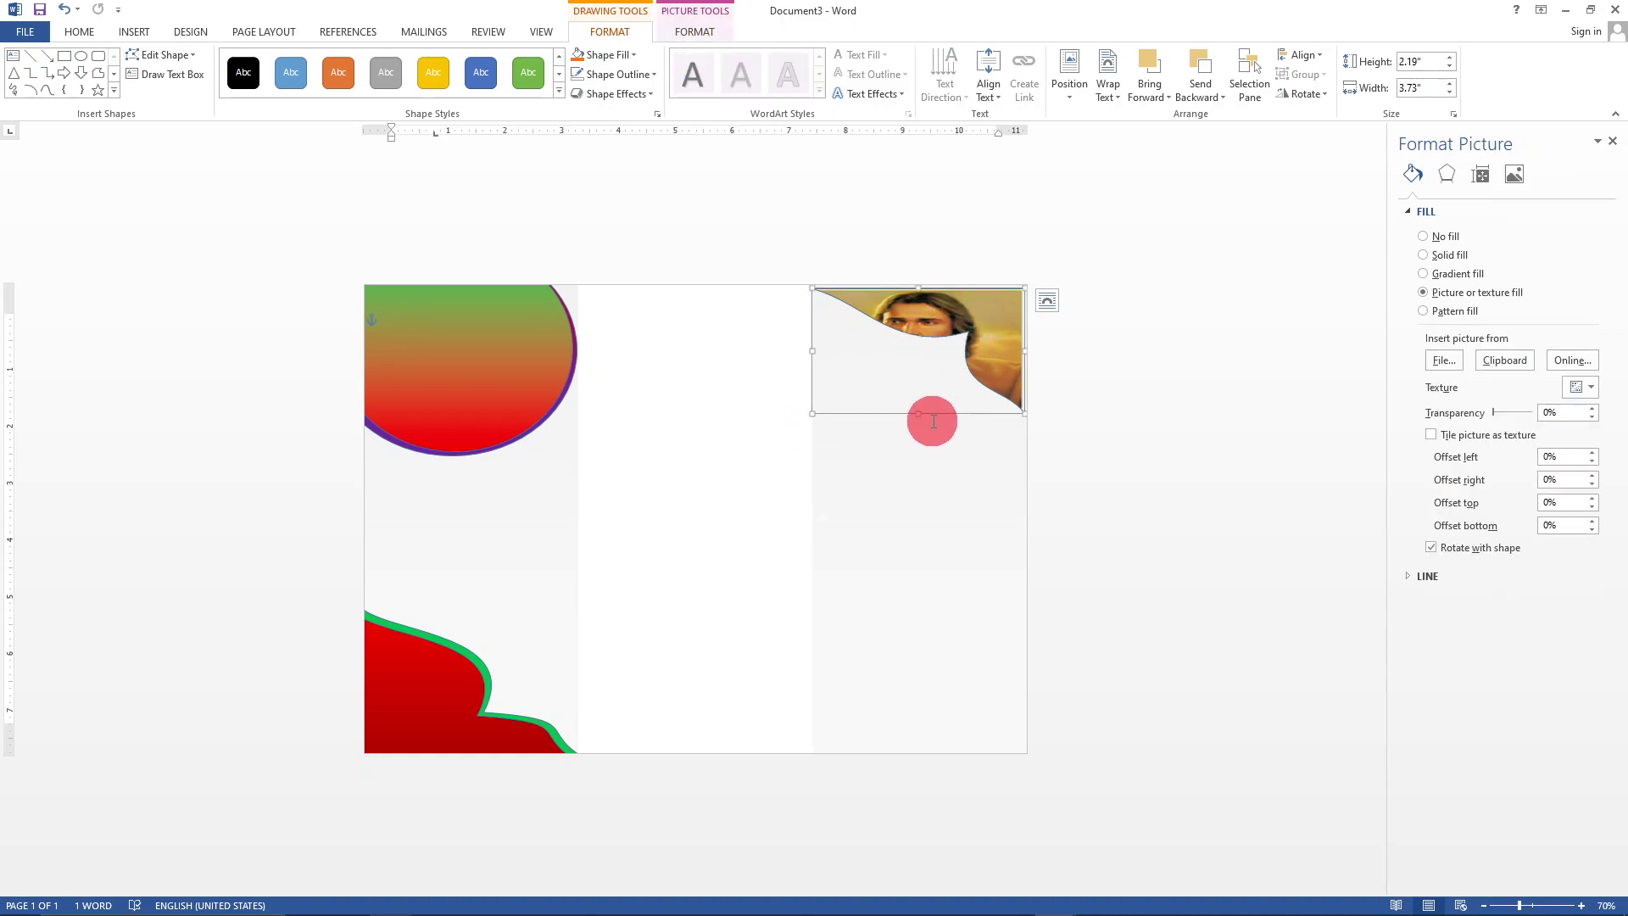
- Undo the picture fill and the curve edits back to the right panel's plain triangle
key("ctrl+z")
key("ctrl+z")
key("ctrl+z")
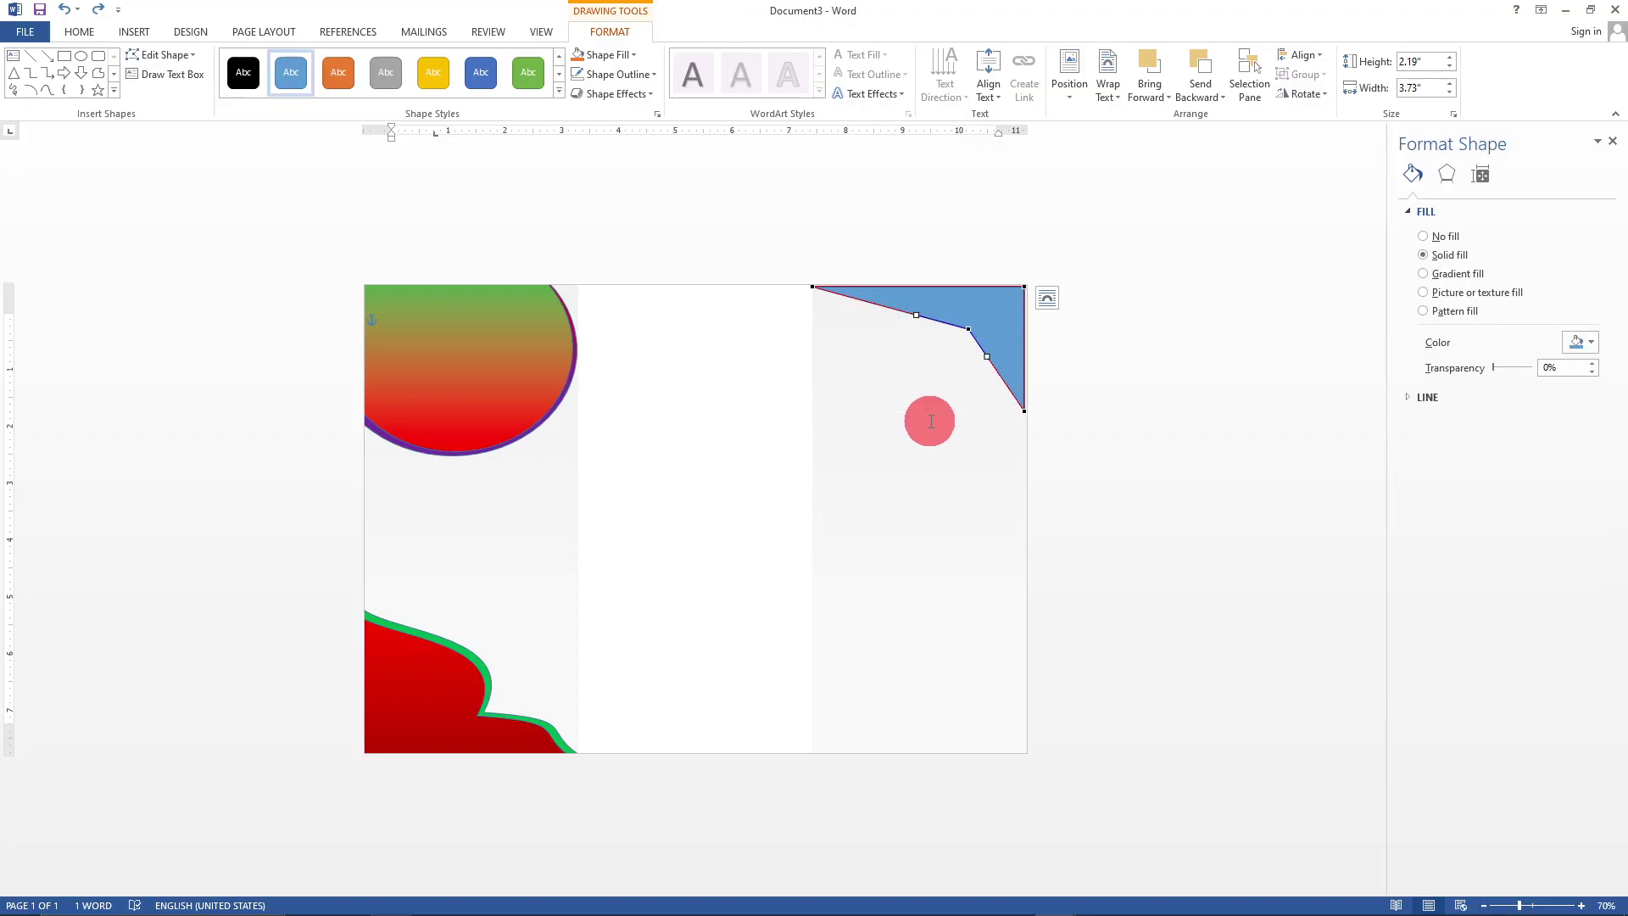
key("ctrl+z")
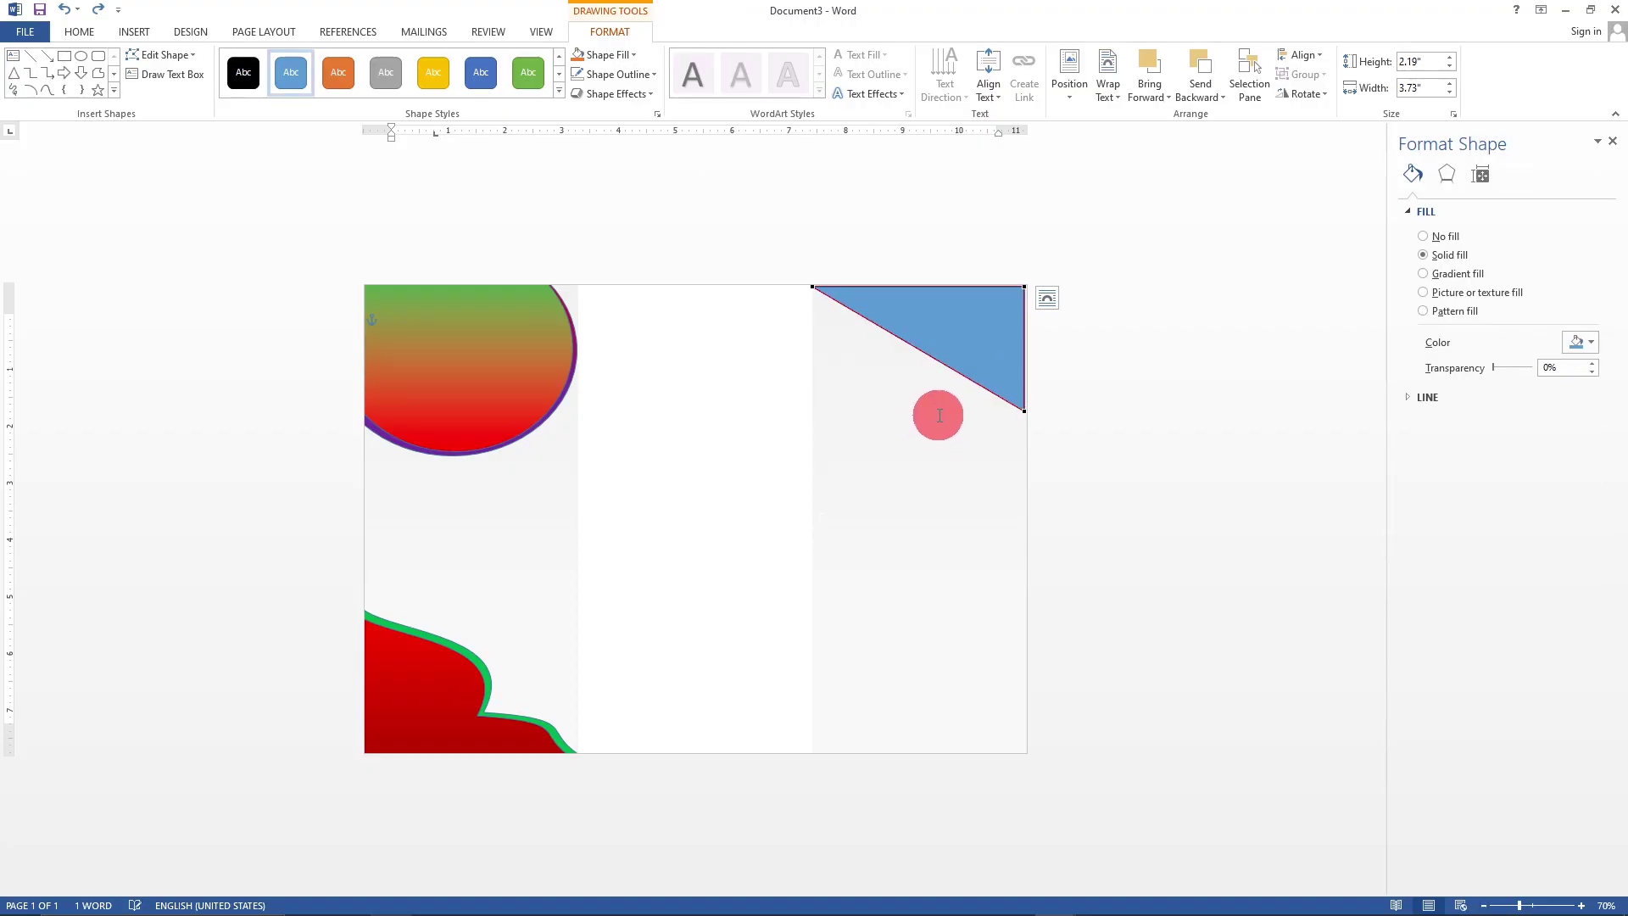
left_click(959, 331)
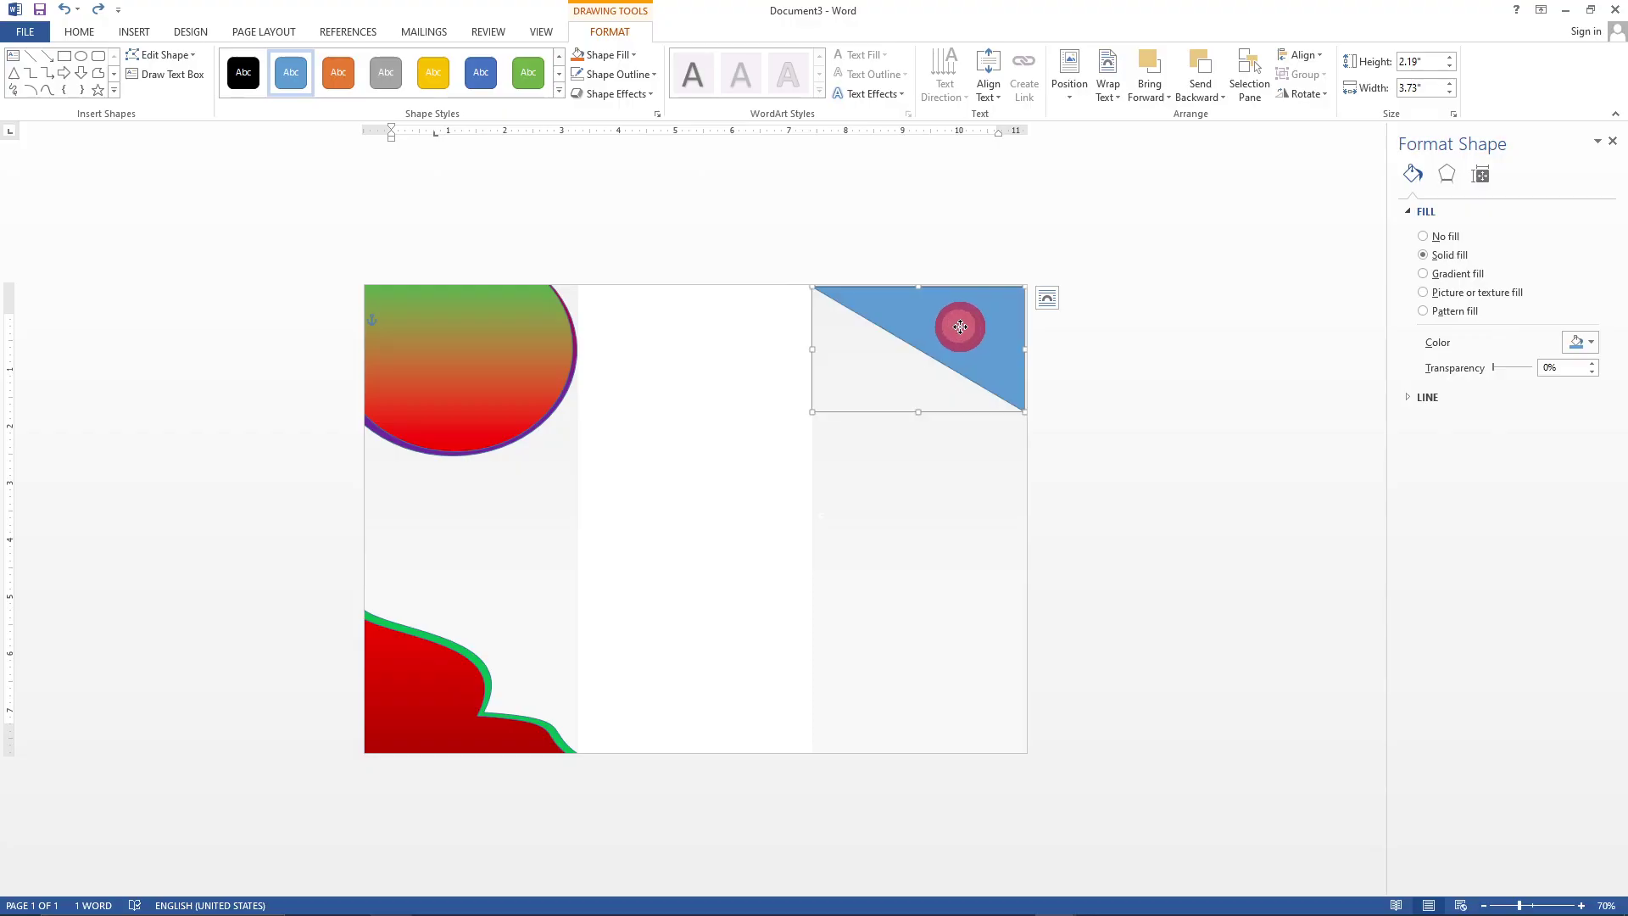
right_click(959, 326)
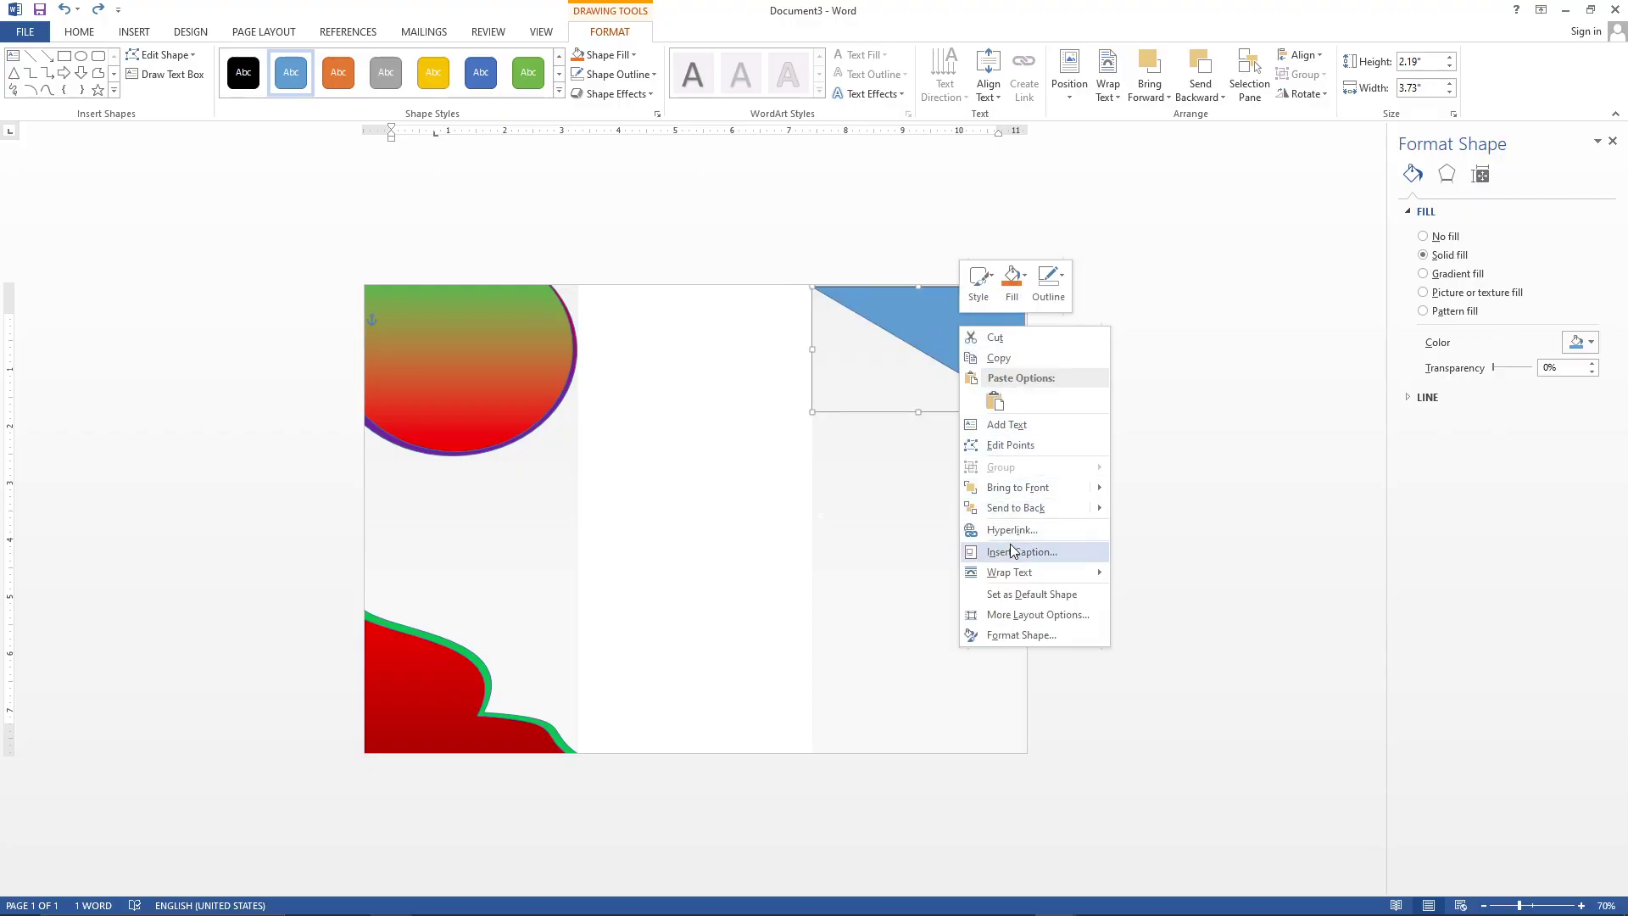
left_click(852, 364)
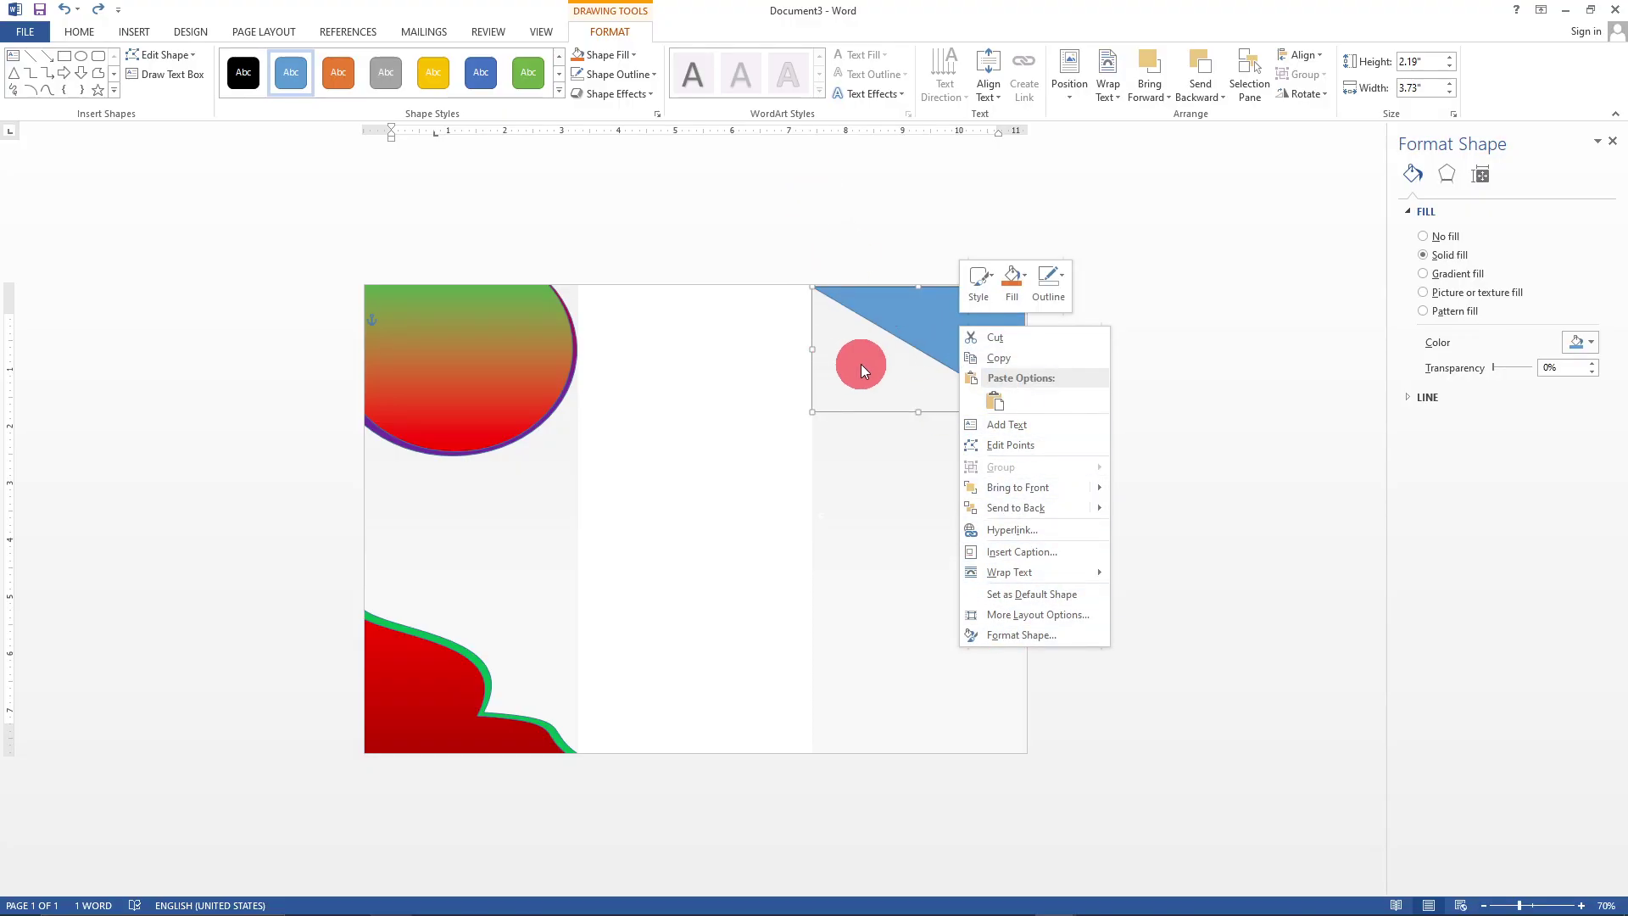
- Try filling the right panel's triangle with the picture of the man in a blue suit from the Downloads folder
left_click(633, 56)
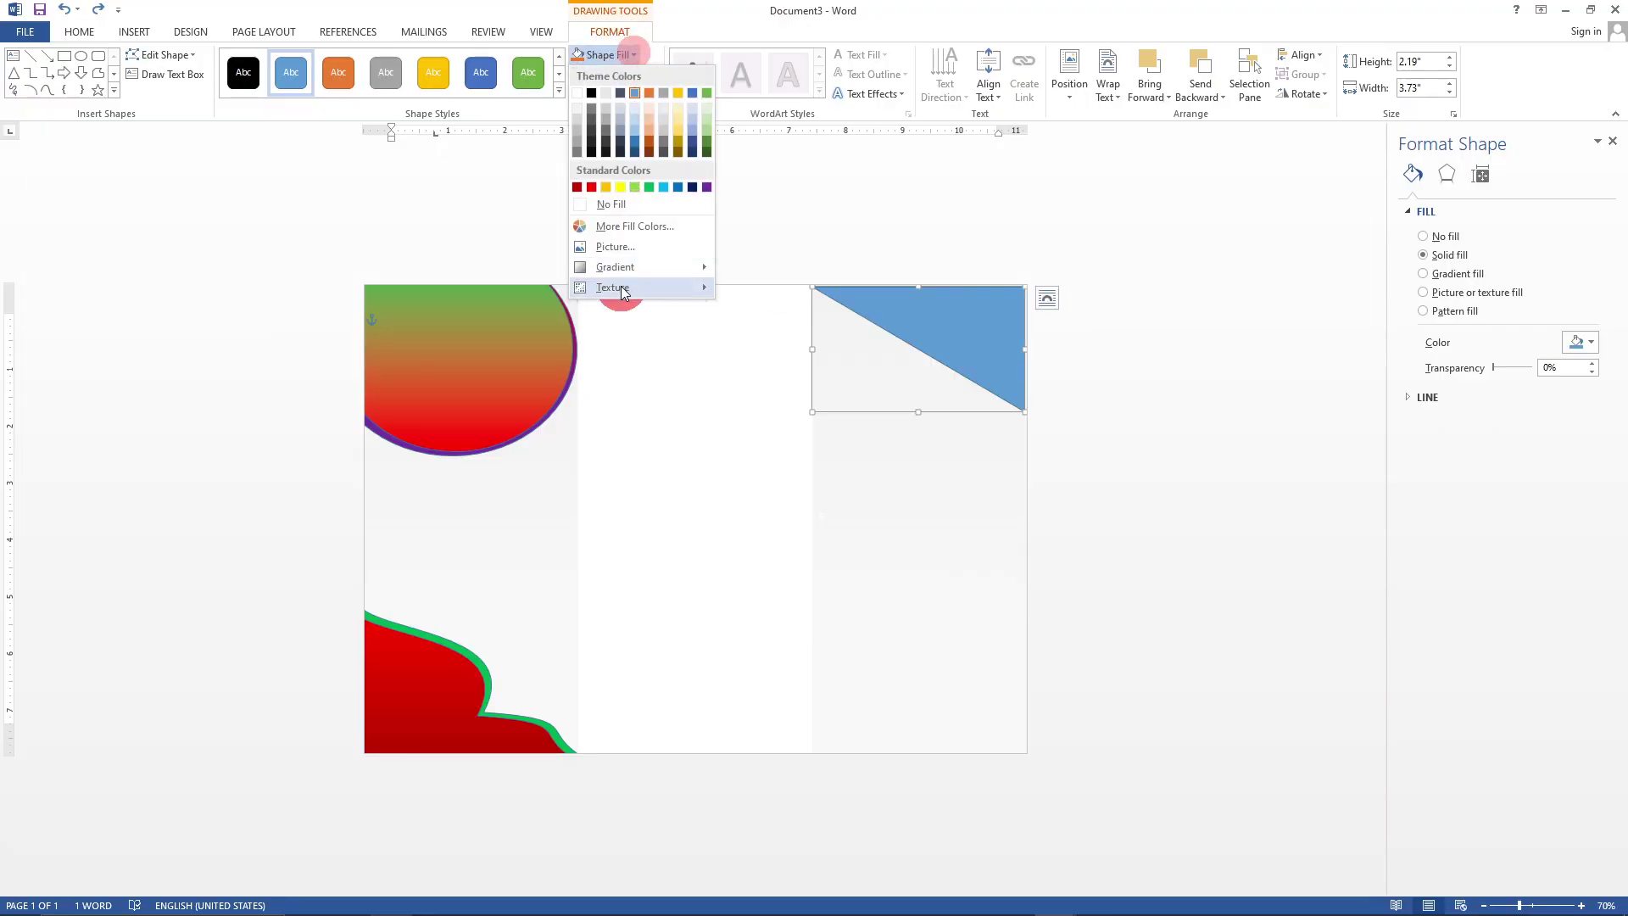
left_click(615, 247)
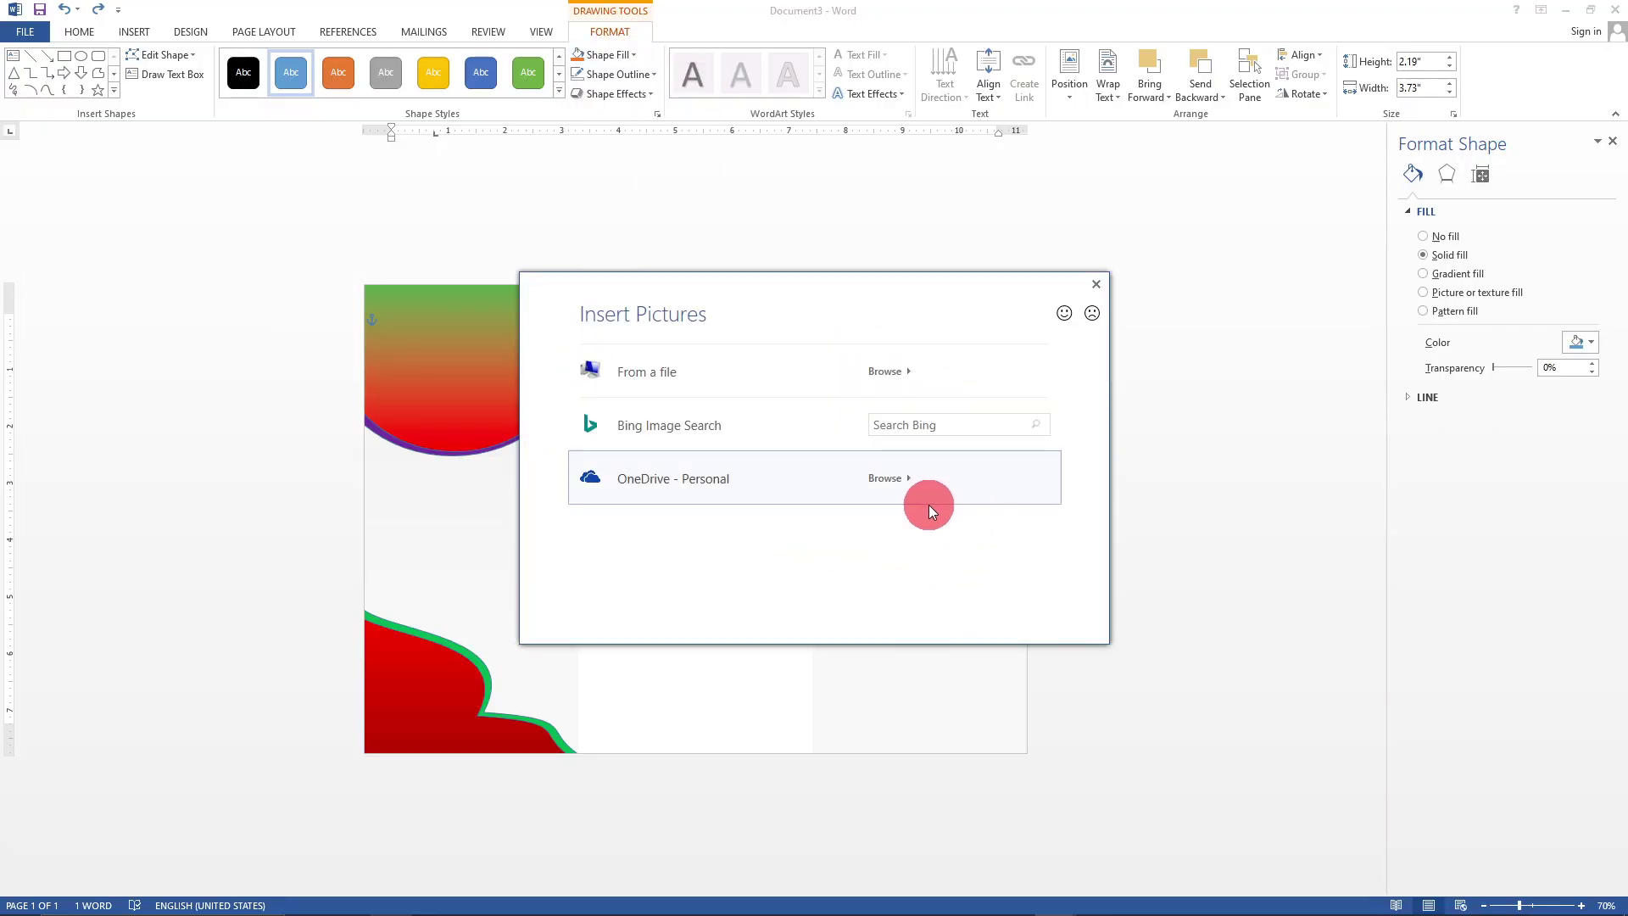
left_click(664, 370)
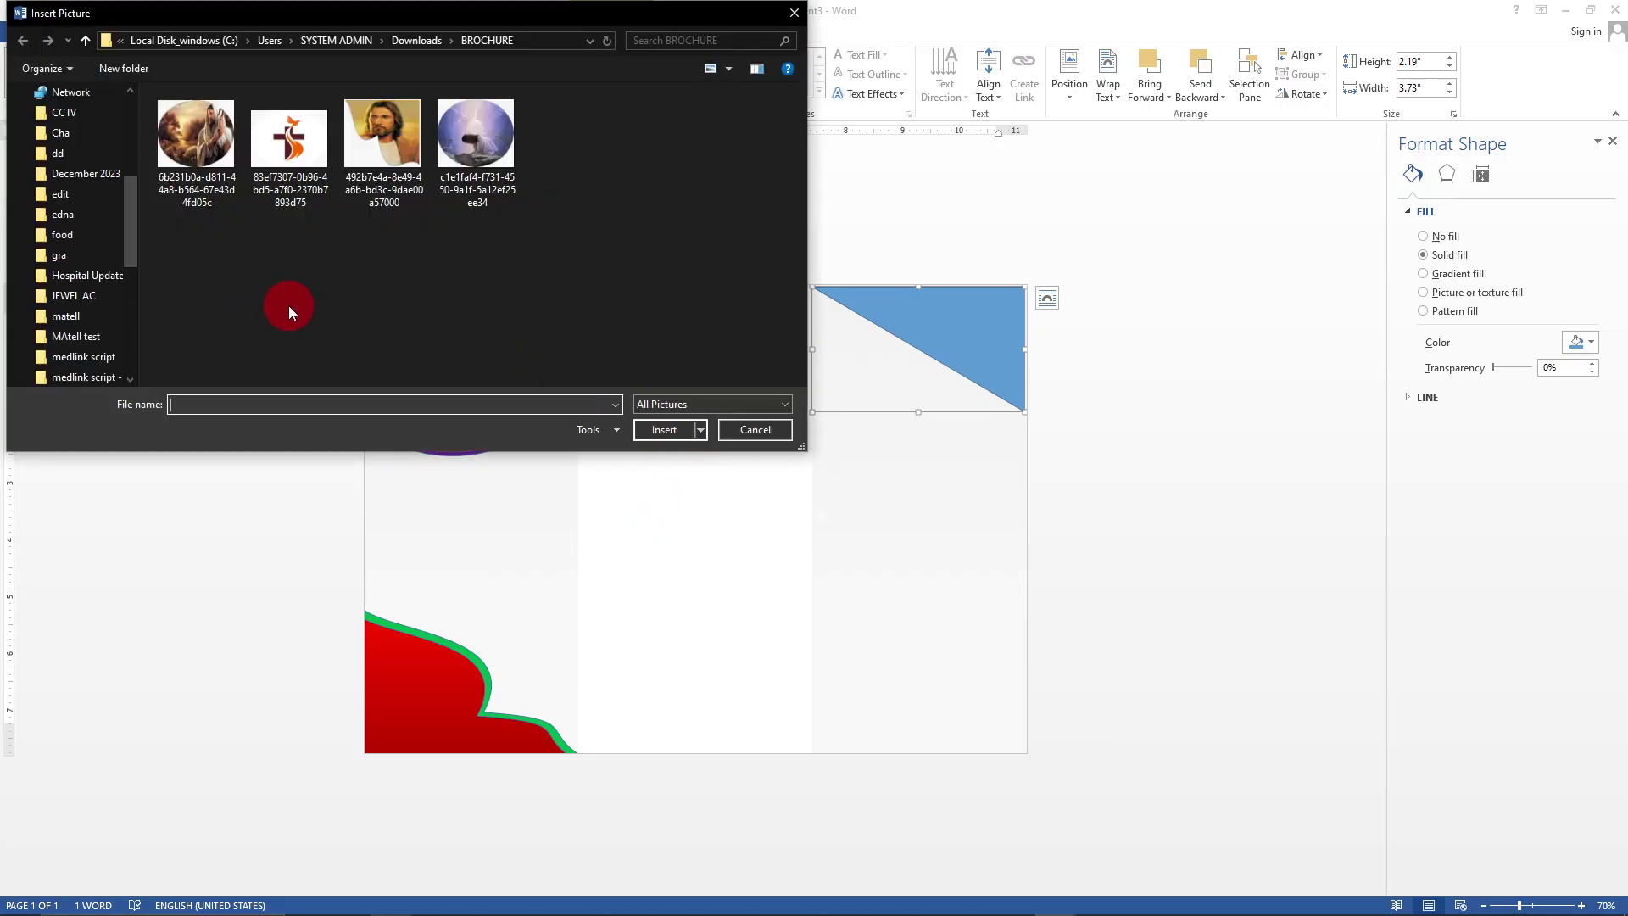
scroll(94, 195, "up", 5)
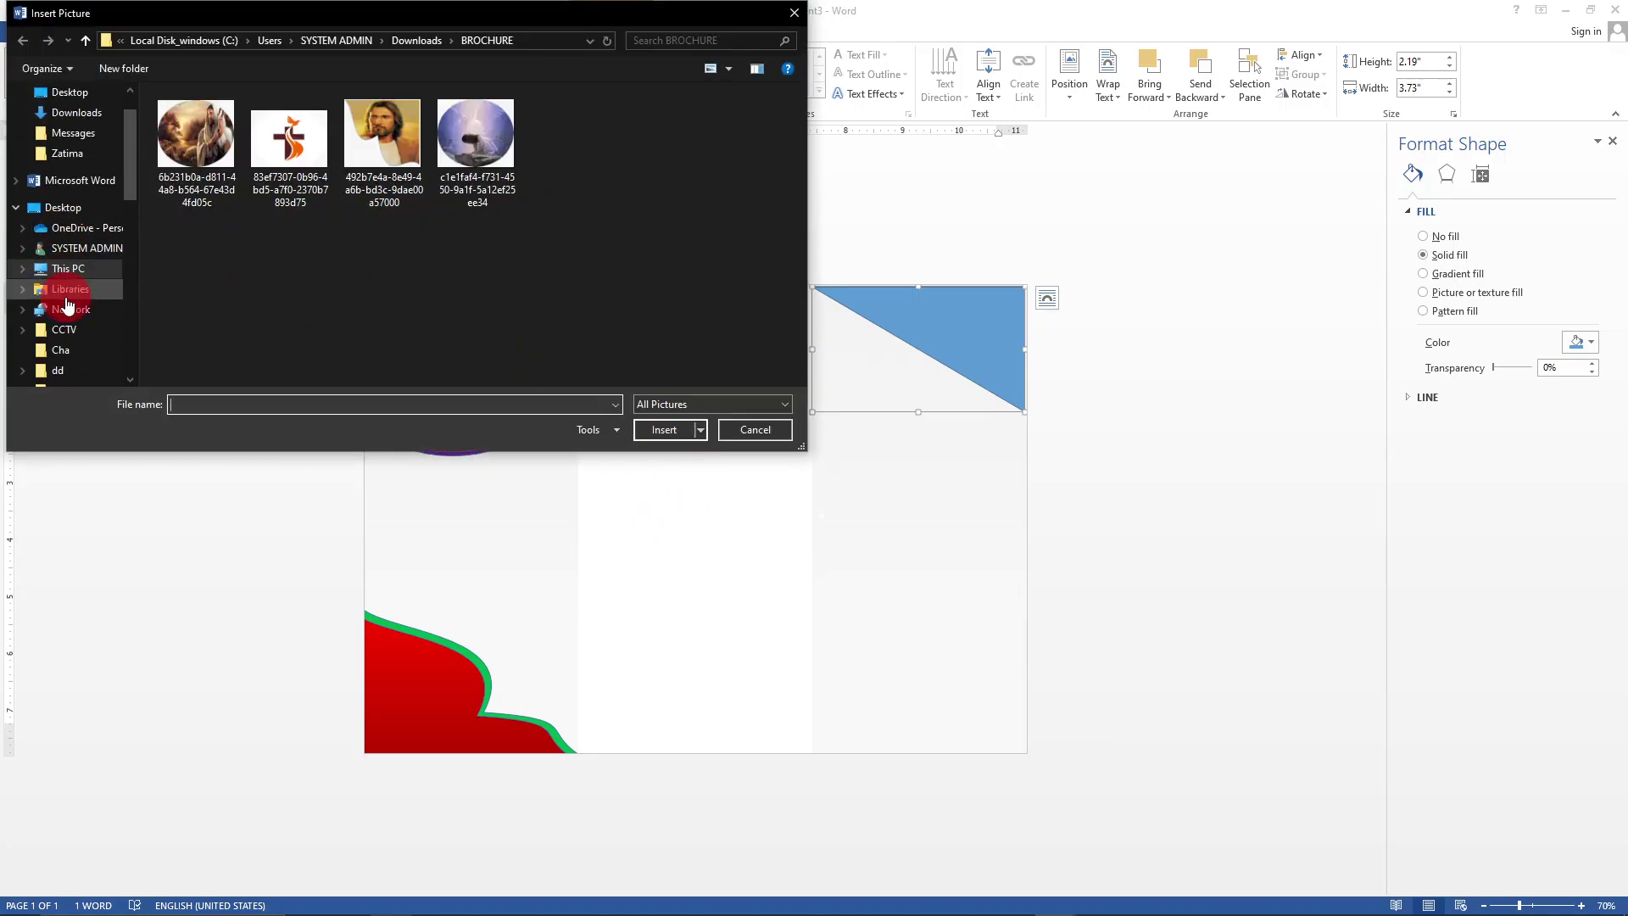
left_click(75, 159)
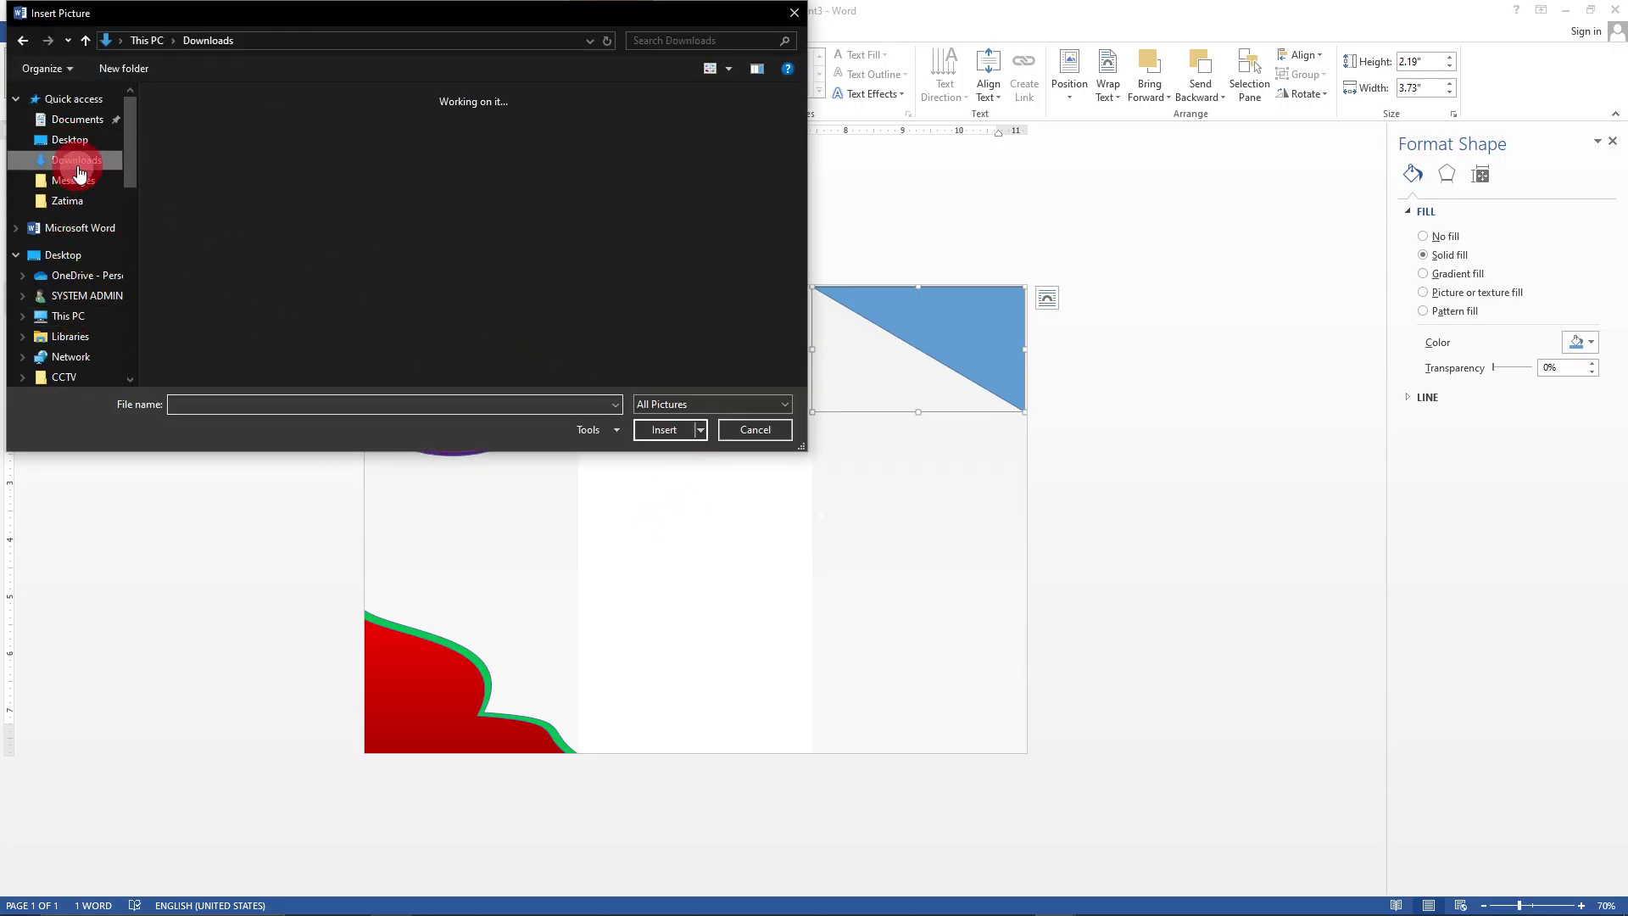
scroll(405, 298, "down", 2)
scroll(398, 308, "up", 1)
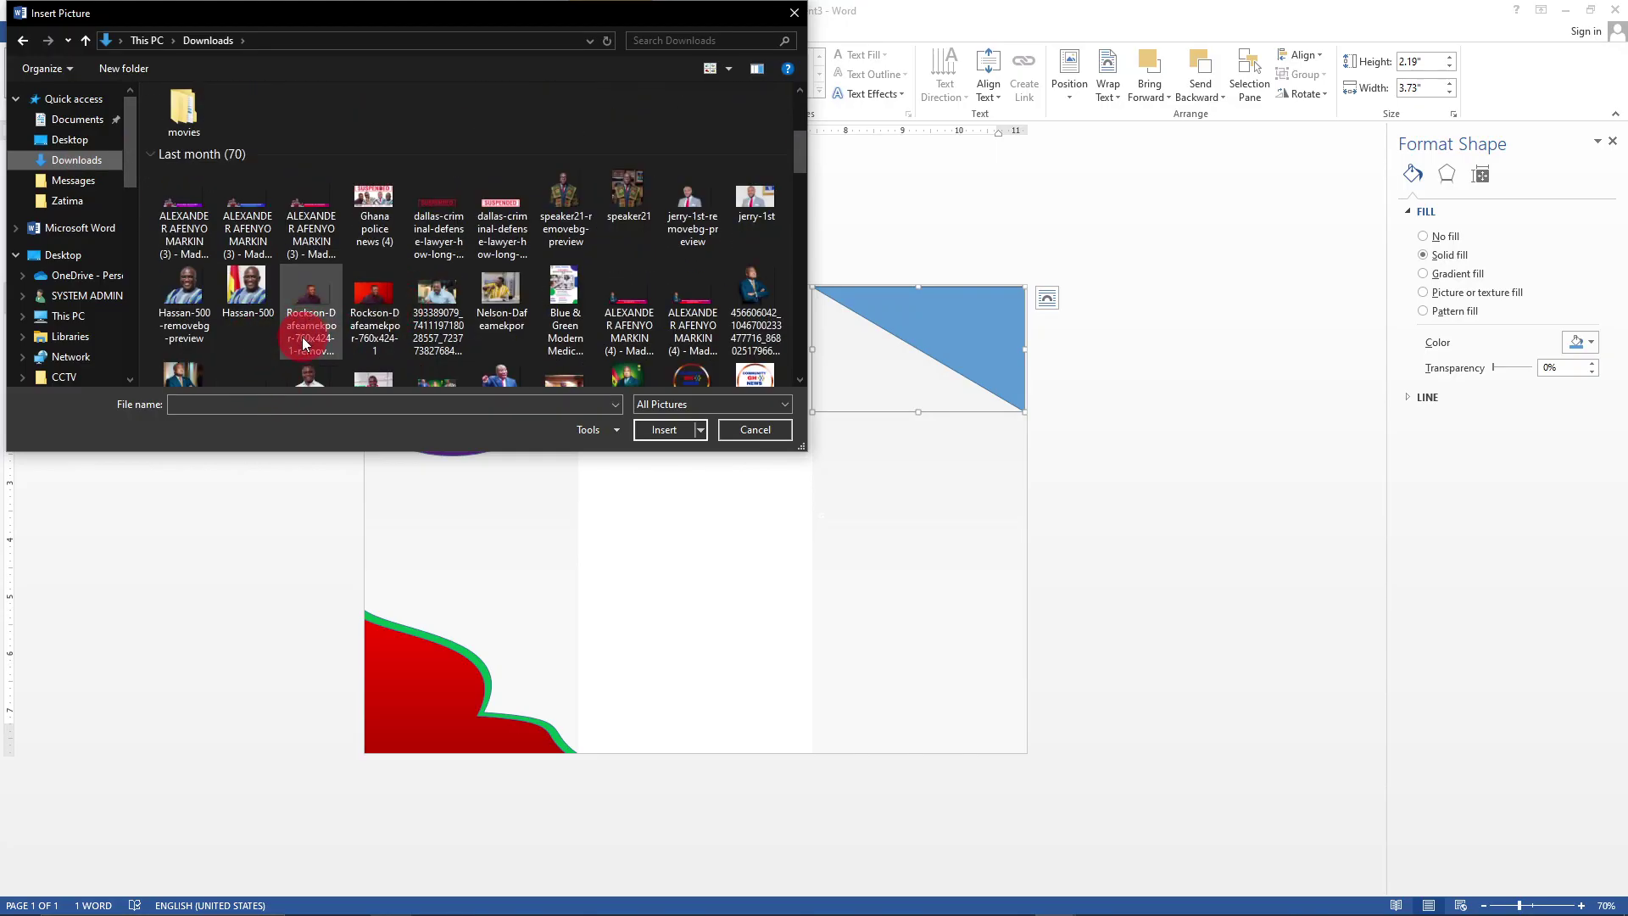
double_click(756, 297)
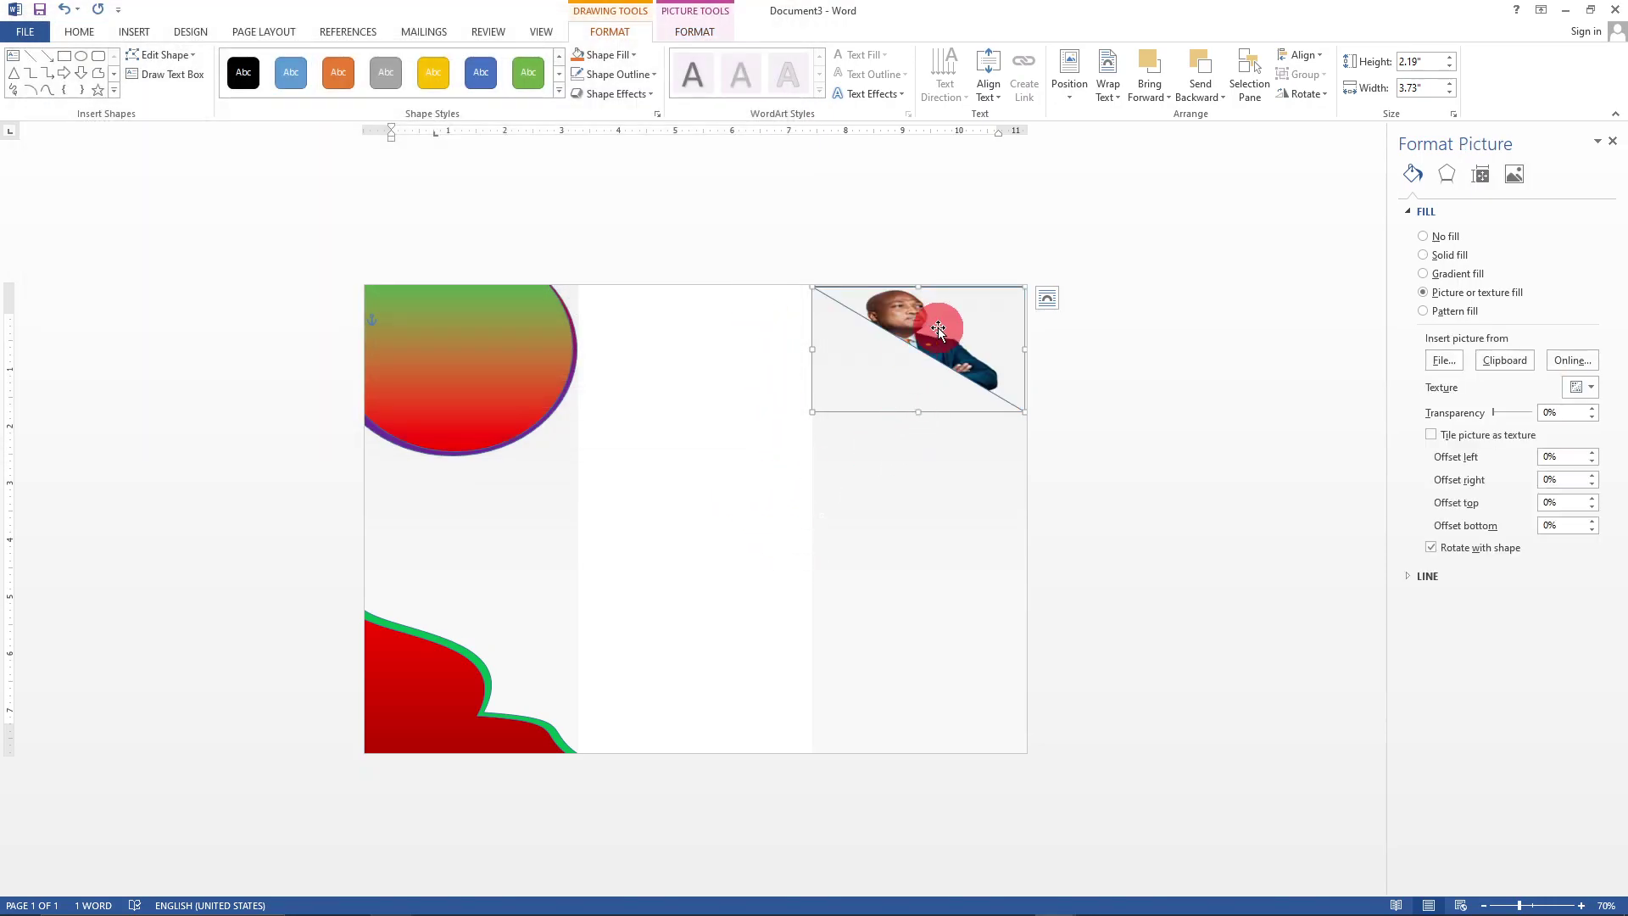
- Undo the triangle's picture fill and the corner point deletion, back to the plain blue rectangle
left_click(911, 478)
left_click(912, 344)
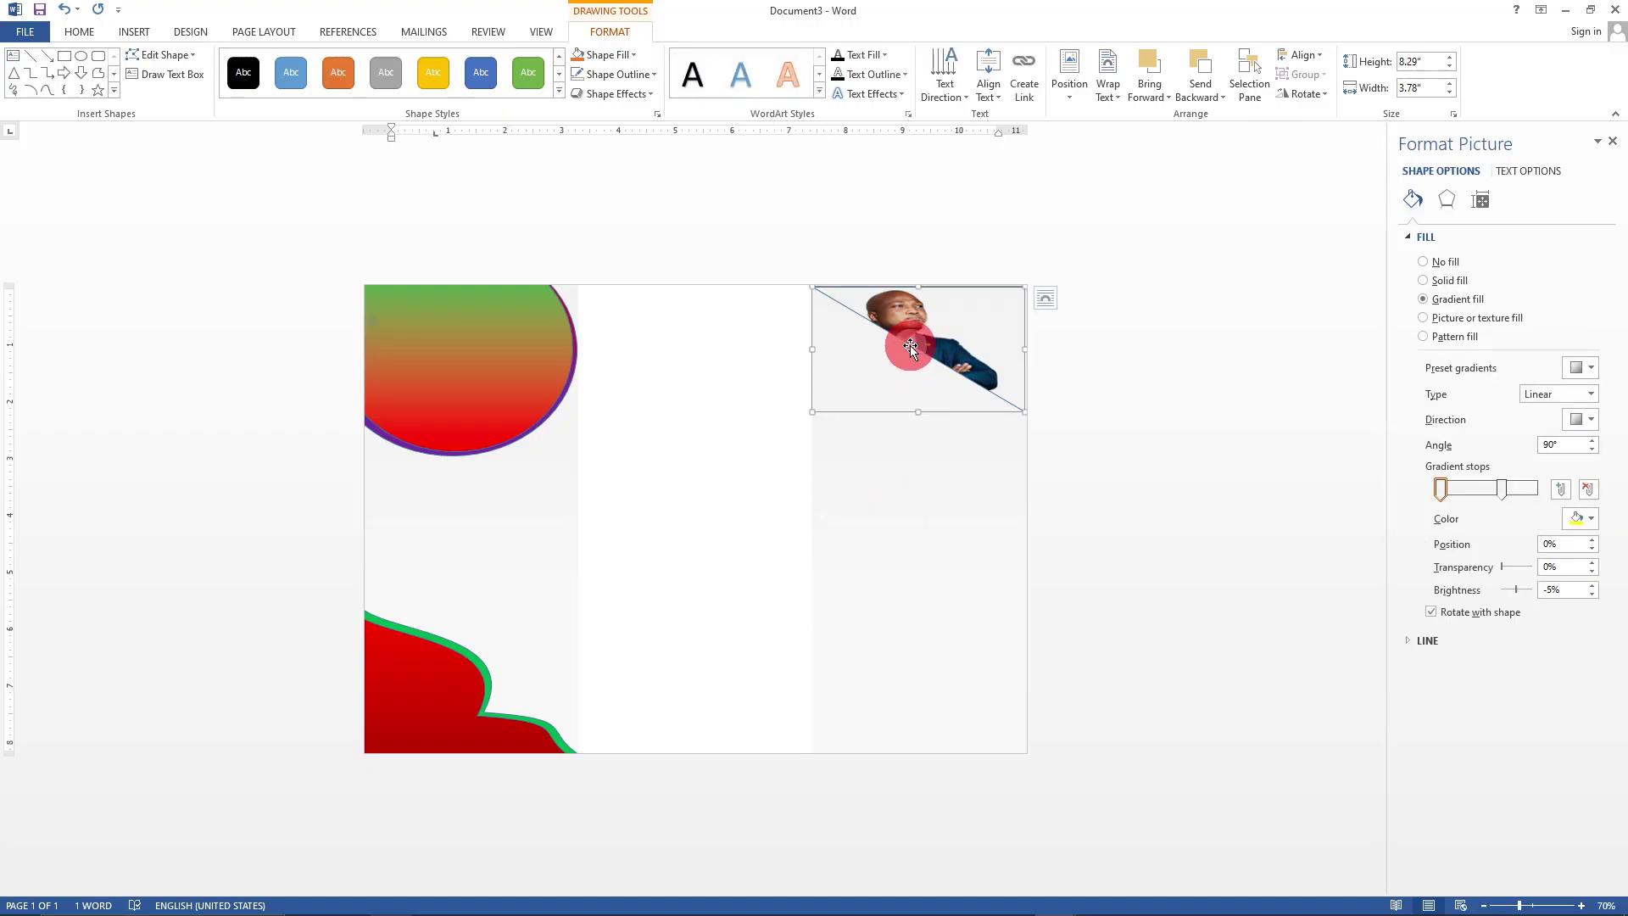
left_click(890, 383)
key("ctrl+z")
key("ctrl+z")
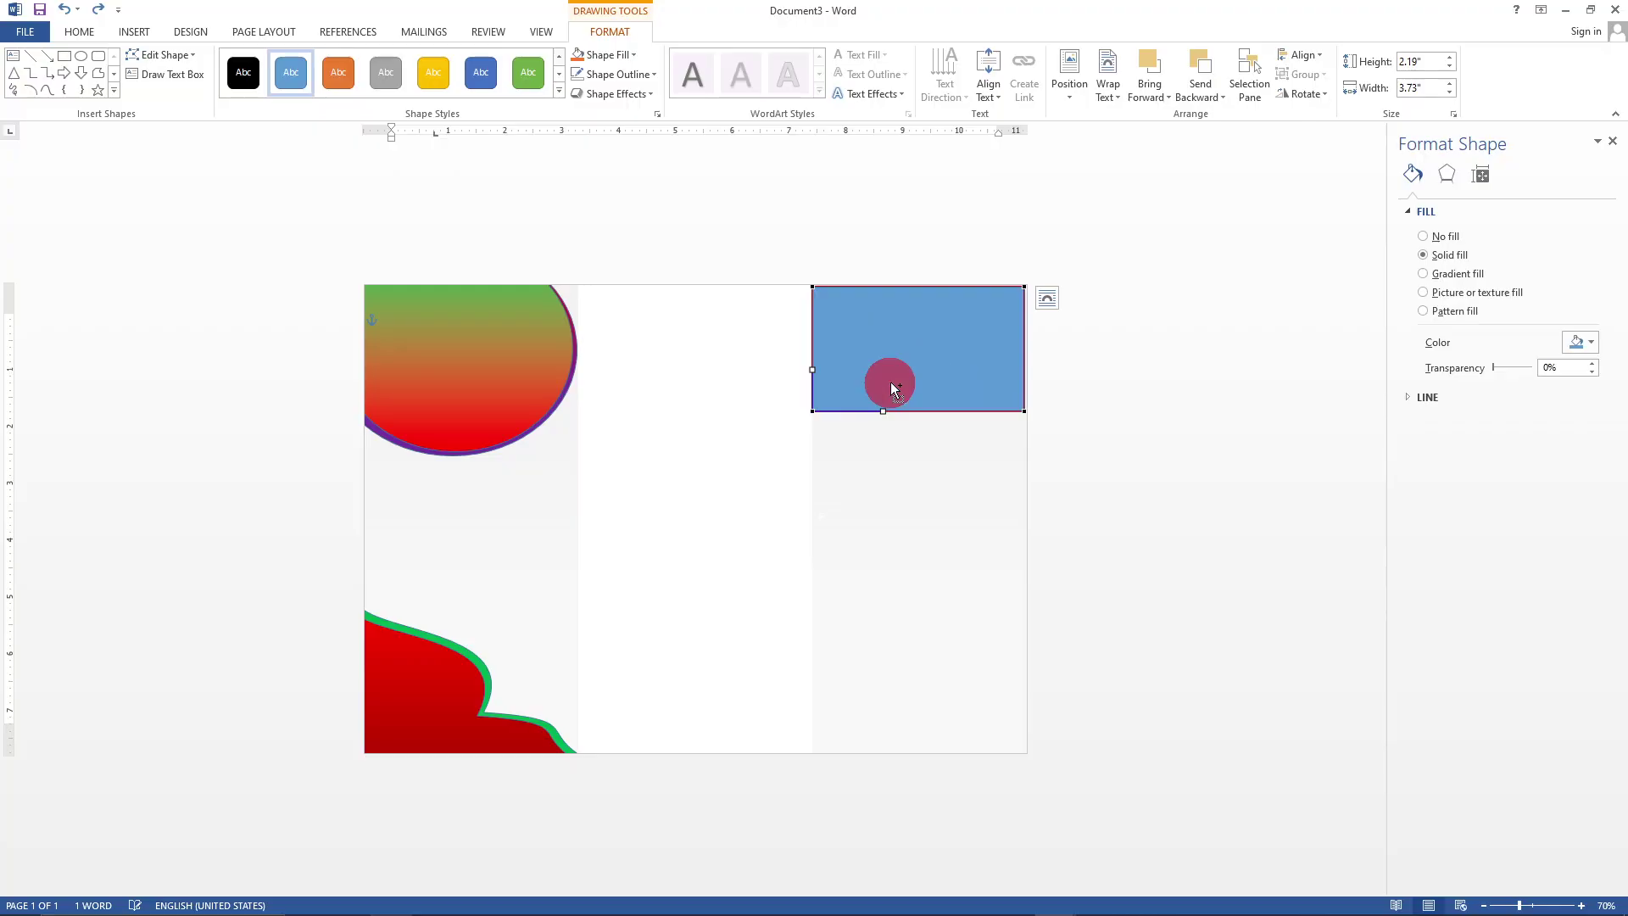
key("ctrl+z")
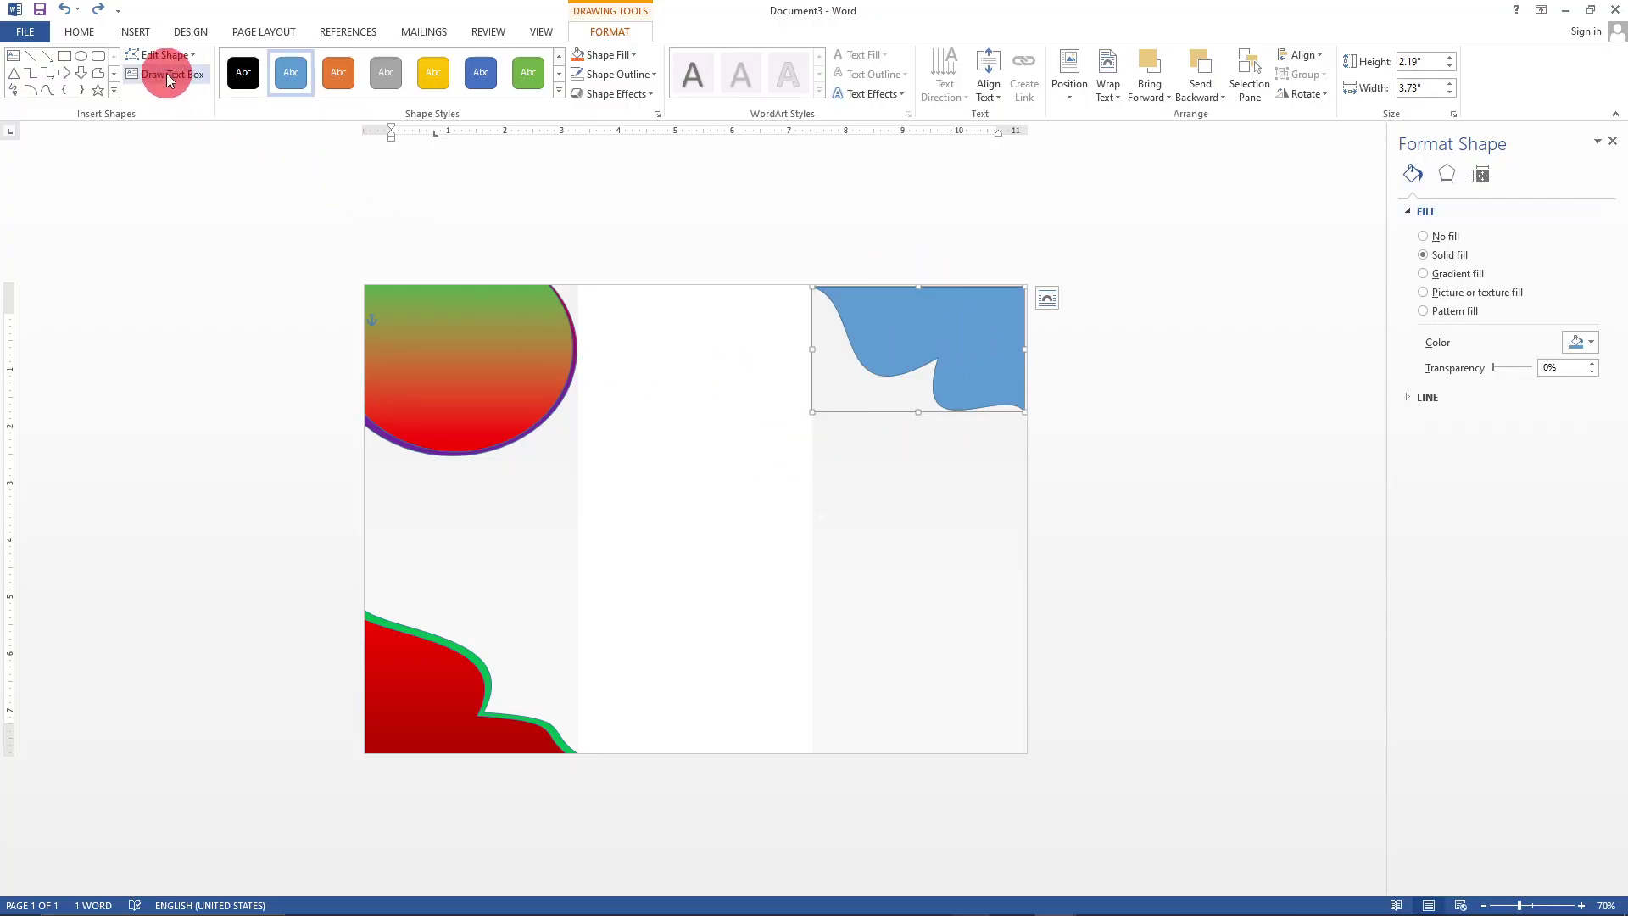
left_click(633, 56)
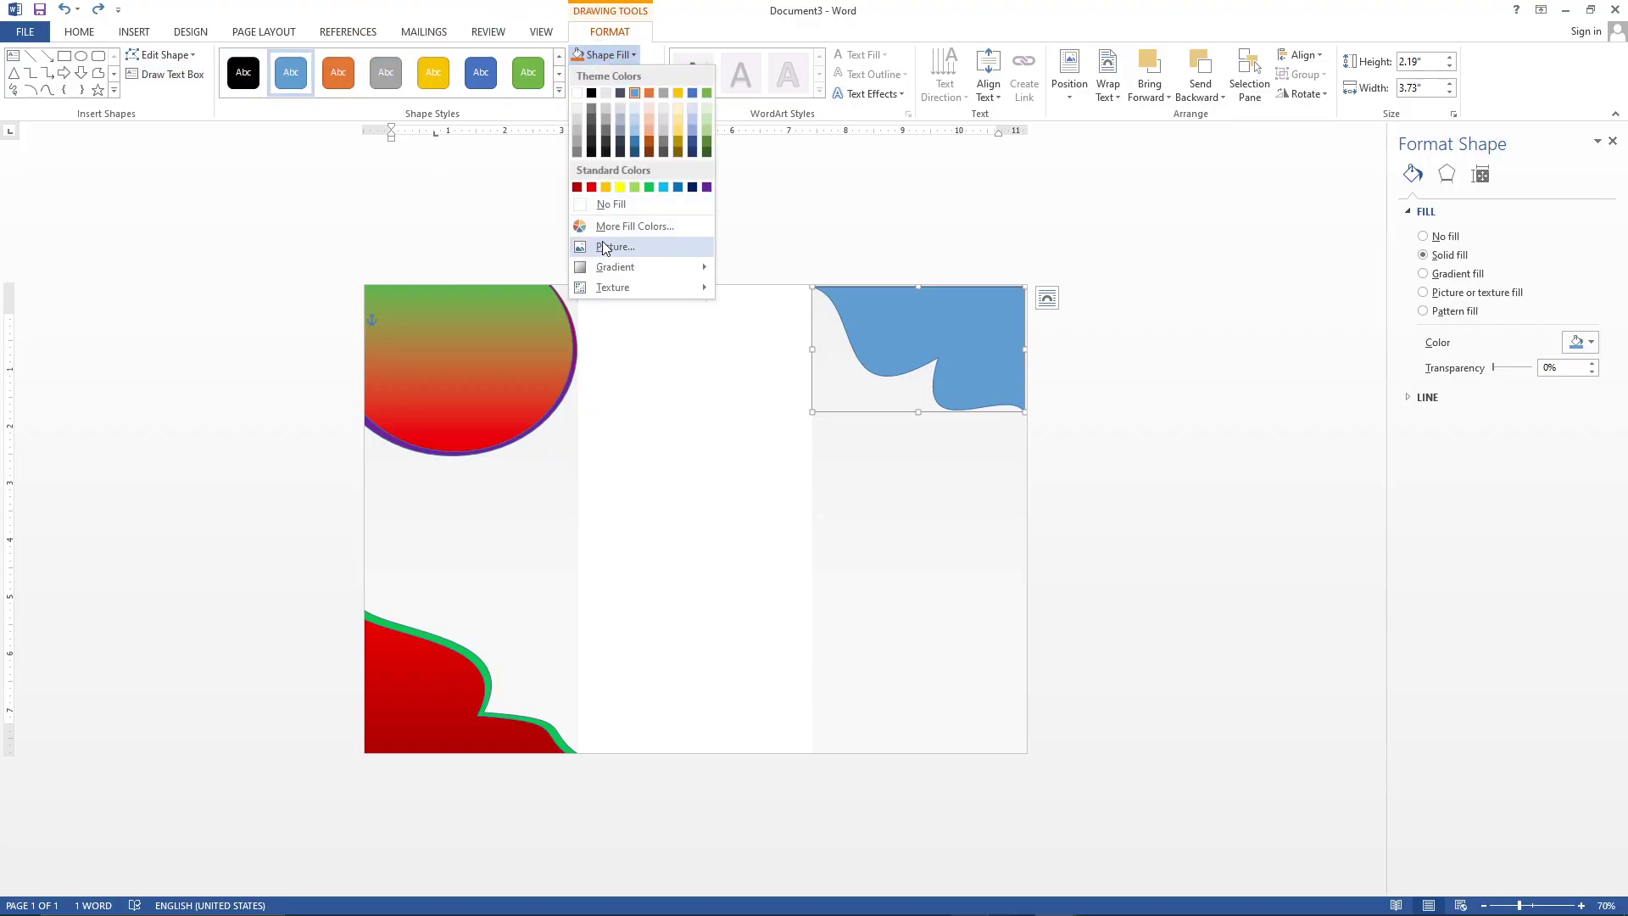
left_click(615, 246)
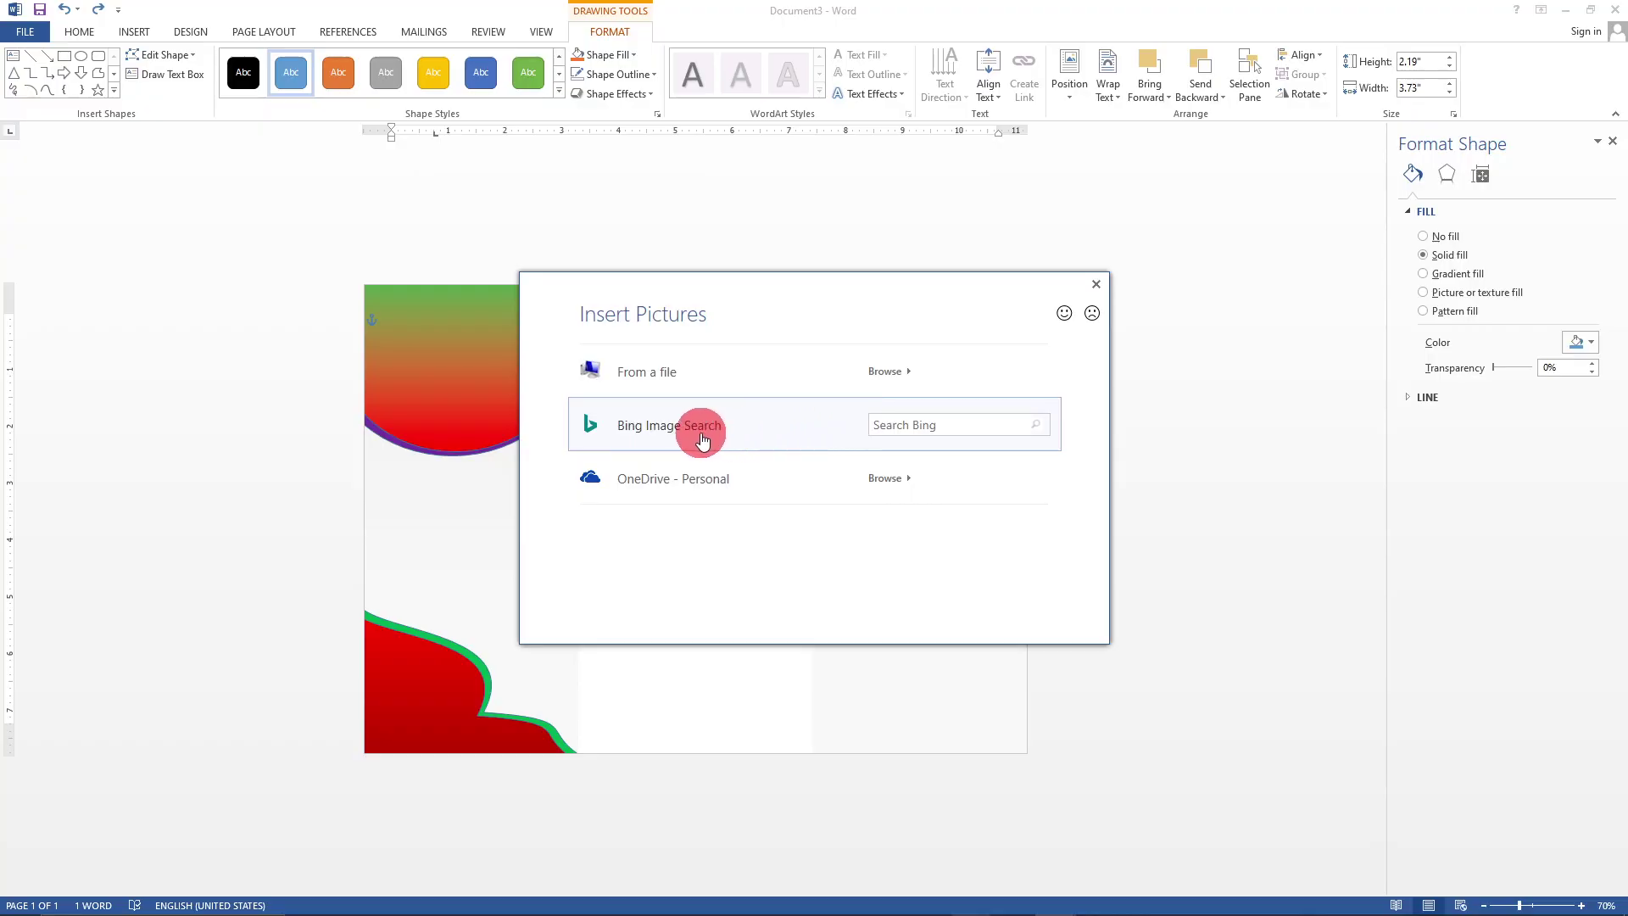
left_click(719, 442)
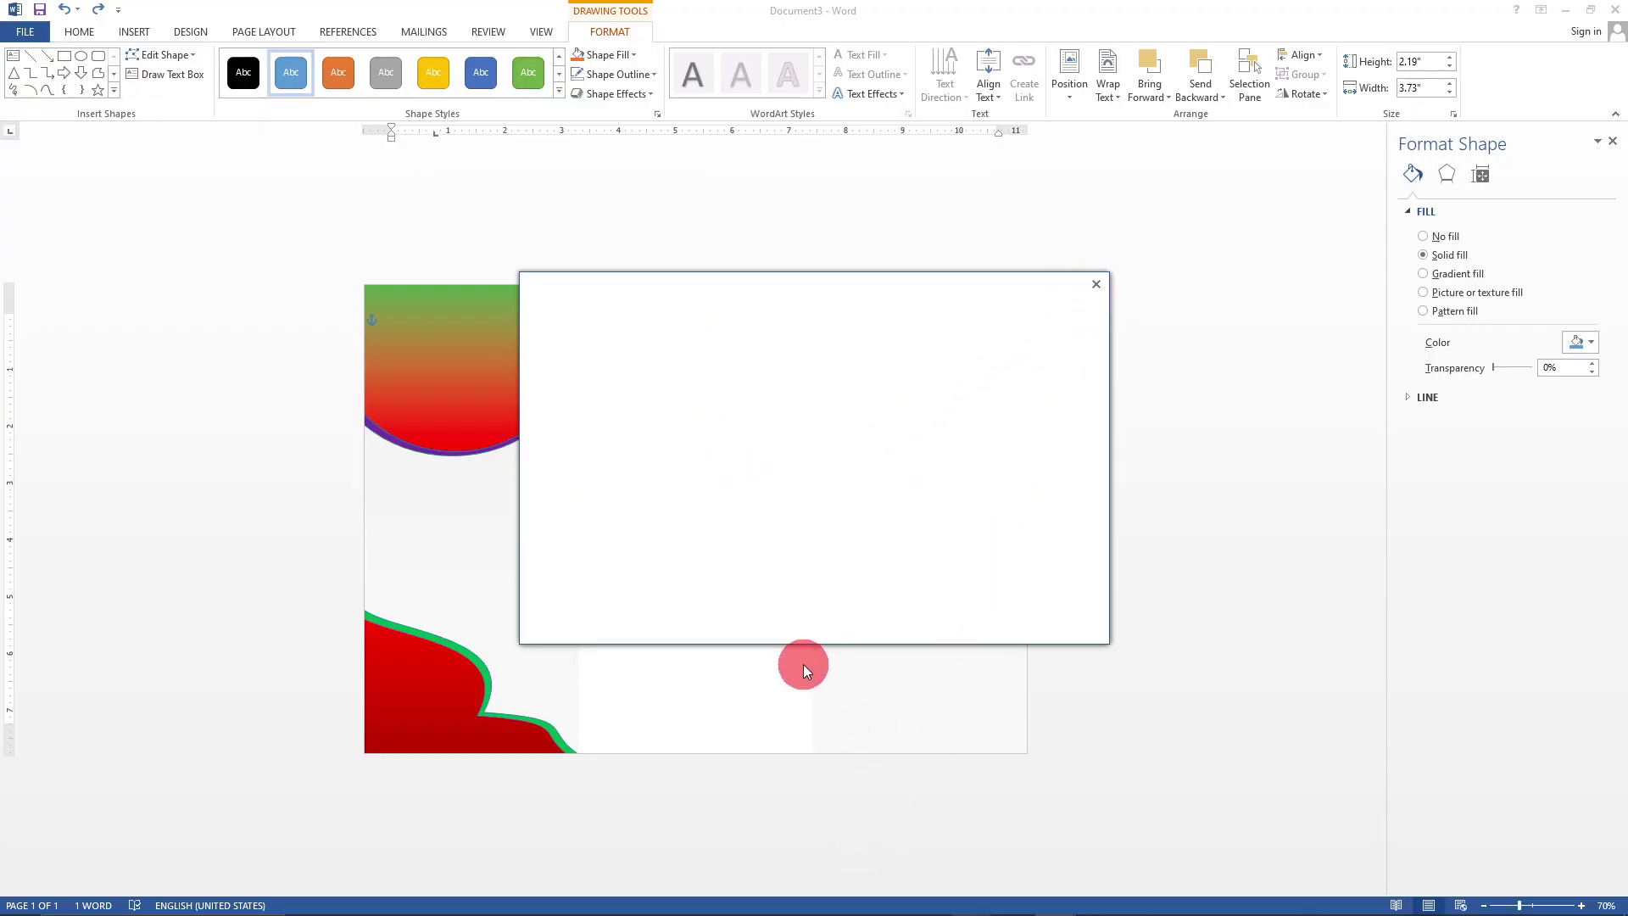
left_click(1097, 284)
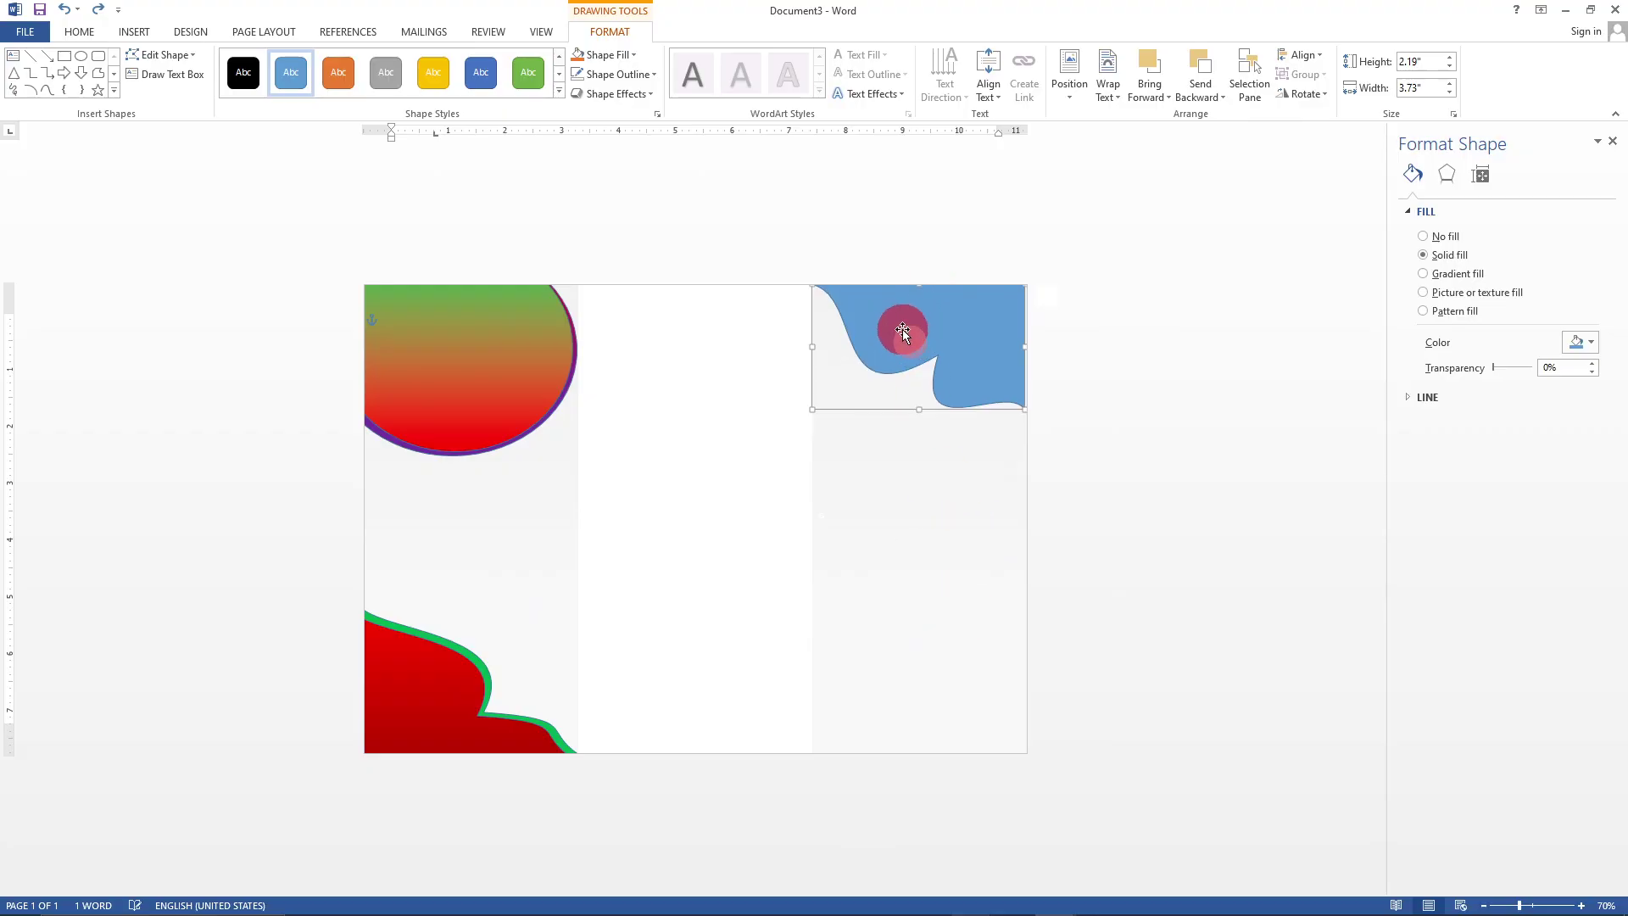
- Fill the curved shape atop the right panel with the blue-suited man's picture from the Downloads folder
left_click(631, 55)
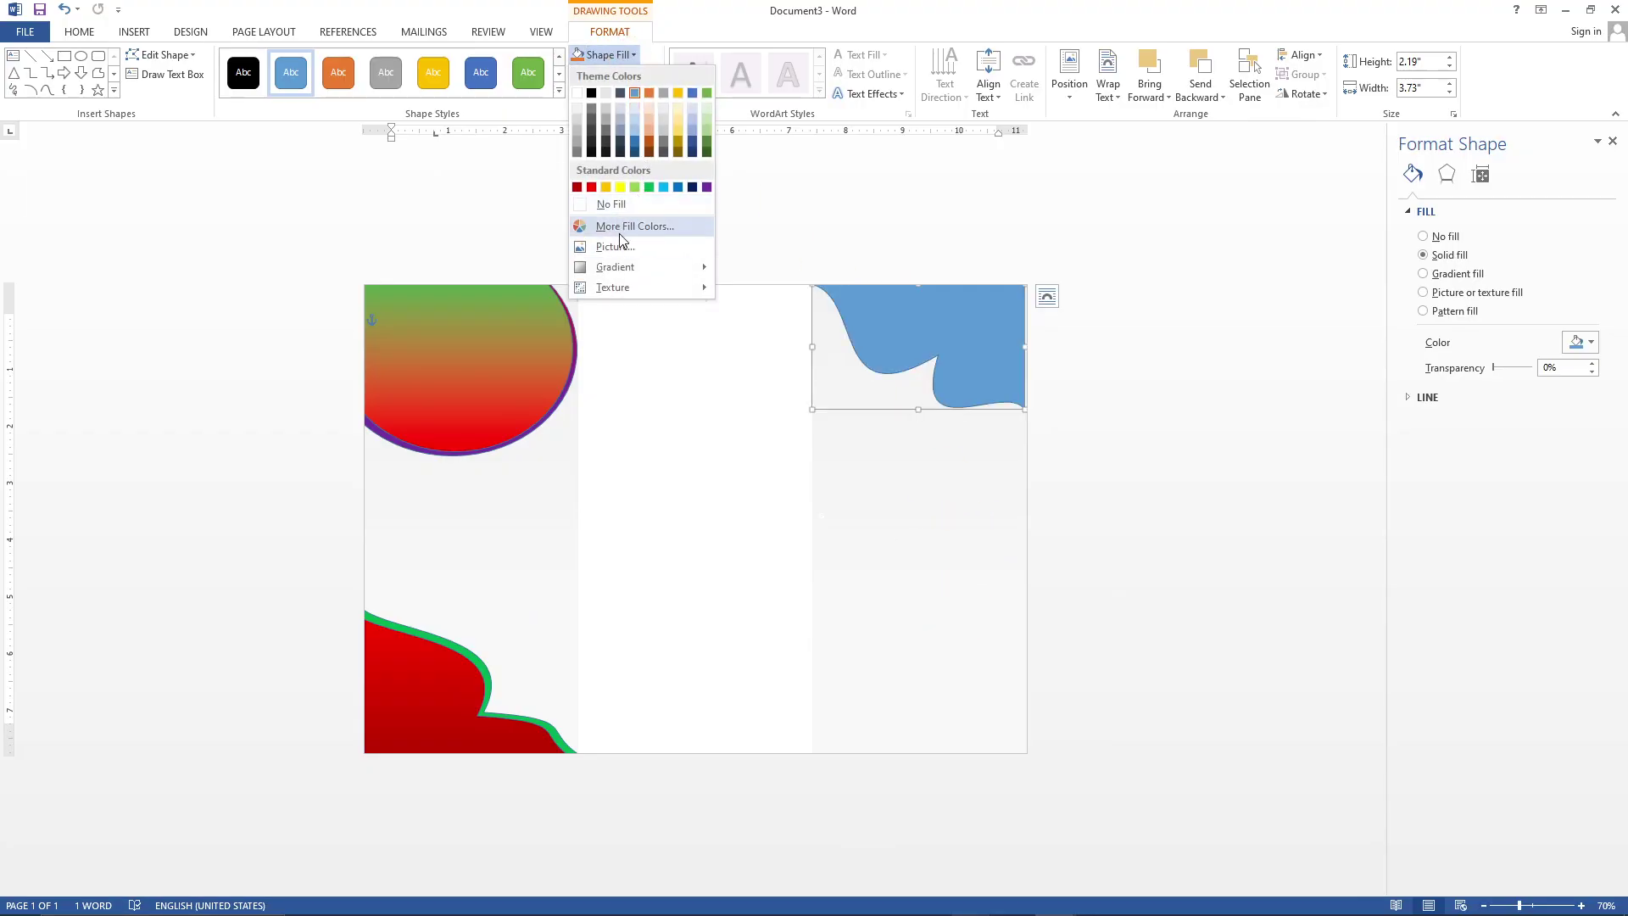
left_click(615, 246)
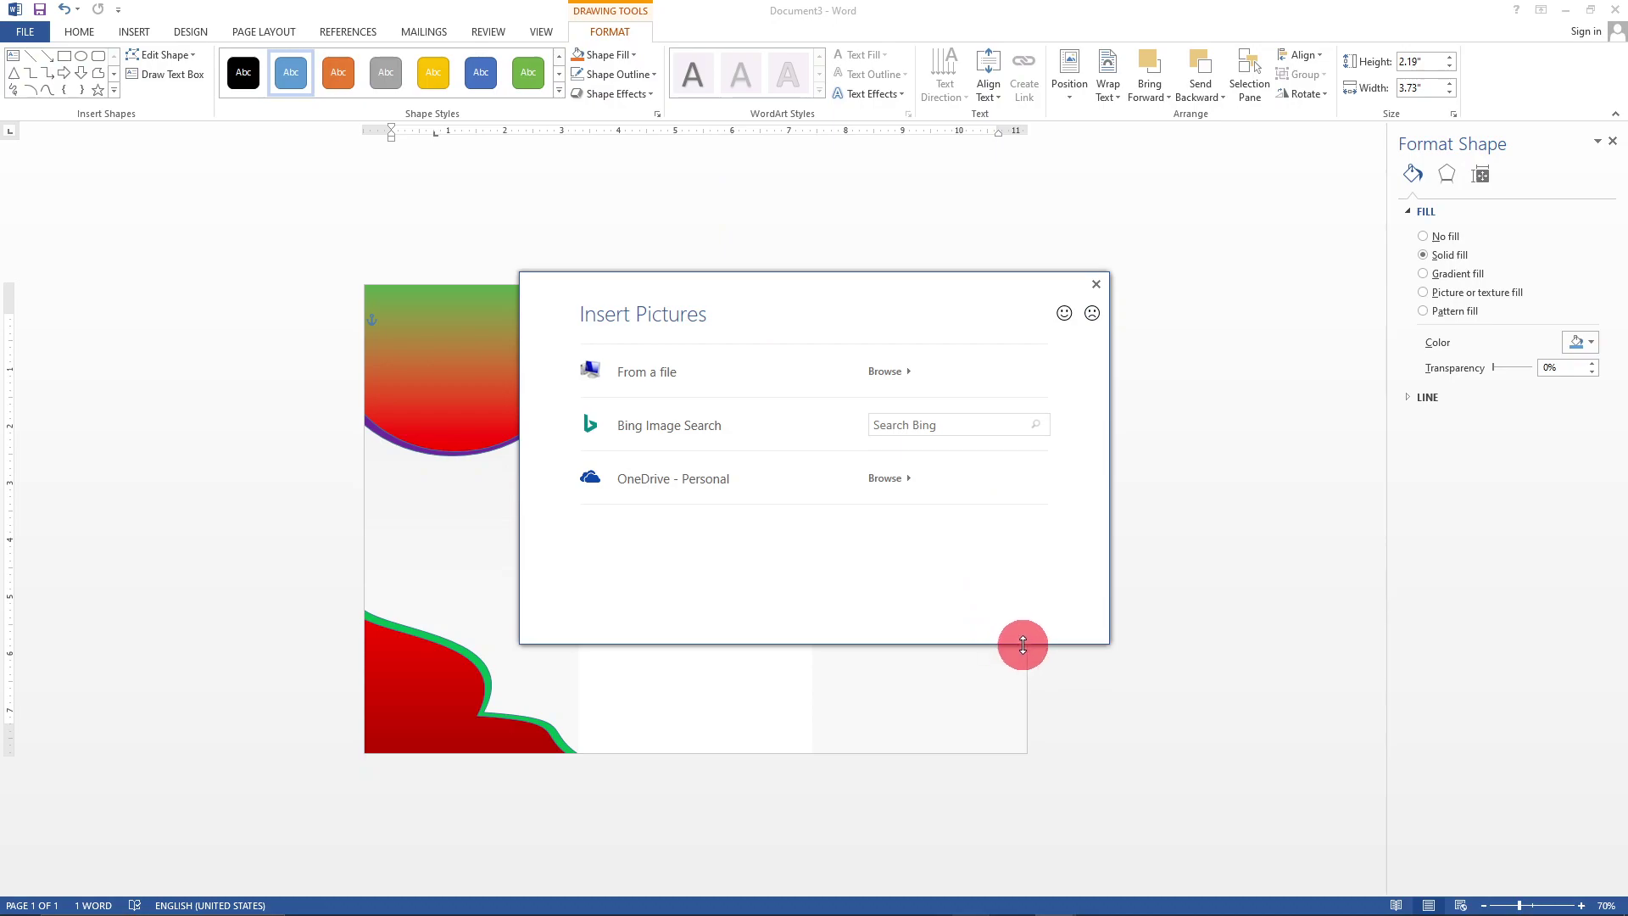
left_click(887, 371)
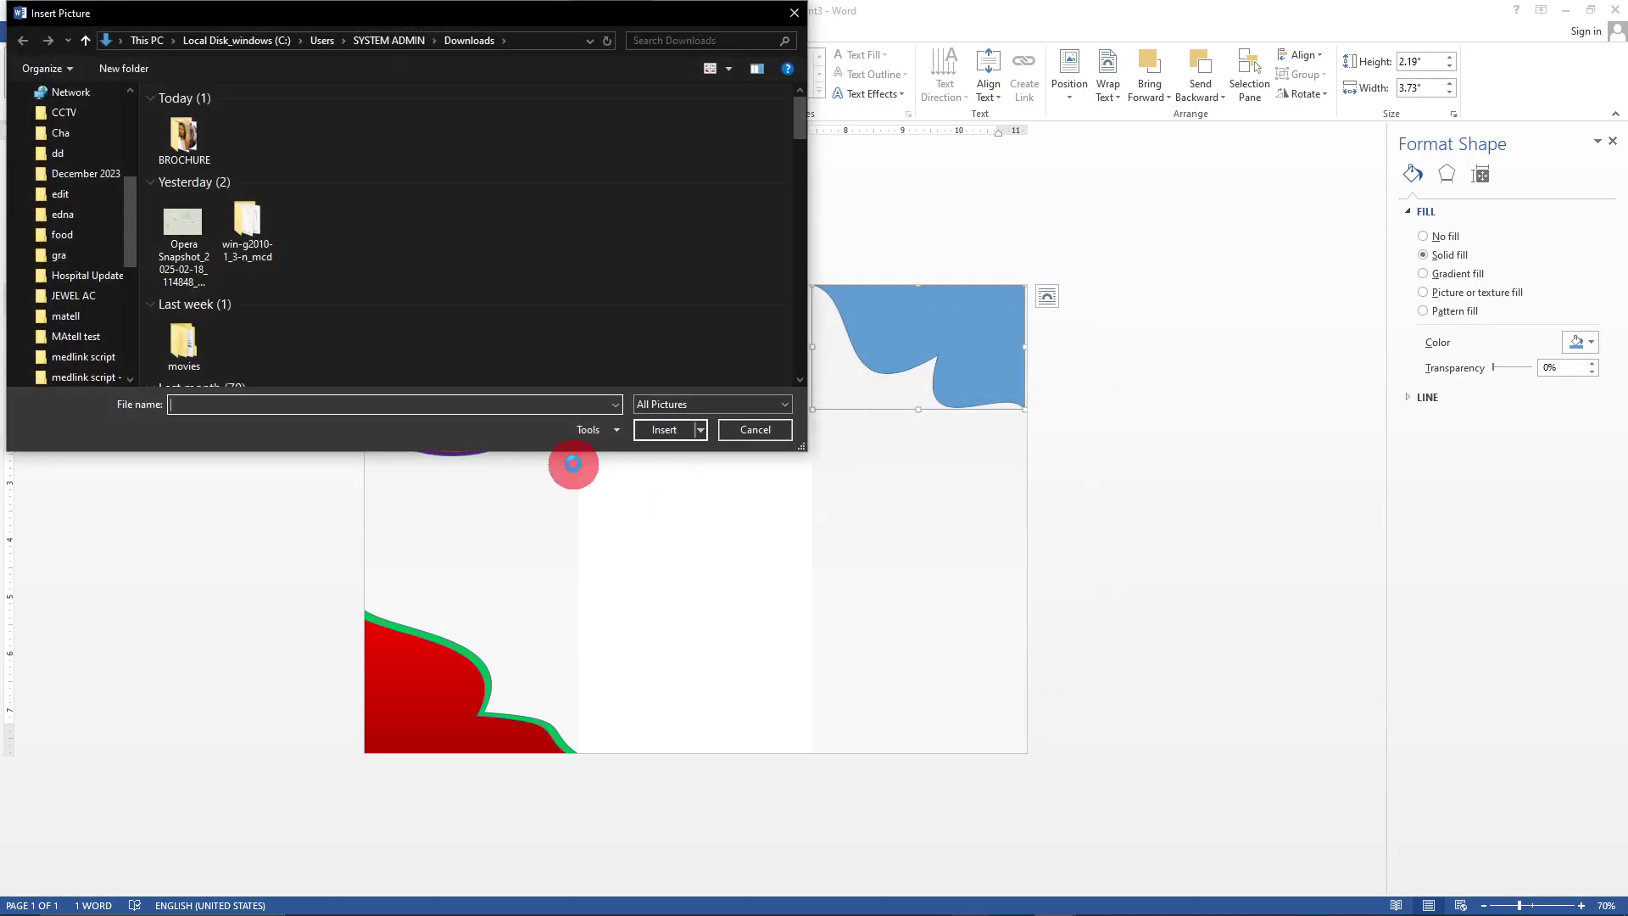
scroll(105, 208, "up", 5)
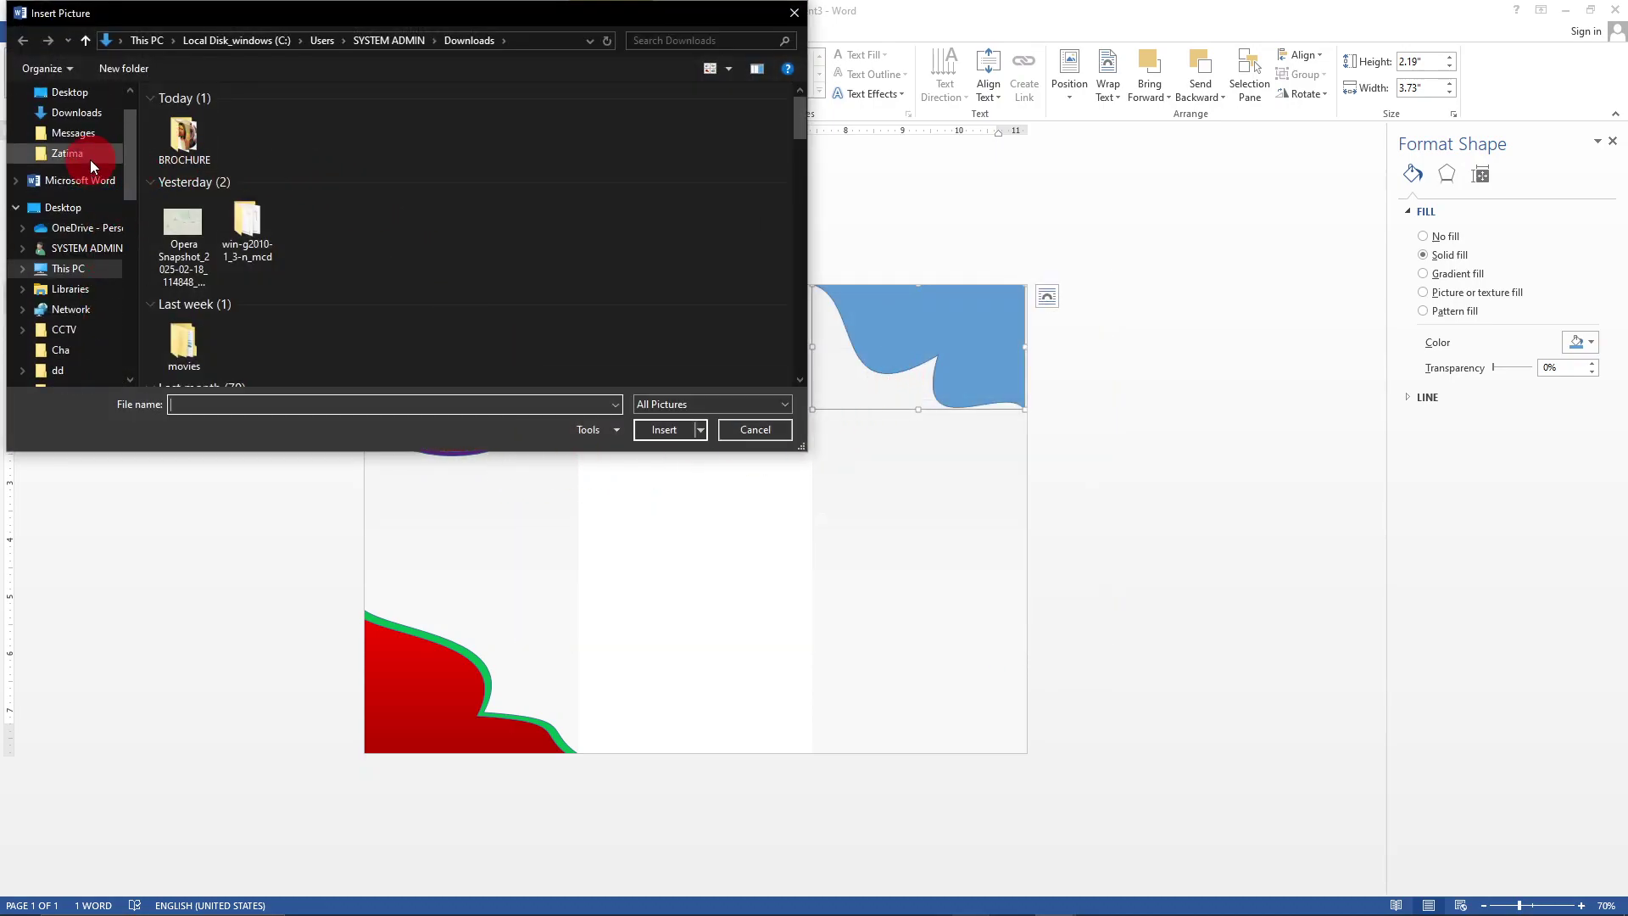
left_click(76, 111)
scroll(403, 237, "down", 5)
double_click(755, 123)
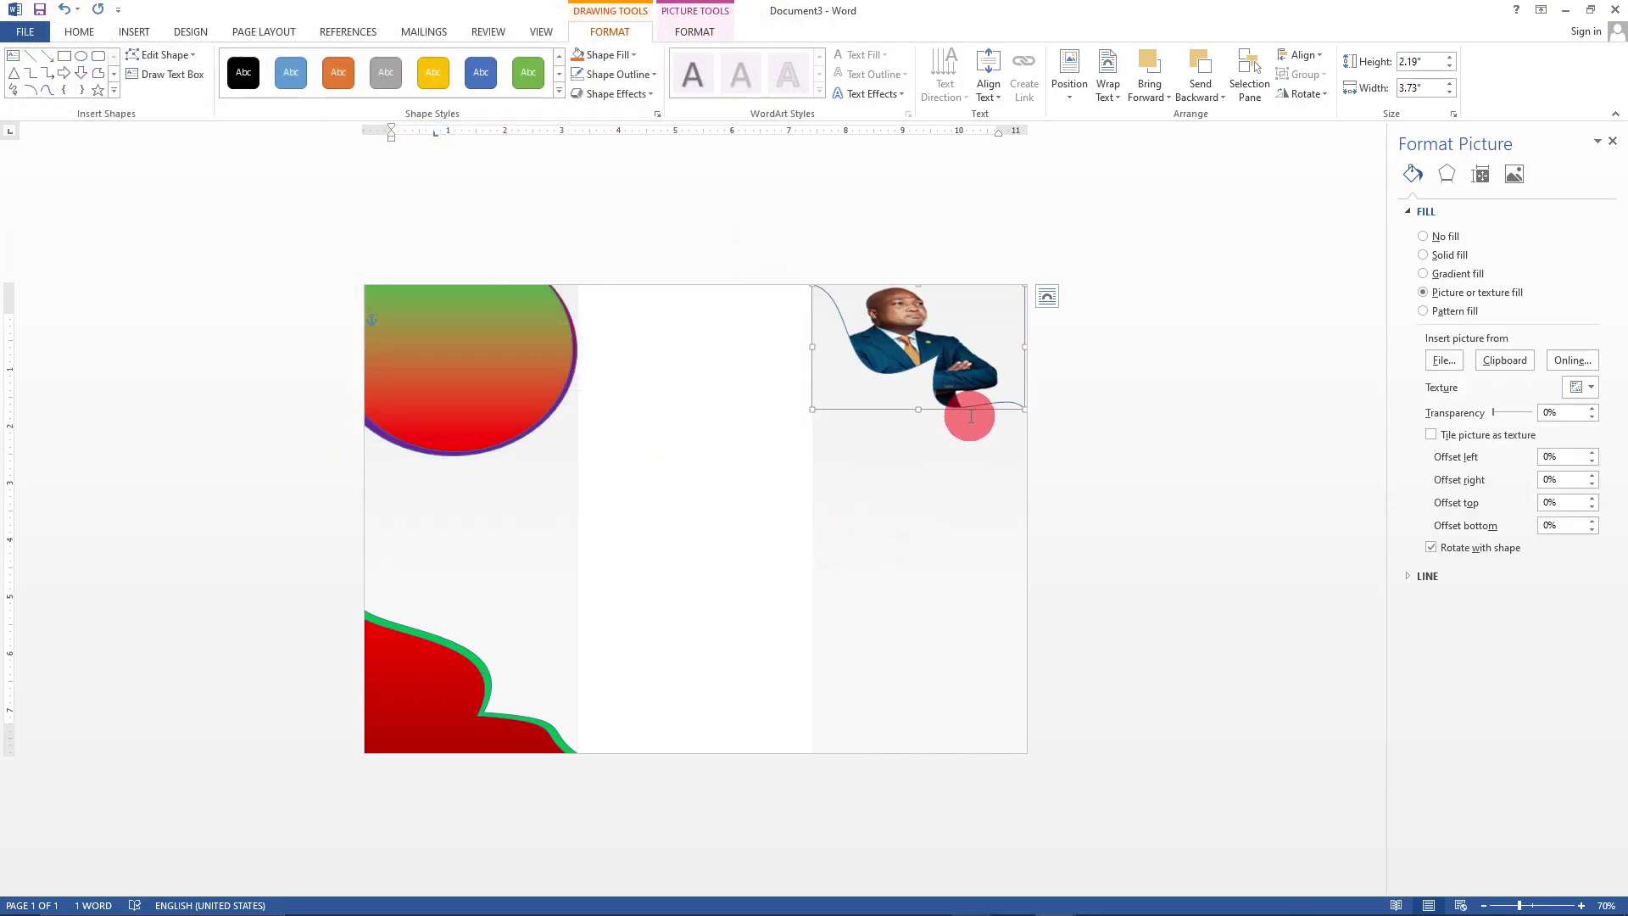
- Nudge the picture-filled curved shape slightly right so it sits flush with the right panel's outer edge
left_click_drag(914, 323, 921, 323)
left_click(920, 322)
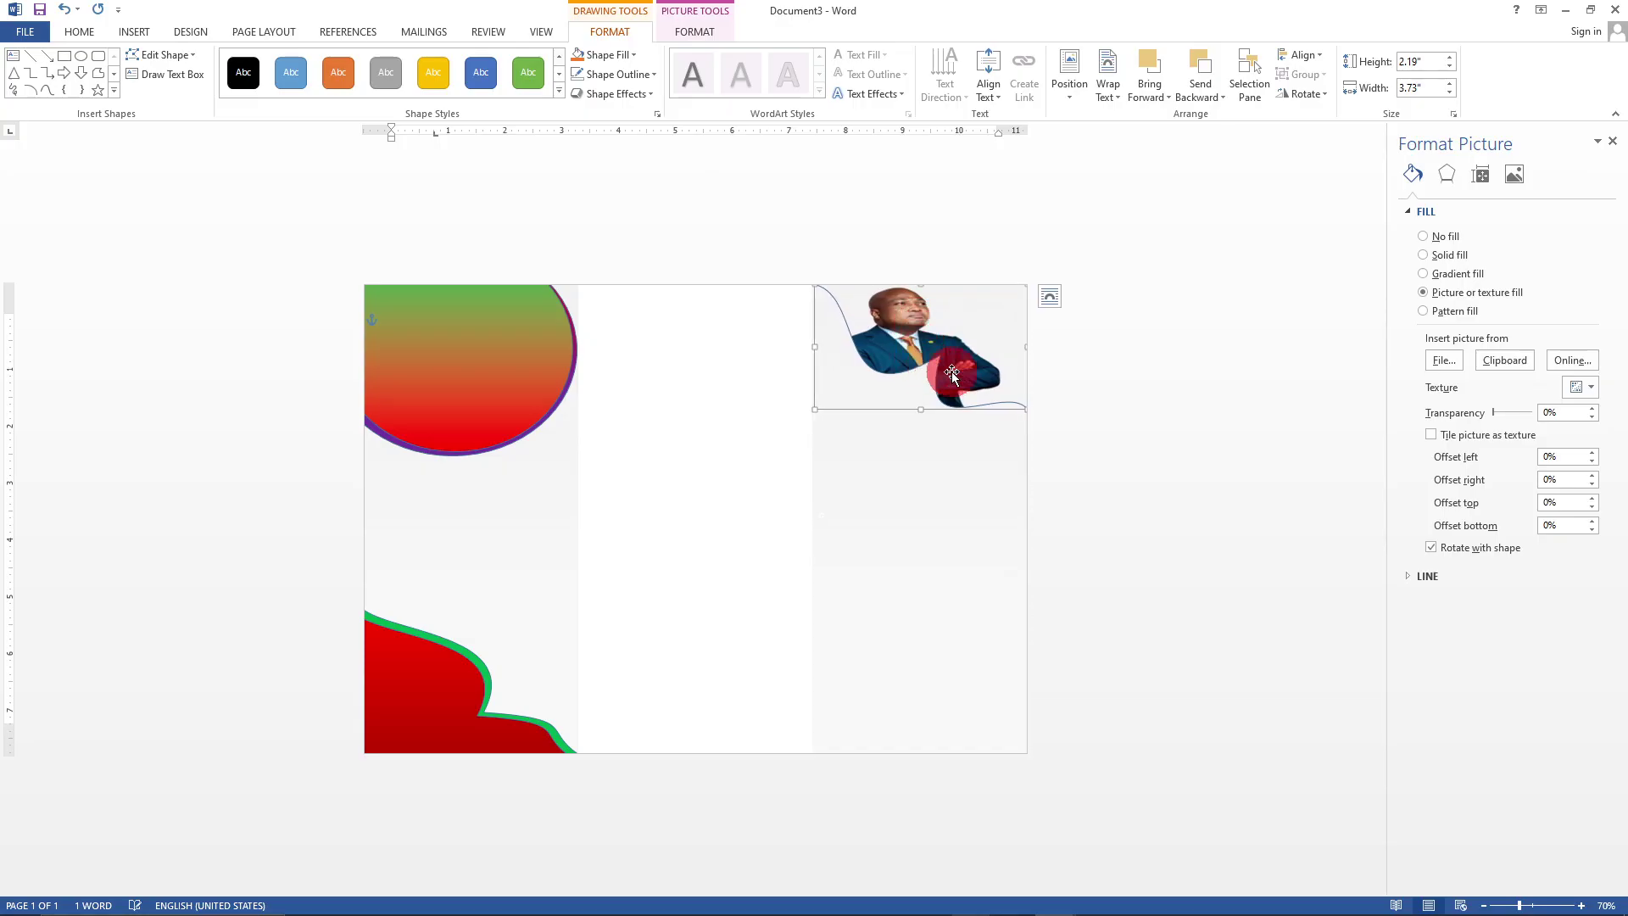
left_click_drag(932, 367, 927, 346)
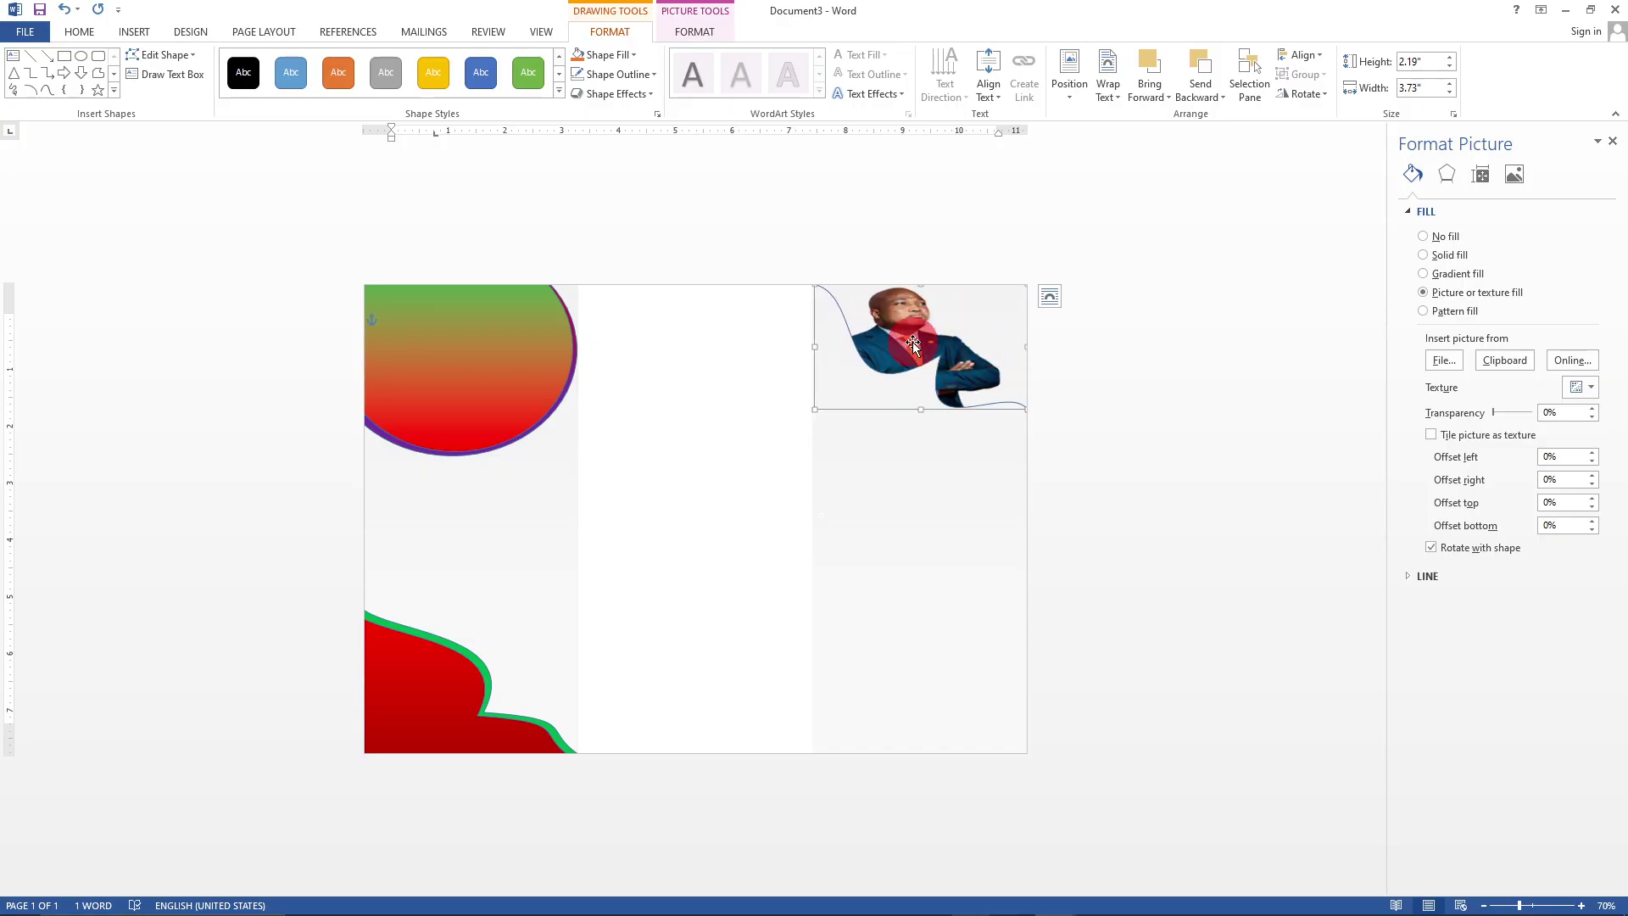
left_click(913, 563)
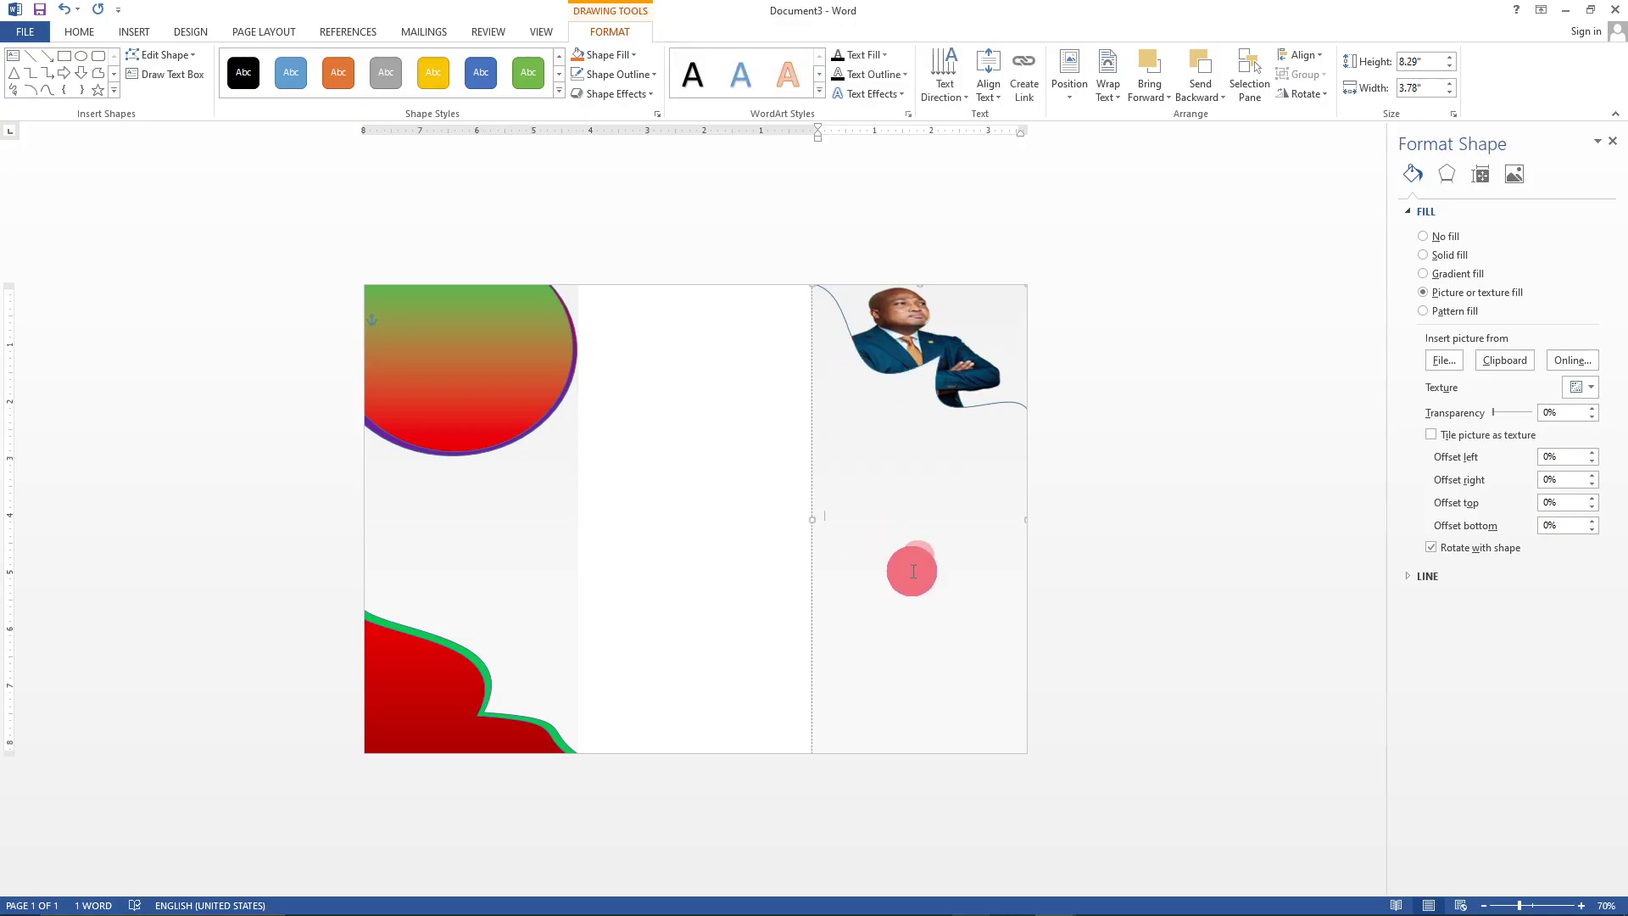
left_click(665, 574)
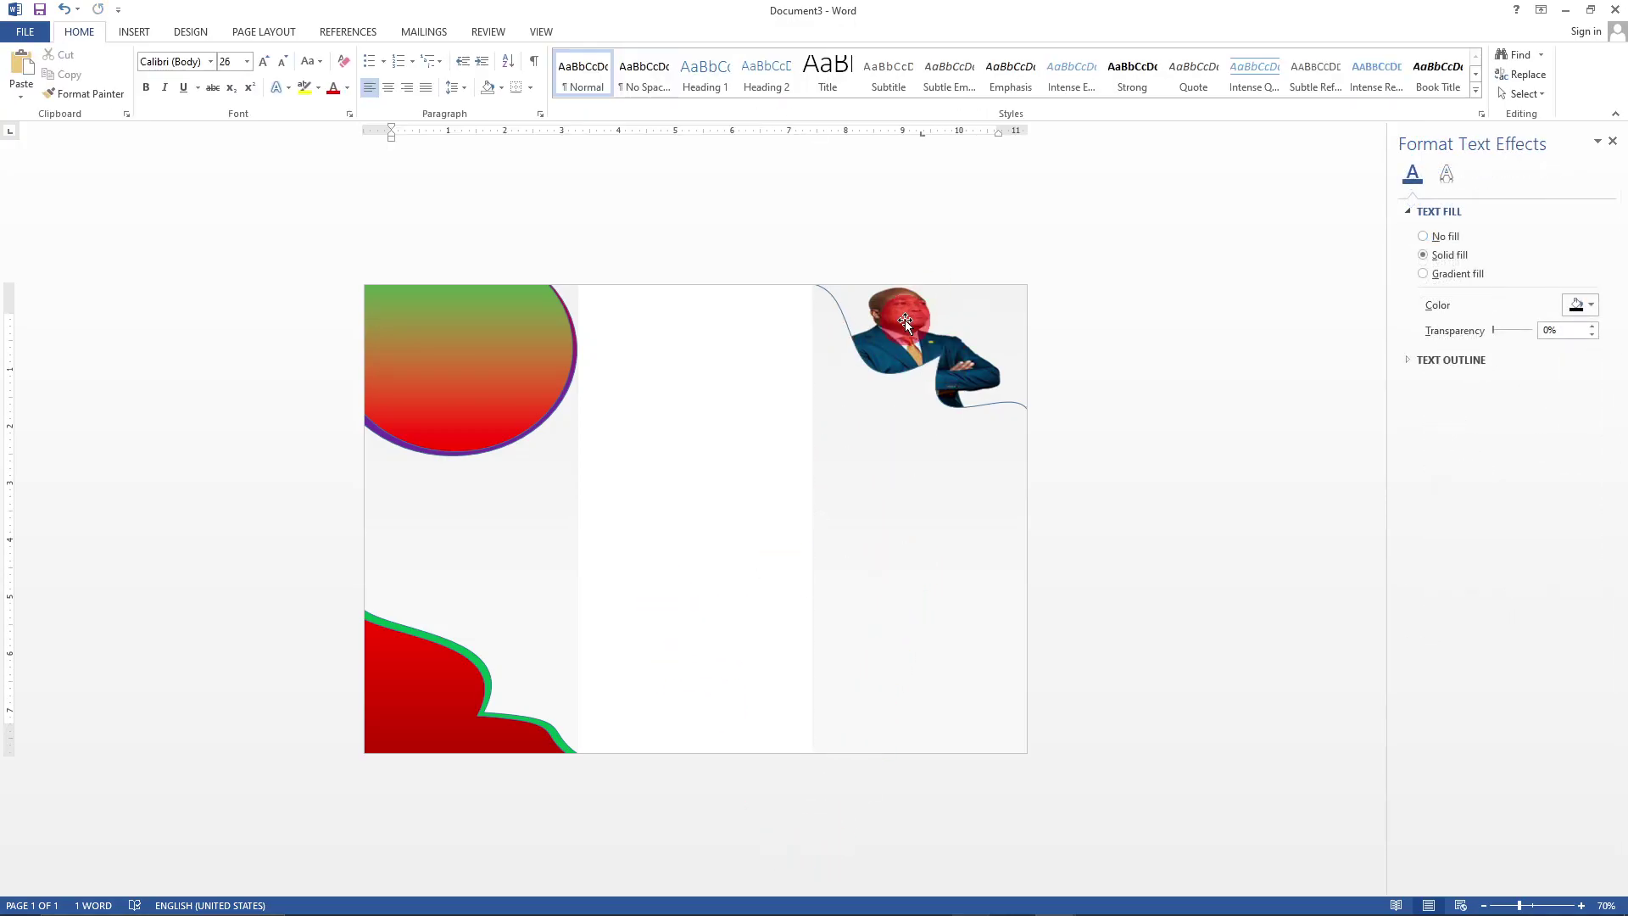
- Duplicate the picture-filled curved shape, offset slightly up and to the right, and switch the copy to a gradient fill
mouse_move(922, 322)
left_mouse_down()
mouse_move(930, 356)
mouse_move(979, 317)
mouse_move(963, 291)
mouse_move(965, 319)
left_mouse_up()
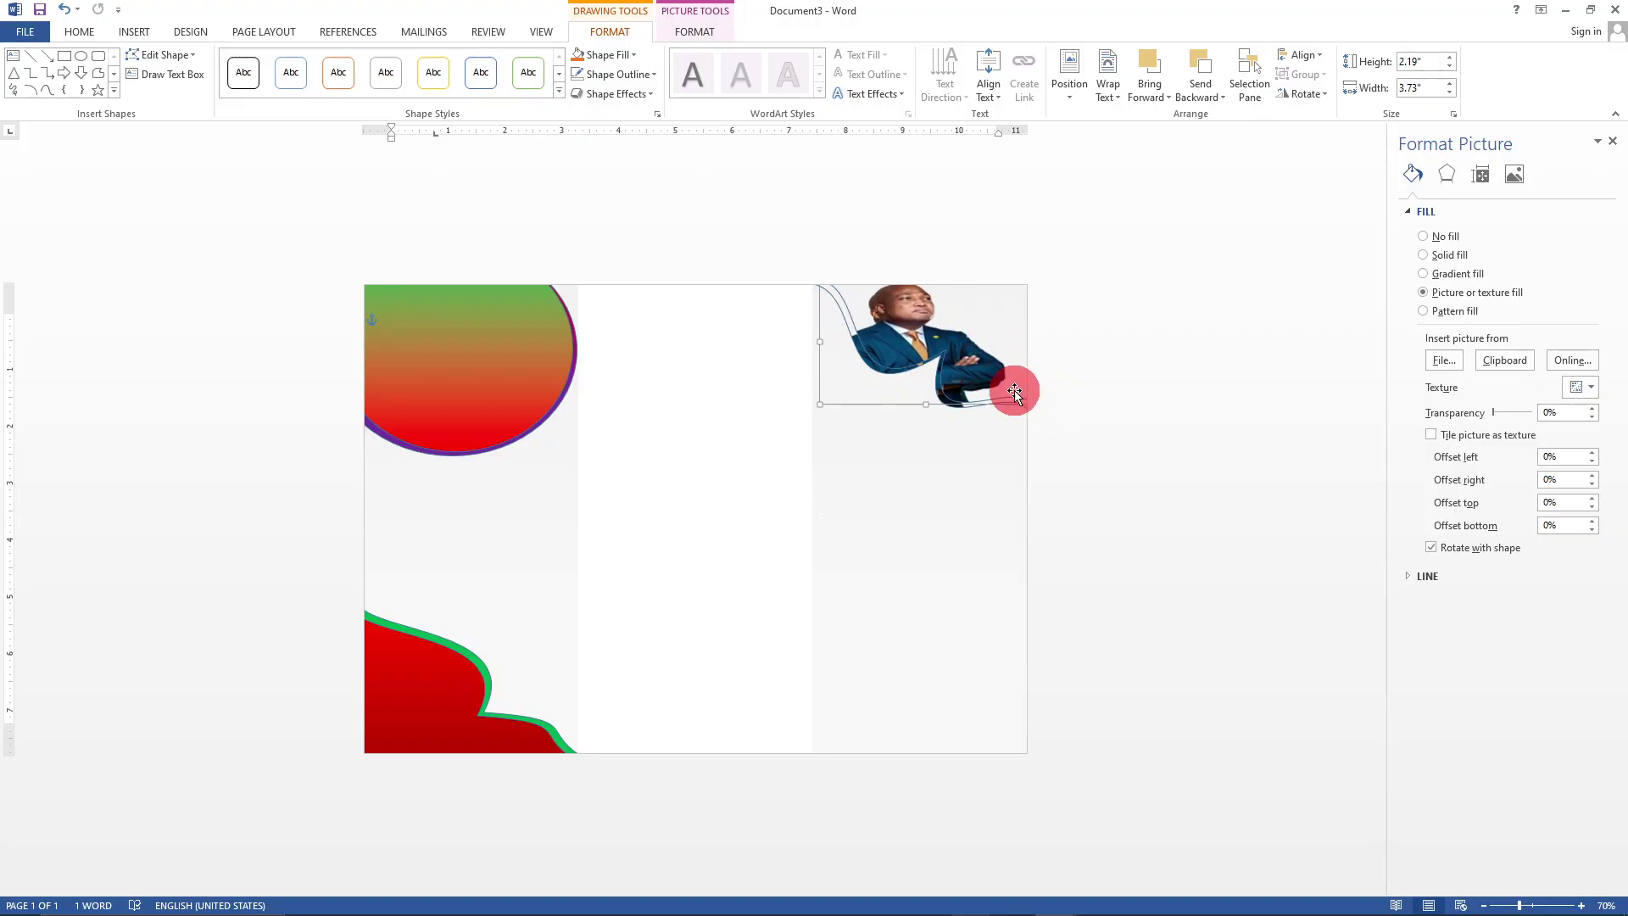
left_click(633, 54)
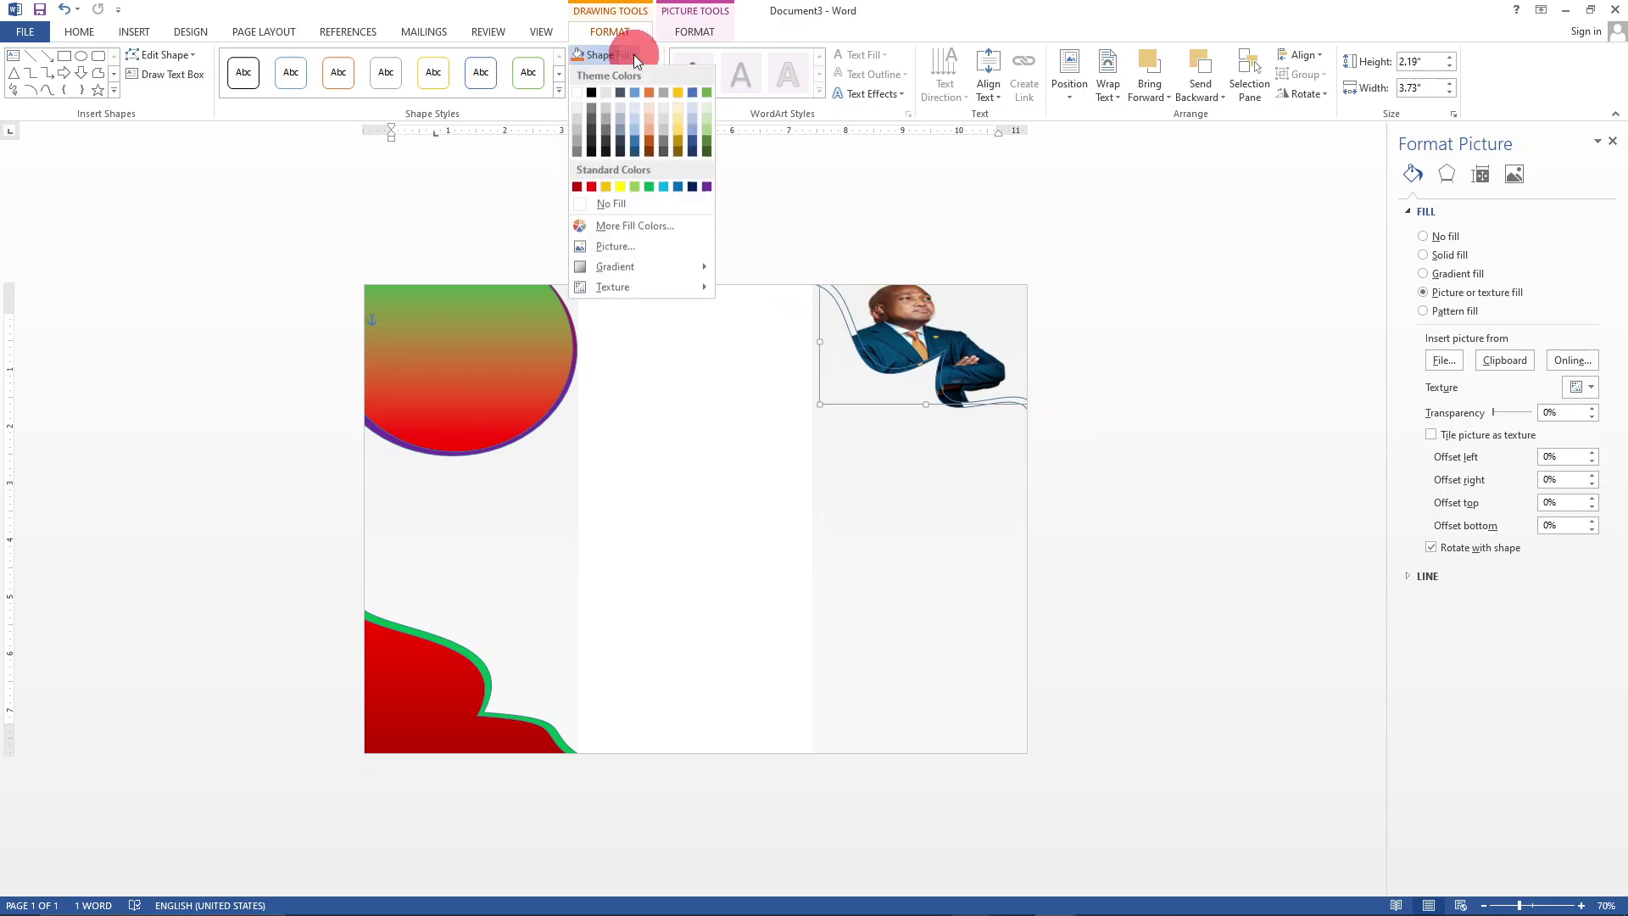
mouse_move(599, 265)
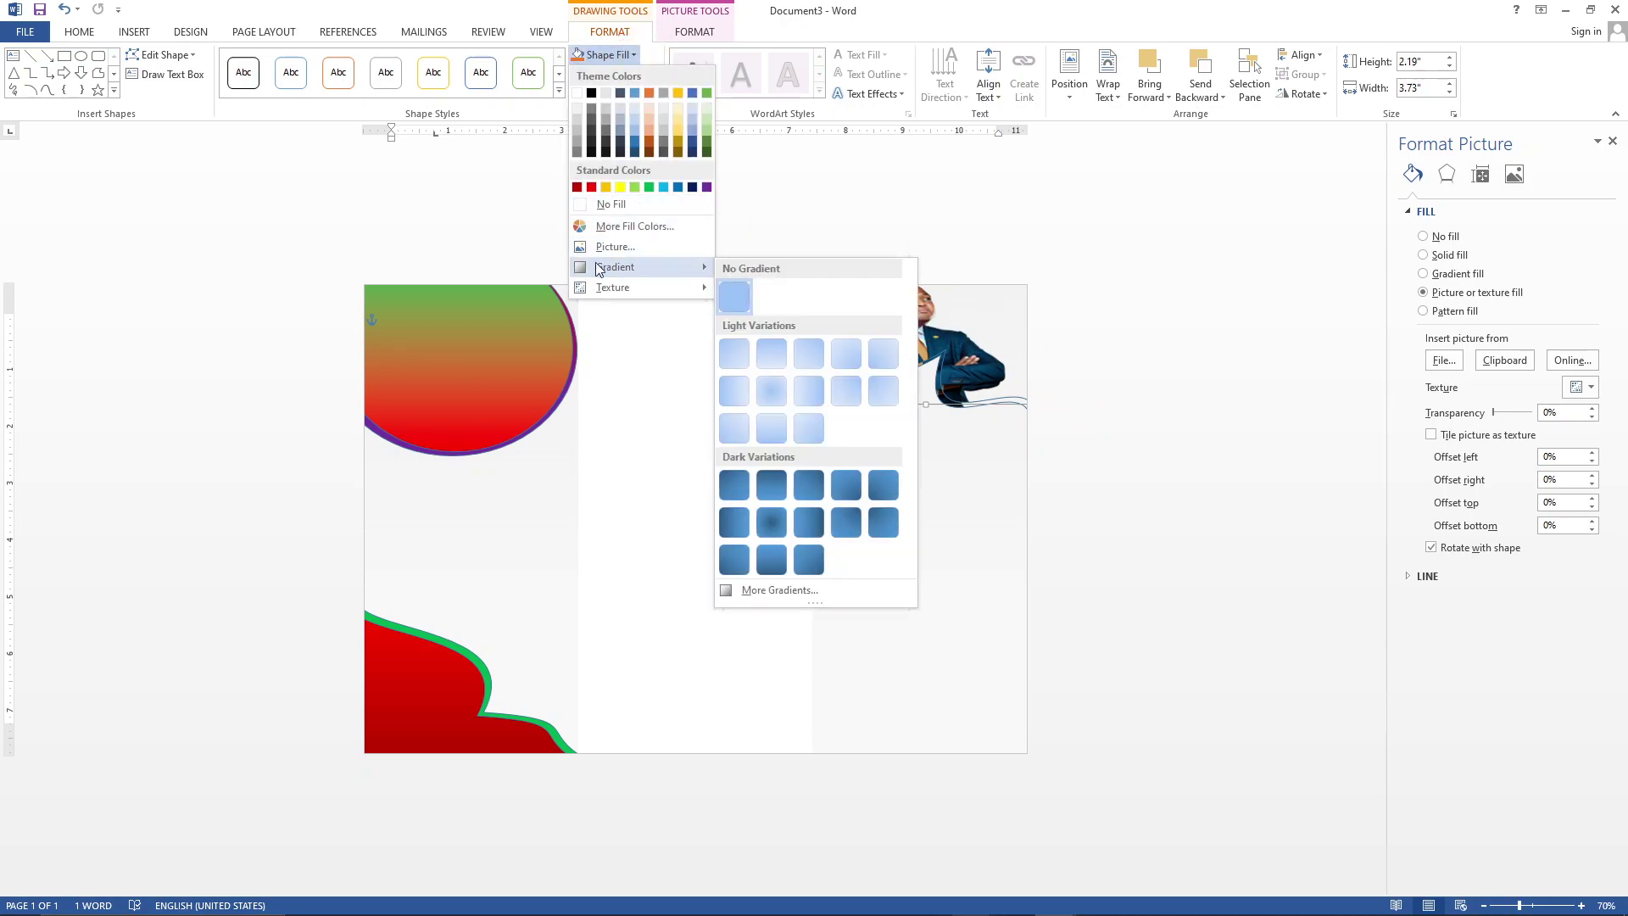
left_click(779, 590)
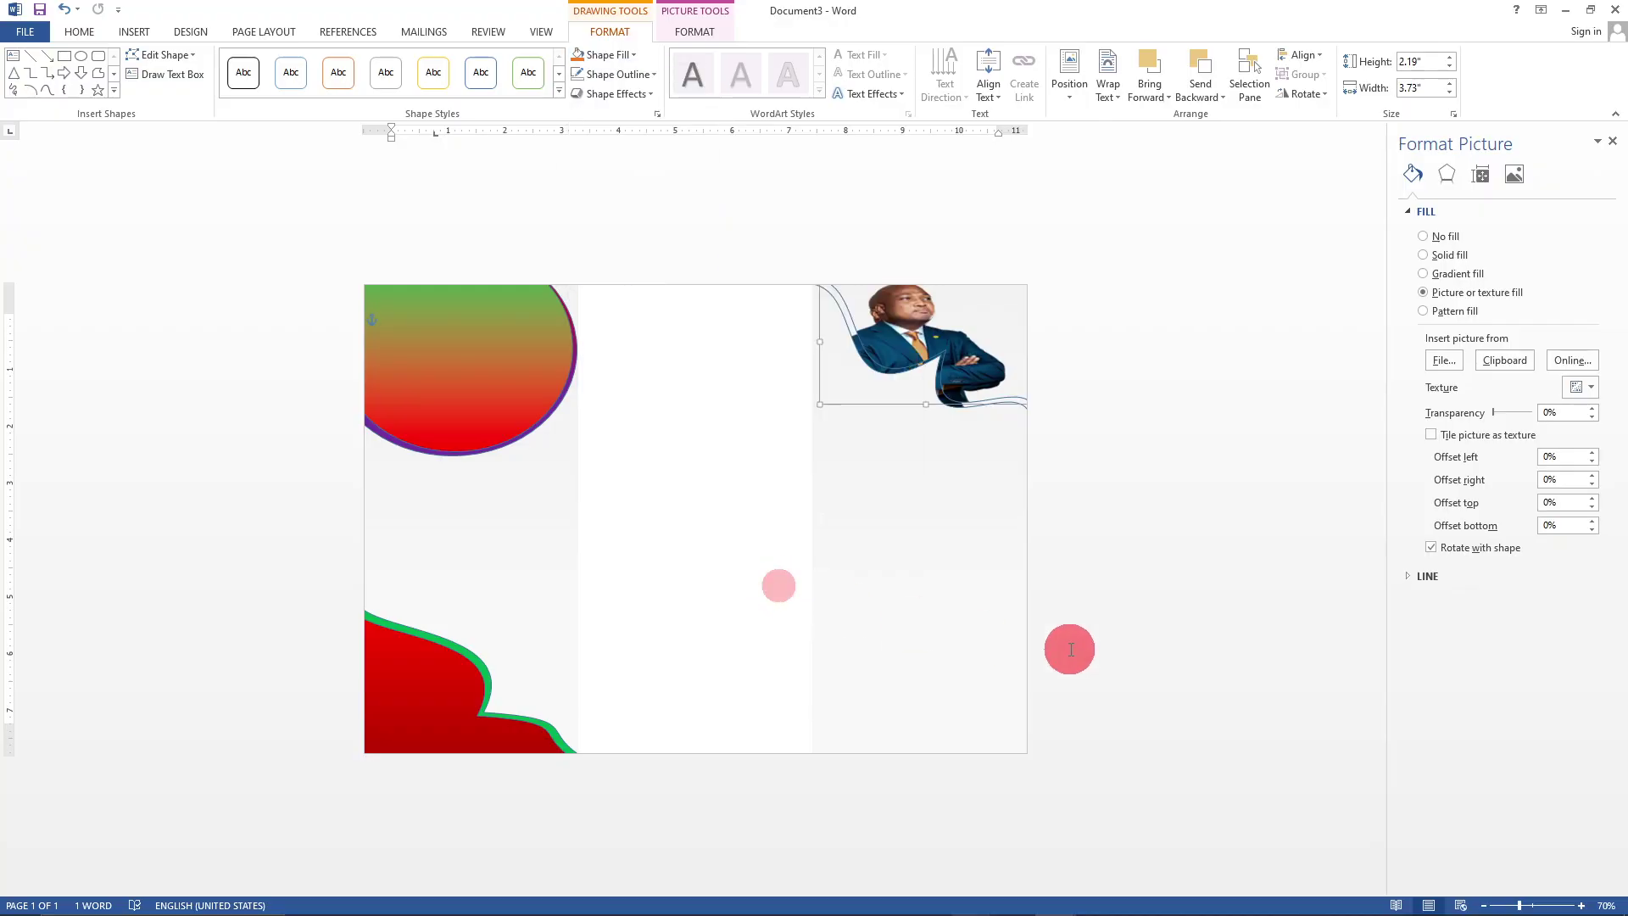
left_click(1444, 280)
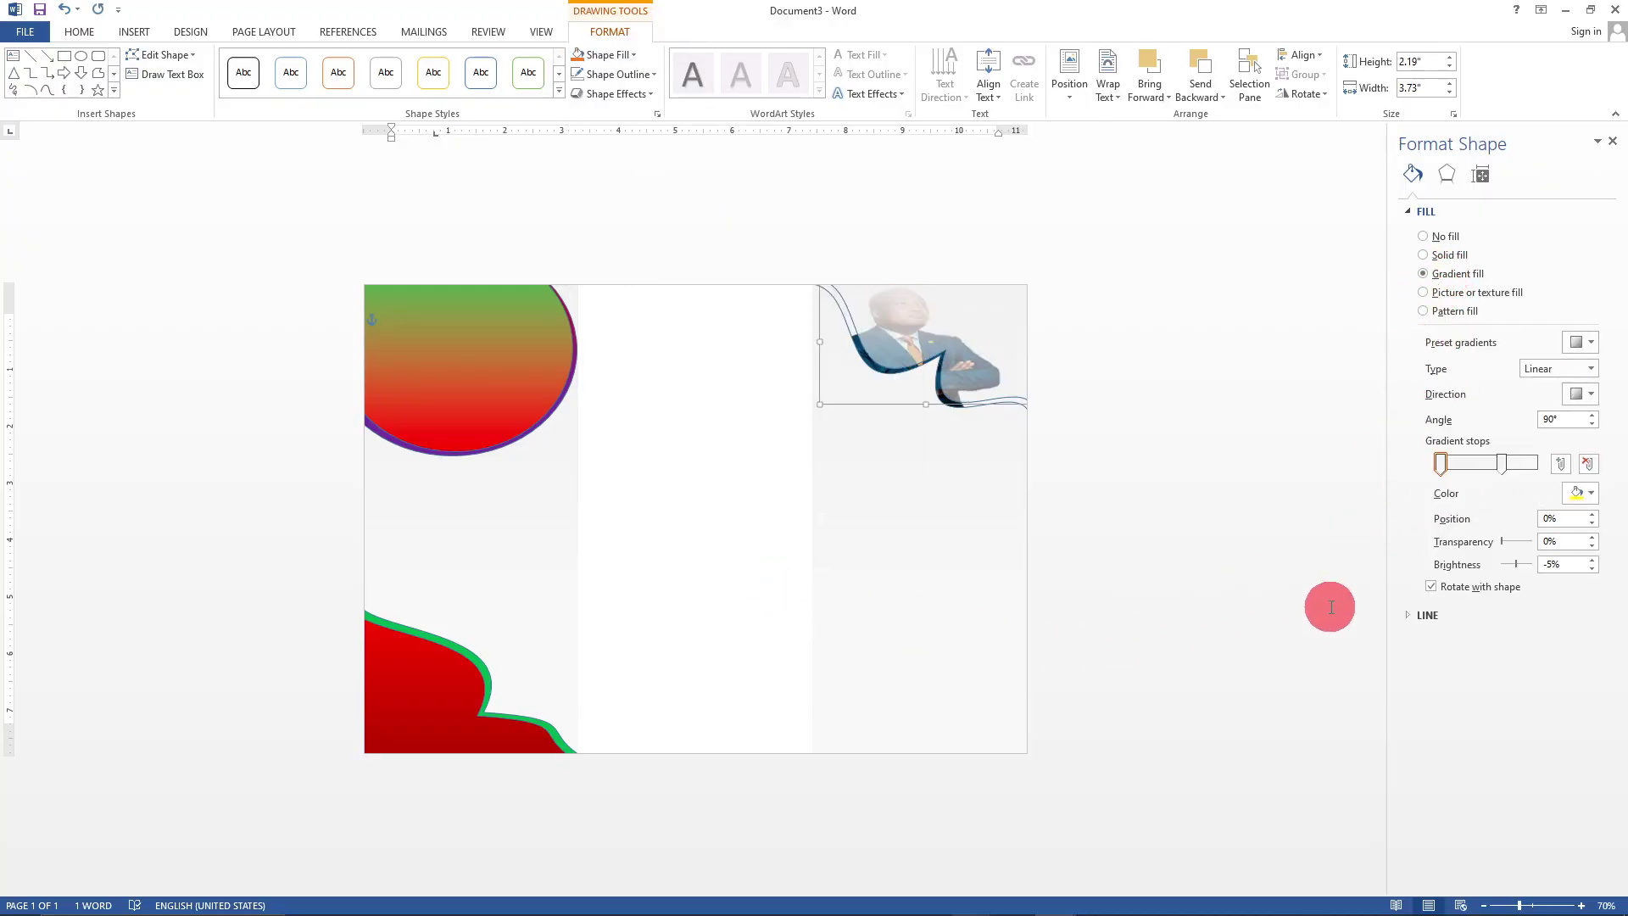
- Set the first gradient stop of the copied curved shape to standard red
left_click(1425, 585)
left_click(1477, 521)
left_click(1439, 462)
left_click(1551, 463)
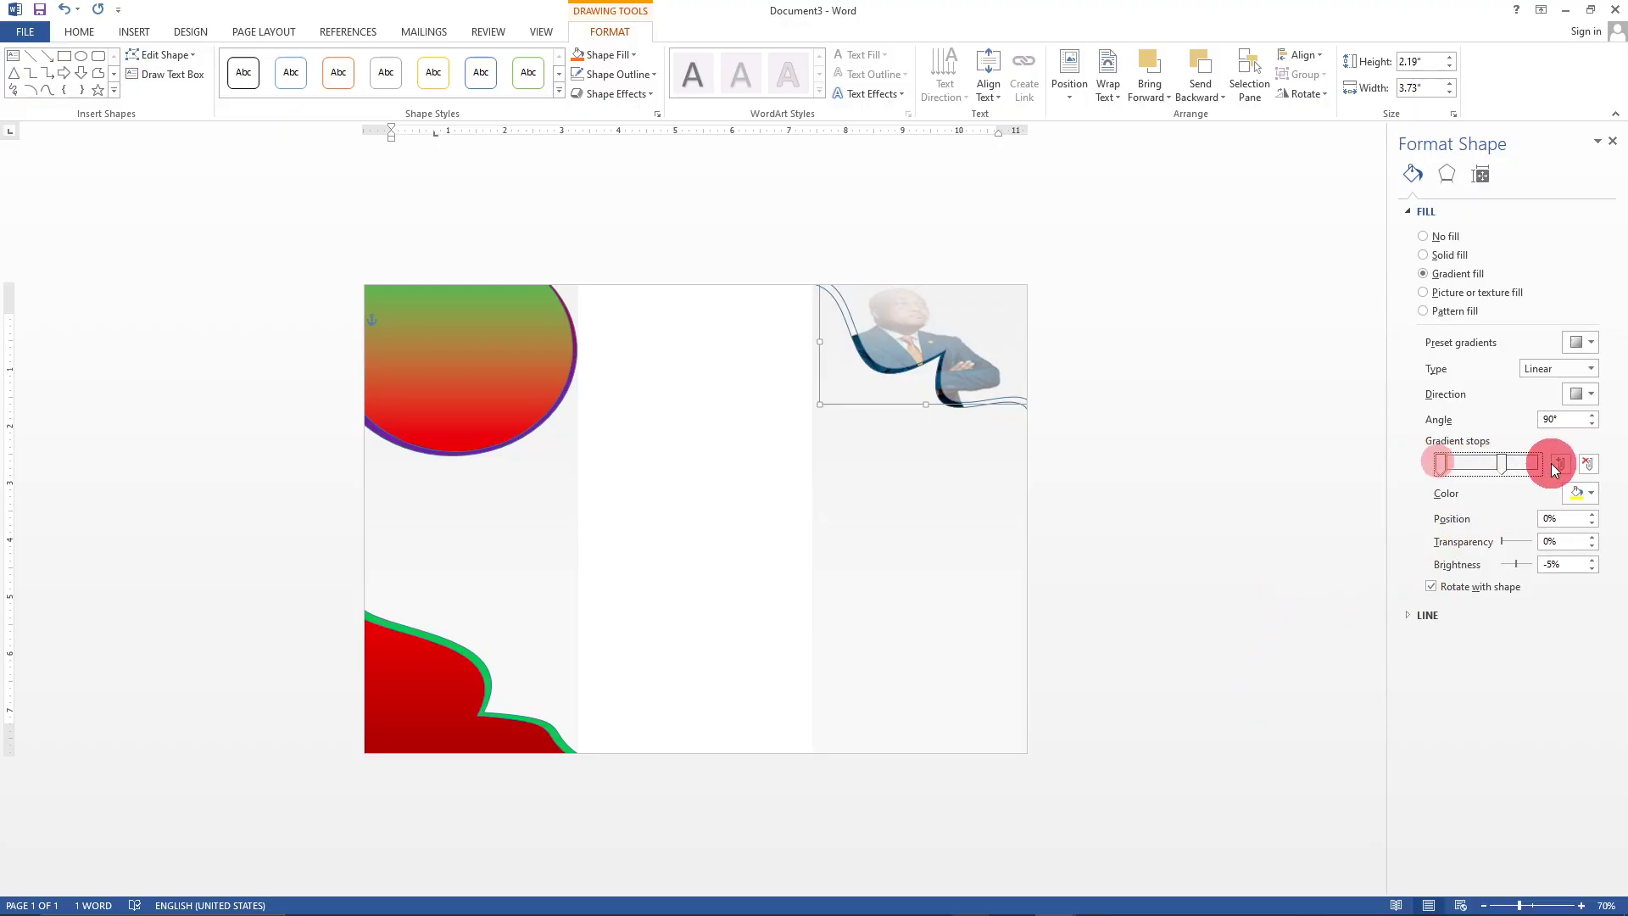
left_click(1591, 494)
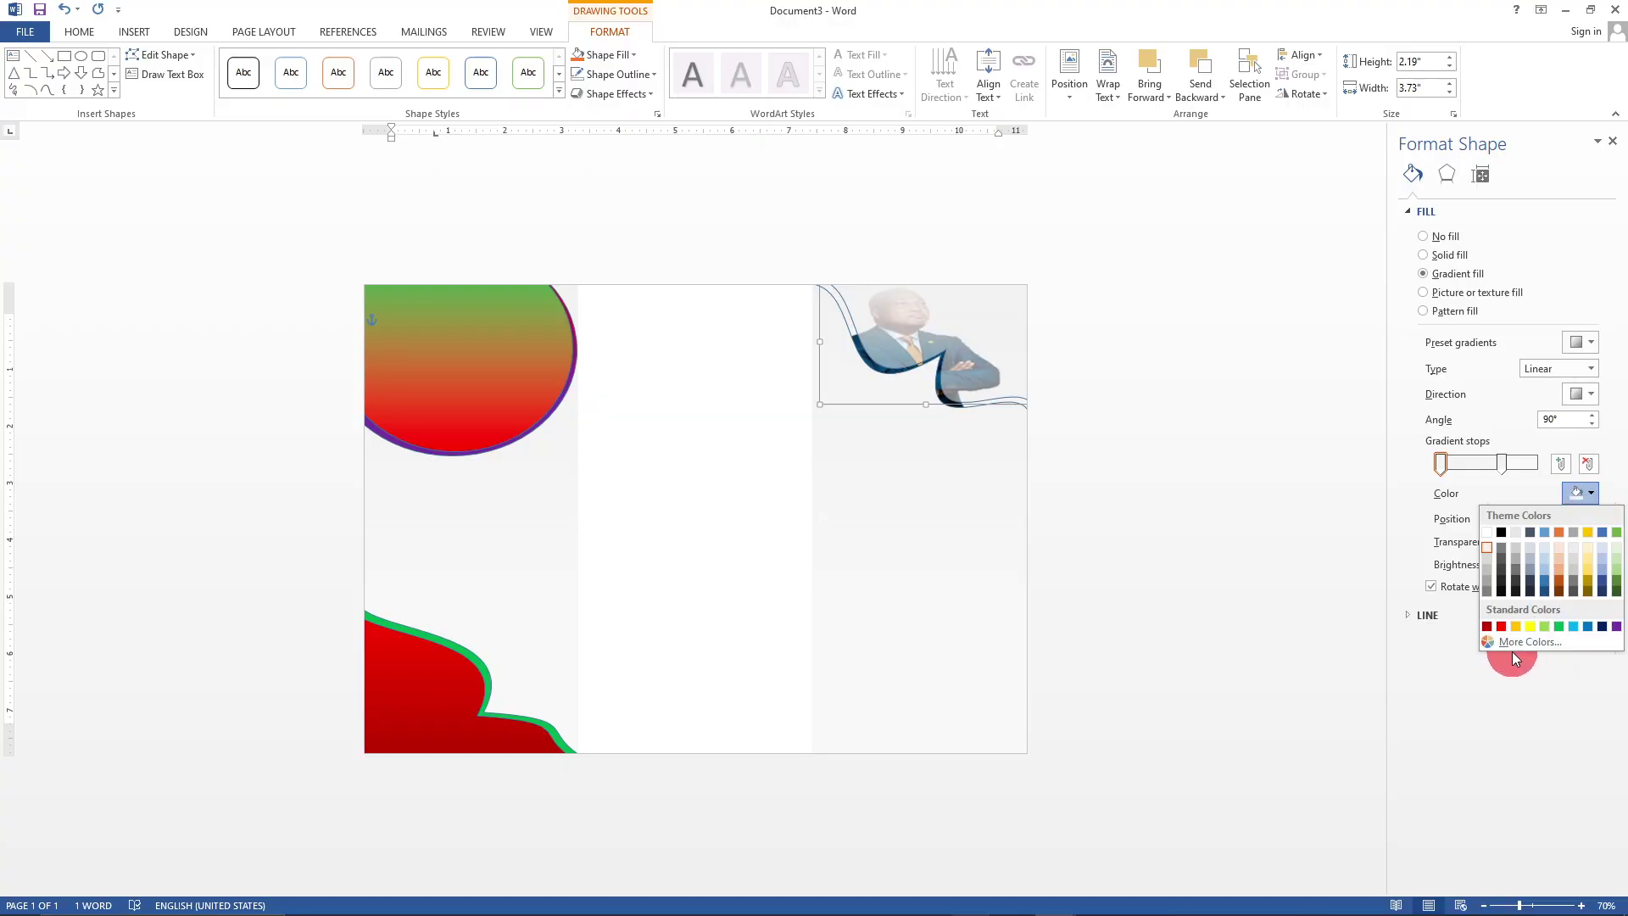
left_click(1502, 627)
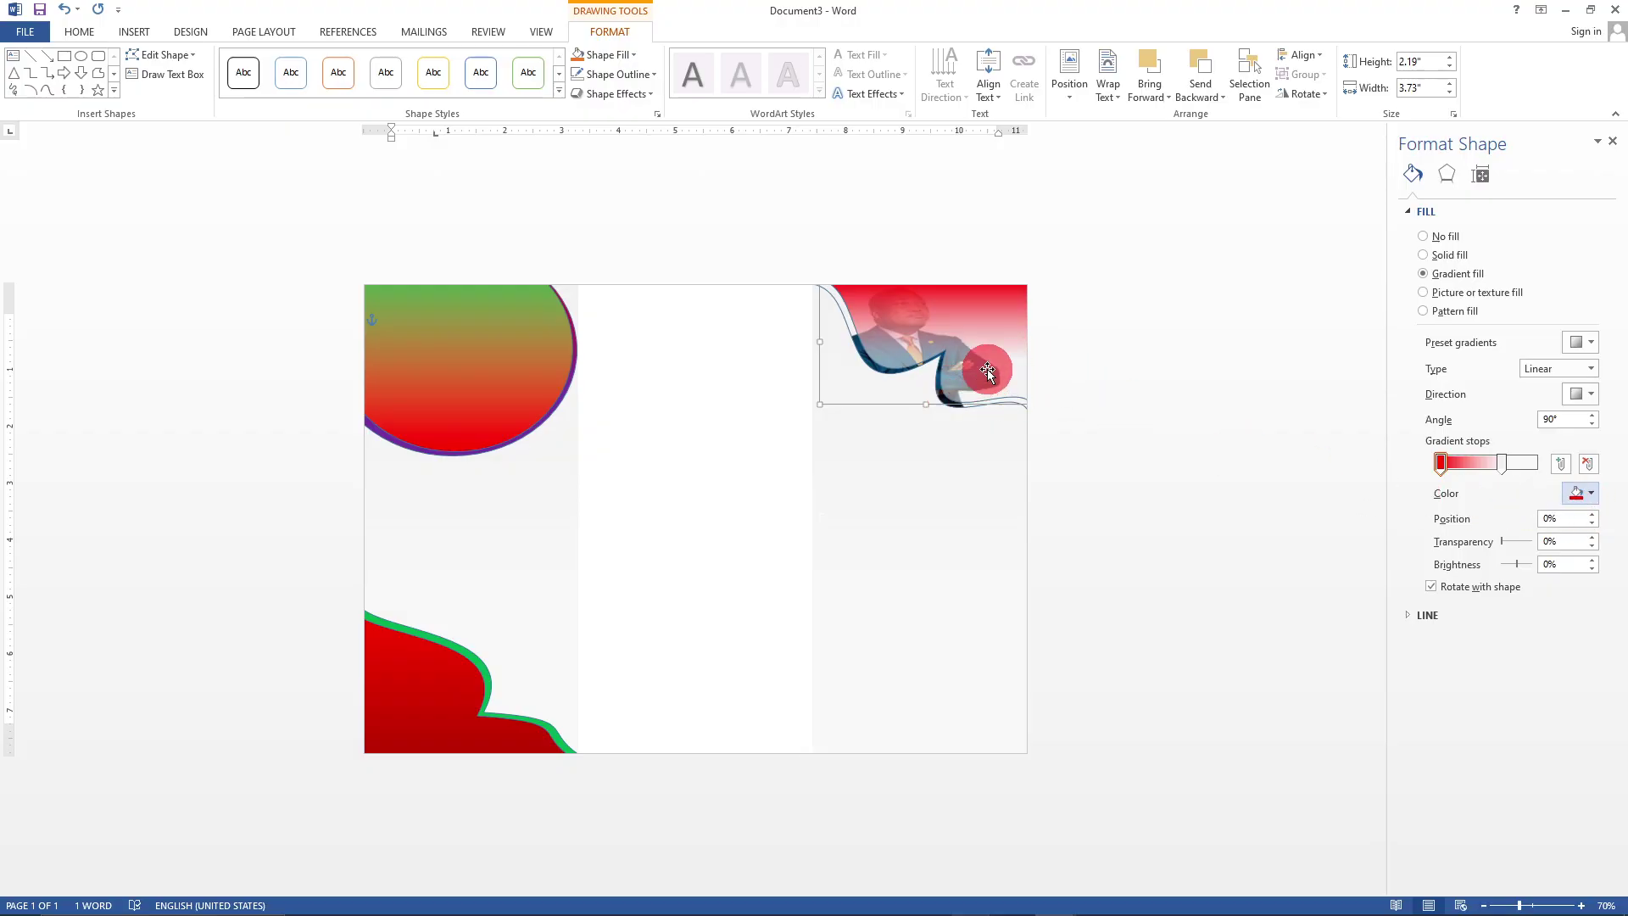
- Remove the outline from the red gradient copy of the curved shape and deselect it
left_click(652, 75)
left_click(624, 224)
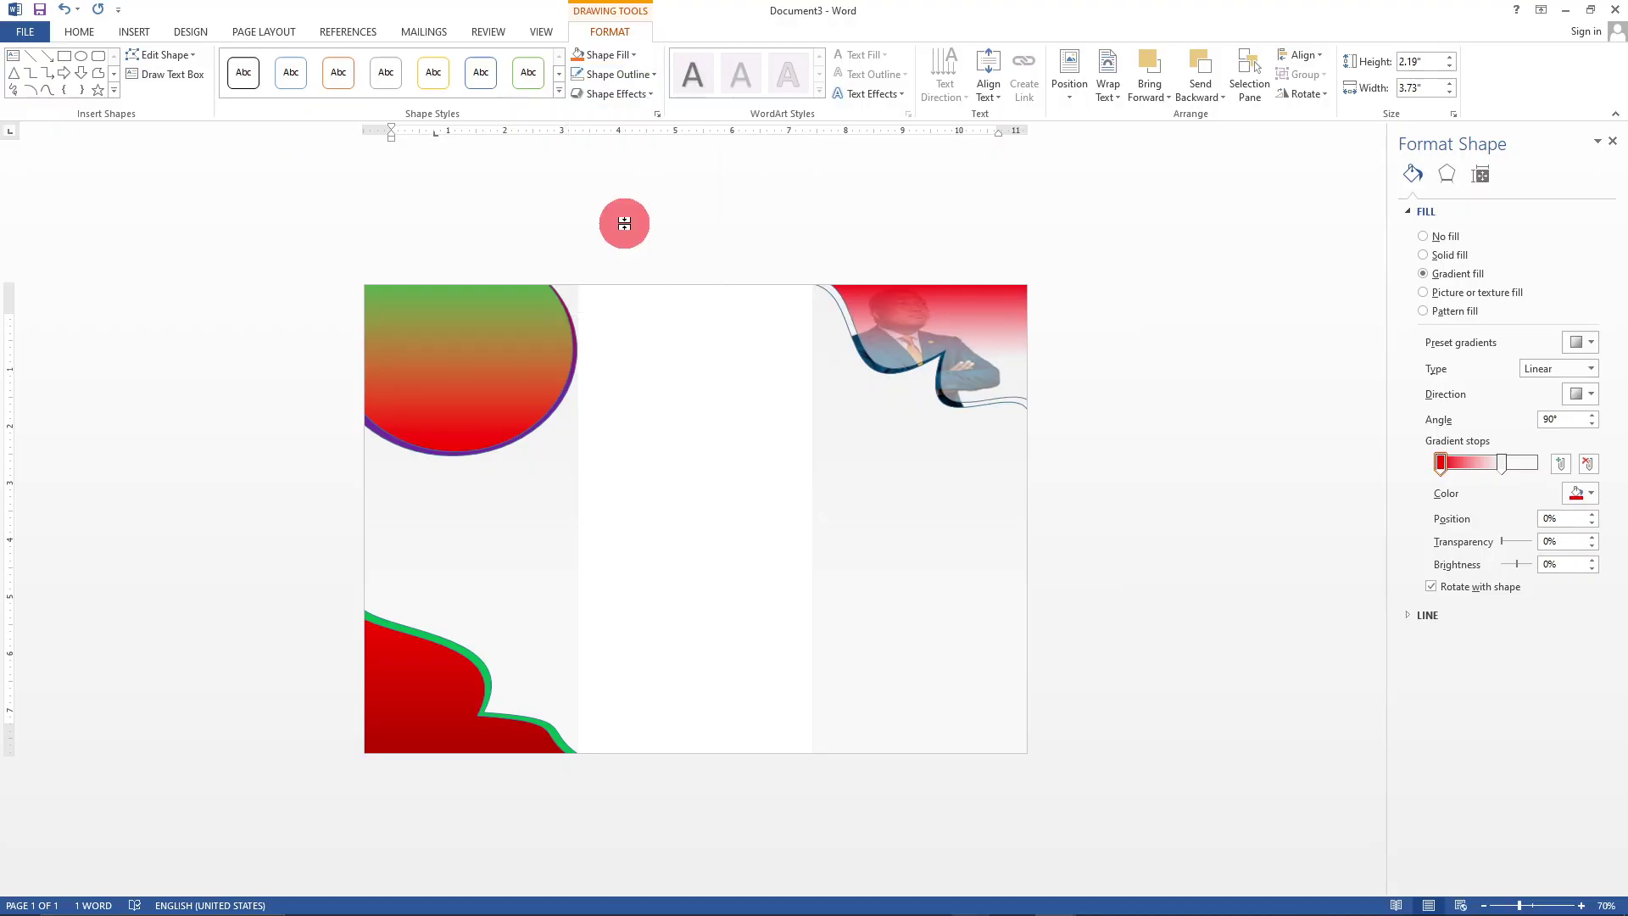
left_click(867, 373)
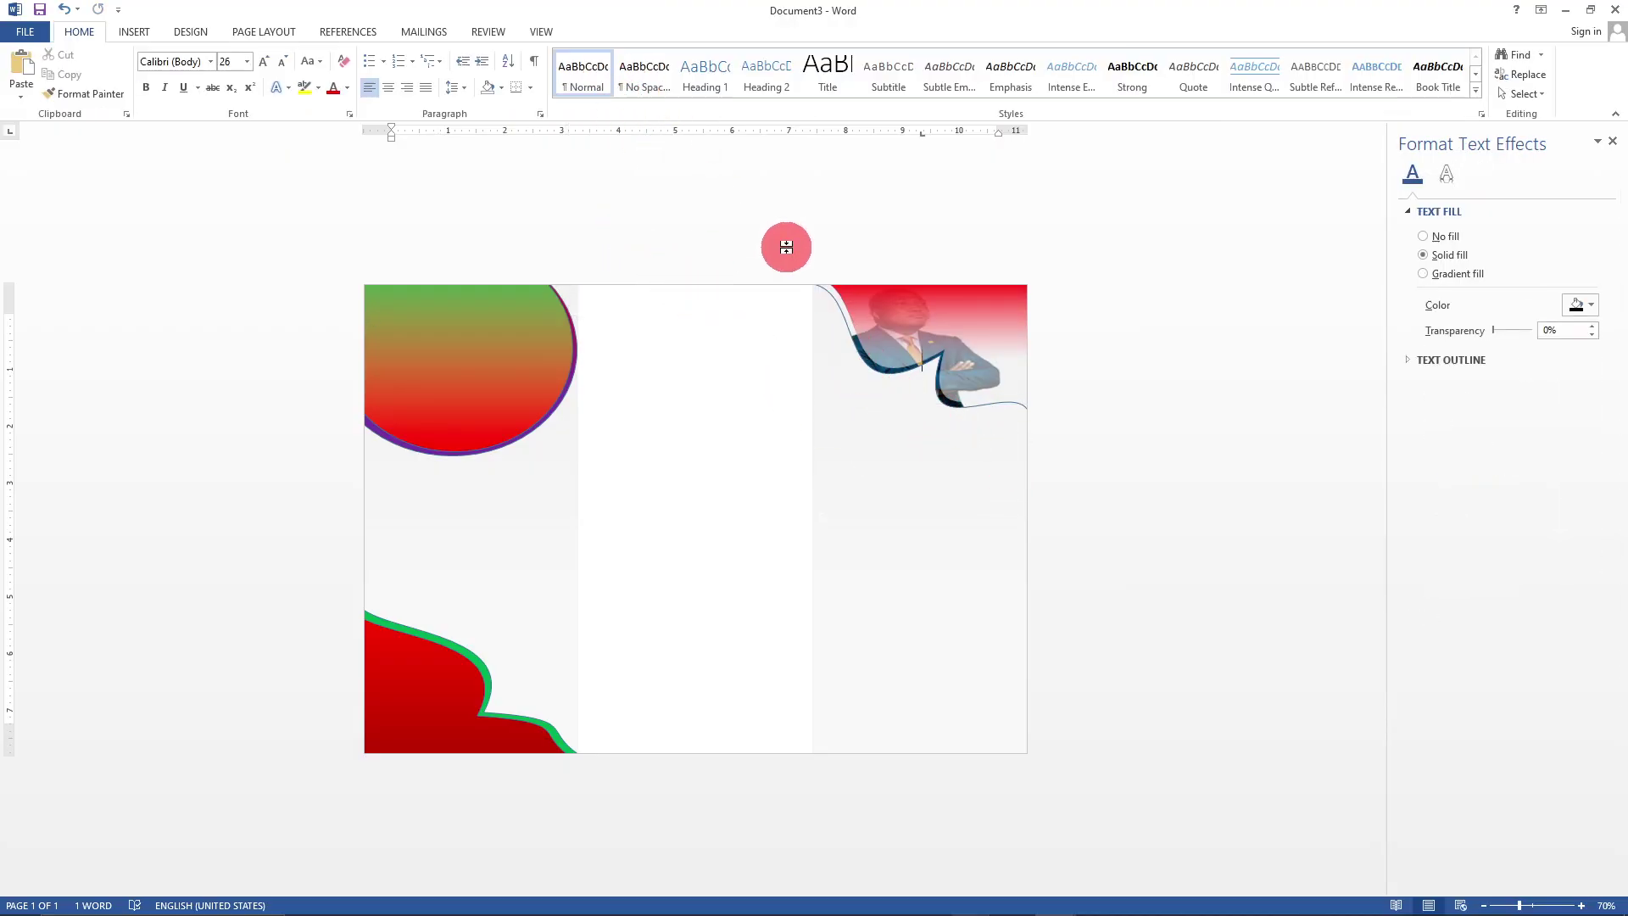
- Remove the outline from the picture-filled curved shape and deselect it
left_click(877, 368)
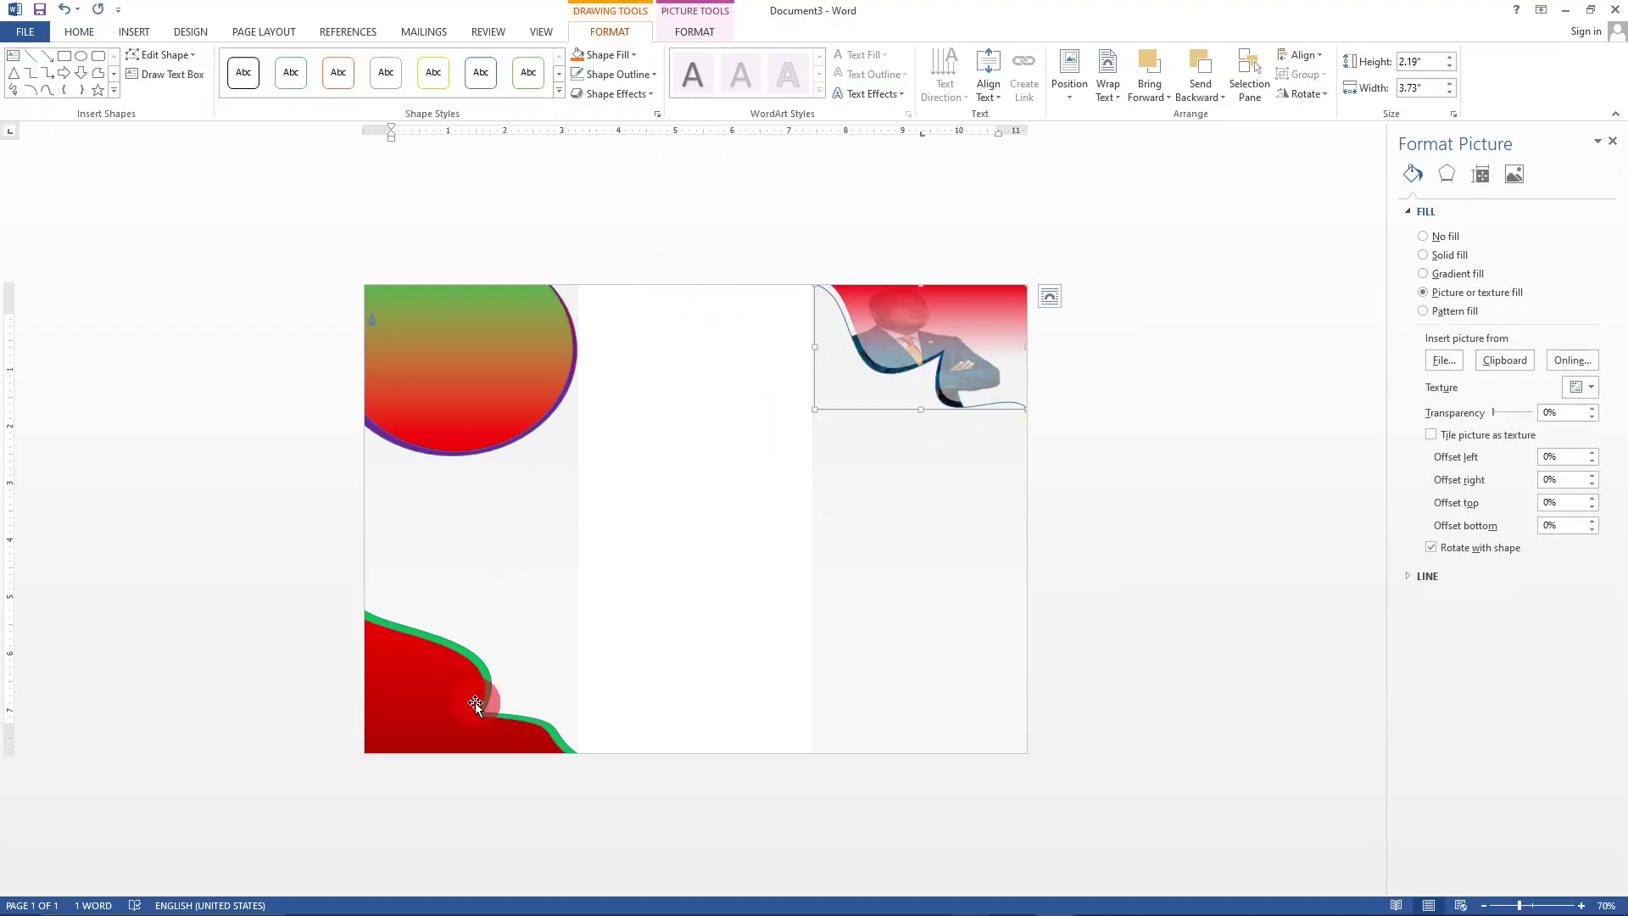
left_click(633, 58)
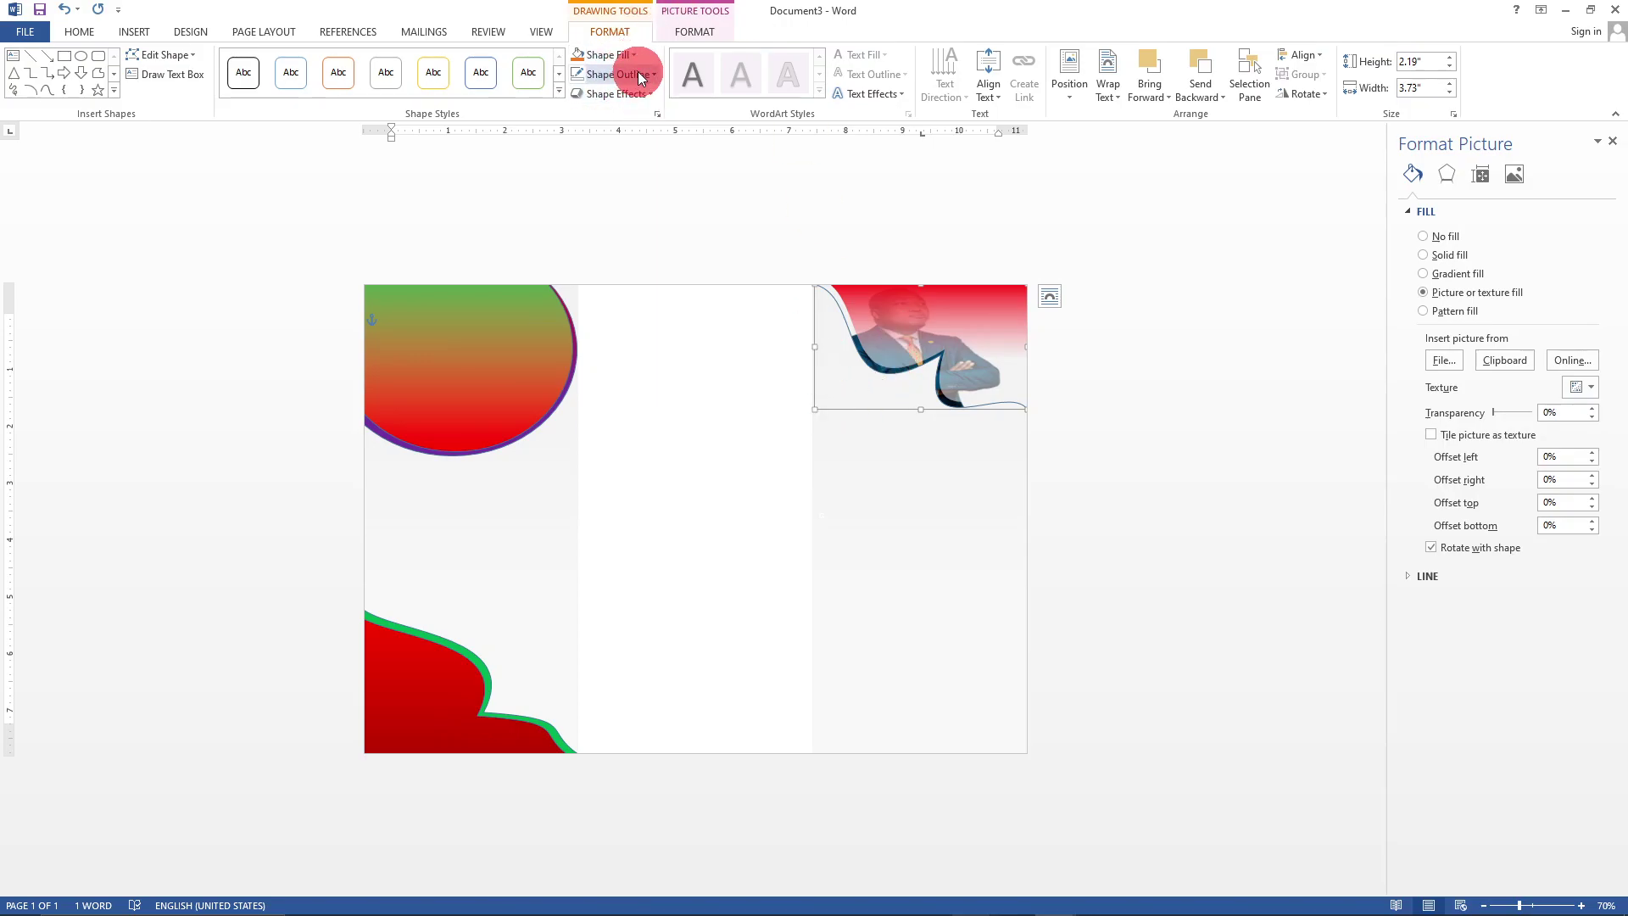
left_click(649, 74)
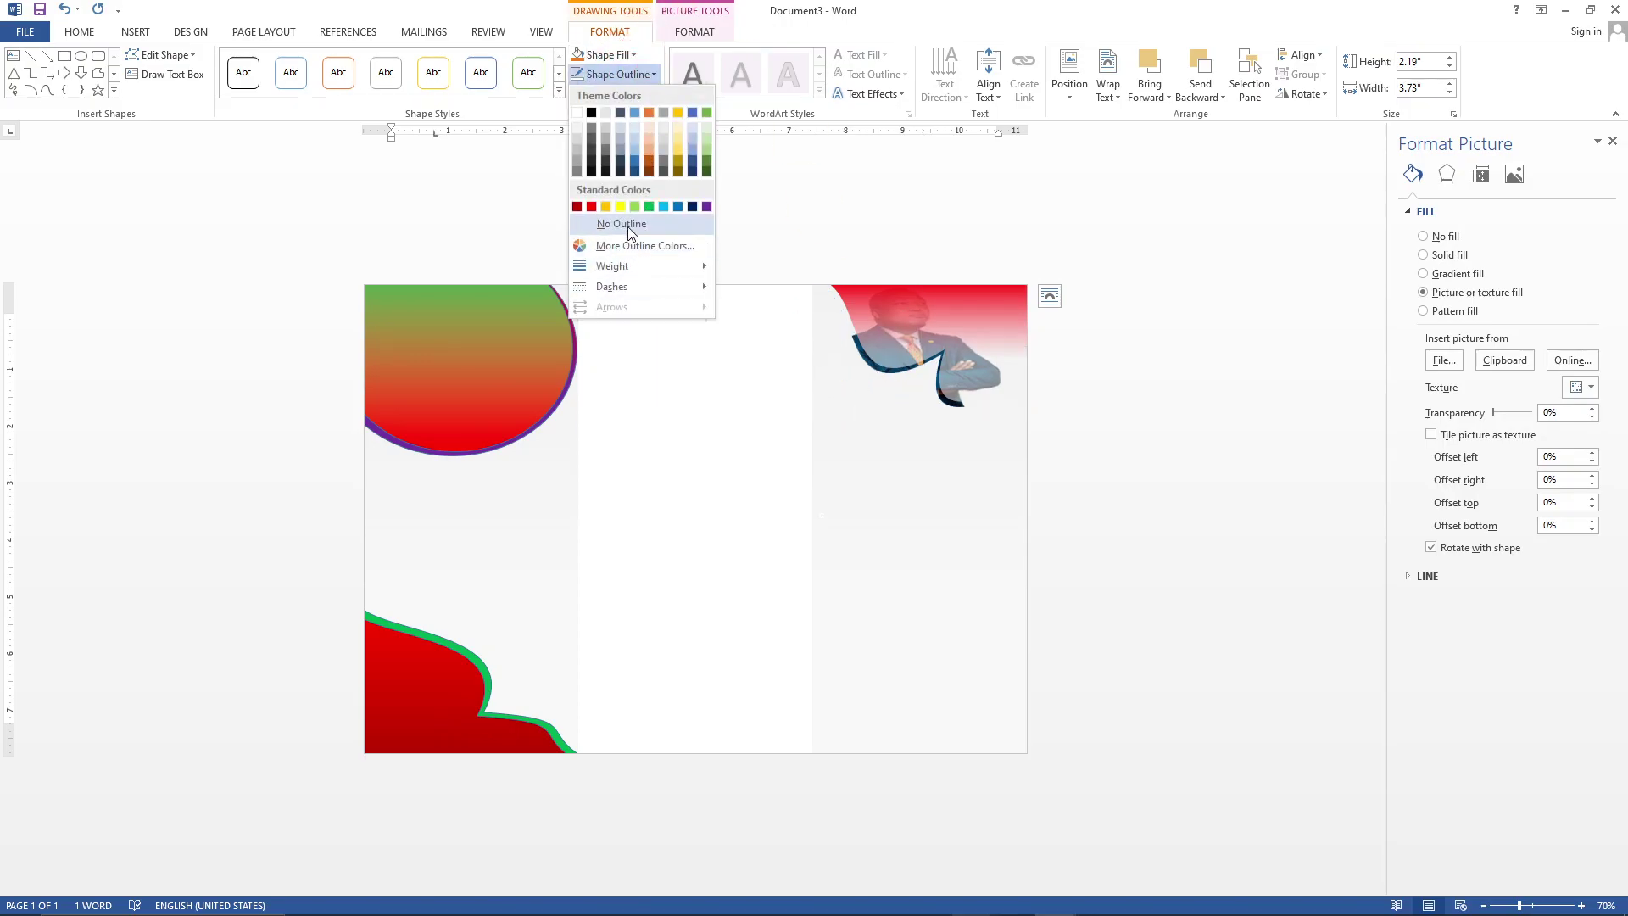
left_click(627, 226)
left_click(1246, 466)
- Set the second gradient stop of the red overlay shape to standard red, with its position at 79%
left_click(944, 324)
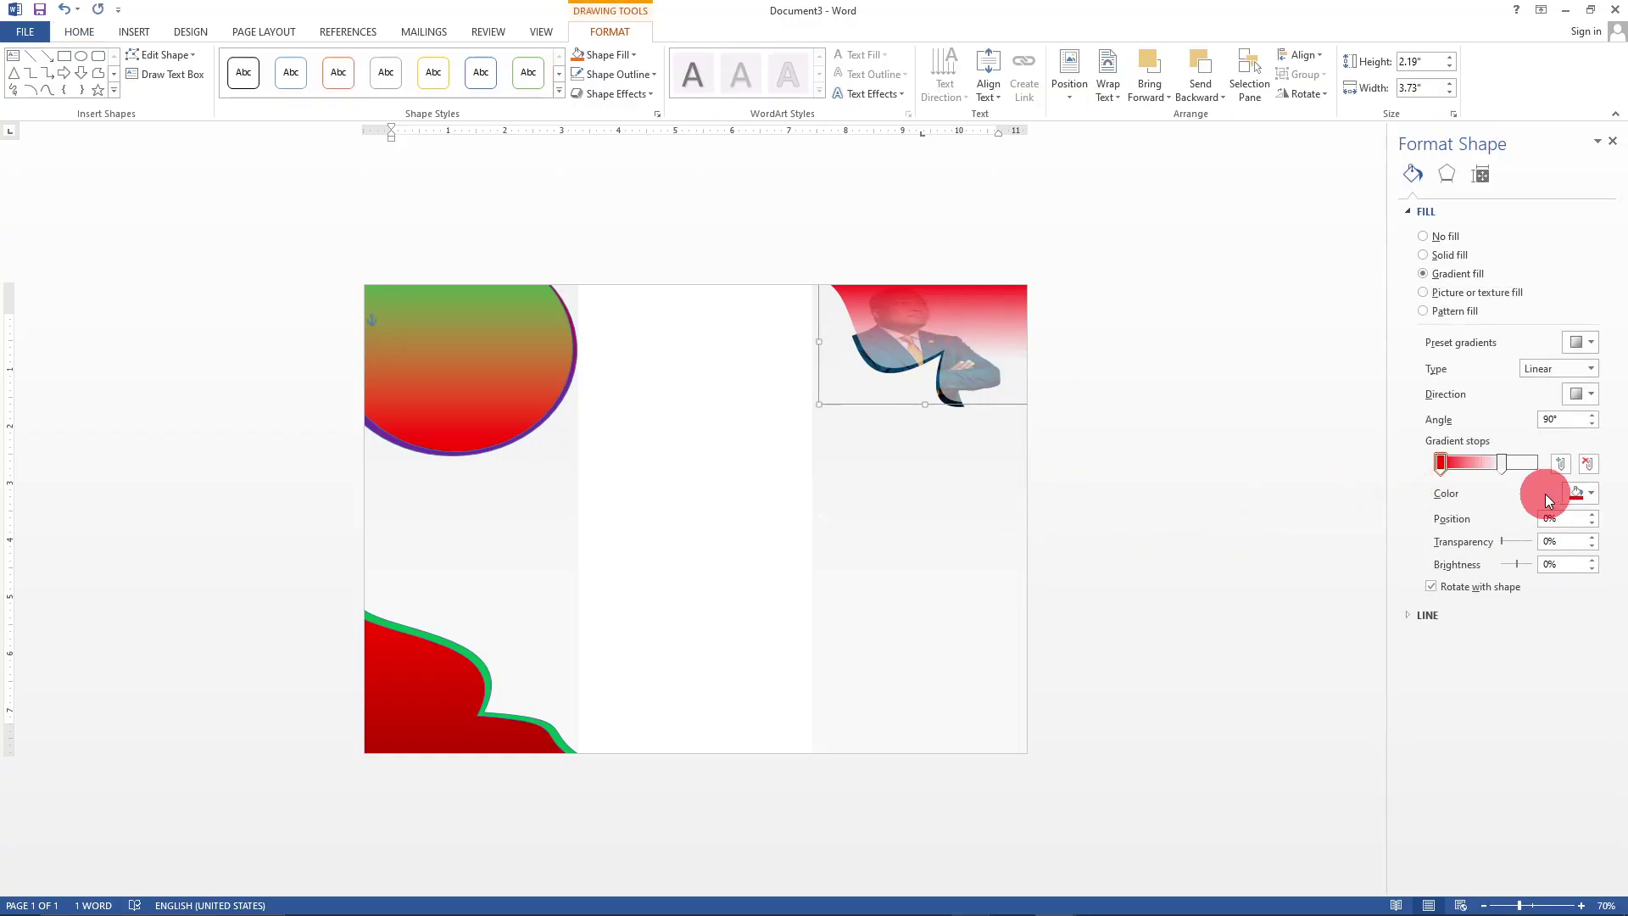
left_click(1502, 462)
left_click(1594, 496)
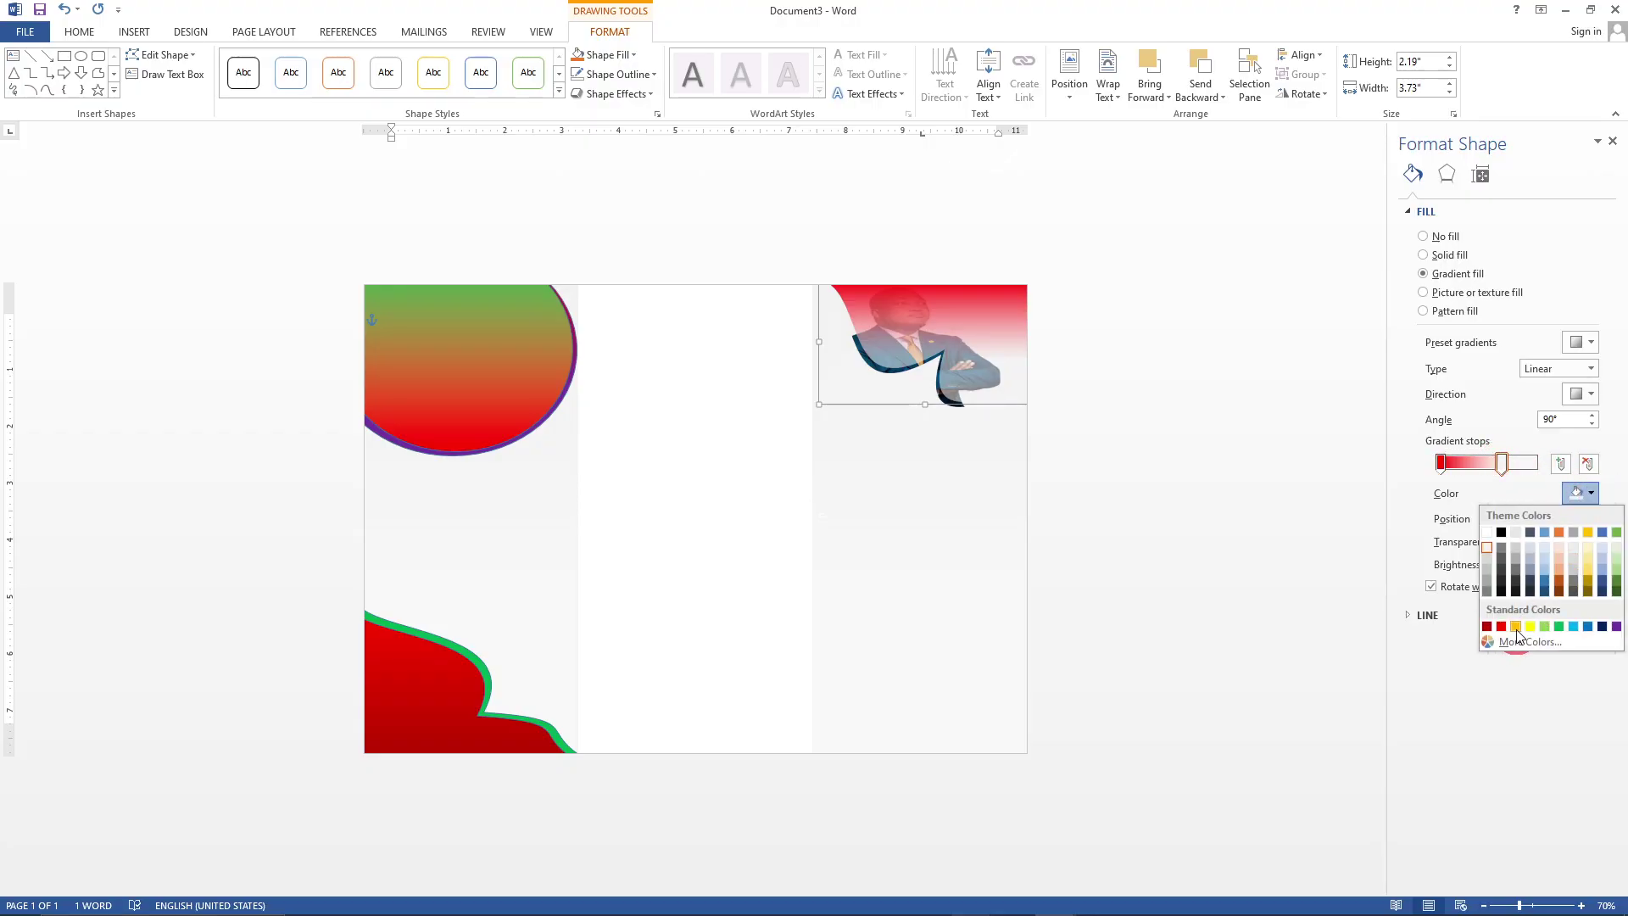
left_click(1502, 628)
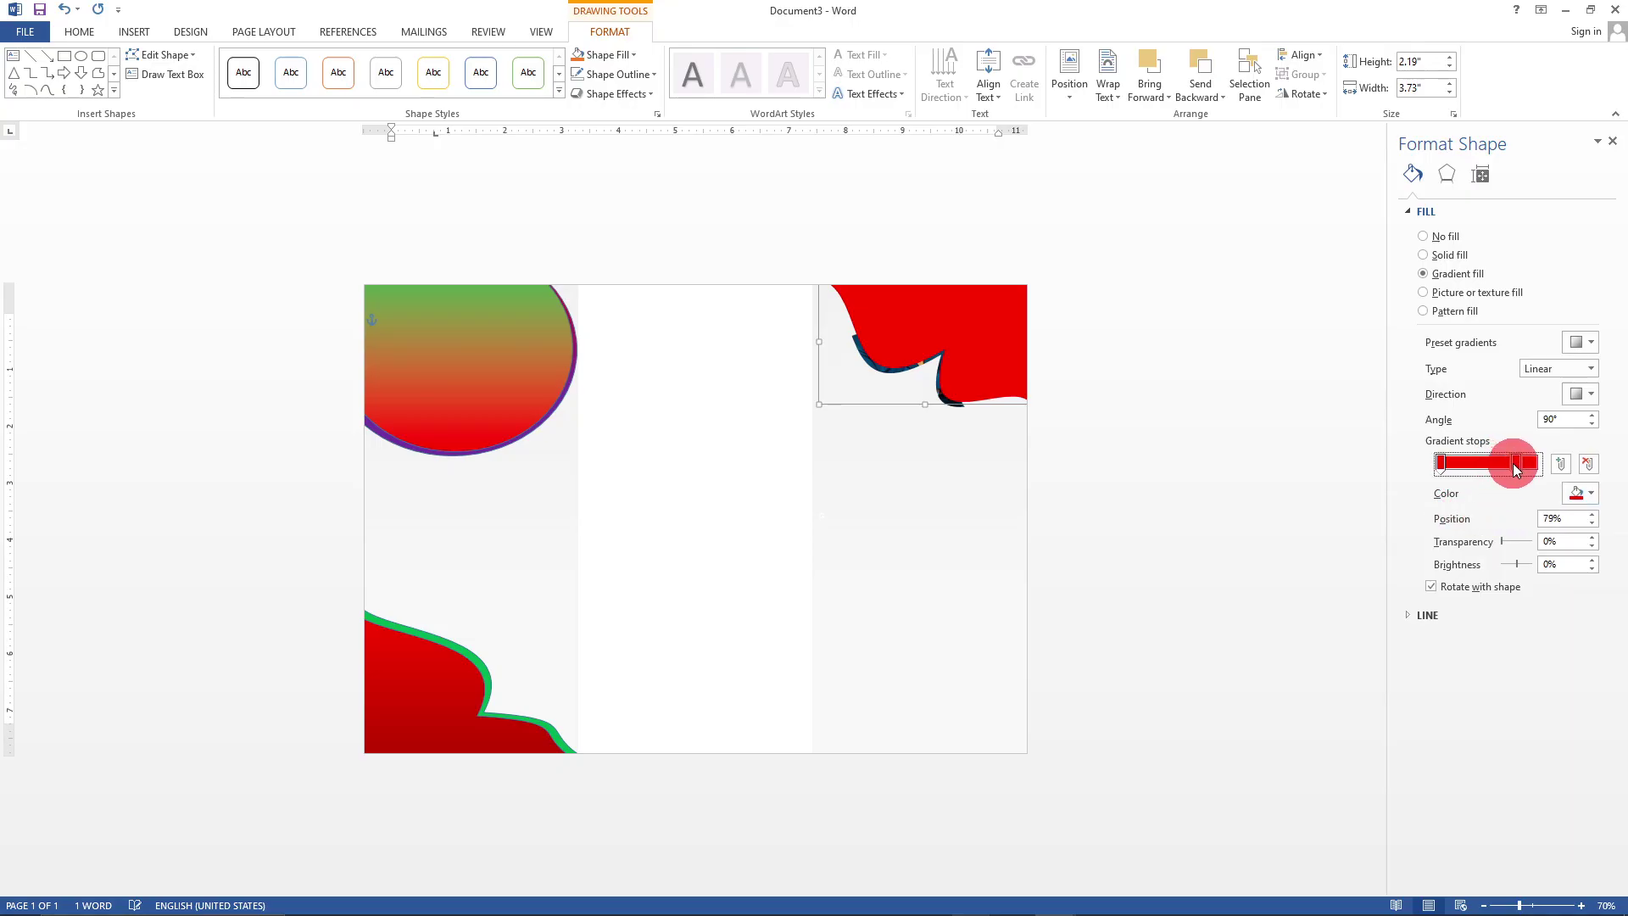
- Align the red copy exactly over the picture-filled curved shape and send it backward behind the picture
left_click_drag(983, 346, 981, 354)
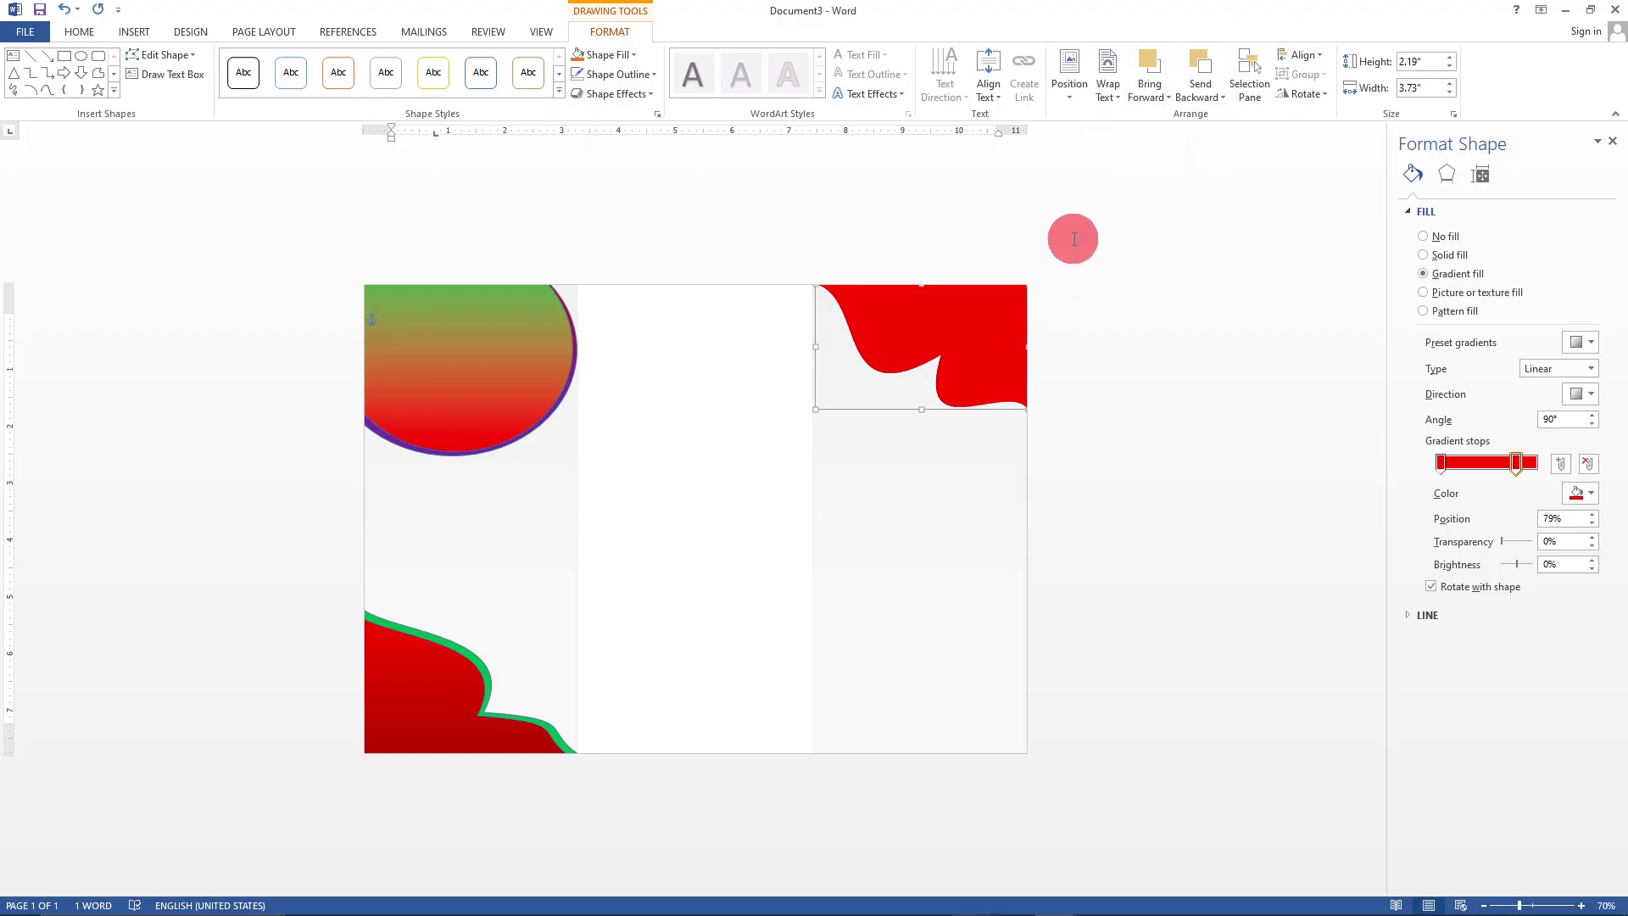
left_click(1203, 71)
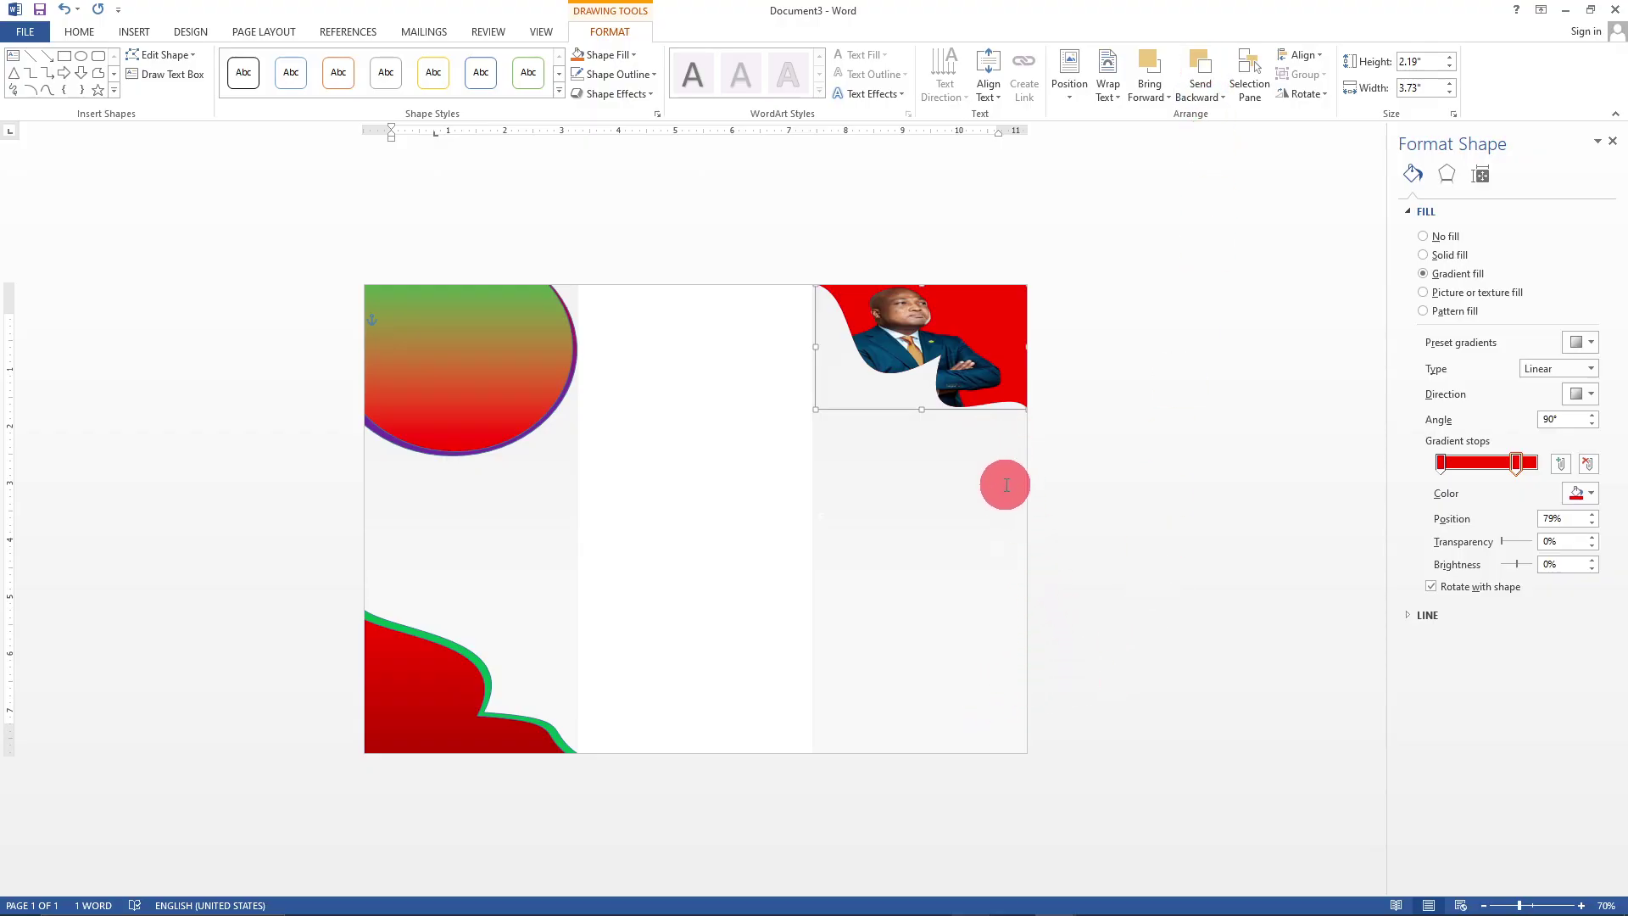
- Delete the curved shapes on the right panel and draw a rectangle about 2.7" high and 3.78" wide across the panel's top
key("Delete")
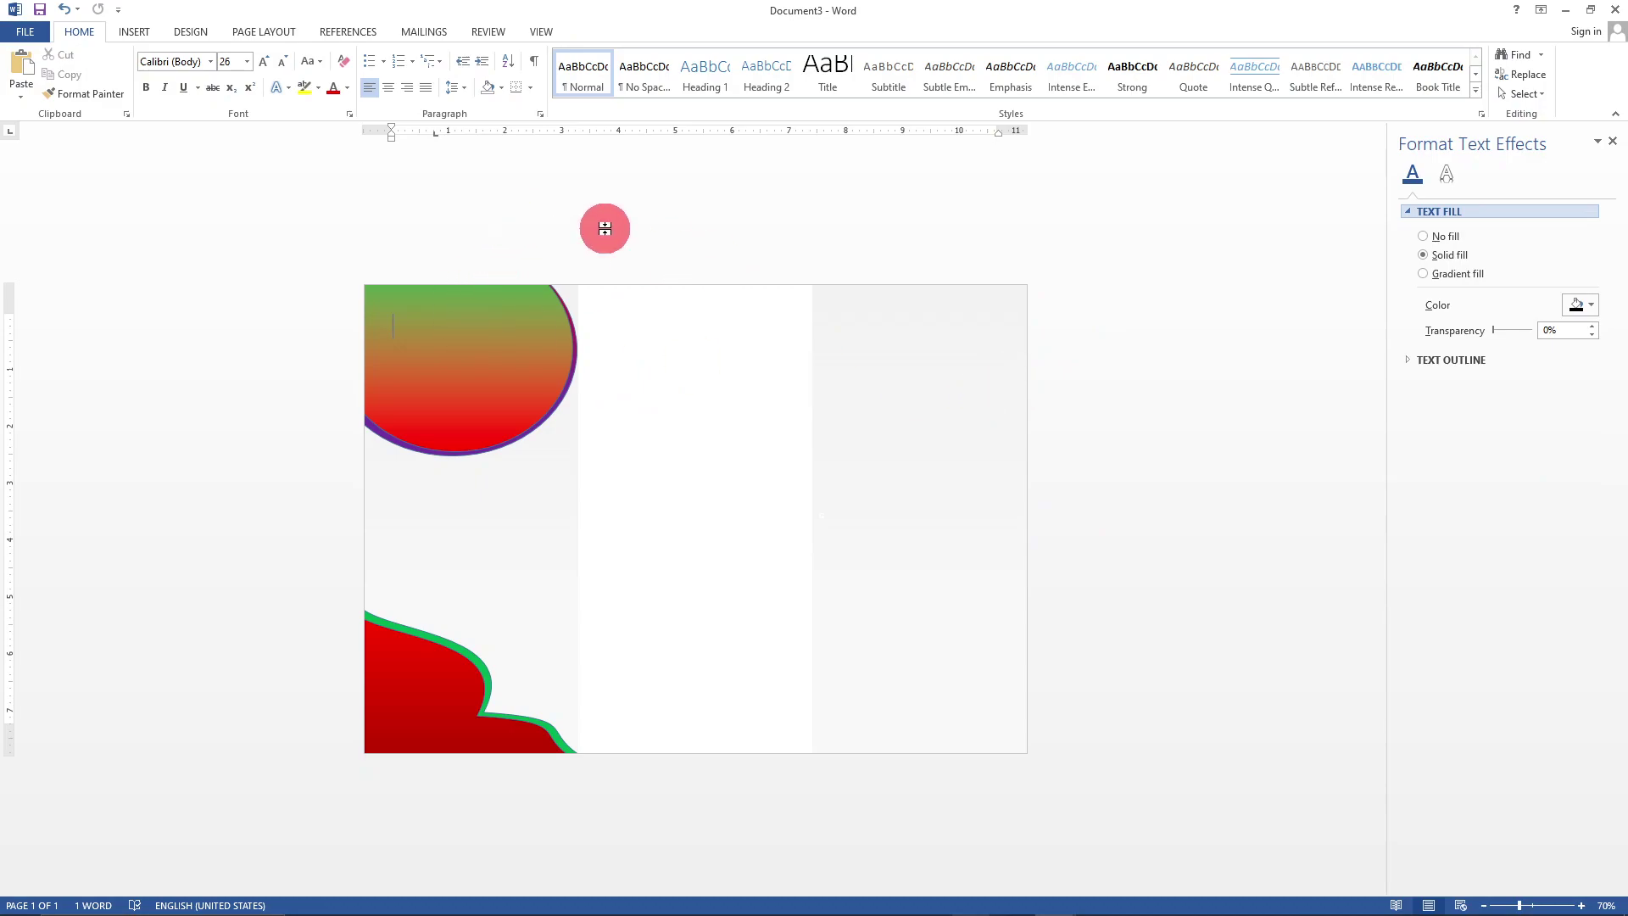
left_click(132, 31)
left_click(259, 88)
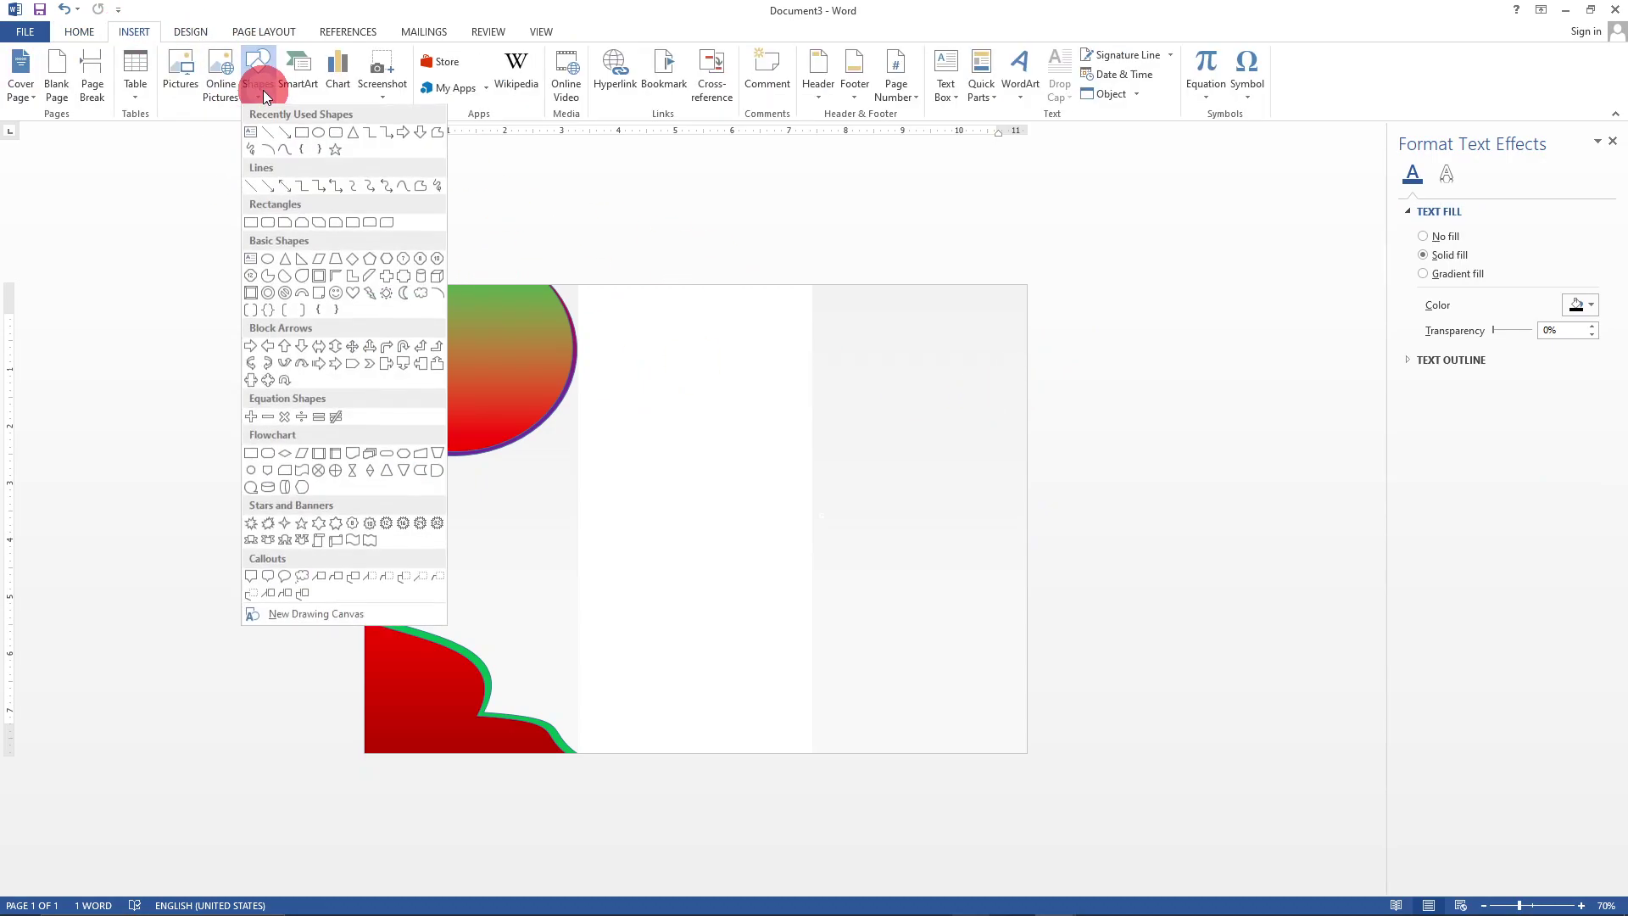
left_click(304, 138)
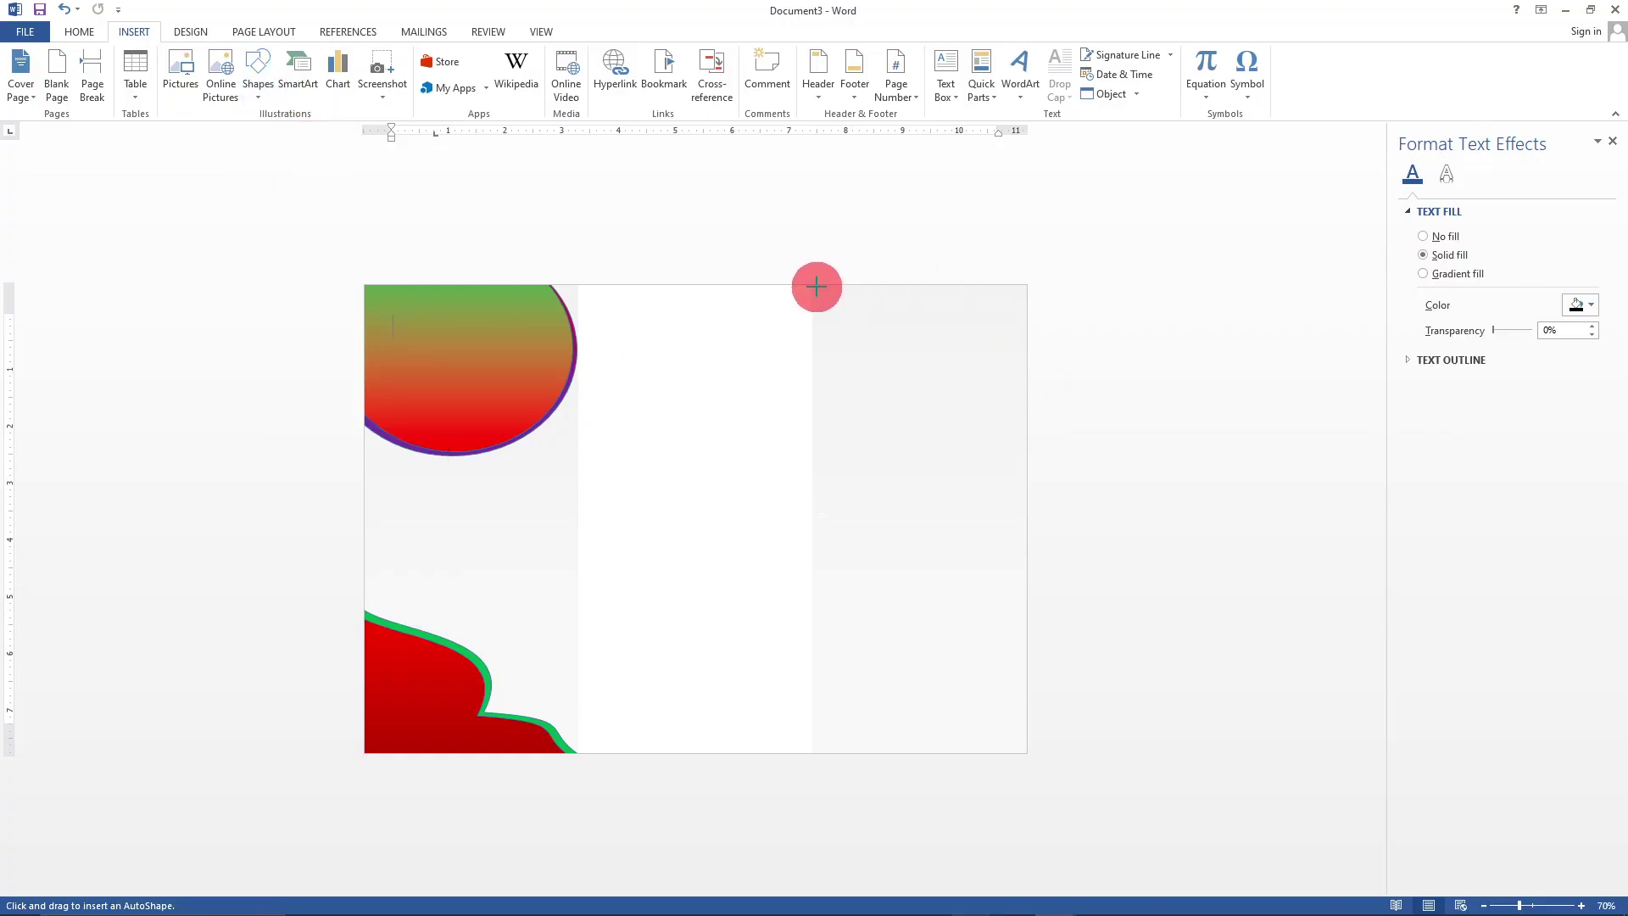
mouse_move(815, 286)
left_mouse_down()
mouse_move(1014, 358)
mouse_move(1026, 440)
left_mouse_up()
left_click_drag(876, 378, 884, 377)
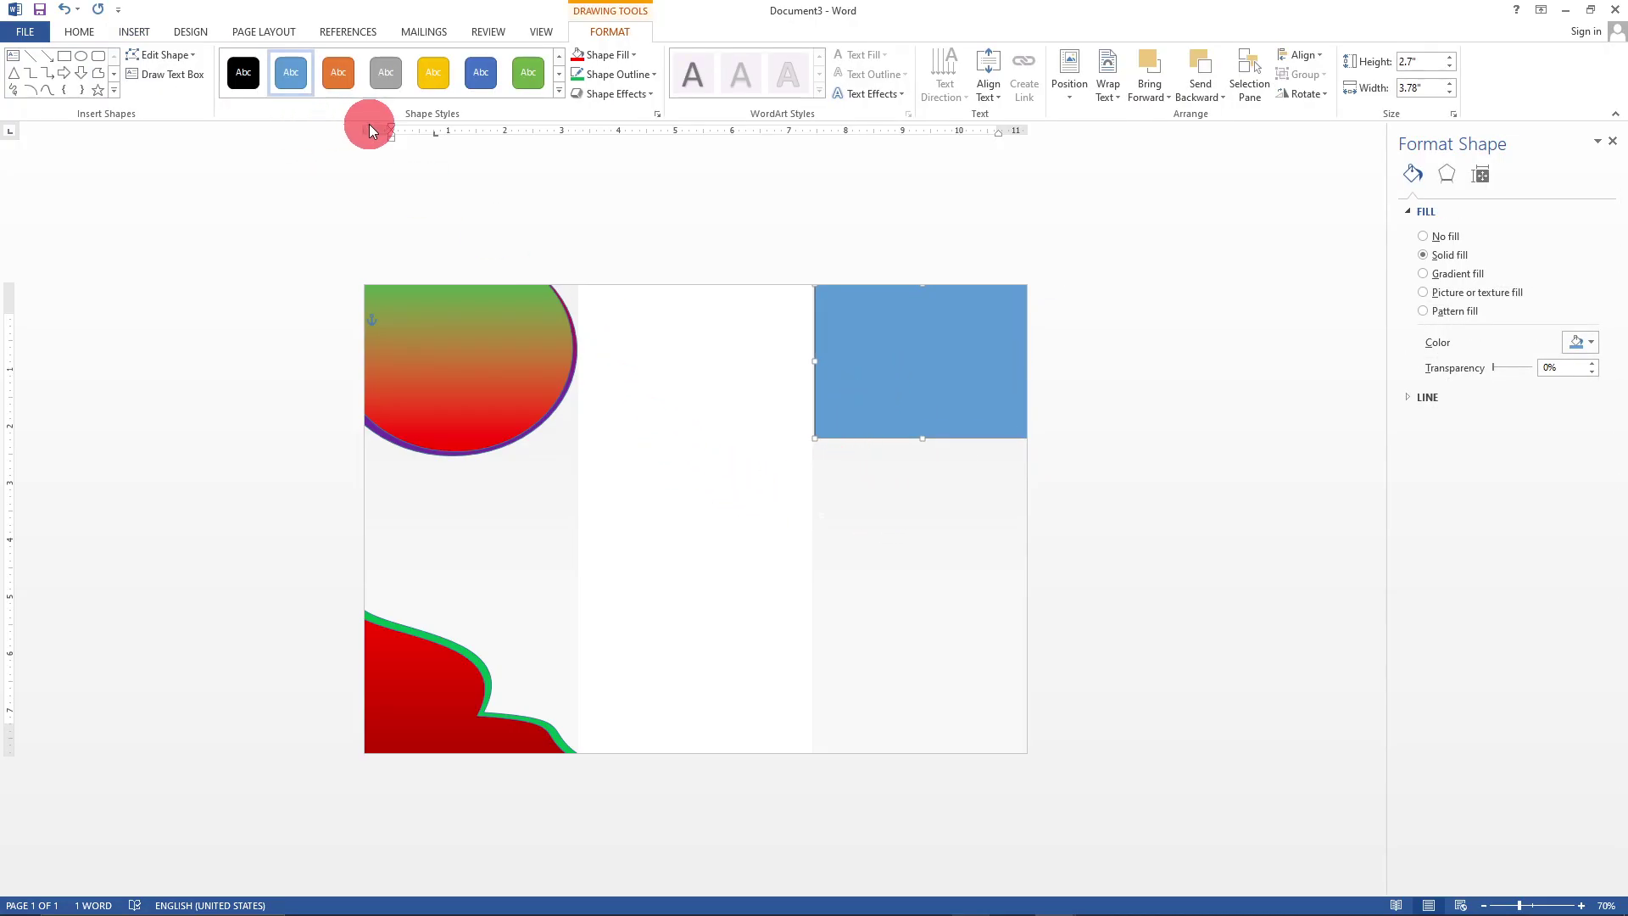
- Edit the rectangle's points: delete its lower-left corner point and add a point midway along the resulting diagonal edge
left_click(181, 54)
left_click(174, 97)
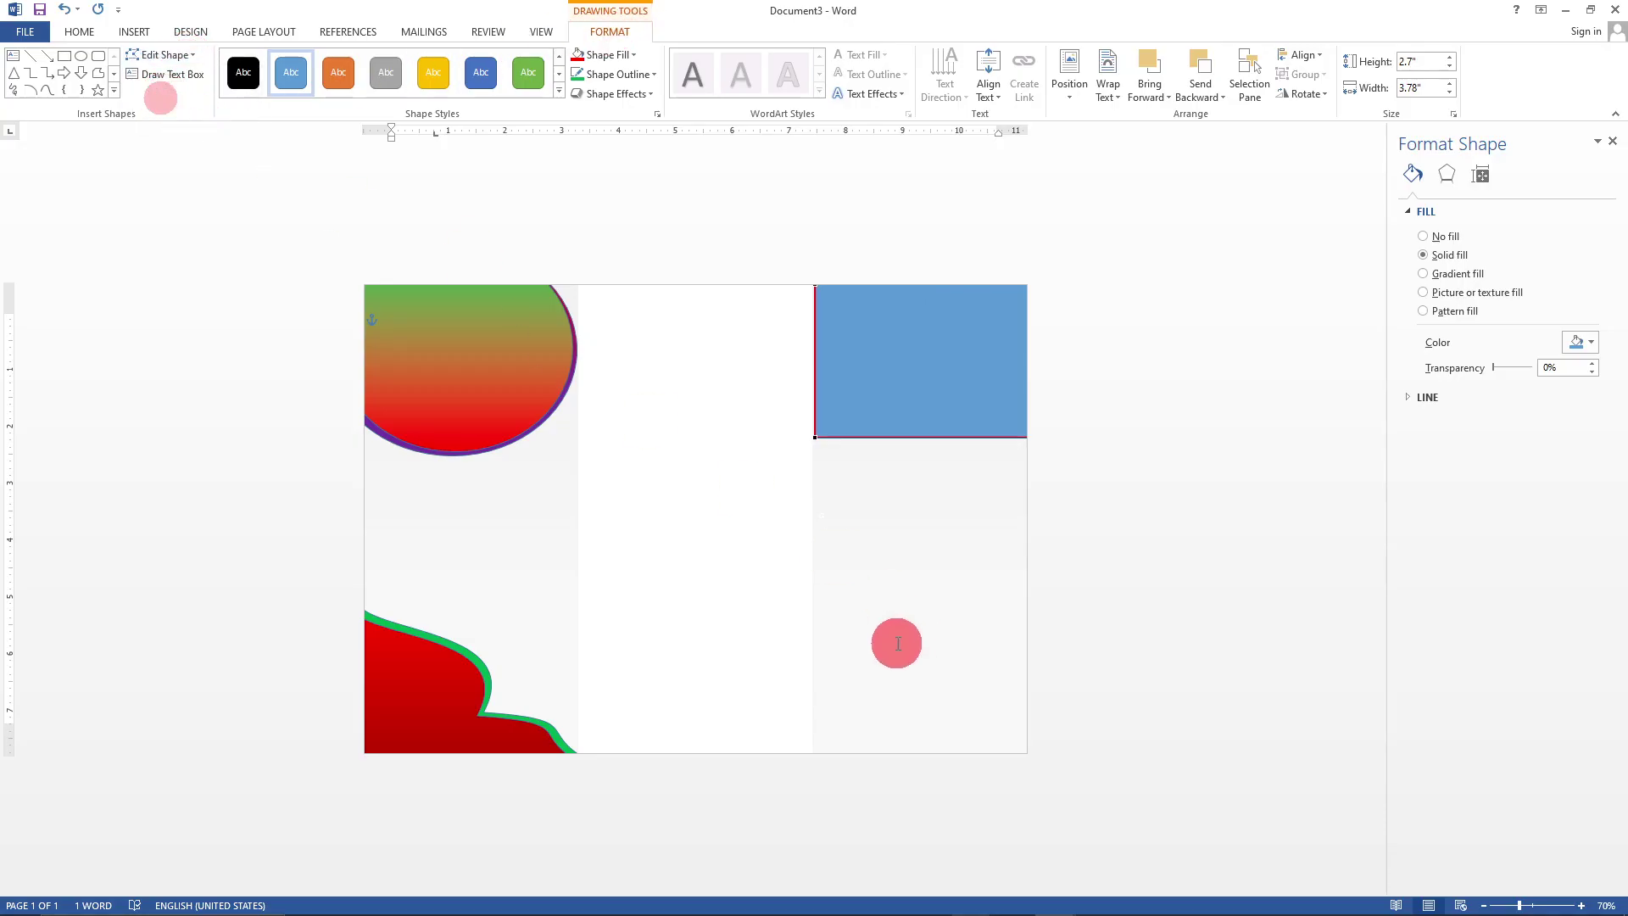
right_click(813, 439)
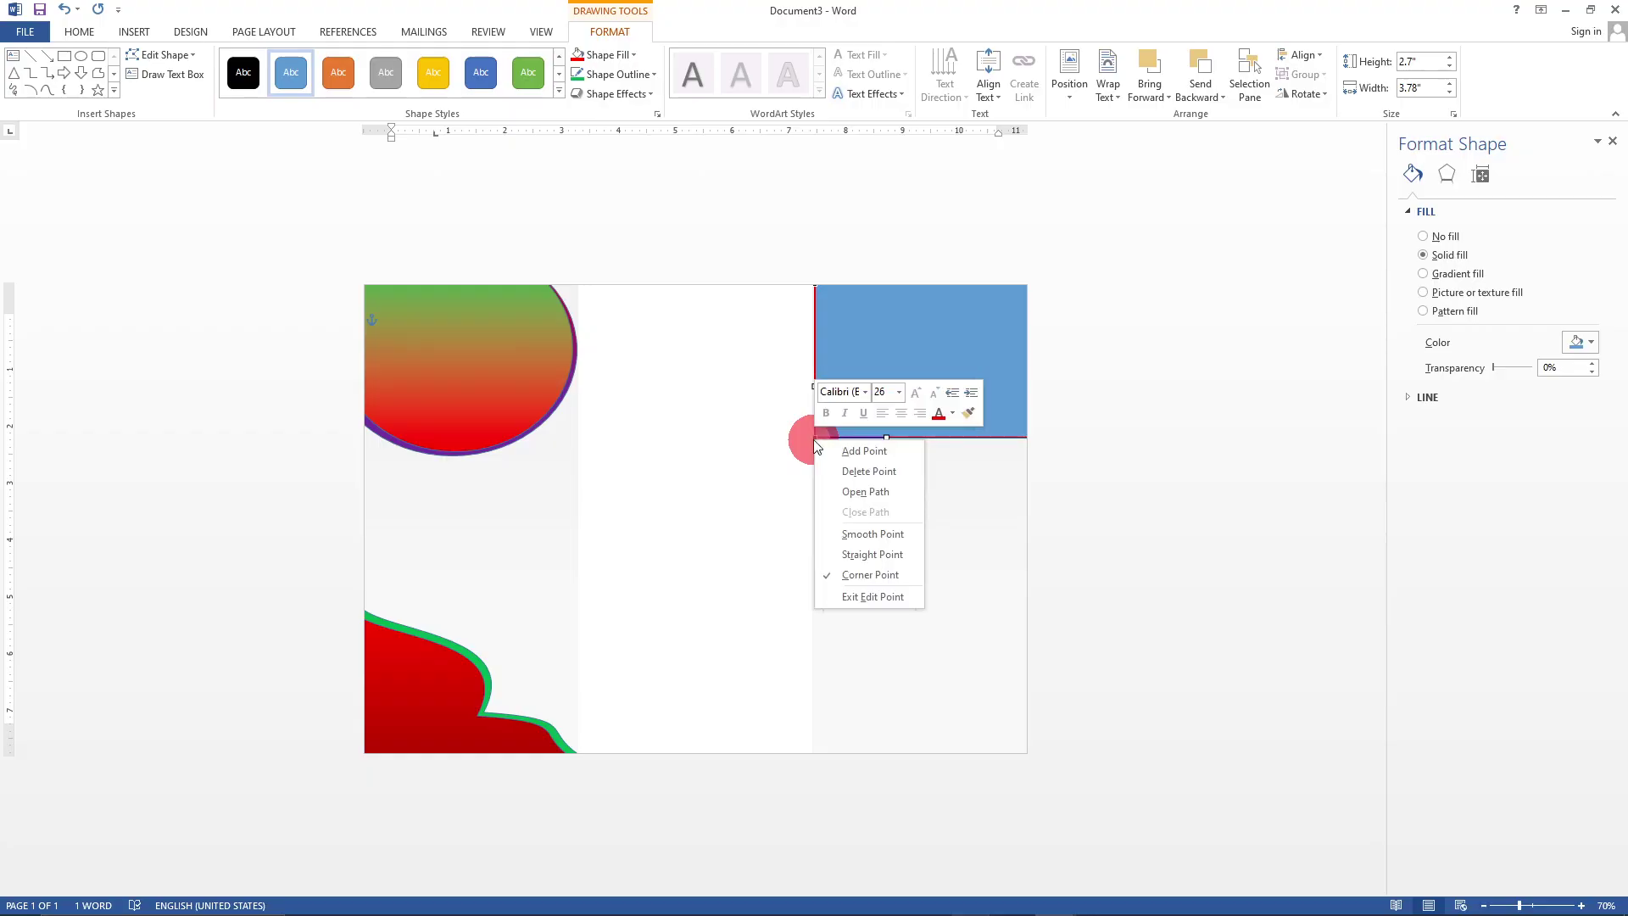
left_click(861, 473)
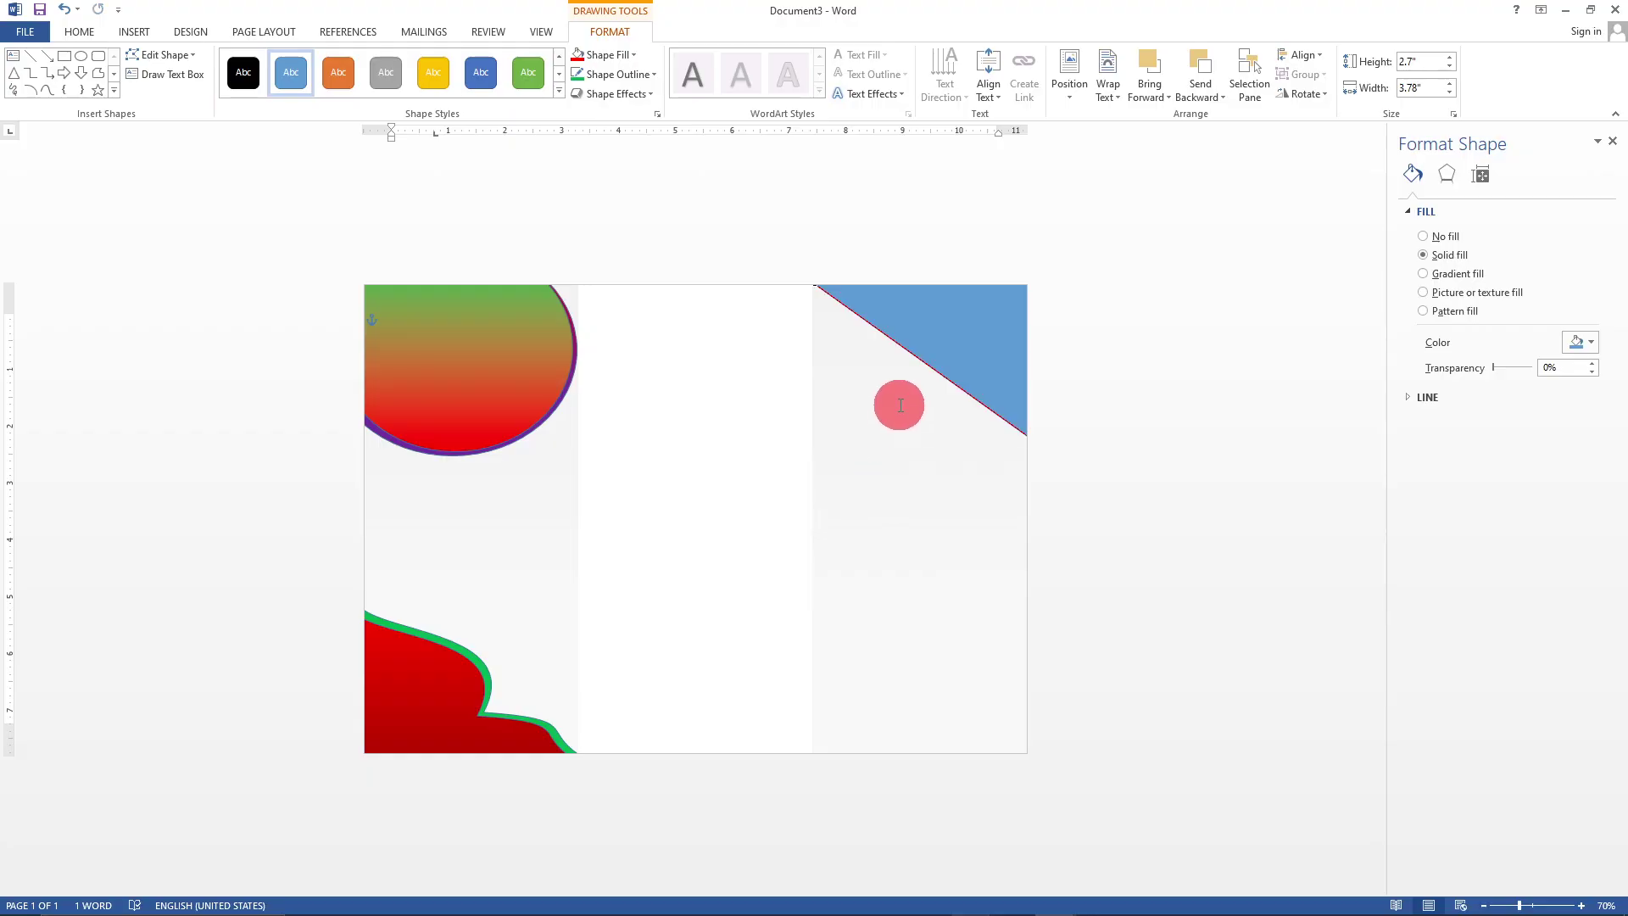
right_click(915, 355)
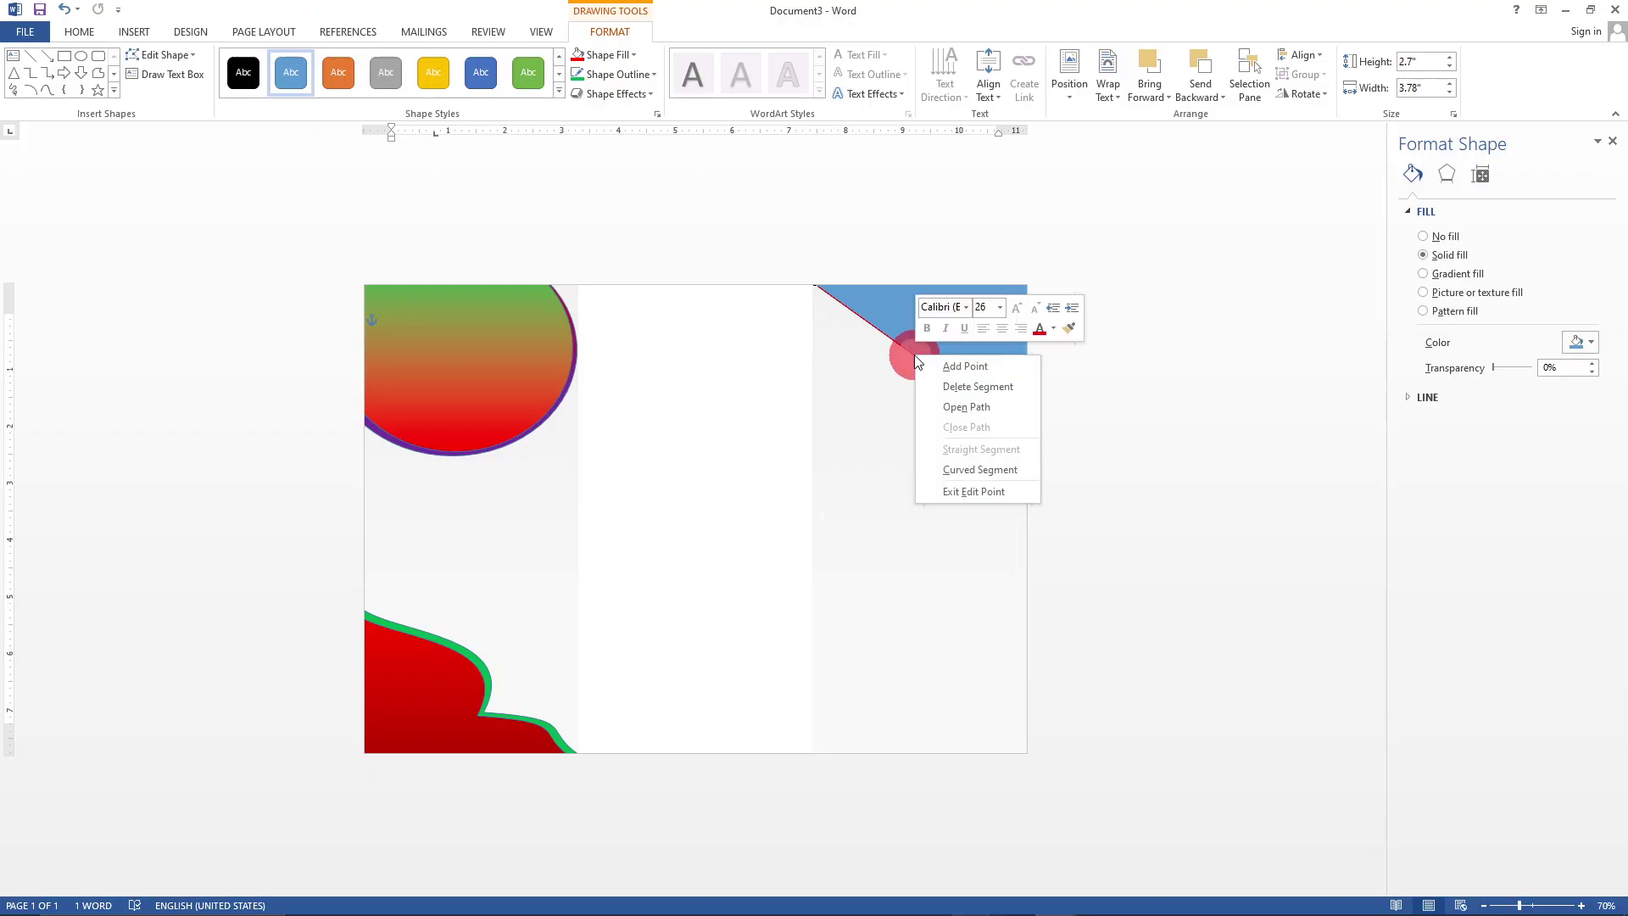
left_click(964, 366)
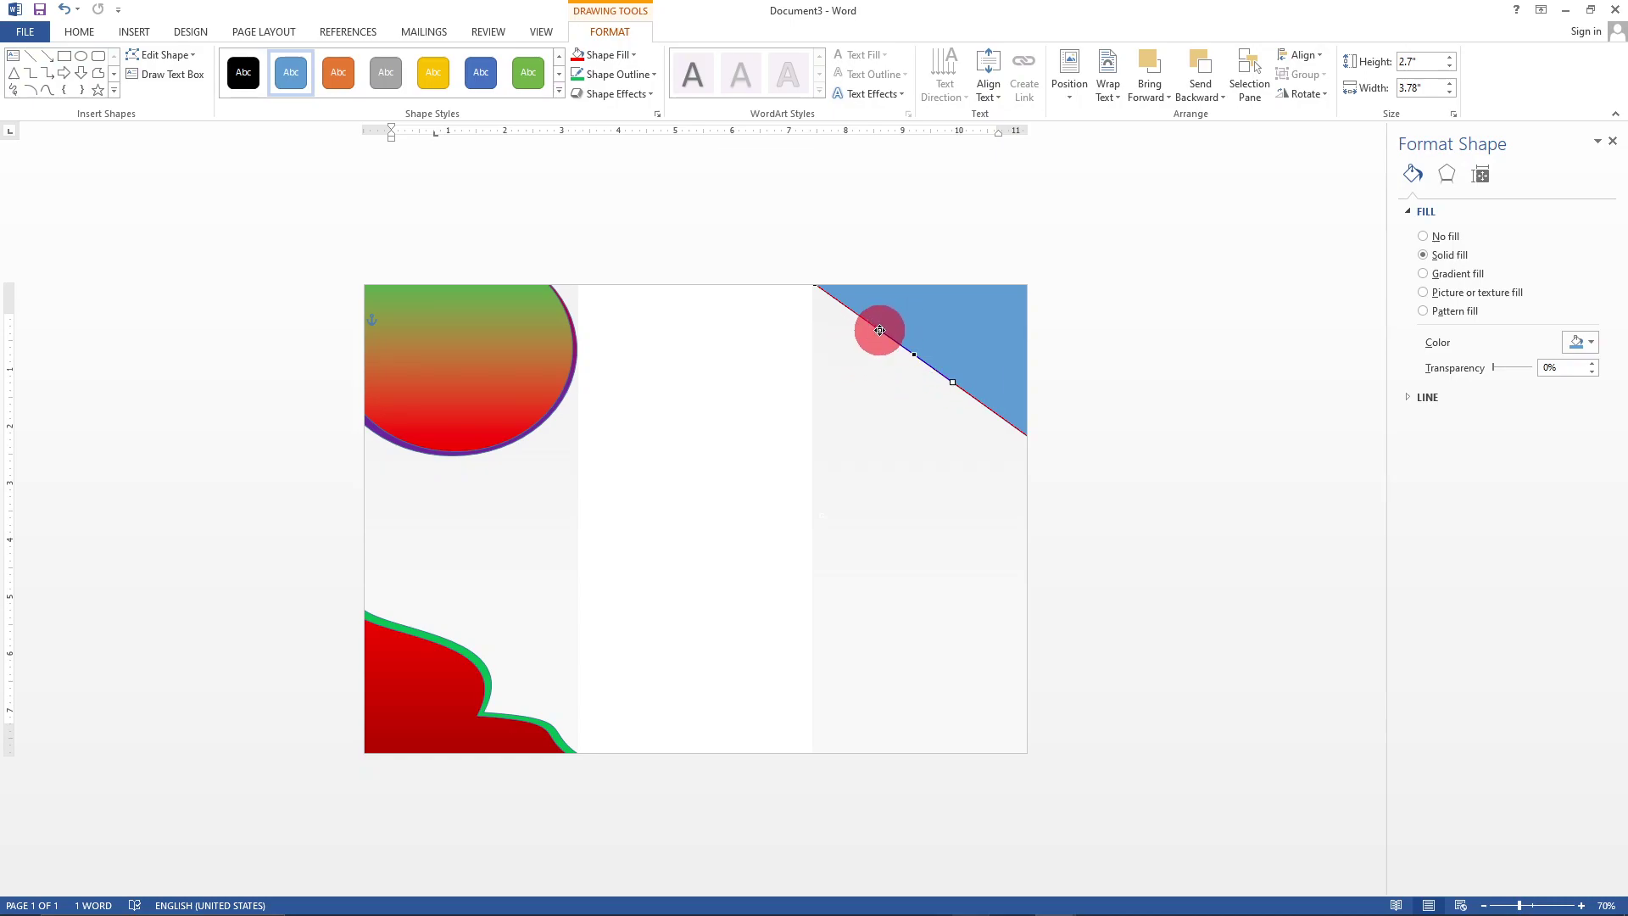
left_click_drag(889, 329, 984, 309)
left_click_drag(953, 382, 1003, 336)
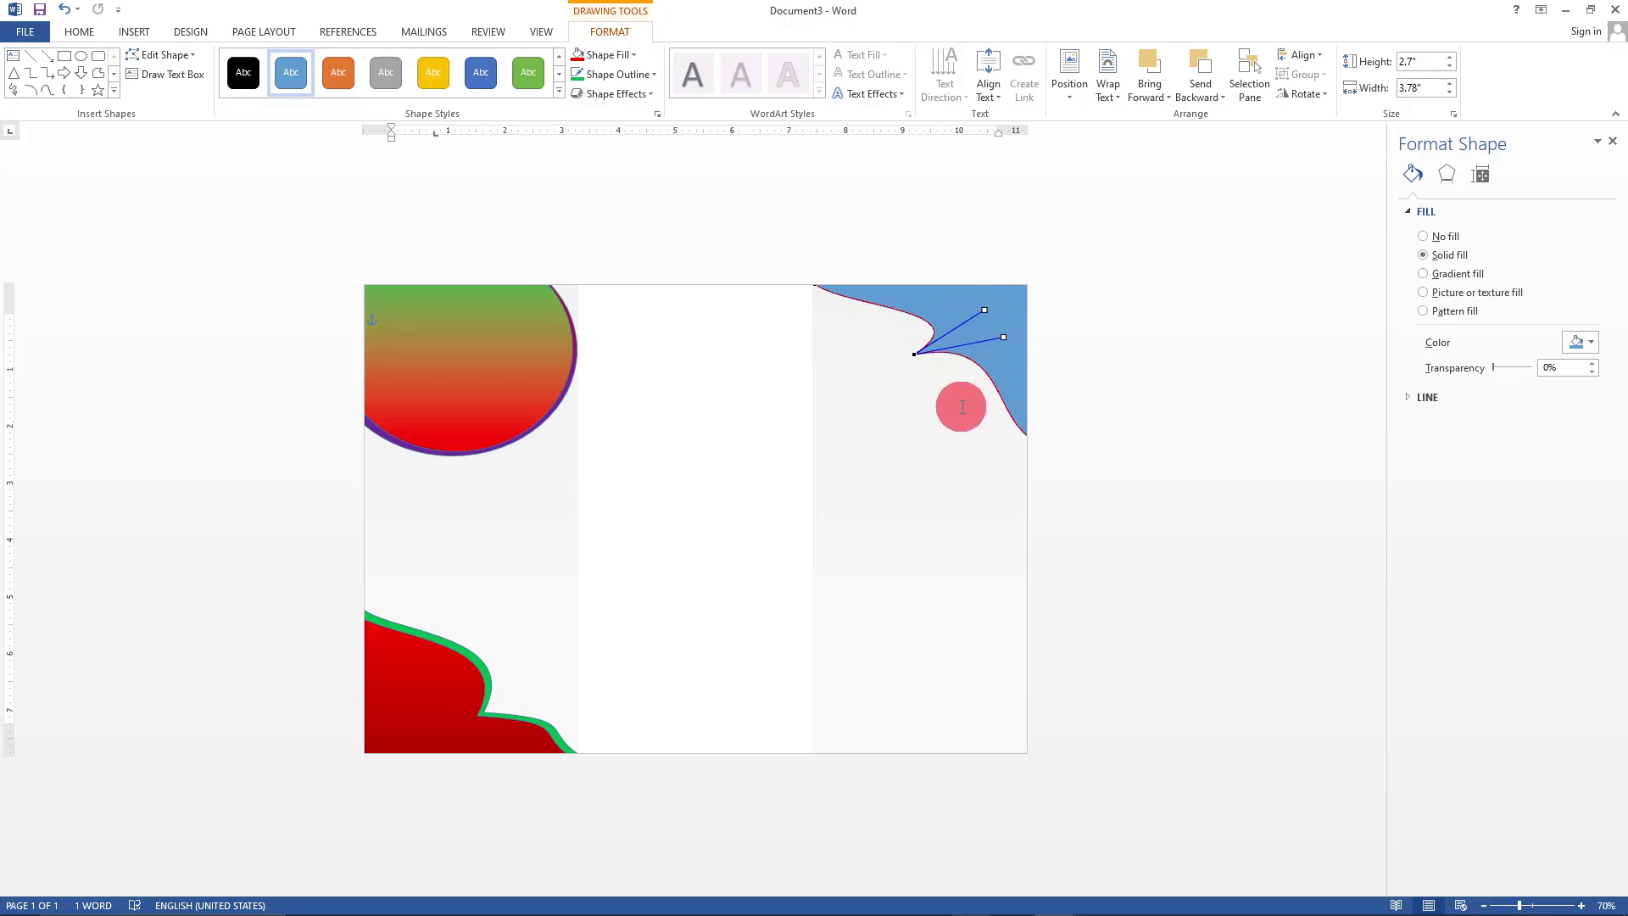
key("ctrl+z")
key("ctrl+z")
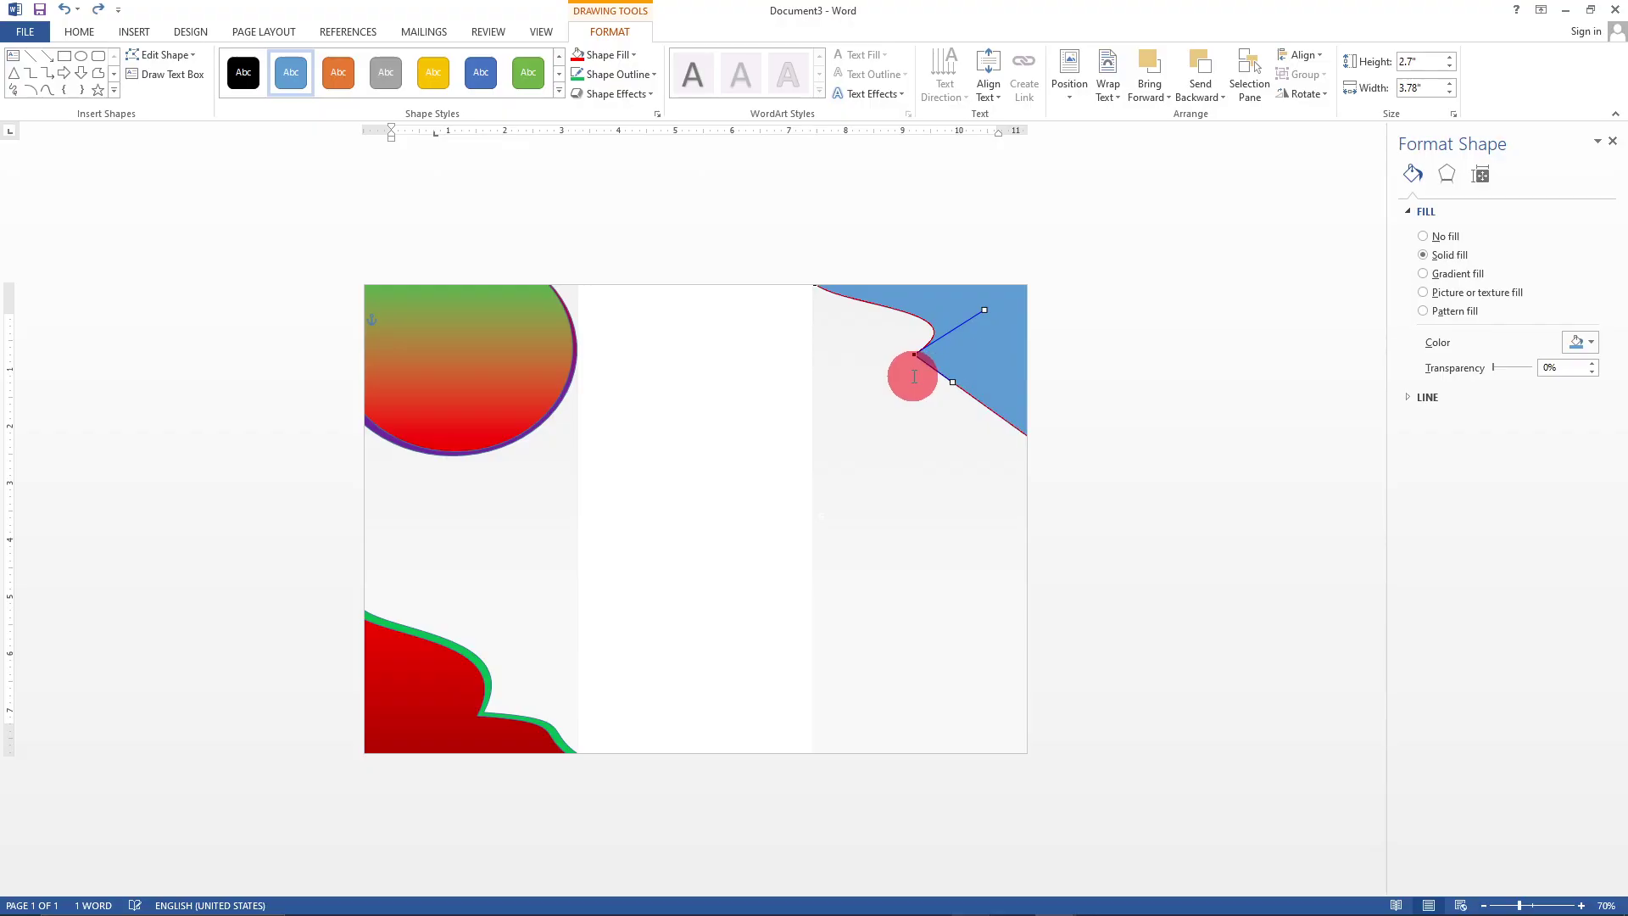
- Bend the diagonal edge into two downward curves meeting at the shifted middle point, making the shape about 2.97" high, and finish point editing
left_click_drag(879, 334, 855, 432)
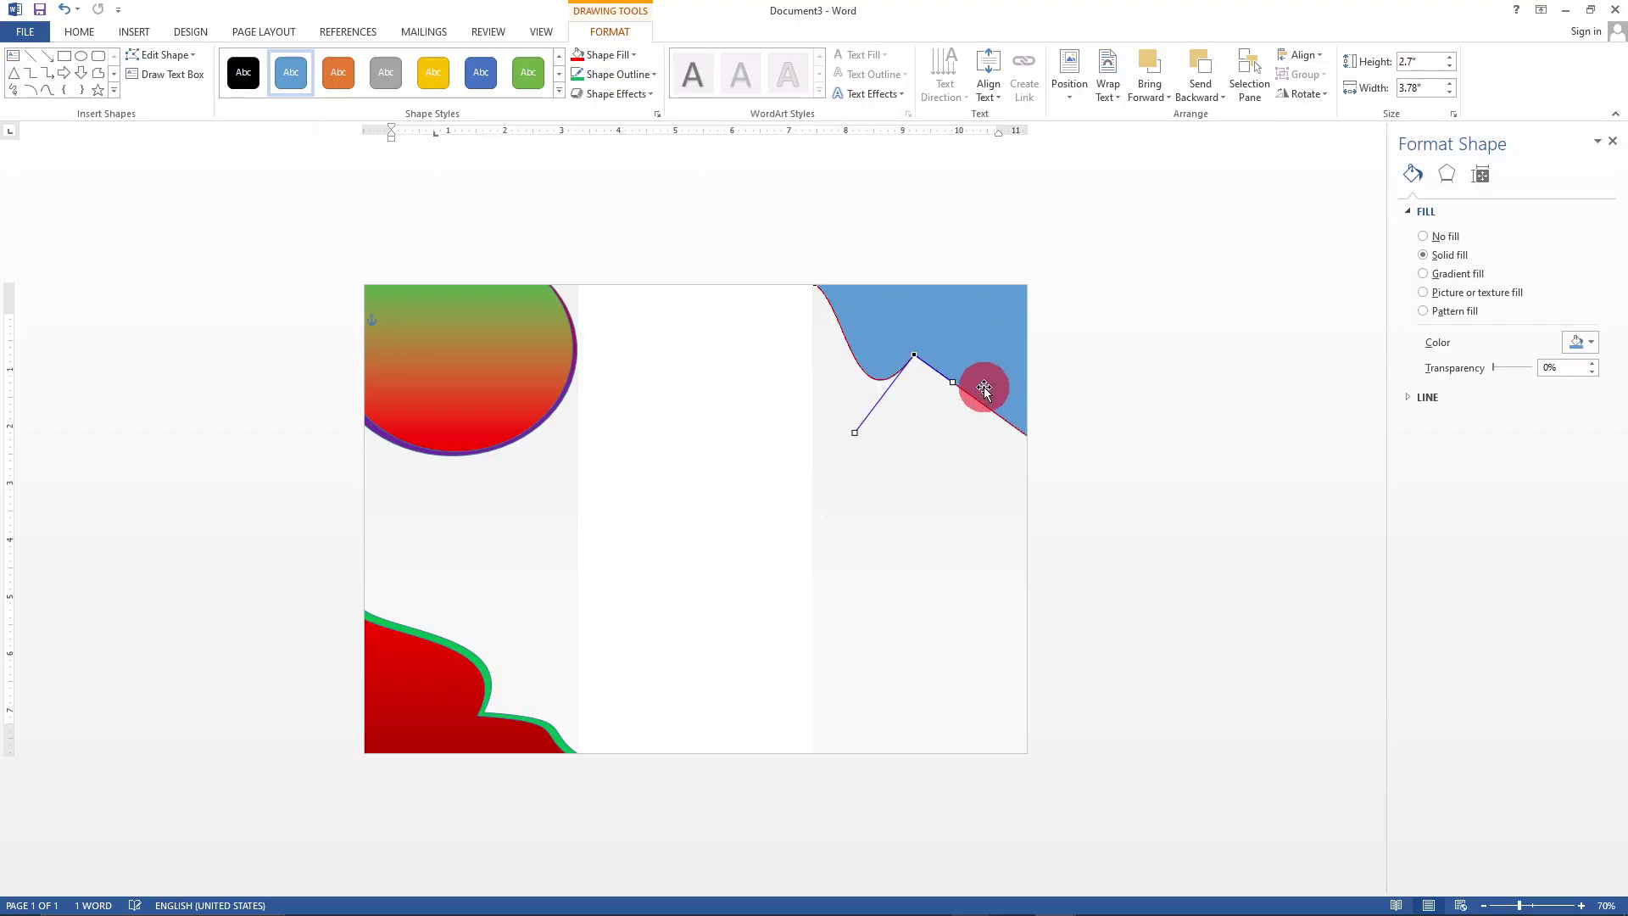
left_click_drag(952, 383, 920, 460)
mouse_move(914, 353)
left_mouse_down()
mouse_move(951, 362)
mouse_move(955, 338)
mouse_move(933, 356)
mouse_move(947, 376)
mouse_move(940, 362)
left_mouse_up()
left_click_drag(949, 467, 941, 504)
left_click_drag(881, 440, 838, 427)
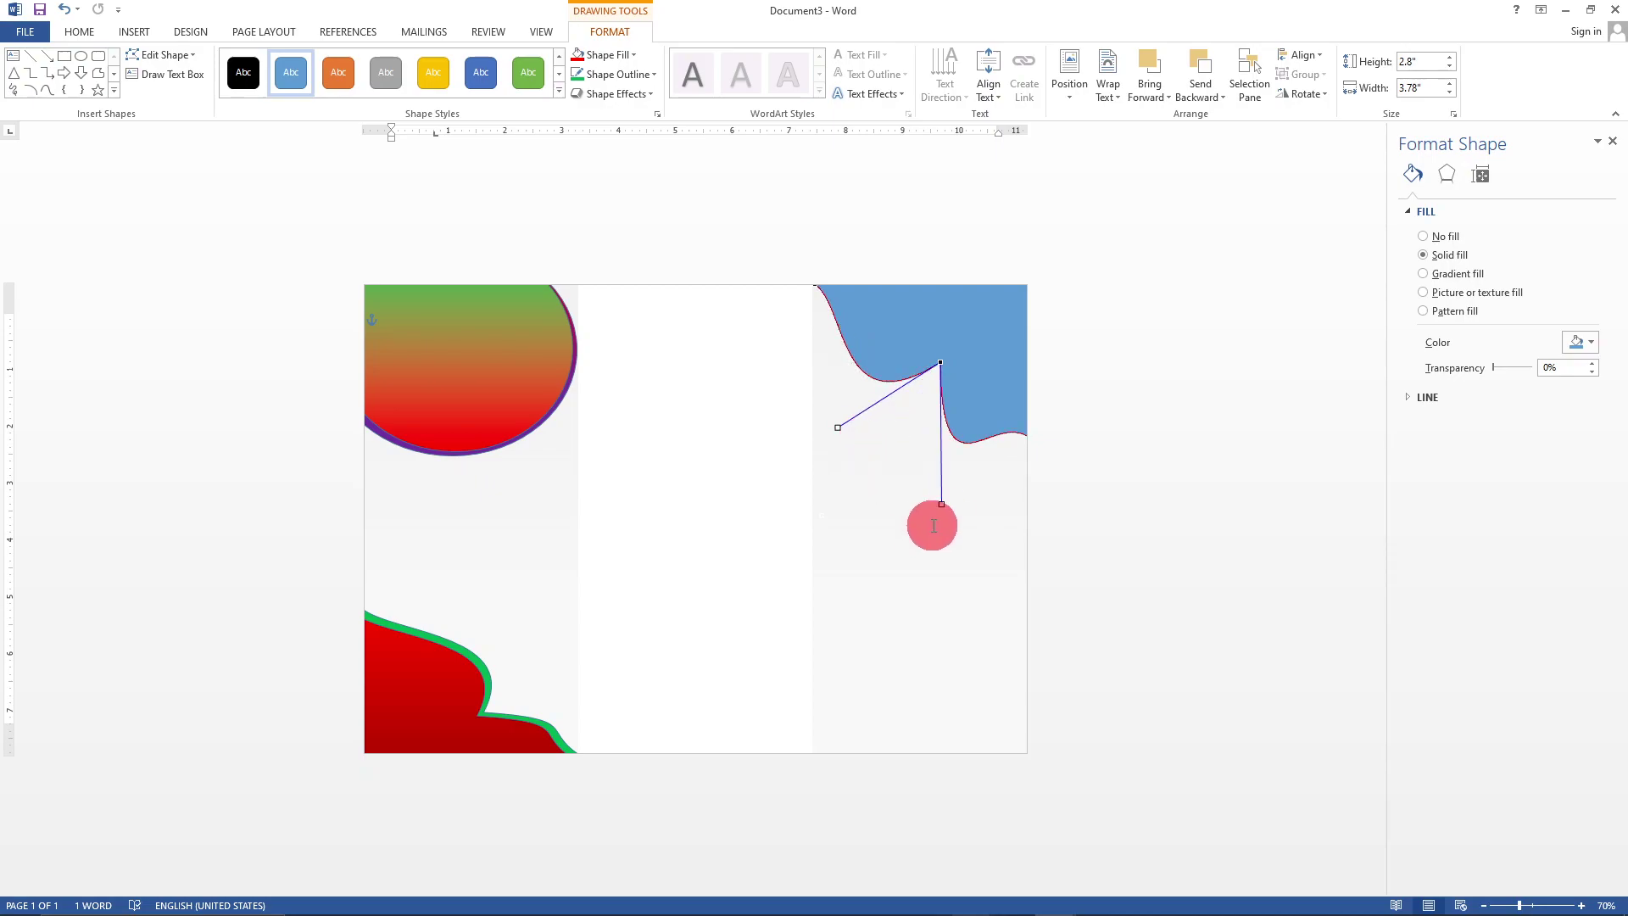
left_click_drag(941, 502, 952, 526)
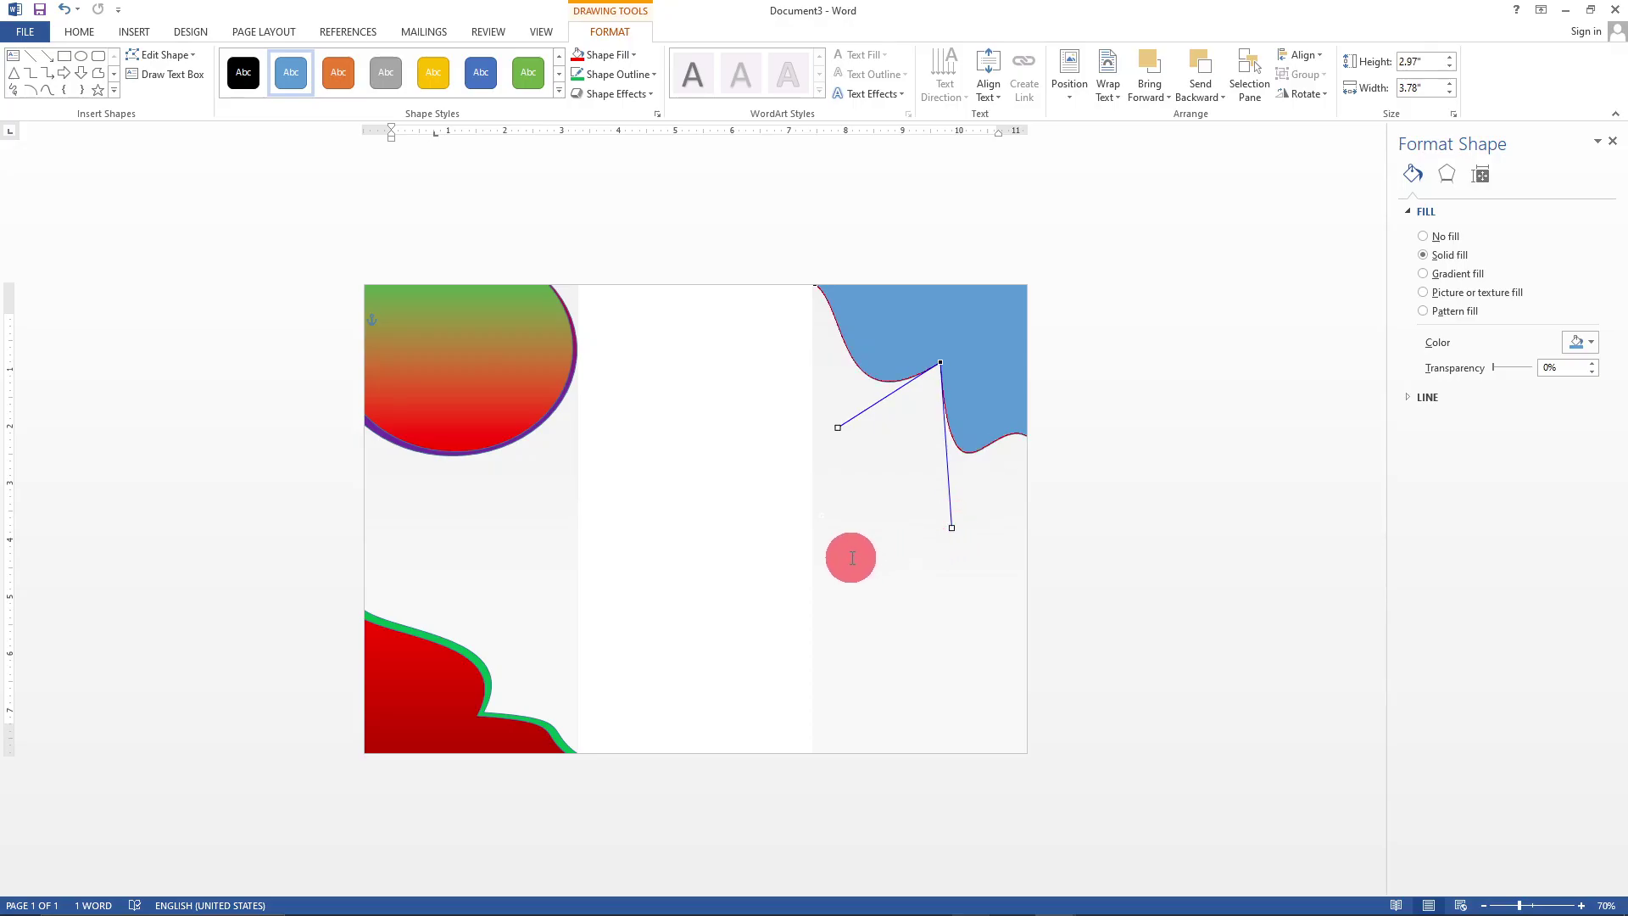
left_click(855, 554)
- Set the outline of the blue curved shape to standard red
left_click(957, 322)
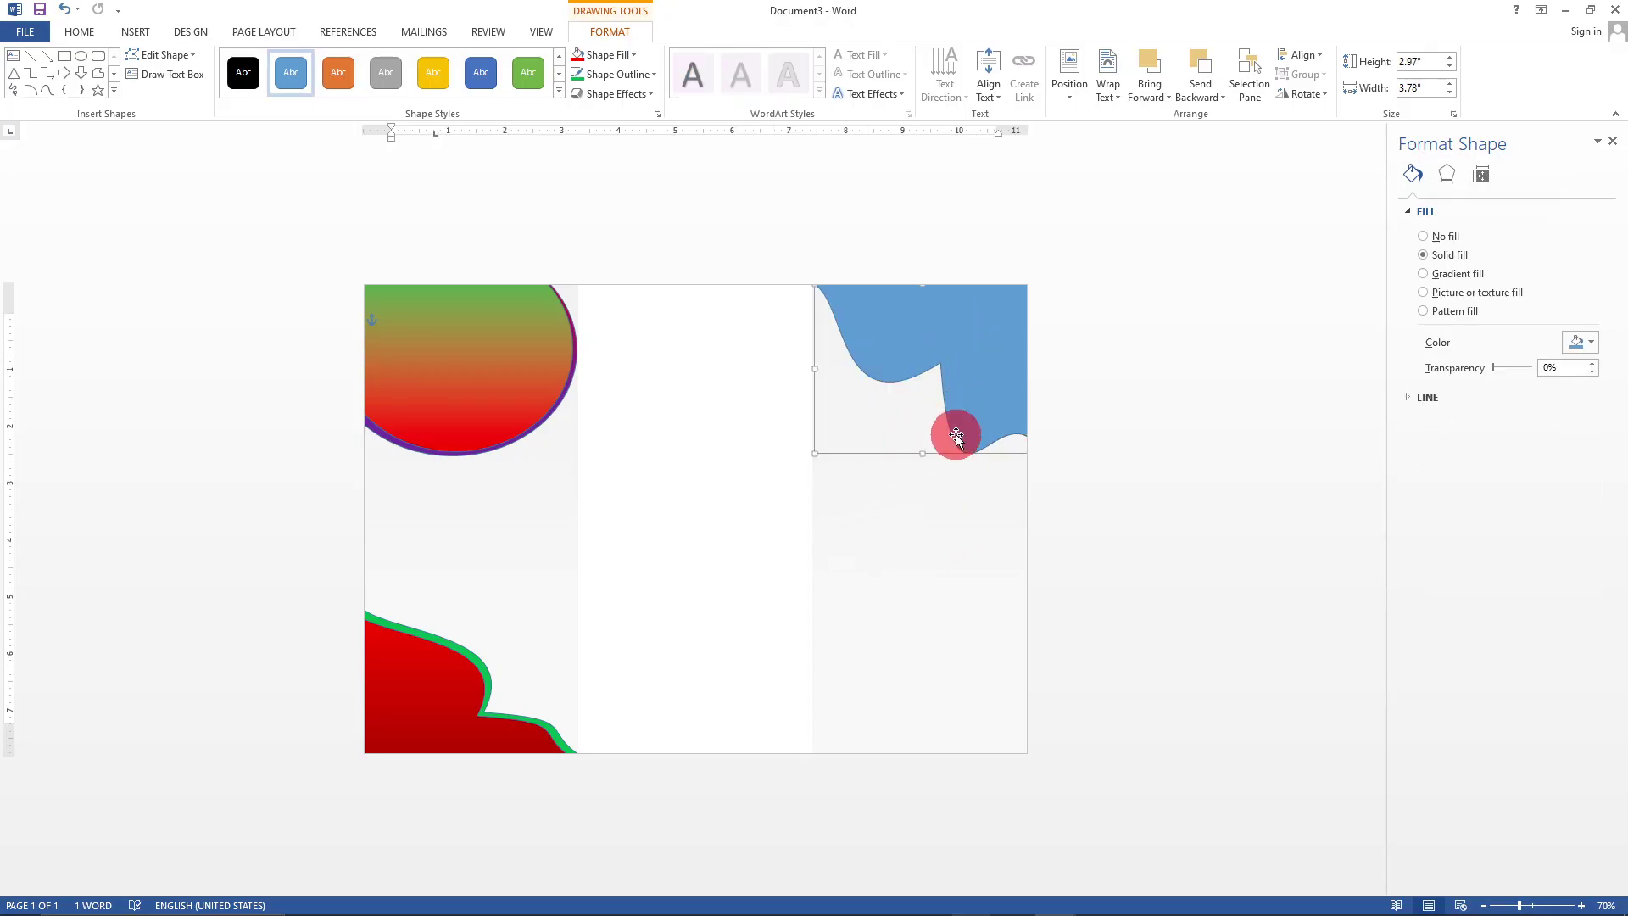
left_click(654, 74)
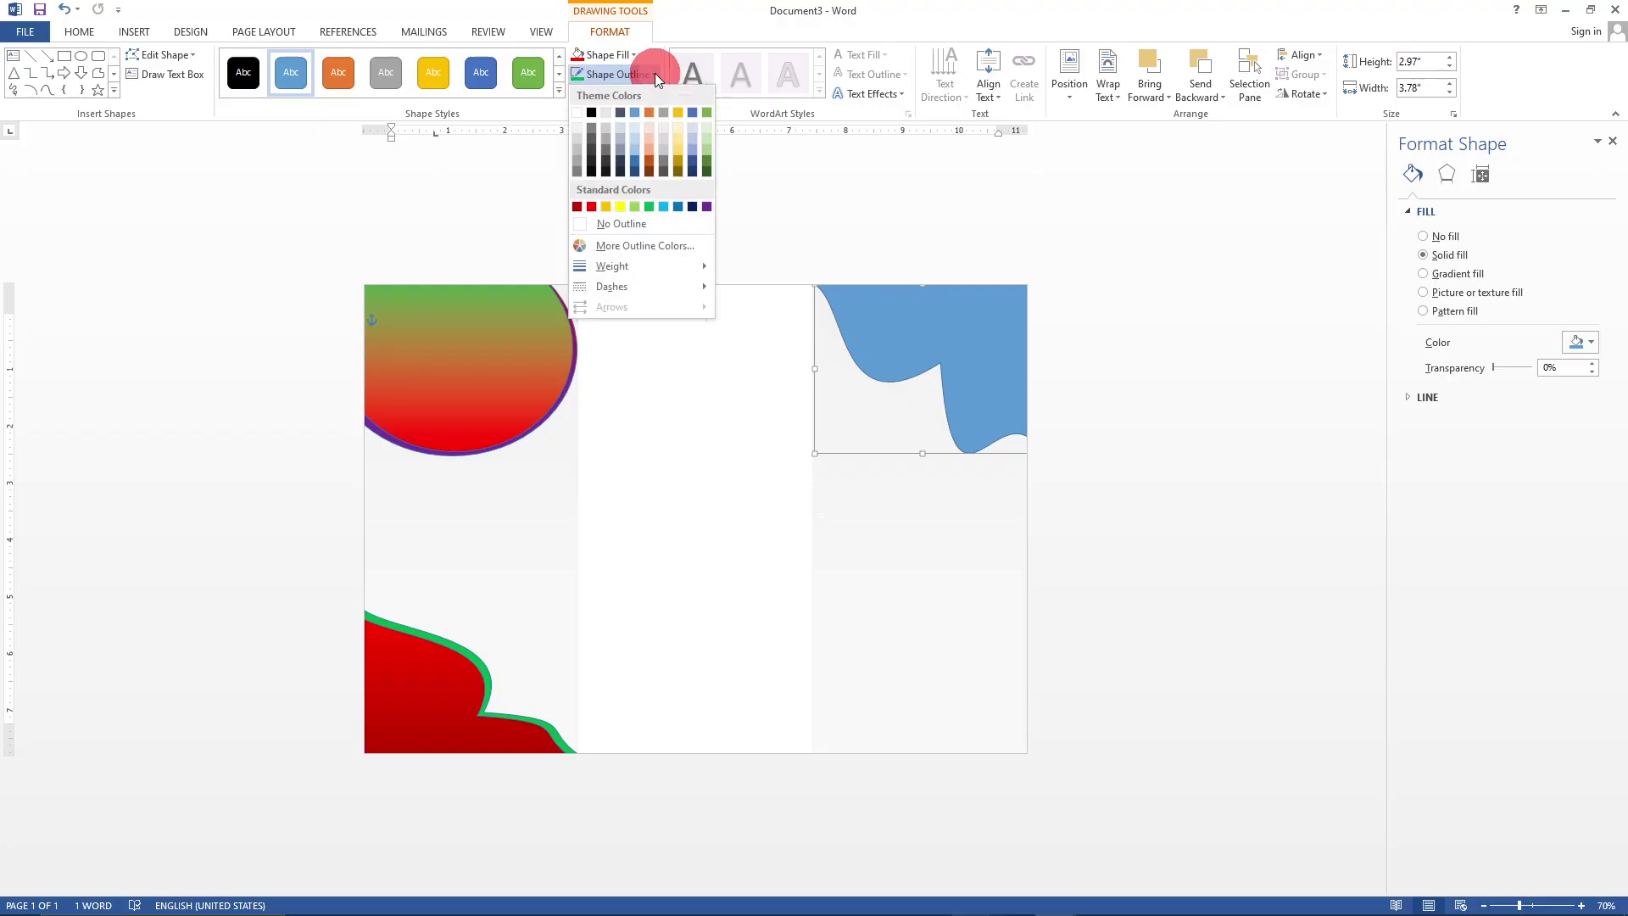
left_click(594, 206)
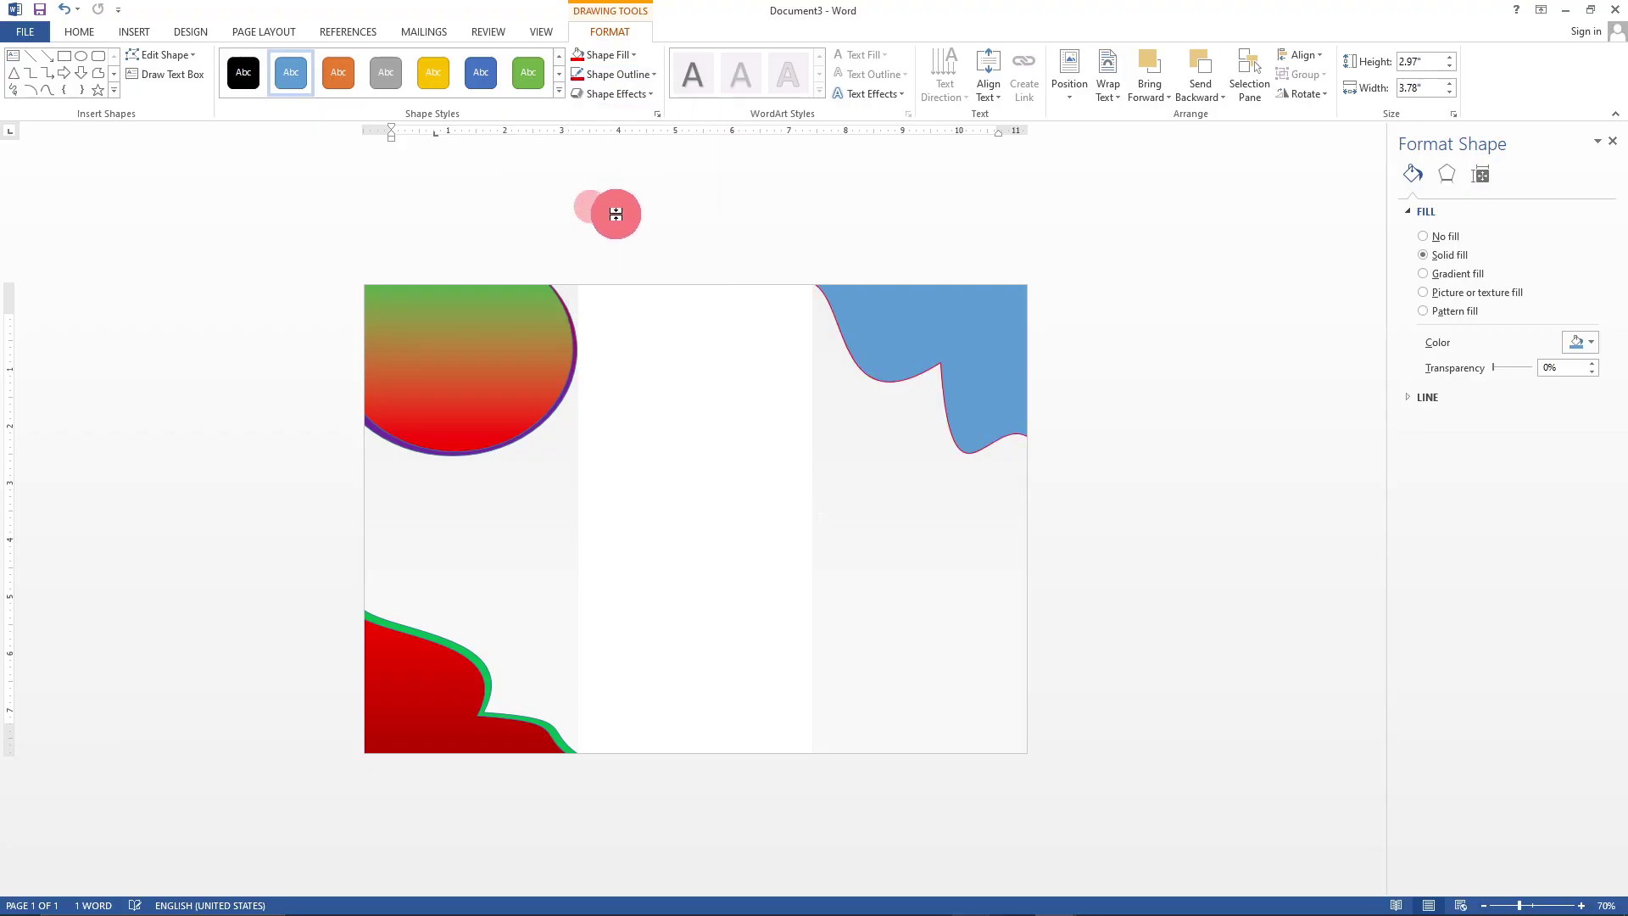
left_click(962, 422)
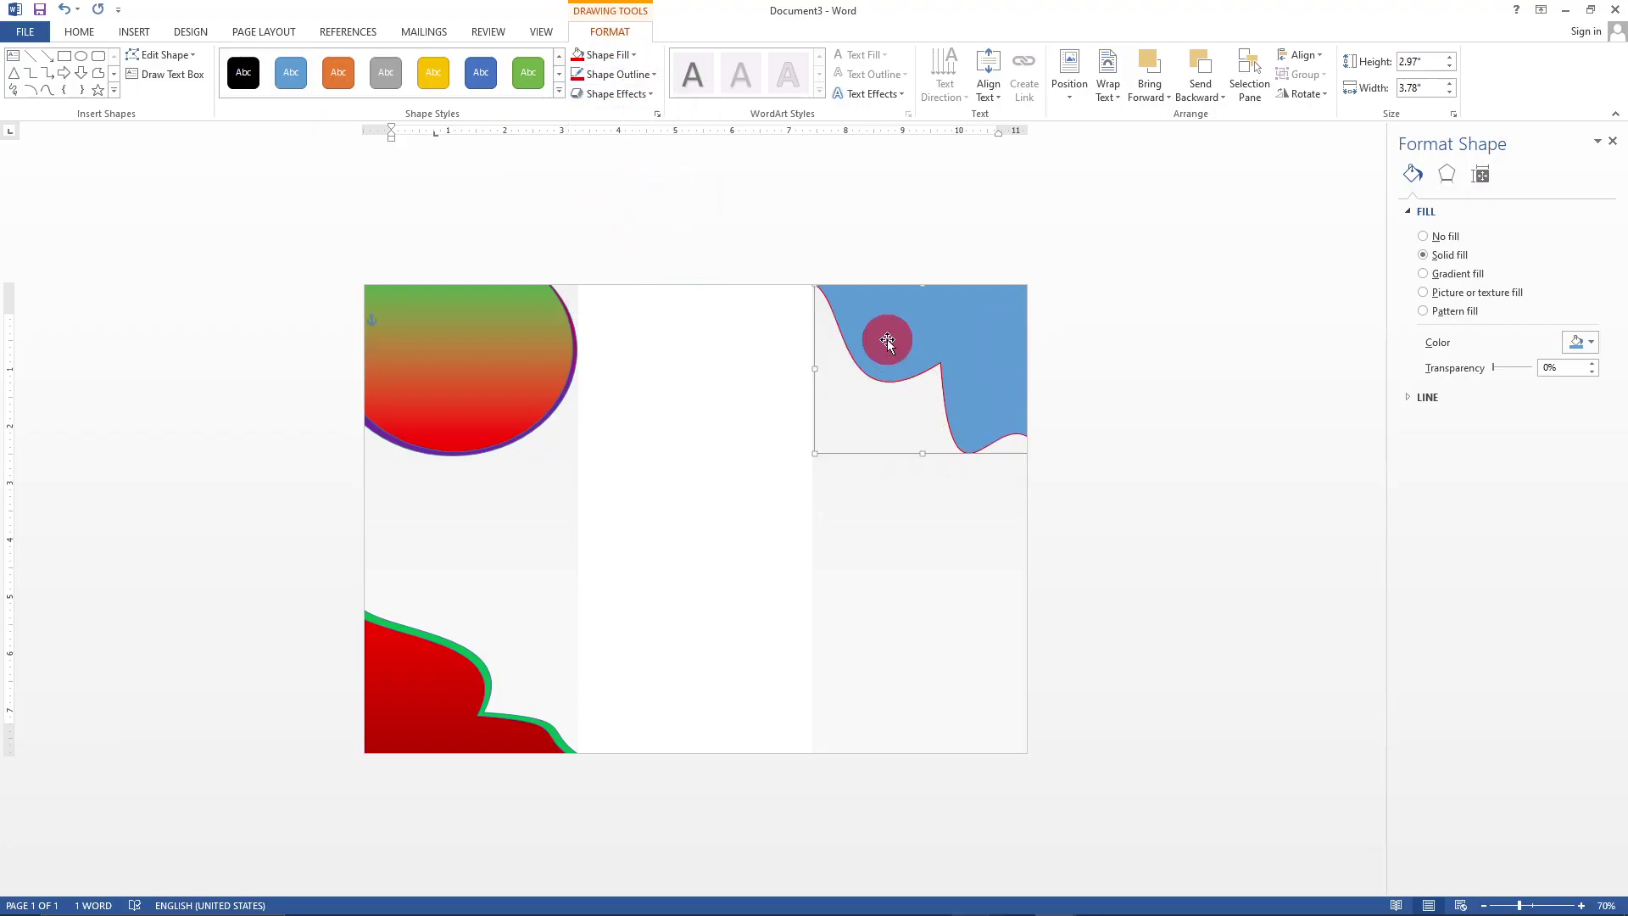
left_click(634, 56)
left_click(607, 247)
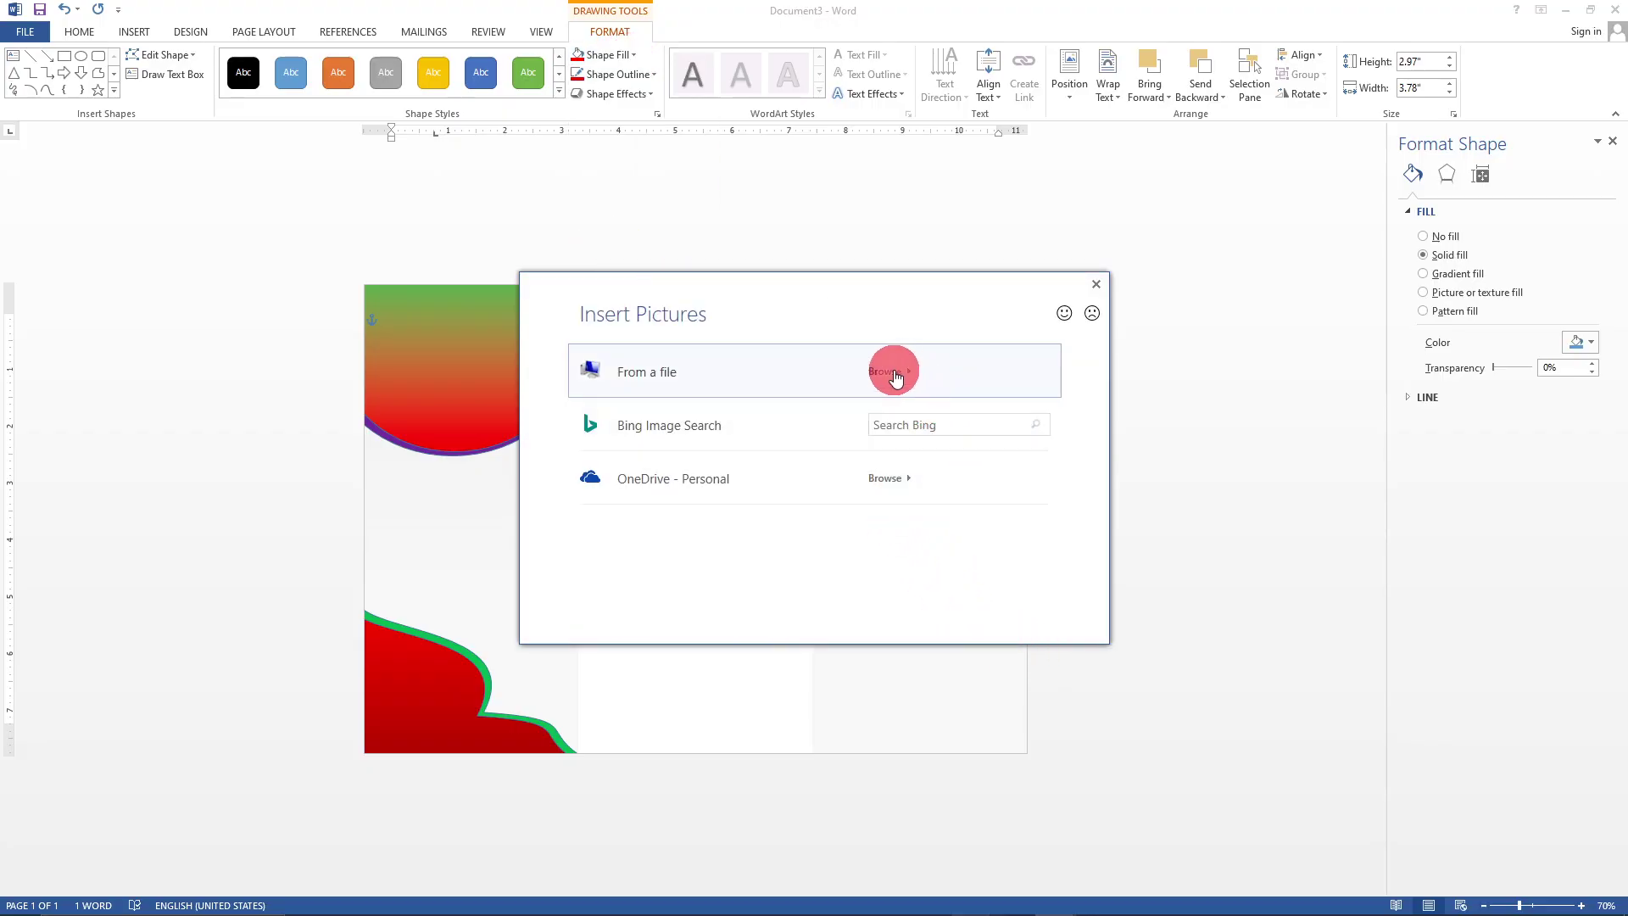
left_click(884, 373)
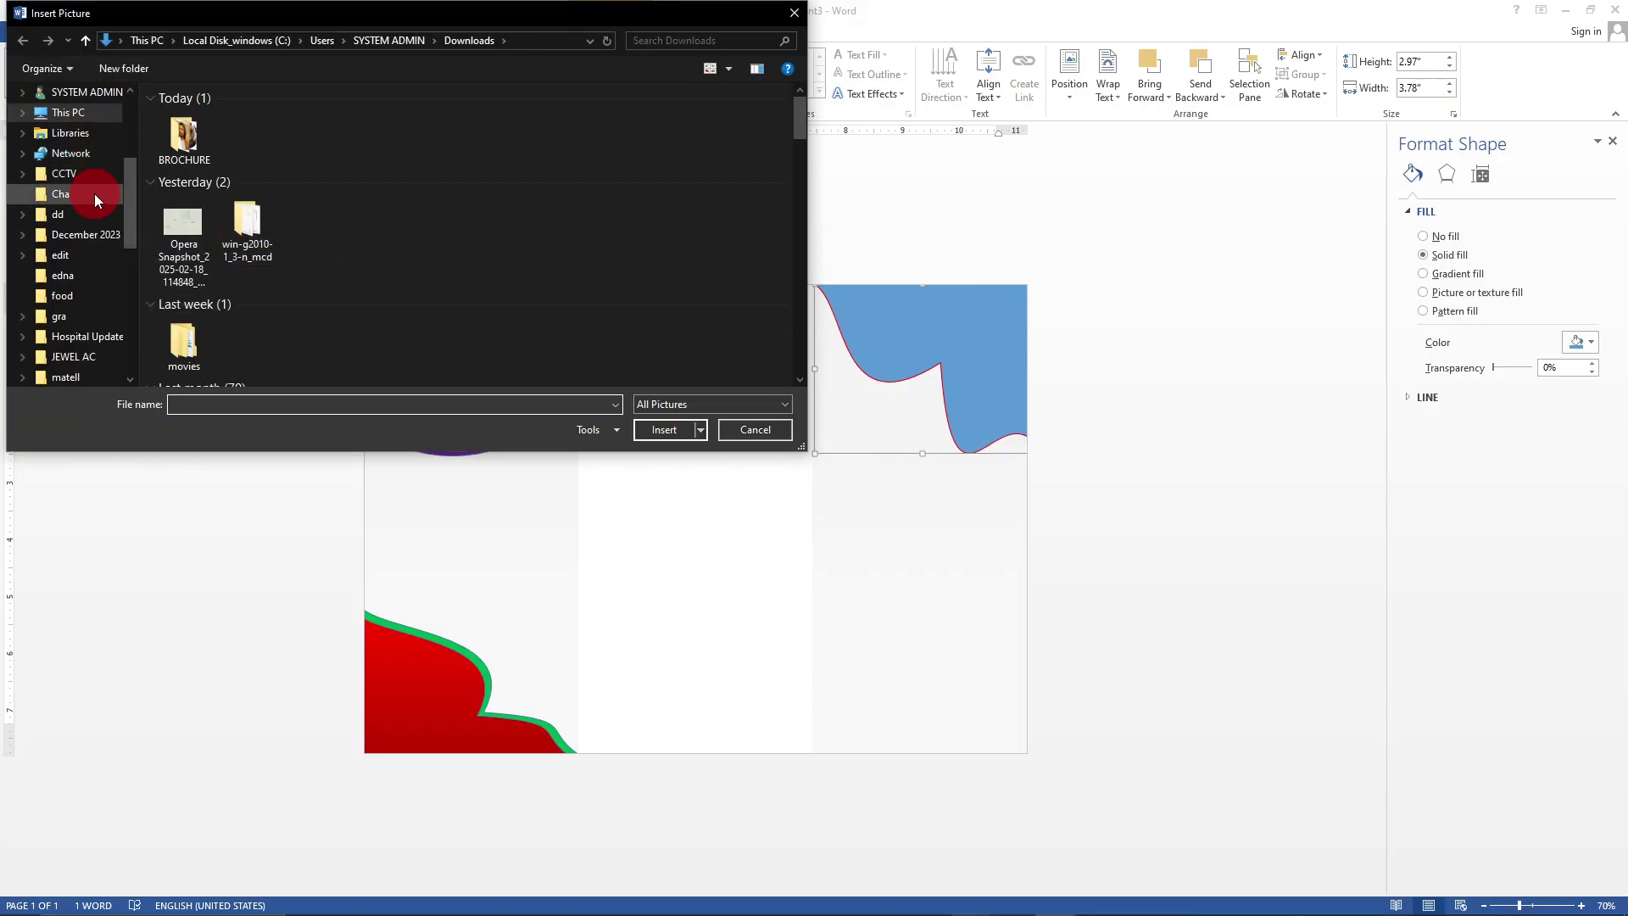
scroll(93, 195, "up", 4)
left_click(75, 160)
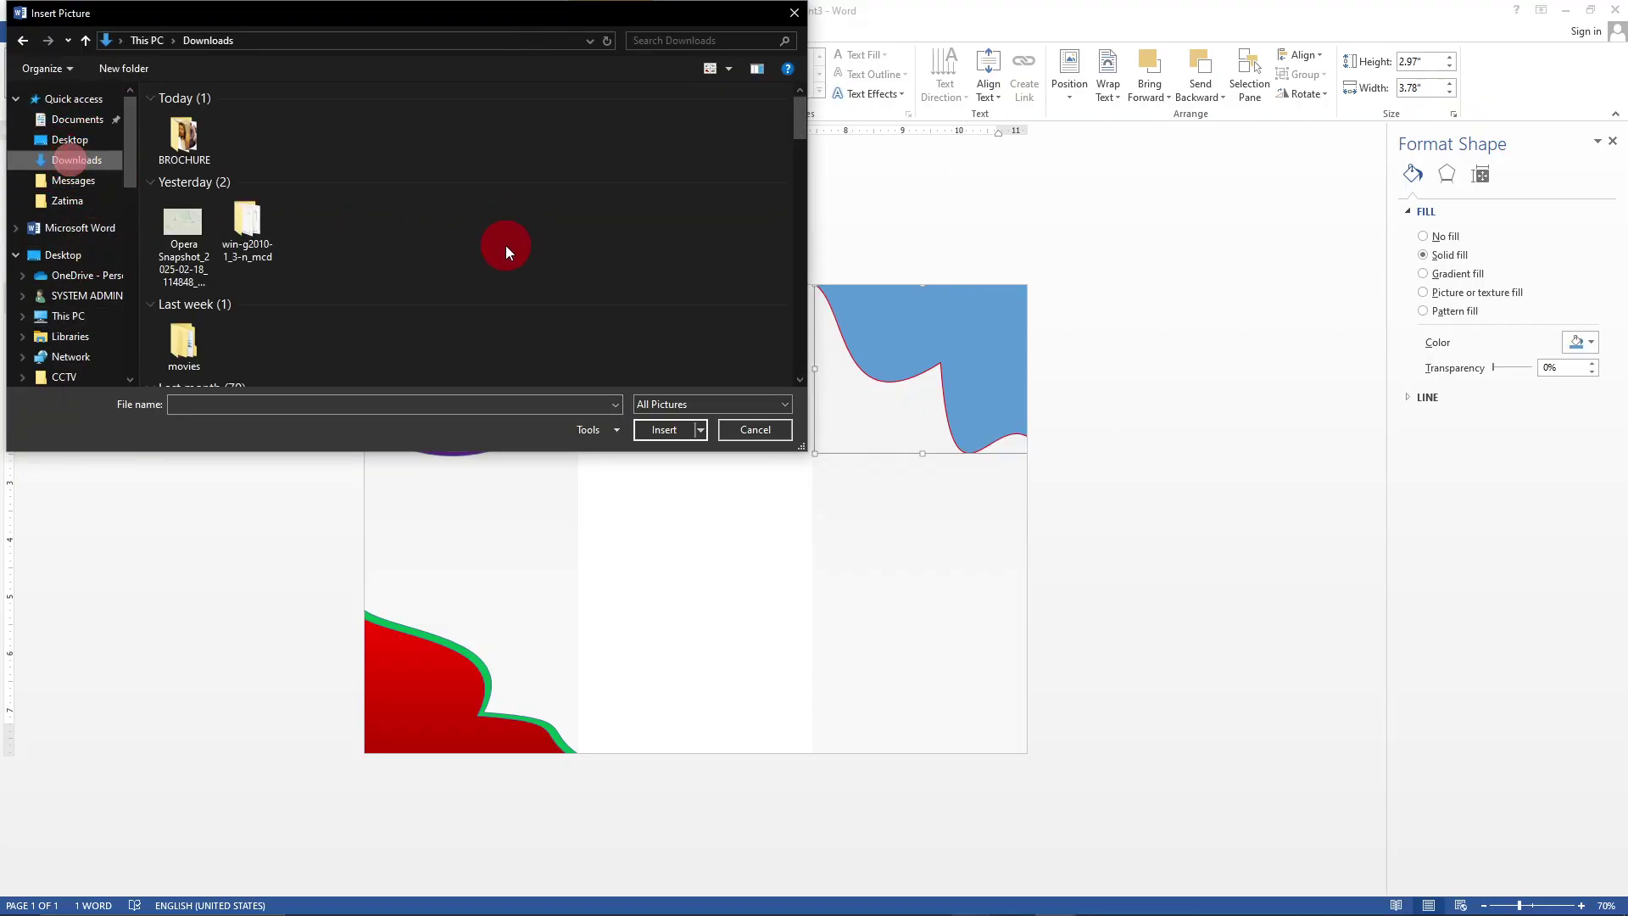
scroll(506, 244, "down", 5)
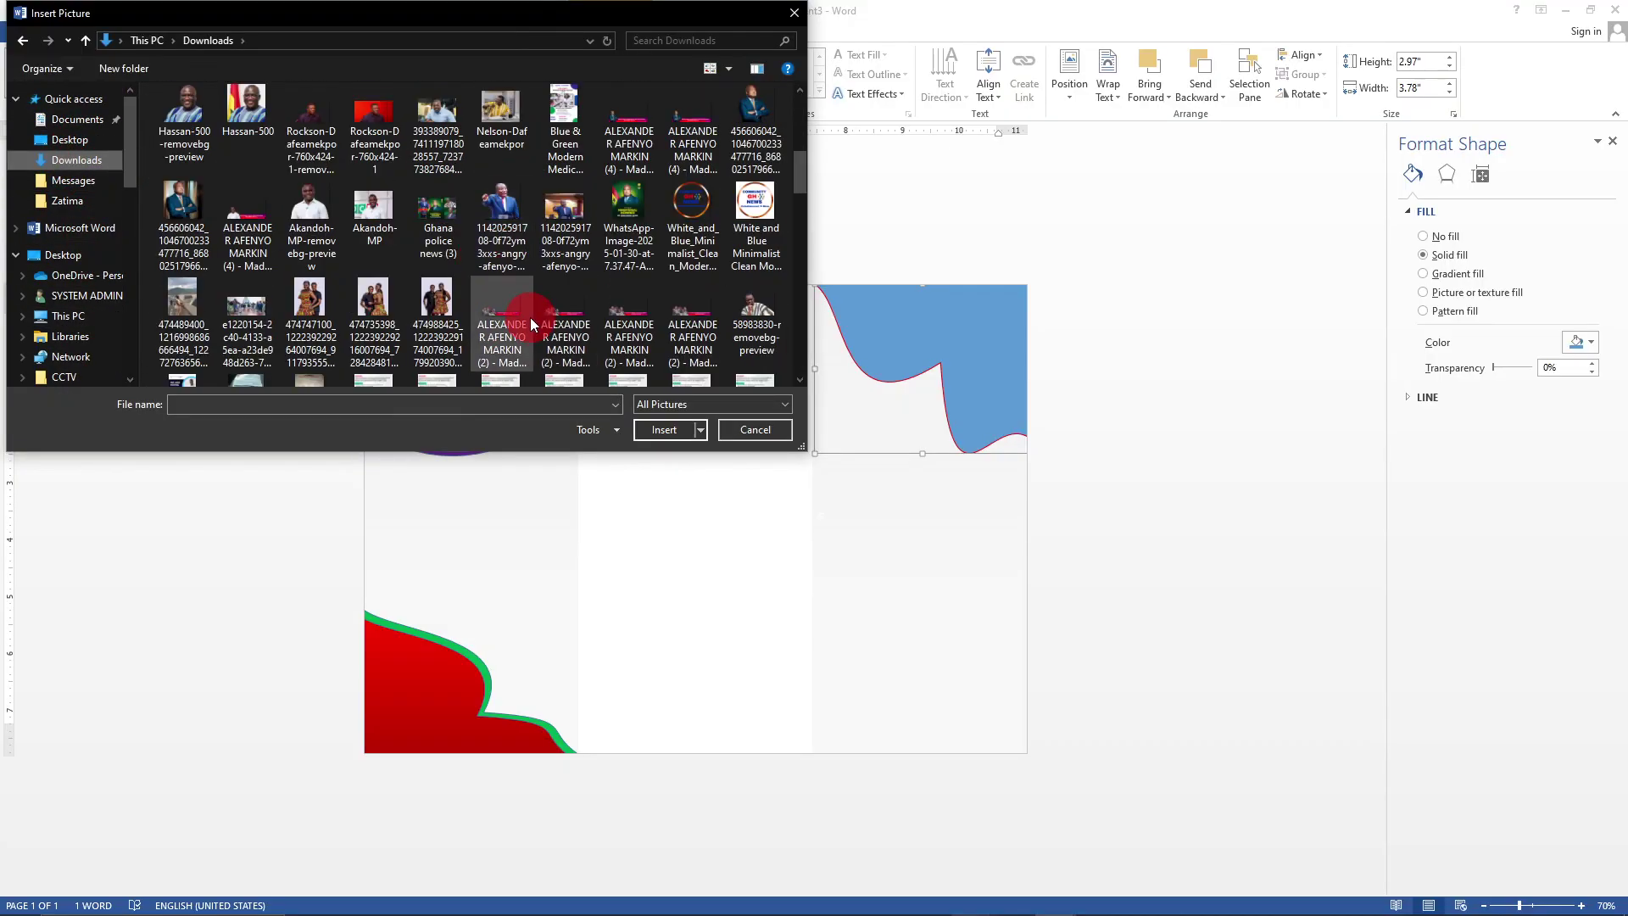
left_click(180, 196)
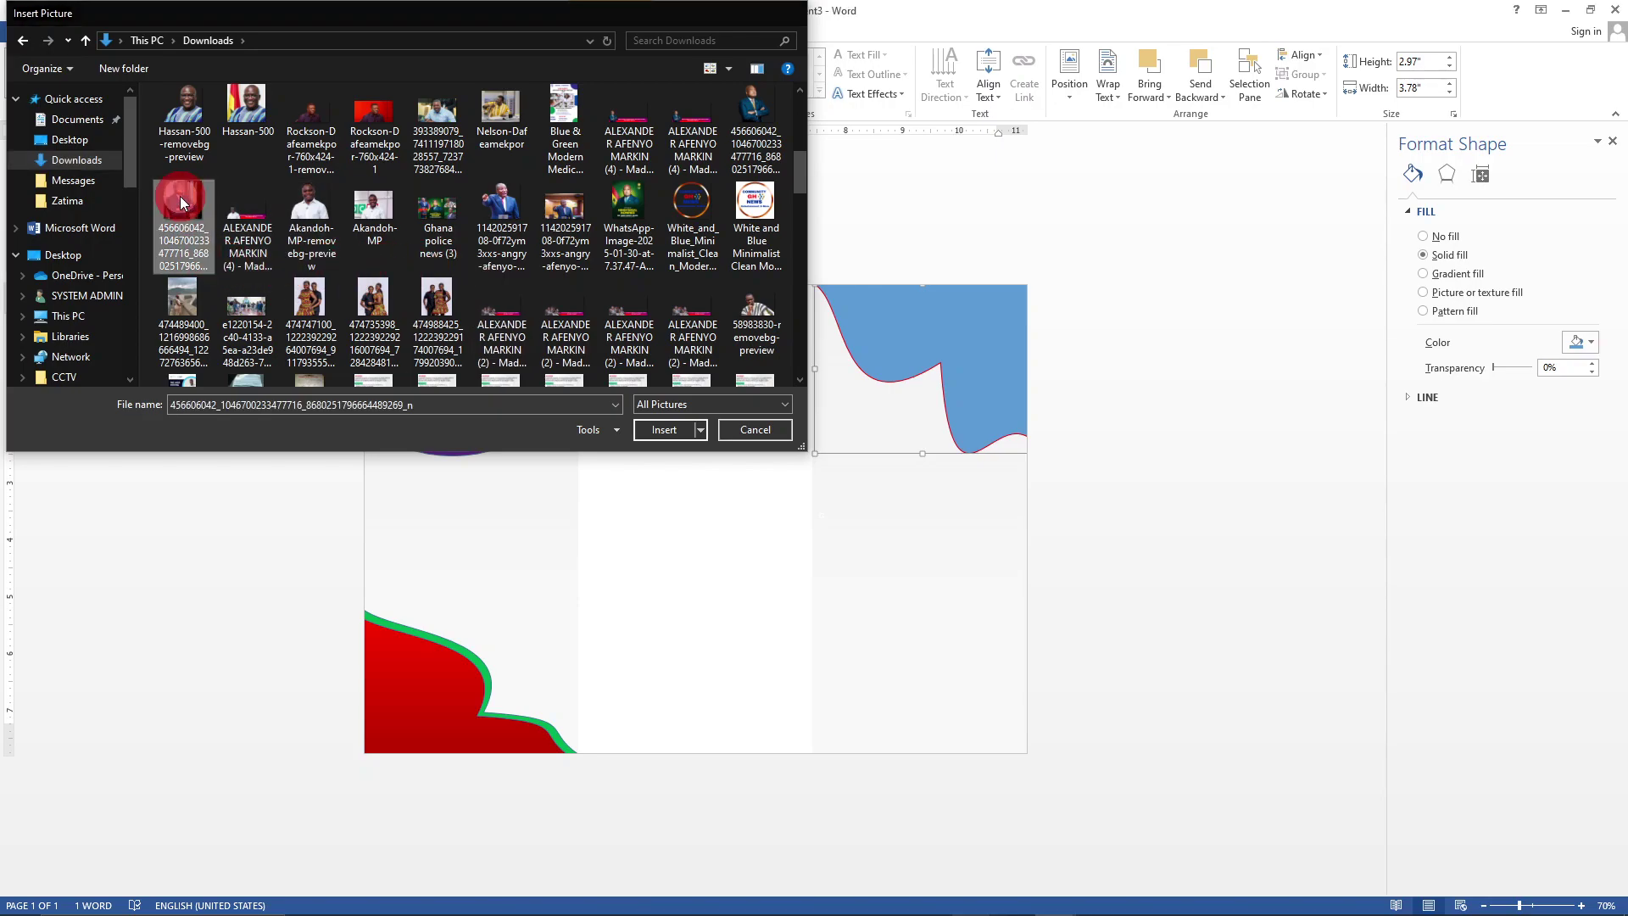
double_click(180, 196)
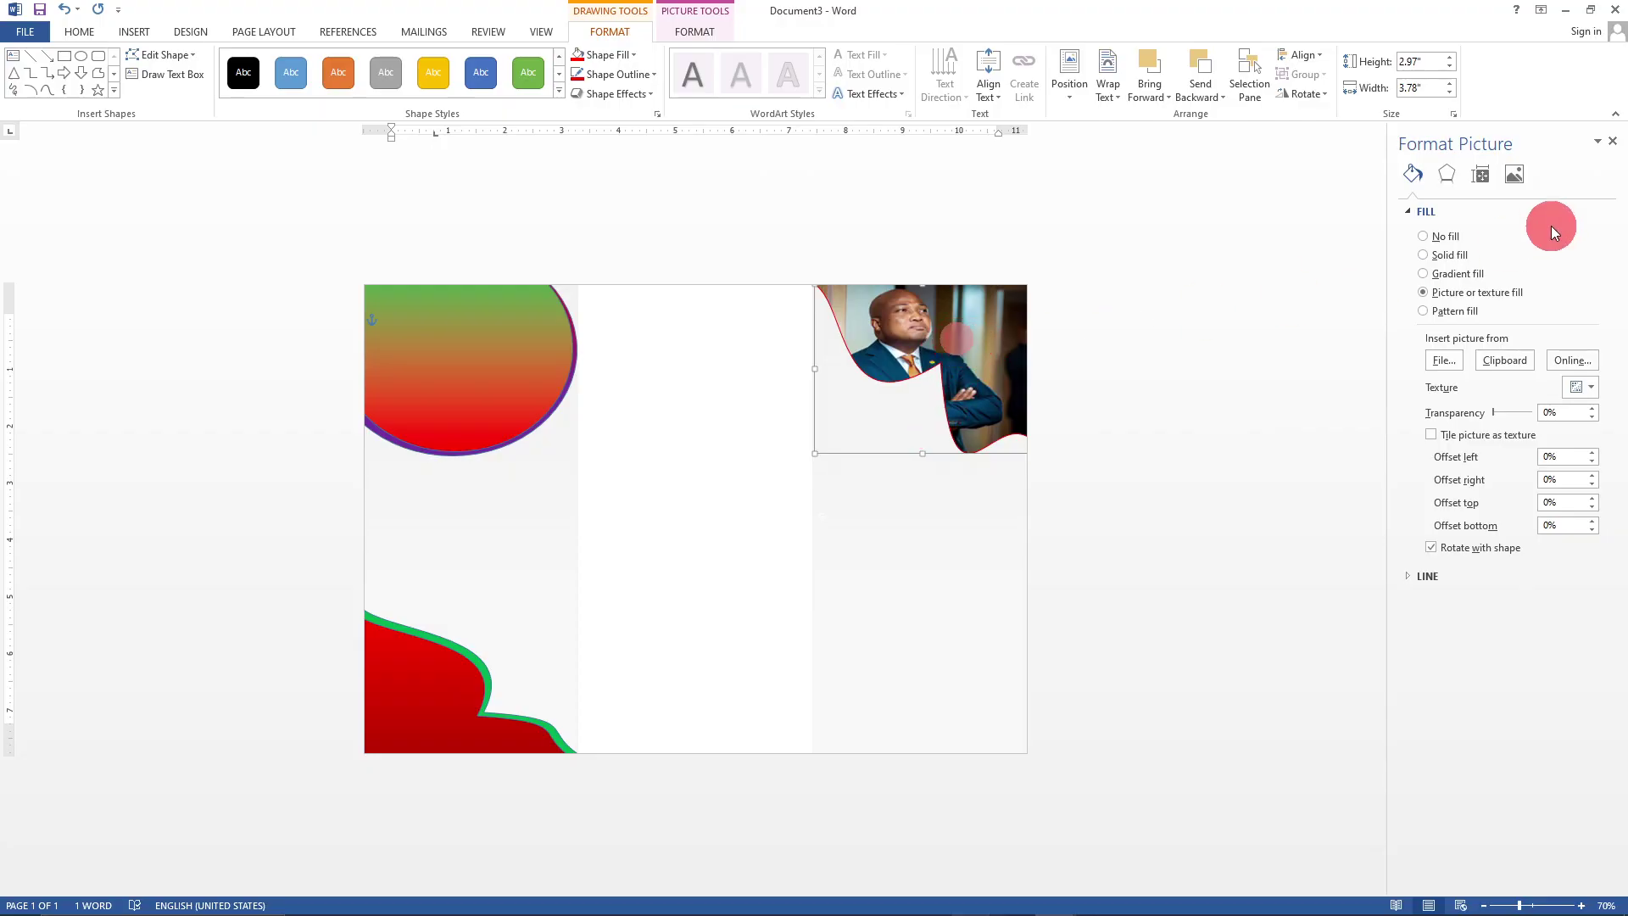
- Duplicate the picture-filled curved shape, placing the copy below and to the left of the original across the middle and right panels
left_click(1457, 273)
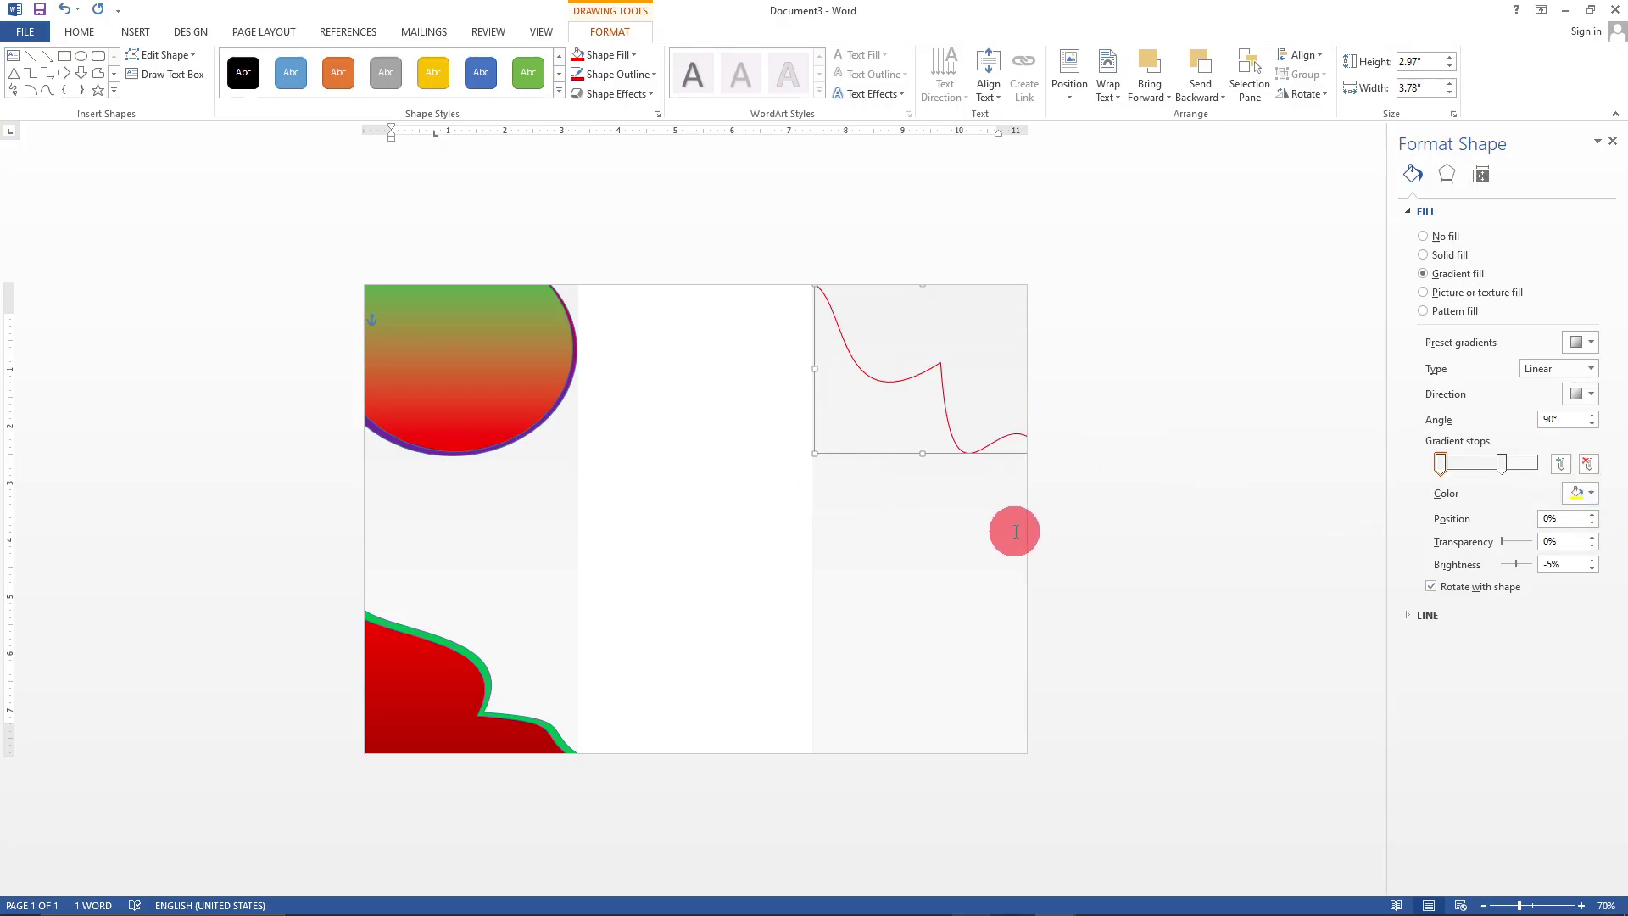
key("ctrl+z")
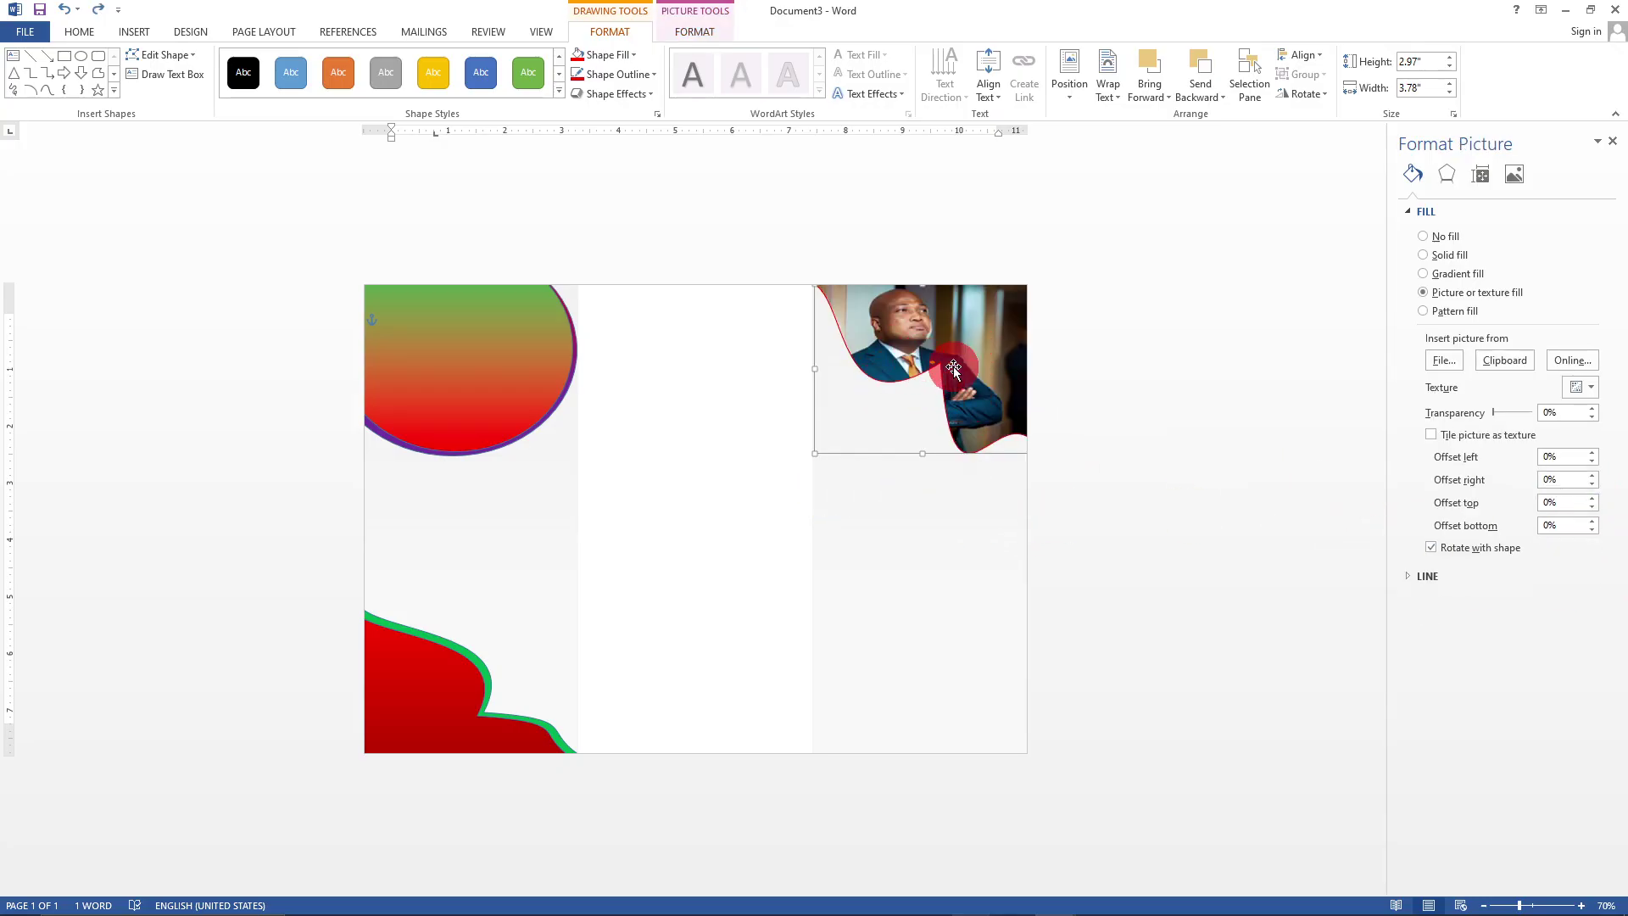
mouse_move(956, 343)
left_mouse_down()
mouse_move(853, 471)
mouse_move(879, 435)
left_mouse_up()
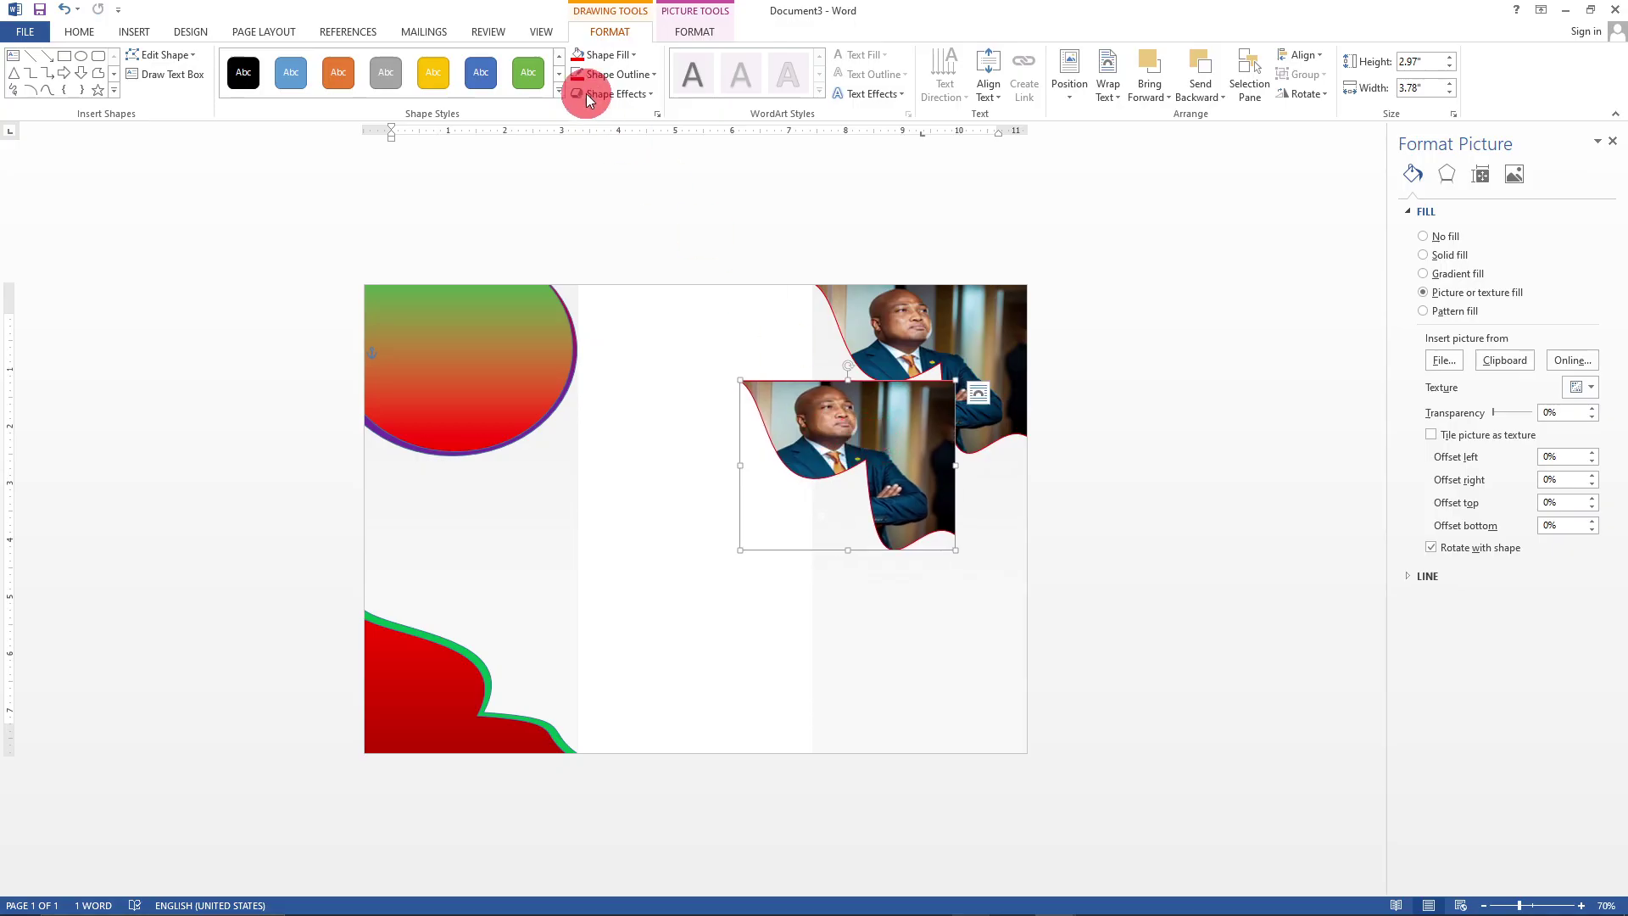
- Fill the duplicated curved shape with standard red and send it backward behind the picture-filled original
left_click(633, 56)
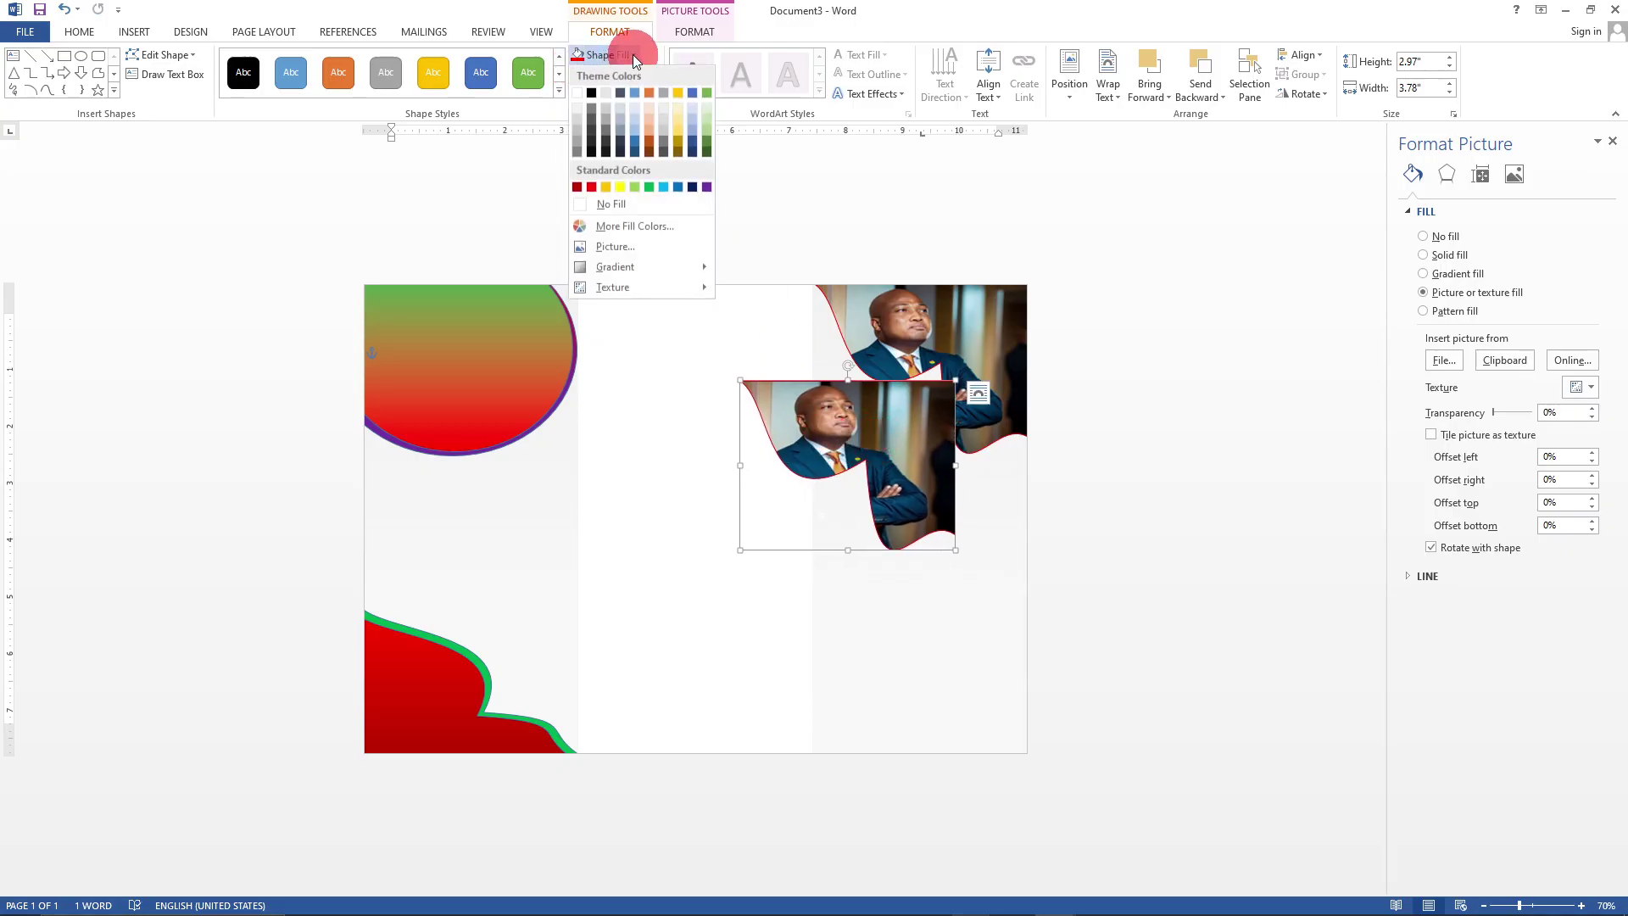
left_click(592, 190)
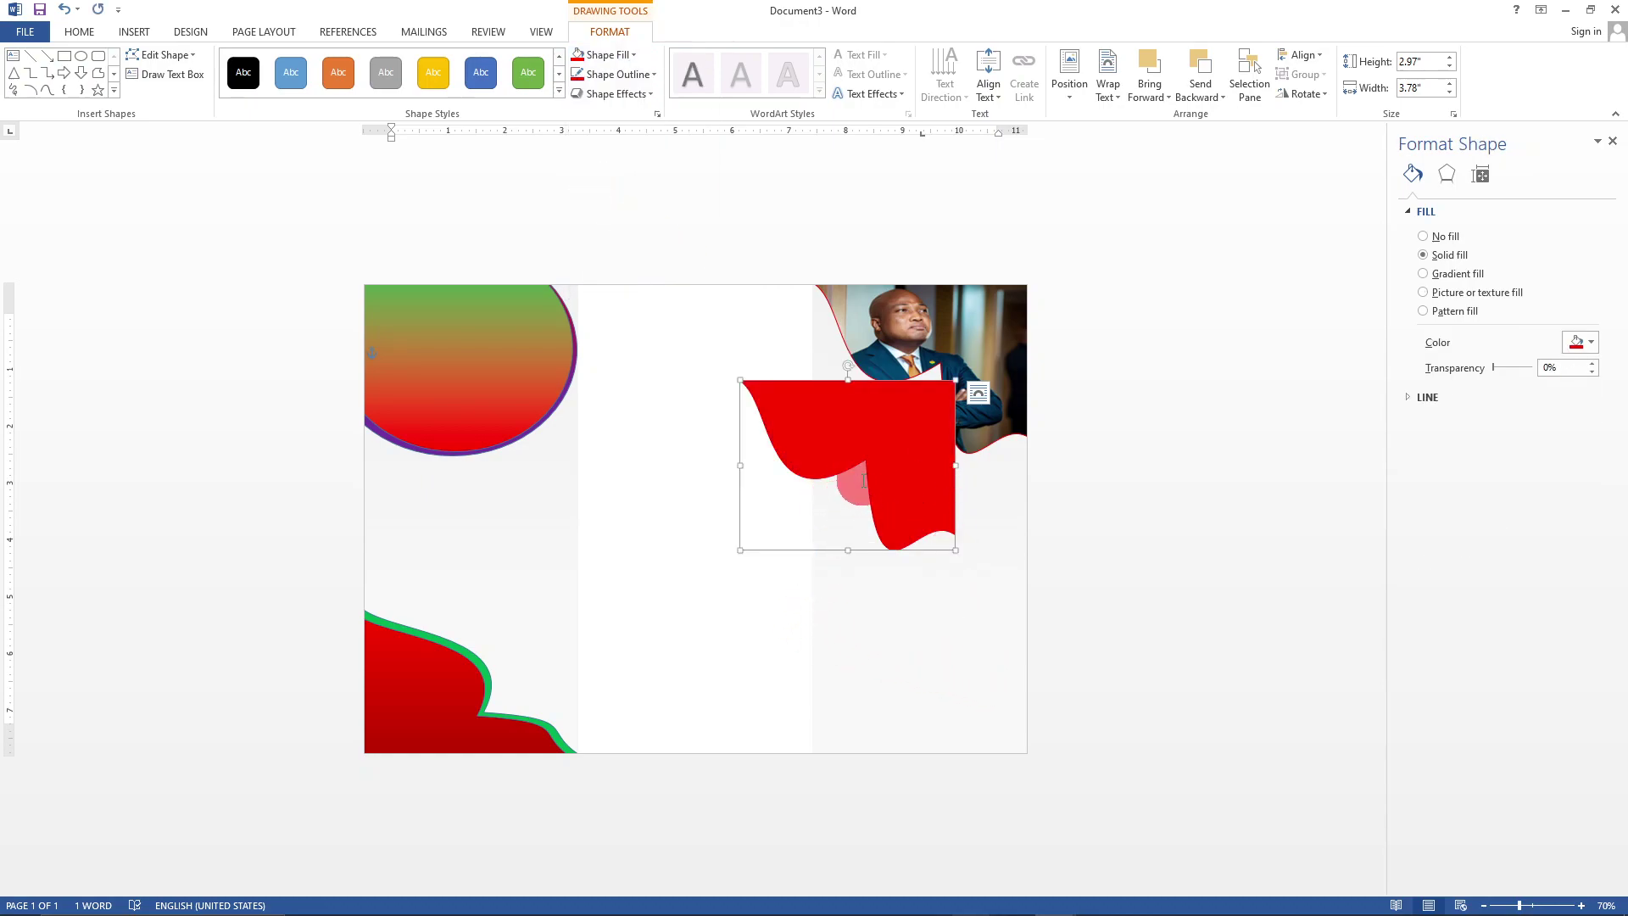
left_click(1155, 98)
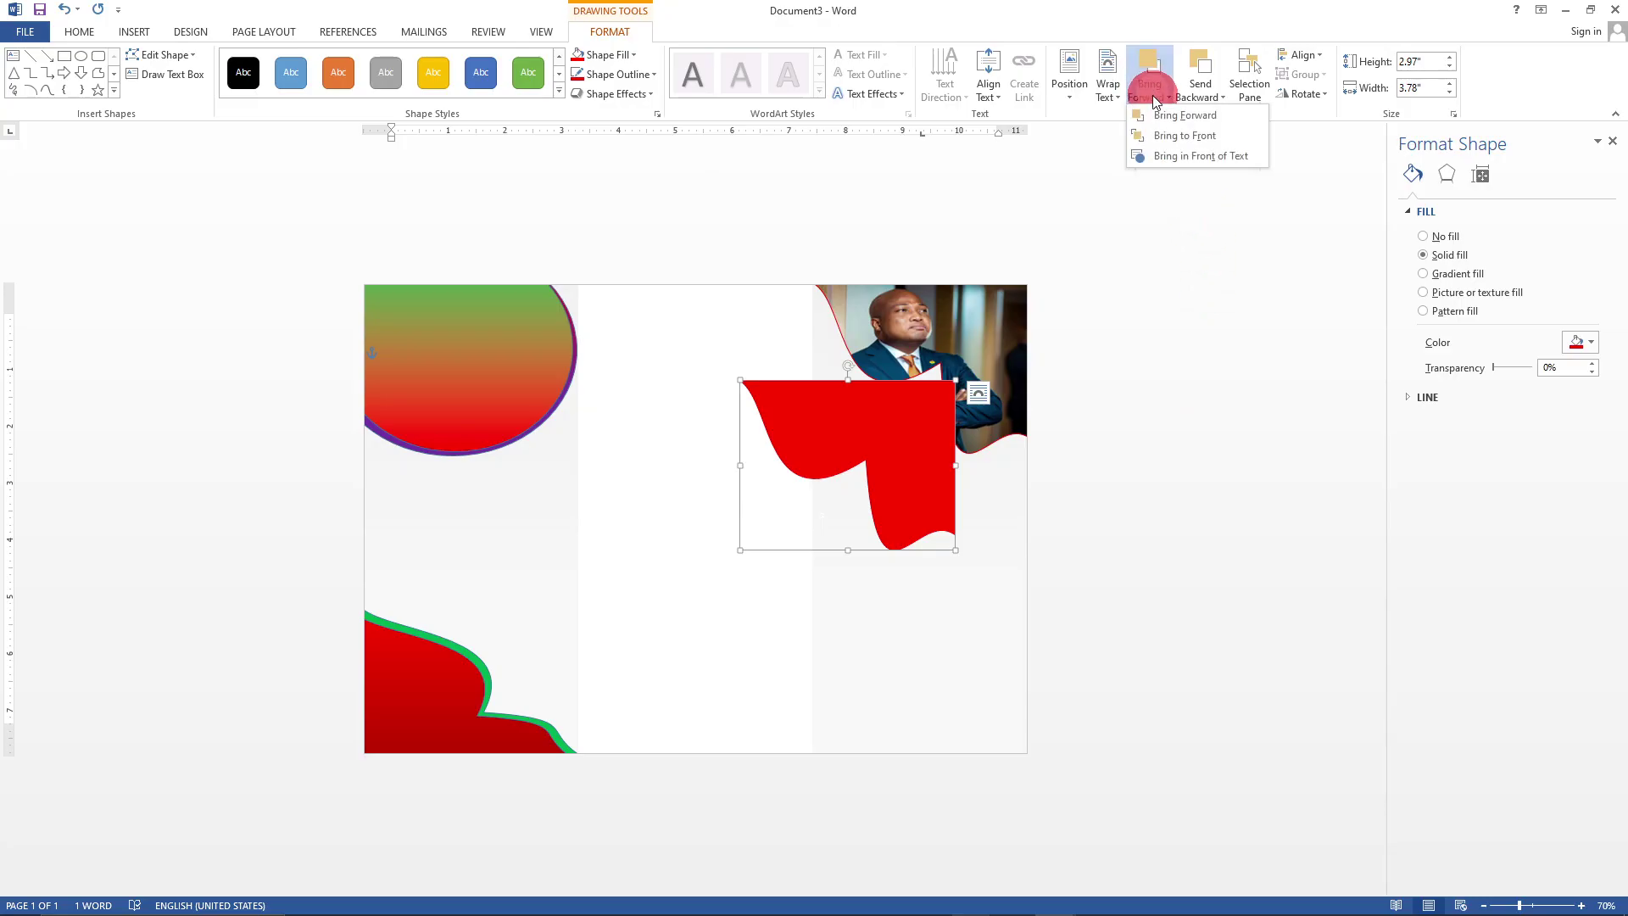
left_click(1199, 96)
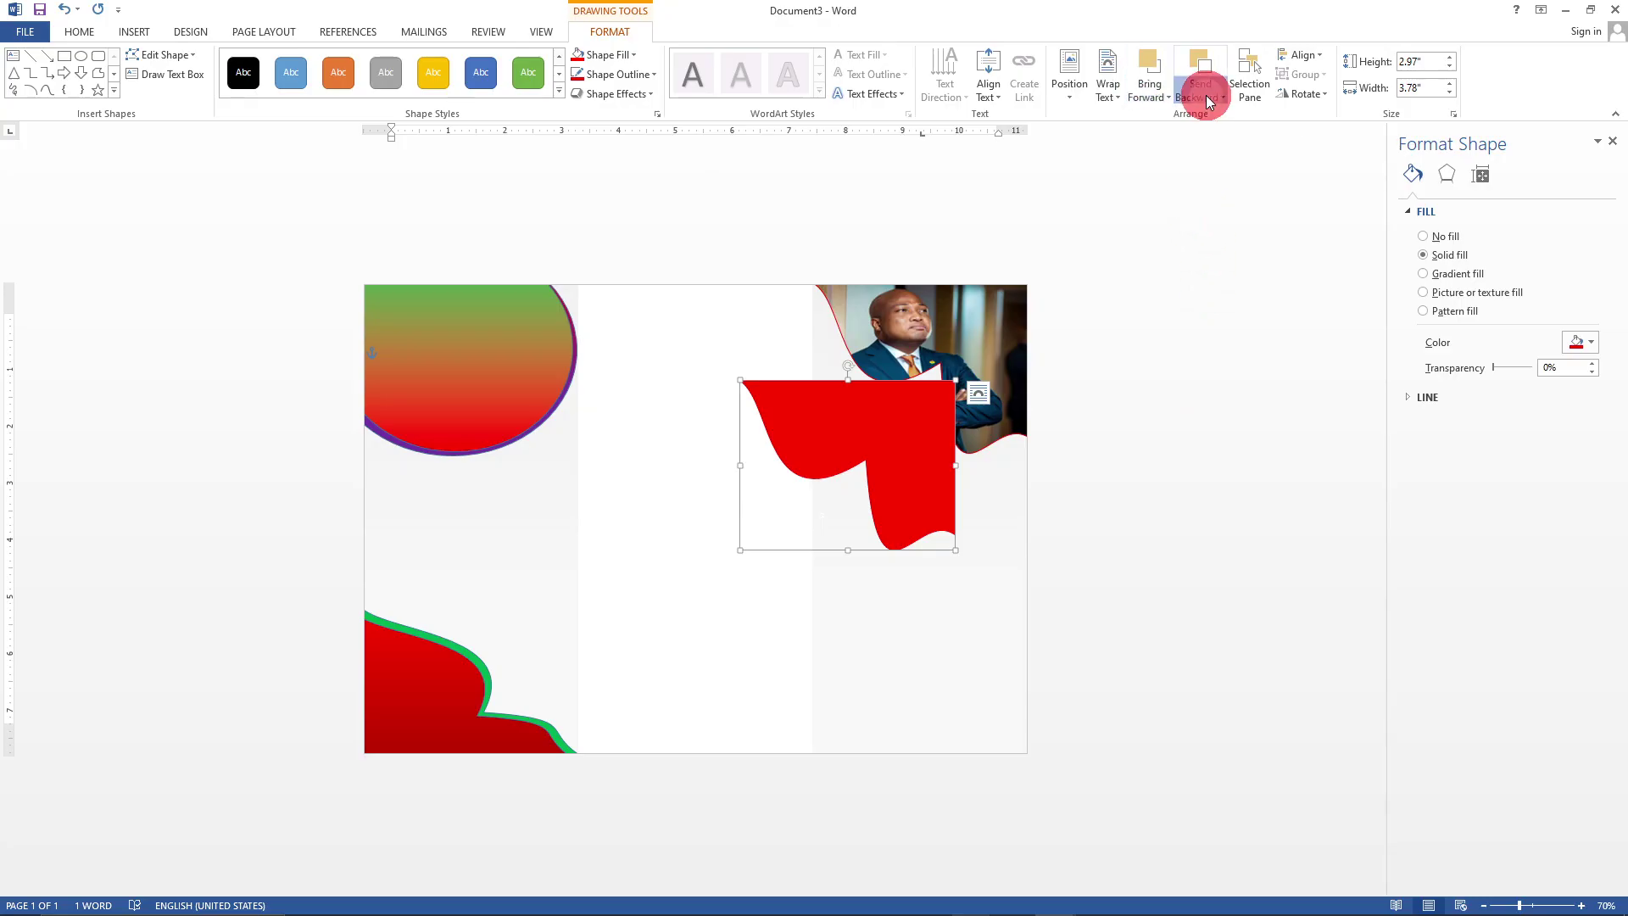
left_click(1226, 118)
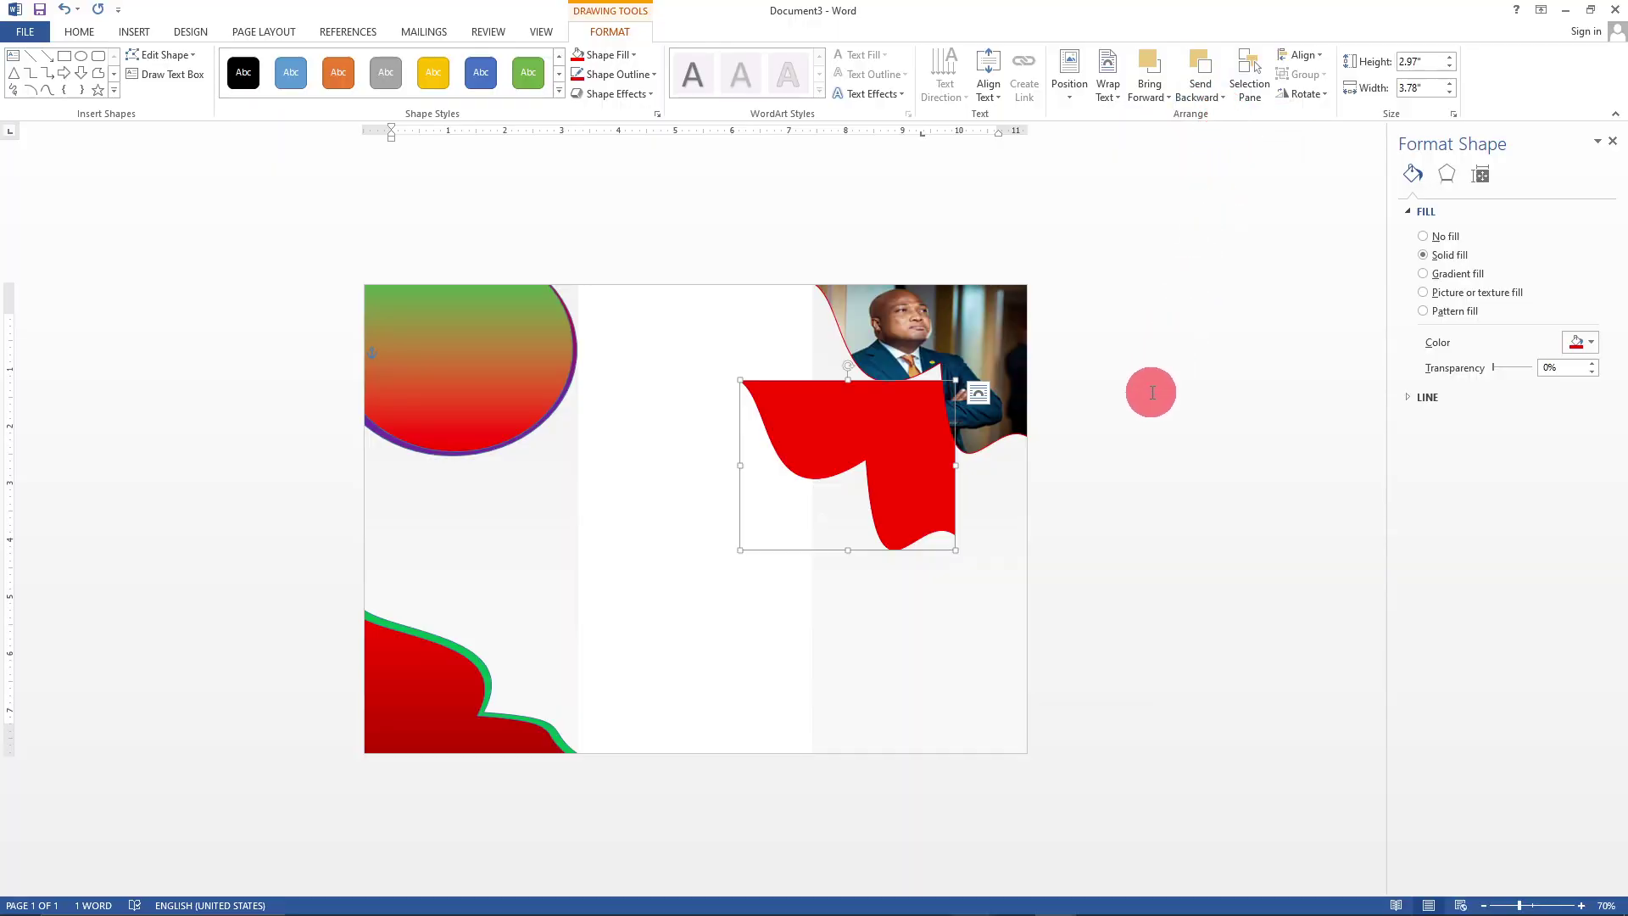
left_click(862, 501)
left_click(887, 423)
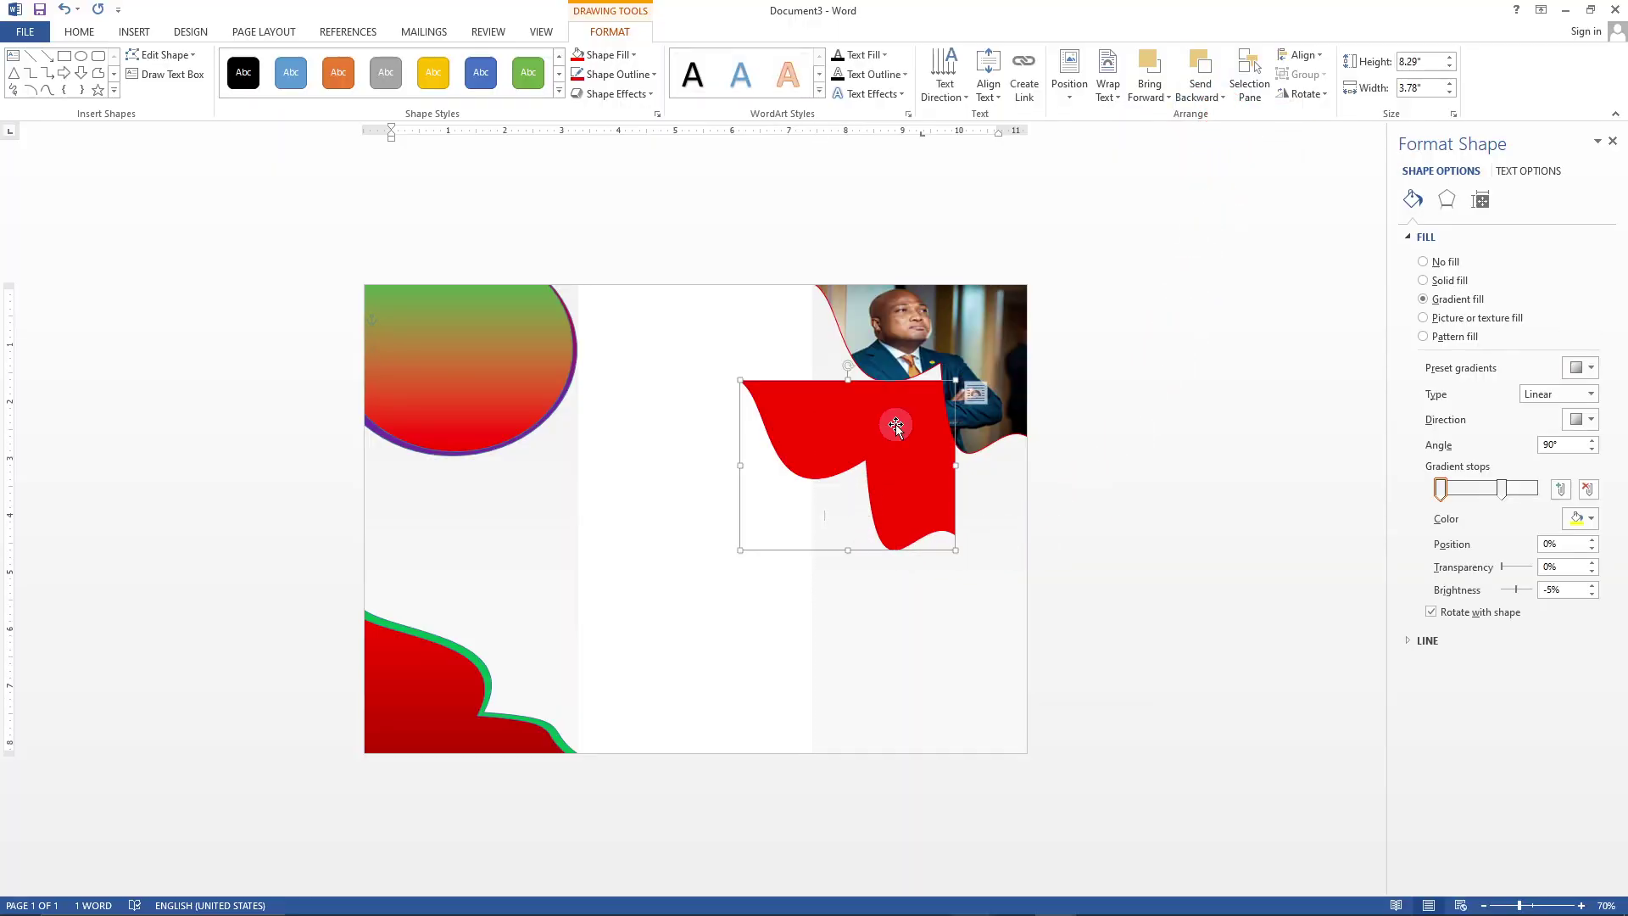